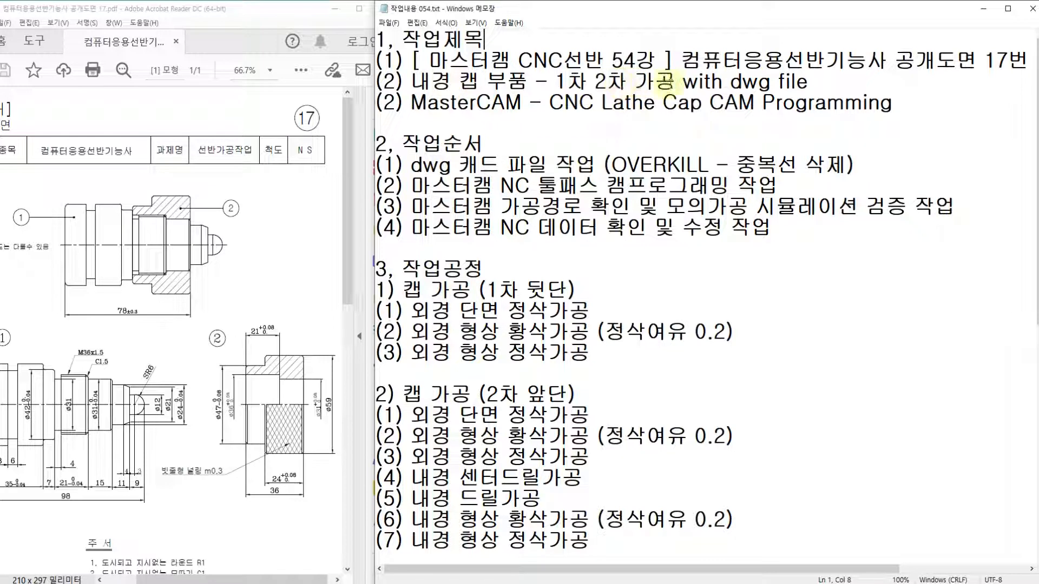
Review the work title and the four-item work sequence (작업순서) in the 작업내용 054 notes
{"action": "left_click_drag", "start_coordinate": [730, 81], "coordinate": [806, 82]}
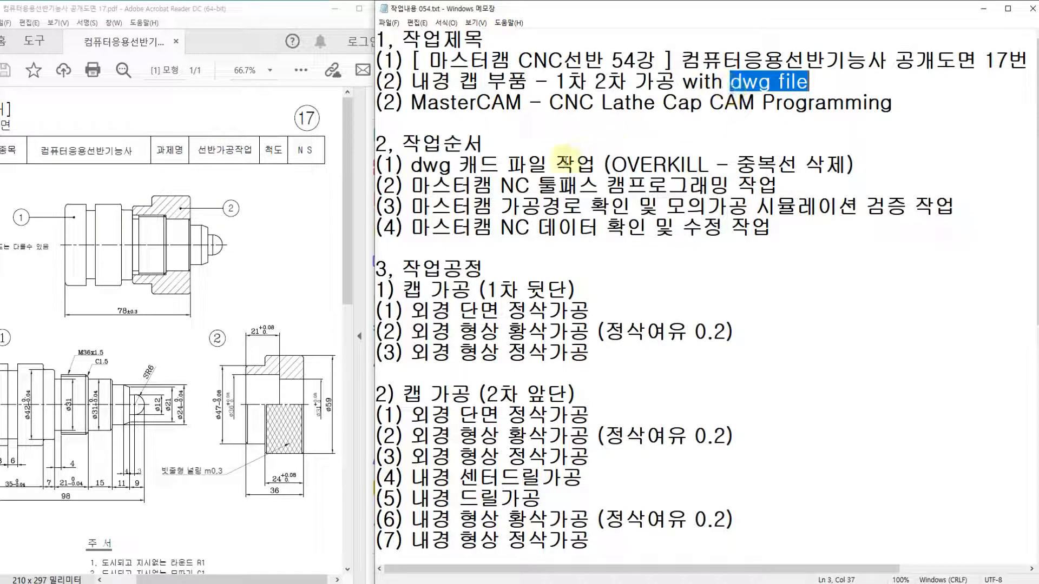
{"action": "left_click", "coordinate": [514, 154]}
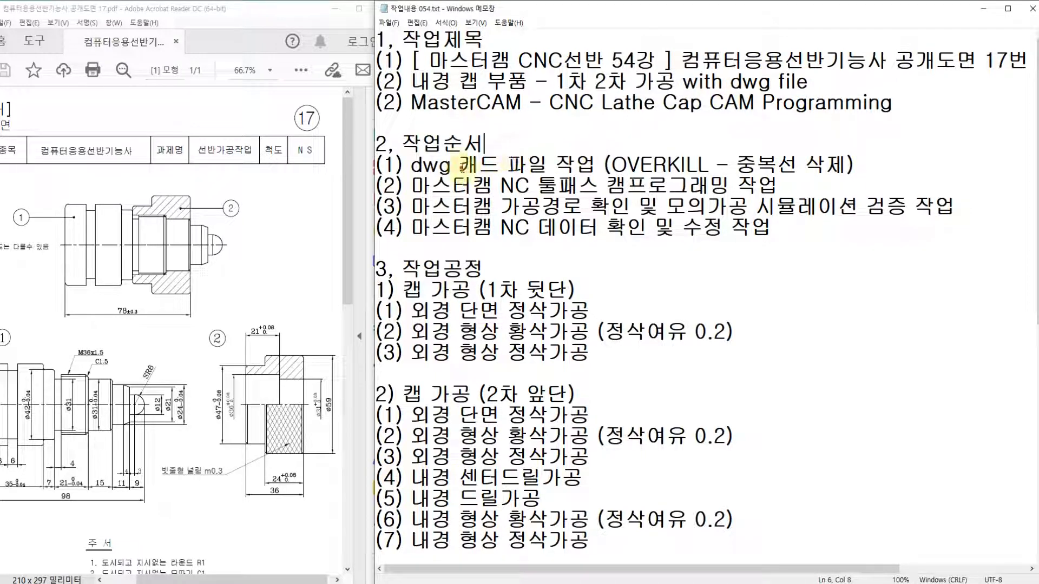
{"action": "left_click", "coordinate": [460, 165]}
{"action": "left_click_drag", "start_coordinate": [613, 164], "coordinate": [846, 165]}
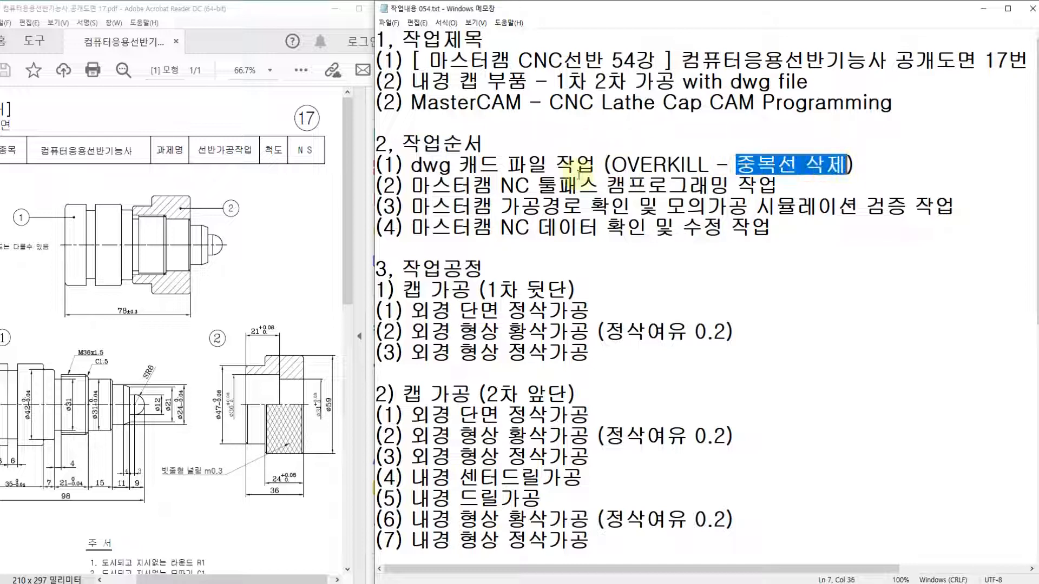
{"action": "left_click_drag", "start_coordinate": [492, 186], "coordinate": [727, 185]}
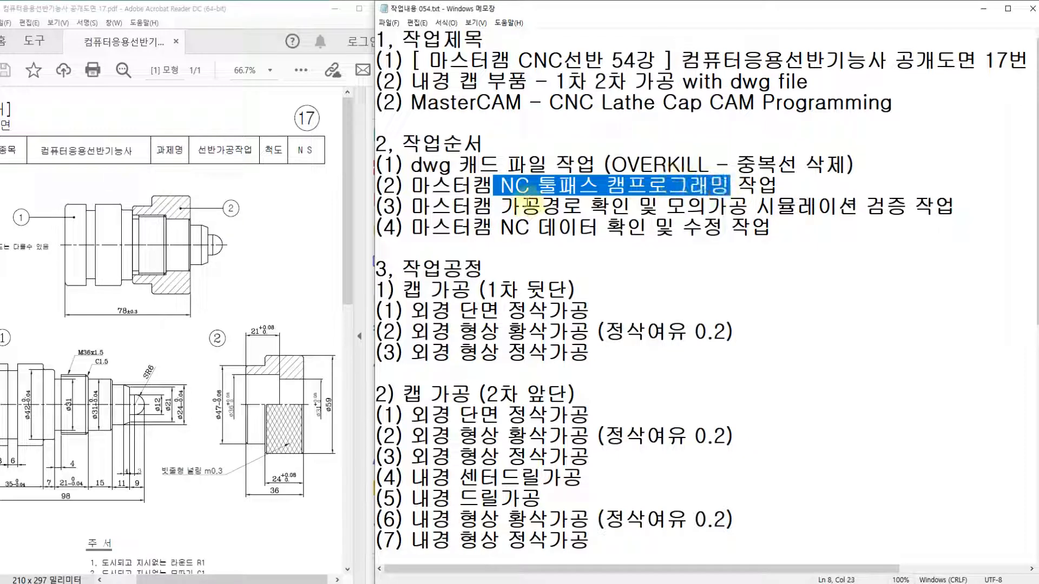
{"action": "left_click_drag", "start_coordinate": [500, 205], "coordinate": [907, 206]}
{"action": "left_click_drag", "start_coordinate": [501, 227], "coordinate": [719, 227]}
{"action": "left_click", "coordinate": [774, 227]}
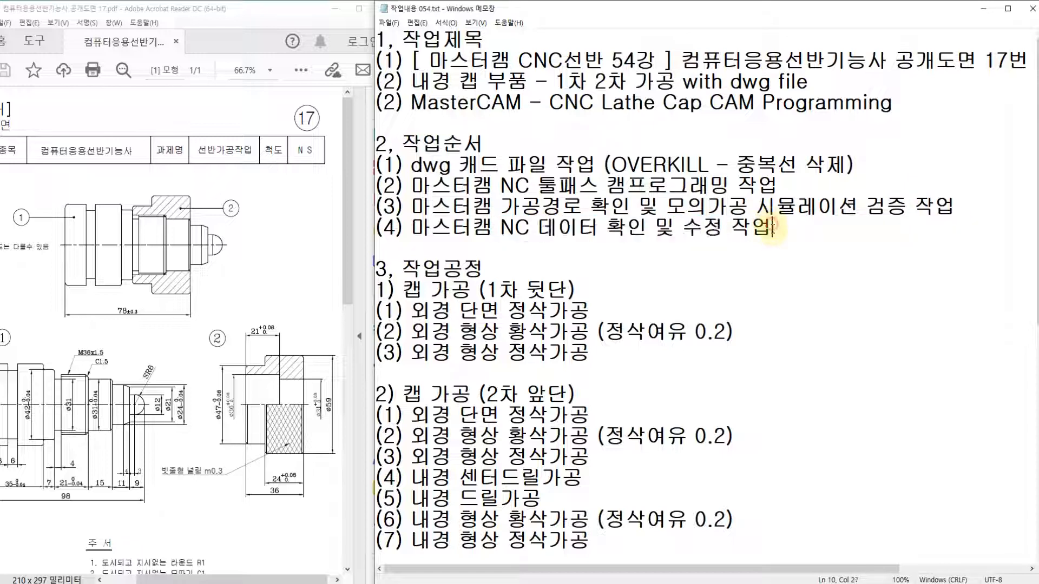
Review the 1차 뒷단 and 2차 앞단 cap machining stages in the notes alongside part 2 on the drawing
{"action": "scroll", "coordinate": [483, 258], "scroll_direction": "down", "scroll_amount": 1}
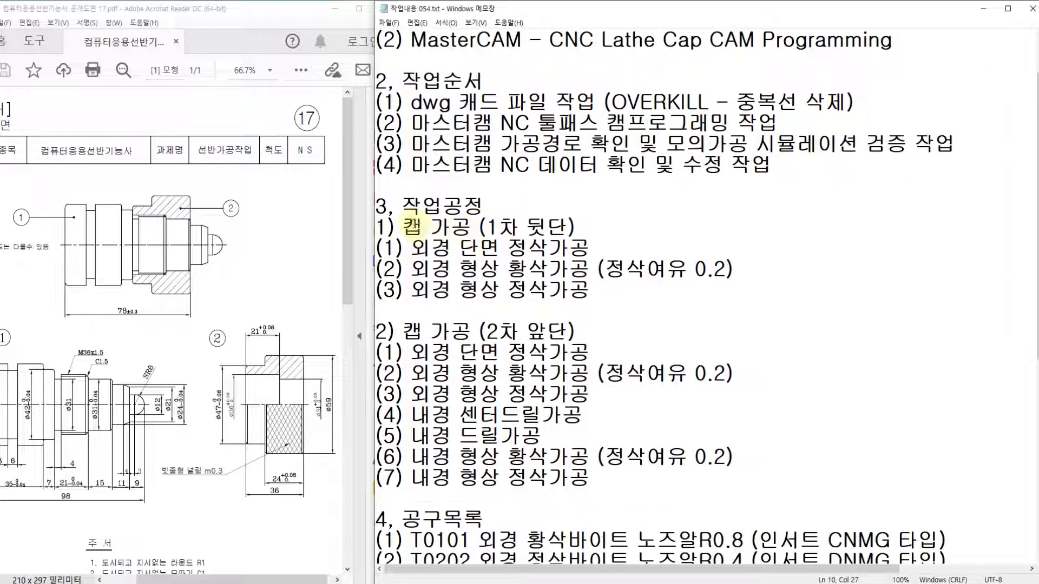
{"action": "left_click_drag", "start_coordinate": [486, 227], "coordinate": [570, 248]}
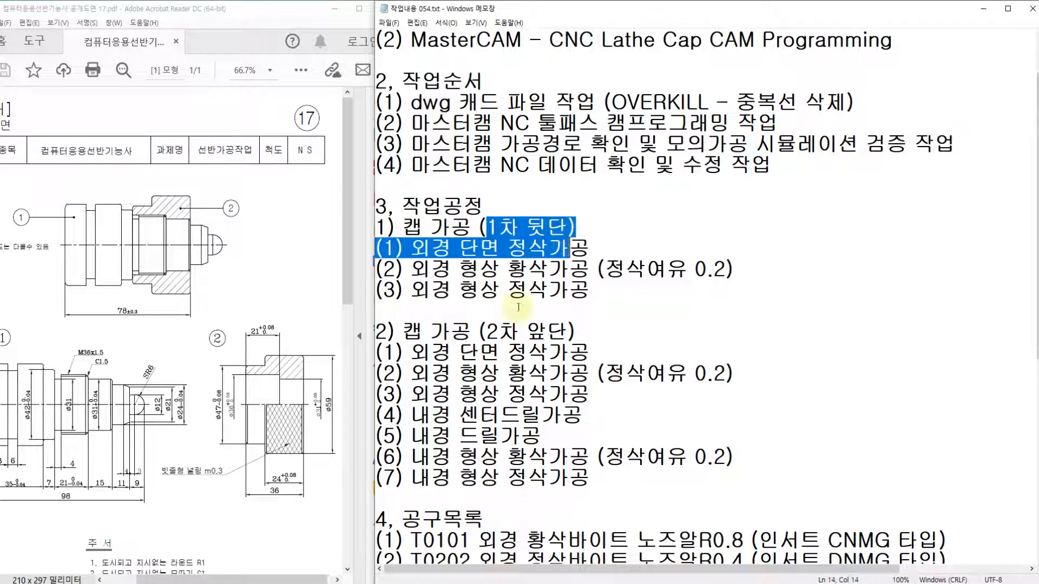
{"action": "left_click_drag", "start_coordinate": [486, 331], "coordinate": [568, 331]}
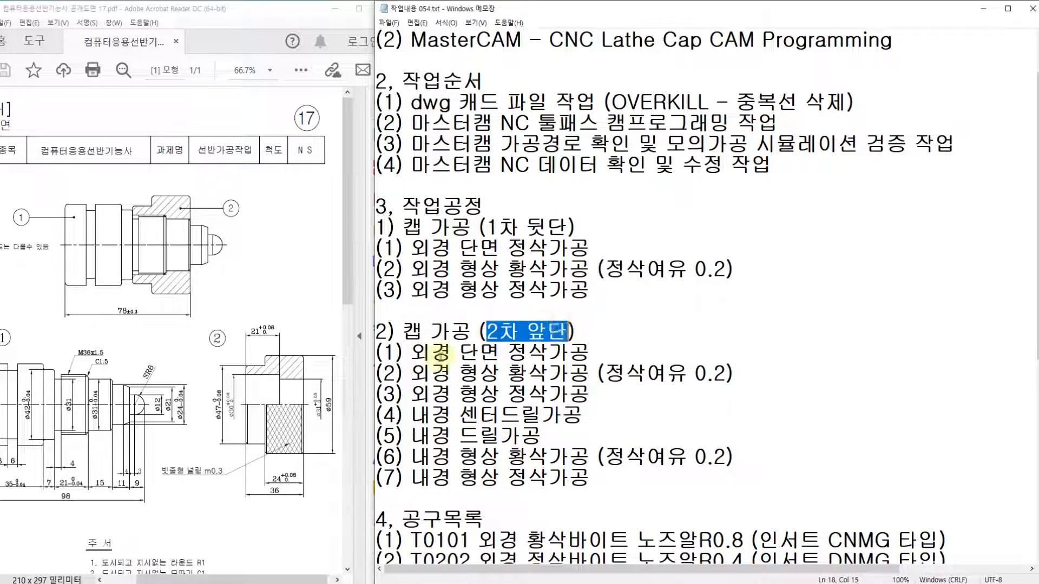
{"action": "left_click", "coordinate": [276, 430]}
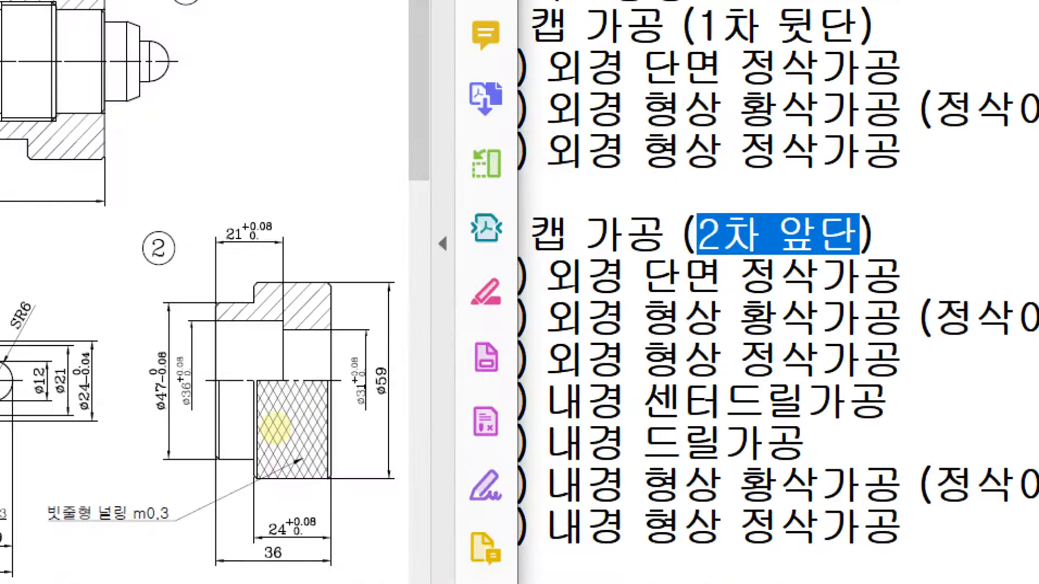
Mark up part 2 in red: circle the Ø59 and Ø47 dimensions and two outer corners, cross the knurling and line the bore
{"action": "mouse_move", "coordinate": [387, 401]}
{"action": "left_mouse_down"}
{"action": "mouse_move", "coordinate": [358, 369]}
{"action": "mouse_move", "coordinate": [397, 342]}
{"action": "left_mouse_up"}
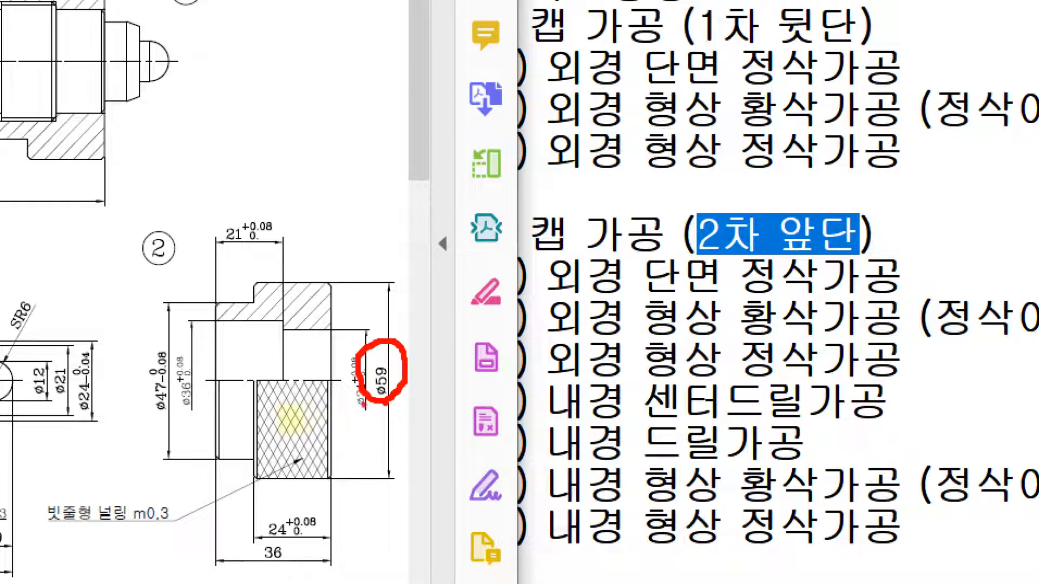
{"action": "mouse_move", "coordinate": [165, 424]}
{"action": "left_mouse_down"}
{"action": "mouse_move", "coordinate": [134, 391]}
{"action": "mouse_move", "coordinate": [172, 337]}
{"action": "mouse_move", "coordinate": [184, 403]}
{"action": "left_mouse_up"}
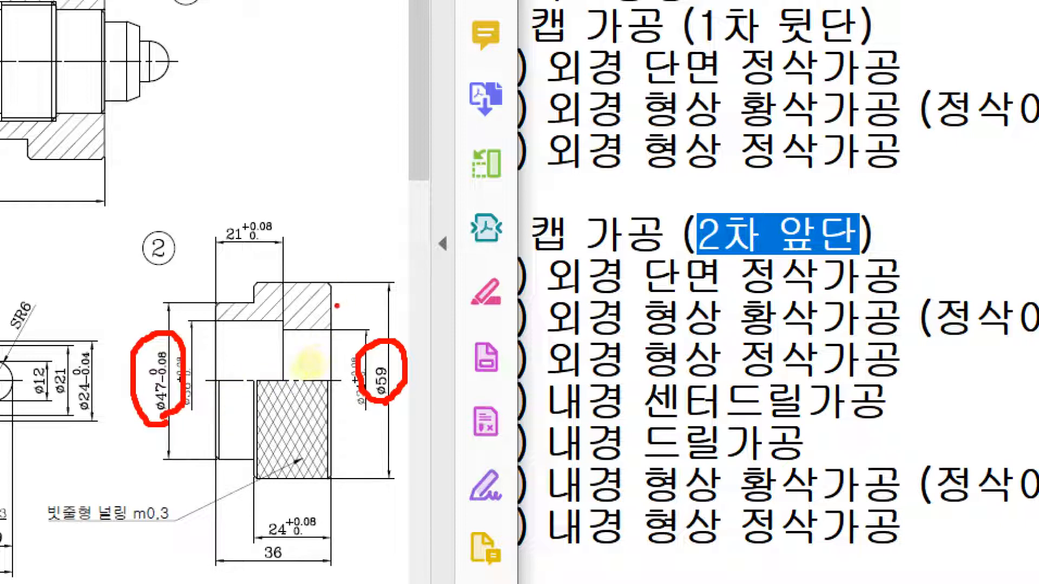
{"action": "mouse_move", "coordinate": [342, 305]}
{"action": "left_mouse_down"}
{"action": "mouse_move", "coordinate": [311, 299]}
{"action": "mouse_move", "coordinate": [338, 259]}
{"action": "left_mouse_up"}
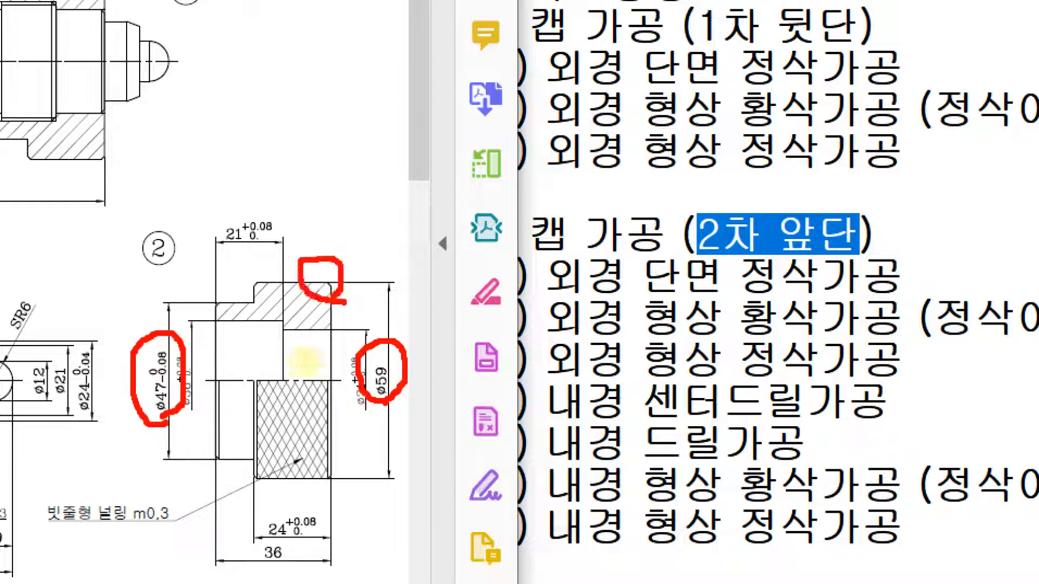
{"action": "left_click_drag", "start_coordinate": [221, 314], "coordinate": [230, 282]}
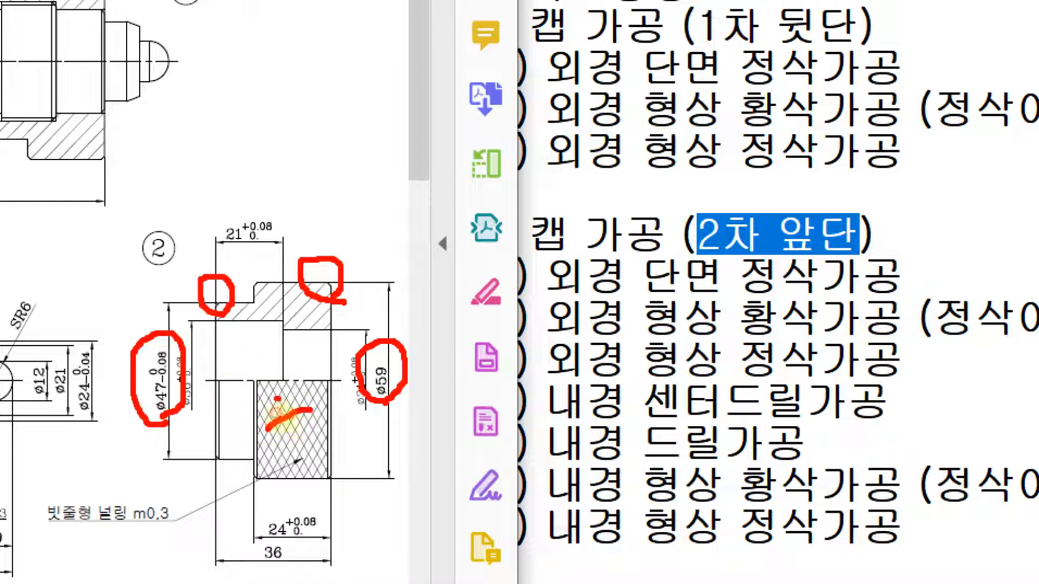
{"action": "left_click_drag", "start_coordinate": [278, 399], "coordinate": [305, 433]}
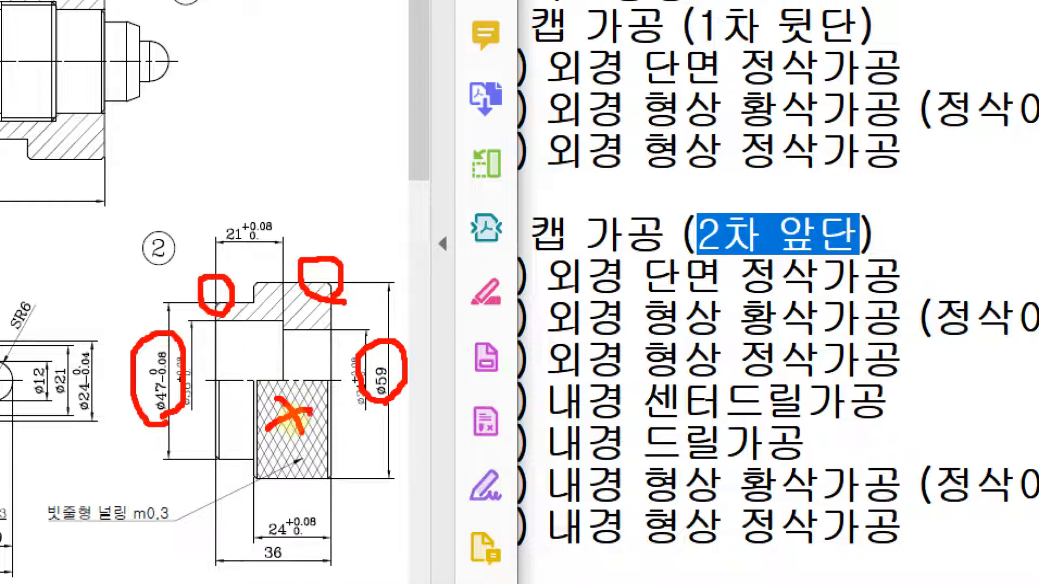
{"action": "left_click_drag", "start_coordinate": [250, 357], "coordinate": [302, 357]}
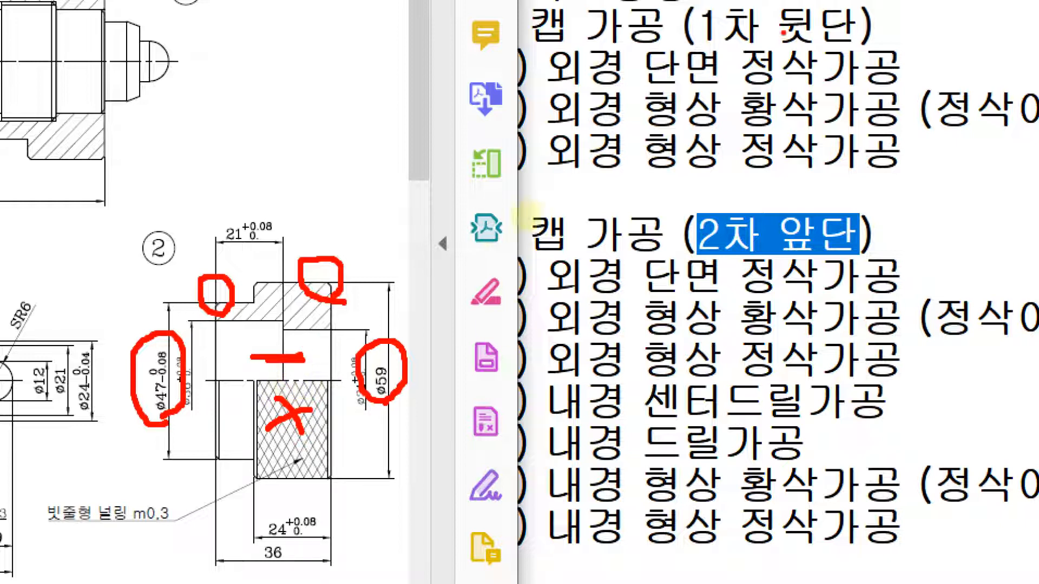
Underline the 1차 뒷단 and 2차 앞단 headings in red and mark the outer-diameter entries of the second stage
{"action": "left_click_drag", "start_coordinate": [687, 43], "coordinate": [864, 47]}
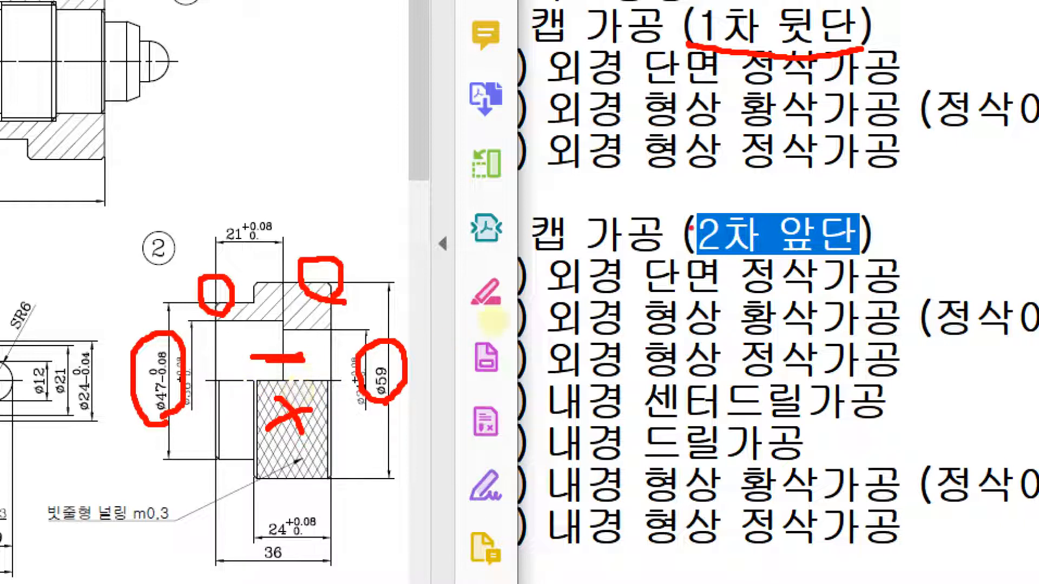
{"action": "left_click_drag", "start_coordinate": [692, 252], "coordinate": [873, 271]}
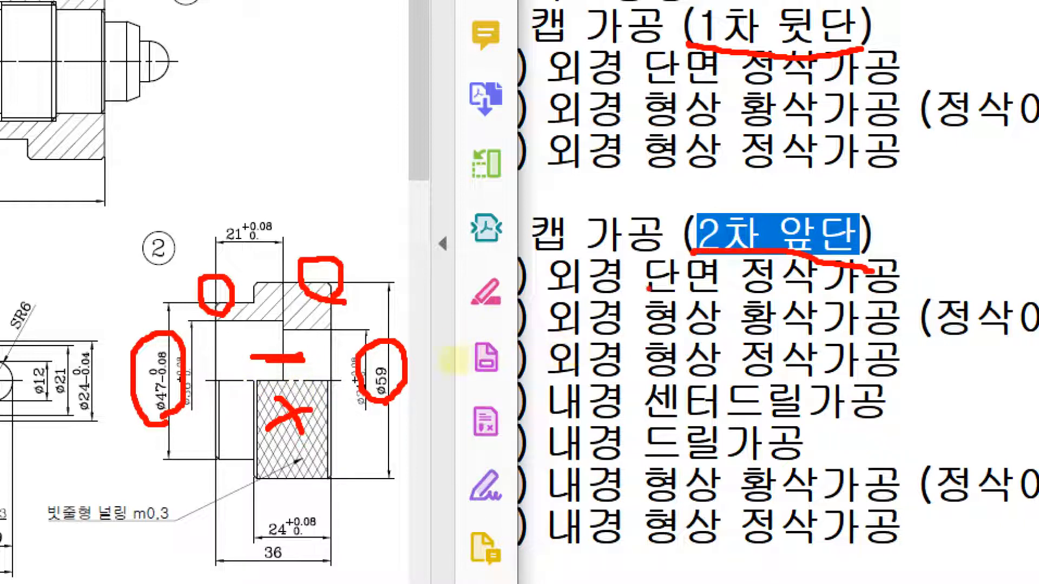
{"action": "left_click_drag", "start_coordinate": [631, 294], "coordinate": [695, 293]}
{"action": "mouse_move", "coordinate": [553, 310]}
{"action": "left_mouse_down"}
{"action": "mouse_move", "coordinate": [548, 300]}
{"action": "mouse_move", "coordinate": [633, 327]}
{"action": "mouse_move", "coordinate": [563, 346]}
{"action": "mouse_move", "coordinate": [535, 432]}
{"action": "mouse_move", "coordinate": [547, 560]}
{"action": "mouse_move", "coordinate": [625, 506]}
{"action": "mouse_move", "coordinate": [596, 385]}
{"action": "left_mouse_up"}
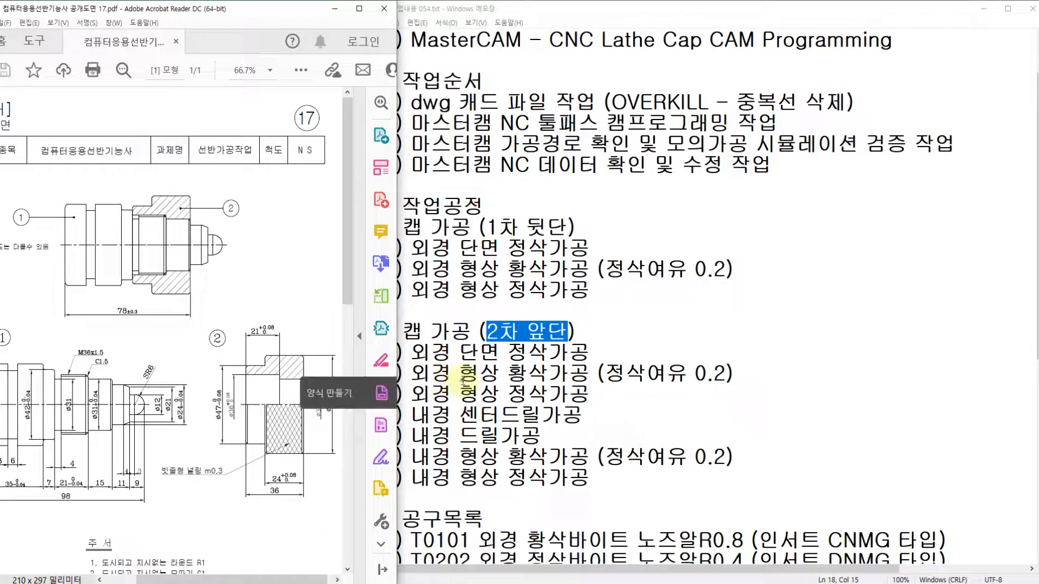
Review the tool list (공구목록) entries from T0101 to T1010 in the notes
{"action": "left_click", "coordinate": [643, 317]}
{"action": "scroll", "coordinate": [487, 373], "scroll_direction": "down", "scroll_amount": 3}
{"action": "scroll", "coordinate": [487, 372], "scroll_direction": "down", "scroll_amount": 1}
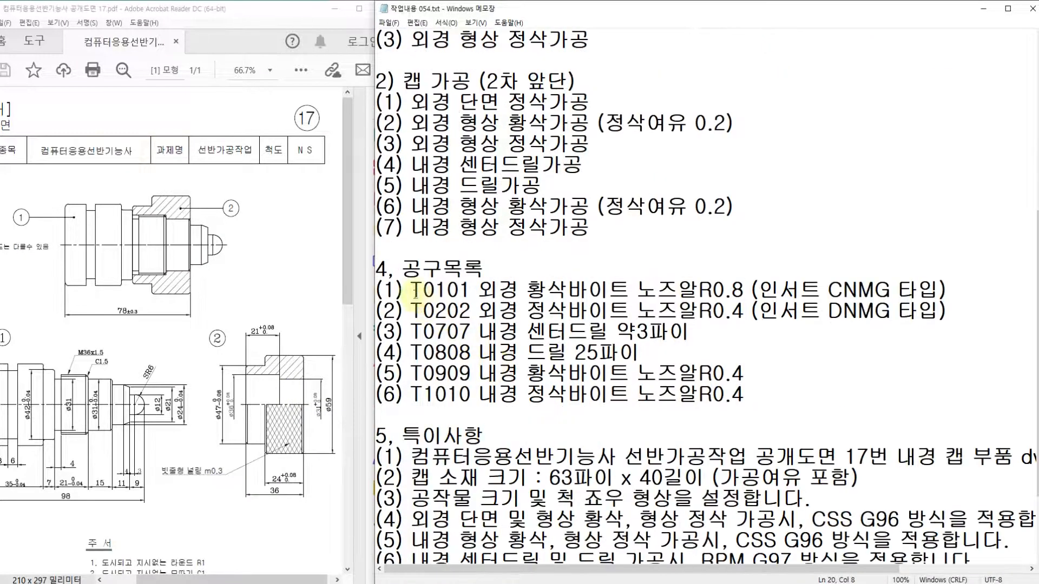
{"action": "left_click_drag", "start_coordinate": [413, 290], "coordinate": [761, 390]}
{"action": "left_click", "coordinate": [489, 323]}
{"action": "left_click", "coordinate": [754, 358]}
{"action": "scroll", "coordinate": [754, 359], "scroll_direction": "down", "scroll_amount": 2}
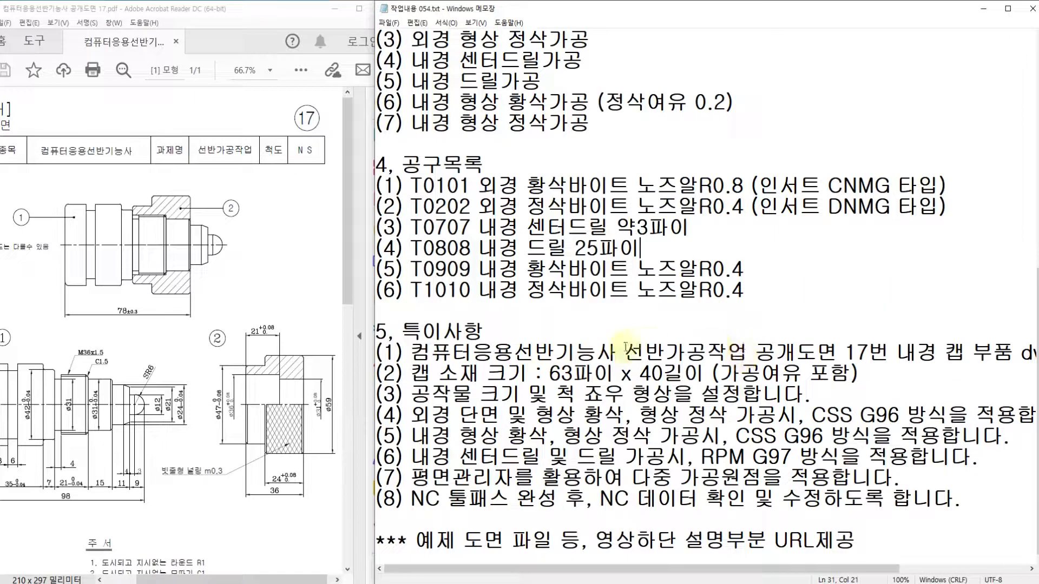
Examine the cap stock size and machining allowance entry in the special notes (특이사항)
{"action": "left_click", "coordinate": [414, 353]}
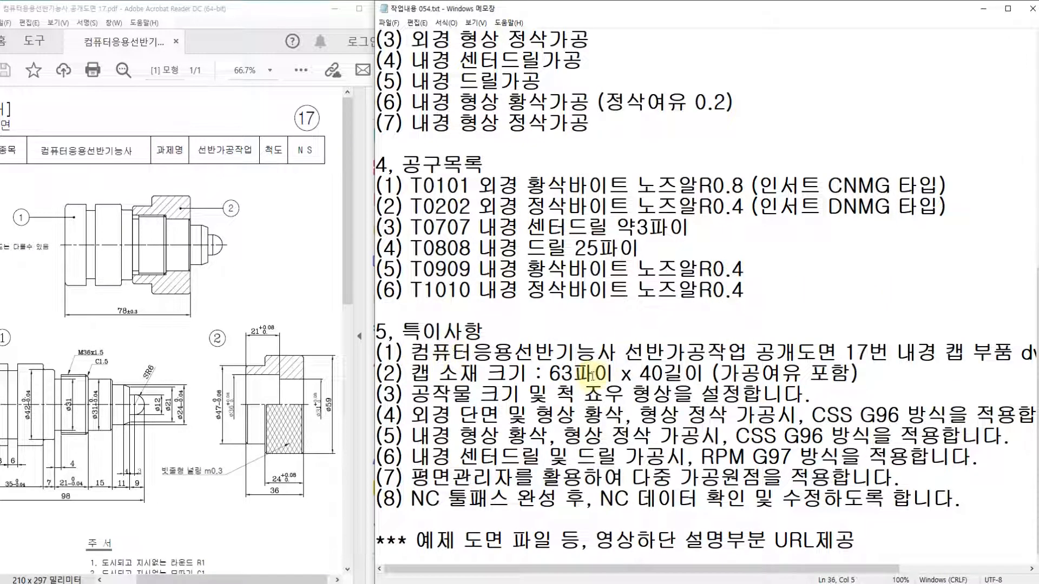
{"action": "left_click_drag", "start_coordinate": [549, 374], "coordinate": [594, 373]}
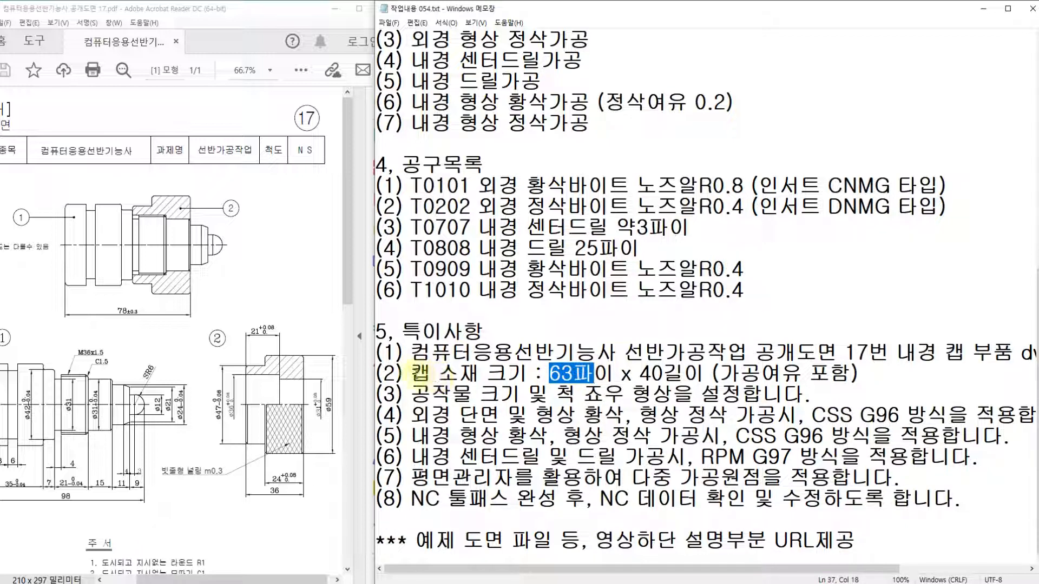
{"action": "left_click_drag", "start_coordinate": [411, 373], "coordinate": [479, 374]}
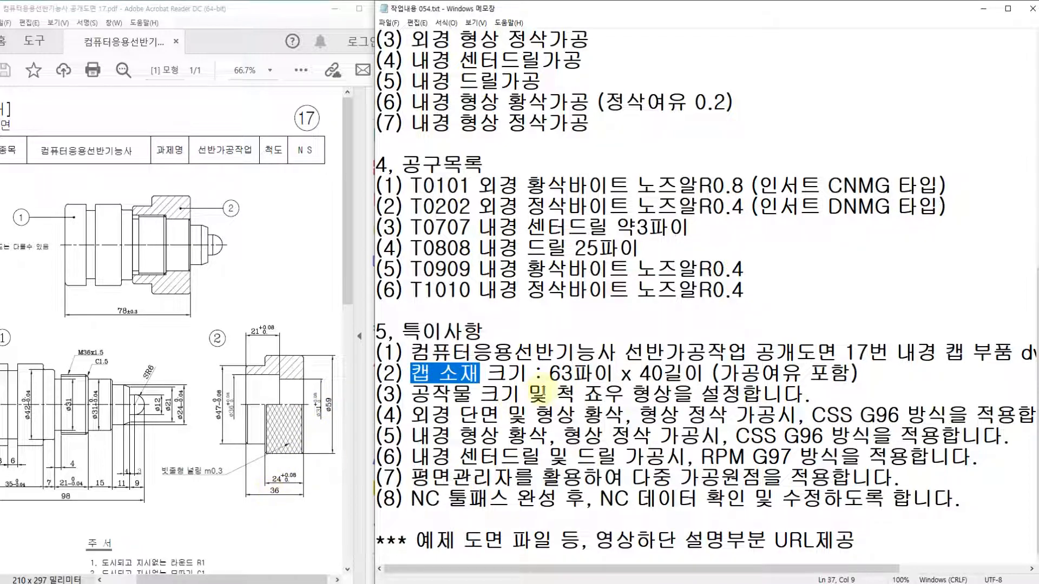
{"action": "left_click", "coordinate": [549, 376]}
{"action": "left_click_drag", "start_coordinate": [549, 374], "coordinate": [691, 375]}
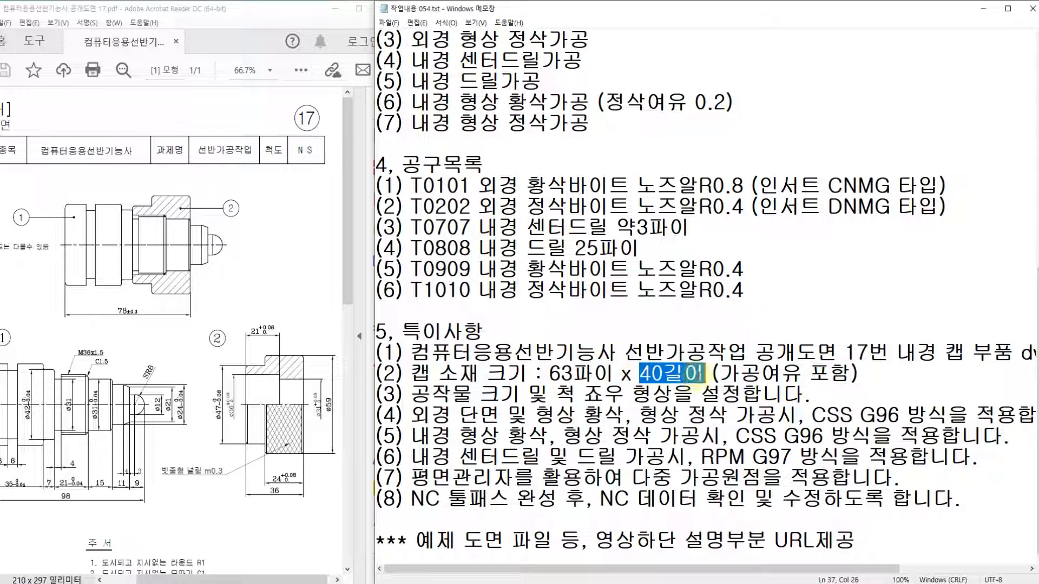
{"action": "left_click", "coordinate": [526, 375]}
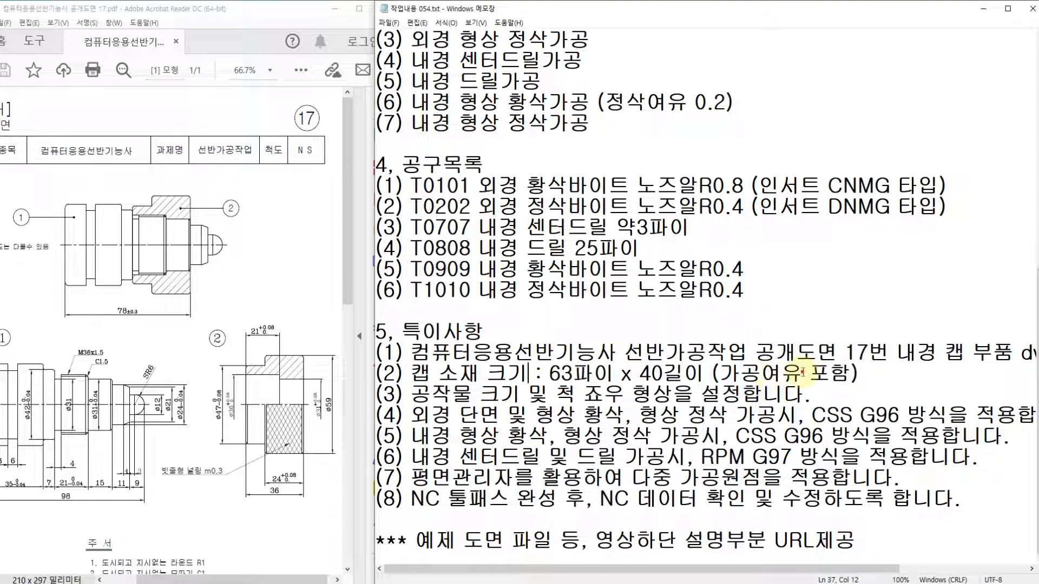
{"action": "left_click_drag", "start_coordinate": [803, 374], "coordinate": [718, 375]}
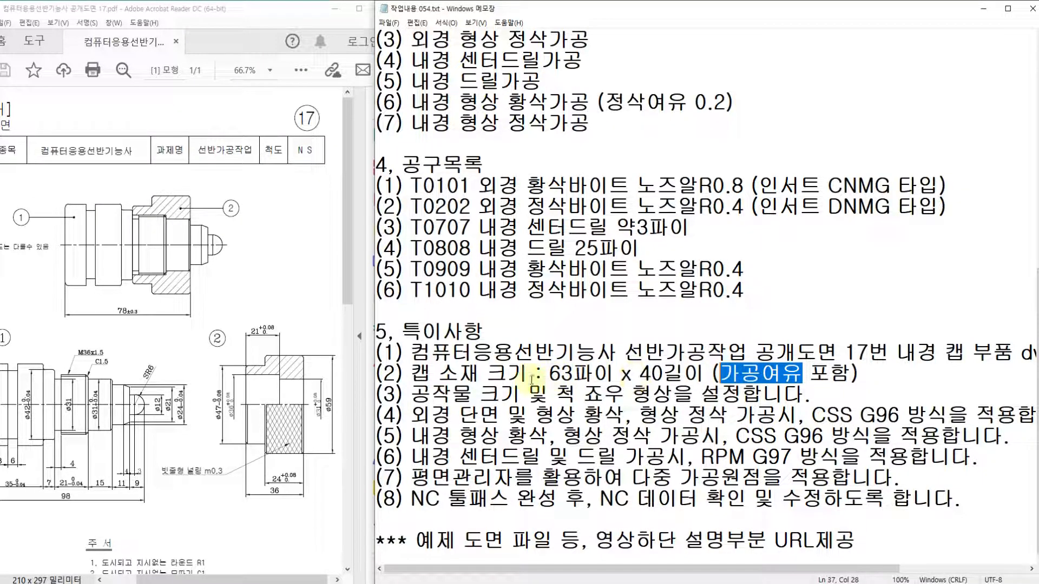
Review the remaining special notes on workpiece and chuck jaw setup, spindle speed modes, plane manager origins and example files
{"action": "left_click_drag", "start_coordinate": [405, 394], "coordinate": [740, 400]}
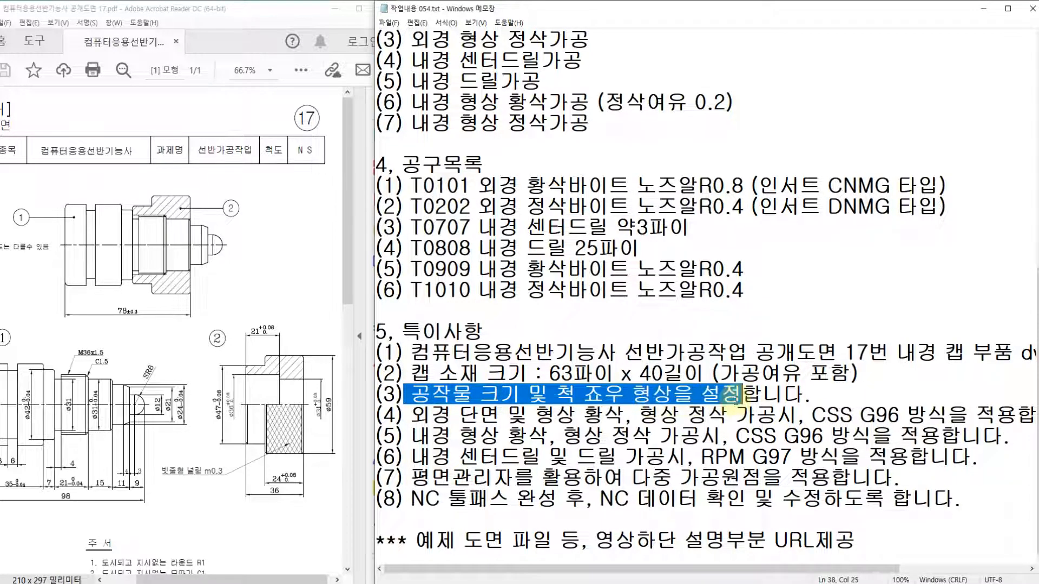
{"action": "left_click_drag", "start_coordinate": [412, 417], "coordinate": [872, 477]}
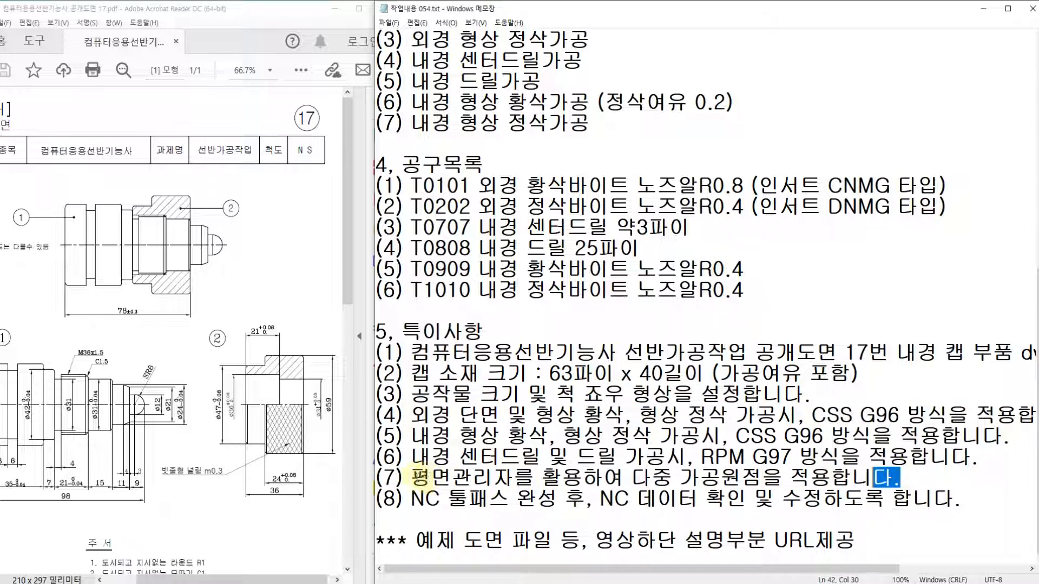
{"action": "left_click_drag", "start_coordinate": [416, 478], "coordinate": [901, 478]}
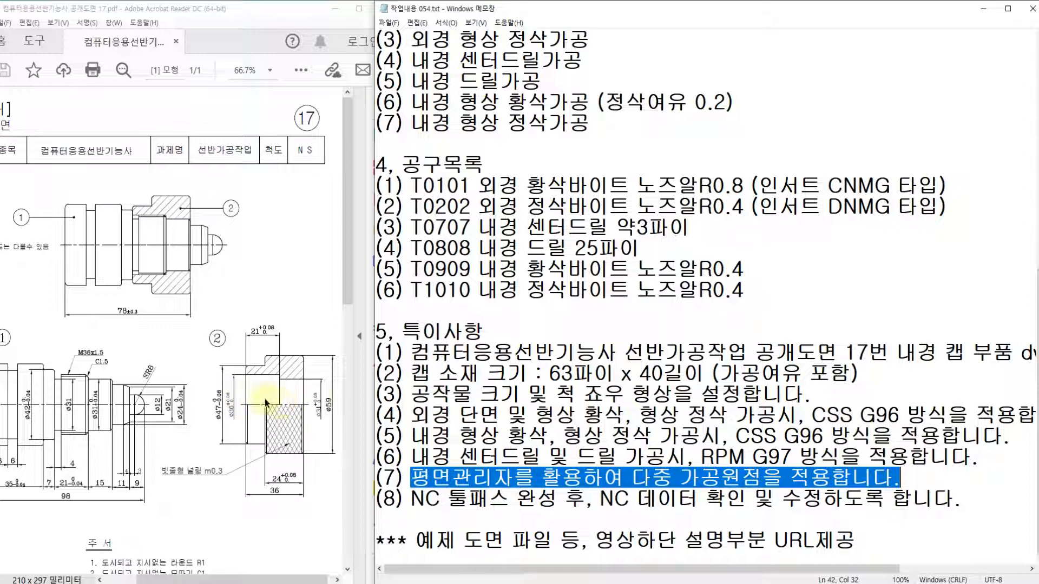
{"action": "left_click", "coordinate": [519, 468]}
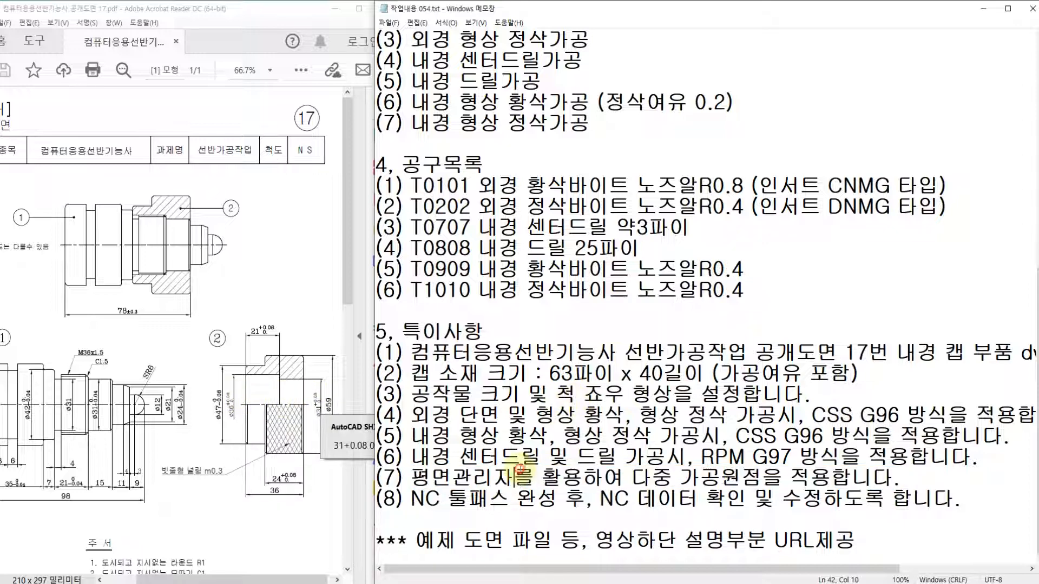
{"action": "left_click", "coordinate": [505, 540]}
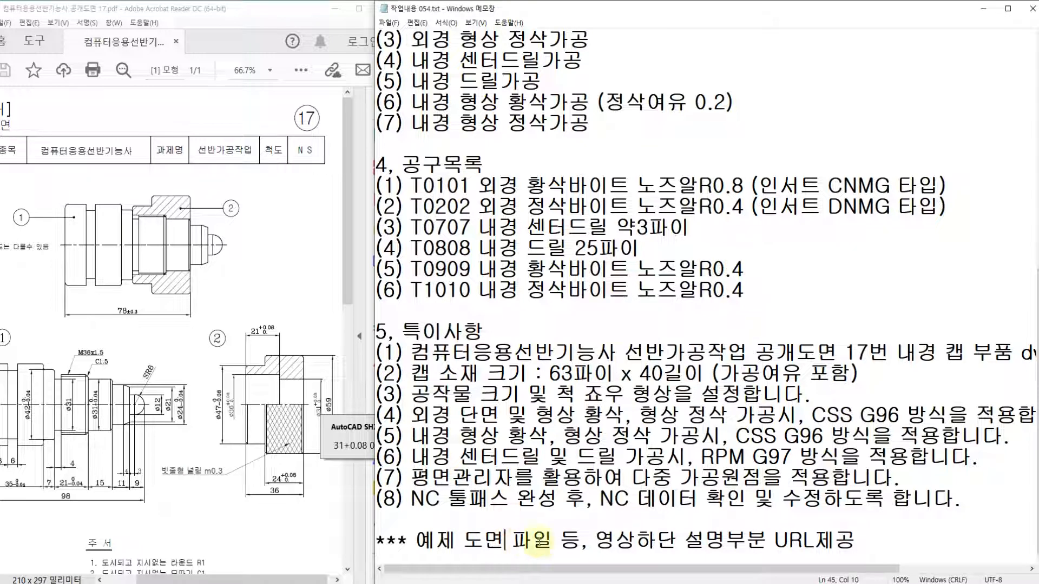
{"action": "left_click", "coordinate": [859, 540]}
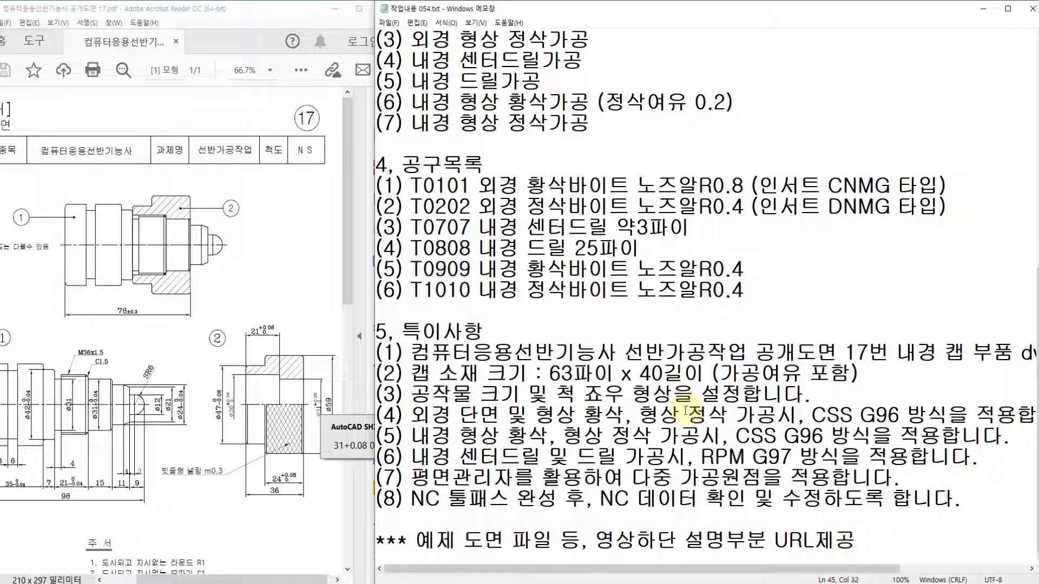
Return to the start of the notes, move the Notepad window aside and minimize it to uncover Mastercam
{"action": "scroll", "coordinate": [599, 425], "scroll_direction": "up", "scroll_amount": 7}
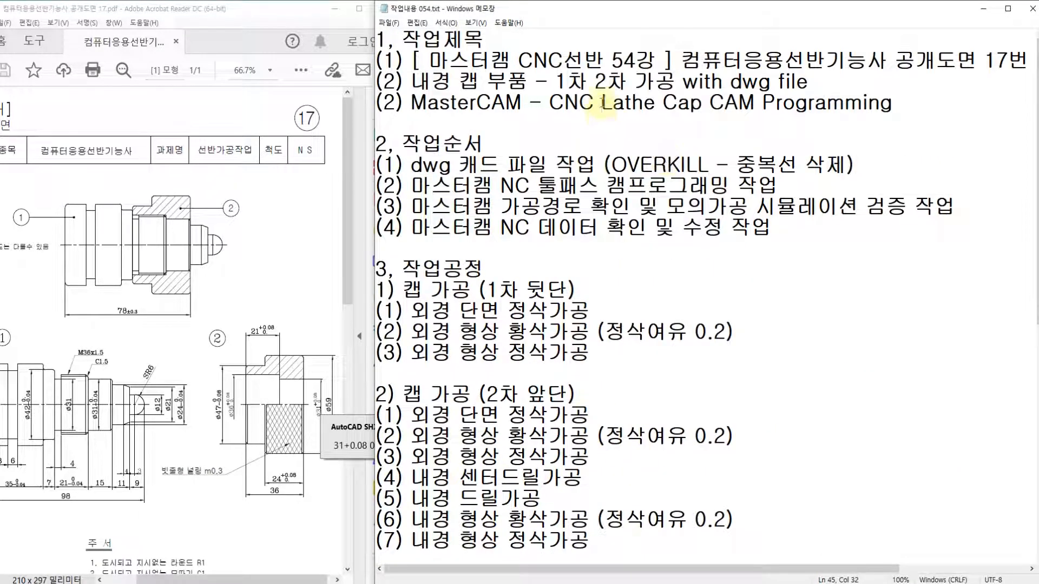
{"action": "left_click_drag", "start_coordinate": [583, 16], "coordinate": [180, 19]}
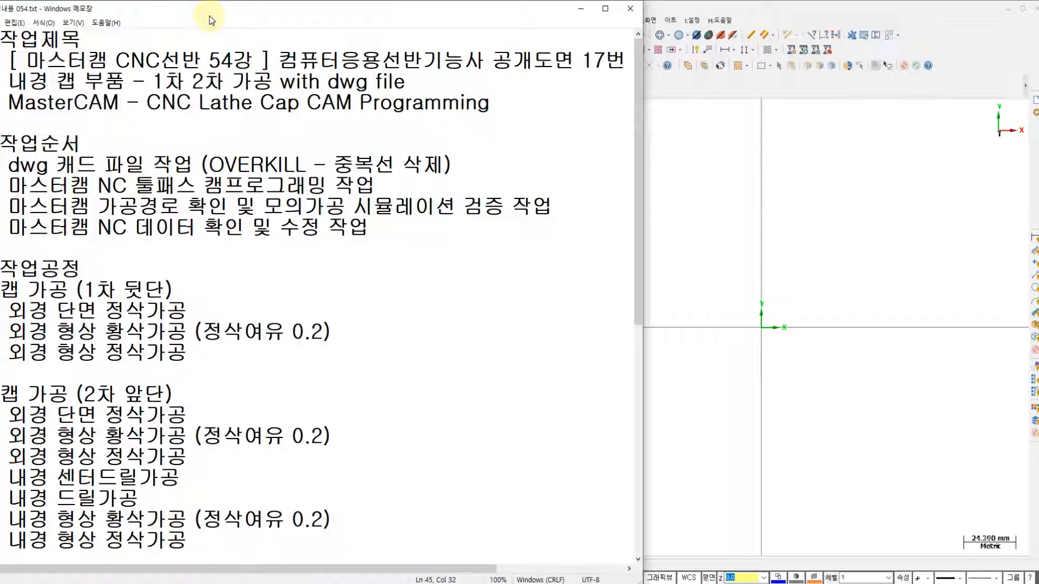
{"action": "left_click", "coordinate": [580, 12]}
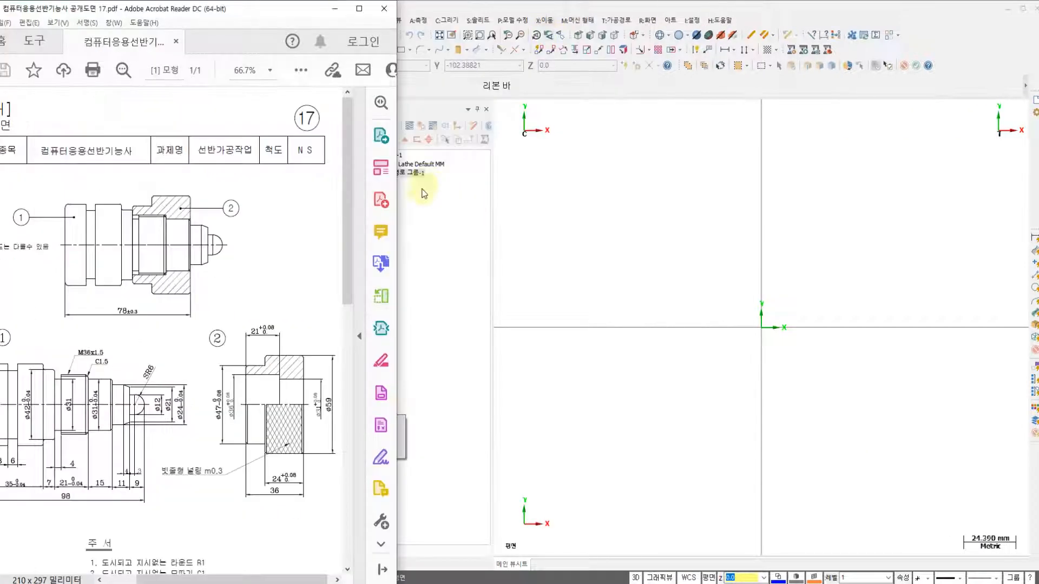
Switch from the PDF drawing to AutoCAD and bring the cap drawing fully into view
{"action": "left_click", "coordinate": [245, 273]}
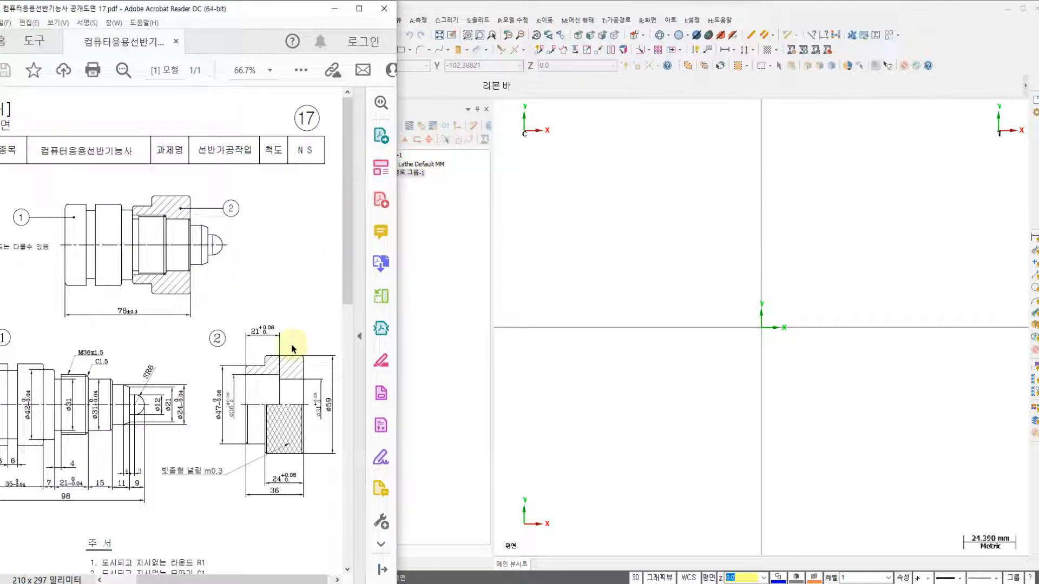
{"action": "key", "text": "alt+Tab"}
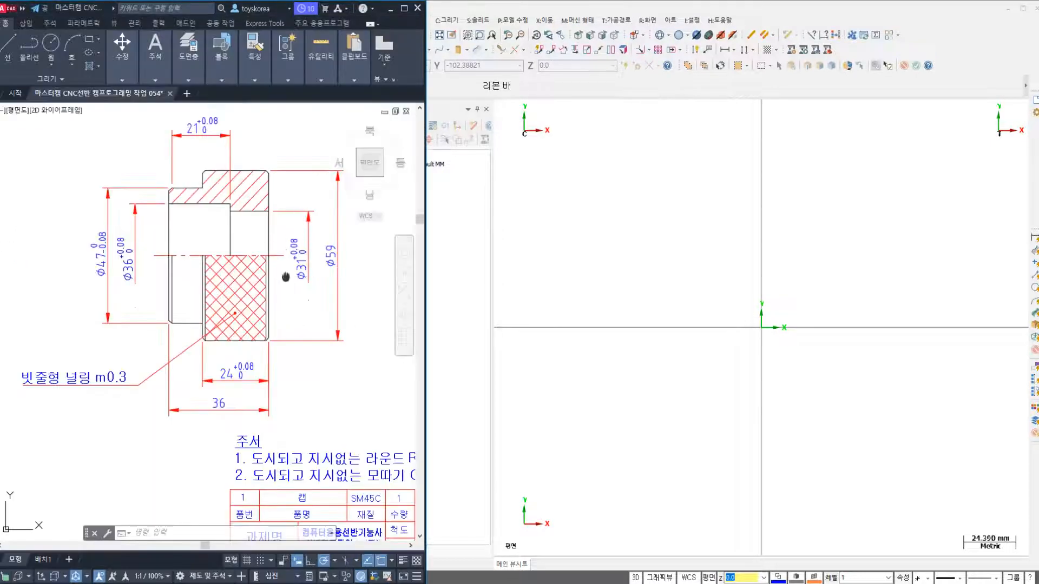
{"action": "middle_click_drag", "start_coordinate": [284, 273], "coordinate": [296, 307]}
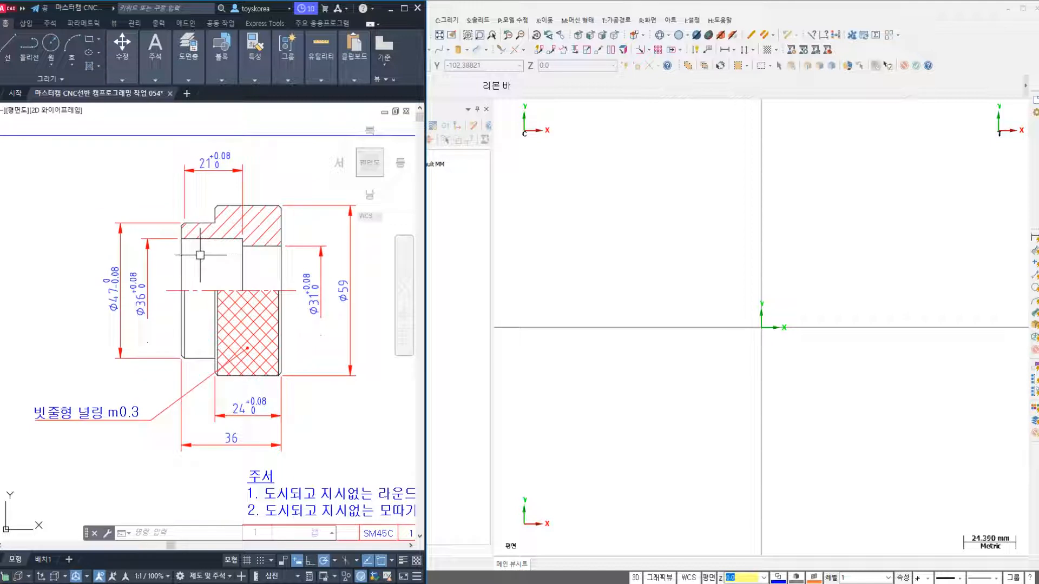
{"action": "left_click", "coordinate": [123, 80]}
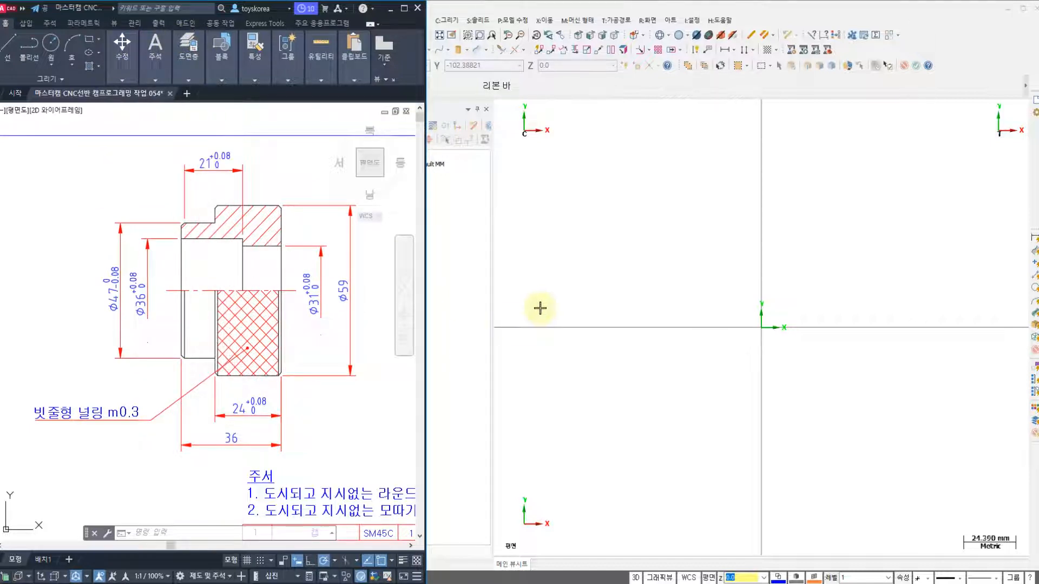
{"action": "left_click", "coordinate": [542, 310]}
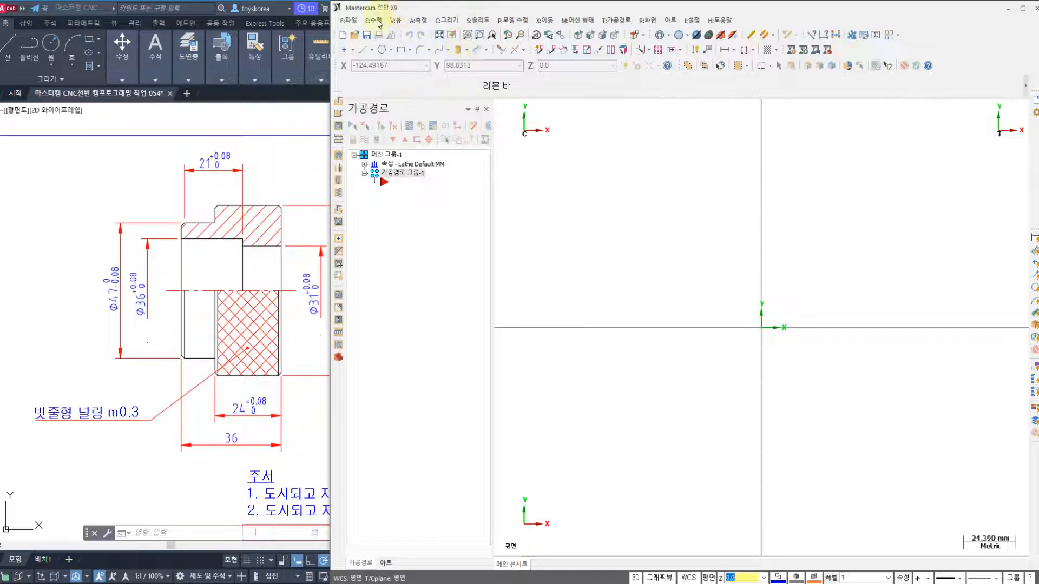
{"action": "left_click", "coordinate": [136, 184]}
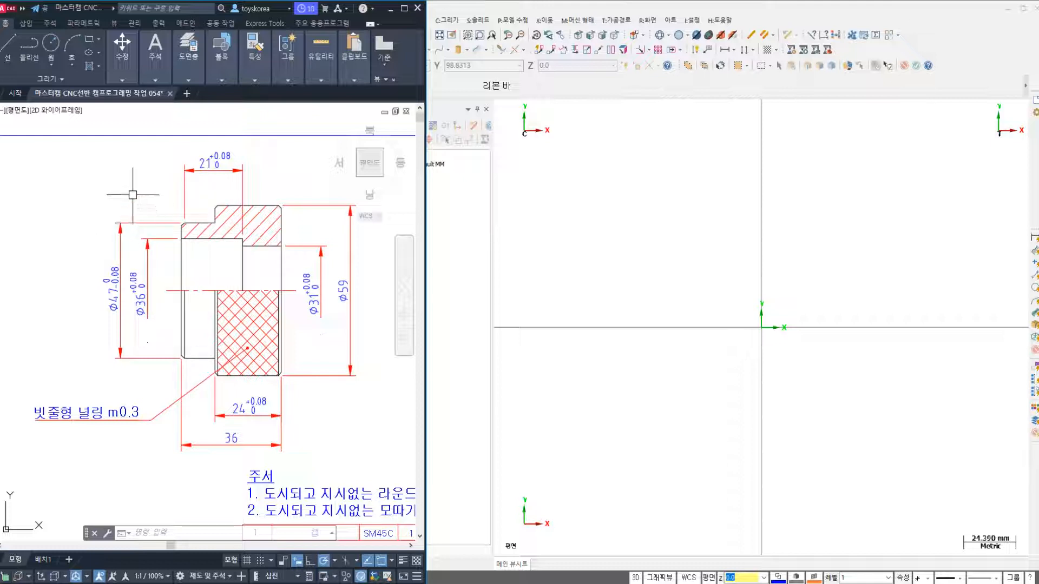
{"action": "left_click", "coordinate": [591, 254]}
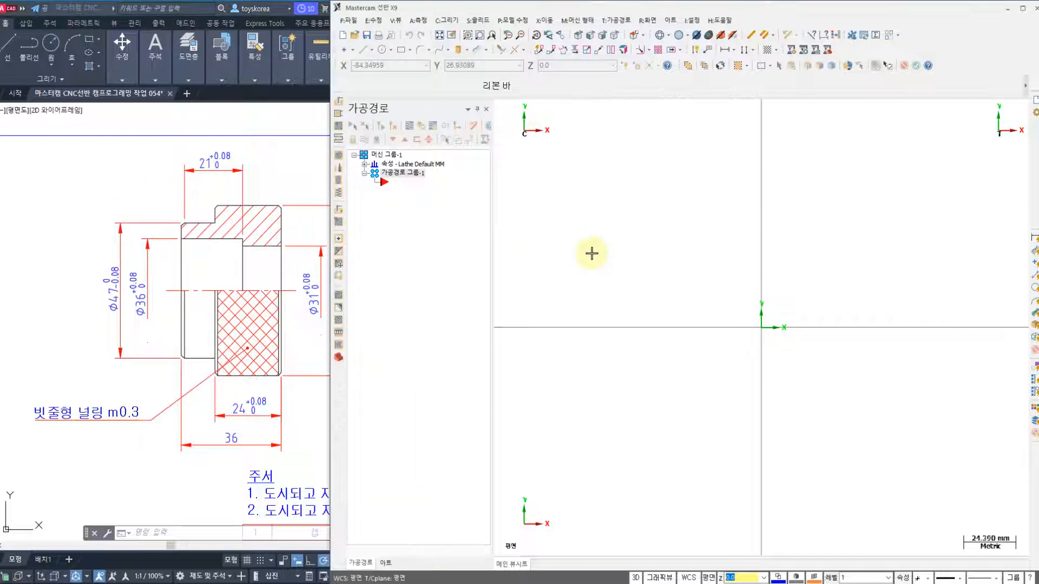
{"action": "left_click", "coordinate": [139, 194]}
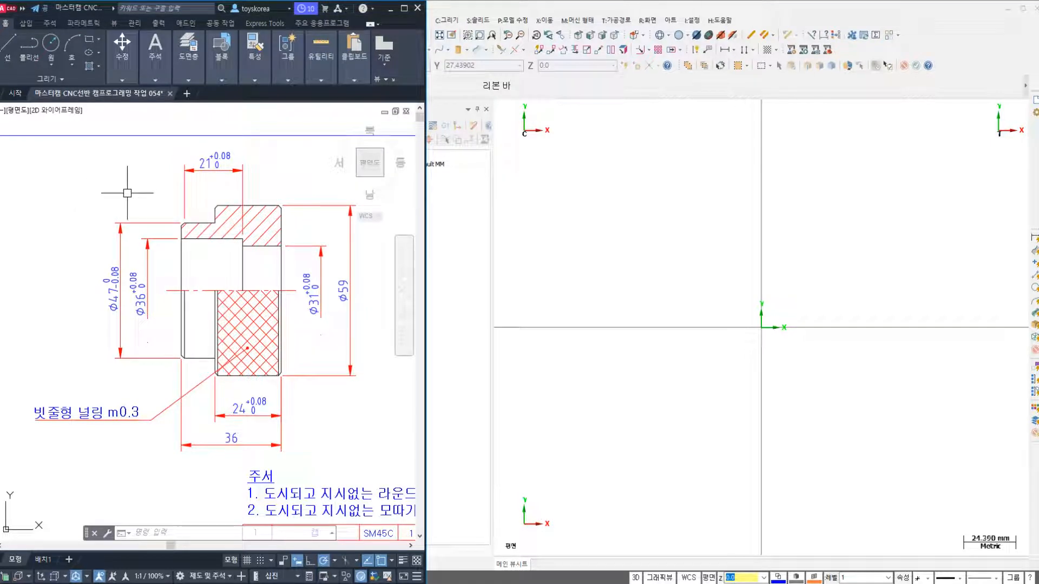
{"action": "middle_click_drag", "start_coordinate": [142, 223], "coordinate": [132, 225]}
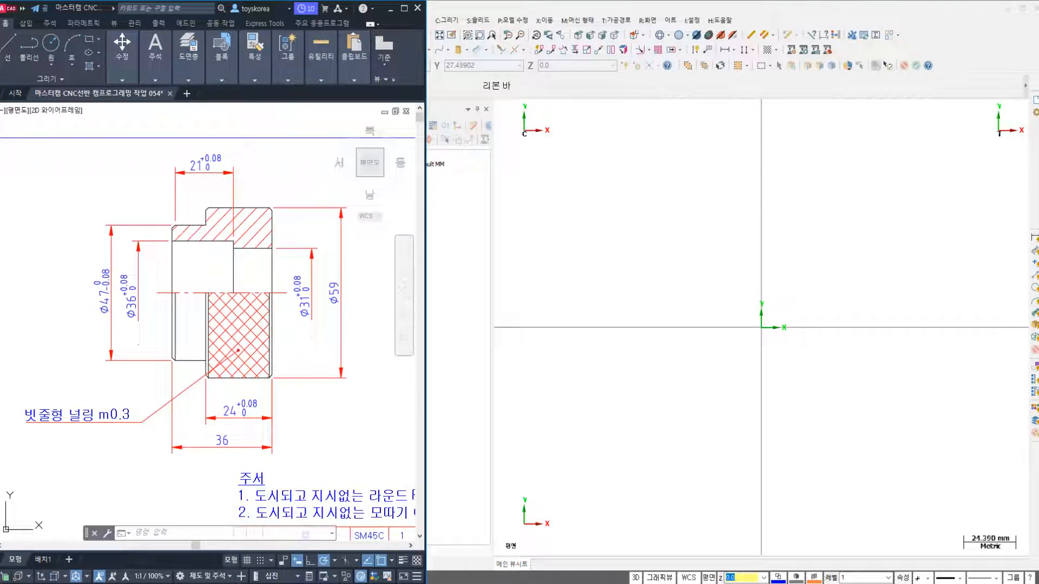
{"action": "left_click", "coordinate": [231, 324]}
{"action": "key", "text": "Escape"}
{"action": "key", "text": "Escape"}
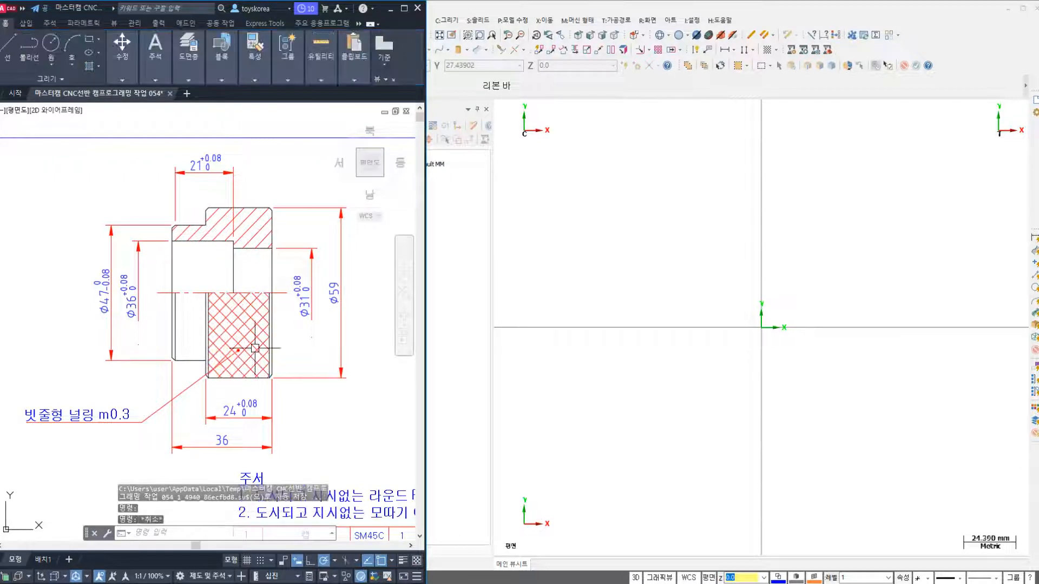
{"action": "middle_click_drag", "start_coordinate": [301, 383], "coordinate": [295, 378]}
{"action": "type", "text": "r"}
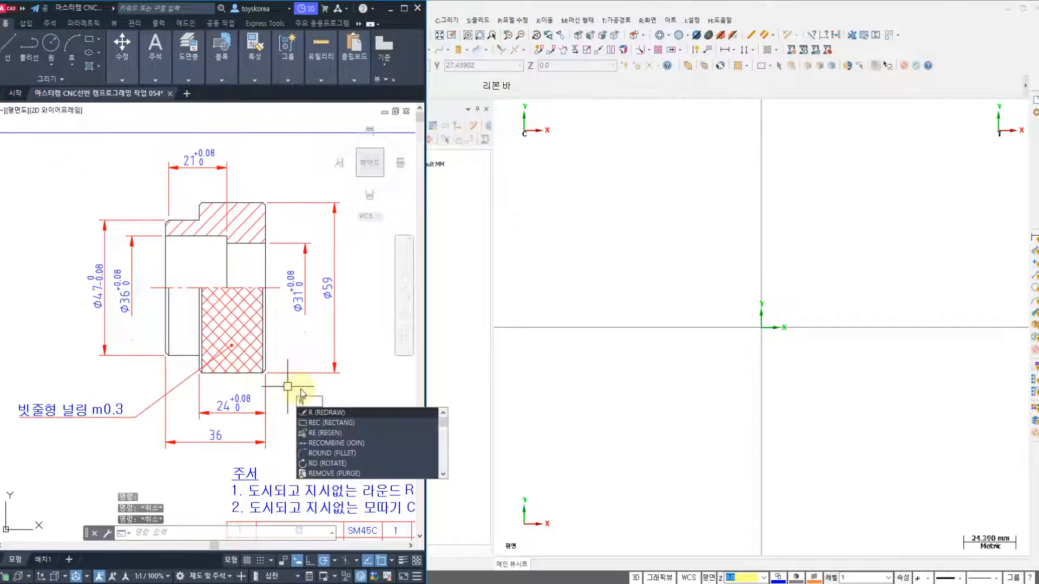
{"action": "key", "text": "BackSpace"}
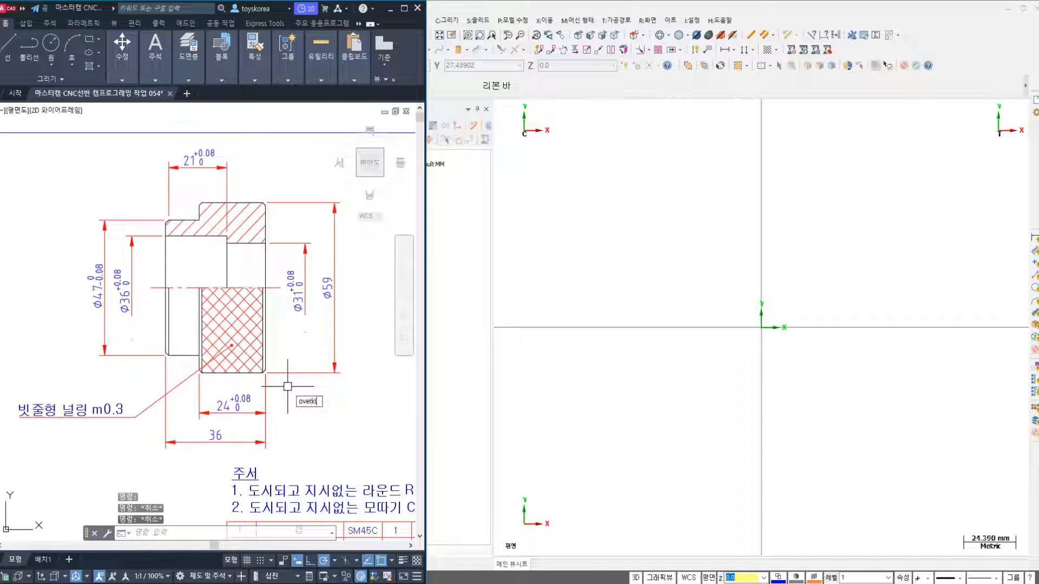
{"action": "key", "text": "Return"}
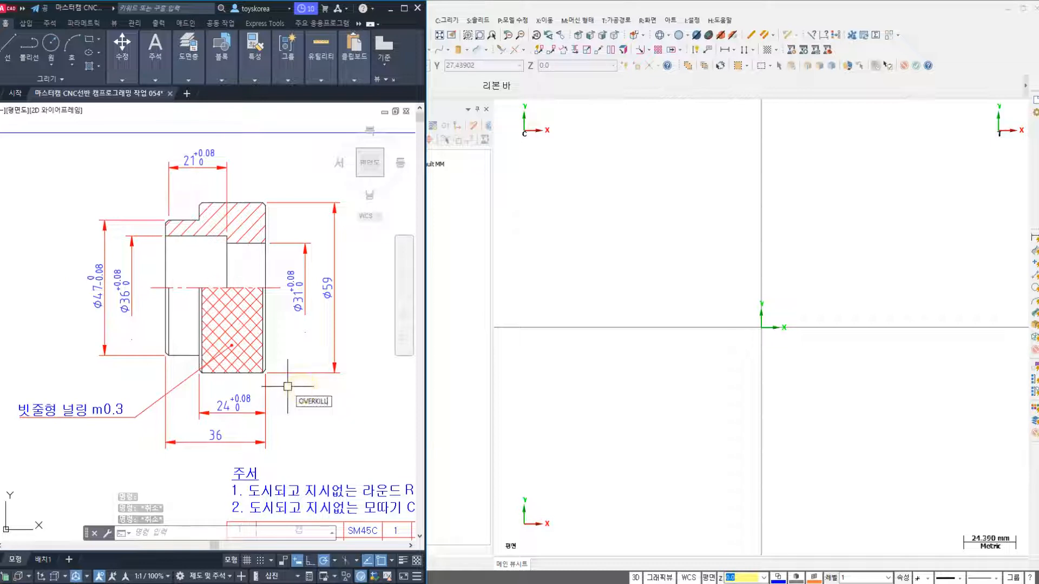
{"action": "key", "text": "Escape"}
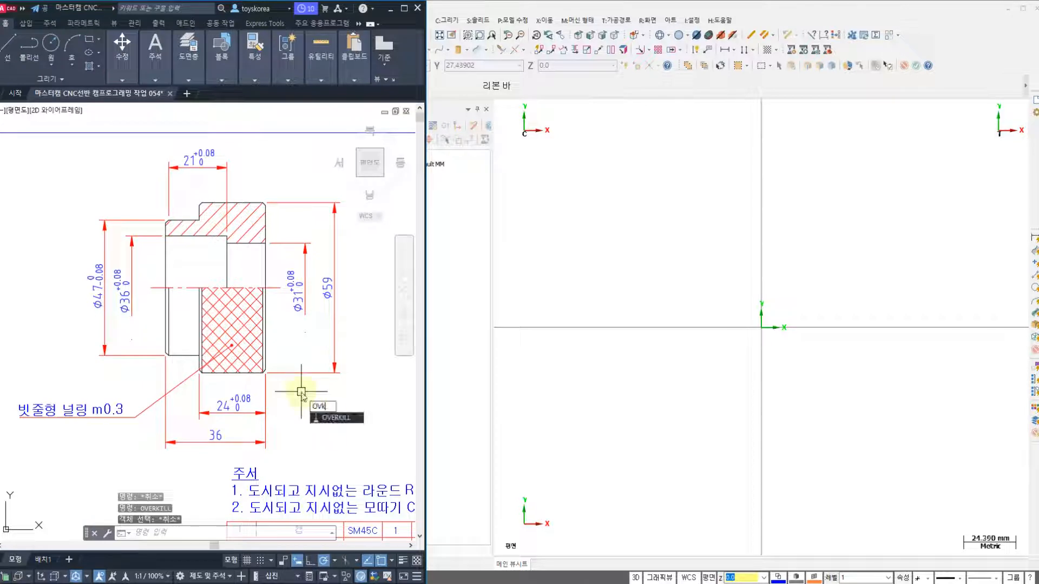
Run OVERKILL on the whole cap view including its dimensions to clean up duplicate and overlapping objects
{"action": "key", "text": "BackSpace"}
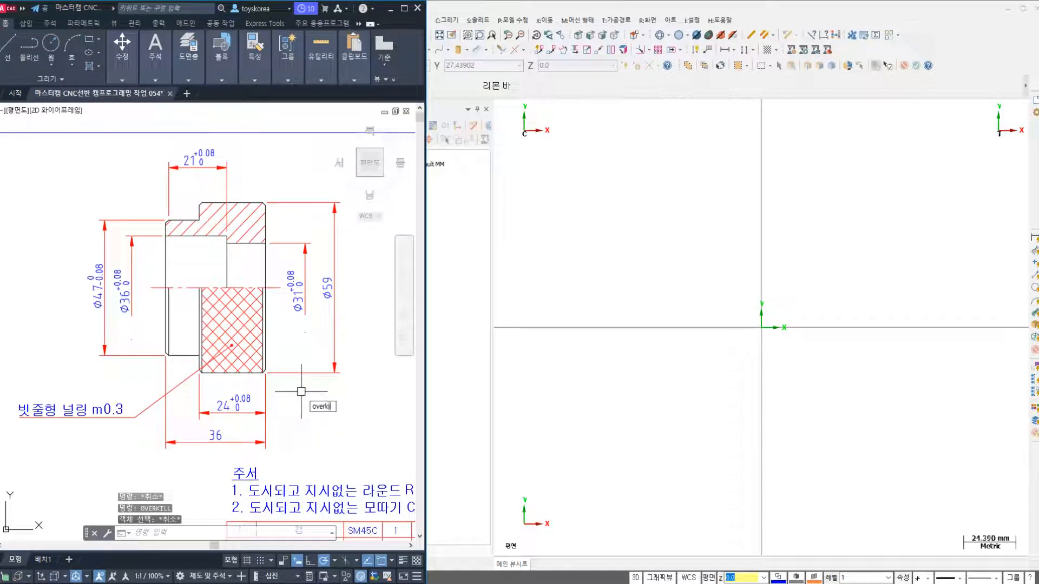
{"action": "type", "text": "ll"}
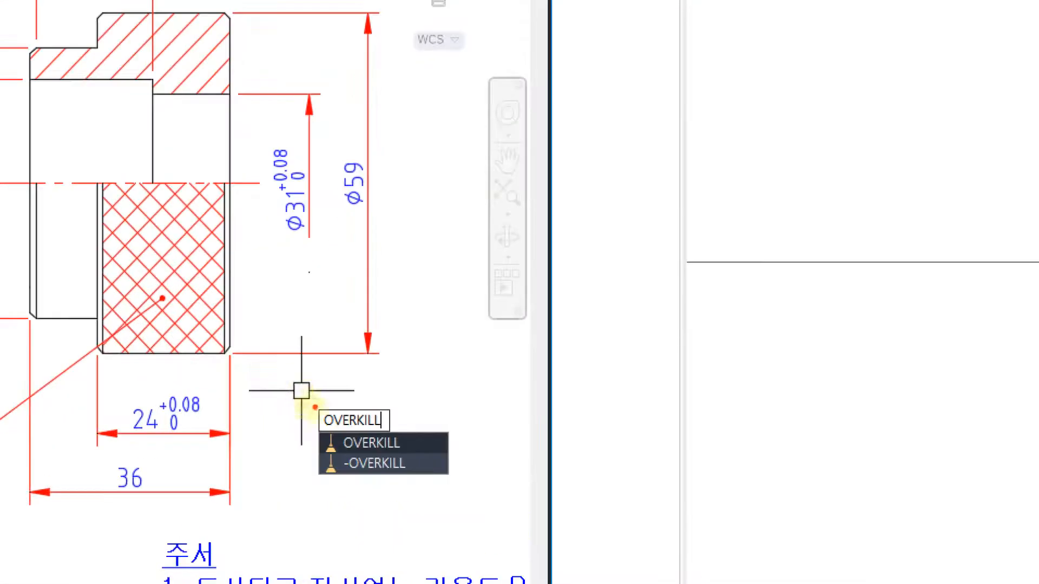
{"action": "mouse_move", "coordinate": [319, 428]}
{"action": "left_mouse_down"}
{"action": "mouse_move", "coordinate": [324, 371]}
{"action": "mouse_move", "coordinate": [399, 406]}
{"action": "mouse_move", "coordinate": [334, 446]}
{"action": "mouse_move", "coordinate": [92, 418]}
{"action": "left_mouse_up"}
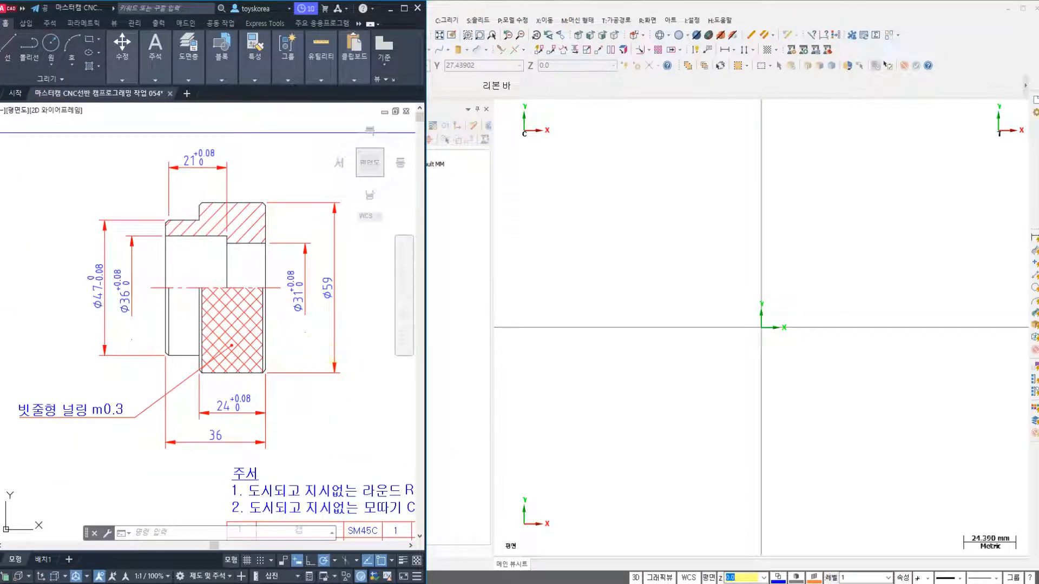
{"action": "key", "text": "Return"}
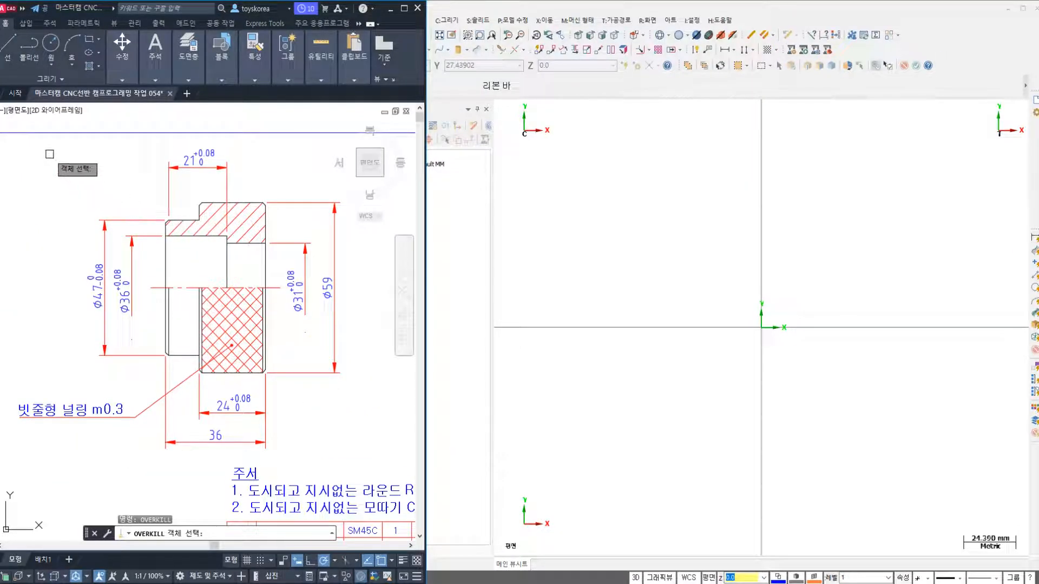
{"action": "left_click_drag", "start_coordinate": [54, 144], "coordinate": [353, 461]}
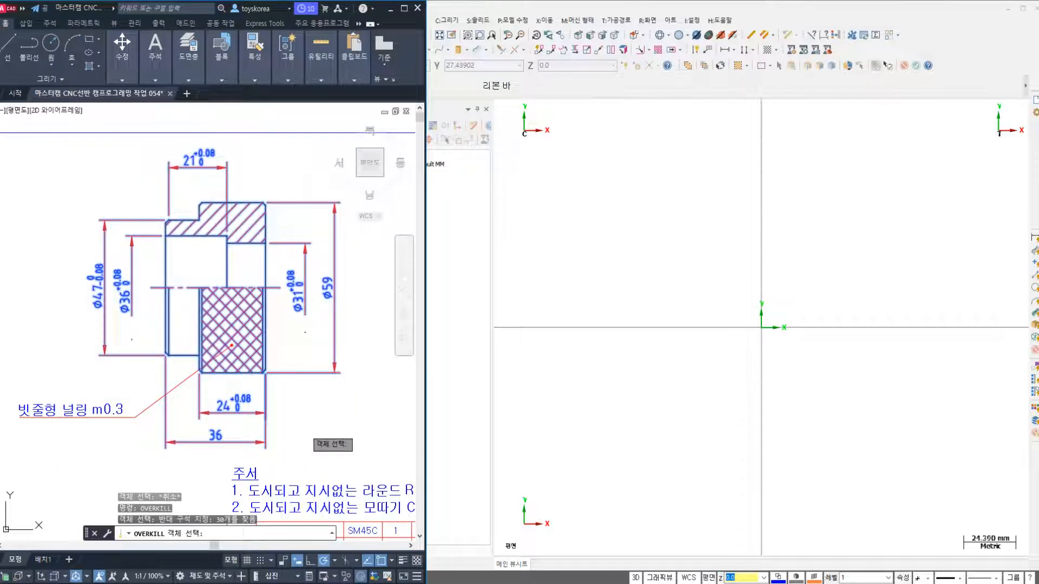
{"action": "right_click", "coordinate": [308, 419]}
{"action": "left_click", "coordinate": [389, 322]}
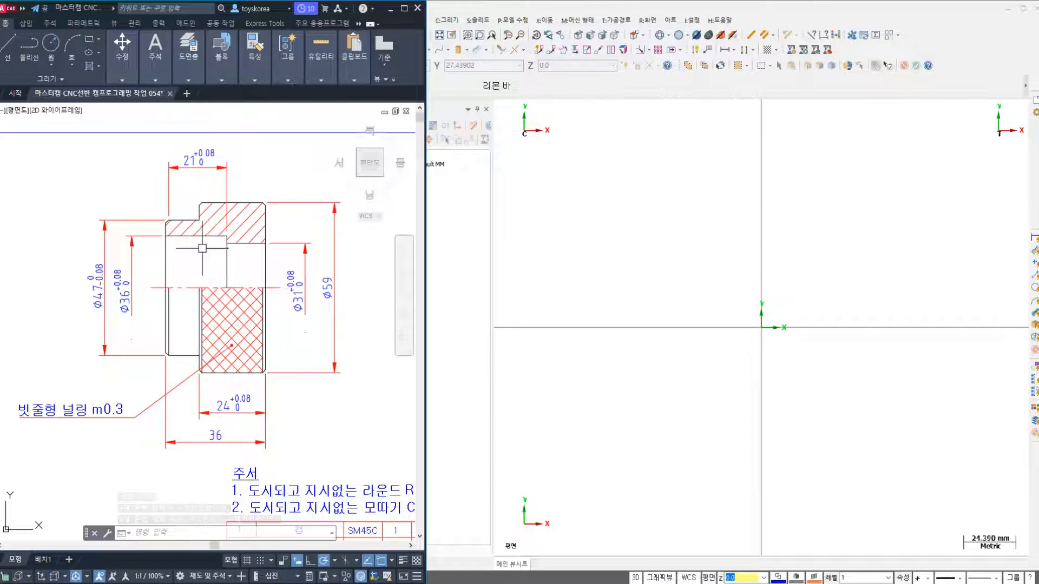
{"action": "scroll", "coordinate": [223, 236], "scroll_direction": "up", "scroll_amount": 5}
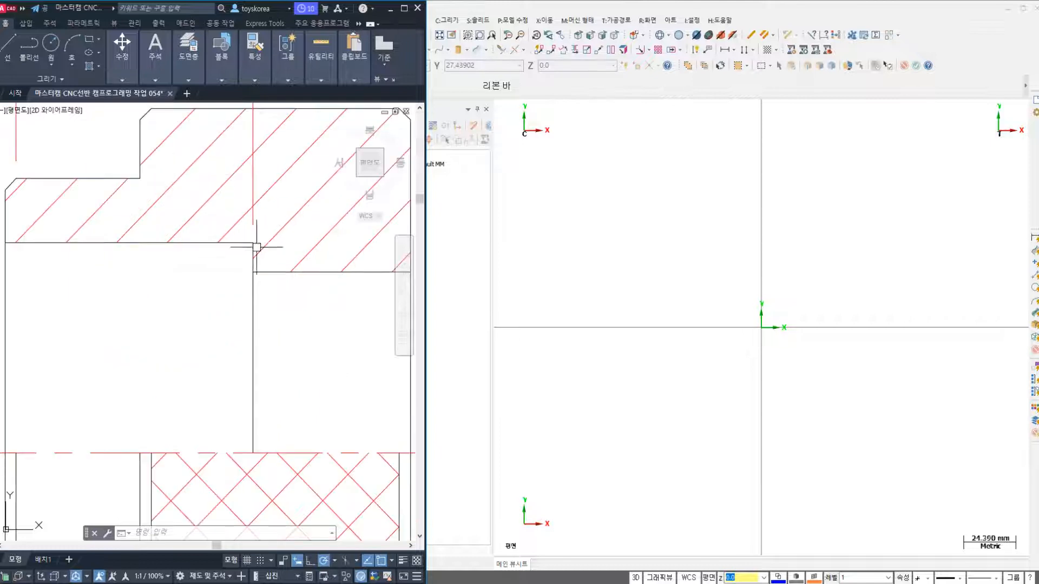
{"action": "scroll", "coordinate": [232, 239], "scroll_direction": "down", "scroll_amount": 4}
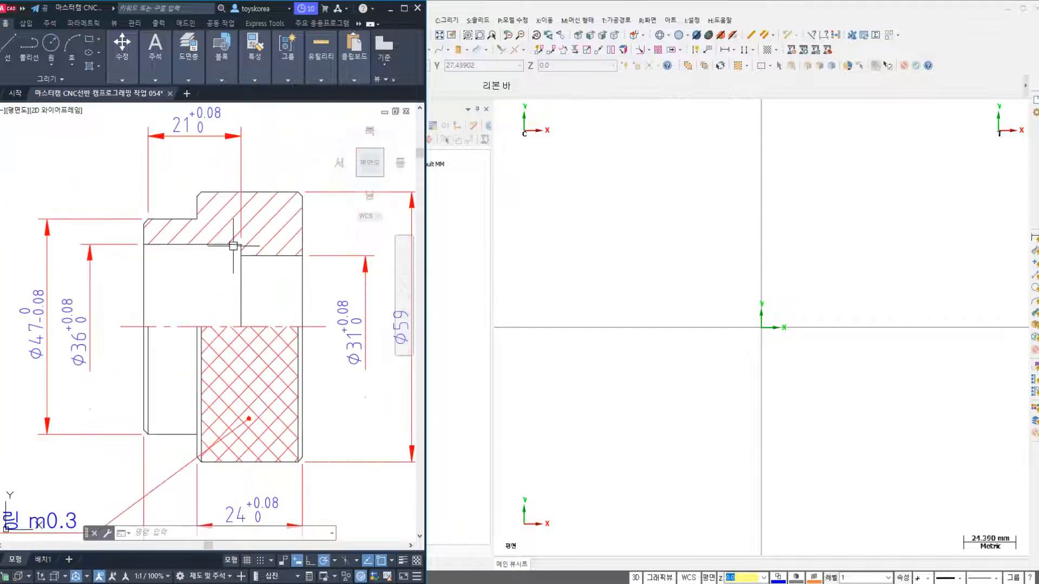
{"action": "middle_click_drag", "start_coordinate": [180, 251], "coordinate": [184, 262]}
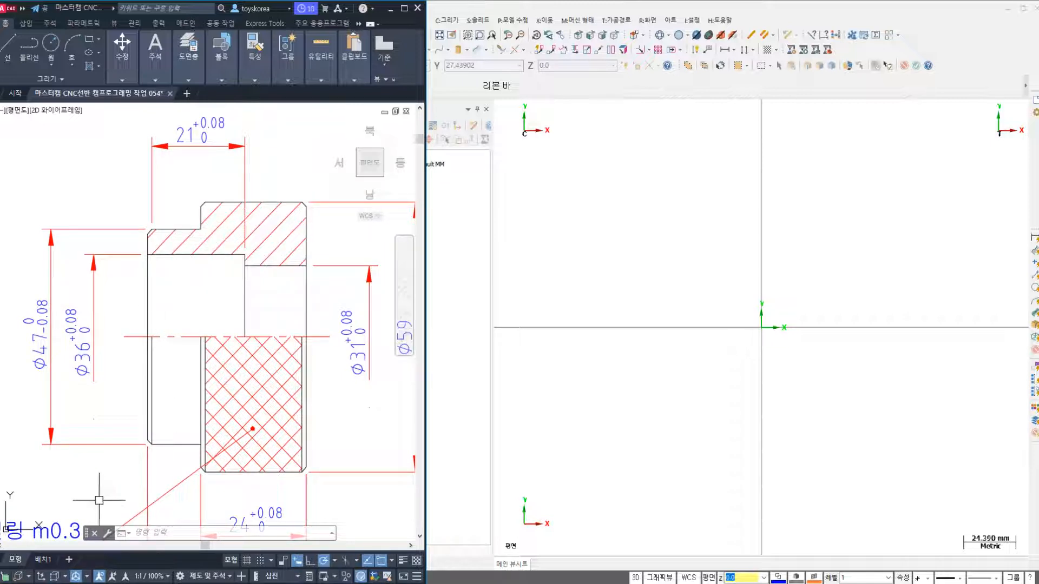
{"action": "scroll", "coordinate": [154, 337], "scroll_direction": "down", "scroll_amount": 2}
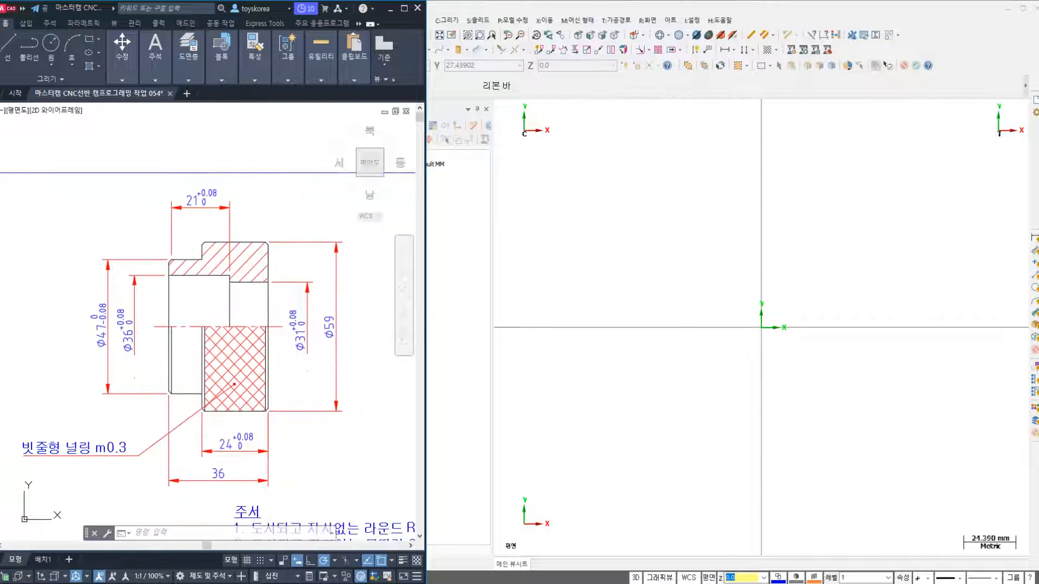
{"action": "middle_click_drag", "start_coordinate": [142, 341], "coordinate": [160, 331]}
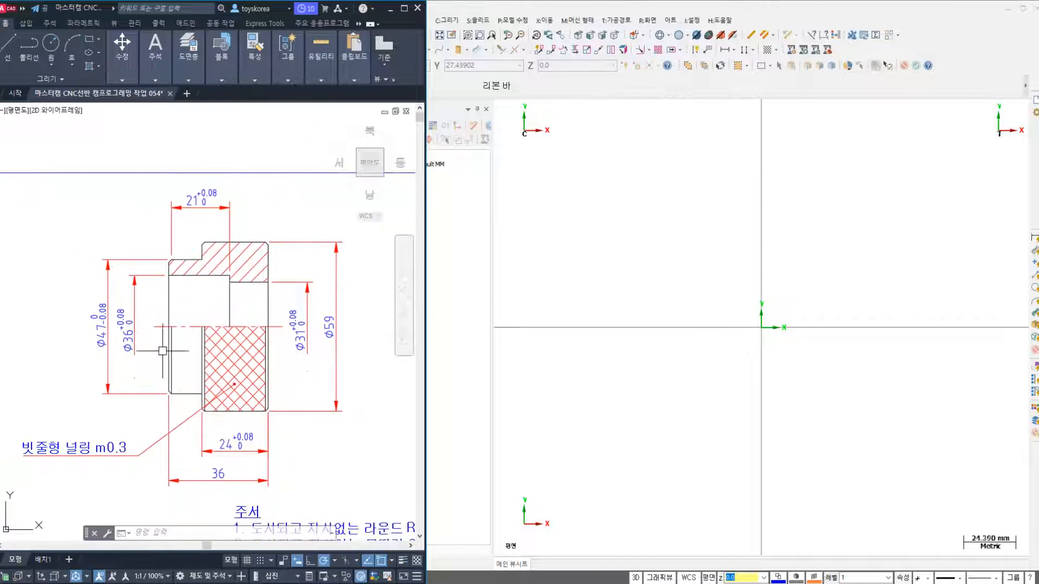
Start a Save As of the cap drawing and bring up the choice of AutoCAD file versions
{"action": "left_click", "coordinate": [8, 8]}
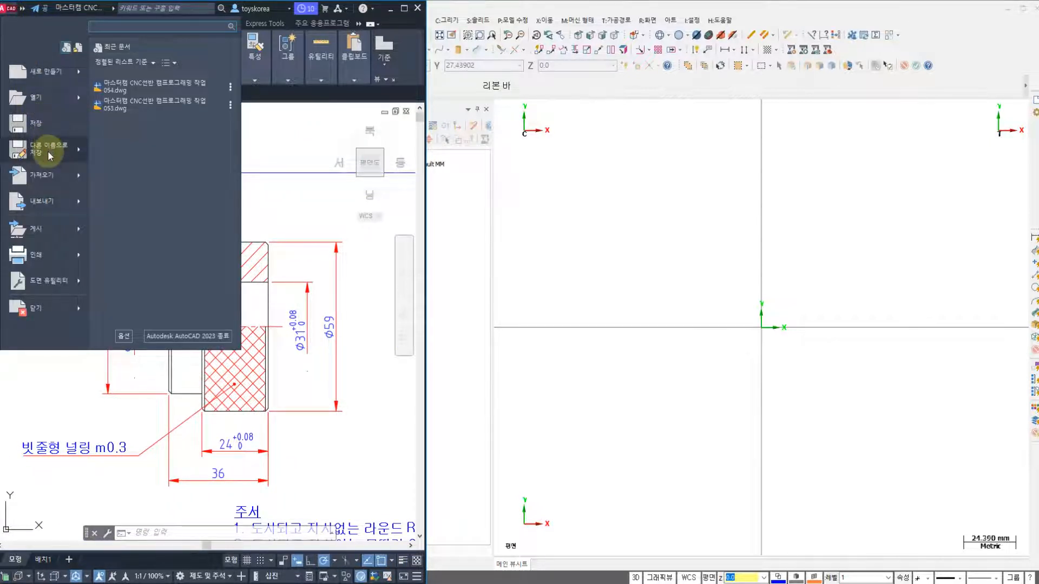
{"action": "left_click", "coordinate": [21, 147]}
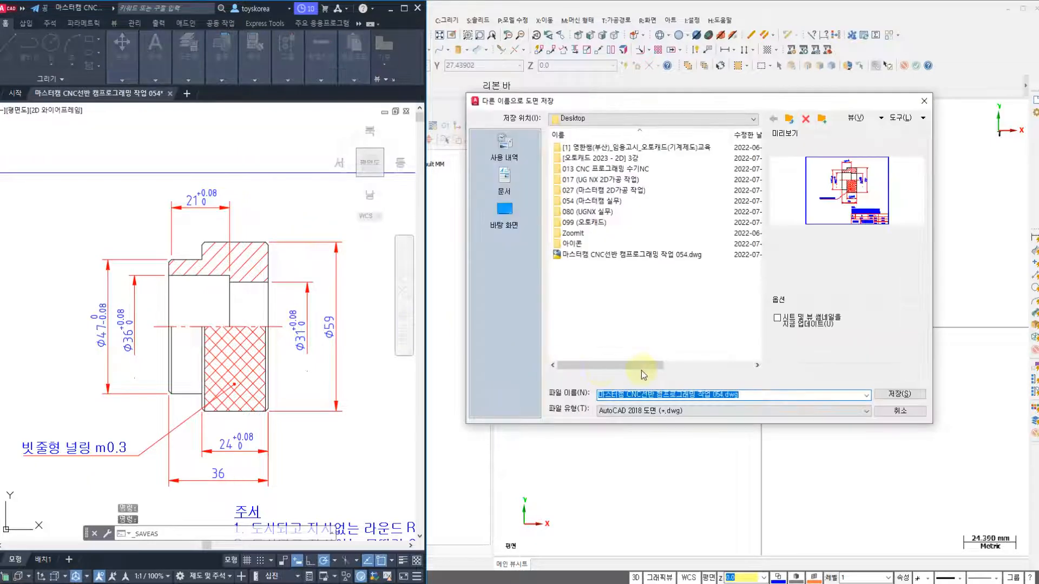
{"action": "left_click", "coordinate": [692, 411]}
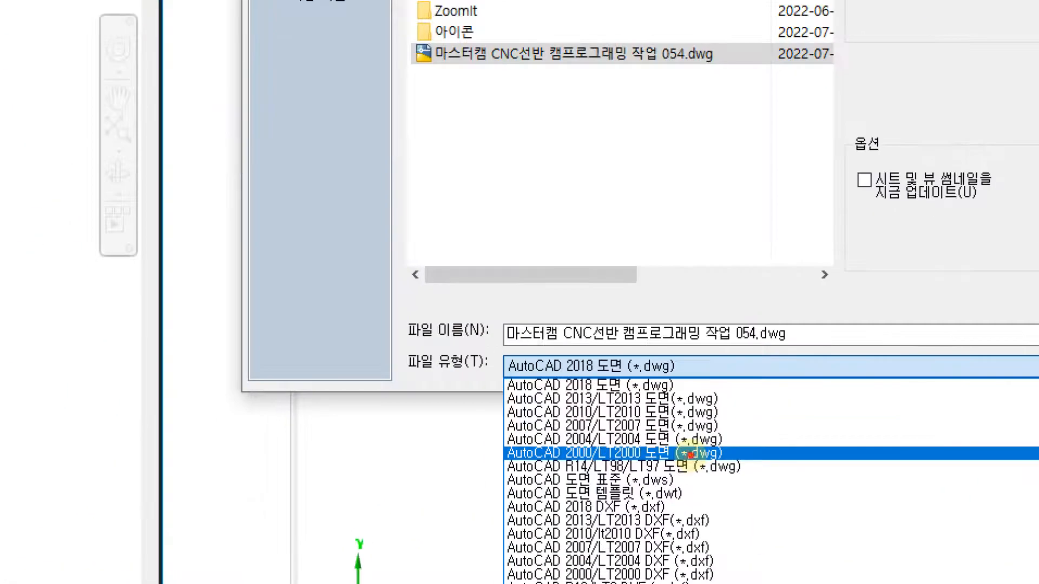
{"action": "mouse_move", "coordinate": [558, 464]}
{"action": "left_mouse_down"}
{"action": "mouse_move", "coordinate": [752, 469]}
{"action": "mouse_move", "coordinate": [649, 424]}
{"action": "mouse_move", "coordinate": [406, 432]}
{"action": "mouse_move", "coordinate": [441, 478]}
{"action": "left_mouse_up"}
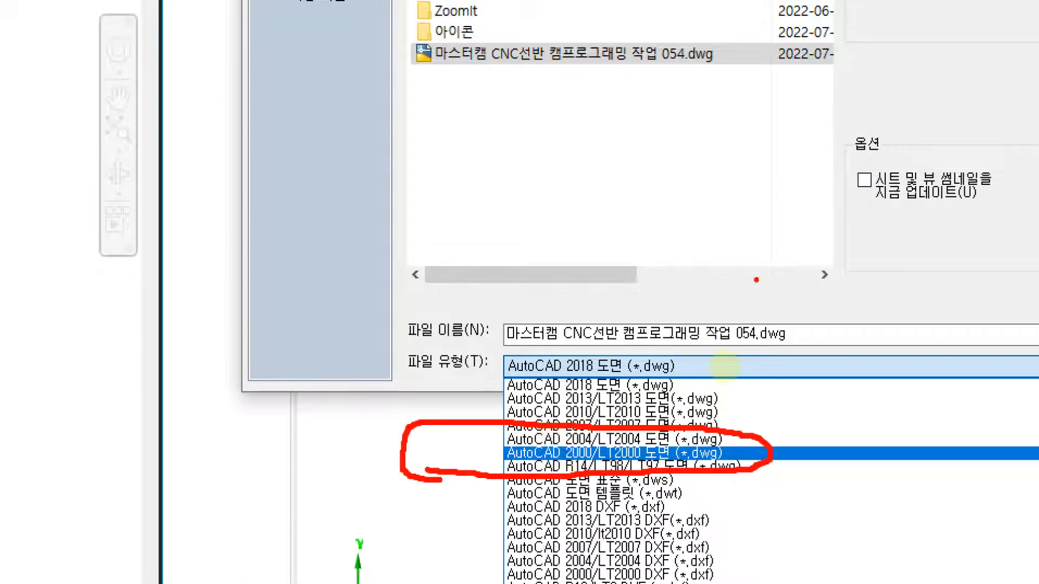
{"action": "mouse_move", "coordinate": [587, 382]}
{"action": "left_mouse_down"}
{"action": "mouse_move", "coordinate": [564, 377]}
{"action": "mouse_move", "coordinate": [598, 348]}
{"action": "mouse_move", "coordinate": [600, 385]}
{"action": "left_mouse_up"}
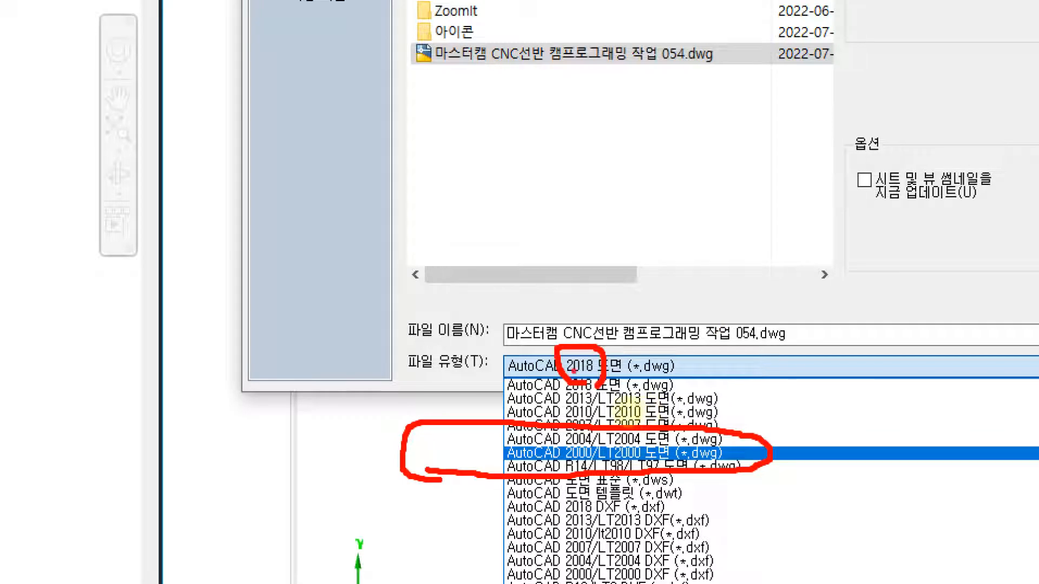
{"action": "mouse_move", "coordinate": [601, 339]}
{"action": "left_mouse_down"}
{"action": "mouse_move", "coordinate": [610, 352]}
{"action": "mouse_move", "coordinate": [652, 313]}
{"action": "left_mouse_up"}
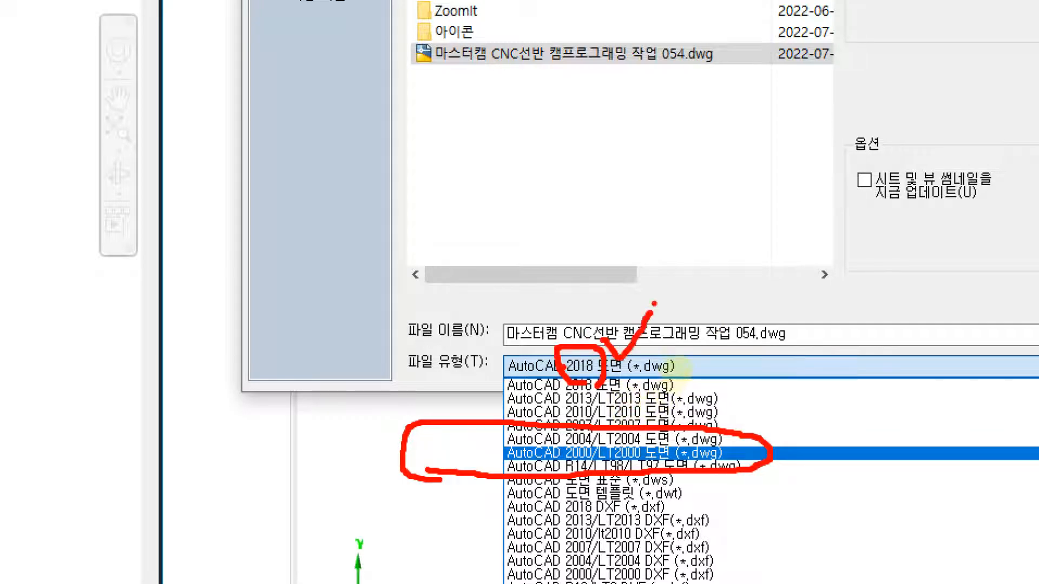
{"action": "left_click_drag", "start_coordinate": [663, 250], "coordinate": [725, 329]}
{"action": "left_click_drag", "start_coordinate": [716, 258], "coordinate": [673, 335]}
{"action": "mouse_move", "coordinate": [746, 241]}
{"action": "left_mouse_down"}
{"action": "mouse_move", "coordinate": [760, 280]}
{"action": "mouse_move", "coordinate": [750, 285]}
{"action": "left_mouse_up"}
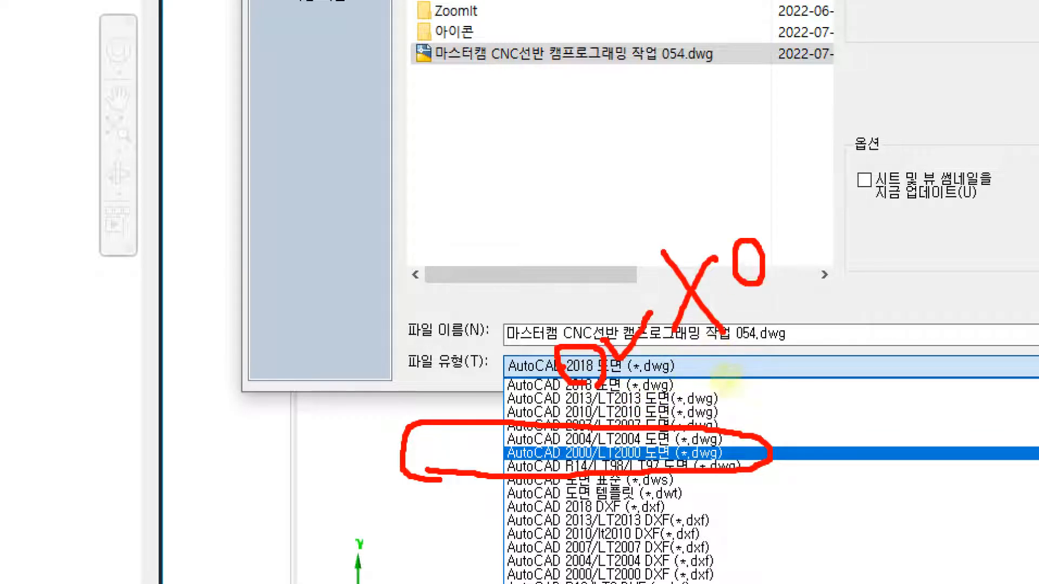
{"action": "left_click_drag", "start_coordinate": [836, 267], "coordinate": [804, 316]}
{"action": "left_click_drag", "start_coordinate": [794, 273], "coordinate": [849, 310]}
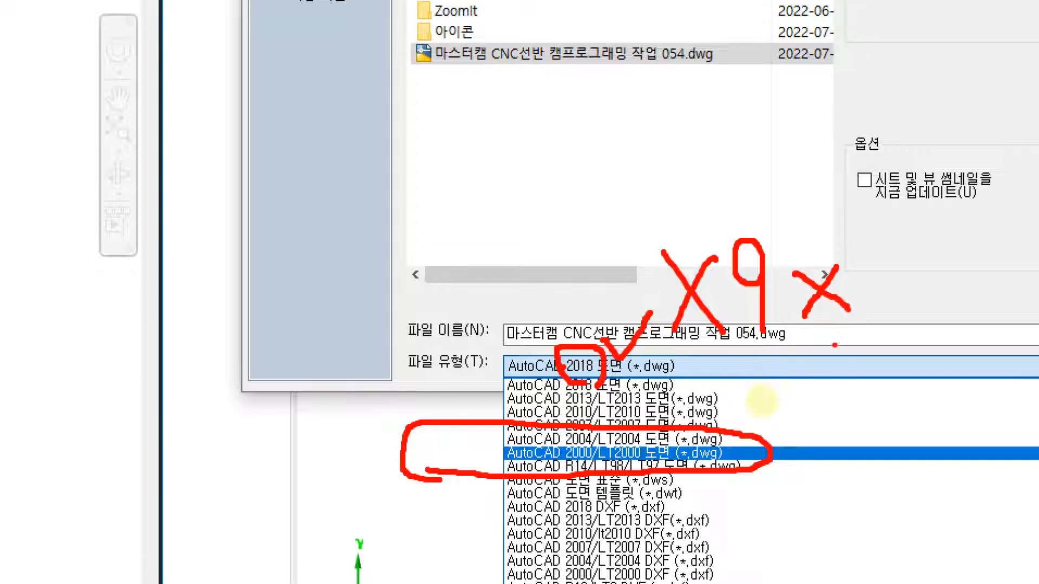
{"action": "left_click_drag", "start_coordinate": [834, 345], "coordinate": [679, 351]}
{"action": "left_click_drag", "start_coordinate": [463, 449], "coordinate": [493, 450]}
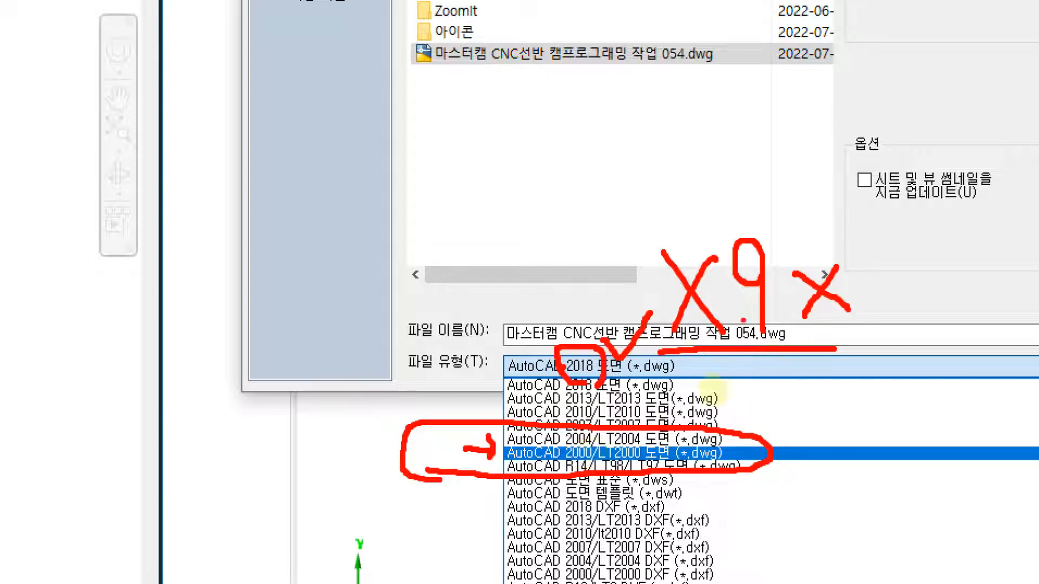
{"action": "mouse_move", "coordinate": [695, 227]}
{"action": "left_mouse_down"}
{"action": "mouse_move", "coordinate": [694, 128]}
{"action": "mouse_move", "coordinate": [733, 157]}
{"action": "left_mouse_up"}
{"action": "left_click", "coordinate": [786, 216]}
{"action": "mouse_move", "coordinate": [791, 144]}
{"action": "left_mouse_down"}
{"action": "mouse_move", "coordinate": [799, 222]}
{"action": "mouse_move", "coordinate": [822, 188]}
{"action": "left_mouse_up"}
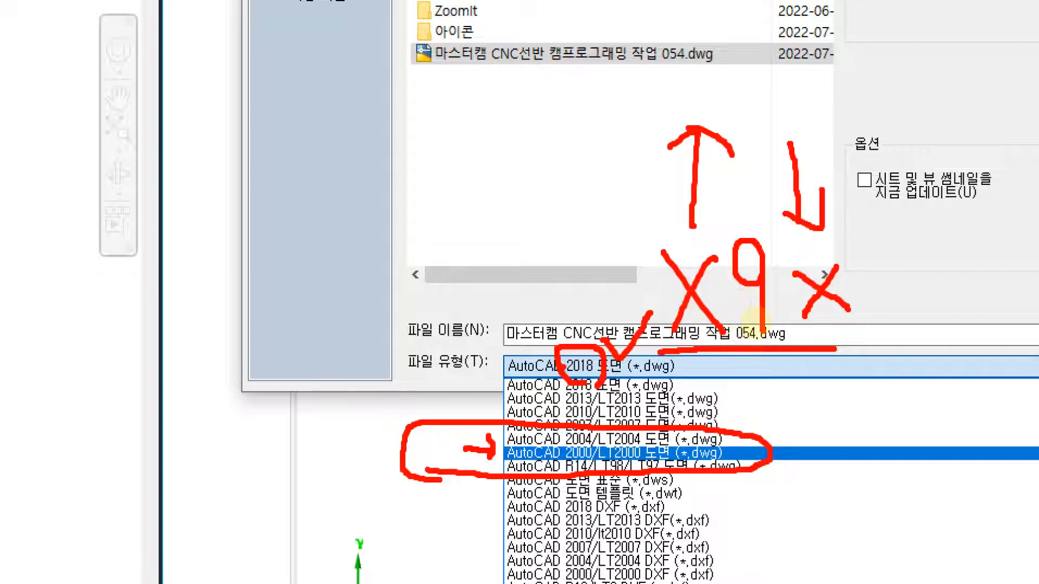
Save the cap drawing in AutoCAD 2000/LT2000 drawing (*.dwg) format under its existing name, replacing the file on the Desktop
{"action": "key", "text": "Escape"}
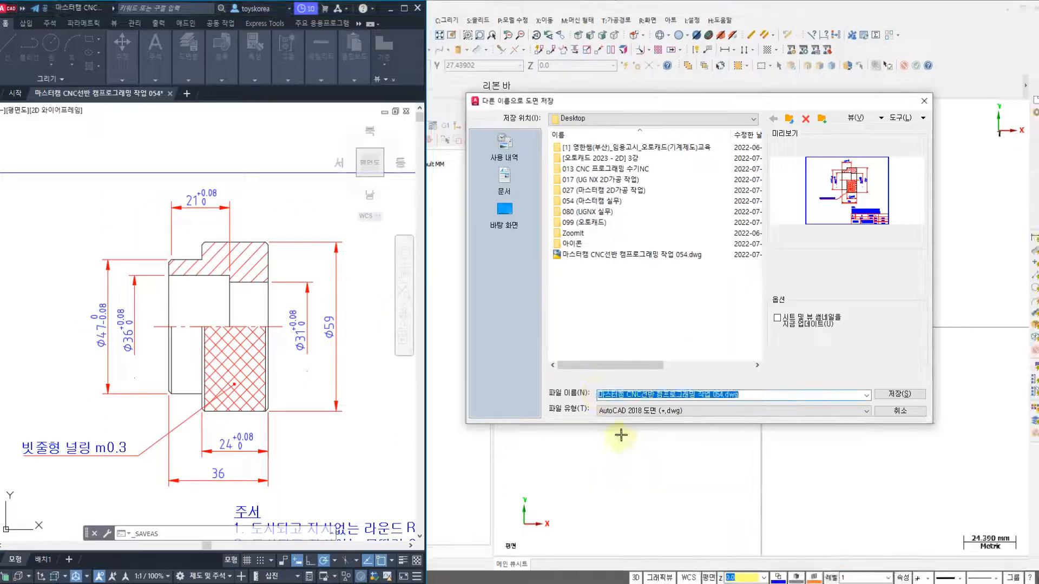
{"action": "left_click", "coordinate": [657, 411]}
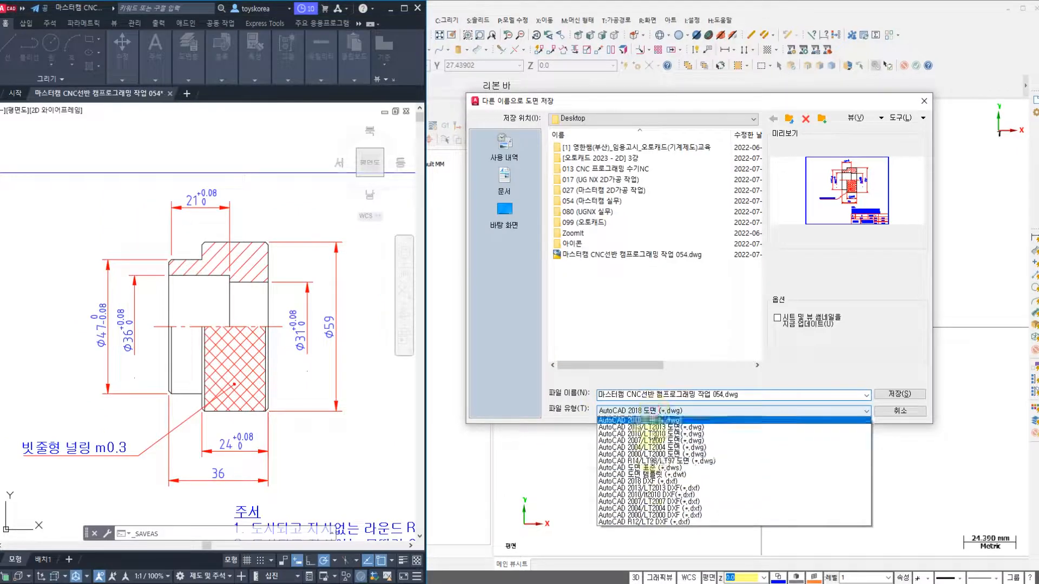
{"action": "left_click", "coordinate": [656, 454]}
{"action": "left_click", "coordinate": [897, 394]}
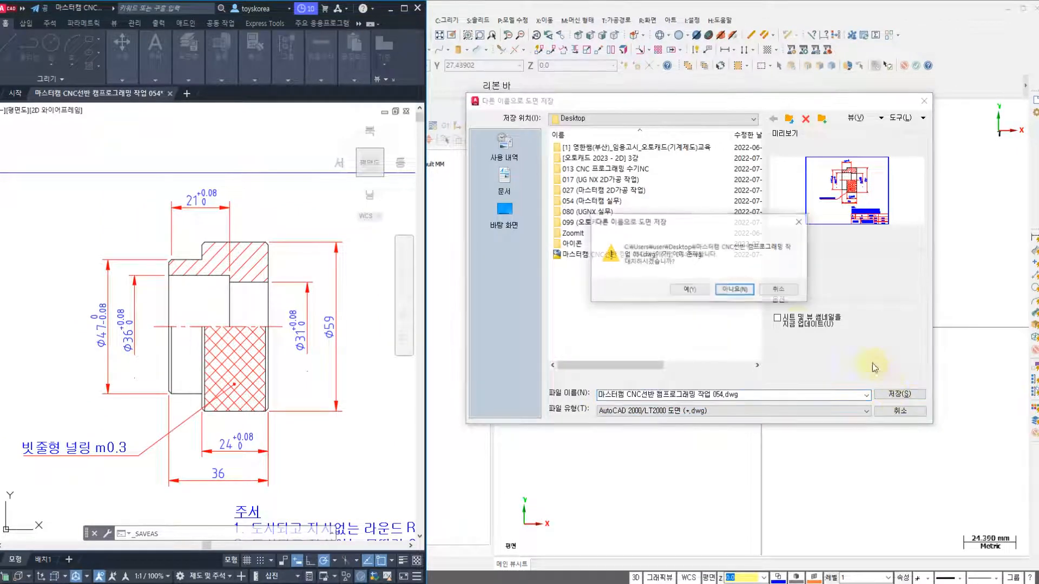
{"action": "left_click", "coordinate": [685, 290]}
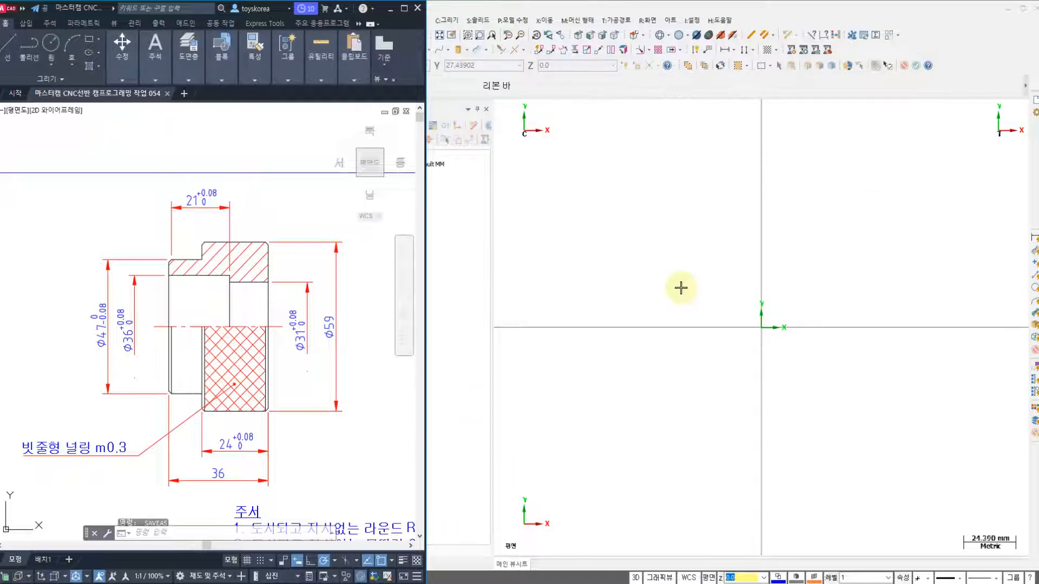
Switch to Mastercam X9 and open 마스터캠 CNC선반 캠프로그래밍 작업 054.dwg from the Desktop, using the AutoCAD file type
{"action": "left_click", "coordinate": [598, 177]}
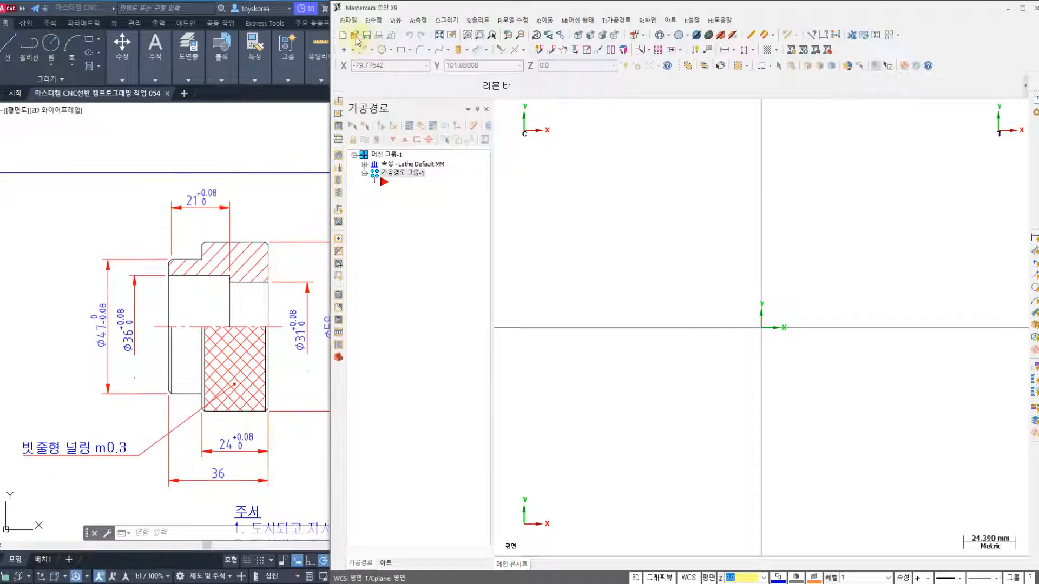
{"action": "left_click", "coordinate": [355, 36]}
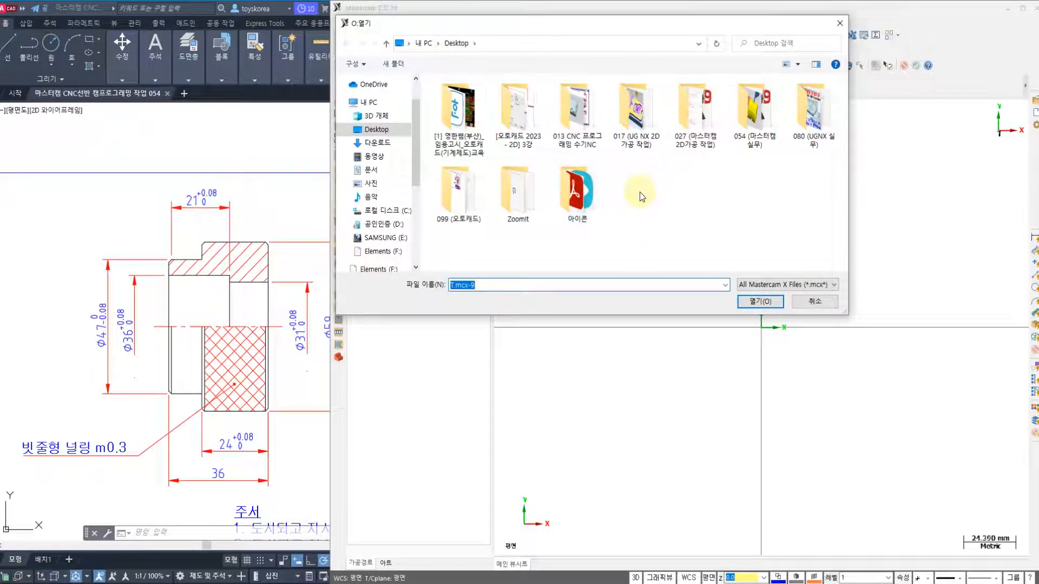
{"action": "left_click", "coordinate": [763, 284]}
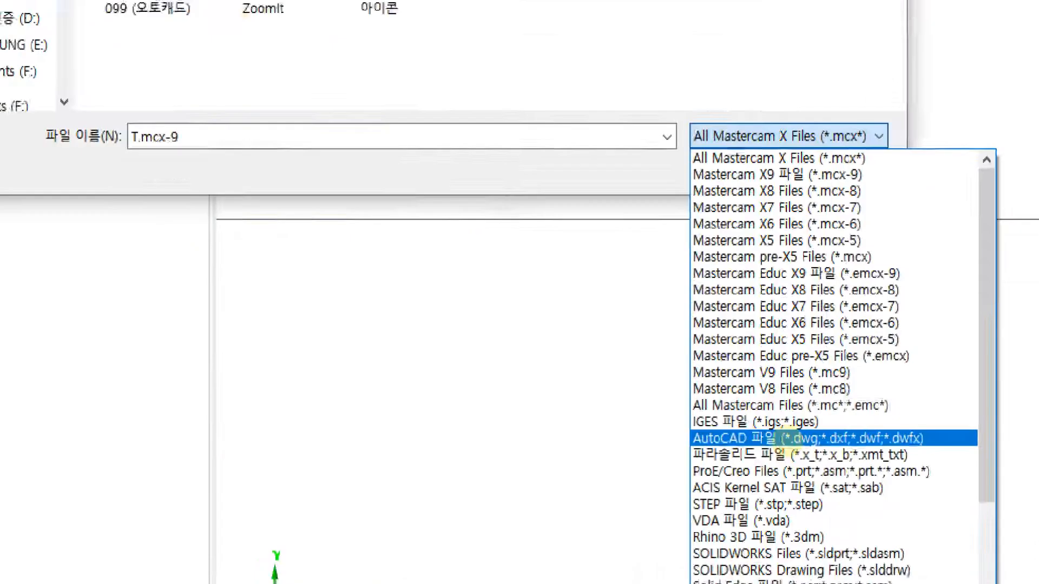
{"action": "mouse_move", "coordinate": [658, 454]}
{"action": "left_mouse_down"}
{"action": "mouse_move", "coordinate": [812, 464]}
{"action": "mouse_move", "coordinate": [966, 433]}
{"action": "mouse_move", "coordinate": [706, 403]}
{"action": "mouse_move", "coordinate": [649, 430]}
{"action": "mouse_move", "coordinate": [665, 436]}
{"action": "mouse_move", "coordinate": [684, 317]}
{"action": "left_mouse_up"}
{"action": "key", "text": "Escape"}
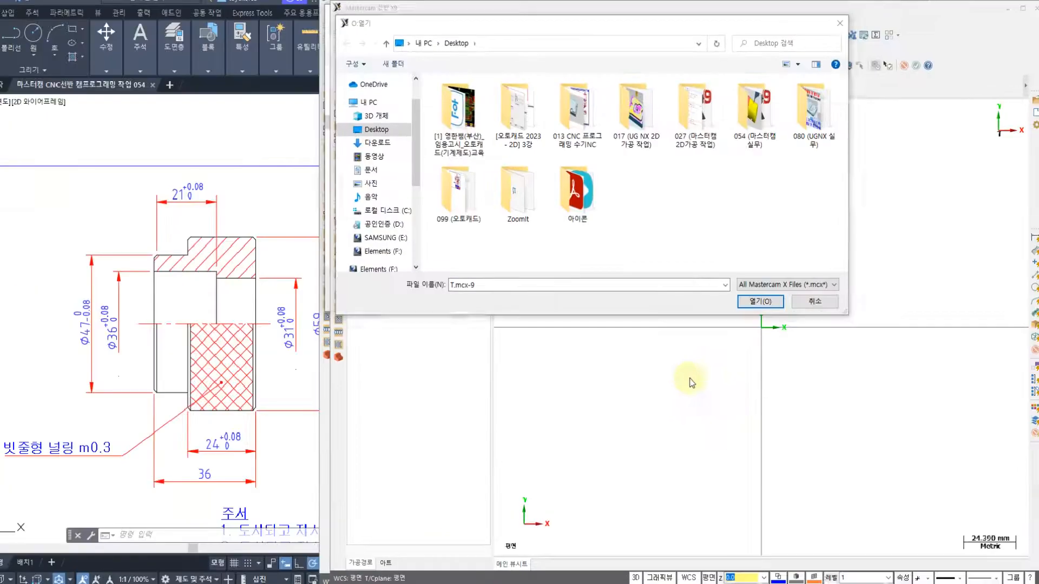
{"action": "left_click", "coordinate": [771, 287]}
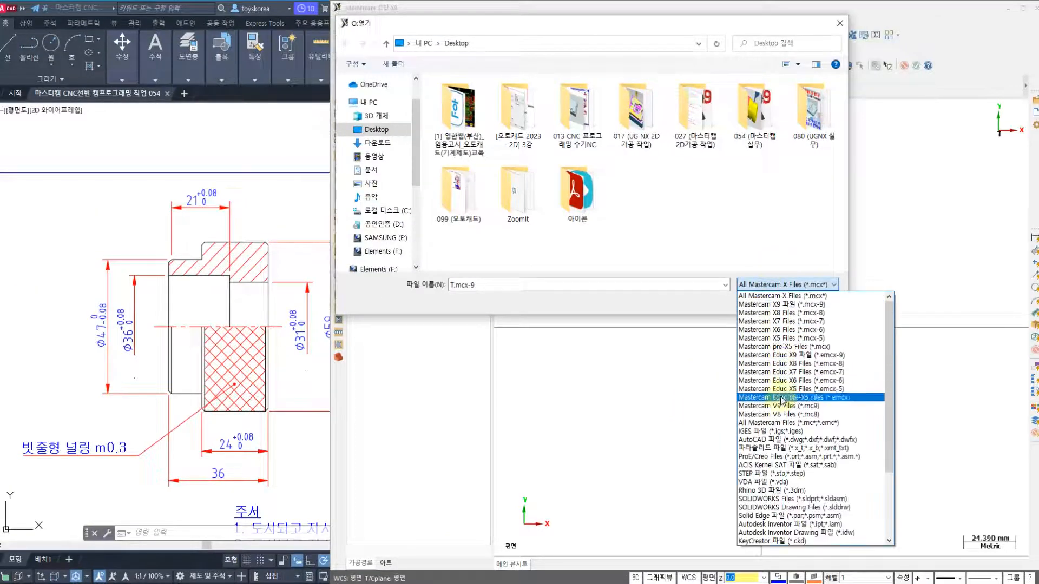
{"action": "left_click", "coordinate": [773, 440]}
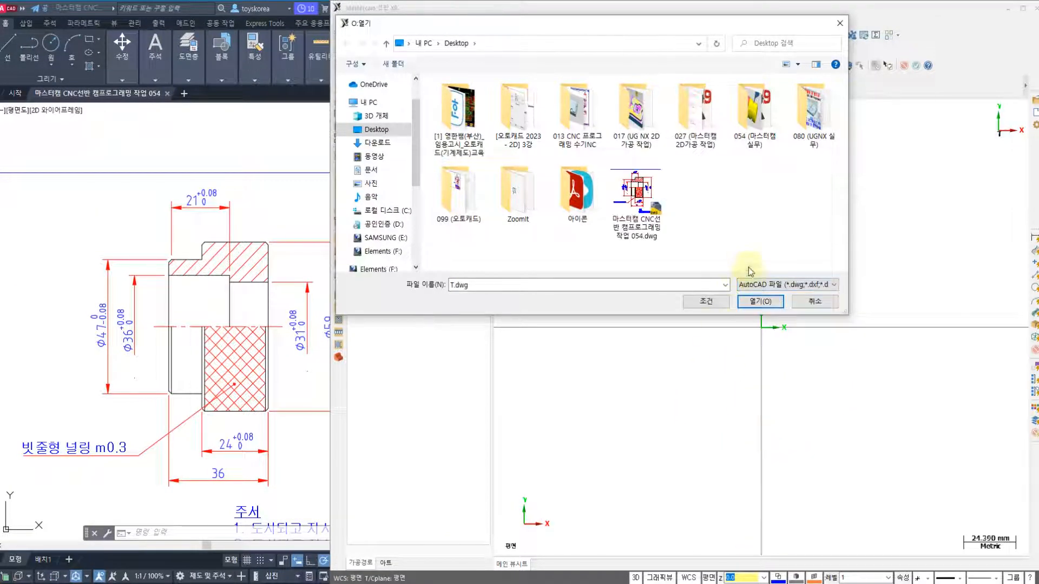
{"action": "left_click", "coordinate": [642, 198]}
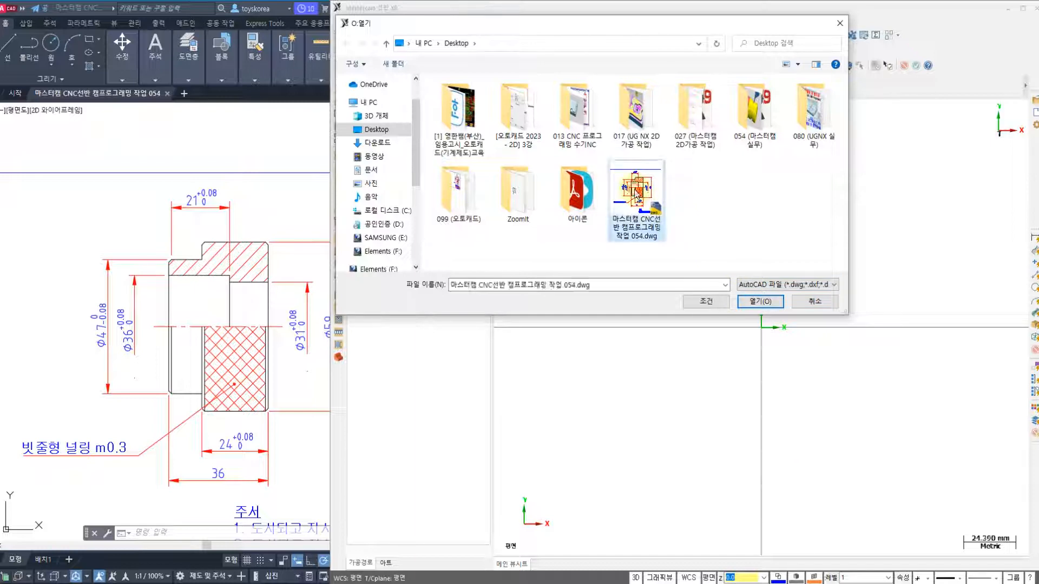
{"action": "left_click", "coordinate": [746, 301]}
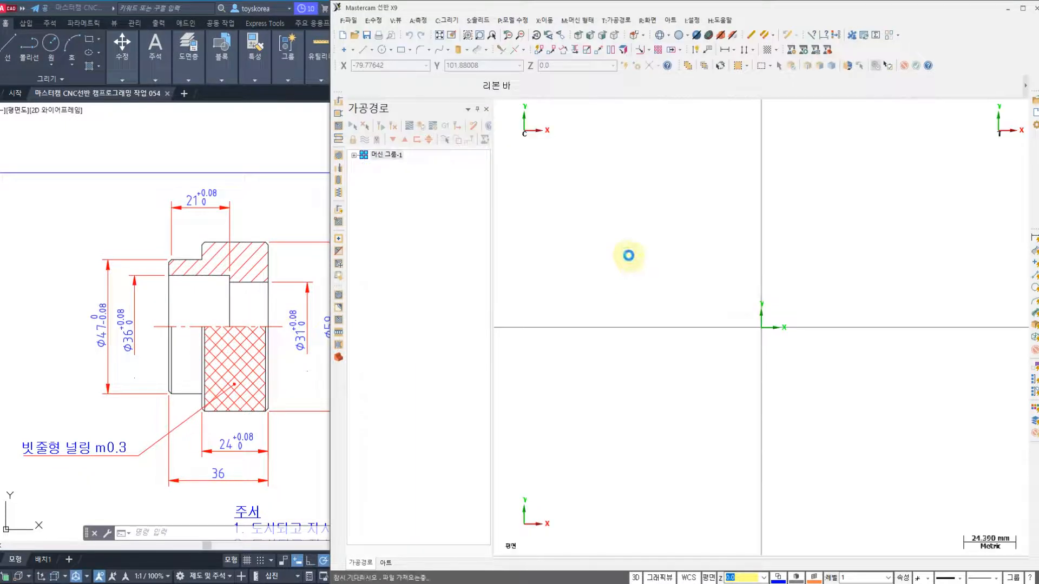
Examine the imported drawing, including the sheet frame's position relative to the origin and the cap view with its dimensions
{"action": "scroll", "coordinate": [618, 261], "scroll_direction": "down", "scroll_amount": 5}
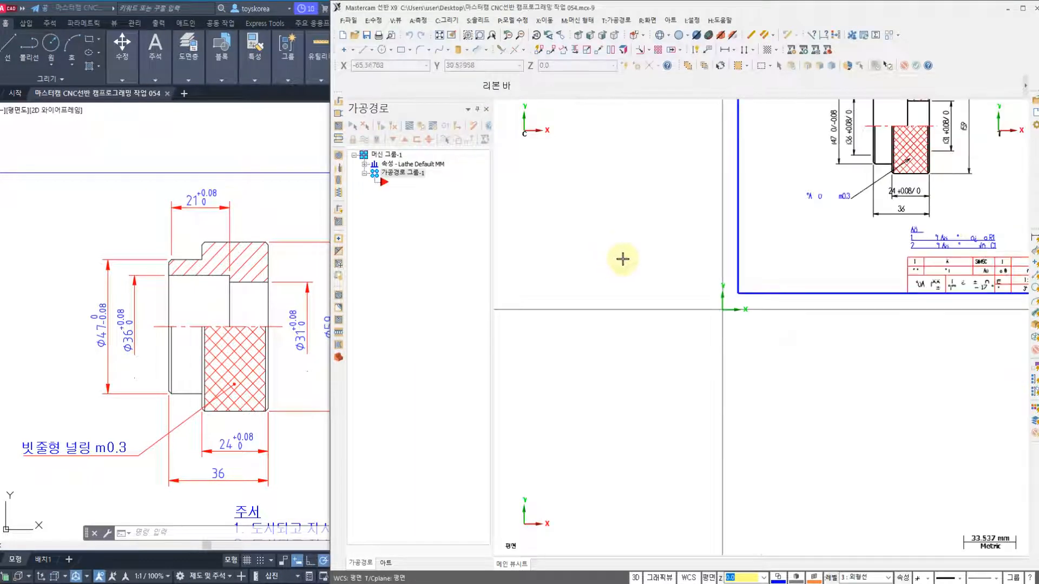
{"action": "scroll", "coordinate": [631, 375], "scroll_direction": "up", "scroll_amount": 4}
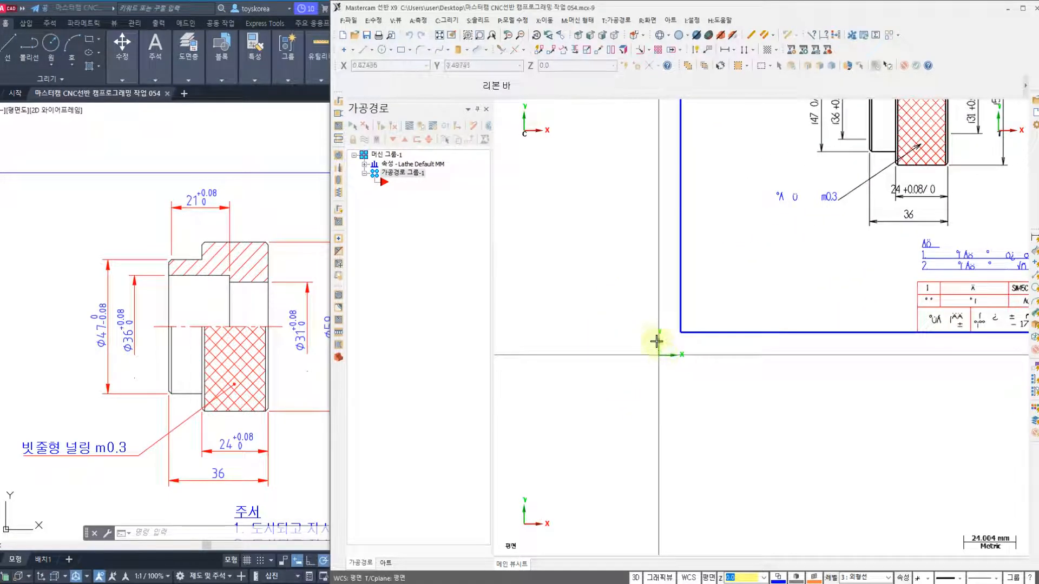
{"action": "scroll", "coordinate": [656, 340], "scroll_direction": "down", "scroll_amount": 4}
{"action": "mouse_move", "coordinate": [658, 326]}
{"action": "middle_mouse_down", "text": "alt"}
{"action": "mouse_move", "coordinate": [606, 367]}
{"action": "mouse_move", "coordinate": [592, 399]}
{"action": "middle_mouse_up", "text": "alt"}
{"action": "scroll", "coordinate": [757, 292], "scroll_direction": "up", "scroll_amount": 2}
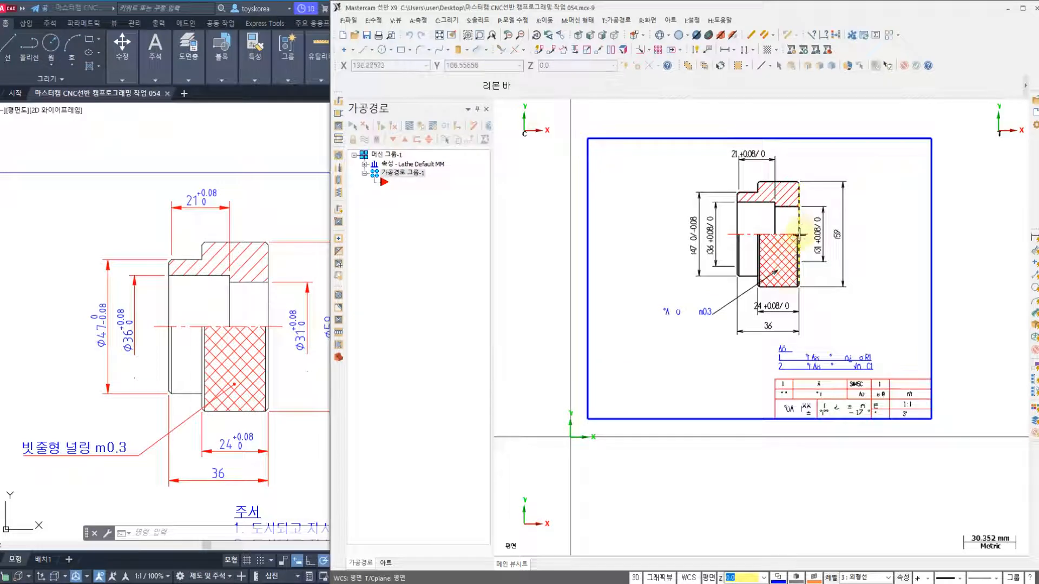
{"action": "scroll", "coordinate": [799, 234], "scroll_direction": "up", "scroll_amount": 4}
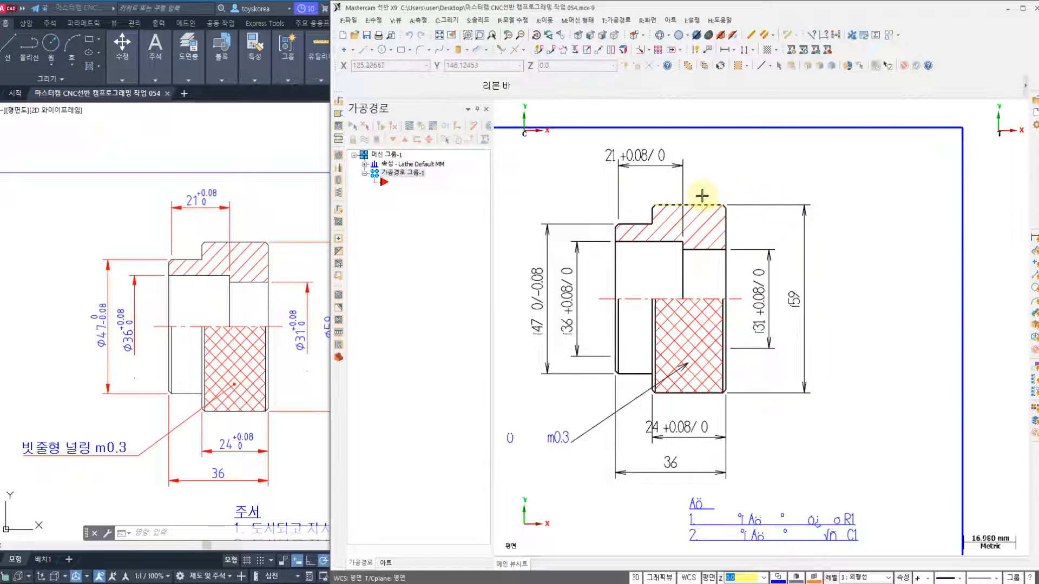
{"action": "scroll", "coordinate": [703, 209], "scroll_direction": "down", "scroll_amount": 2}
{"action": "scroll", "coordinate": [676, 254], "scroll_direction": "up", "scroll_amount": 1}
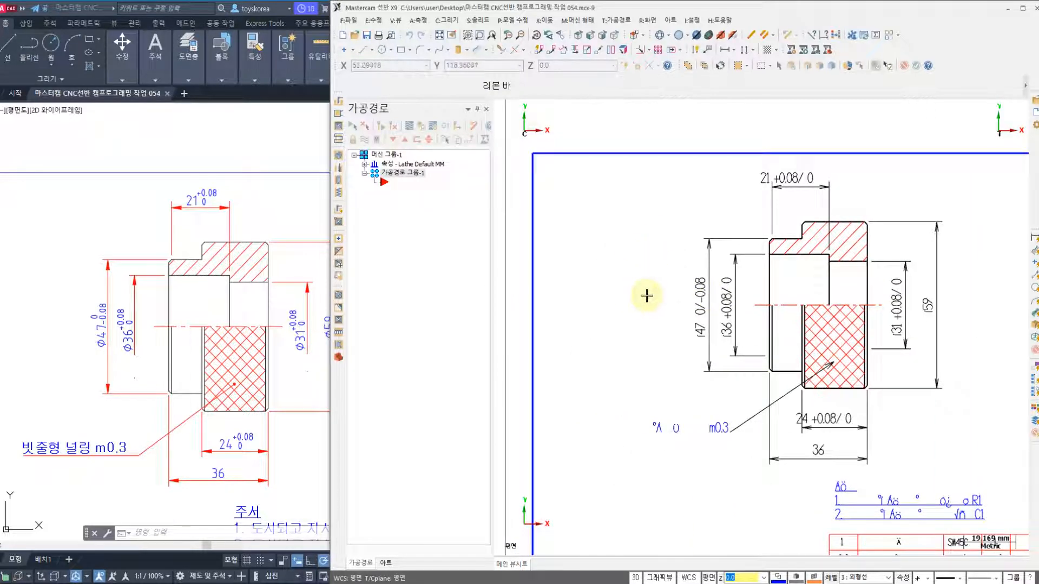
{"action": "middle_click_drag", "start_coordinate": [627, 288], "coordinate": [720, 281]}
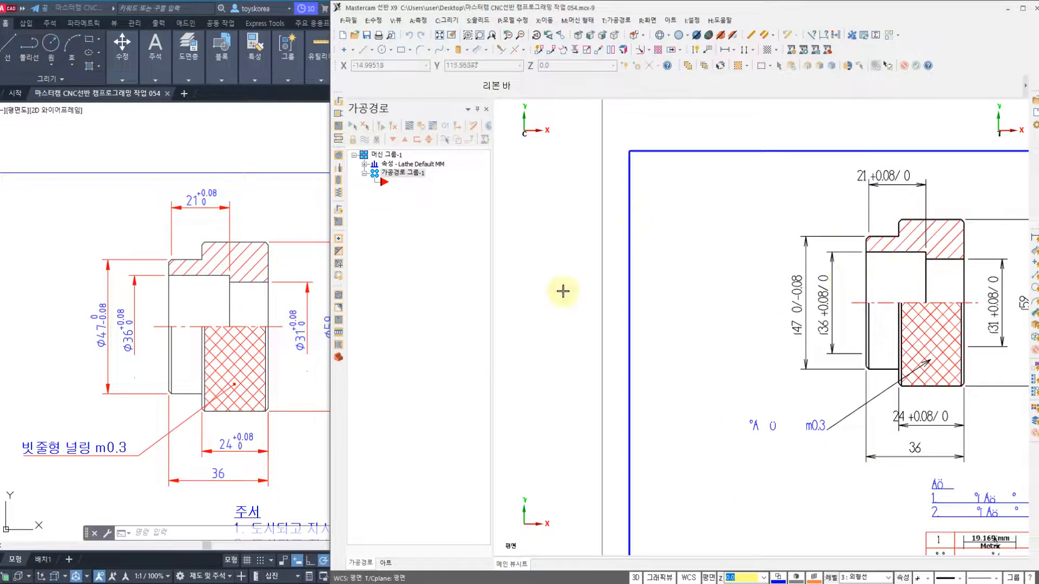
{"action": "scroll", "coordinate": [676, 293], "scroll_direction": "down", "scroll_amount": 1}
{"action": "middle_click_drag", "start_coordinate": [522, 295], "coordinate": [635, 296]}
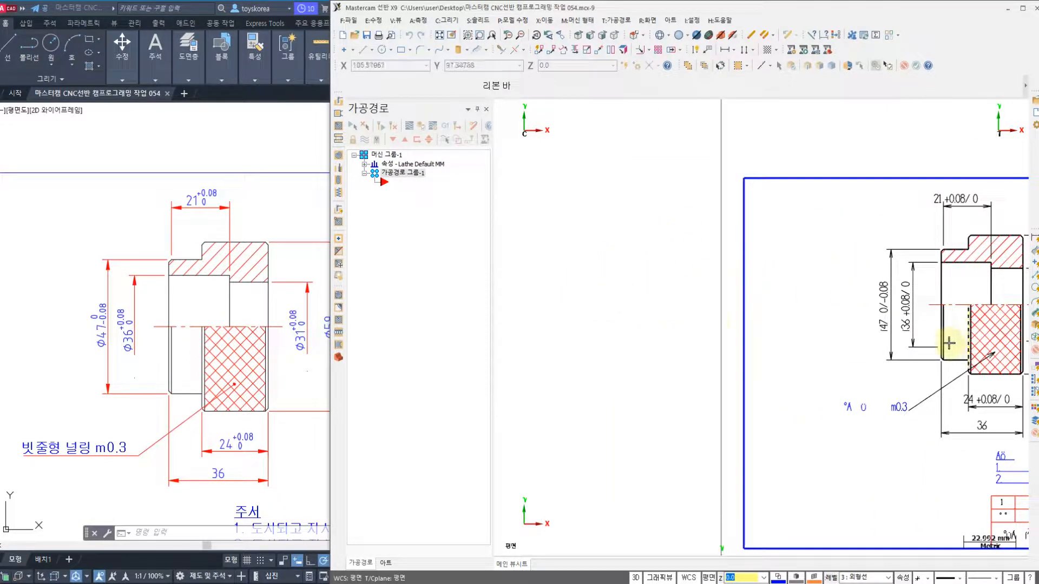
{"action": "middle_click_drag", "start_coordinate": [954, 343], "coordinate": [754, 267]}
{"action": "scroll", "coordinate": [754, 265], "scroll_direction": "up", "scroll_amount": 3}
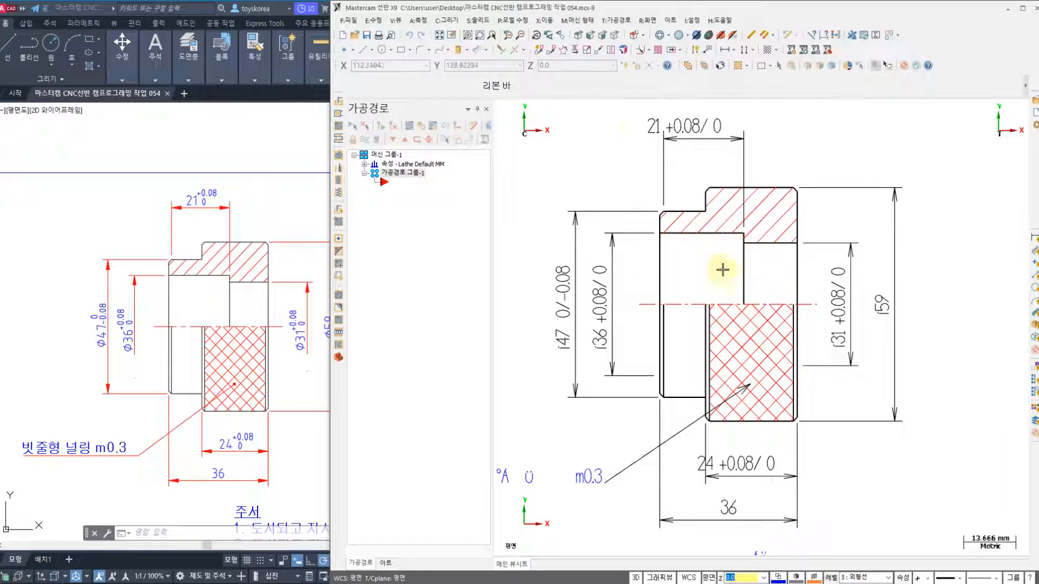
Use Trim/Break/Extend in divide mode to remove the centreline ends that extend beyond both faces of the cap
{"action": "left_click", "coordinate": [503, 54]}
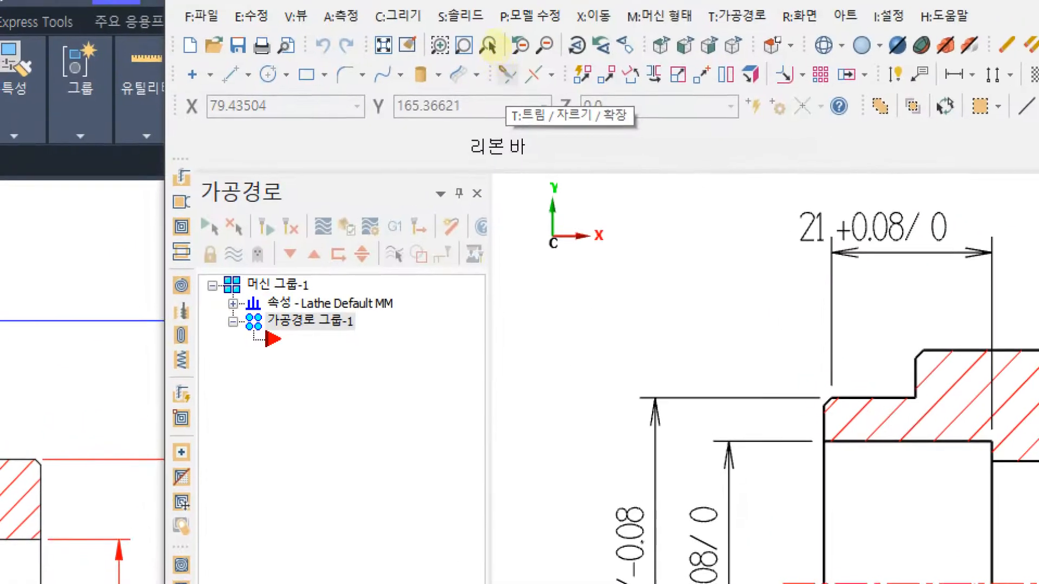
{"action": "mouse_move", "coordinate": [480, 93]}
{"action": "left_mouse_down"}
{"action": "mouse_move", "coordinate": [521, 115]}
{"action": "mouse_move", "coordinate": [528, 66]}
{"action": "left_mouse_up"}
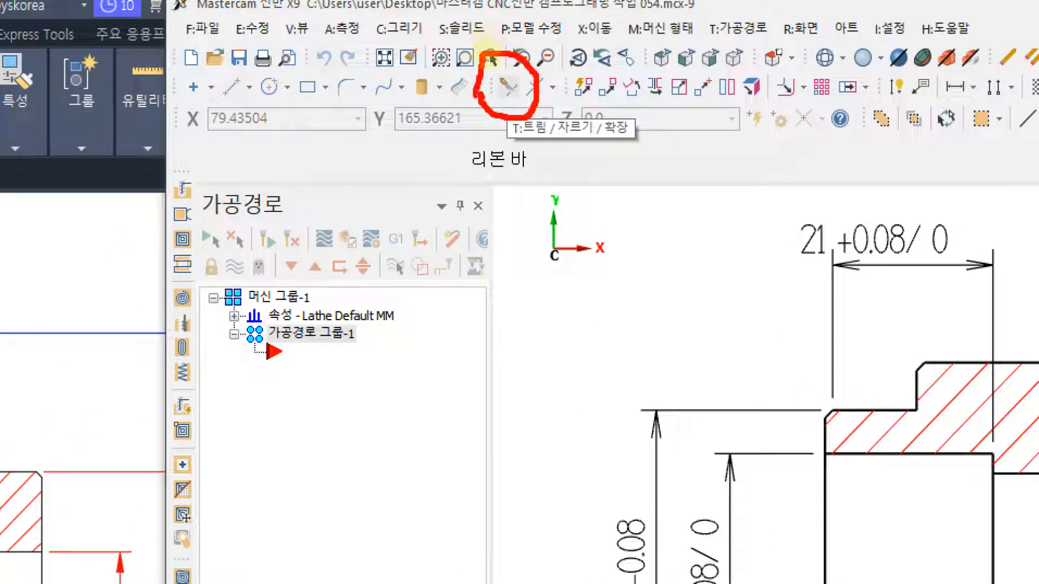
{"action": "left_click_drag", "start_coordinate": [517, 146], "coordinate": [606, 151]}
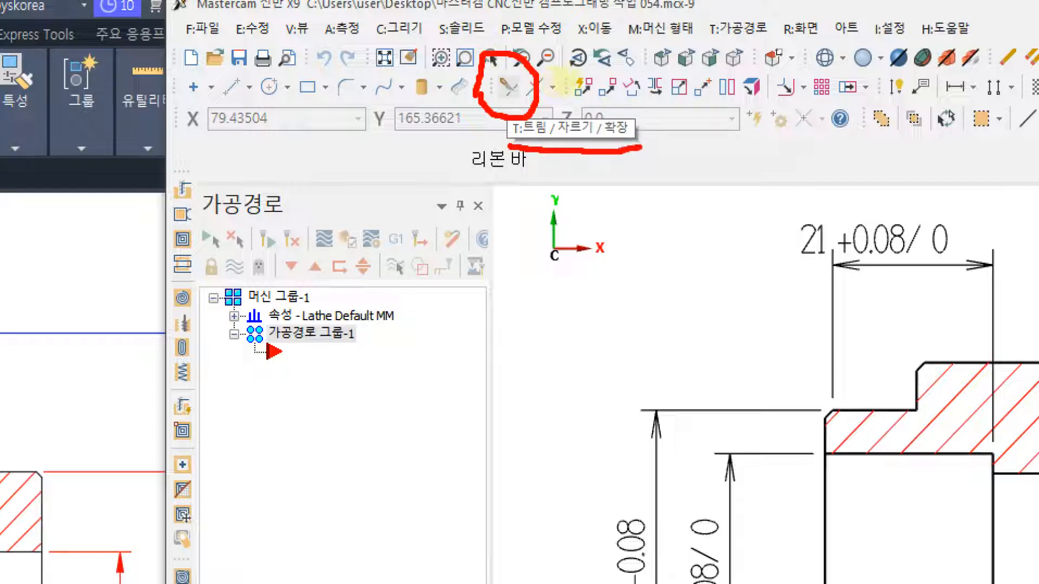
{"action": "key", "text": "Escape"}
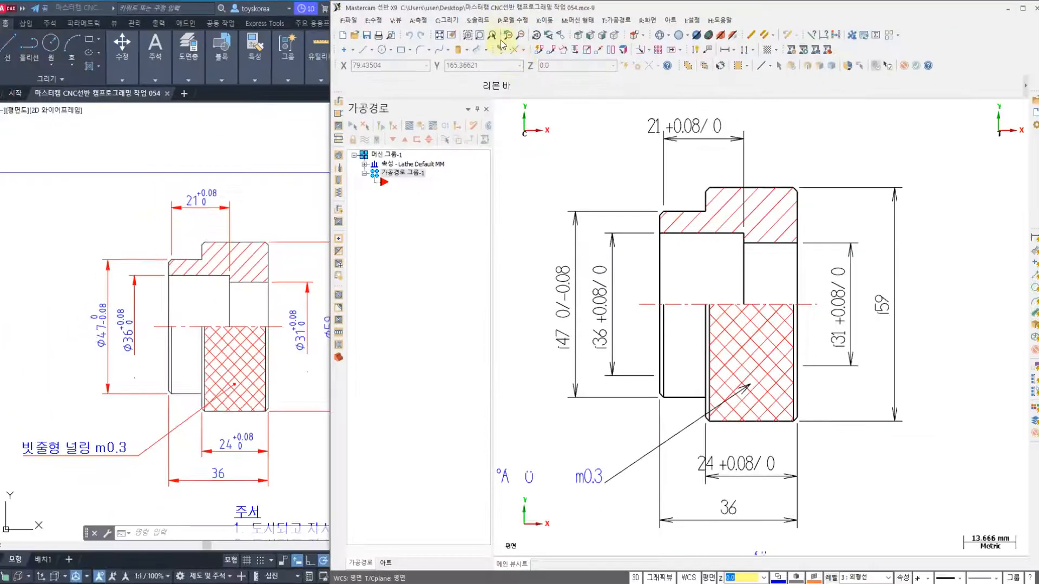
{"action": "left_click", "coordinate": [501, 49]}
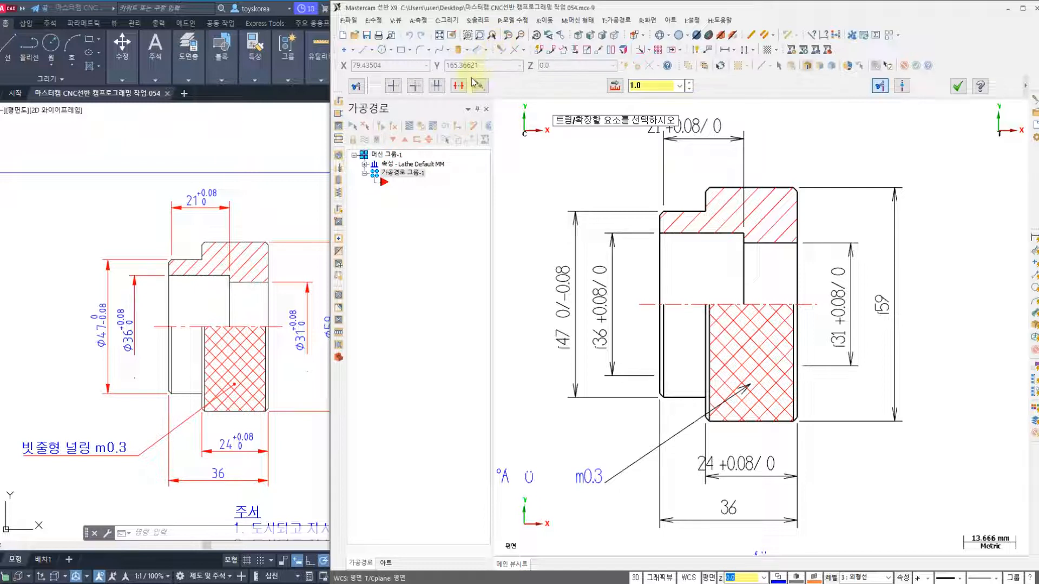
{"action": "left_click", "coordinate": [459, 88]}
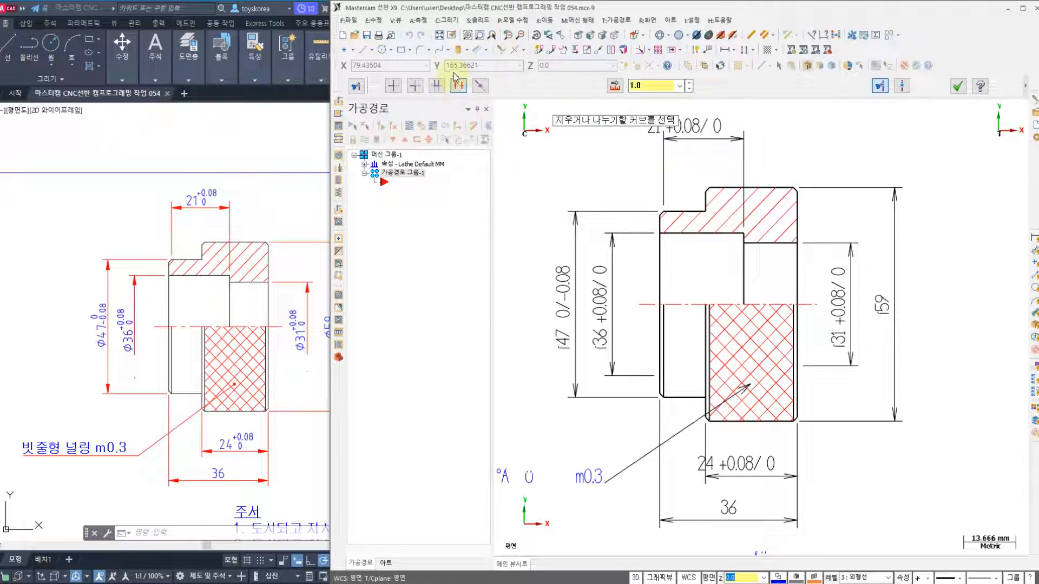
{"action": "left_click", "coordinate": [811, 306]}
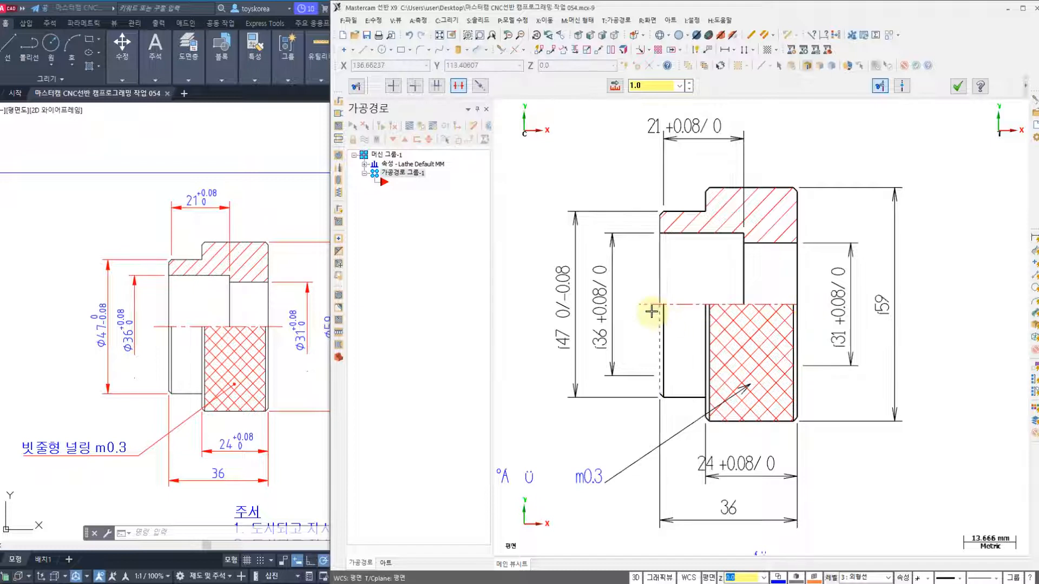
{"action": "left_click", "coordinate": [652, 310]}
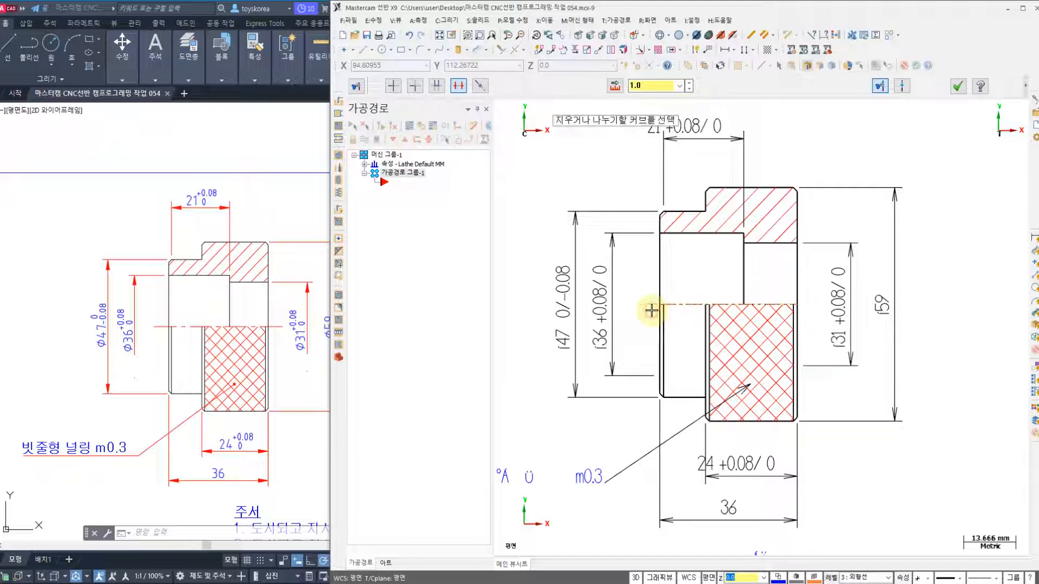
Divide-trim the vertical step line inside the bore and the outer end-face segments below the centreline
{"action": "left_click", "coordinate": [794, 266]}
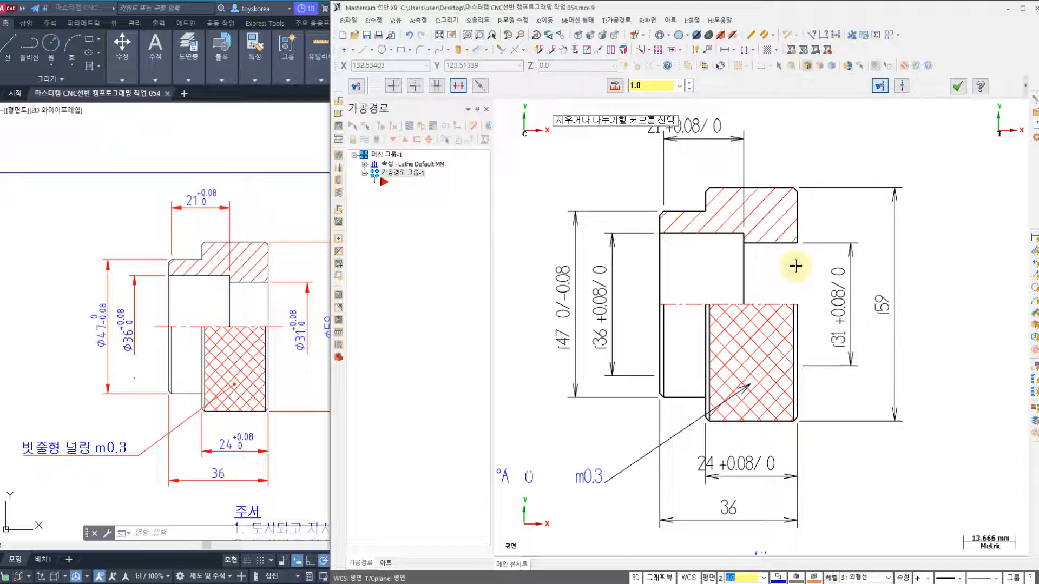
{"action": "left_click", "coordinate": [743, 265]}
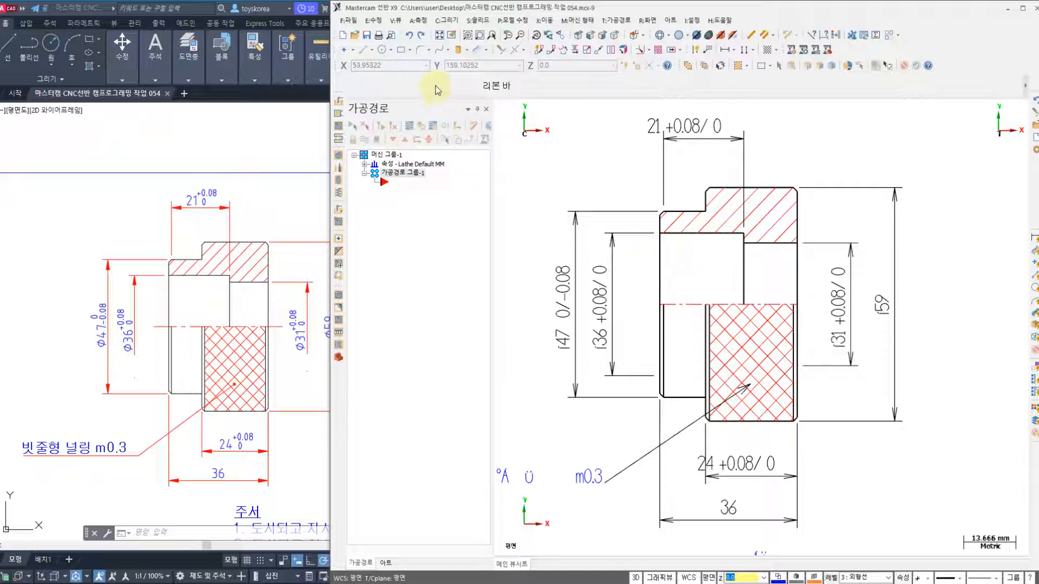
{"action": "left_click", "coordinate": [501, 51]}
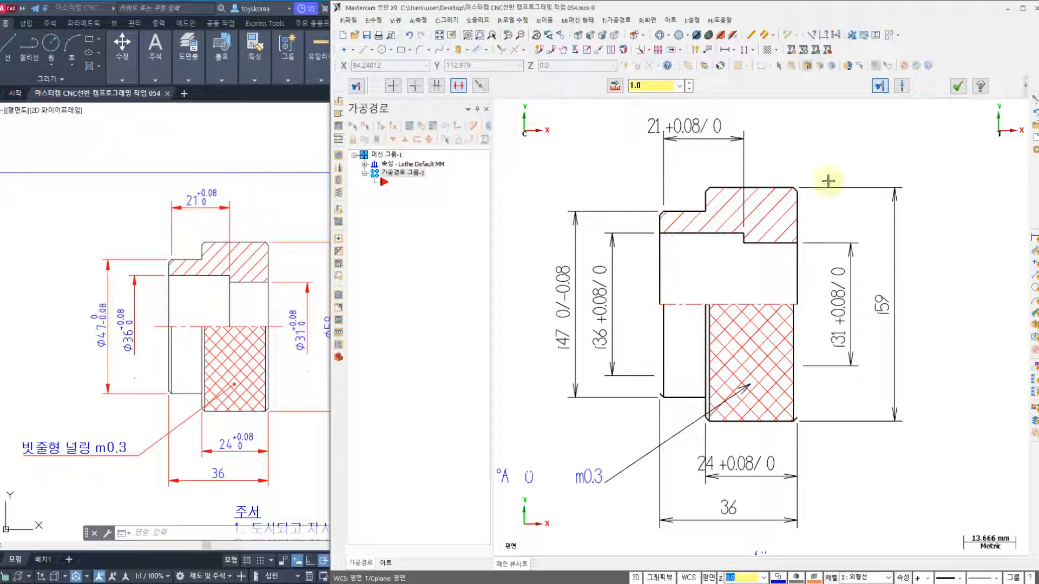
{"action": "left_click", "coordinate": [957, 88]}
Examine the trimmed cap profile and the hatched upper half of the section up close
{"action": "middle_click_drag", "start_coordinate": [702, 254], "coordinate": [654, 242]}
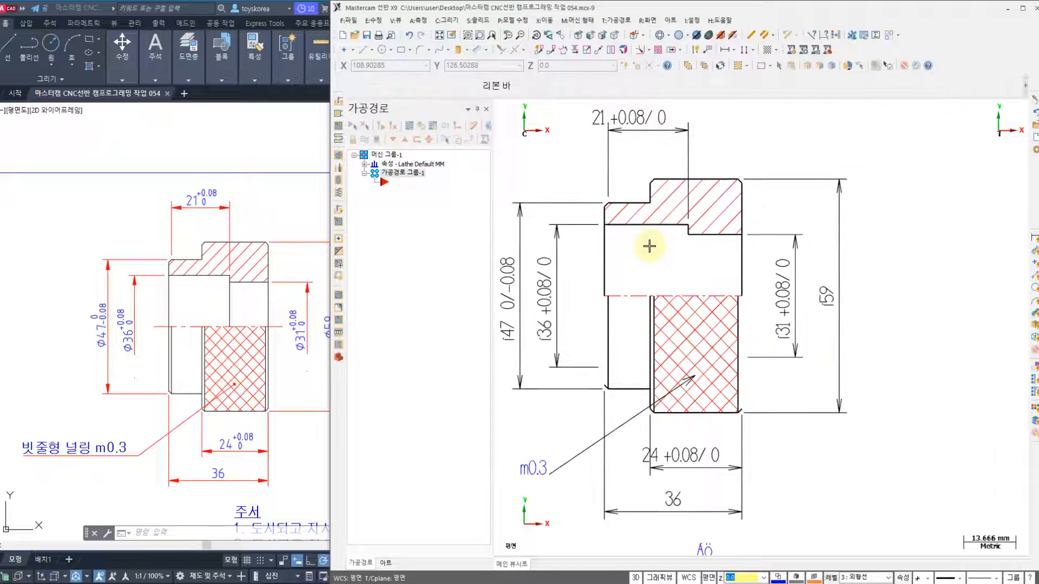
{"action": "scroll", "coordinate": [653, 246], "scroll_direction": "up", "scroll_amount": 1}
{"action": "scroll", "coordinate": [653, 249], "scroll_direction": "down", "scroll_amount": 1}
{"action": "scroll", "coordinate": [653, 249], "scroll_direction": "down", "scroll_amount": 1}
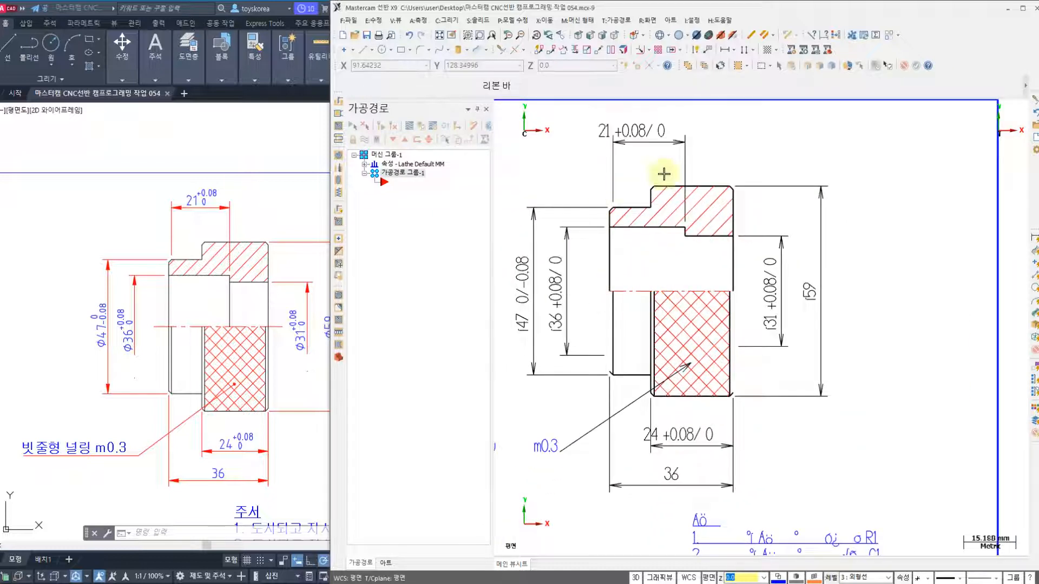
{"action": "scroll", "coordinate": [725, 216], "scroll_direction": "up", "scroll_amount": 3}
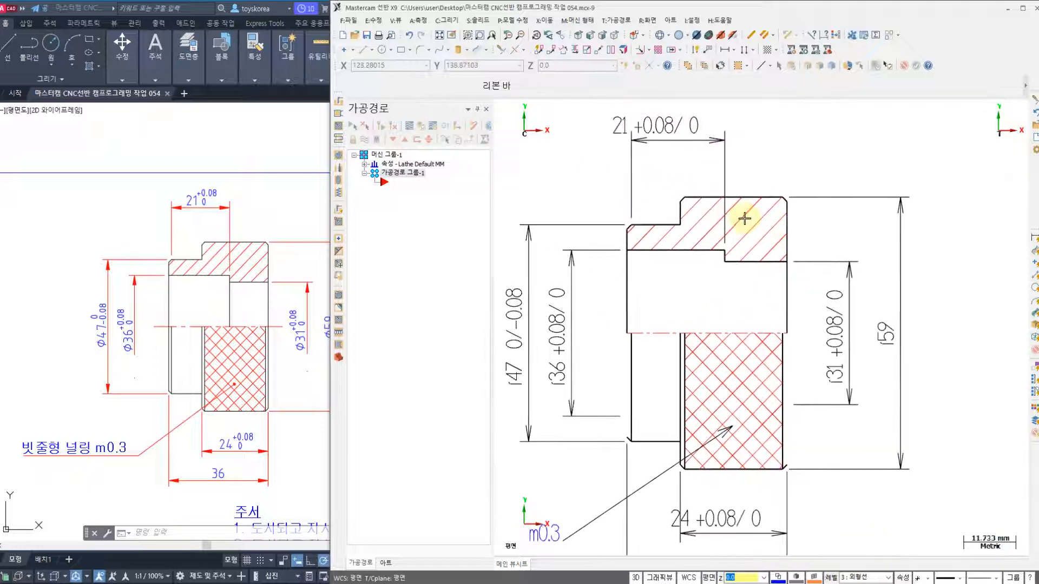
{"action": "scroll", "coordinate": [763, 235], "scroll_direction": "up", "scroll_amount": 2}
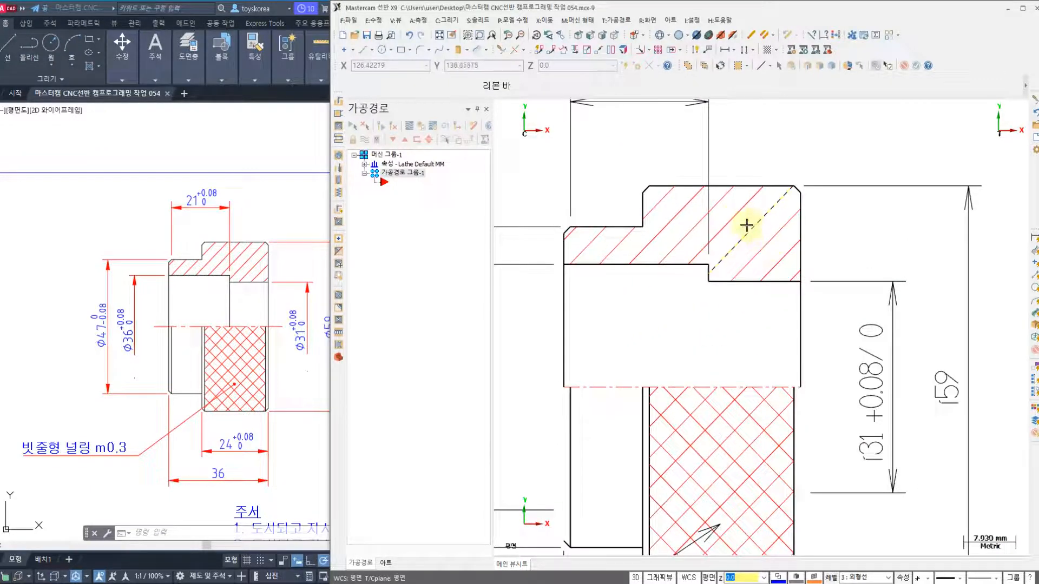
Make level 1 the main level in the Level Manager and toggle the visibility of levels 2 and 3
{"action": "scroll", "coordinate": [747, 201], "scroll_direction": "up", "scroll_amount": 1}
{"action": "scroll", "coordinate": [760, 188], "scroll_direction": "up", "scroll_amount": 1}
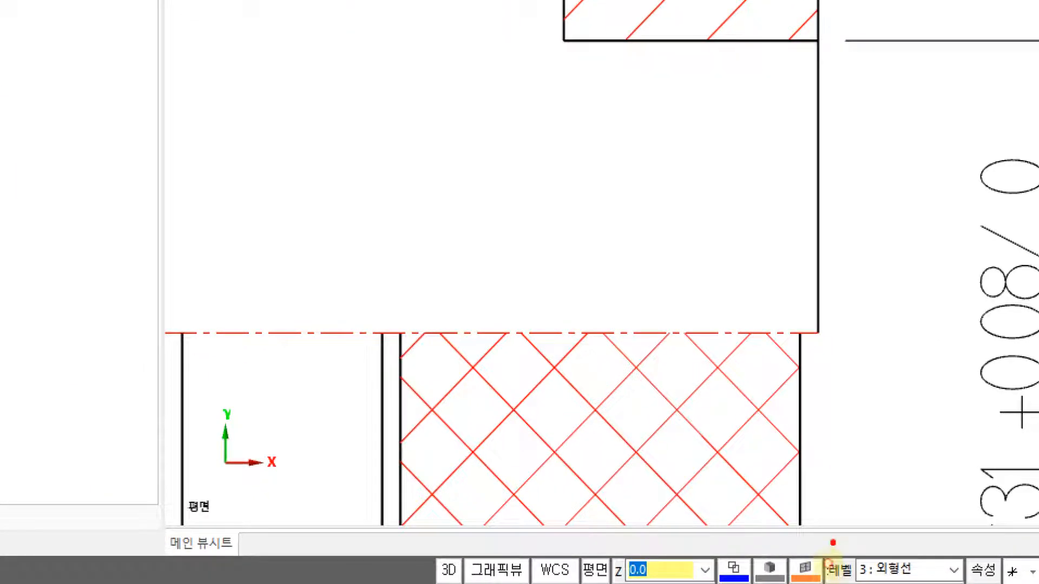
{"action": "left_click_drag", "start_coordinate": [839, 562], "coordinate": [881, 459]}
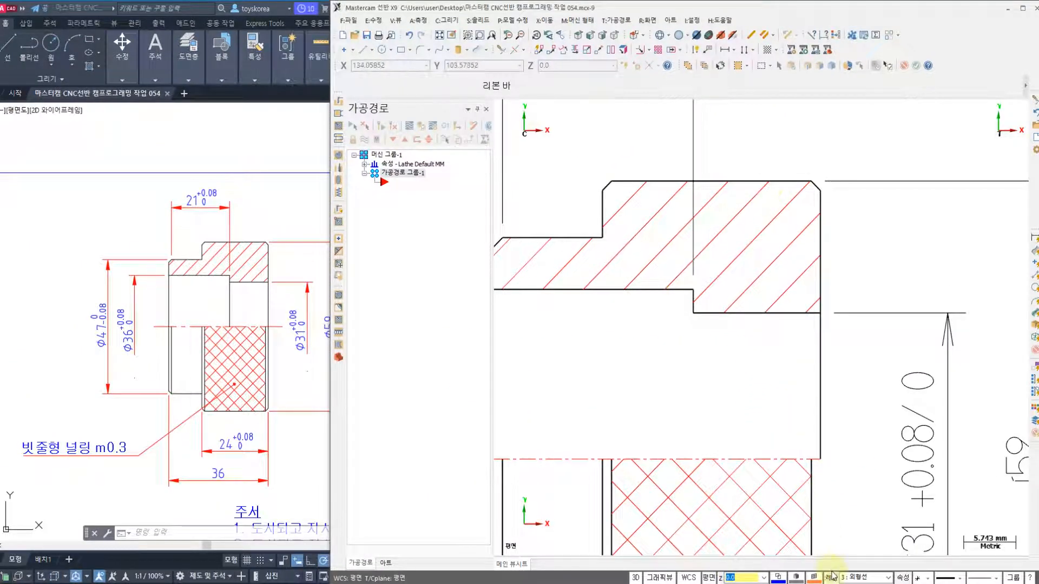
{"action": "left_click", "coordinate": [832, 578]}
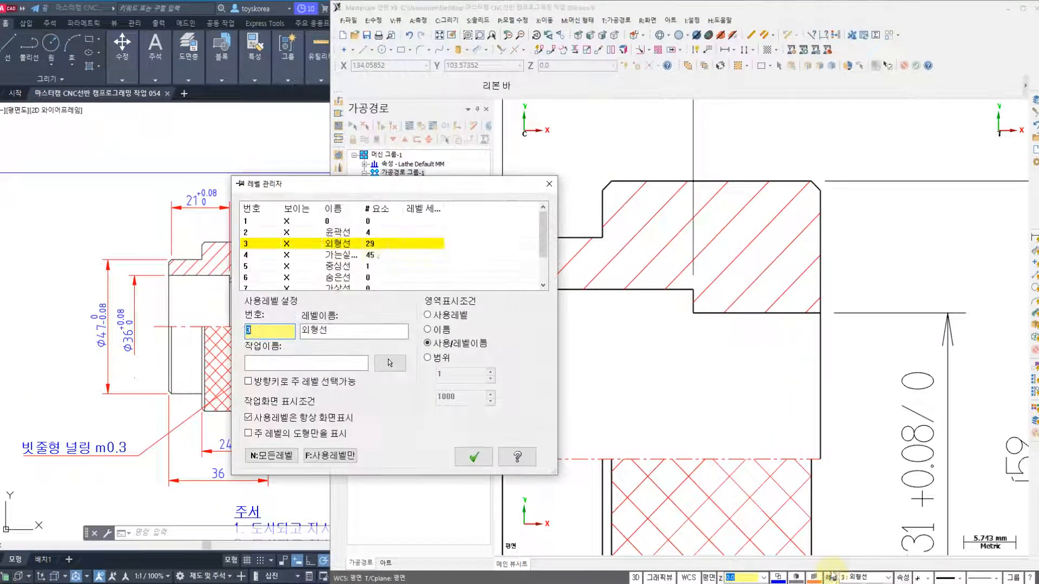
{"action": "left_click", "coordinate": [295, 244]}
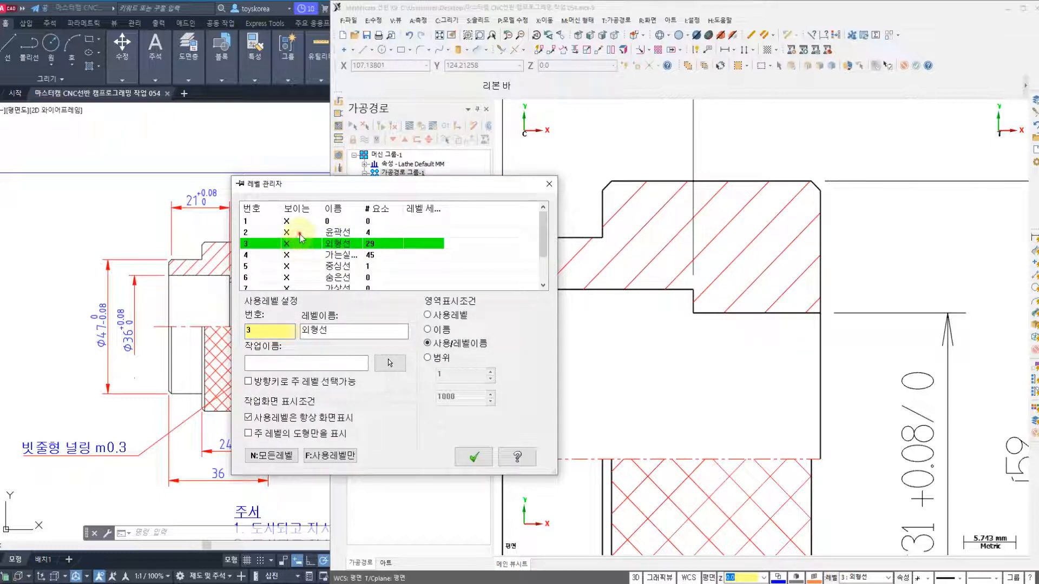
{"action": "left_click", "coordinate": [299, 234]}
{"action": "left_click", "coordinate": [274, 224]}
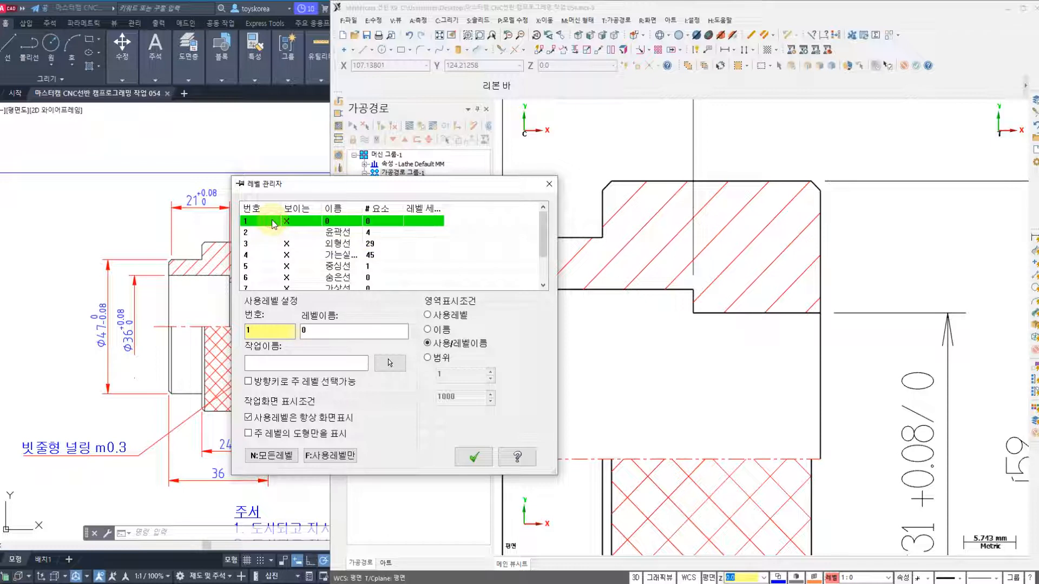
{"action": "left_click", "coordinate": [297, 245]}
{"action": "left_click", "coordinate": [297, 244]}
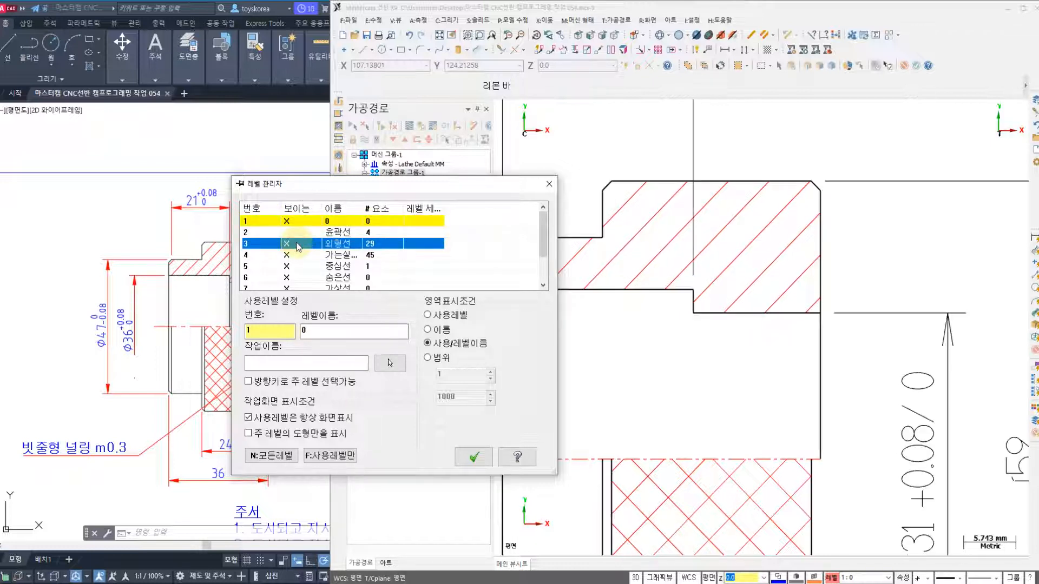
{"action": "left_click", "coordinate": [297, 233]}
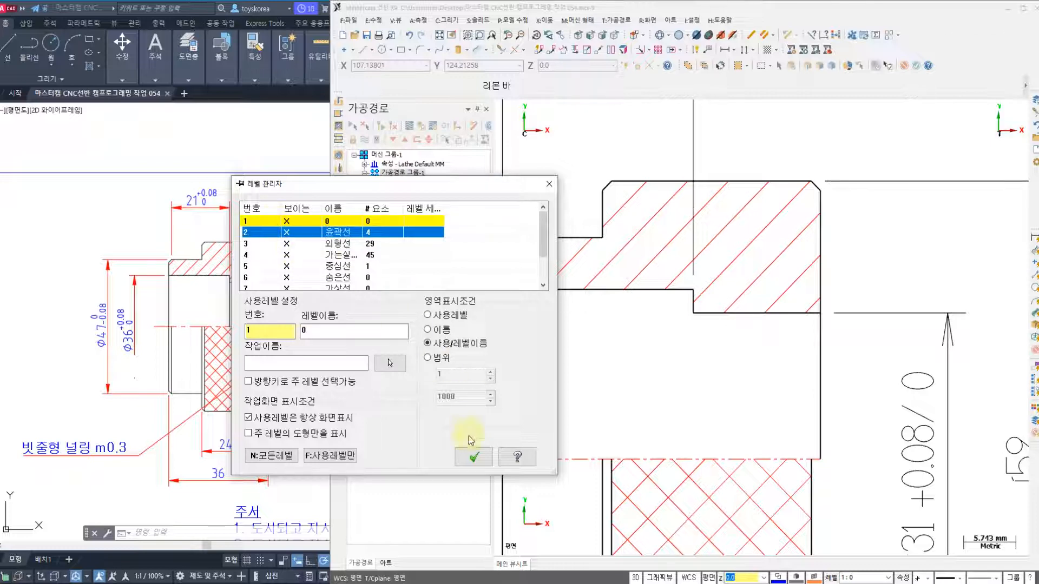
{"action": "left_click", "coordinate": [549, 184]}
Examine the whole sheet with the cap view and the free space beside the frame's left edge
{"action": "scroll", "coordinate": [681, 240], "scroll_direction": "down", "scroll_amount": 3}
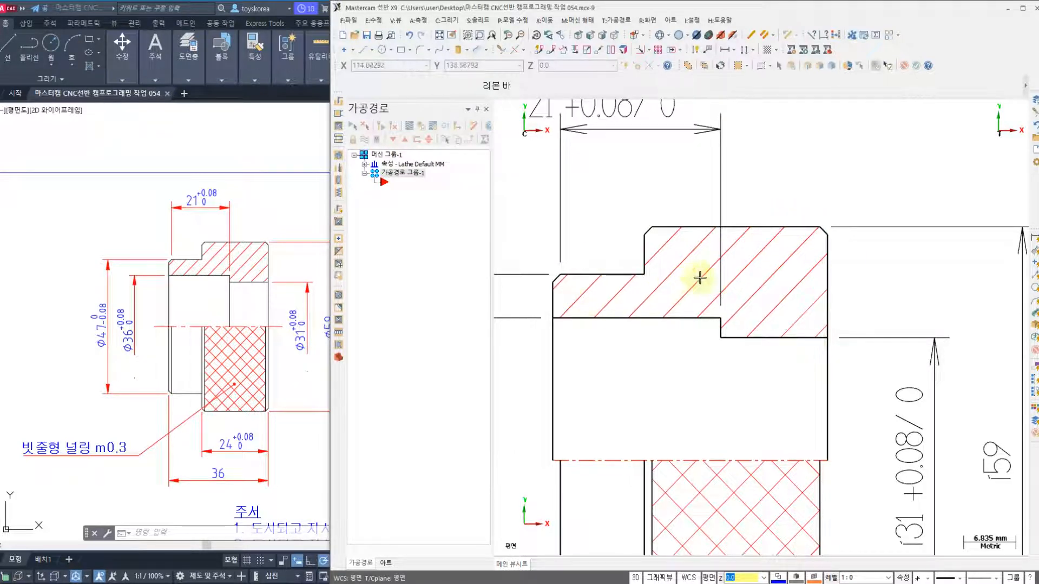
{"action": "scroll", "coordinate": [789, 306], "scroll_direction": "down", "scroll_amount": 3}
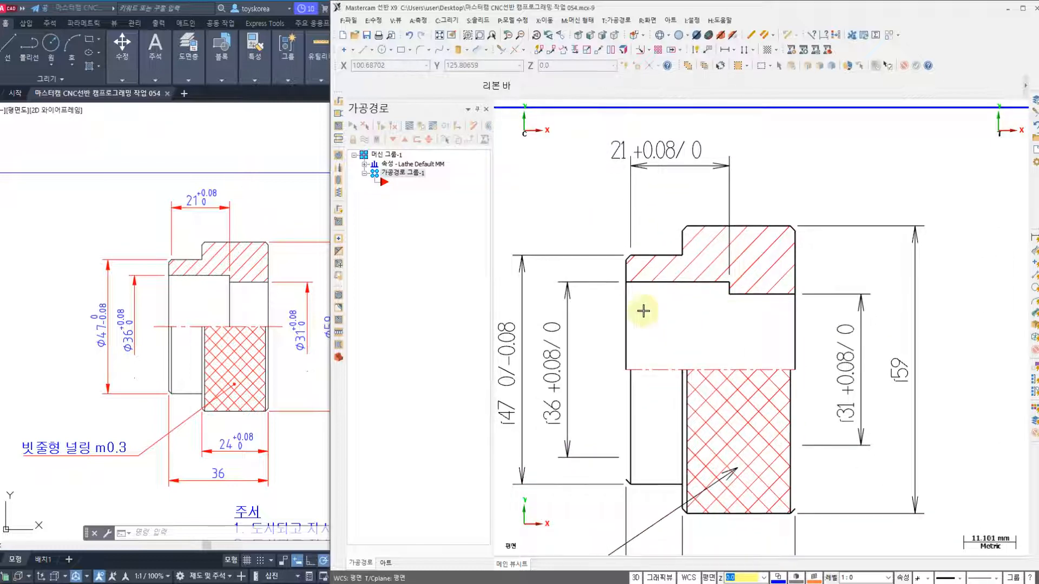
{"action": "middle_click_drag", "start_coordinate": [642, 310], "coordinate": [680, 303]}
{"action": "scroll", "coordinate": [681, 278], "scroll_direction": "down", "scroll_amount": 1}
{"action": "scroll", "coordinate": [701, 289], "scroll_direction": "down", "scroll_amount": 4}
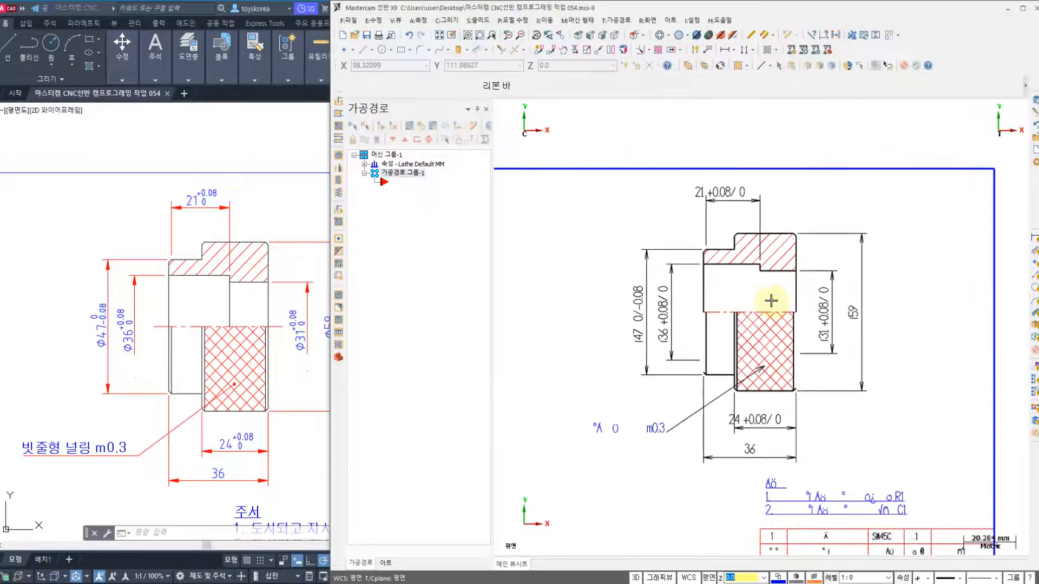
{"action": "left_click", "coordinate": [578, 253]}
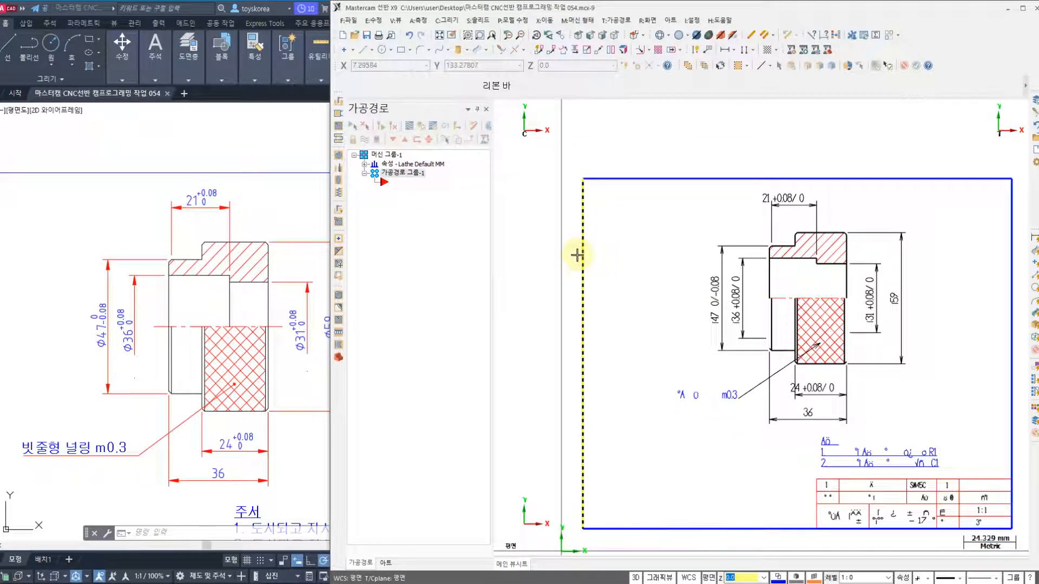
{"action": "middle_click_drag", "start_coordinate": [576, 256], "coordinate": [773, 261]}
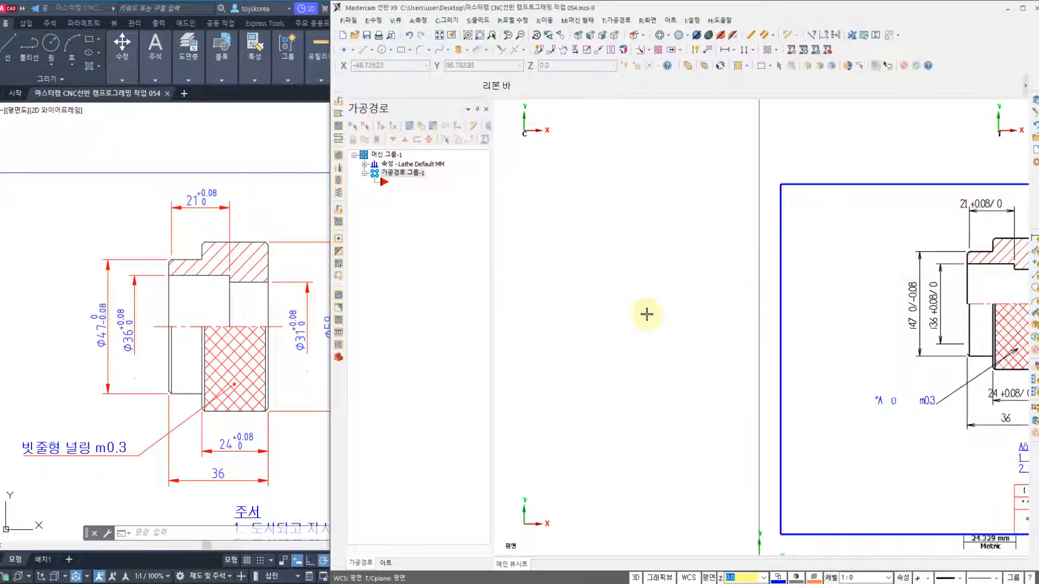
{"action": "middle_click_drag", "start_coordinate": [737, 274], "coordinate": [642, 258]}
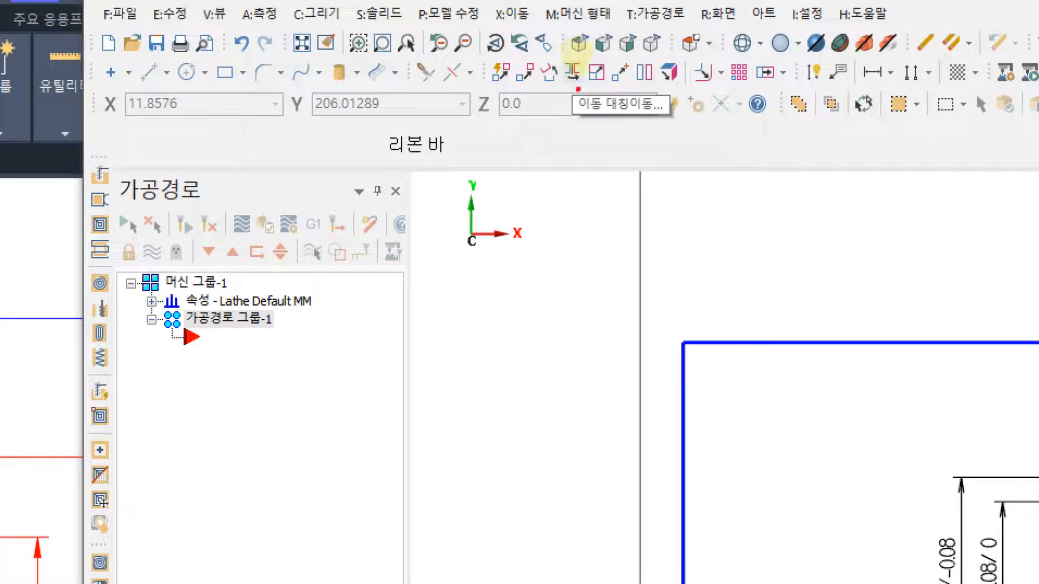
Mirror the cap section view, including its 36 mm bore dimension, as a copy about the sheet frame's left vertical line
{"action": "mouse_move", "coordinate": [577, 91]}
{"action": "left_mouse_down"}
{"action": "mouse_move", "coordinate": [540, 67]}
{"action": "mouse_move", "coordinate": [599, 52]}
{"action": "mouse_move", "coordinate": [593, 95]}
{"action": "left_mouse_up"}
{"action": "left_click_drag", "start_coordinate": [561, 129], "coordinate": [669, 128]}
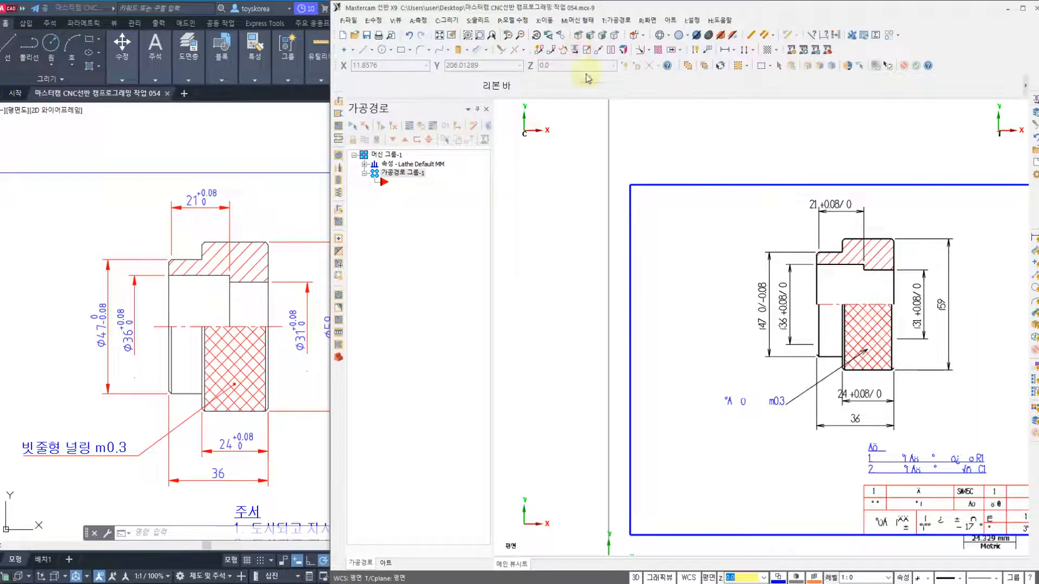
{"action": "scroll", "coordinate": [671, 198], "scroll_direction": "down", "scroll_amount": 3}
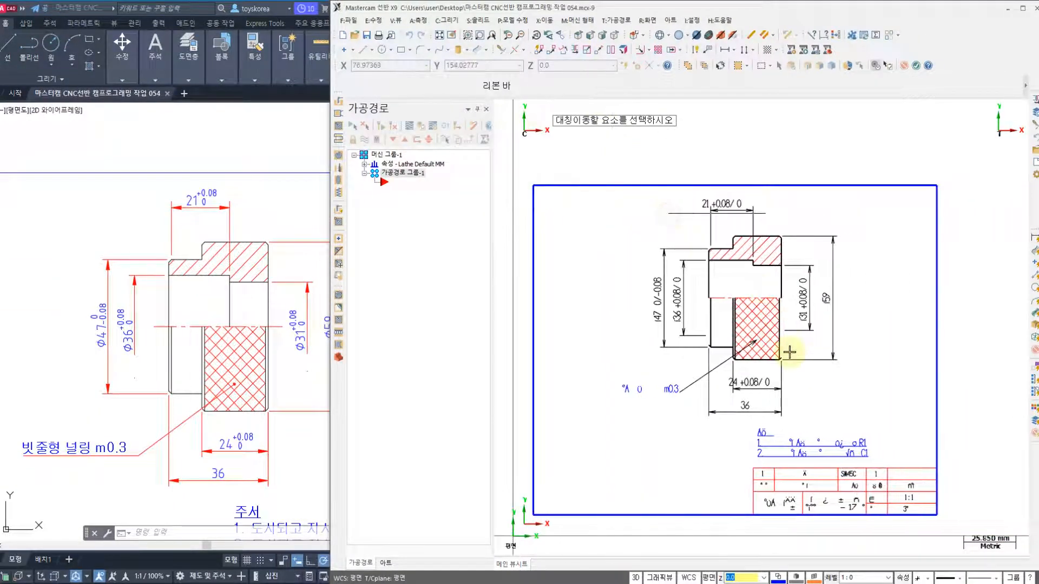
{"action": "left_click_drag", "start_coordinate": [789, 353], "coordinate": [812, 382]}
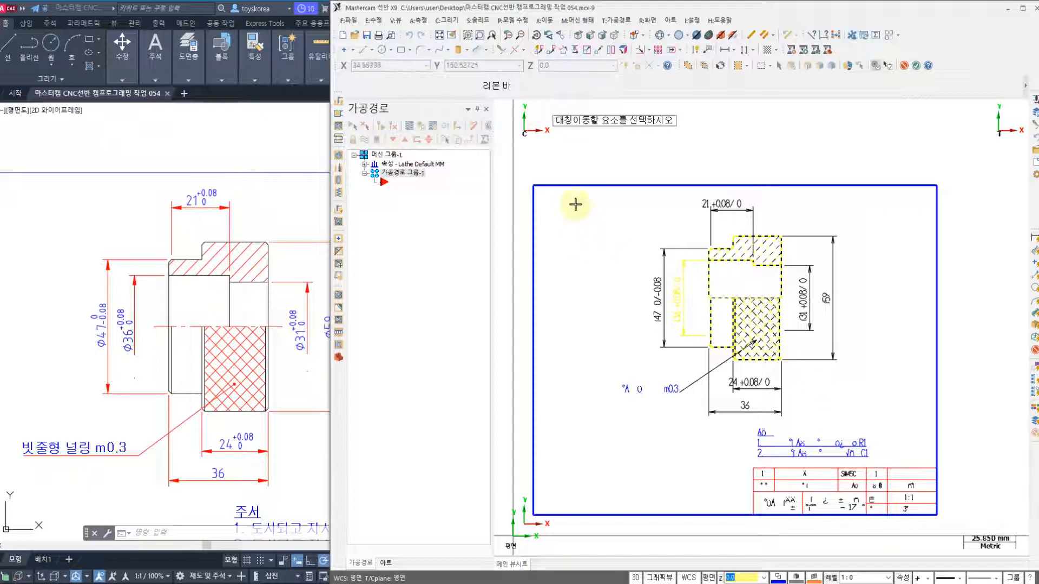
{"action": "left_click", "coordinate": [916, 67]}
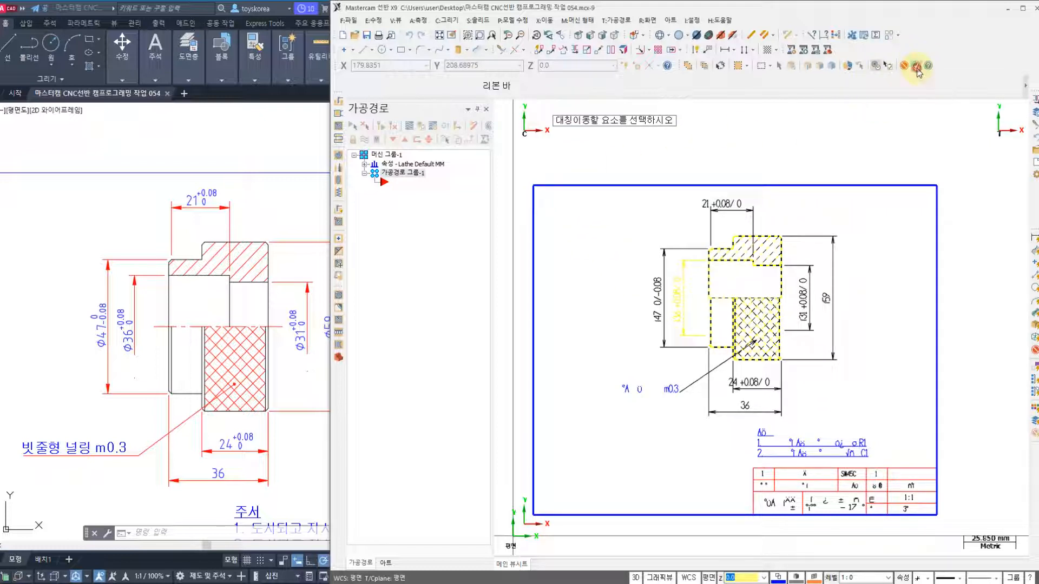
{"action": "scroll", "coordinate": [599, 250], "scroll_direction": "down", "scroll_amount": 2}
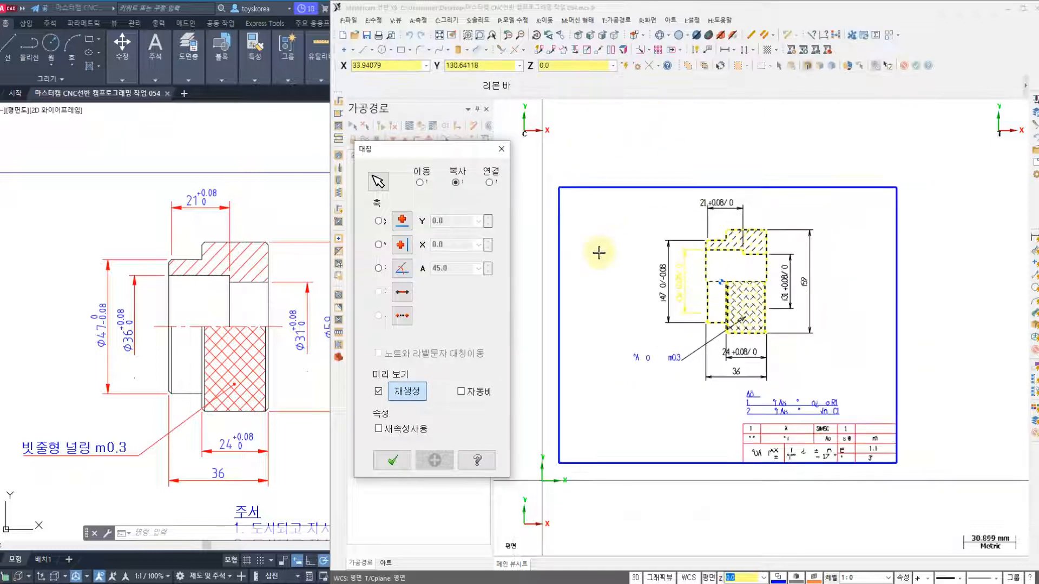
{"action": "left_click", "coordinate": [637, 262]}
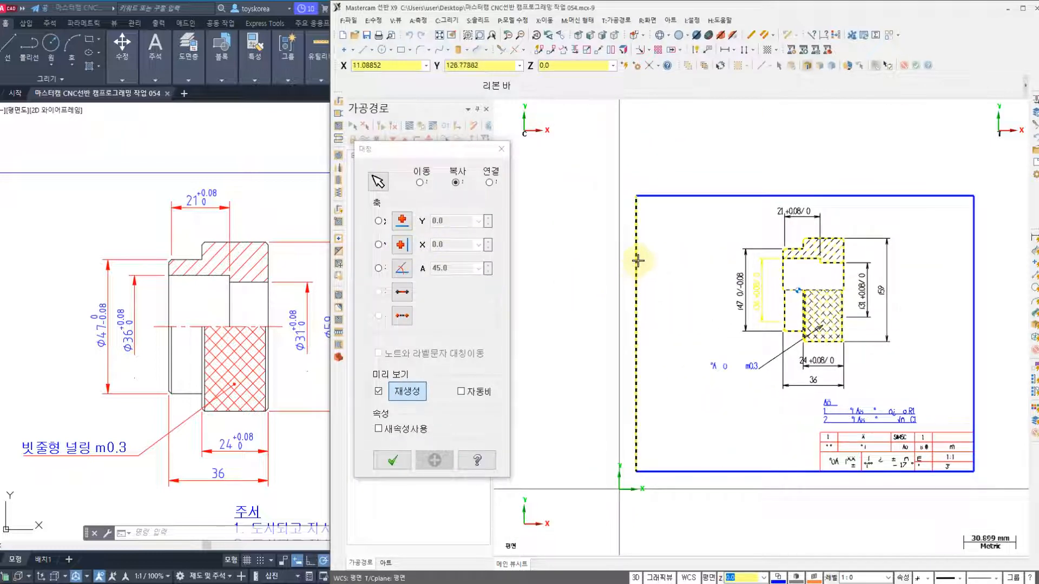
{"action": "left_click", "coordinate": [638, 254]}
{"action": "scroll", "coordinate": [635, 254], "scroll_direction": "down", "scroll_amount": 2}
{"action": "middle_click_drag", "start_coordinate": [623, 294], "coordinate": [737, 291]}
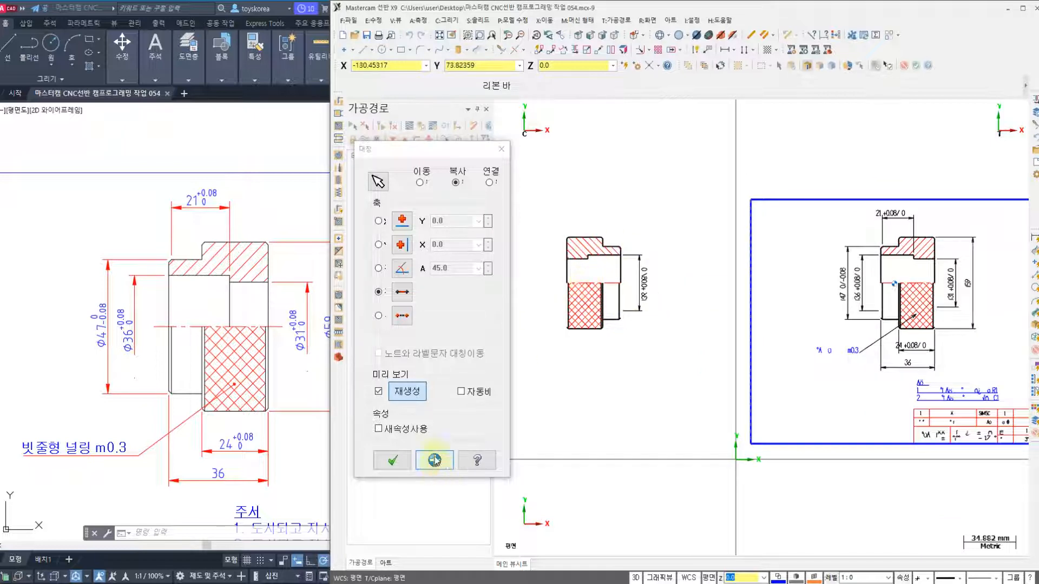
{"action": "left_click", "coordinate": [392, 461]}
Use Move to Origin to shift all geometry so the centreline end at the original cap's right face sits on the origin
{"action": "scroll", "coordinate": [774, 286], "scroll_direction": "up", "scroll_amount": 5}
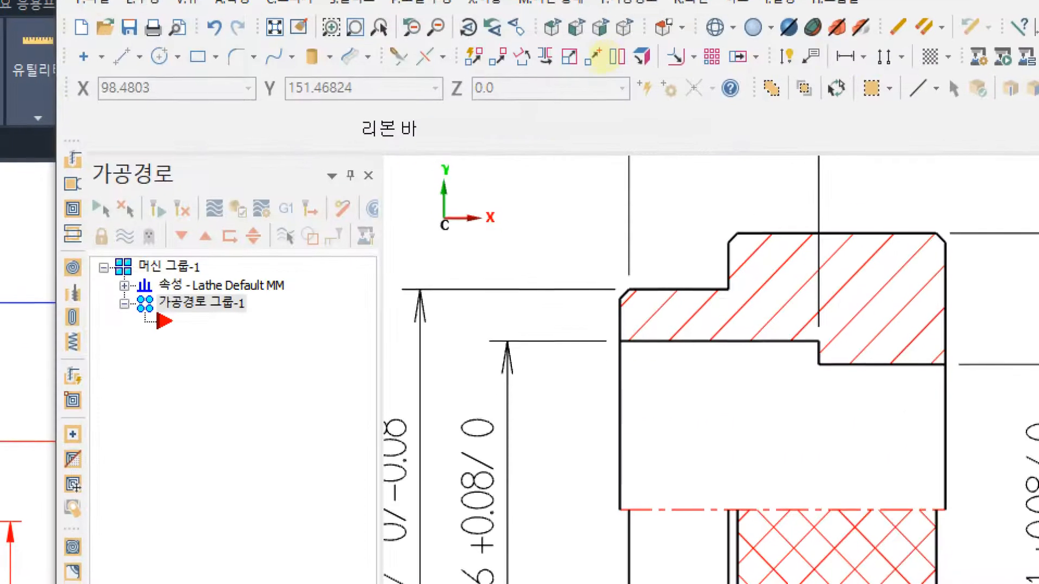
{"action": "mouse_move", "coordinate": [598, 119]}
{"action": "left_mouse_down"}
{"action": "mouse_move", "coordinate": [553, 81]}
{"action": "mouse_move", "coordinate": [621, 43]}
{"action": "mouse_move", "coordinate": [631, 103]}
{"action": "left_mouse_up"}
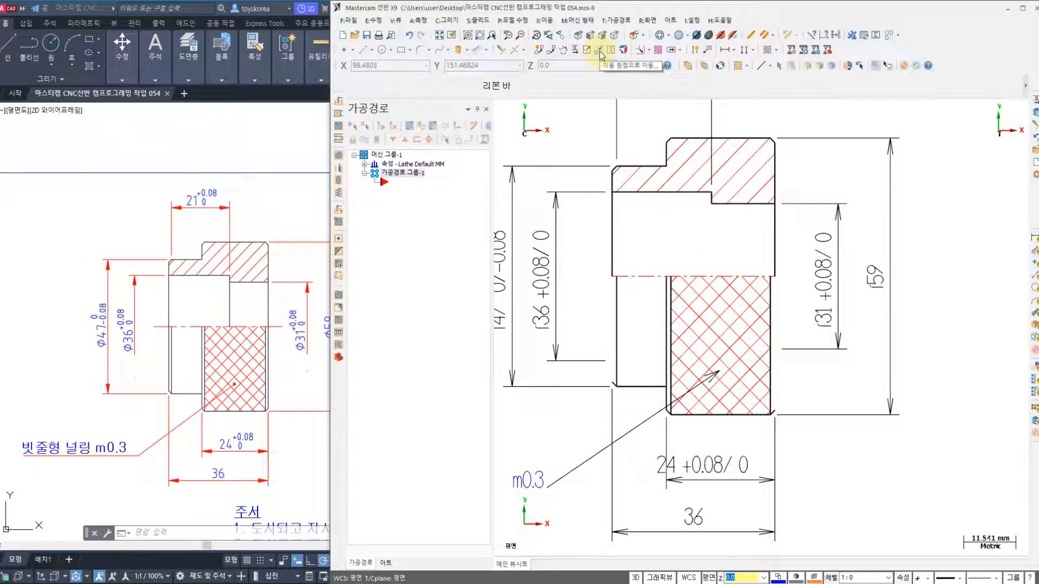
{"action": "left_click", "coordinate": [599, 51]}
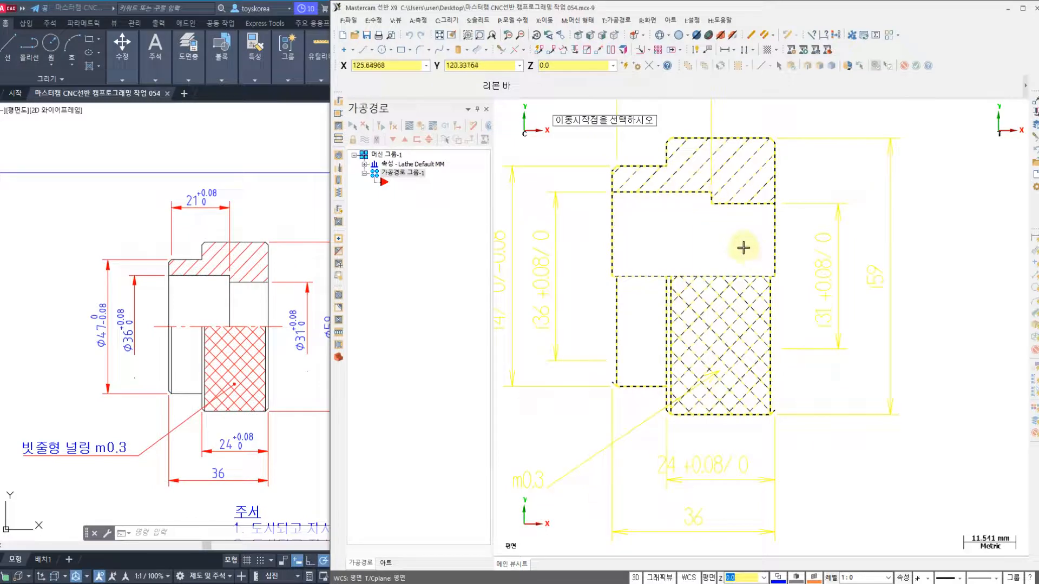
{"action": "left_click", "coordinate": [776, 277]}
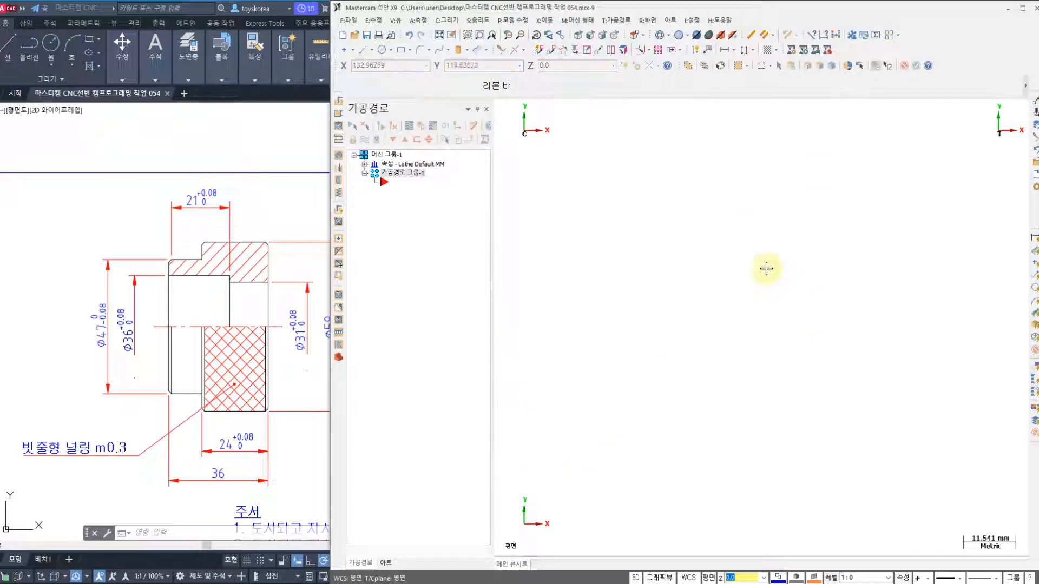
{"action": "right_click", "coordinate": [632, 246]}
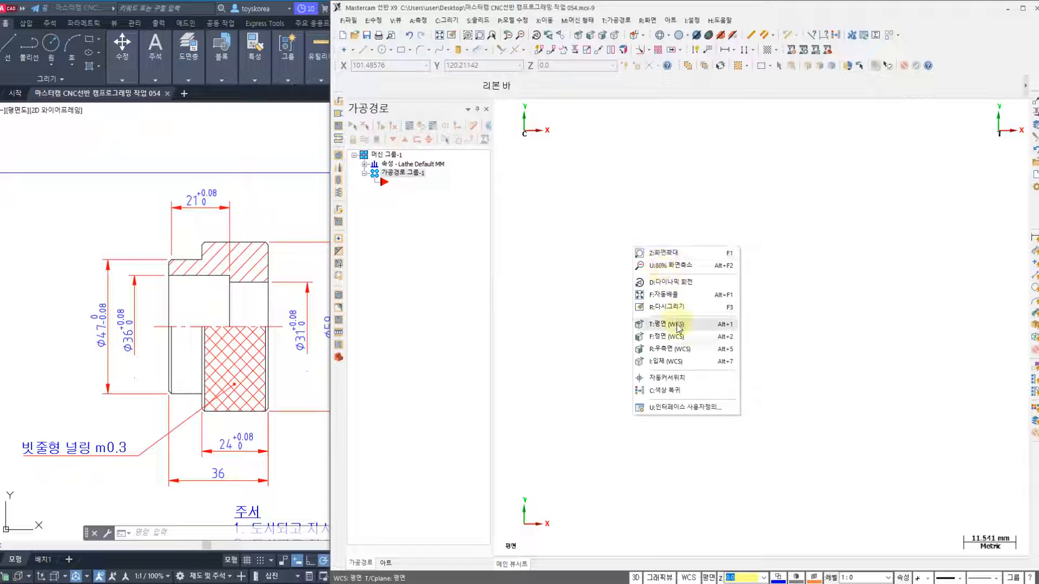
{"action": "left_click", "coordinate": [657, 295]}
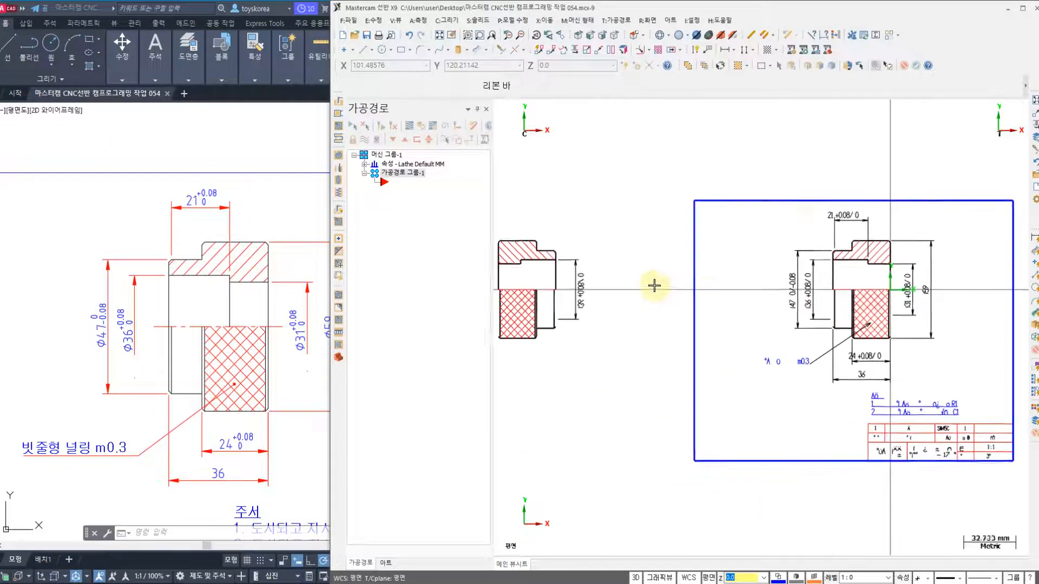
{"action": "scroll", "coordinate": [795, 276], "scroll_direction": "up", "scroll_amount": 5}
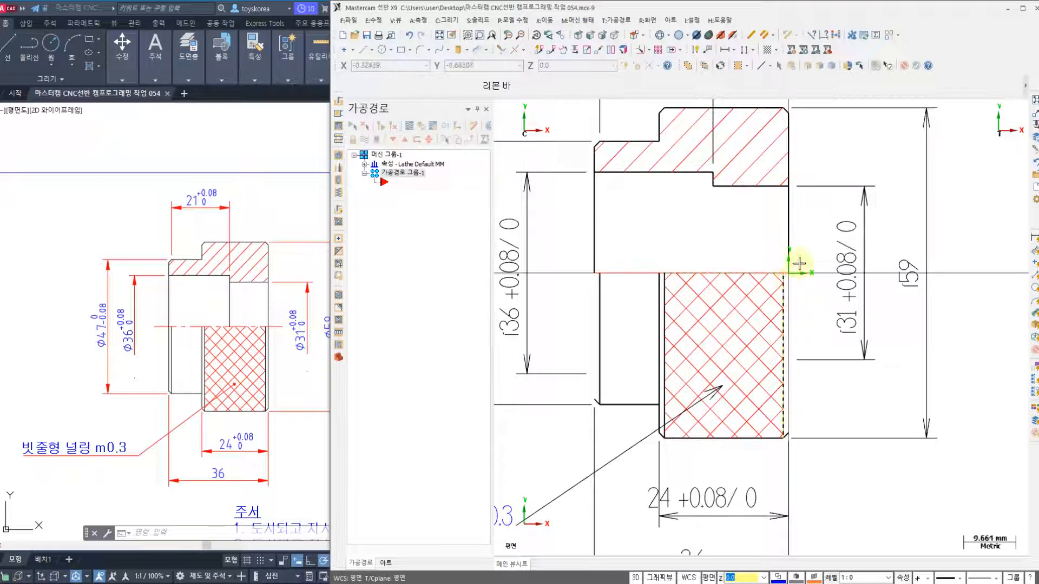
{"action": "scroll", "coordinate": [800, 264], "scroll_direction": "down", "scroll_amount": 2}
{"action": "middle_click_drag", "start_coordinate": [800, 271], "coordinate": [762, 297]}
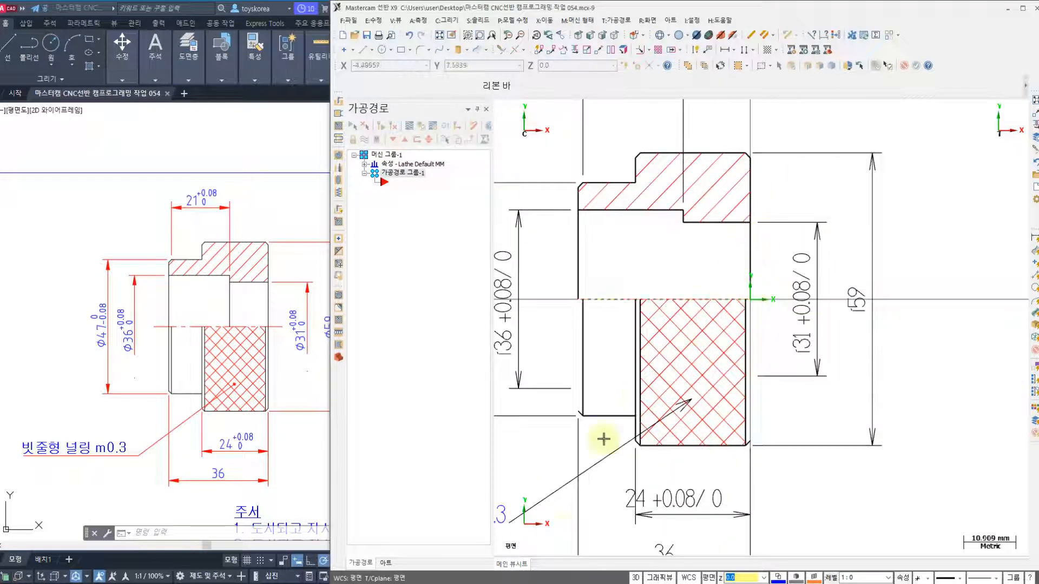
Switch to the Notepad work notes, review the machining sequence for both cap sides and the tool list, and return to Mastercam
{"action": "left_click", "coordinate": [541, 583]}
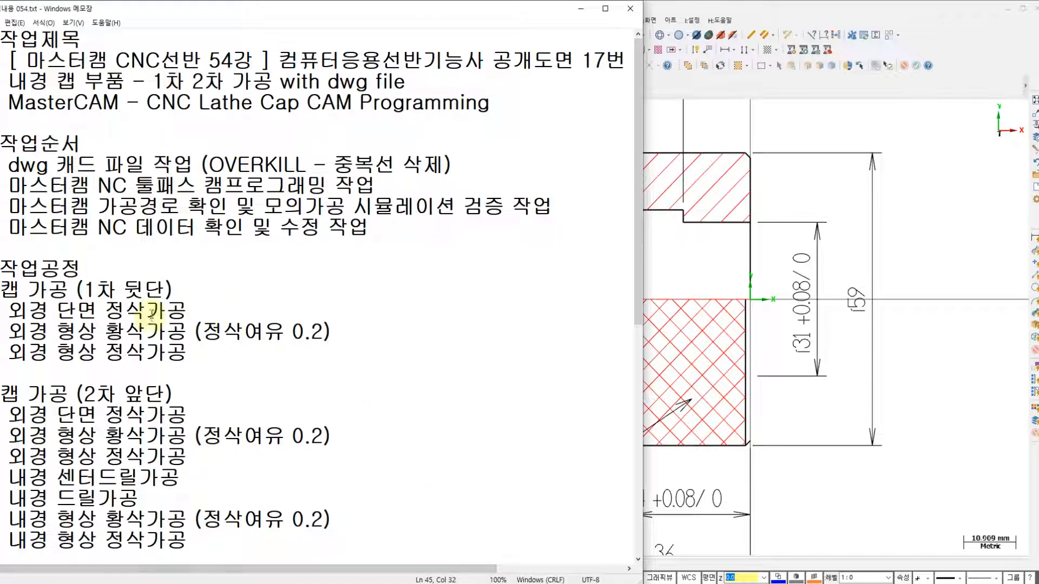
{"action": "scroll", "coordinate": [156, 318], "scroll_direction": "down", "scroll_amount": 3}
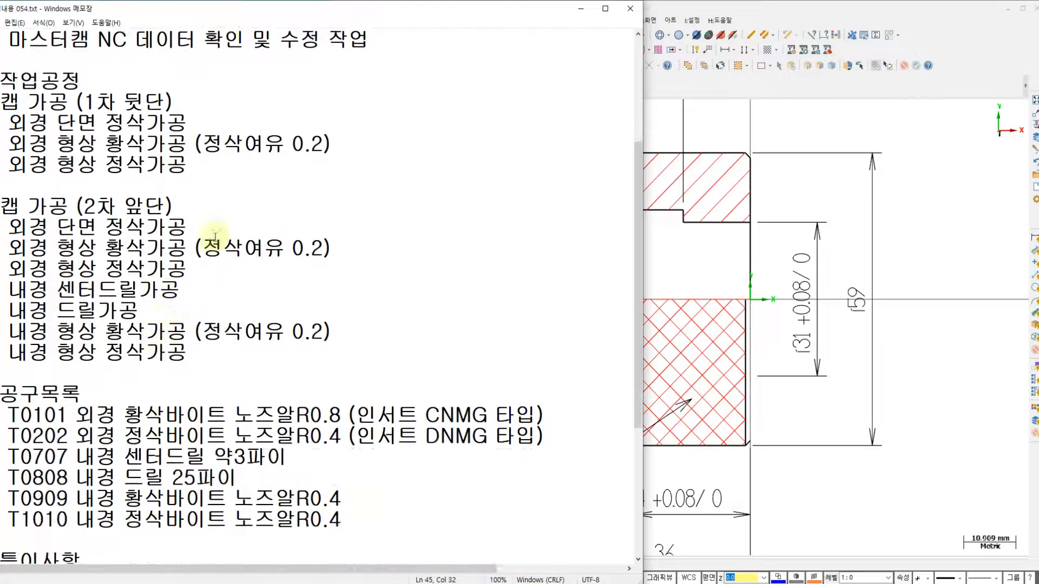
{"action": "left_click", "coordinate": [717, 248]}
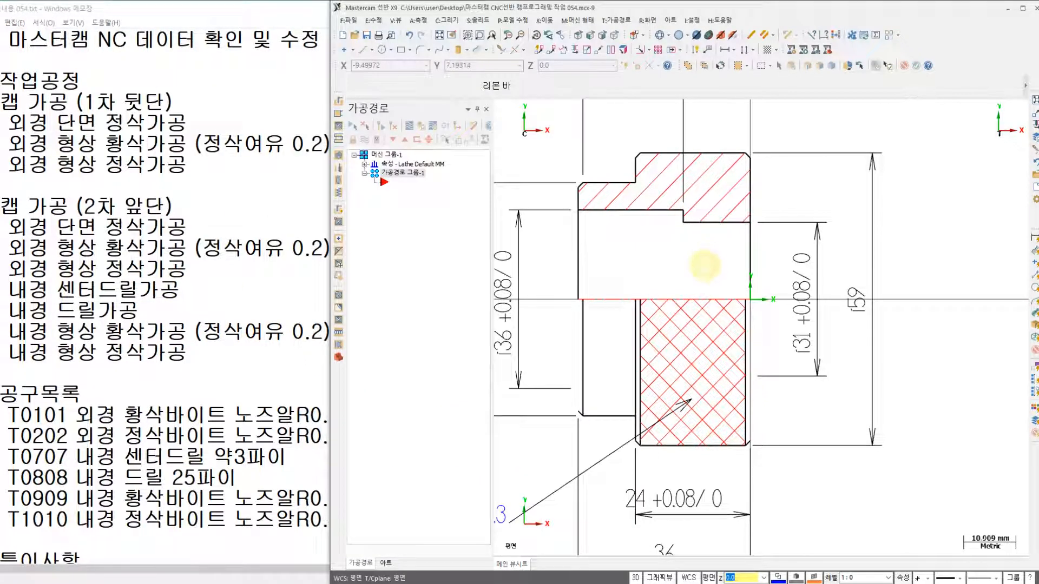
{"action": "middle_click_drag", "start_coordinate": [716, 248], "coordinate": [723, 289]}
{"action": "scroll", "coordinate": [706, 310], "scroll_direction": "down", "scroll_amount": 1}
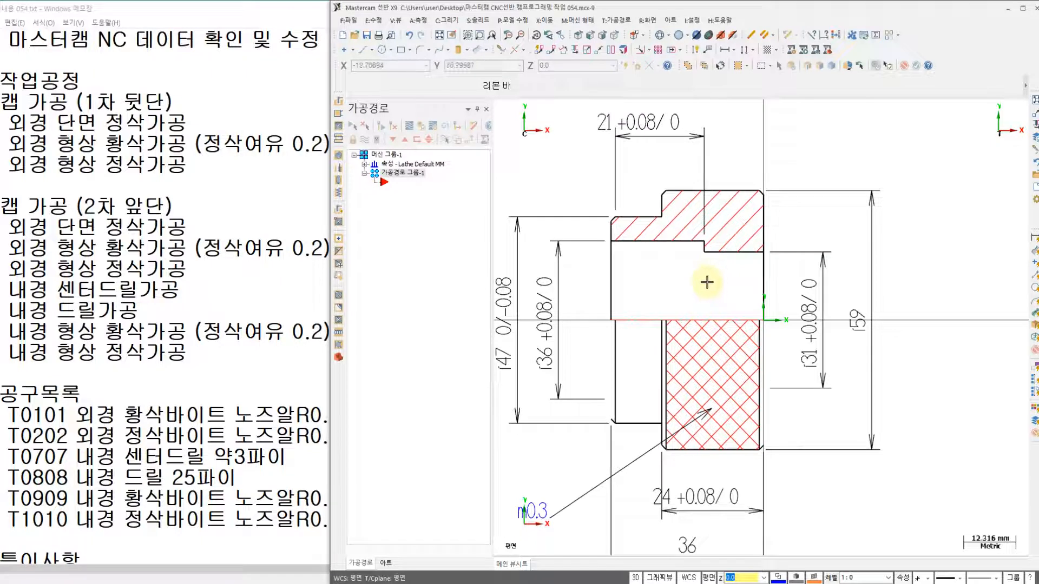
In the stock setup, define the left-spindle cylindrical stock with a 63 mm outer diameter, based on the cap's upper outer edge plus 4 mm
{"action": "left_click", "coordinate": [361, 177]}
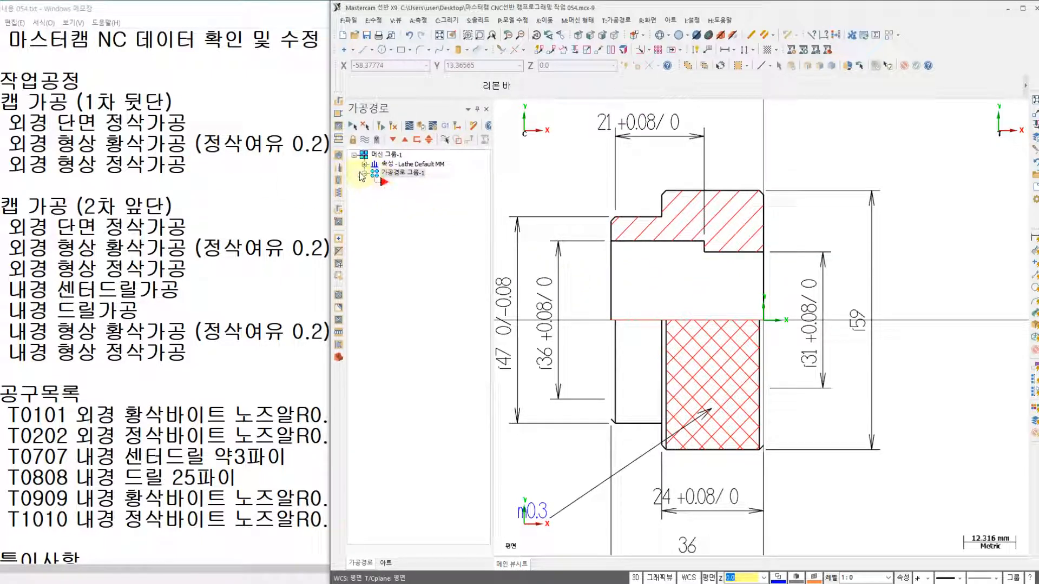
{"action": "left_click", "coordinate": [364, 164]}
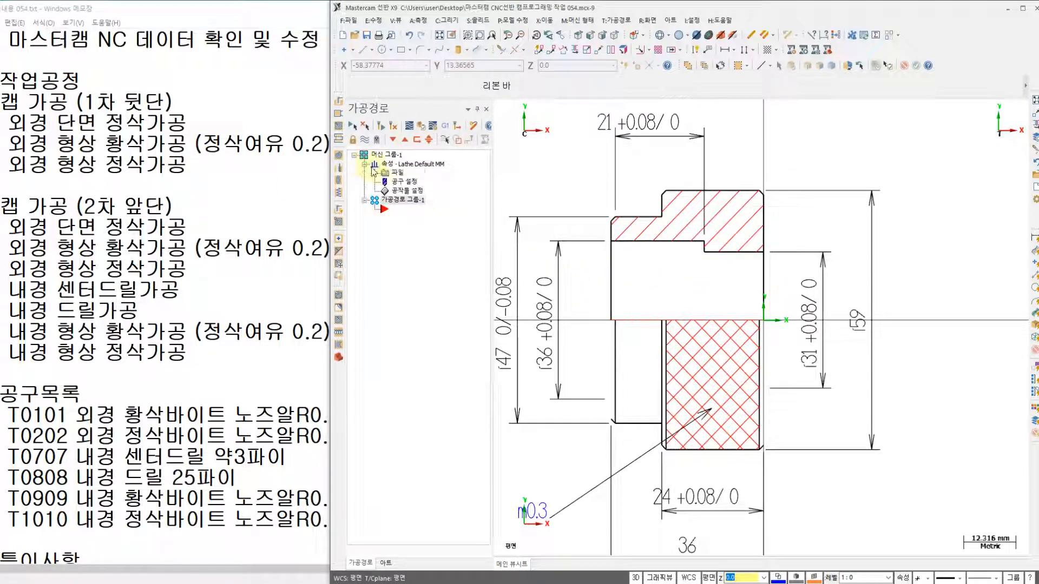
{"action": "left_click", "coordinate": [409, 192]}
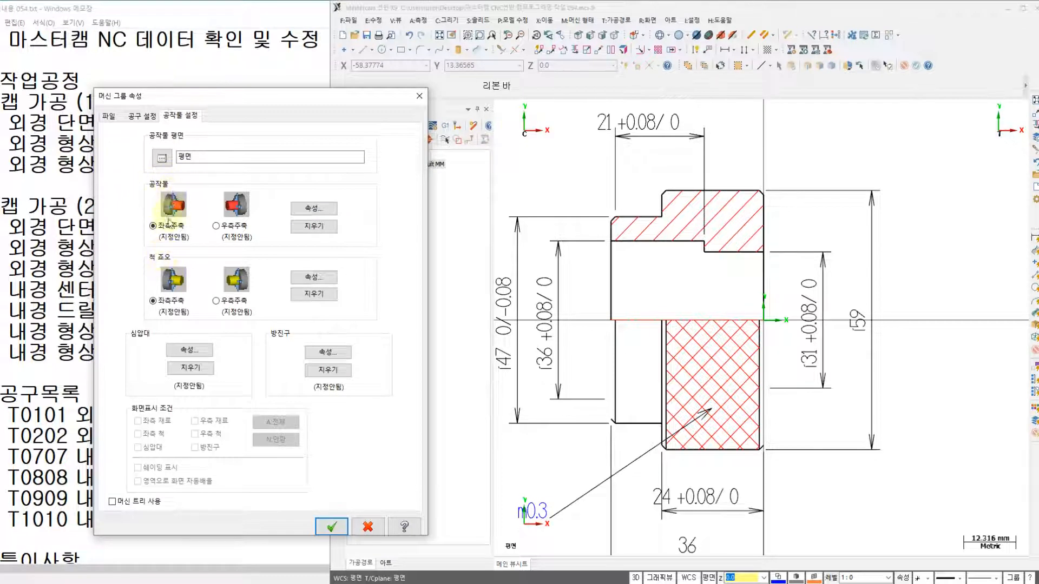
{"action": "left_click", "coordinate": [153, 301]}
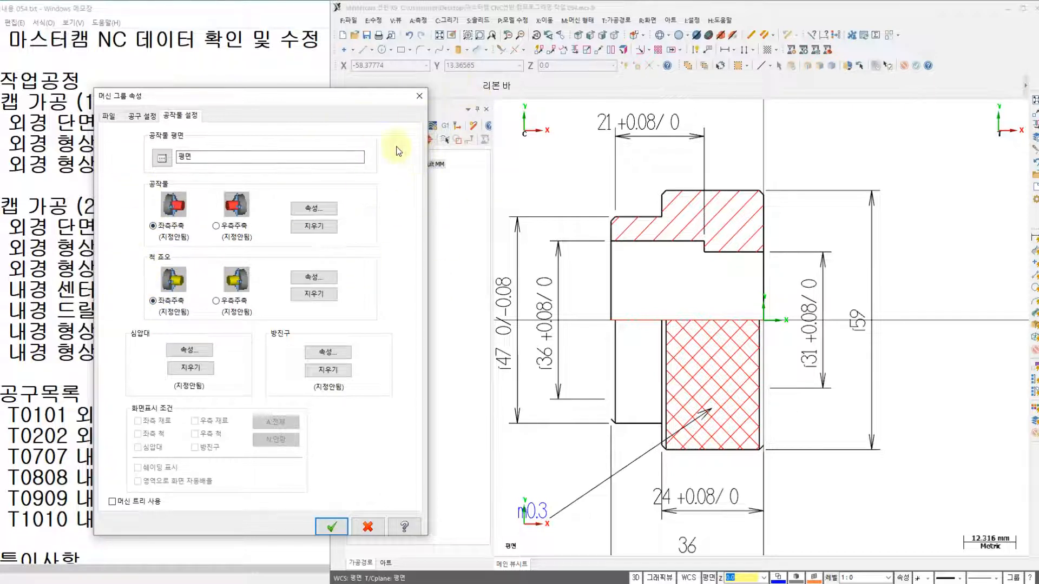
{"action": "left_click", "coordinate": [312, 210]}
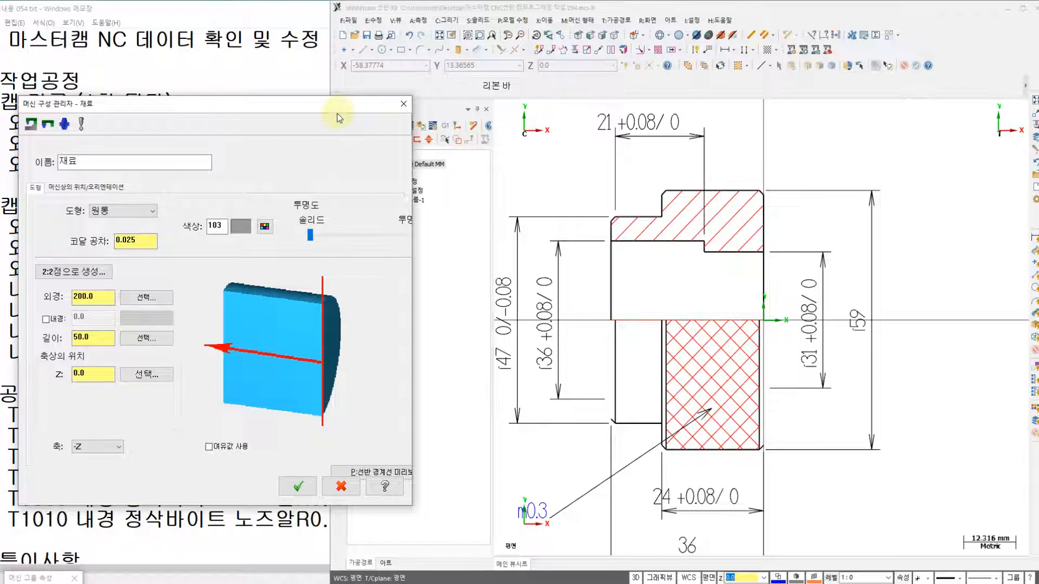
{"action": "left_click_drag", "start_coordinate": [337, 114], "coordinate": [426, 116]}
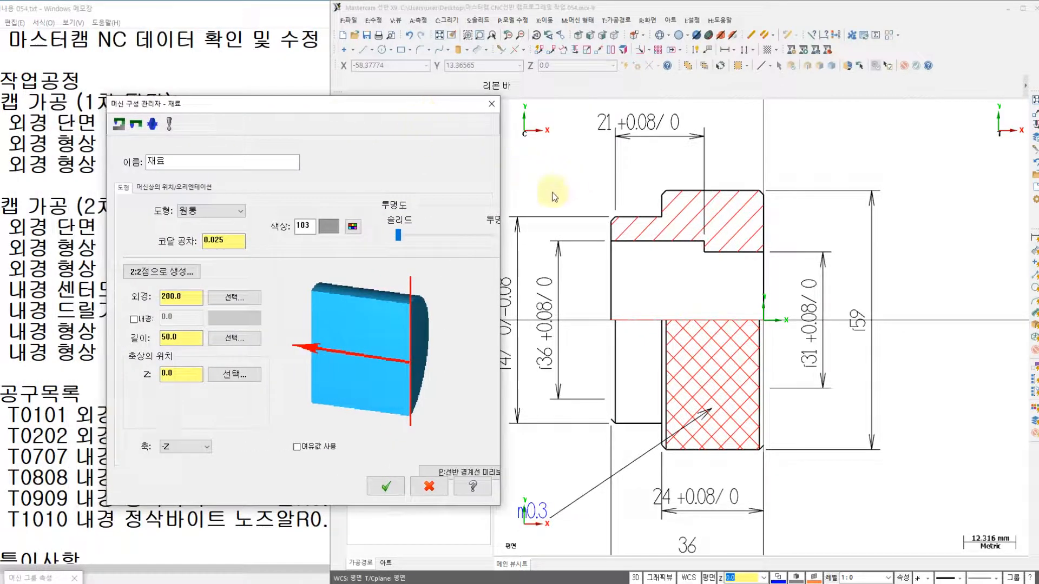
{"action": "left_click", "coordinate": [236, 299]}
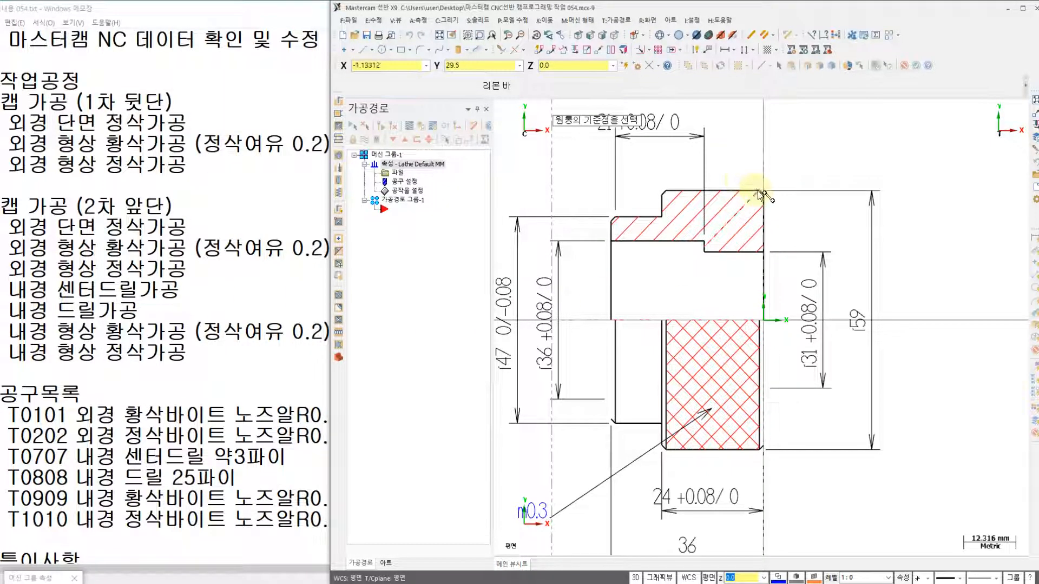
{"action": "left_click", "coordinate": [710, 192]}
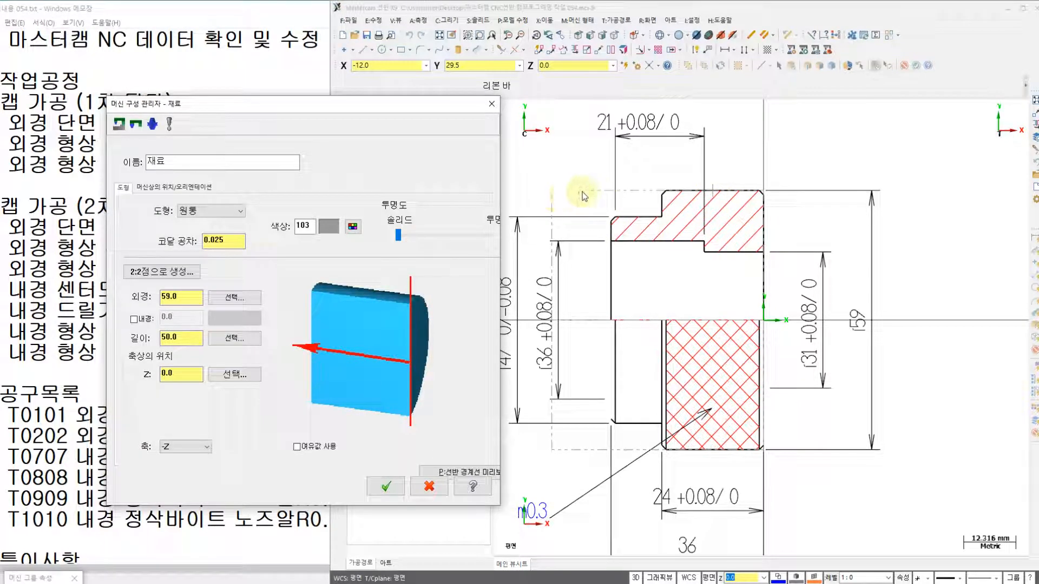
{"action": "left_click", "coordinate": [190, 299]}
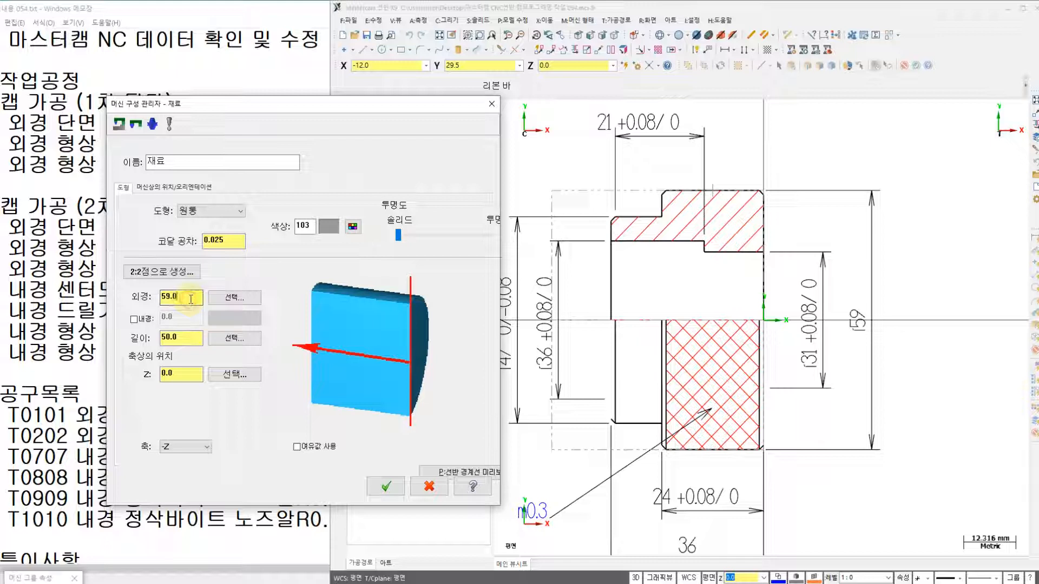
{"action": "type", "text": "+4"}
{"action": "key", "text": "Return"}
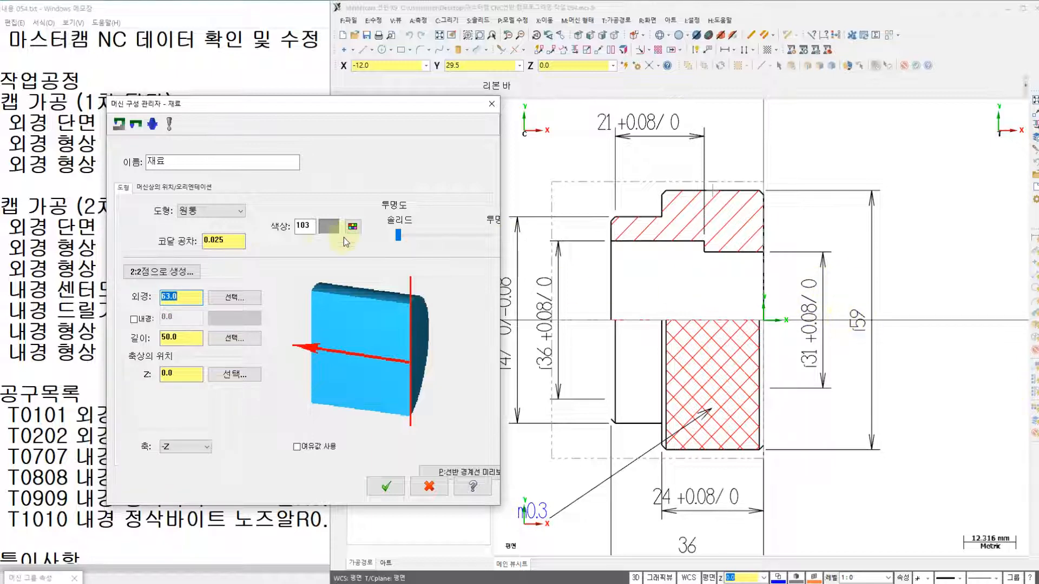
Set the stock length to 40 mm from the cap's centreline plus 4 mm, place it at Z 2, and accept the stock definition
{"action": "left_click", "coordinate": [232, 338]}
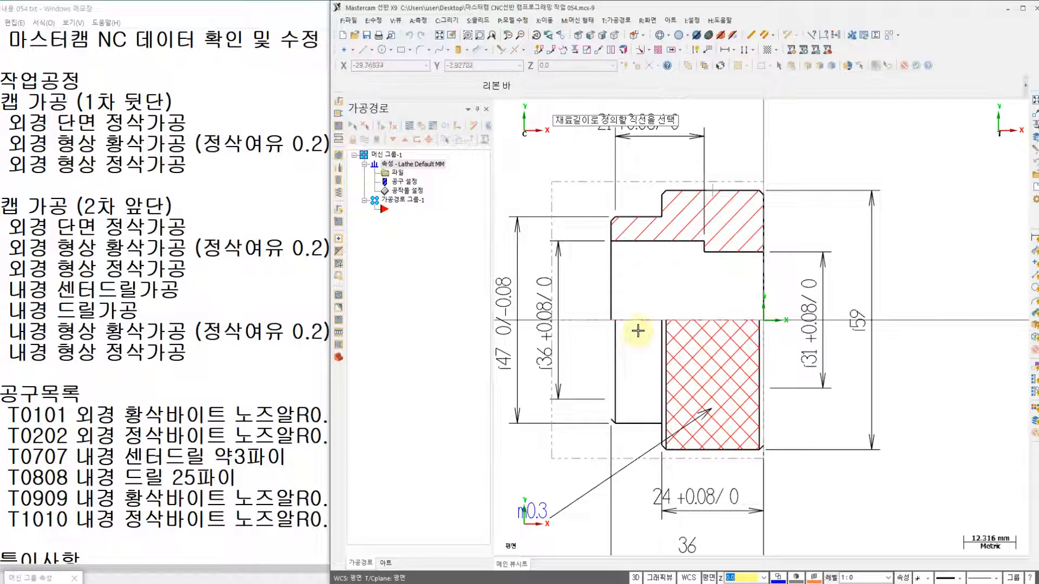
{"action": "left_click", "coordinate": [638, 322]}
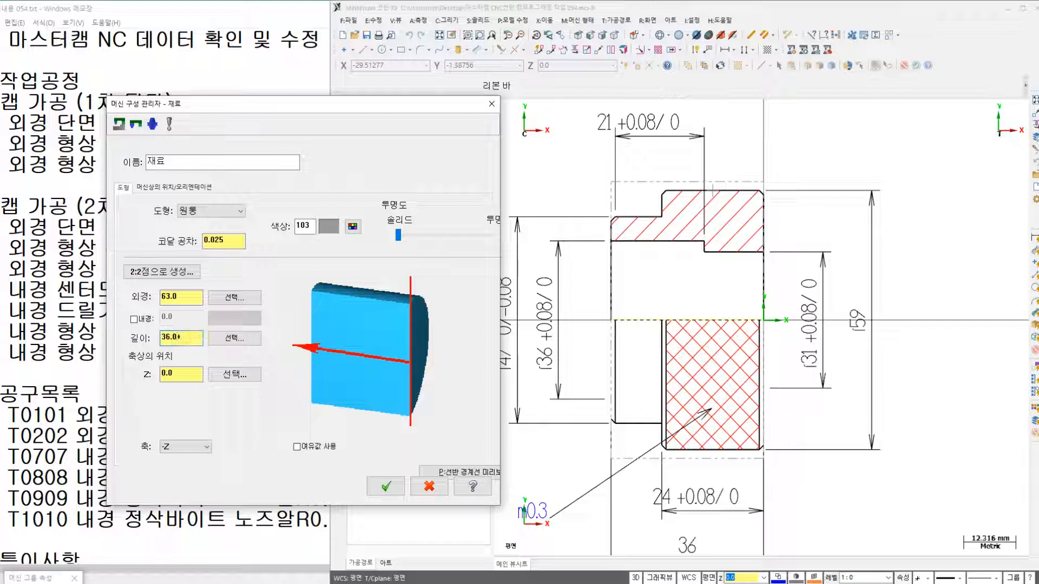
{"action": "key", "text": "Return"}
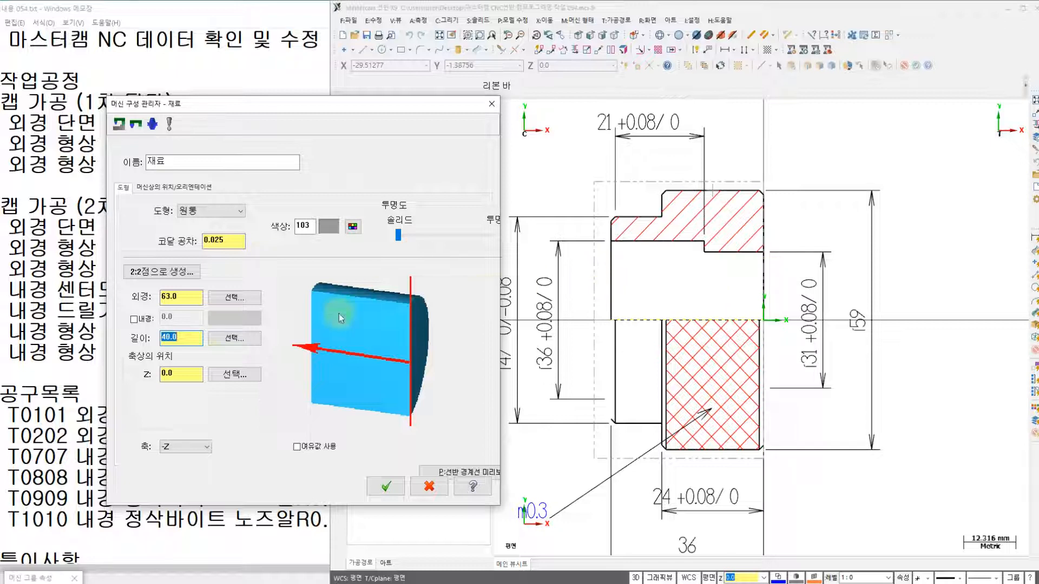
{"action": "left_click", "coordinate": [175, 373]}
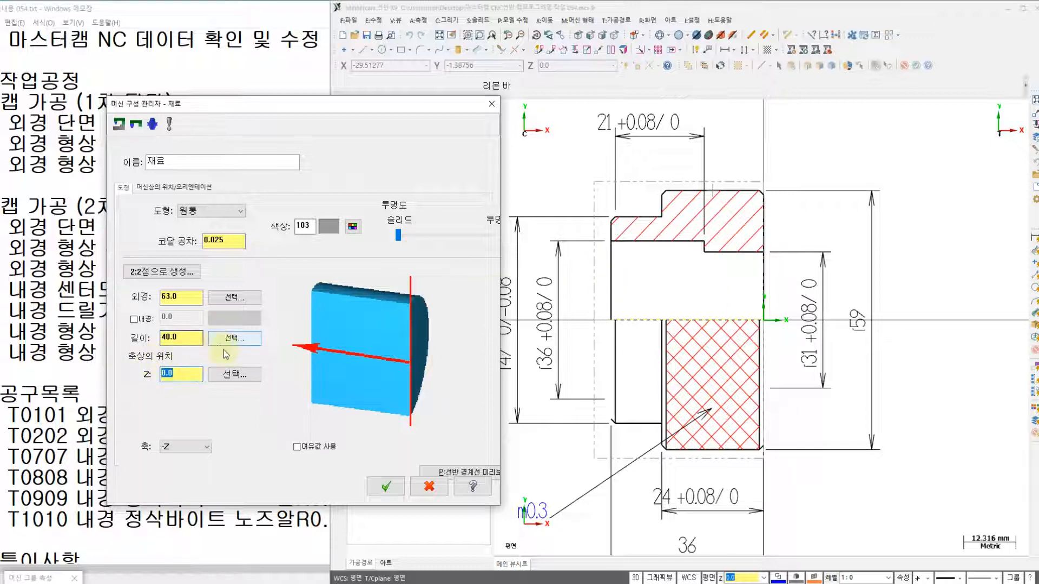
{"action": "type", "text": "2"}
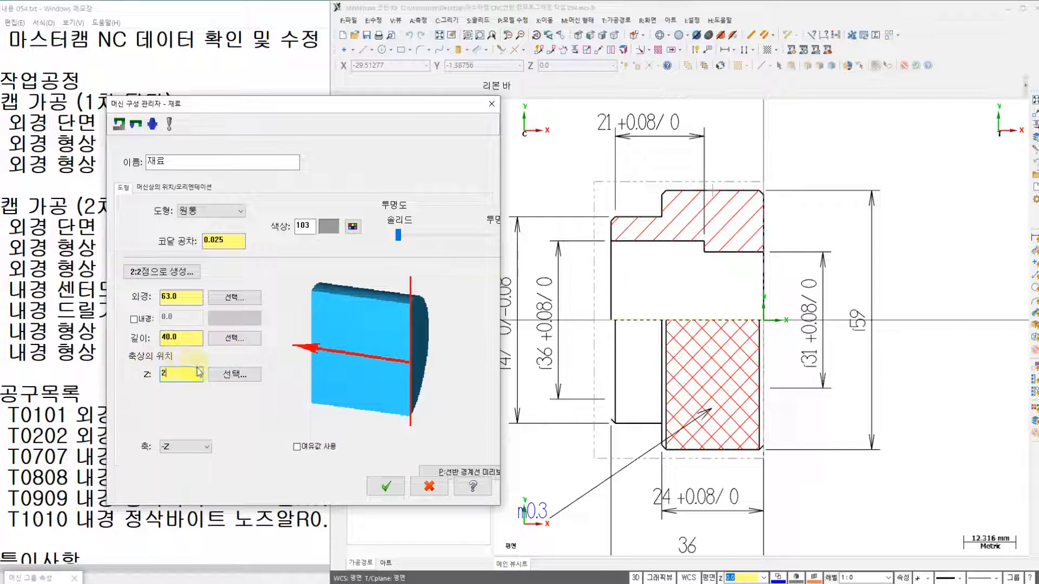
{"action": "key", "text": "Return"}
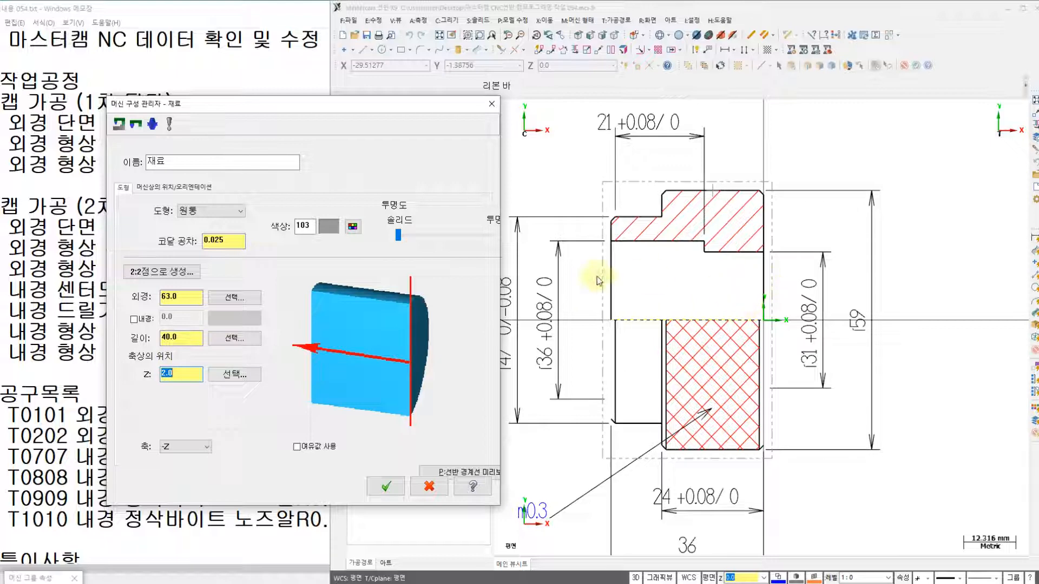
{"action": "left_click", "coordinate": [385, 486]}
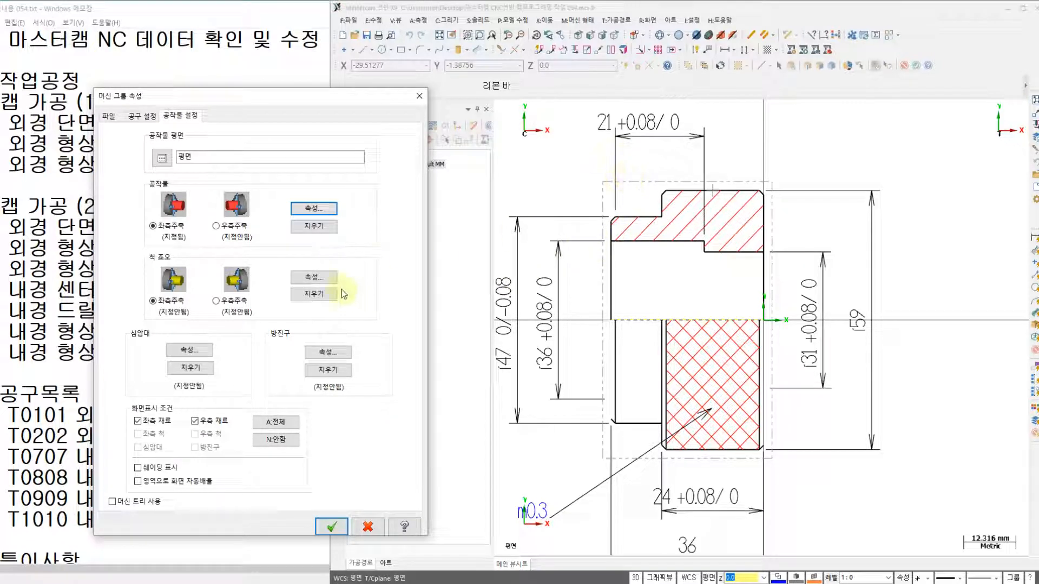
Define the left-spindle chuck jaws with outer clamping method #1, positioned from the stock with a 10 mm grip length
{"action": "left_click", "coordinate": [323, 277]}
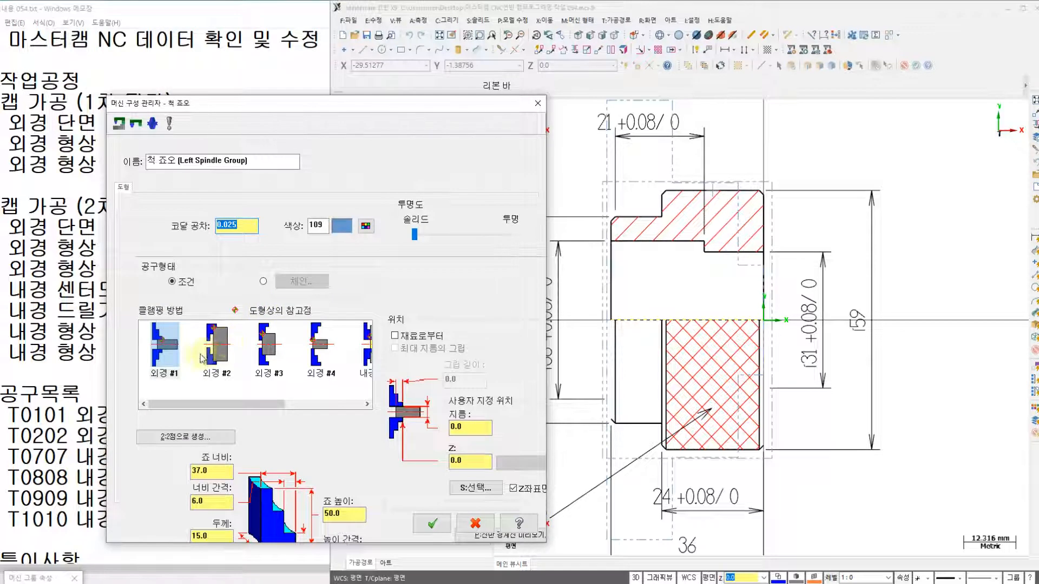
{"action": "left_click", "coordinate": [219, 349]}
{"action": "left_click", "coordinate": [175, 354]}
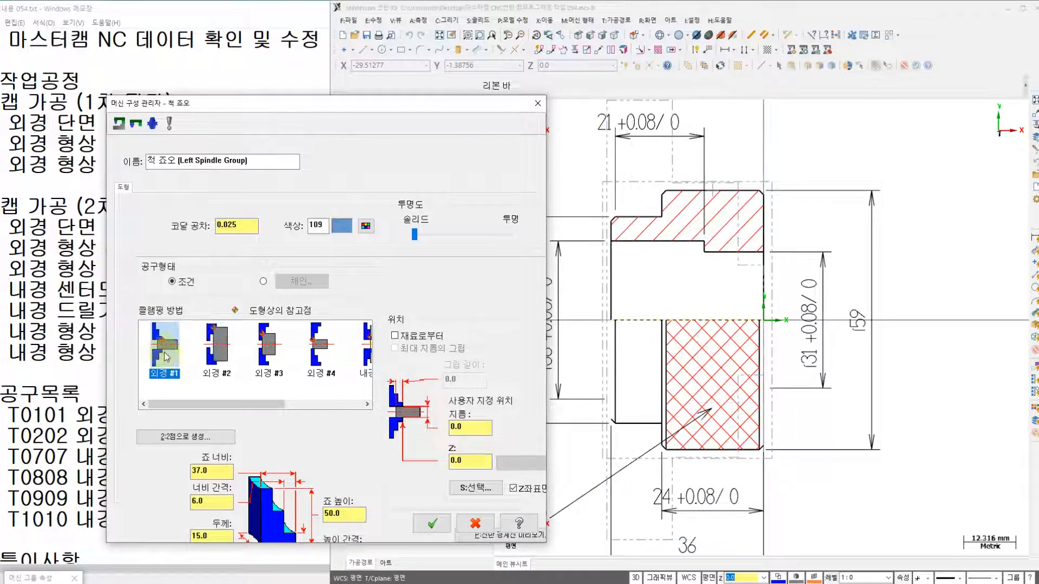
{"action": "left_click", "coordinate": [396, 336]}
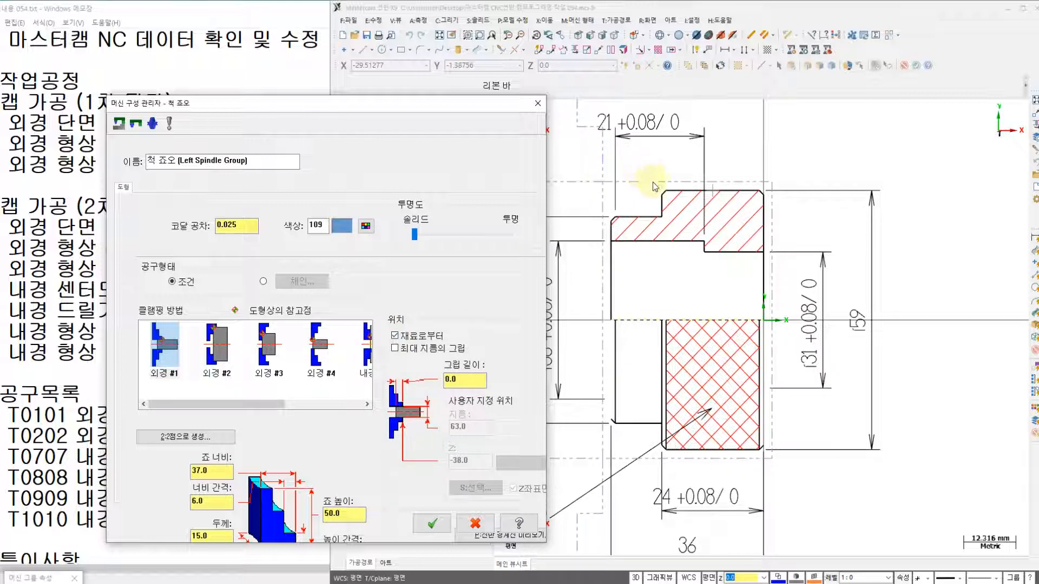
{"action": "double_click", "coordinate": [455, 379]}
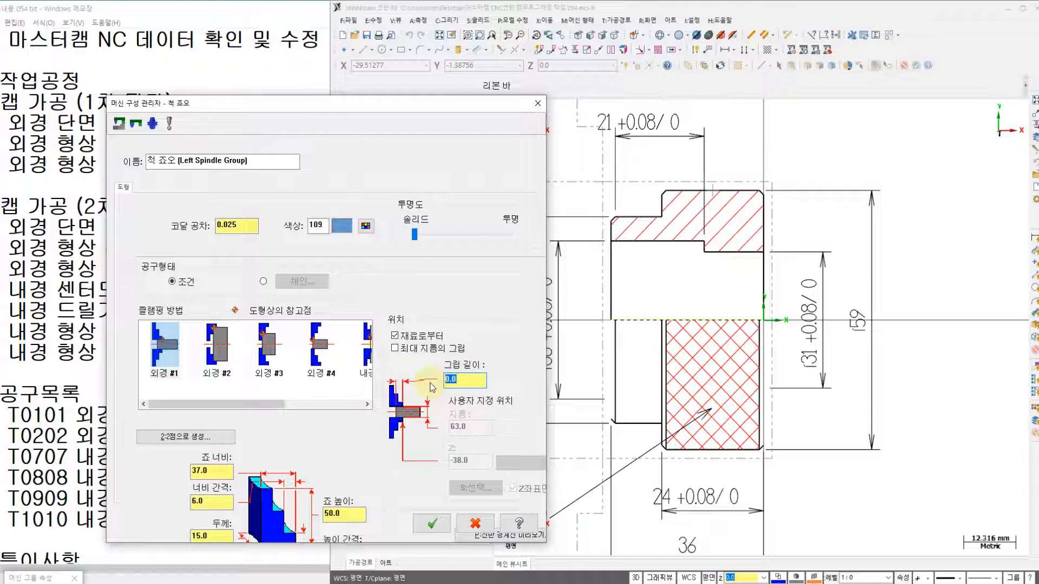
{"action": "type", "text": "10"}
{"action": "key", "text": "Return"}
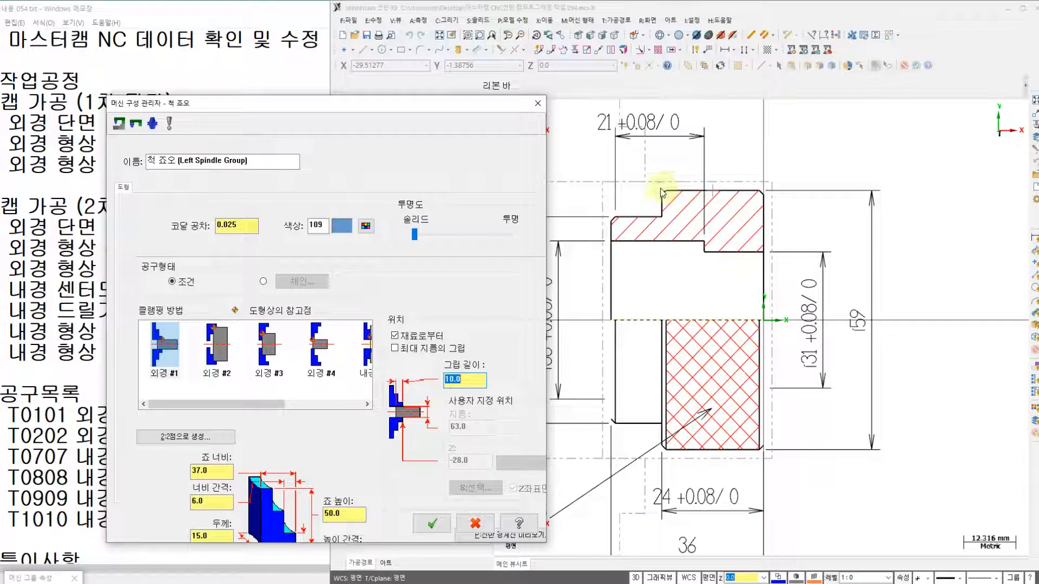
Set the jaw grip length to 12 mm and accept the chuck jaw and machine group settings
{"action": "type", "text": "1"}
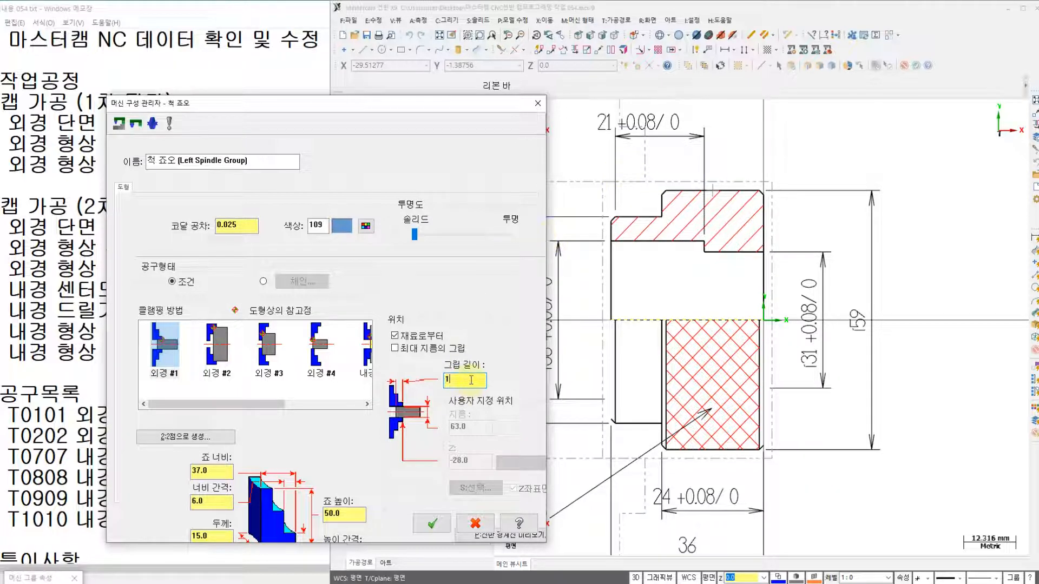
{"action": "type", "text": "2"}
{"action": "key", "text": "Return"}
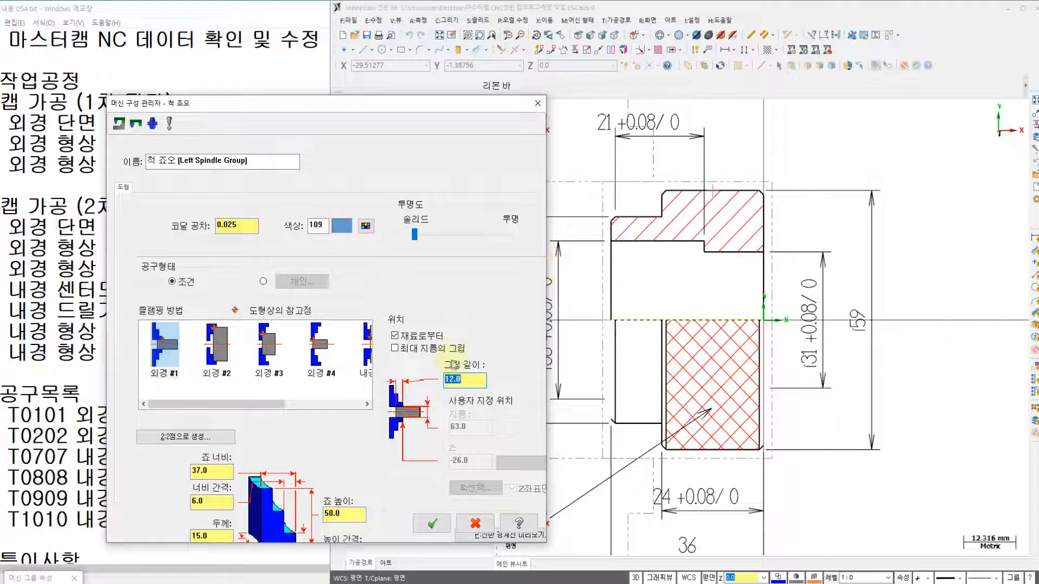
{"action": "left_click", "coordinate": [433, 524]}
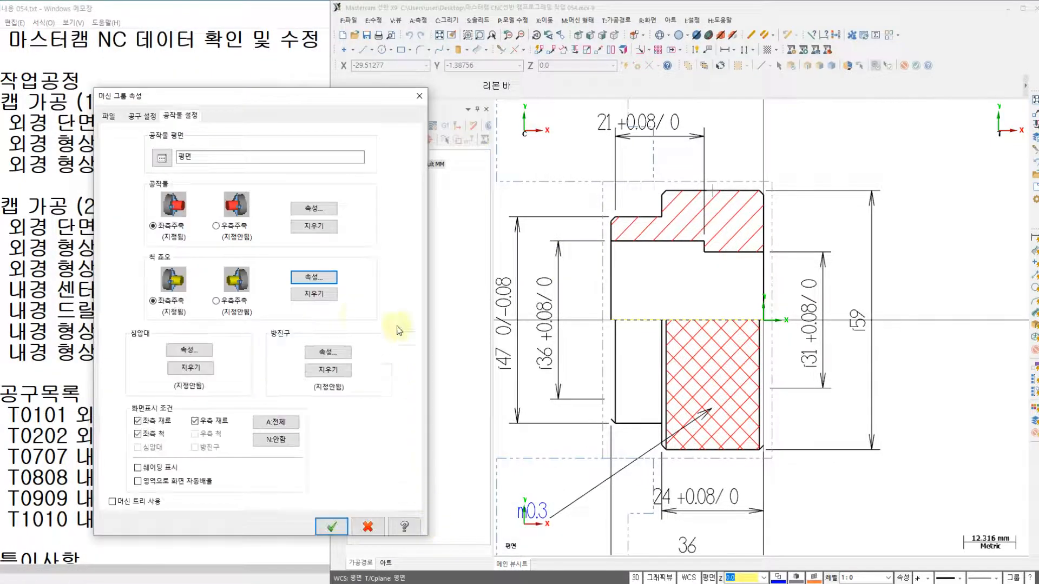
{"action": "left_click", "coordinate": [330, 528]}
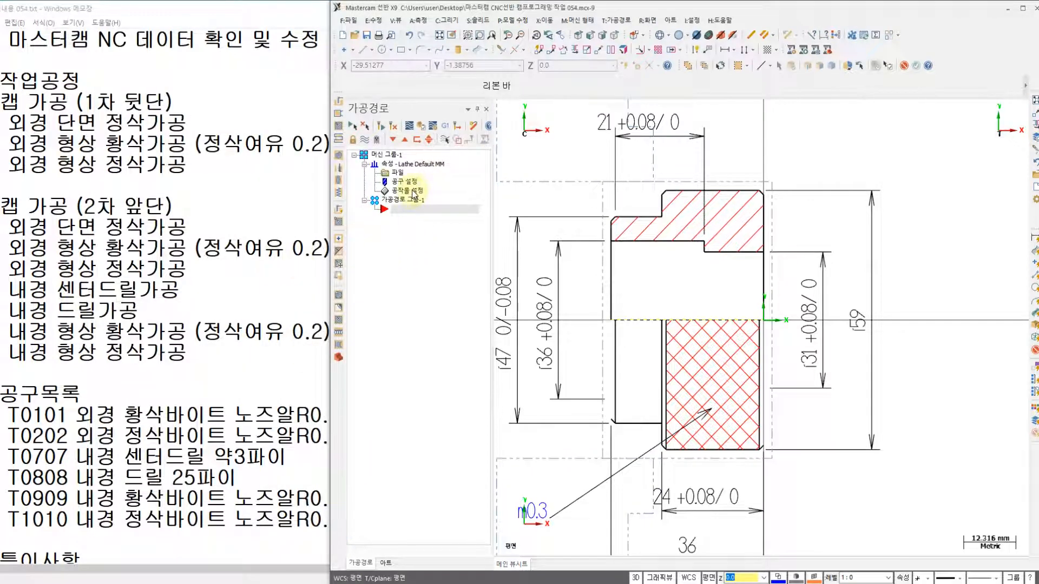
Examine the stock and jaw outlines around the cap, and switch to the Notepad work notes to review outer turning tools T0101 and T0202
{"action": "scroll", "coordinate": [631, 257], "scroll_direction": "down", "scroll_amount": 4}
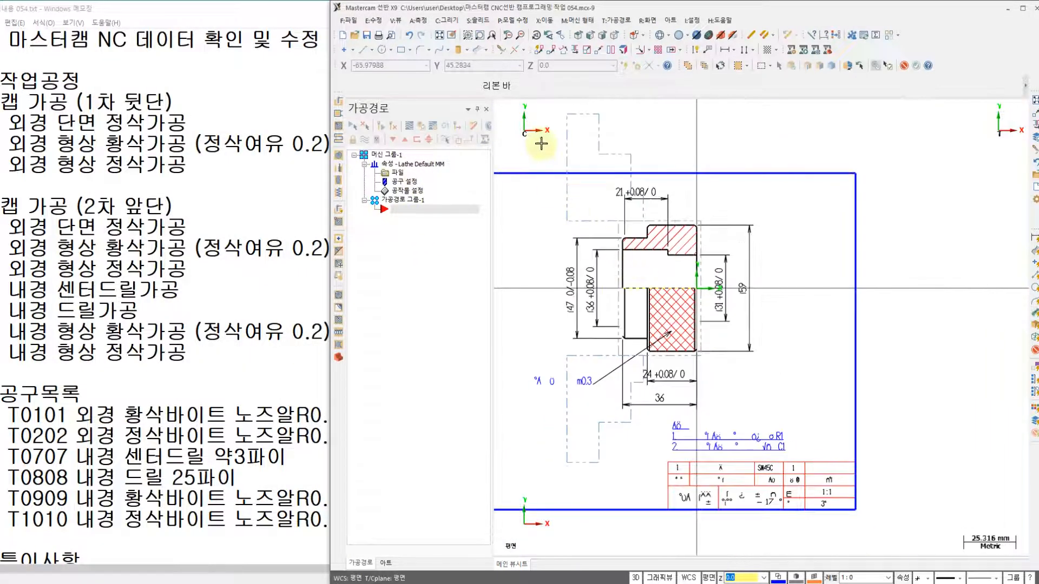
{"action": "scroll", "coordinate": [541, 144], "scroll_direction": "up", "scroll_amount": 1}
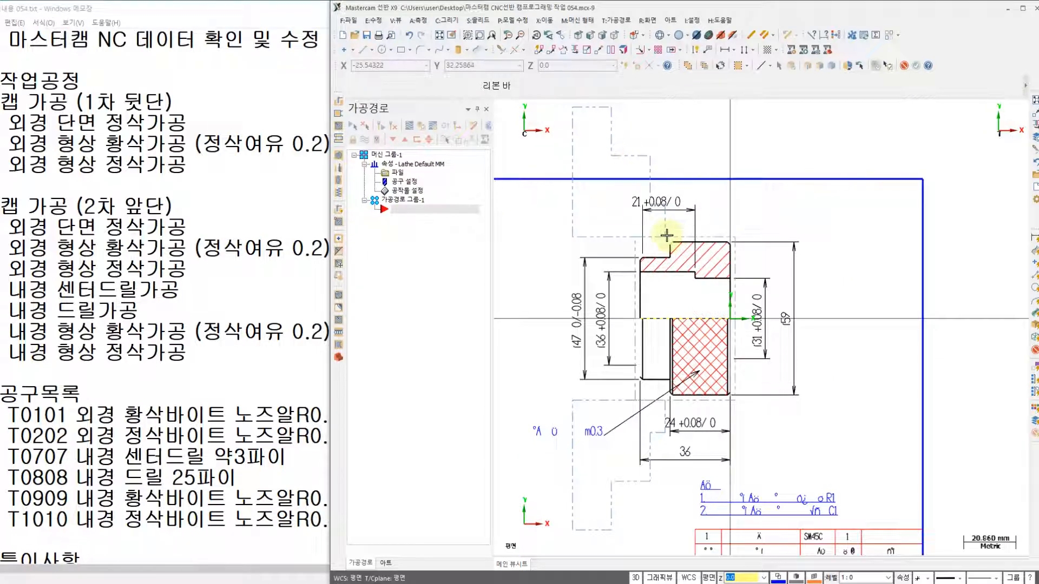
{"action": "scroll", "coordinate": [665, 310], "scroll_direction": "up", "scroll_amount": 1}
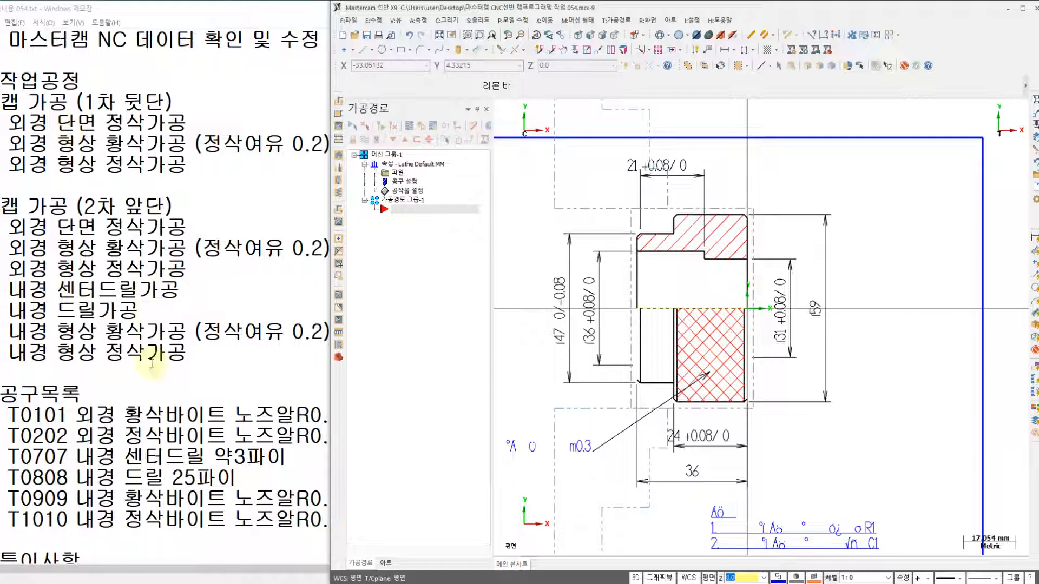
{"action": "left_click", "coordinate": [123, 415]}
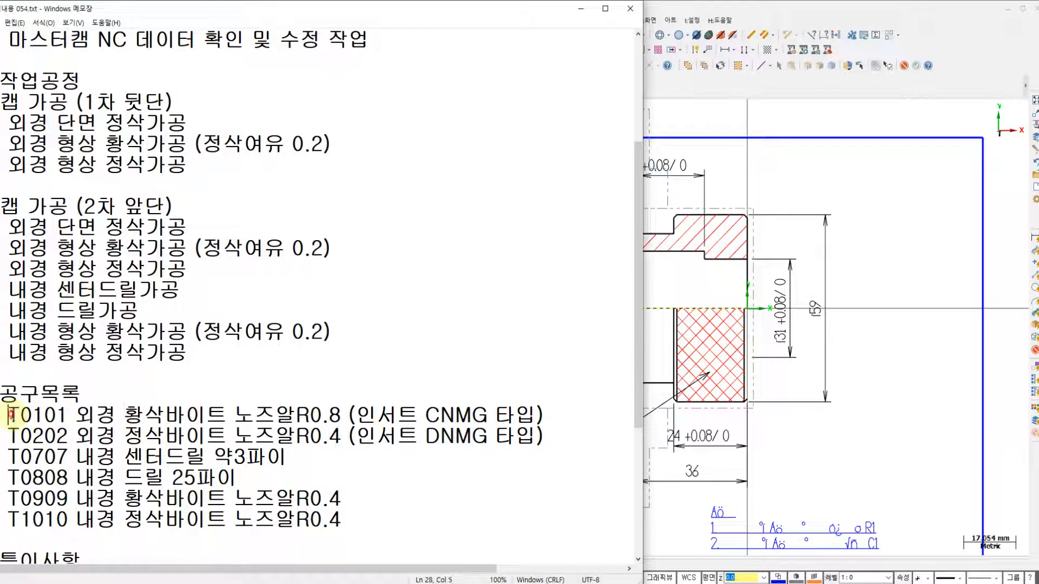
{"action": "left_click_drag", "start_coordinate": [8, 415], "coordinate": [350, 415]}
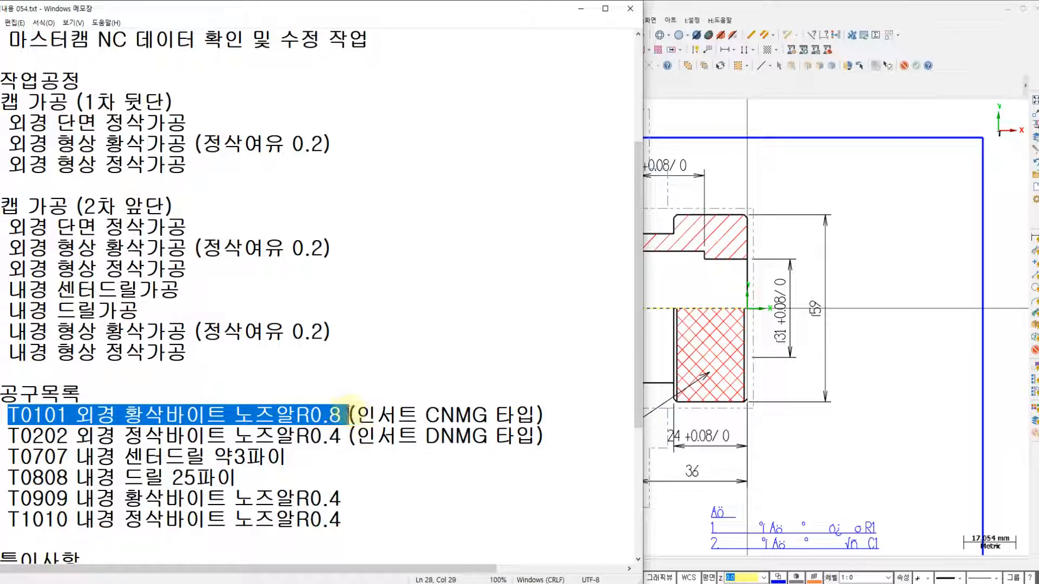
{"action": "left_click_drag", "start_coordinate": [424, 415], "coordinate": [533, 416]}
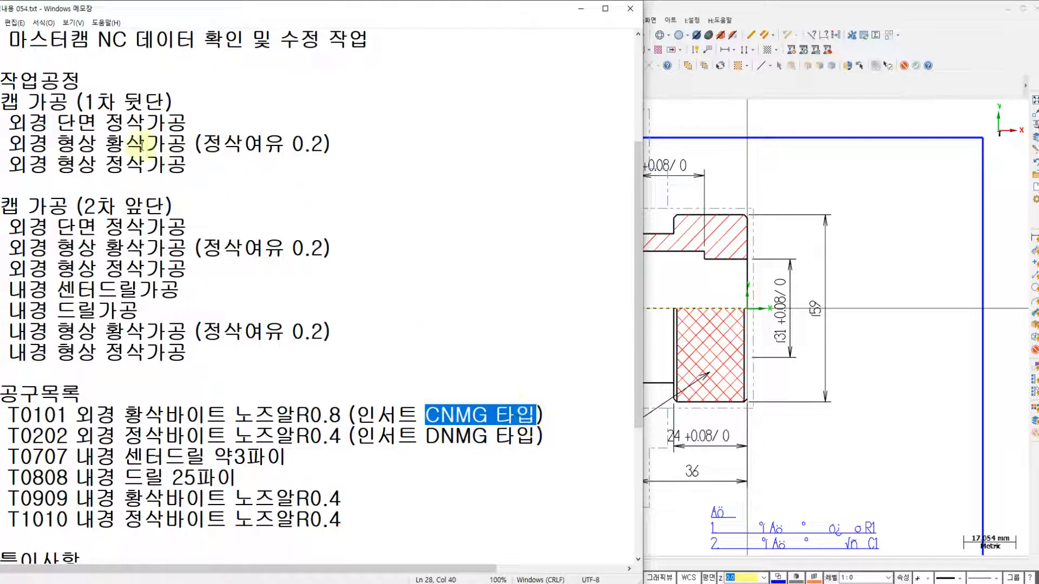
{"action": "left_click", "coordinate": [110, 158]}
{"action": "left_click", "coordinate": [106, 145]}
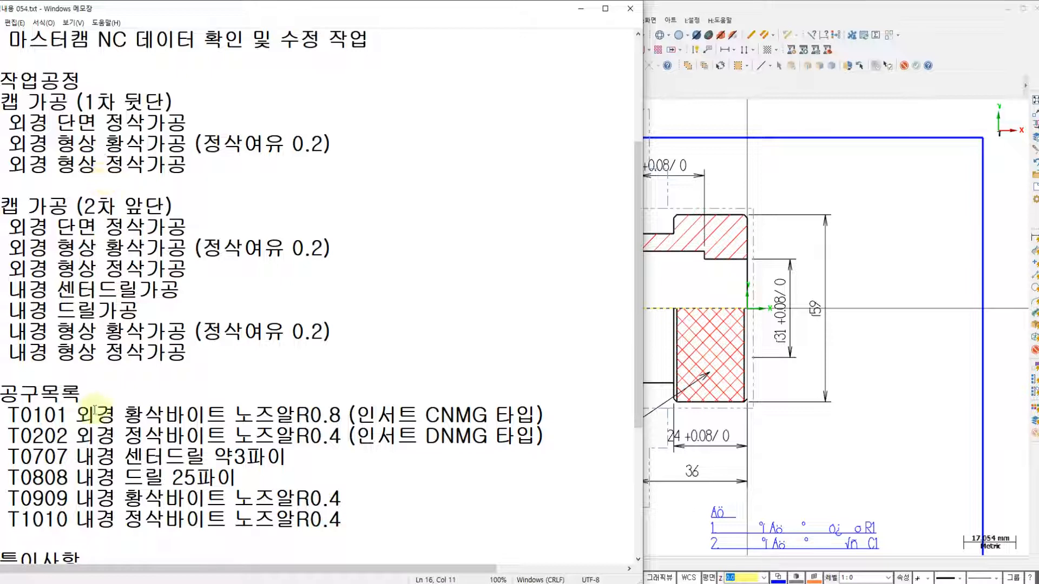
{"action": "left_click", "coordinate": [32, 436]}
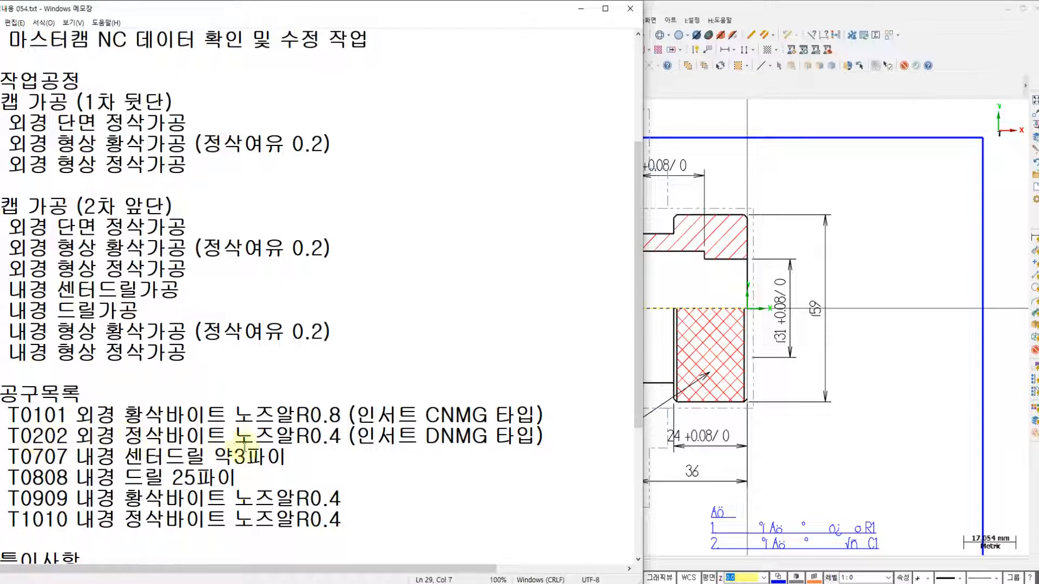
{"action": "left_click", "coordinate": [338, 439]}
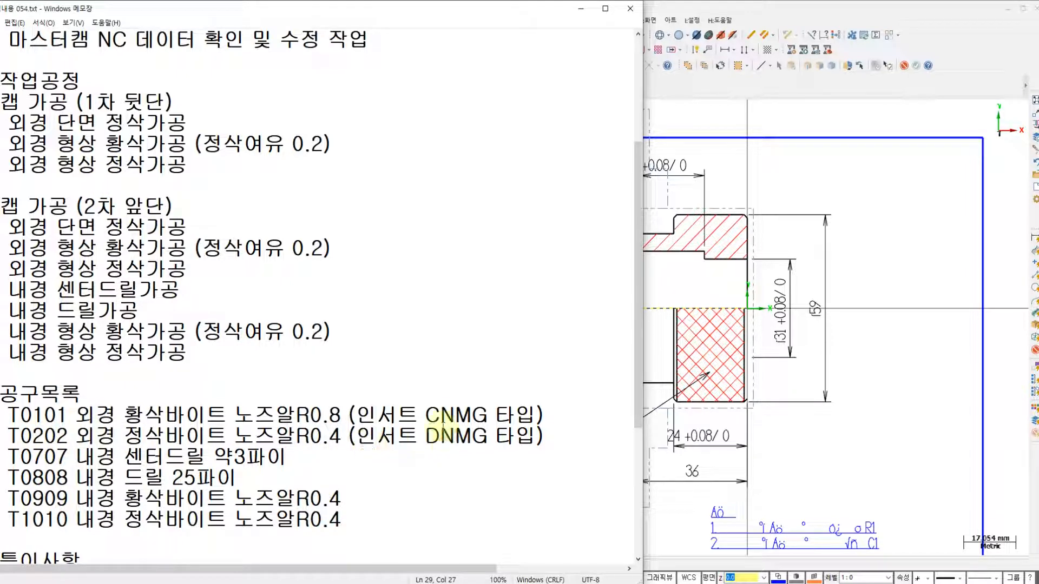
Compare the insert types noted for outer turning tools T0101 and T0202 in the Notepad tool list
{"action": "left_click_drag", "start_coordinate": [426, 415], "coordinate": [486, 416]}
{"action": "left_click_drag", "start_coordinate": [418, 436], "coordinate": [495, 435]}
{"action": "left_click", "coordinate": [418, 435]}
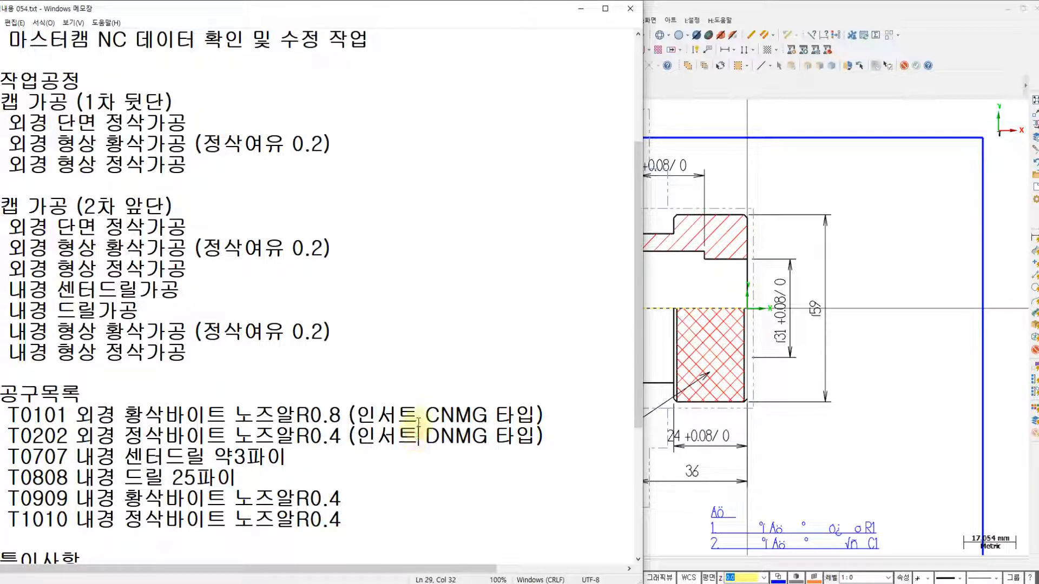
{"action": "left_click", "coordinate": [492, 435]}
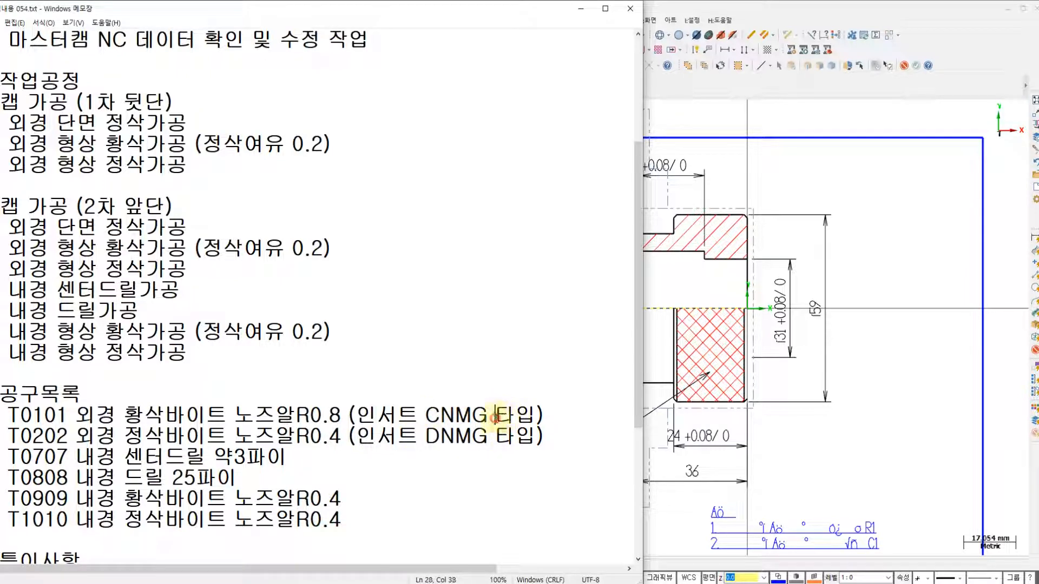
Switch back to Mastercam and start a lathe face toolpath for the cap's end face
{"action": "left_click", "coordinate": [785, 187]}
{"action": "middle_click_drag", "start_coordinate": [780, 231], "coordinate": [747, 232]}
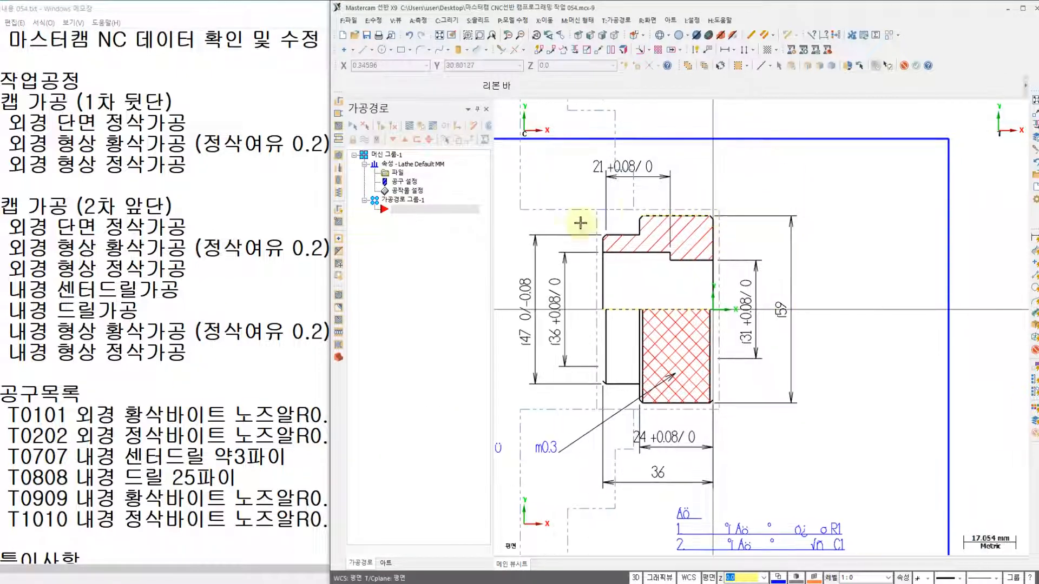
{"action": "right_click", "coordinate": [401, 244]}
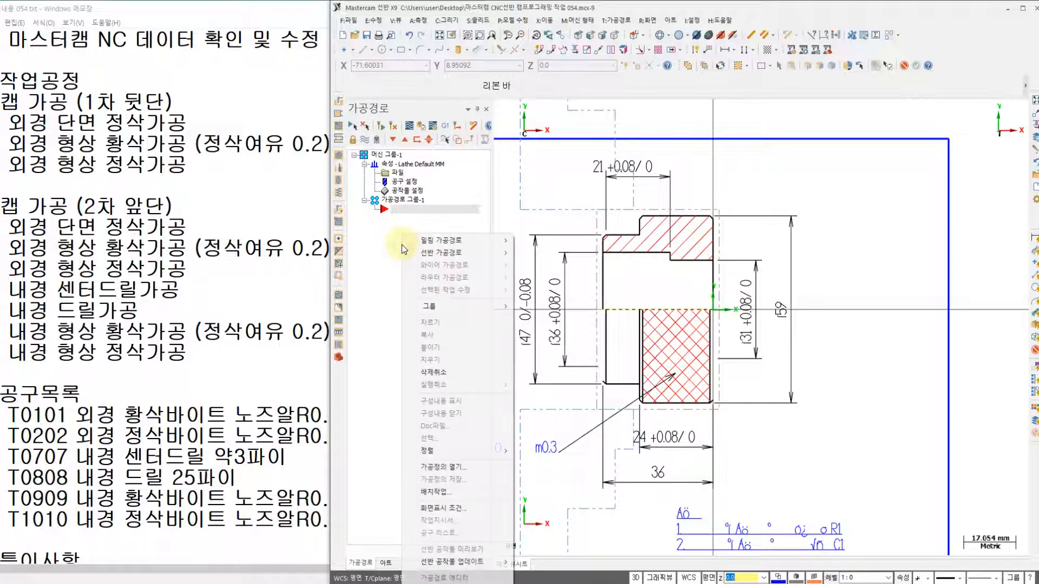
{"action": "left_click", "coordinate": [399, 243]}
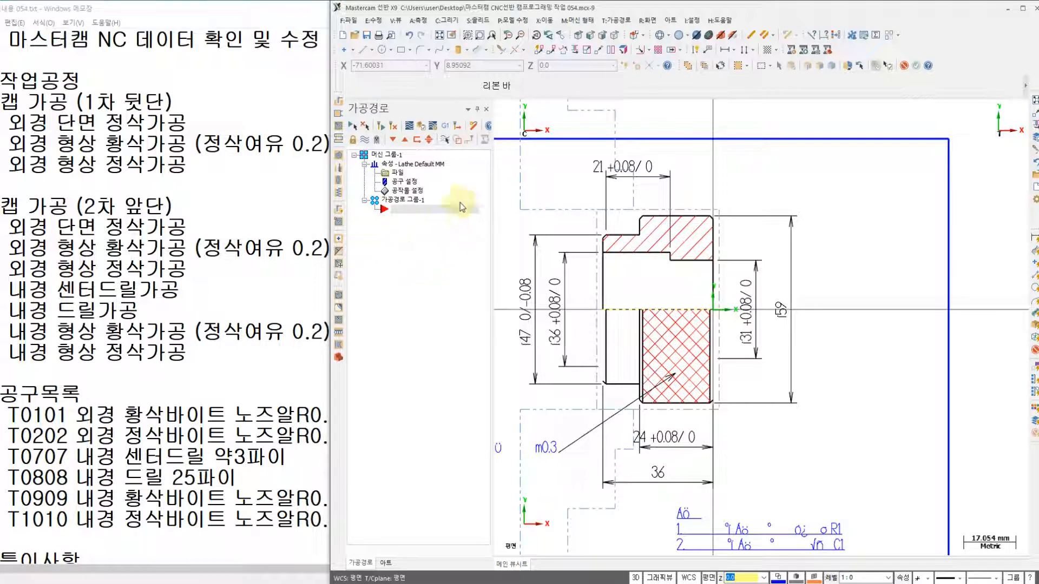
{"action": "left_click", "coordinate": [617, 20]}
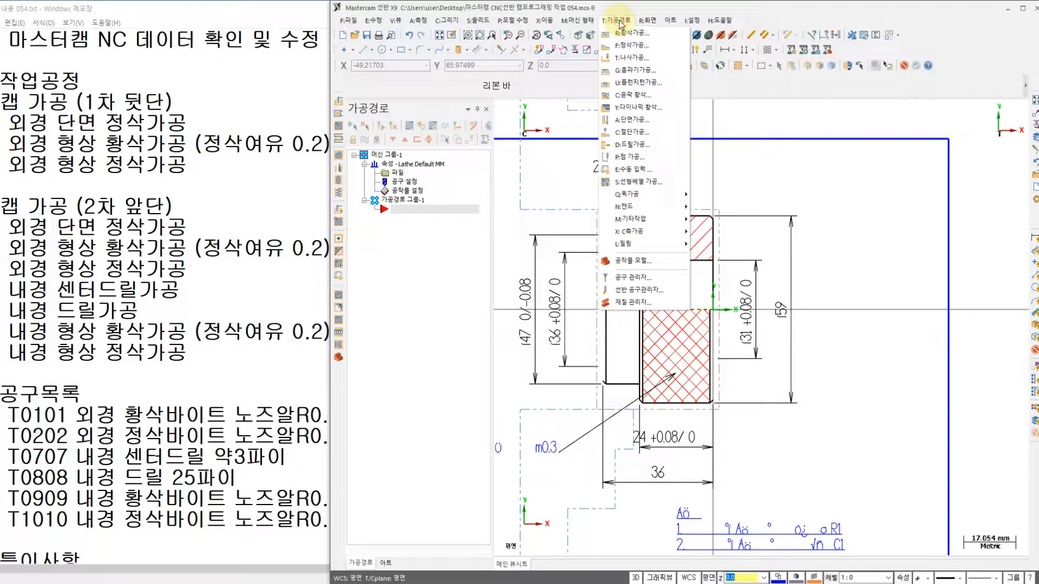
{"action": "left_click", "coordinate": [632, 120]}
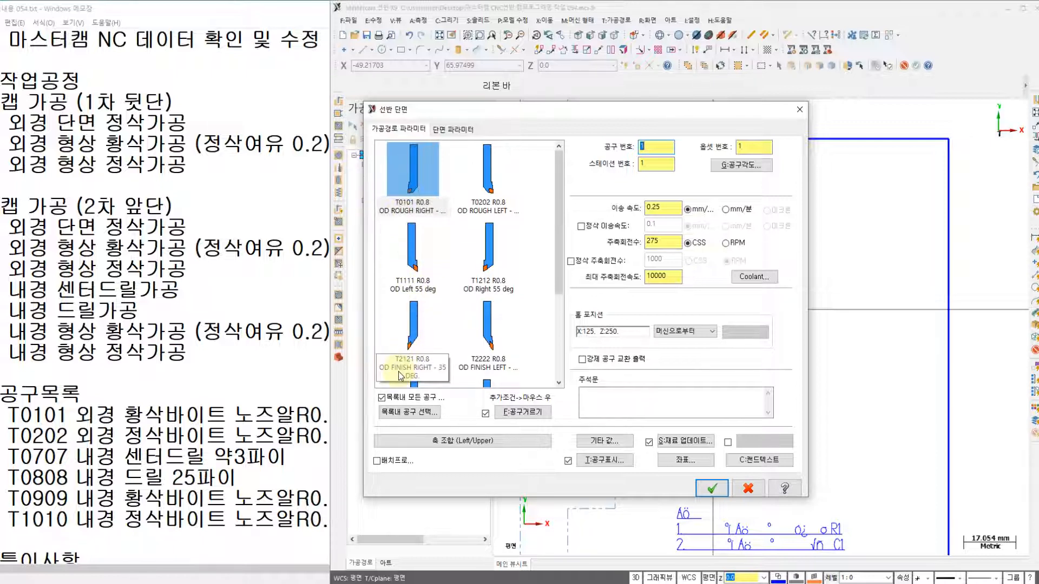
Choose tool T0101 R0.8 OD Rough Right for facing and replace its holder with PCLNR 2525M 12 from the holder library
{"action": "left_click", "coordinate": [410, 183]}
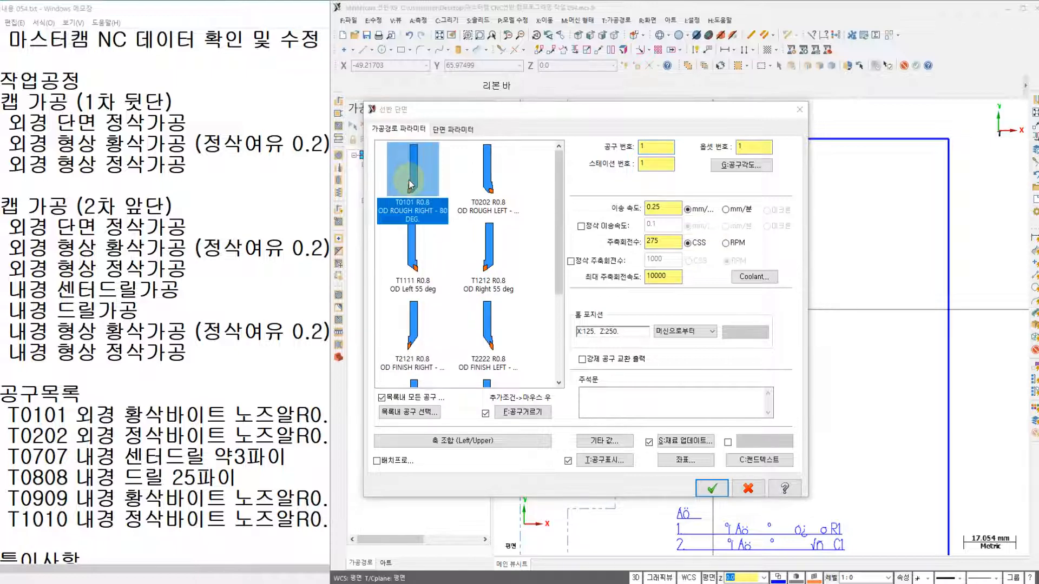
{"action": "double_click", "coordinate": [409, 182]}
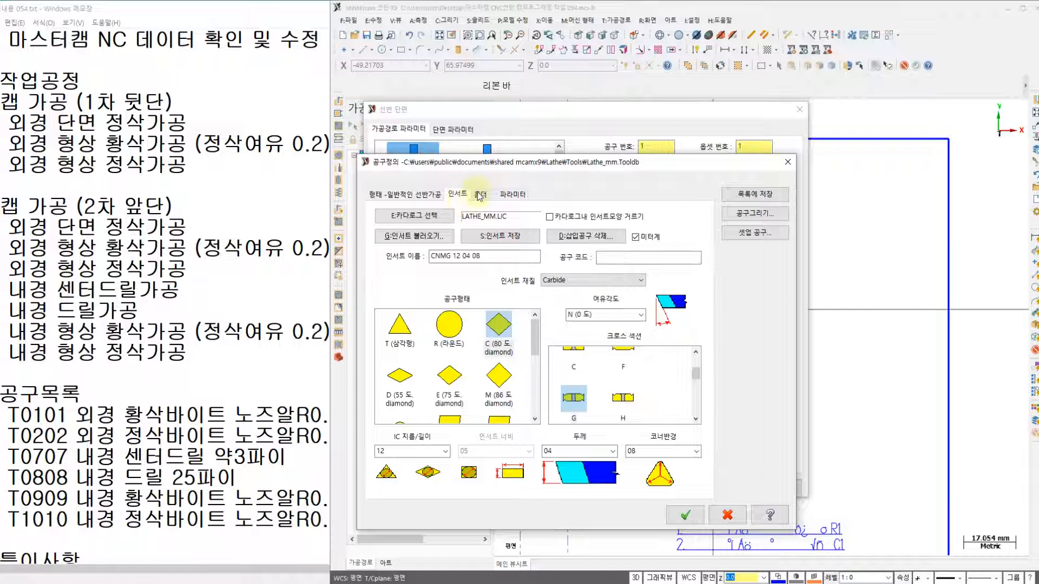
{"action": "left_click", "coordinate": [480, 196]}
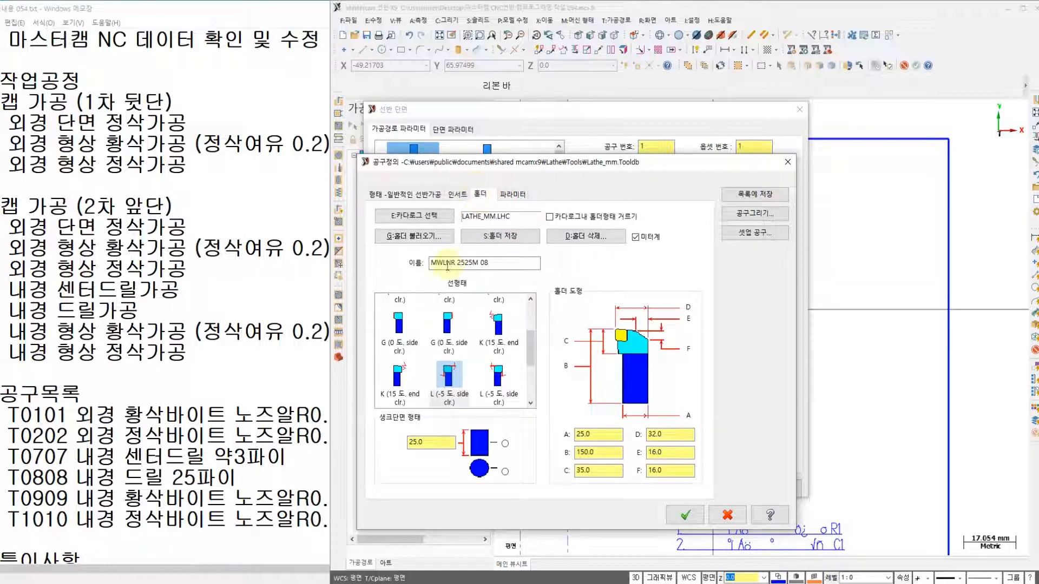
{"action": "left_click", "coordinate": [436, 238]}
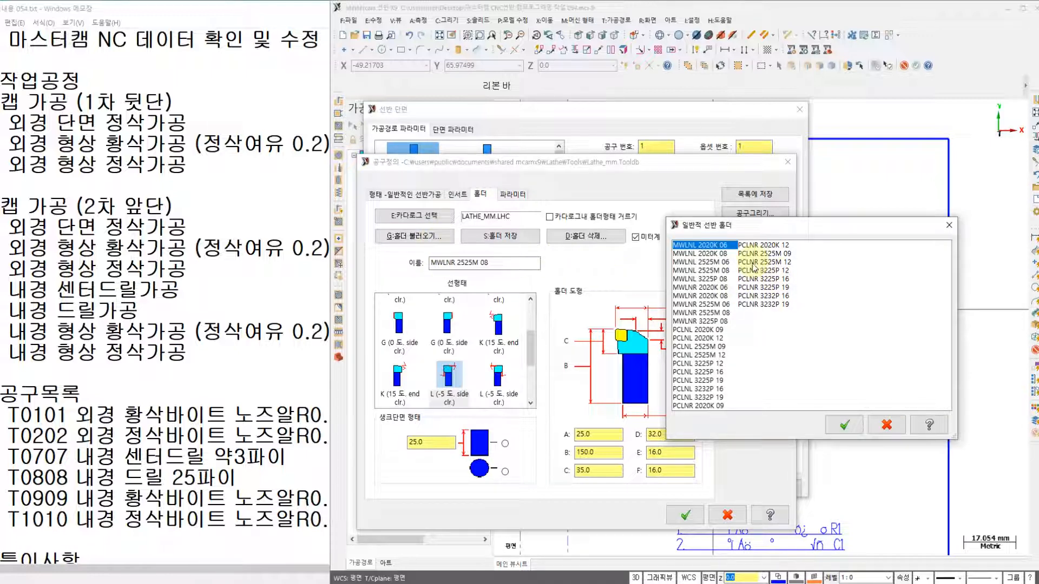
{"action": "left_click", "coordinate": [768, 261]}
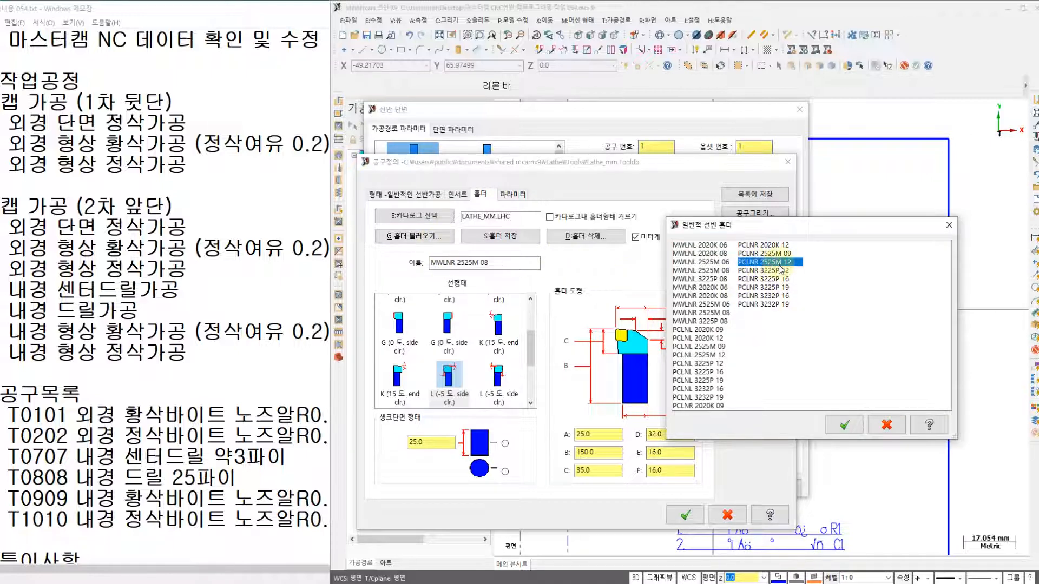
{"action": "left_click", "coordinate": [843, 425]}
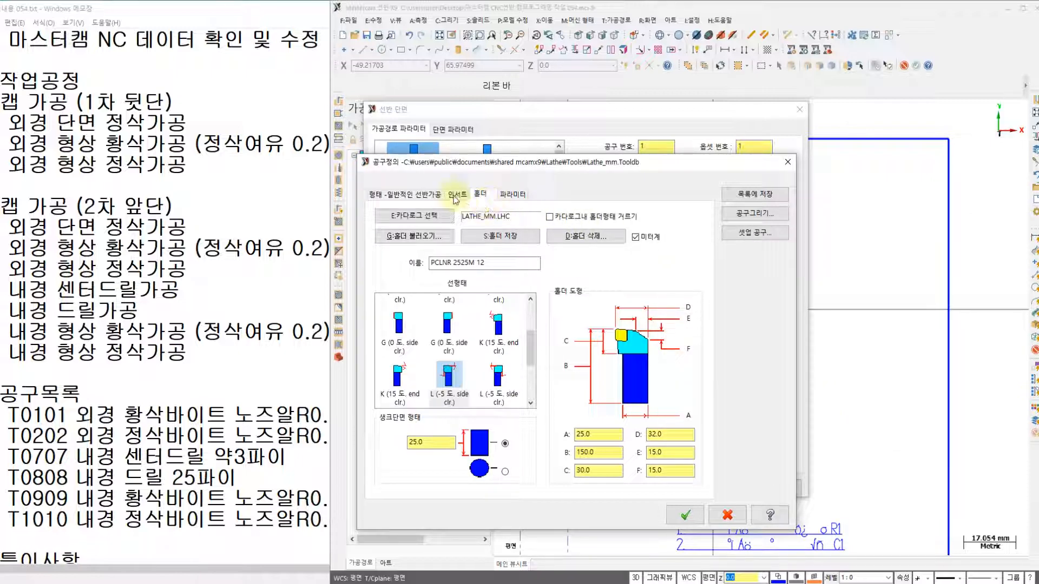
Check that T0101's insert definition matches its holder, and accept the tool definition
{"action": "left_click", "coordinate": [456, 196]}
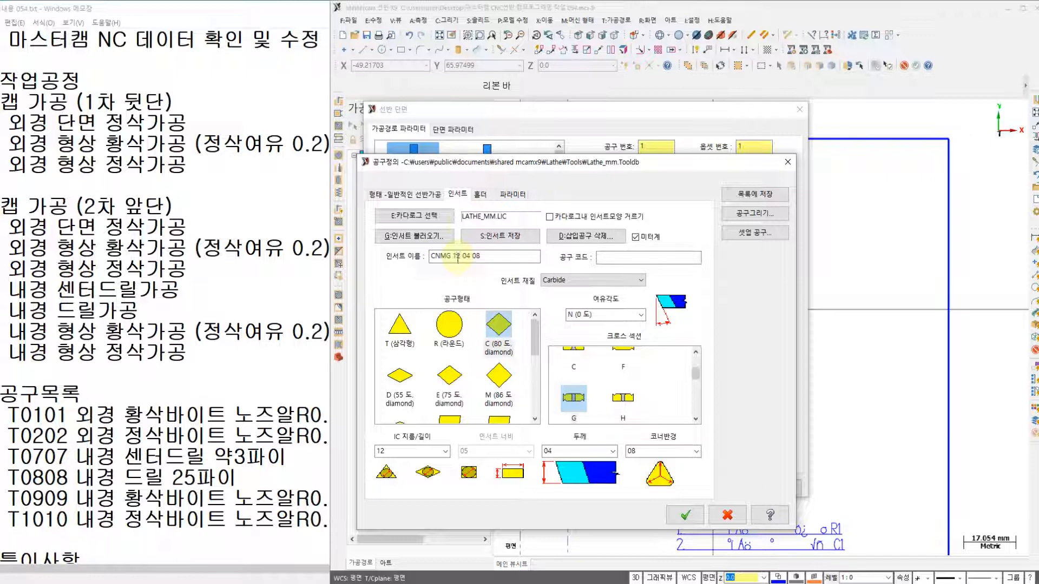
{"action": "left_click", "coordinate": [481, 196]}
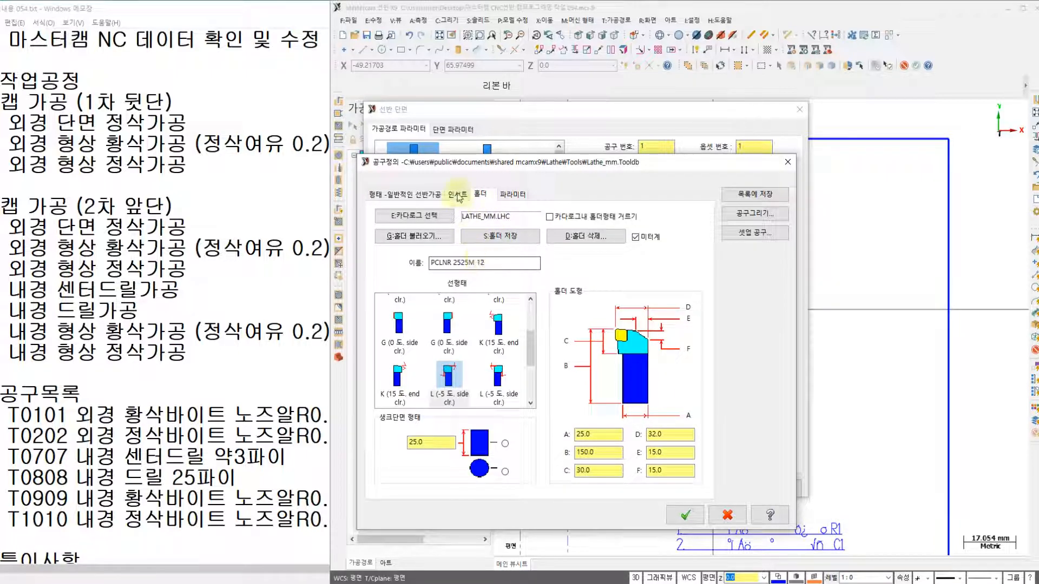
{"action": "left_click", "coordinate": [458, 196]}
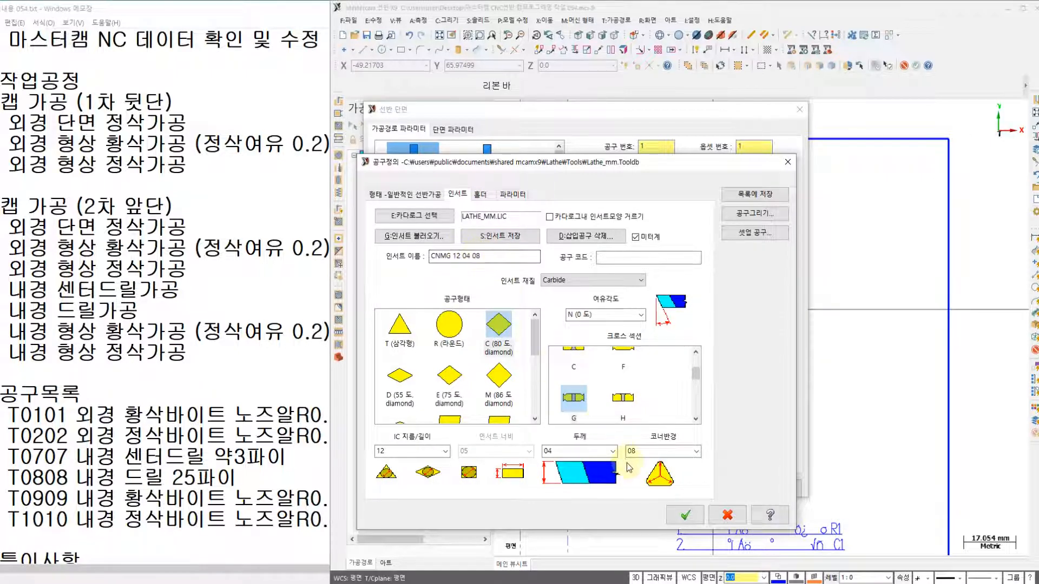
{"action": "type", "text": "-"}
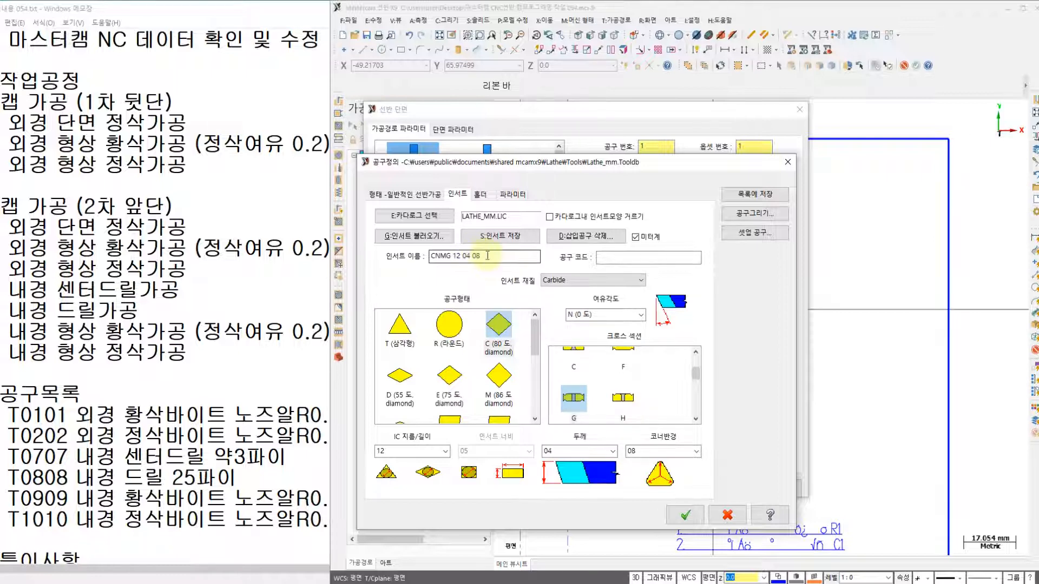
{"action": "left_click", "coordinate": [686, 515]}
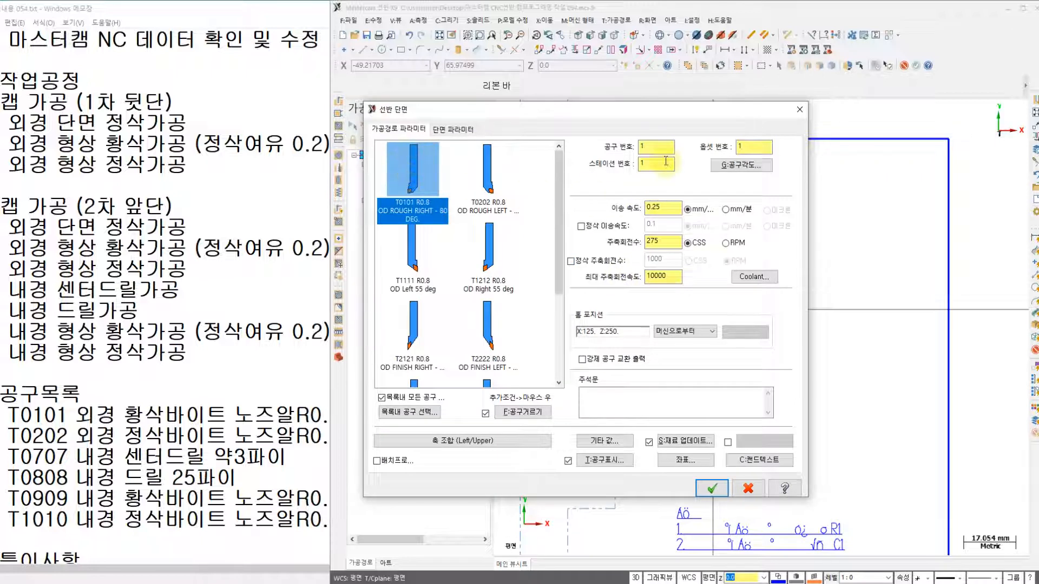
Check the facing tool, offset and feed values, and set the constant surface speed to 120 with maximum spindle speed 1200
{"action": "left_click", "coordinate": [654, 147]}
{"action": "left_click", "coordinate": [744, 147]}
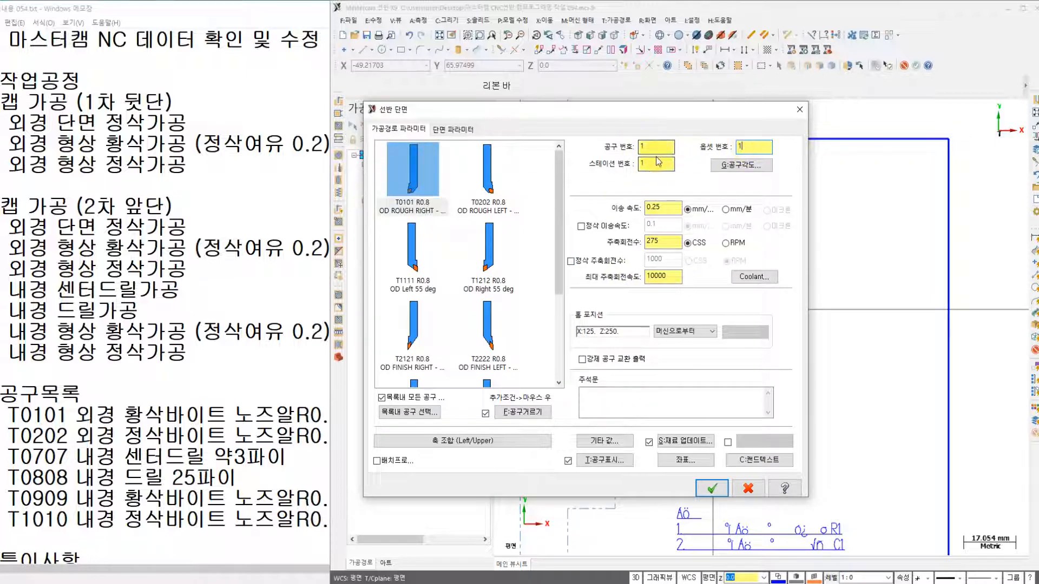
{"action": "left_click", "coordinate": [668, 207]}
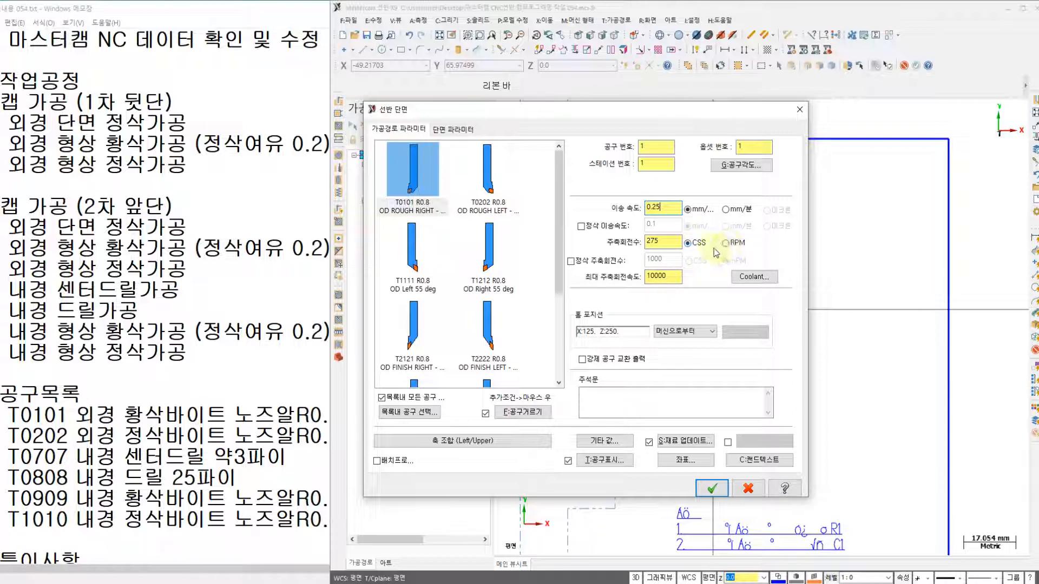
{"action": "left_click", "coordinate": [732, 243]}
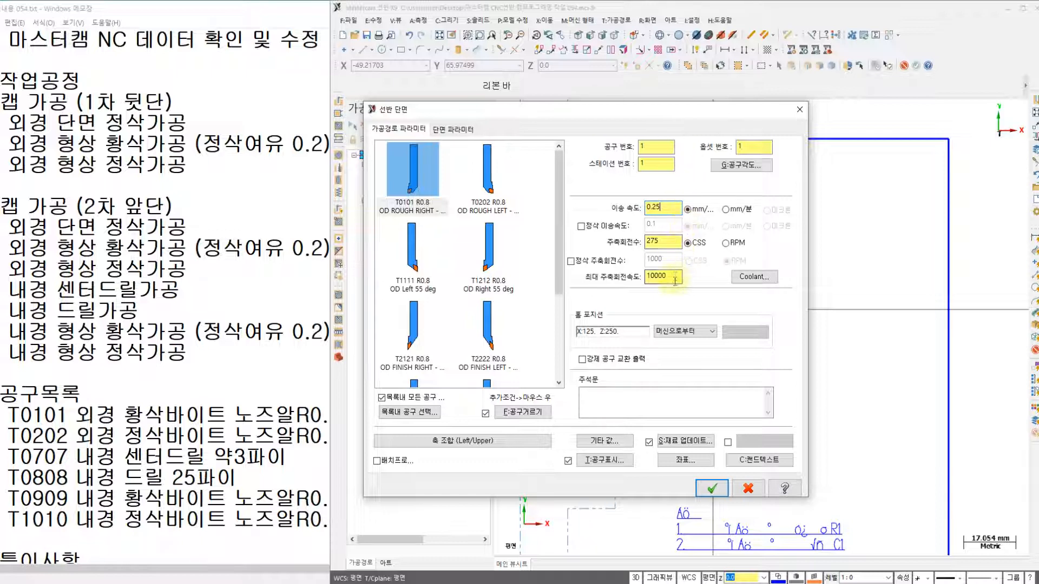
{"action": "left_click_drag", "start_coordinate": [679, 276], "coordinate": [641, 281]}
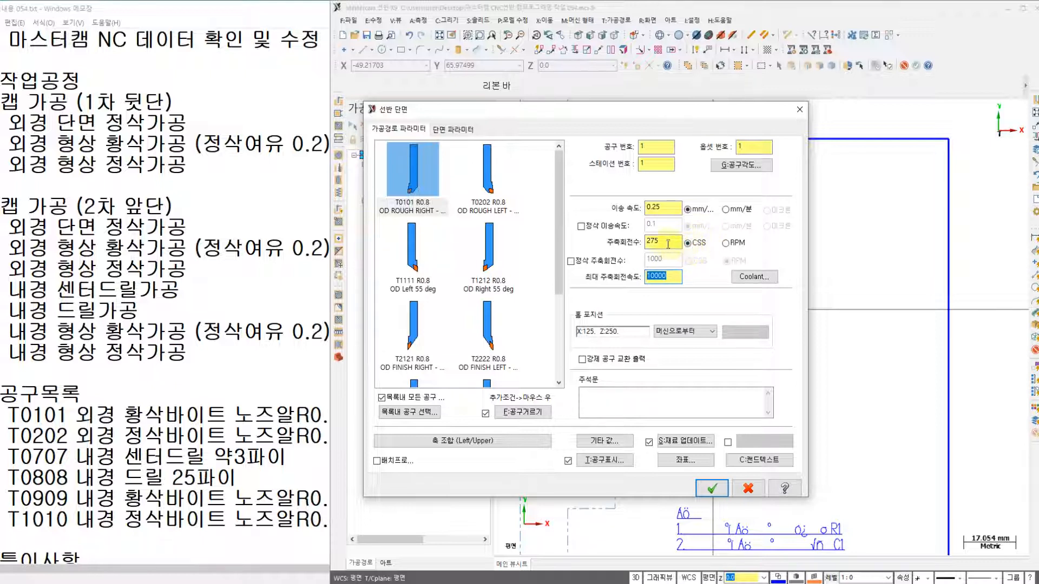
{"action": "left_click_drag", "start_coordinate": [669, 244], "coordinate": [639, 249]}
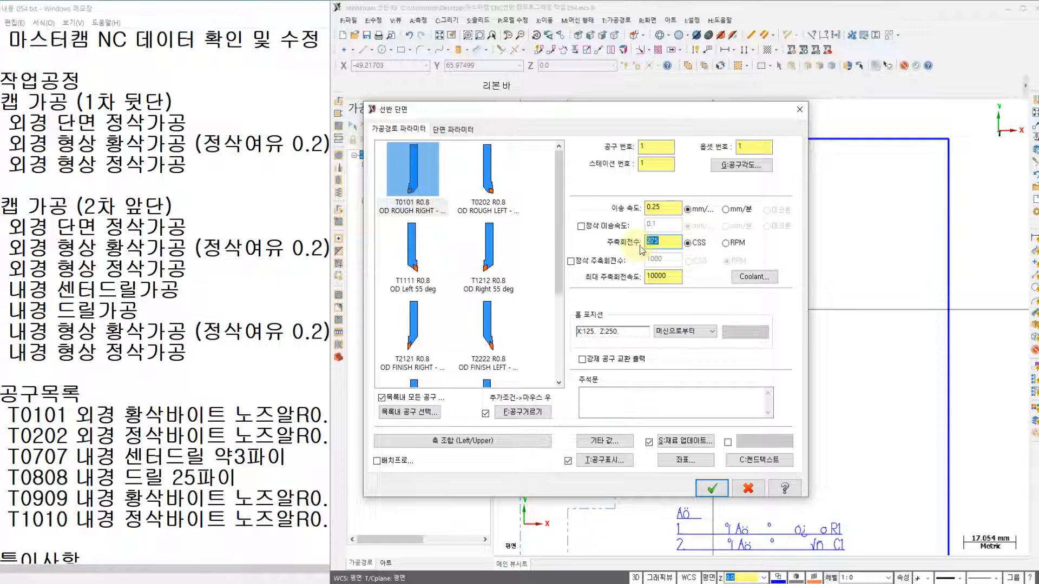
{"action": "type", "text": "120"}
{"action": "left_click_drag", "start_coordinate": [675, 275], "coordinate": [607, 277]}
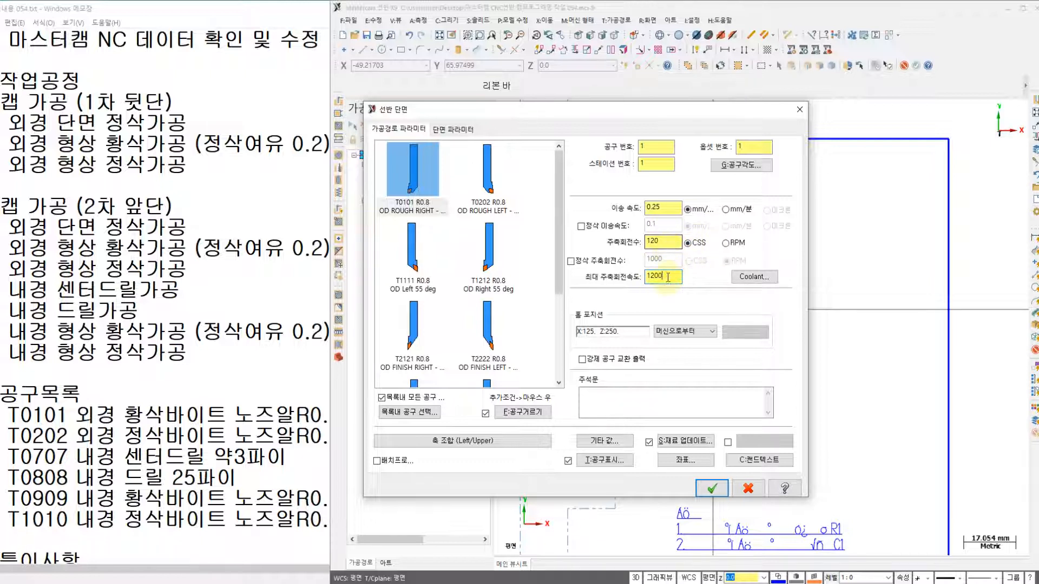
Turn Flood coolant on for the facing operation and accept the coolant settings
{"action": "left_click", "coordinate": [750, 278]}
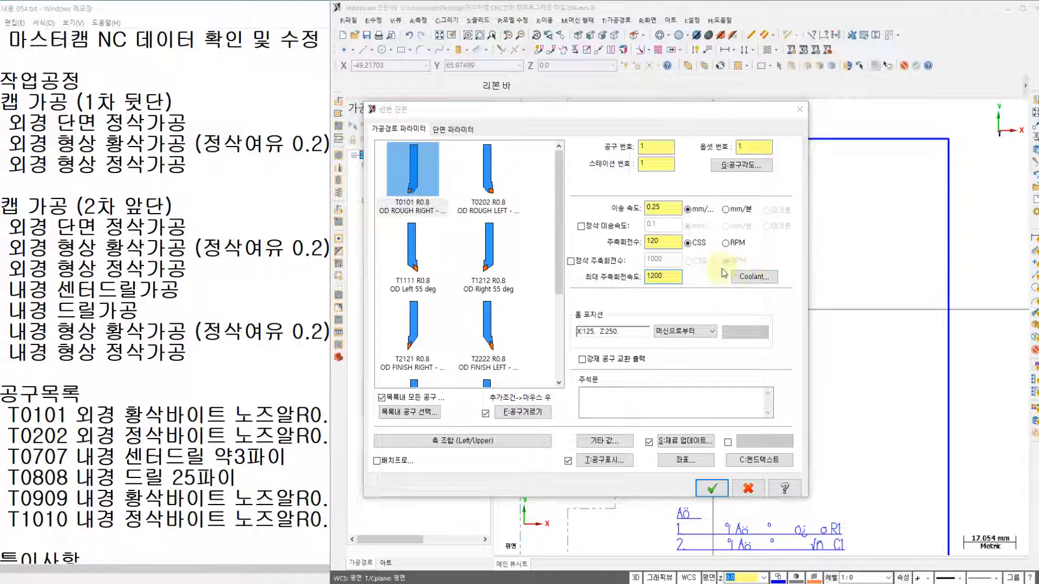
{"action": "left_click", "coordinate": [602, 234]}
{"action": "left_click", "coordinate": [602, 244]}
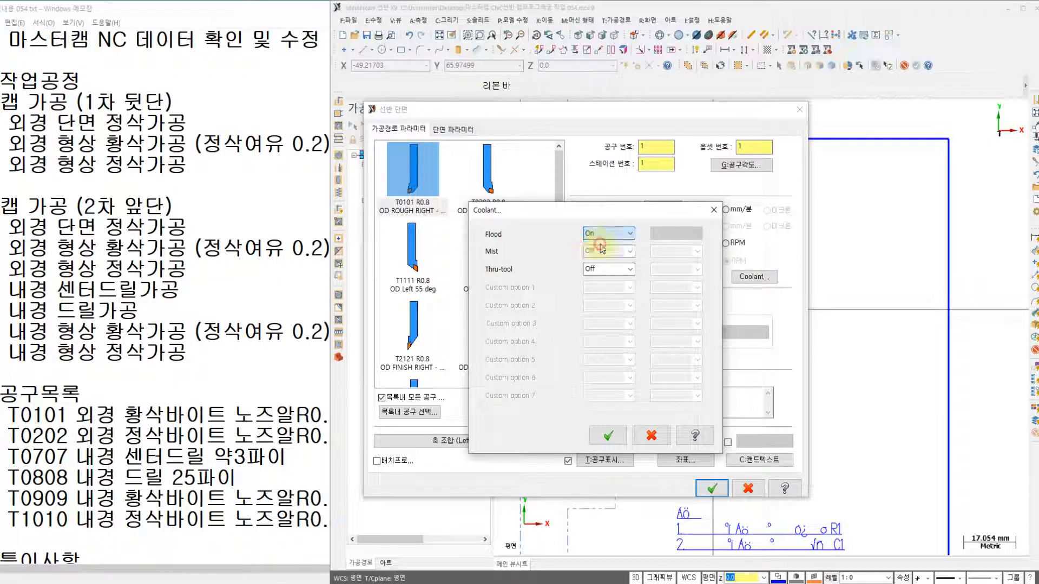
{"action": "left_click", "coordinate": [597, 436]}
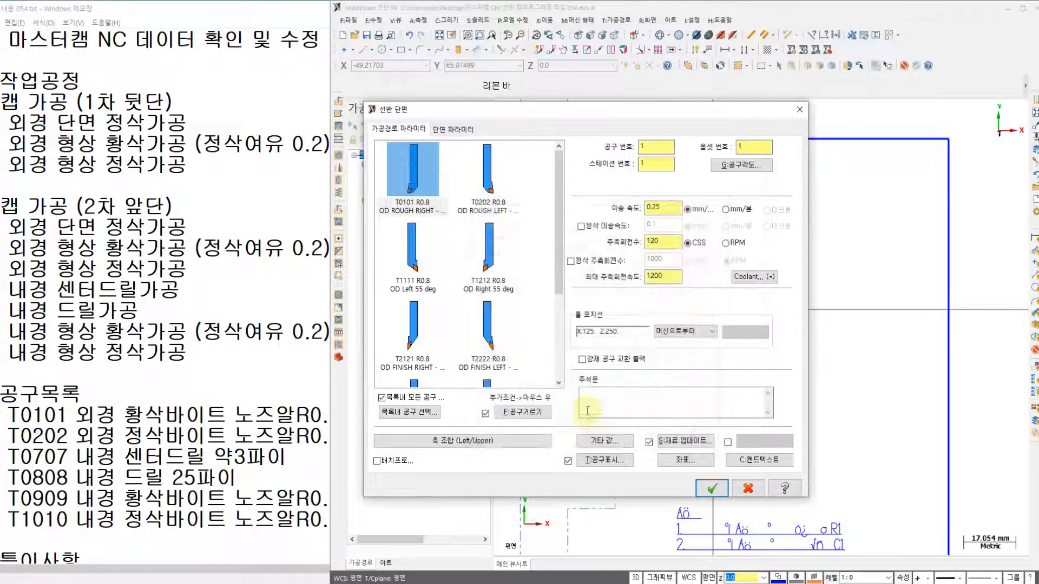
In the face parameters, set the maximum number of finish passes to 2 and the finish stepover to 1.0
{"action": "left_click", "coordinate": [450, 130]}
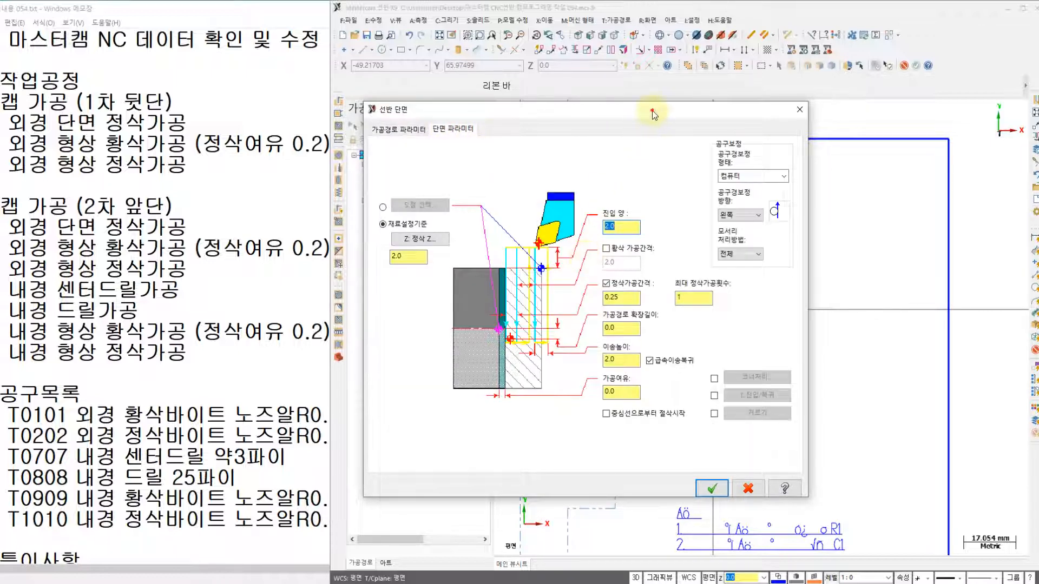
{"action": "left_click_drag", "start_coordinate": [652, 112], "coordinate": [462, 116]}
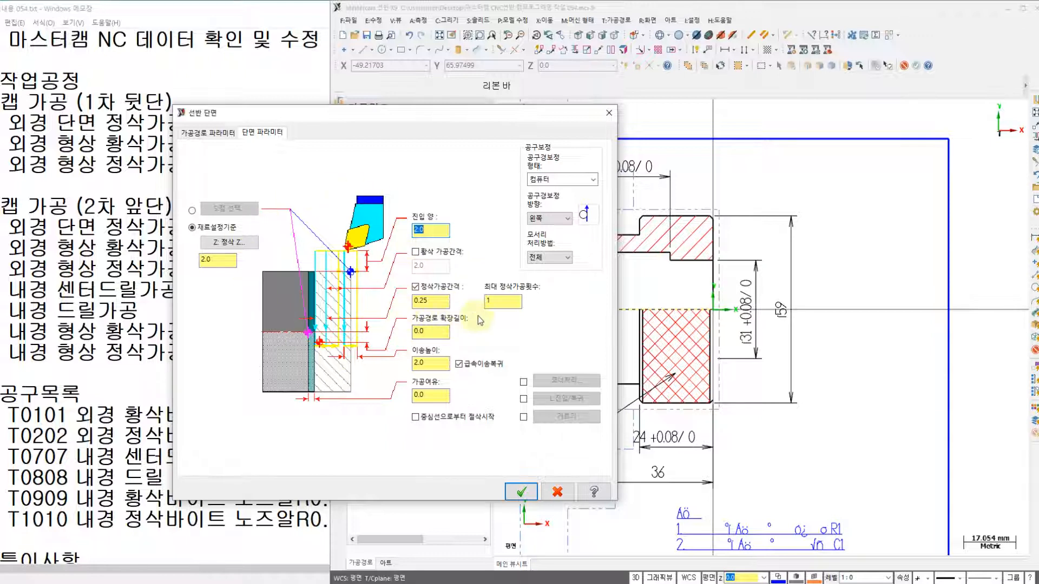
{"action": "double_click", "coordinate": [495, 301]}
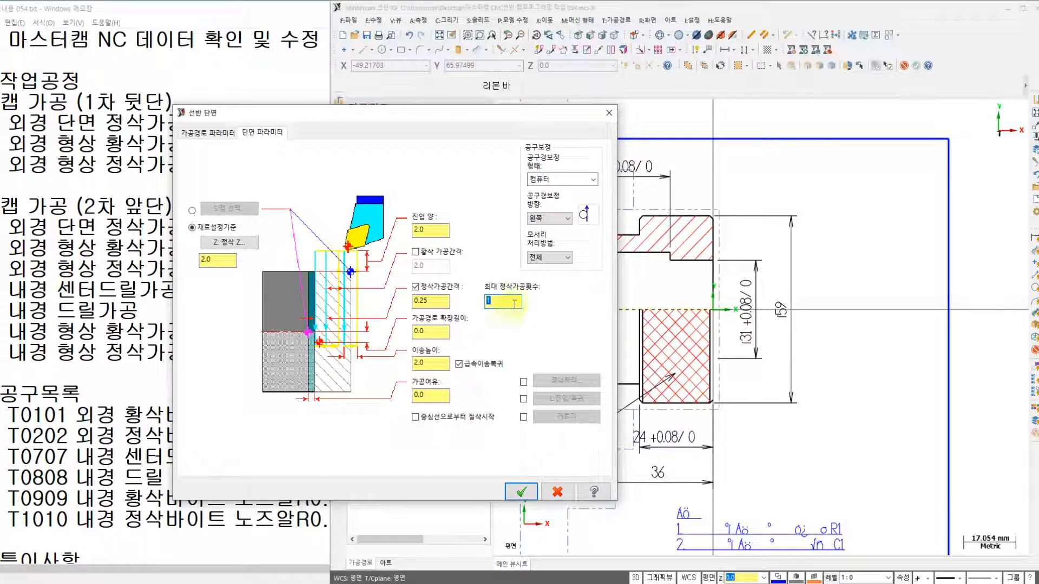
{"action": "type", "text": "2"}
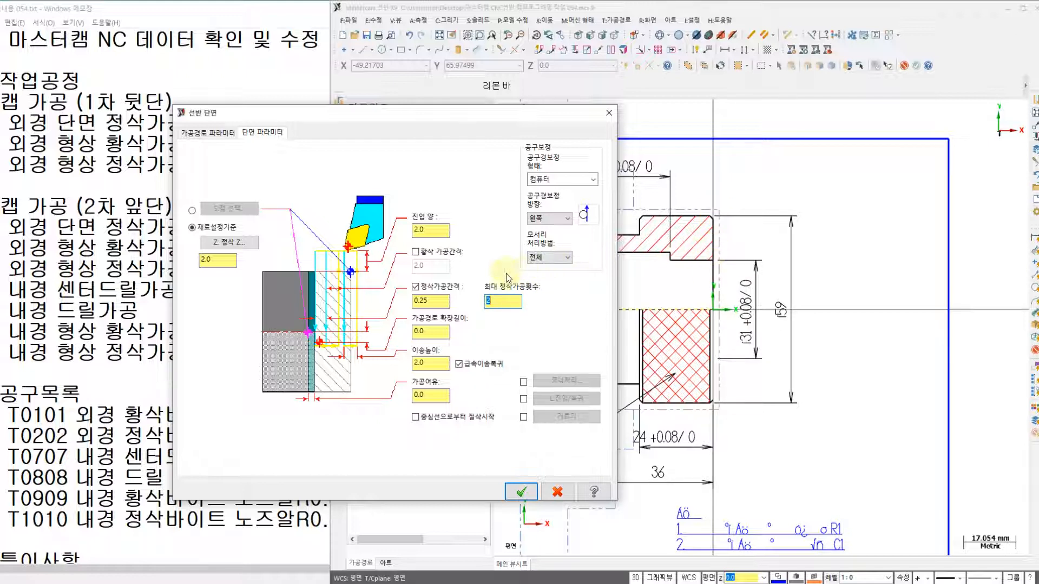
{"action": "left_click", "coordinate": [420, 300]}
{"action": "double_click", "coordinate": [422, 305]}
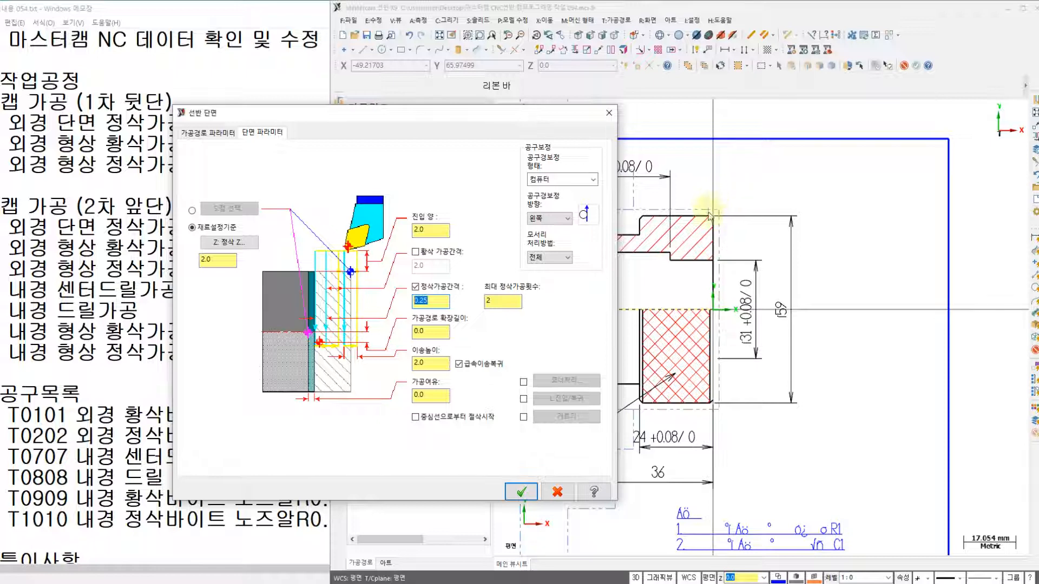
{"action": "type", "text": "1.0"}
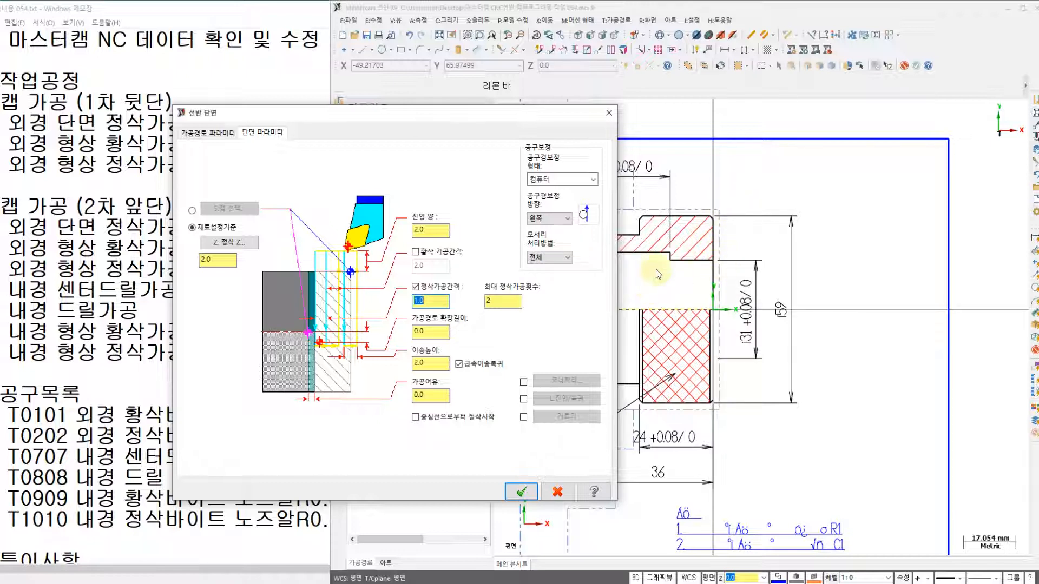
{"action": "left_click", "coordinate": [443, 303]}
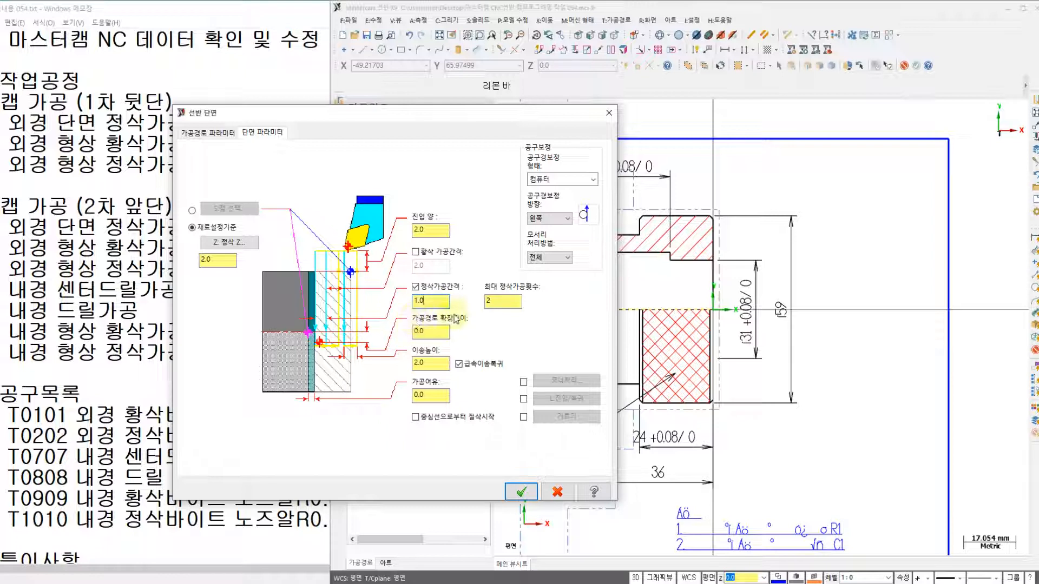
{"action": "left_click_drag", "start_coordinate": [431, 331], "coordinate": [402, 334]}
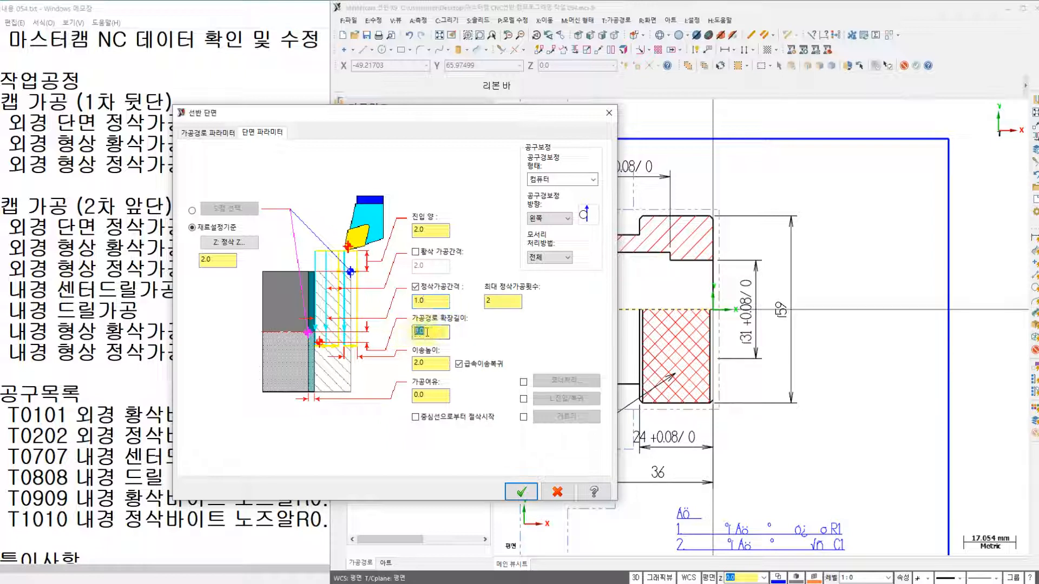
{"action": "left_click", "coordinate": [427, 332]}
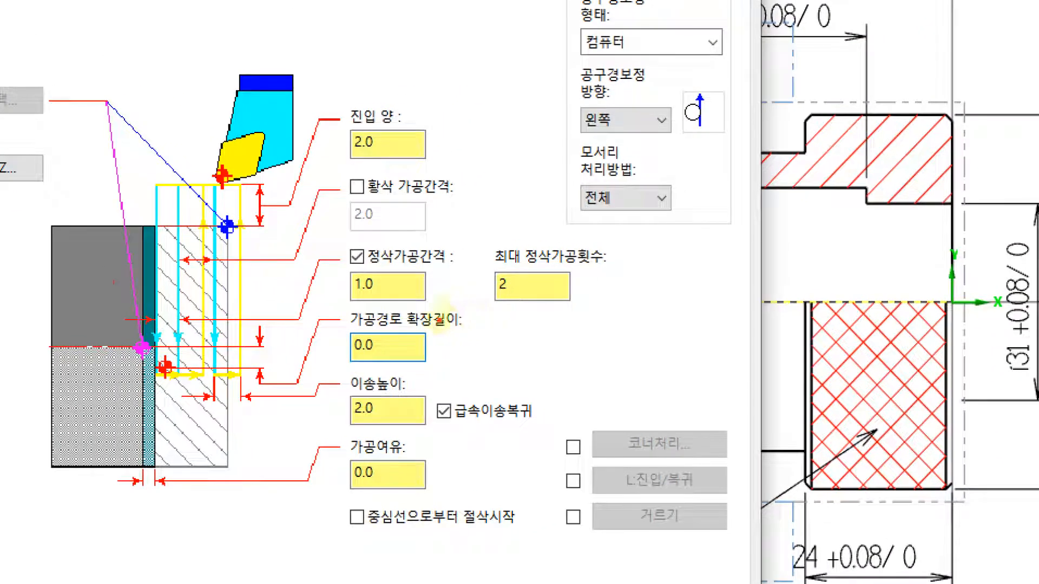
{"action": "mouse_move", "coordinate": [363, 324]}
{"action": "left_mouse_down"}
{"action": "mouse_move", "coordinate": [378, 336]}
{"action": "mouse_move", "coordinate": [482, 332]}
{"action": "mouse_move", "coordinate": [403, 302]}
{"action": "mouse_move", "coordinate": [338, 310]}
{"action": "left_mouse_up"}
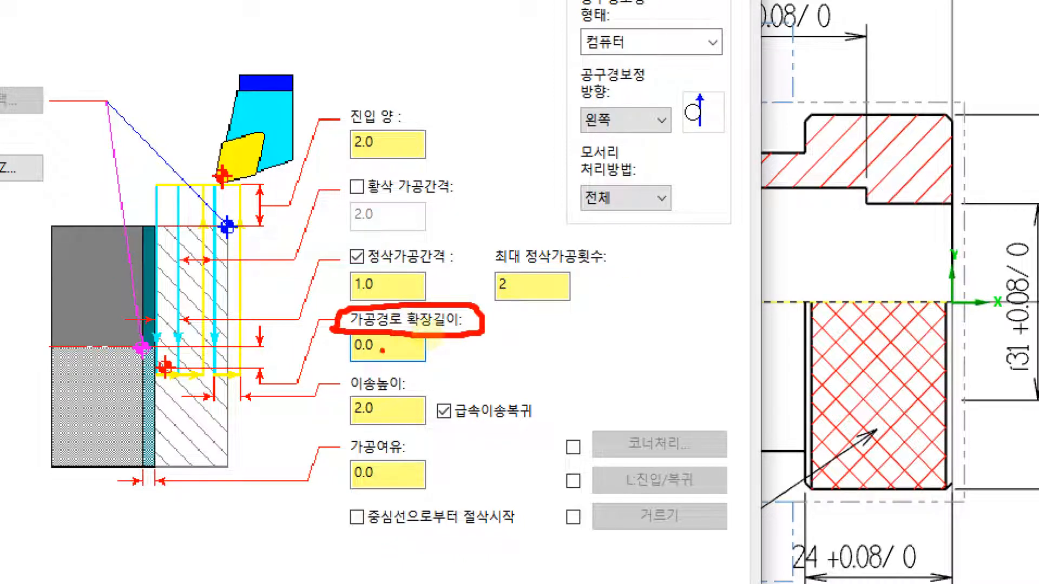
{"action": "mouse_move", "coordinate": [385, 349]}
{"action": "left_mouse_down"}
{"action": "mouse_move", "coordinate": [344, 361]}
{"action": "mouse_move", "coordinate": [385, 338]}
{"action": "mouse_move", "coordinate": [384, 362]}
{"action": "left_mouse_up"}
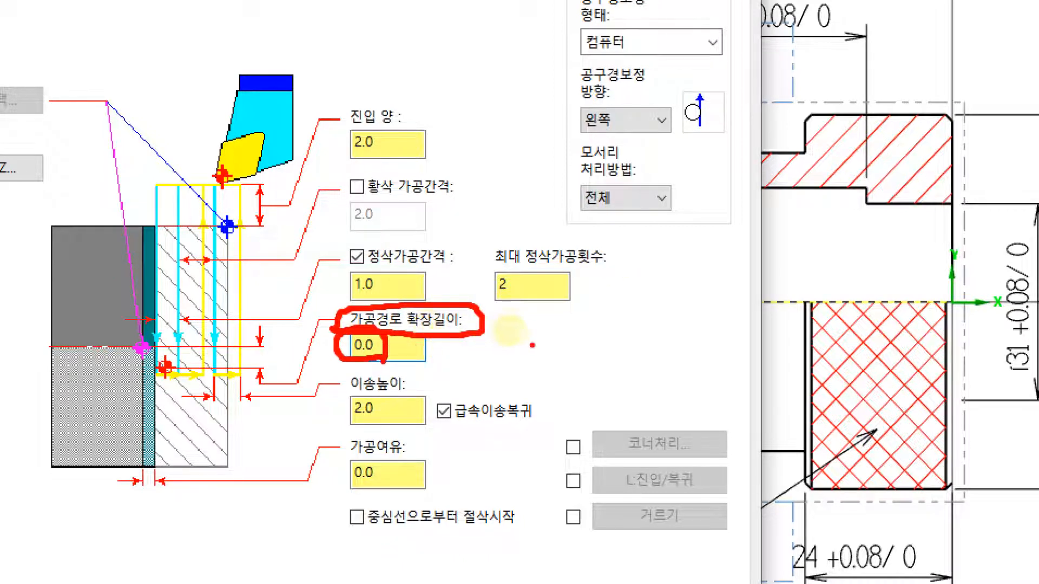
{"action": "mouse_move", "coordinate": [548, 314]}
{"action": "left_mouse_down"}
{"action": "mouse_move", "coordinate": [528, 359]}
{"action": "mouse_move", "coordinate": [547, 389]}
{"action": "mouse_move", "coordinate": [598, 338]}
{"action": "left_mouse_up"}
{"action": "mouse_move", "coordinate": [512, 381]}
{"action": "left_mouse_down"}
{"action": "mouse_move", "coordinate": [514, 366]}
{"action": "mouse_move", "coordinate": [538, 386]}
{"action": "mouse_move", "coordinate": [519, 398]}
{"action": "left_mouse_up"}
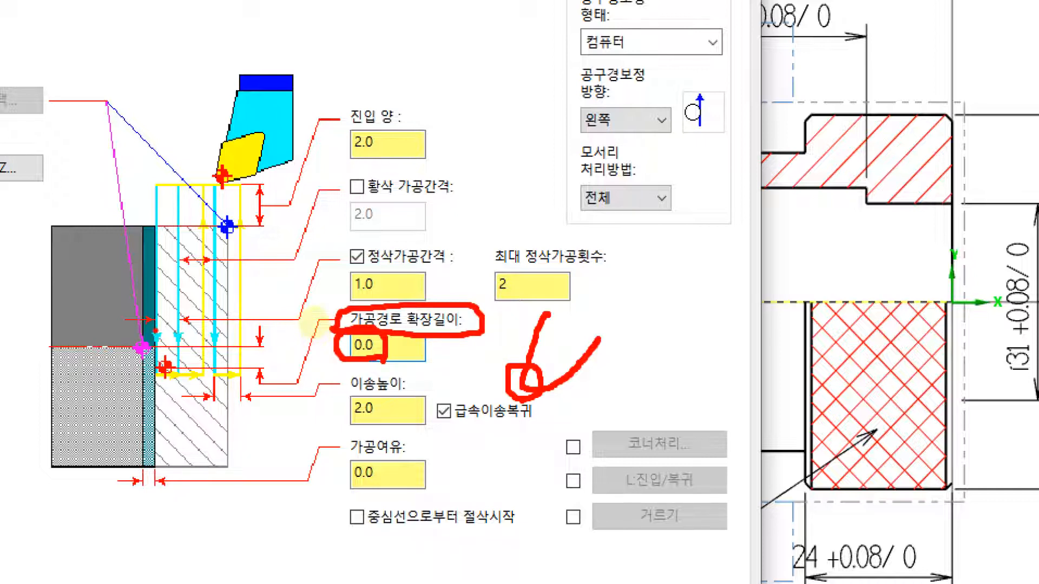
{"action": "mouse_move", "coordinate": [165, 354]}
{"action": "left_mouse_down"}
{"action": "mouse_move", "coordinate": [152, 358]}
{"action": "mouse_move", "coordinate": [136, 339]}
{"action": "left_mouse_up"}
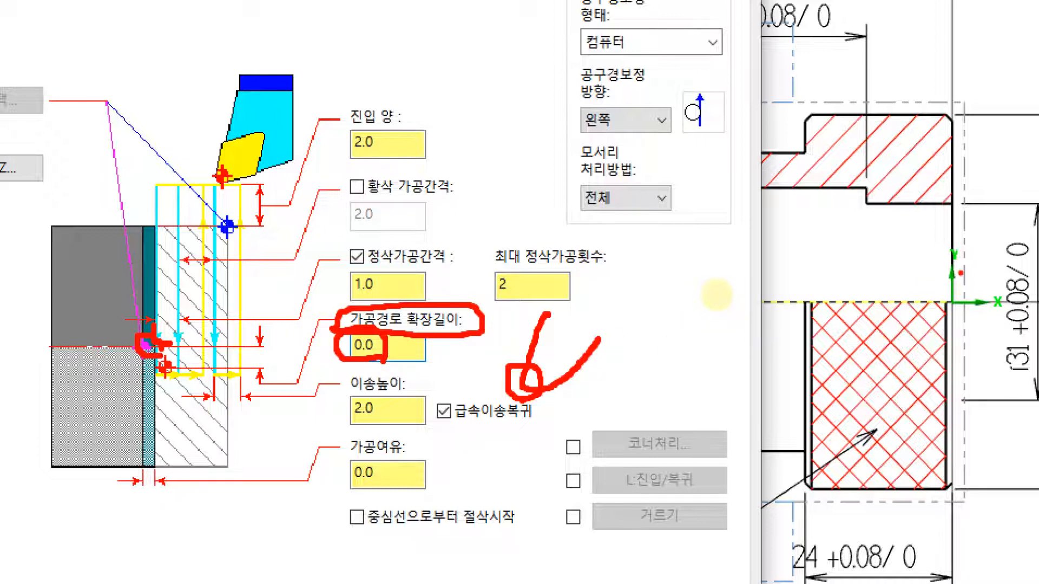
{"action": "mouse_move", "coordinate": [960, 274]}
{"action": "left_mouse_down"}
{"action": "mouse_move", "coordinate": [974, 295]}
{"action": "mouse_move", "coordinate": [964, 345]}
{"action": "mouse_move", "coordinate": [932, 309]}
{"action": "mouse_move", "coordinate": [958, 271]}
{"action": "mouse_move", "coordinate": [994, 325]}
{"action": "left_mouse_up"}
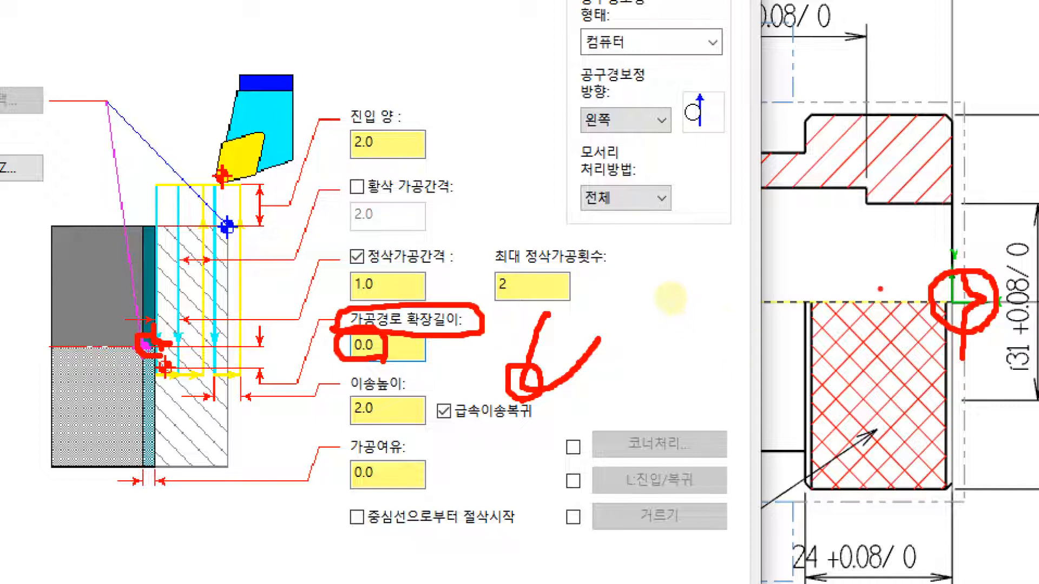
{"action": "left_click_drag", "start_coordinate": [835, 230], "coordinate": [868, 289]}
{"action": "mouse_move", "coordinate": [878, 238]}
{"action": "left_mouse_down"}
{"action": "mouse_move", "coordinate": [845, 284]}
{"action": "mouse_move", "coordinate": [905, 263]}
{"action": "mouse_move", "coordinate": [922, 289]}
{"action": "left_mouse_up"}
{"action": "mouse_move", "coordinate": [823, 282]}
{"action": "left_mouse_down"}
{"action": "mouse_move", "coordinate": [930, 303]}
{"action": "mouse_move", "coordinate": [958, 263]}
{"action": "left_mouse_up"}
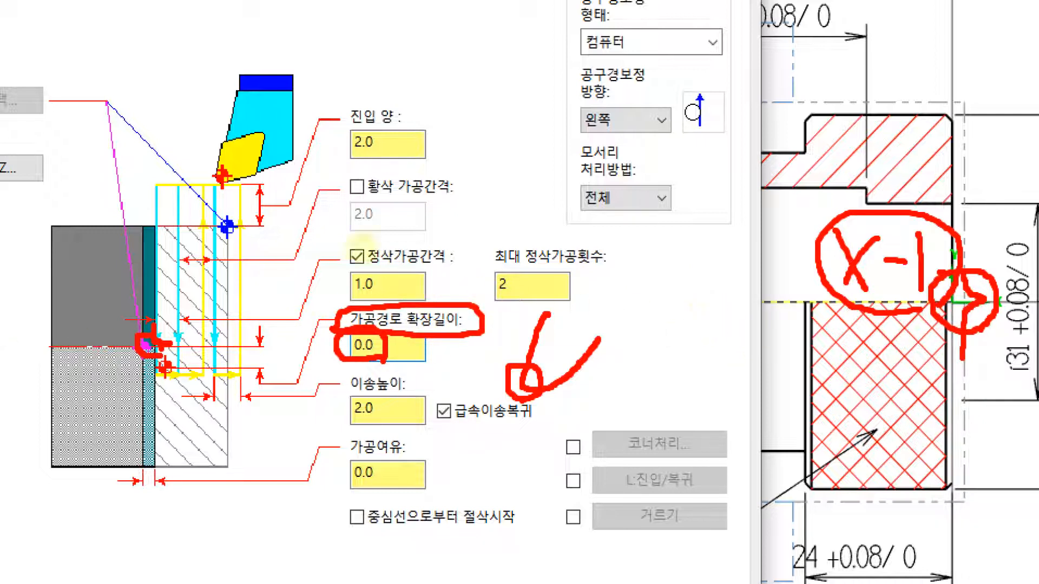
{"action": "mouse_move", "coordinate": [189, 156]}
{"action": "left_mouse_down"}
{"action": "mouse_move", "coordinate": [216, 192]}
{"action": "mouse_move", "coordinate": [235, 162]}
{"action": "mouse_move", "coordinate": [176, 165]}
{"action": "left_mouse_up"}
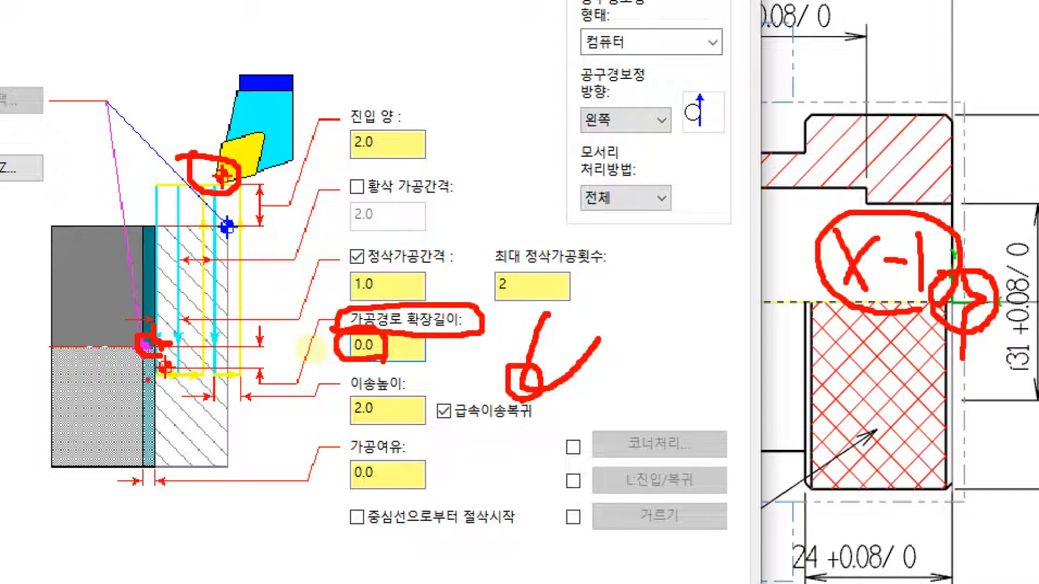
{"action": "mouse_move", "coordinate": [349, 344]}
{"action": "left_mouse_down"}
{"action": "mouse_move", "coordinate": [273, 385]}
{"action": "mouse_move", "coordinate": [311, 390]}
{"action": "left_mouse_up"}
{"action": "mouse_move", "coordinate": [246, 392]}
{"action": "left_mouse_down"}
{"action": "mouse_move", "coordinate": [252, 452]}
{"action": "mouse_move", "coordinate": [270, 378]}
{"action": "mouse_move", "coordinate": [277, 449]}
{"action": "left_mouse_up"}
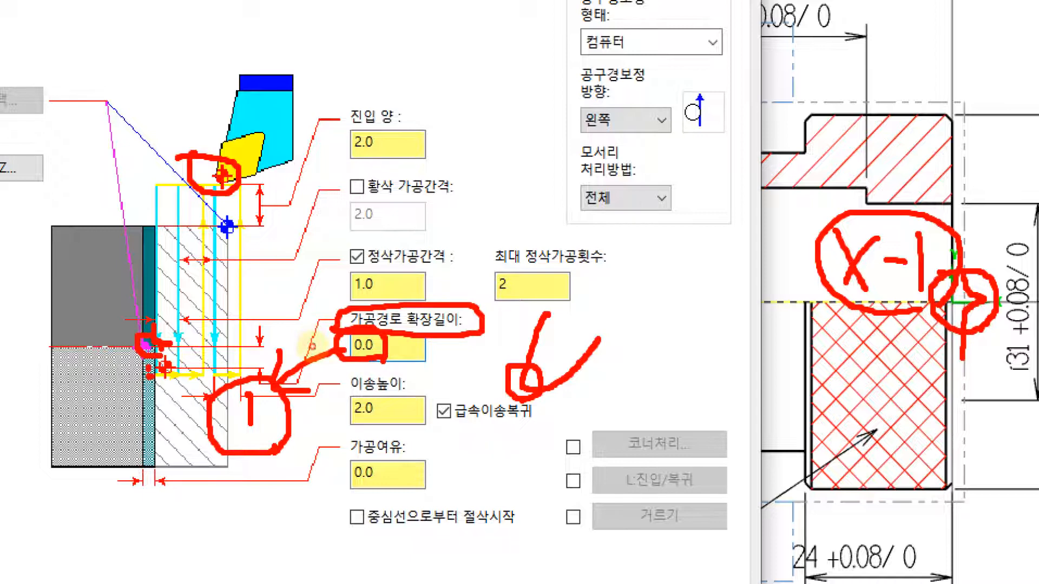
{"action": "left_click_drag", "start_coordinate": [157, 372], "coordinate": [192, 373]}
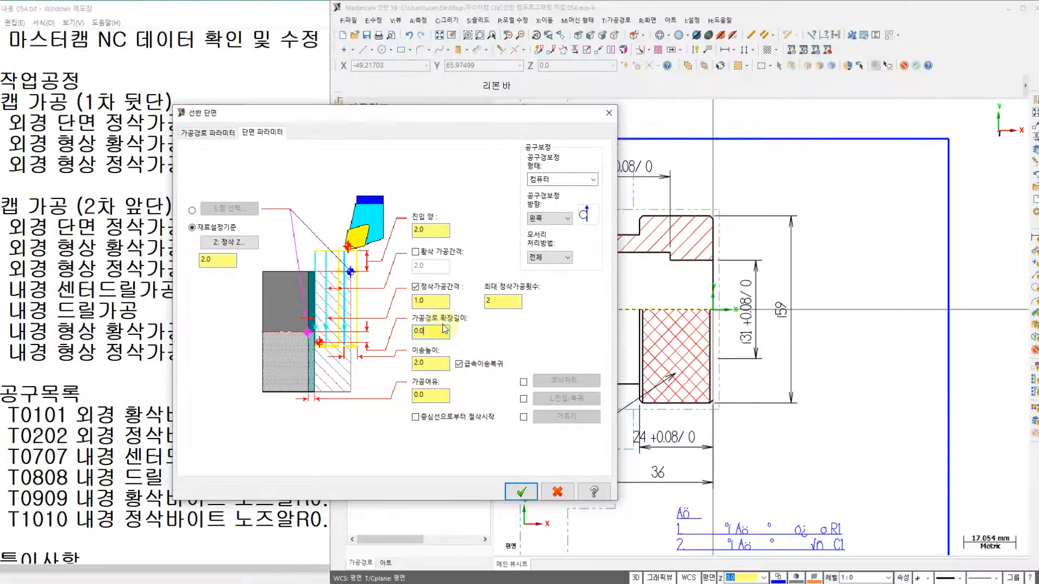
Set the face toolpath extension length to 1.0 and the finish Z to 0.0, and accept the facing parameters
{"action": "left_click_drag", "start_coordinate": [434, 332], "coordinate": [379, 339]}
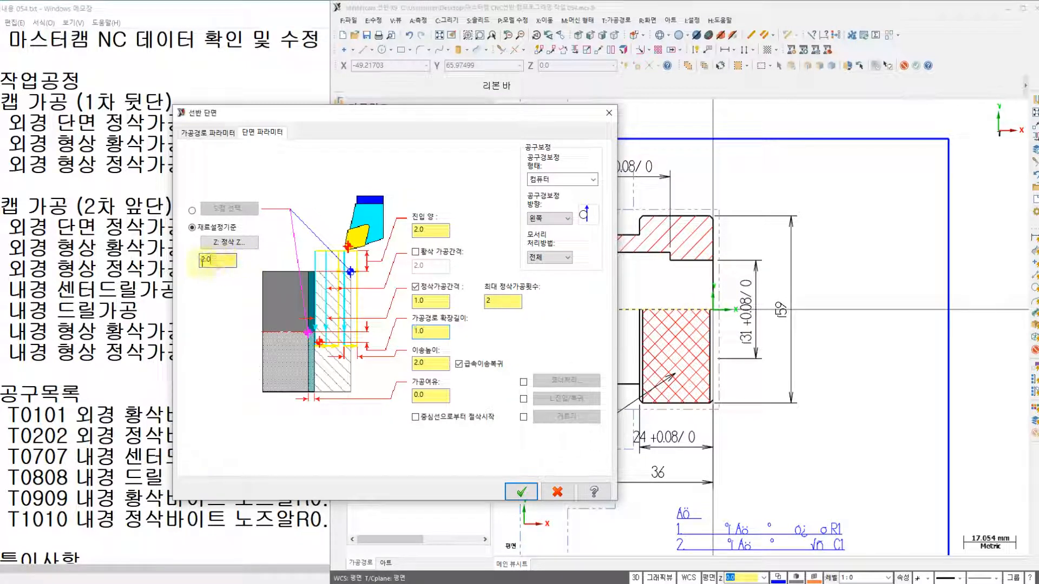
{"action": "double_click", "coordinate": [231, 262]}
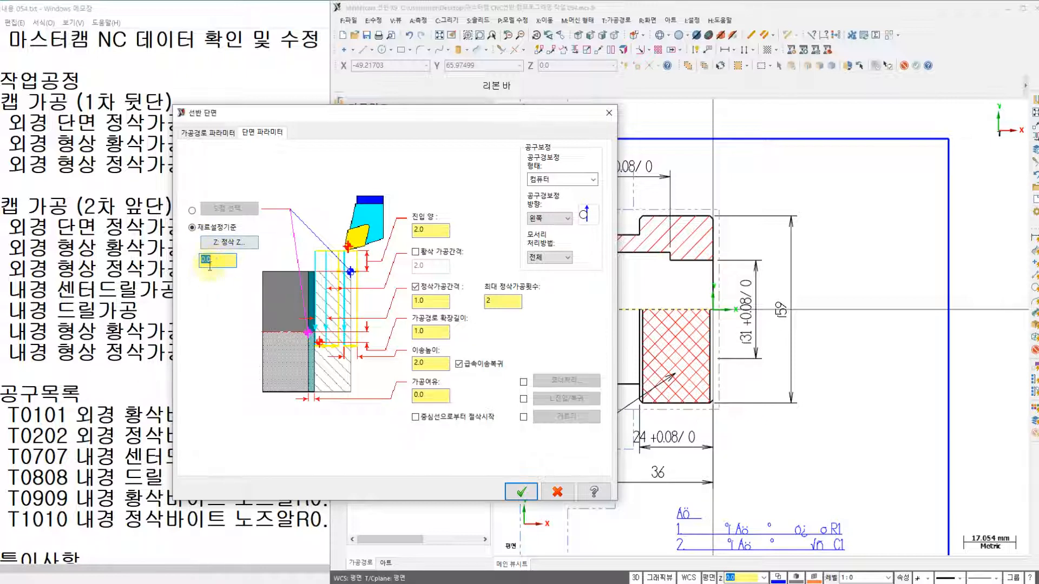
{"action": "left_click", "coordinate": [521, 491]}
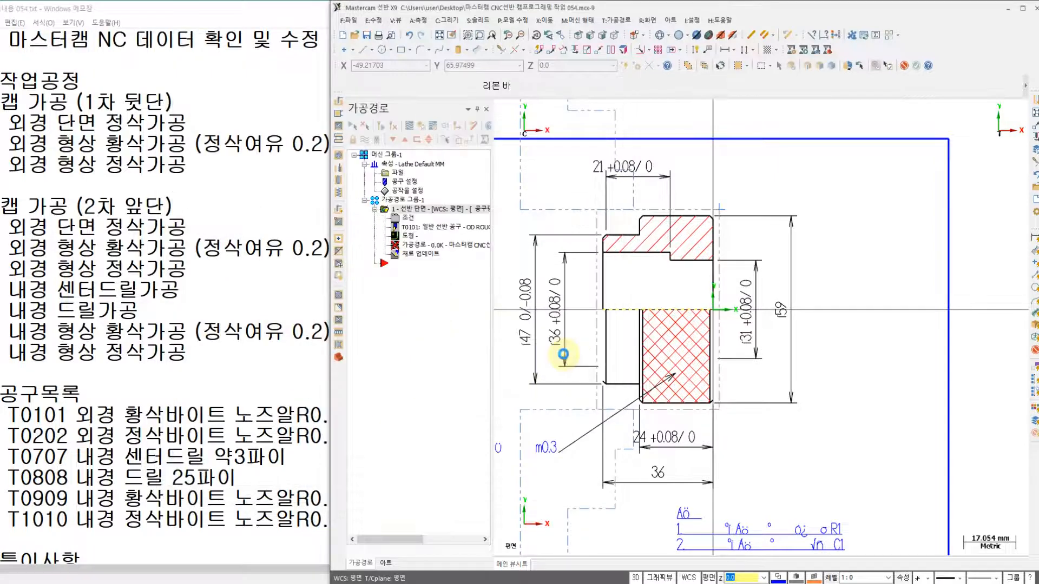
Backplot the facing toolpath to check how the tool cuts the front face past the centreline, and close the backplot
{"action": "scroll", "coordinate": [693, 277], "scroll_direction": "up", "scroll_amount": 2}
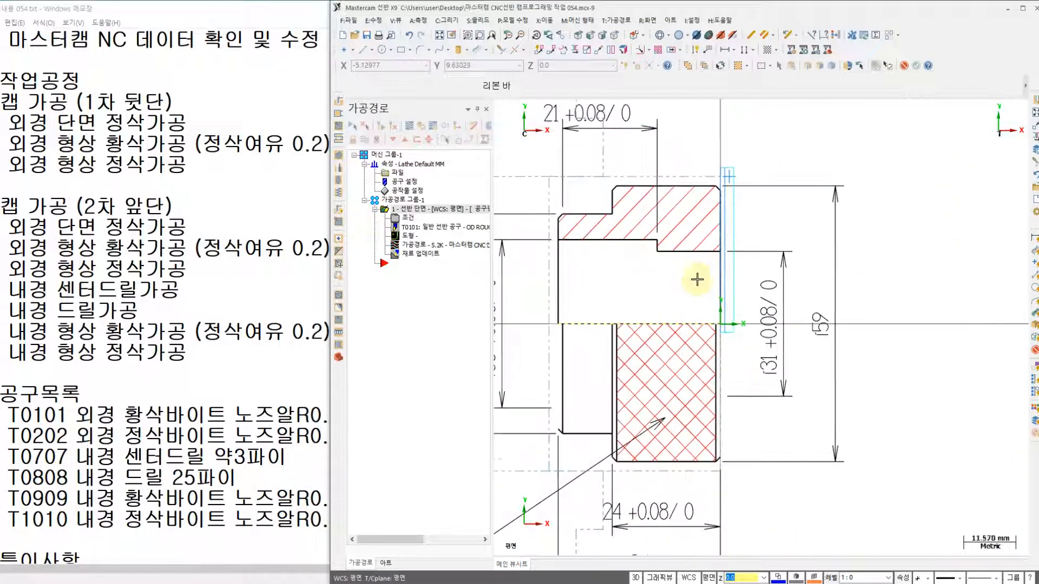
{"action": "left_click", "coordinate": [407, 244]}
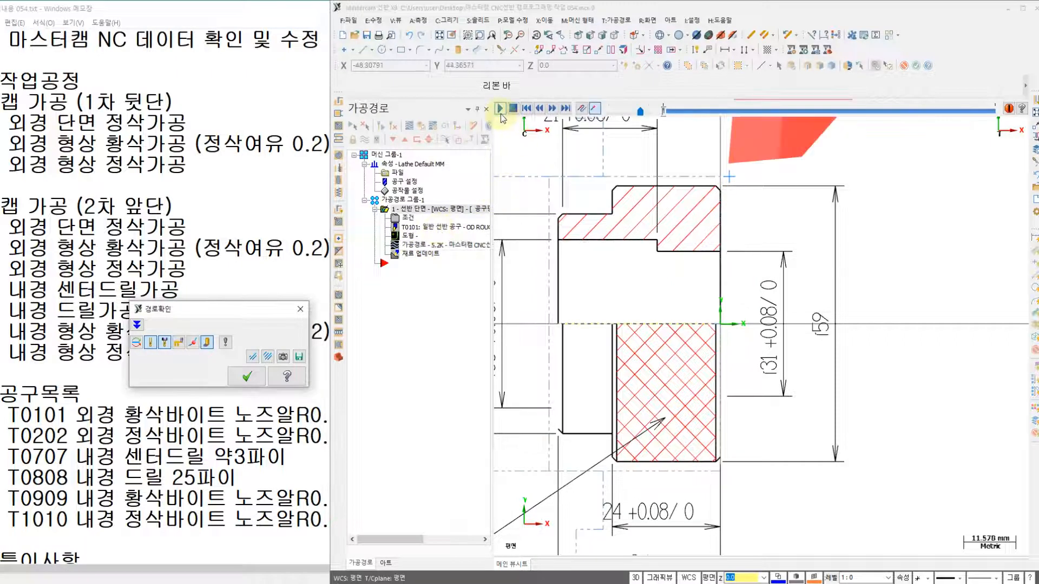
{"action": "left_click", "coordinate": [501, 109]}
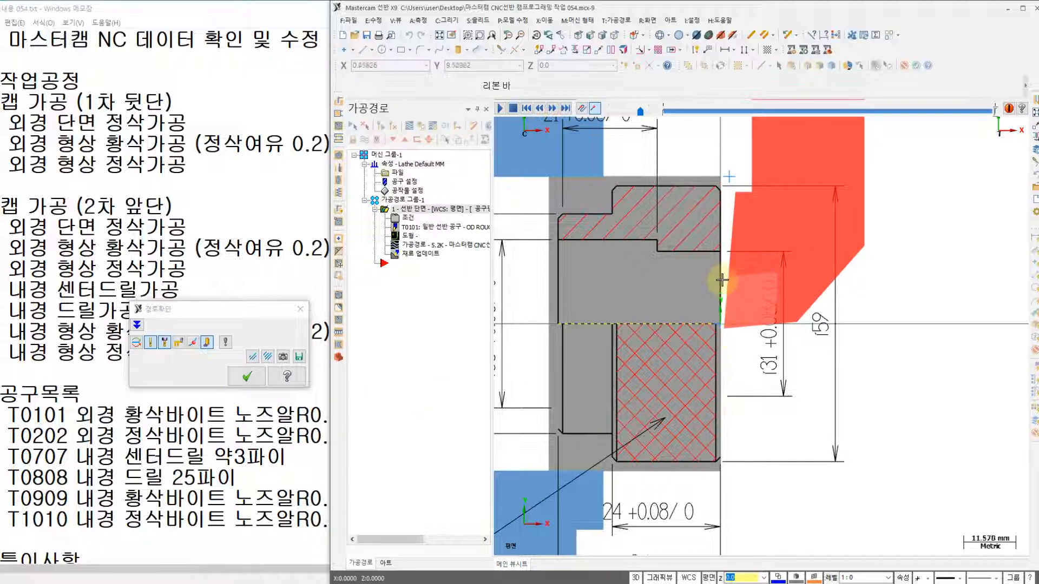
{"action": "scroll", "coordinate": [727, 329], "scroll_direction": "up", "scroll_amount": 1}
{"action": "scroll", "coordinate": [717, 331], "scroll_direction": "down", "scroll_amount": 2}
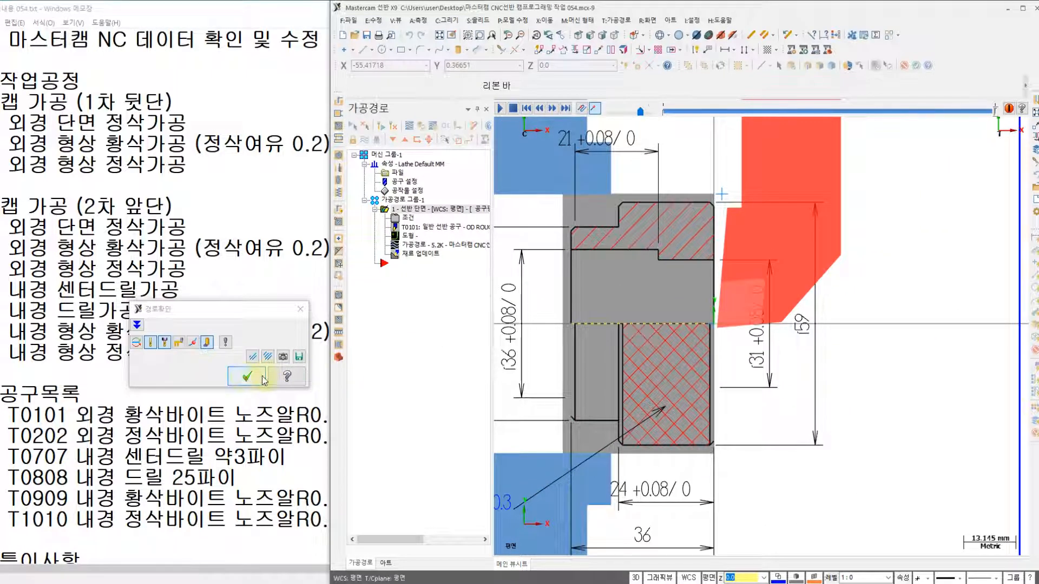
{"action": "left_click", "coordinate": [337, 362]}
{"action": "scroll", "coordinate": [758, 318], "scroll_direction": "down", "scroll_amount": 2}
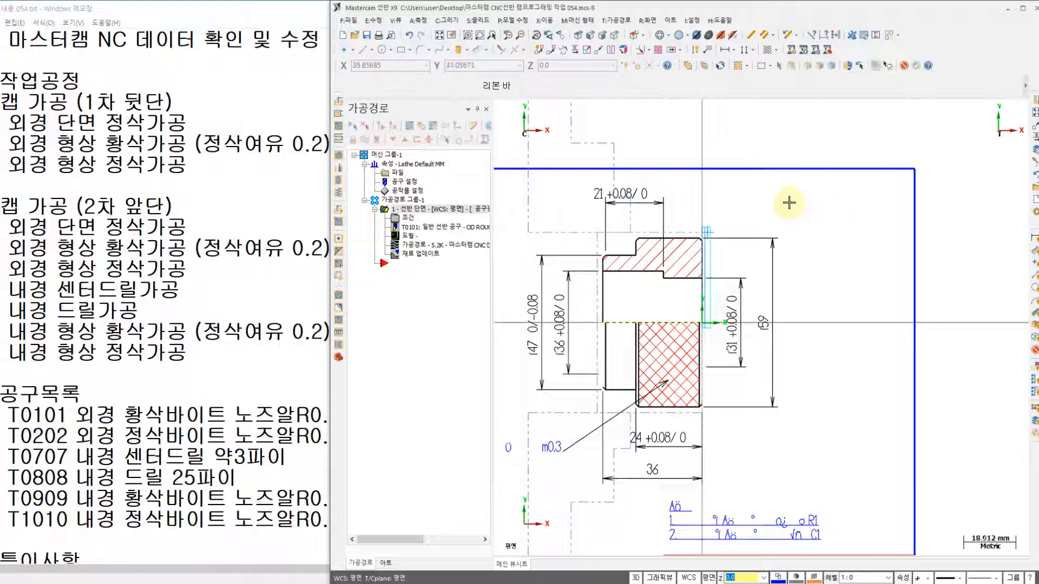
In the system configuration colours, set the background gradient start colour to light grey, colour 7
{"action": "scroll", "coordinate": [698, 291], "scroll_direction": "up", "scroll_amount": 3}
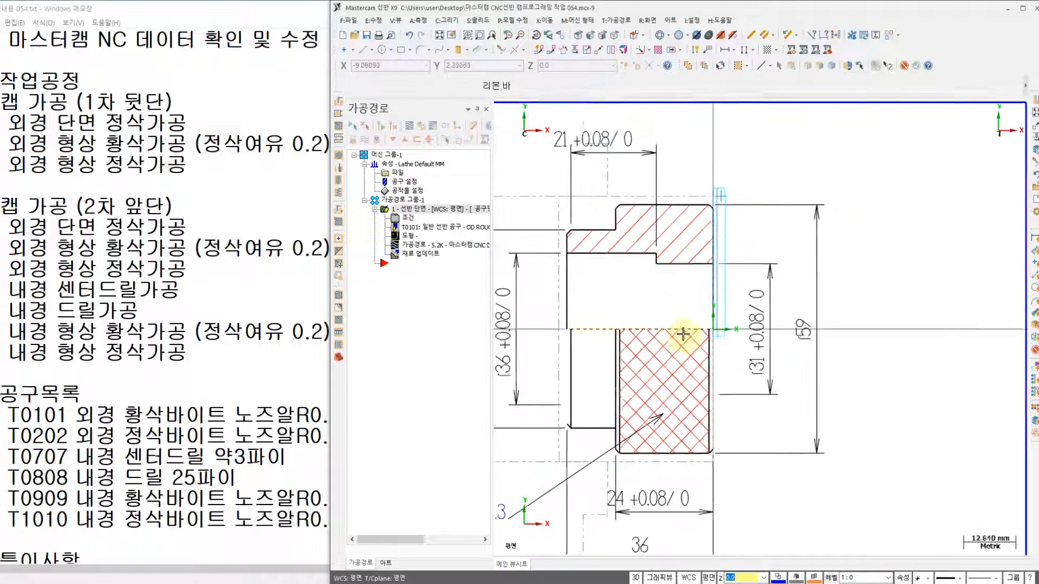
{"action": "scroll", "coordinate": [736, 225], "scroll_direction": "down", "scroll_amount": 1}
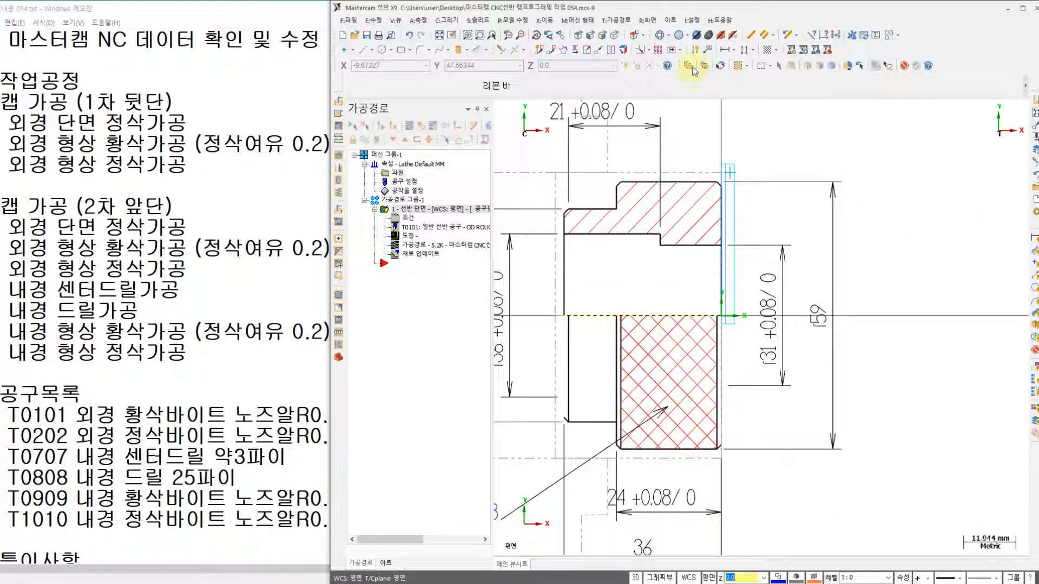
{"action": "left_click", "coordinate": [694, 20]}
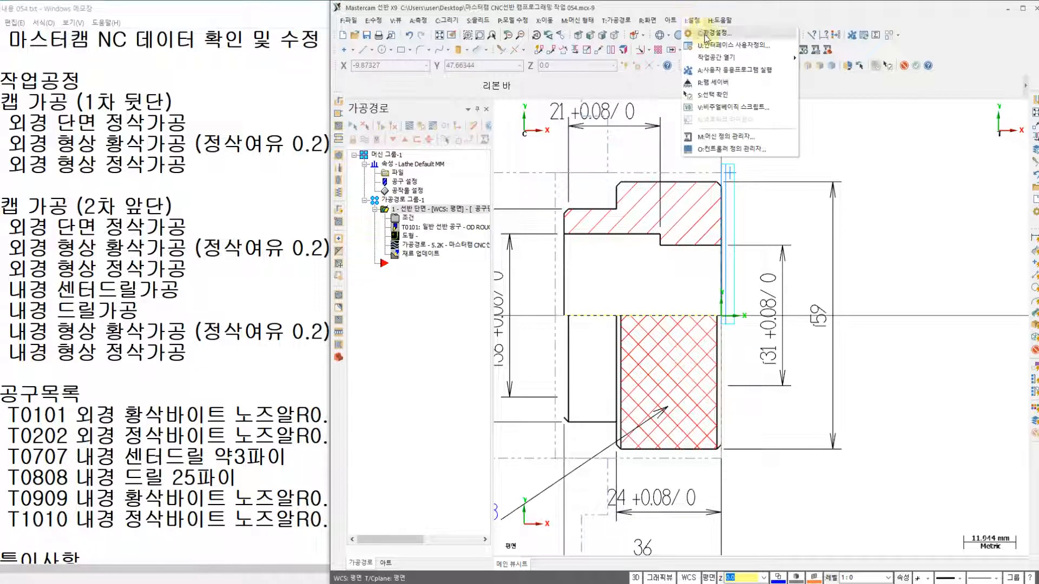
{"action": "left_click", "coordinate": [705, 34]}
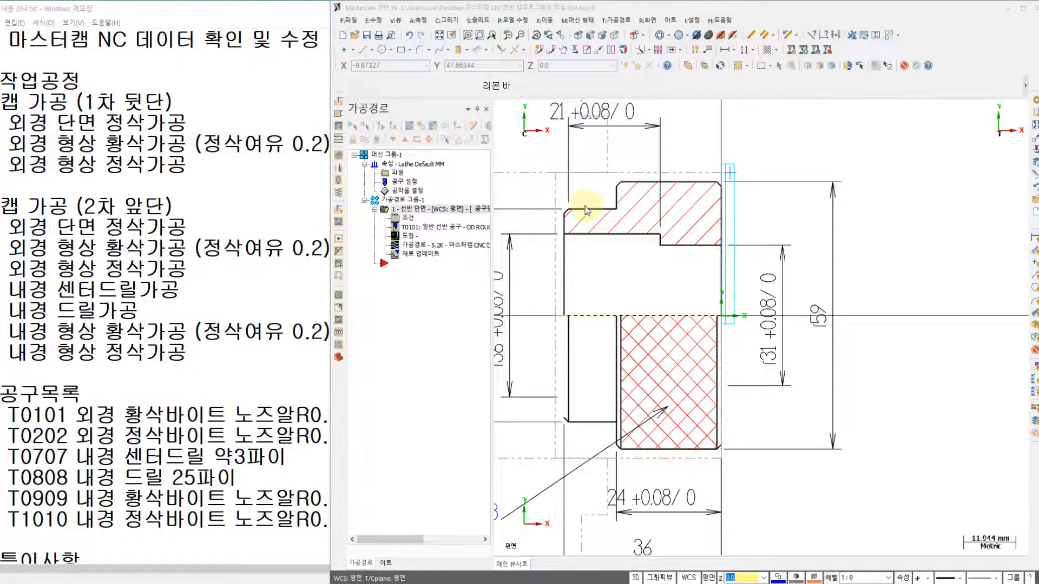
{"action": "left_click", "coordinate": [462, 199]}
{"action": "left_click", "coordinate": [340, 160]}
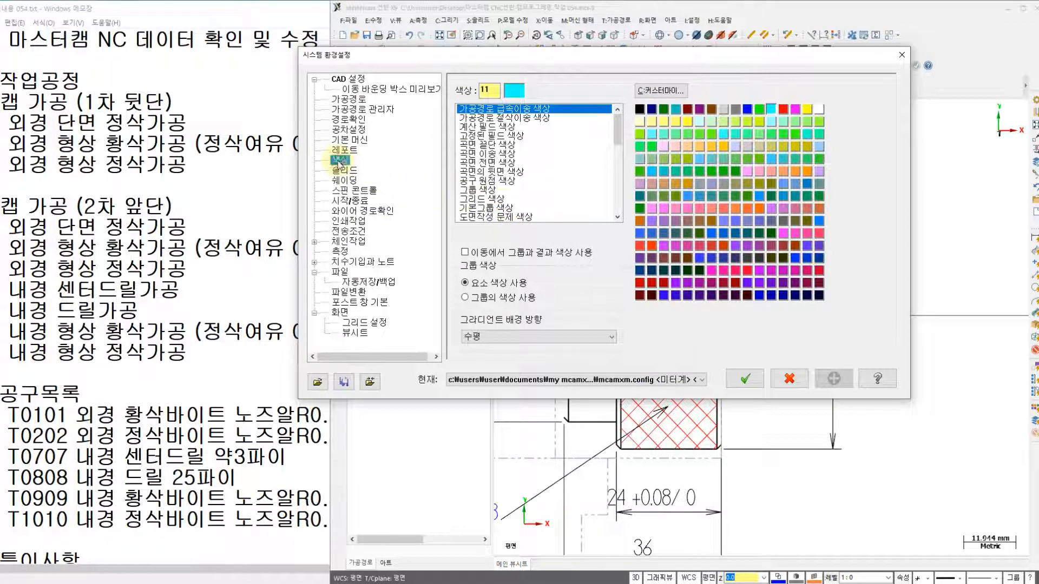
{"action": "left_click_drag", "start_coordinate": [618, 122], "coordinate": [619, 149]}
{"action": "left_click", "coordinate": [537, 182]}
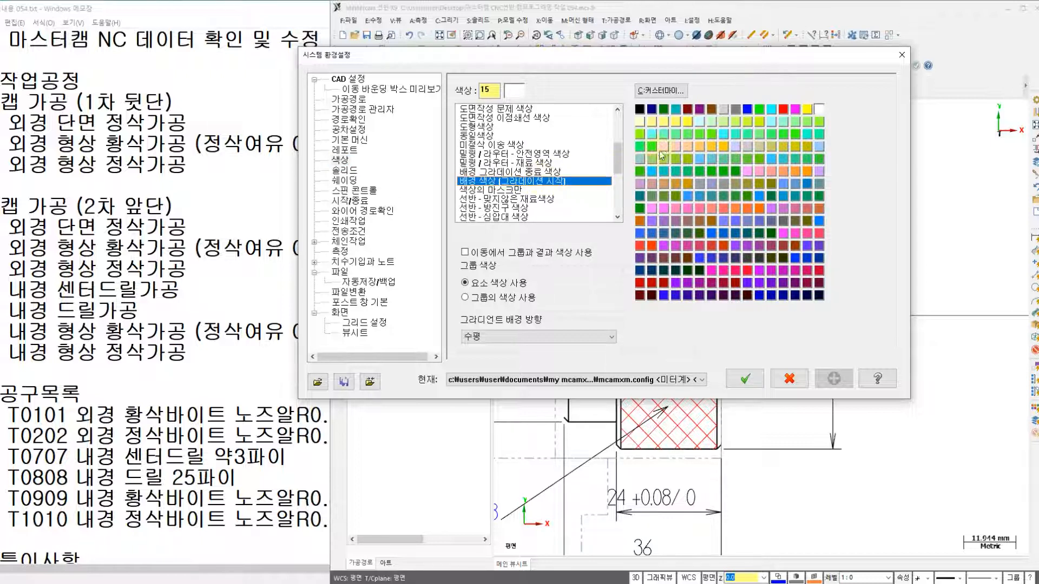
{"action": "left_click", "coordinate": [723, 110]}
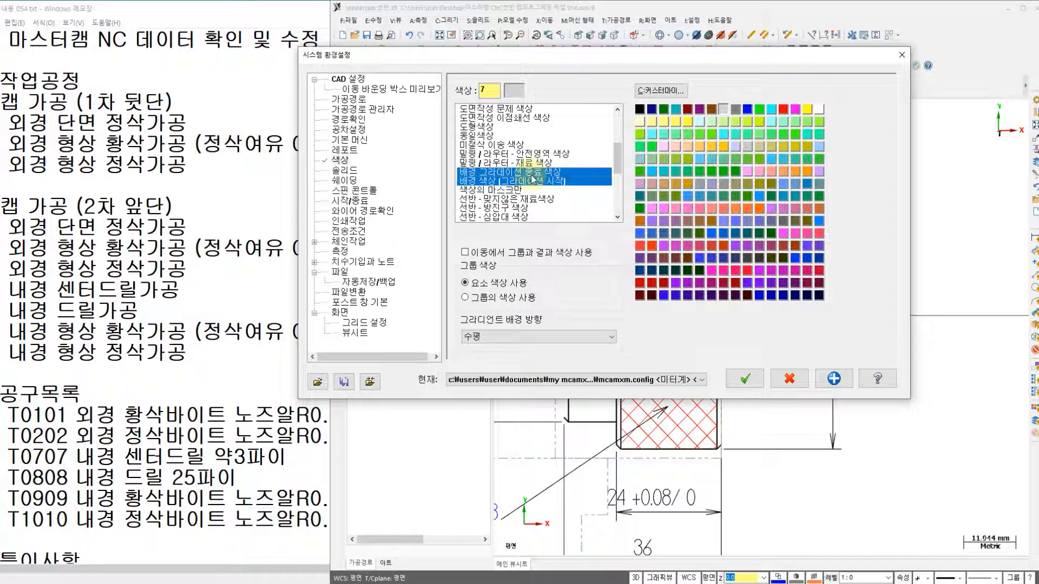
Set the background gradient end colour to 7 as well, and save the settings to the mcamxm.config file
{"action": "left_click", "coordinate": [533, 172]}
{"action": "left_click", "coordinate": [722, 111]}
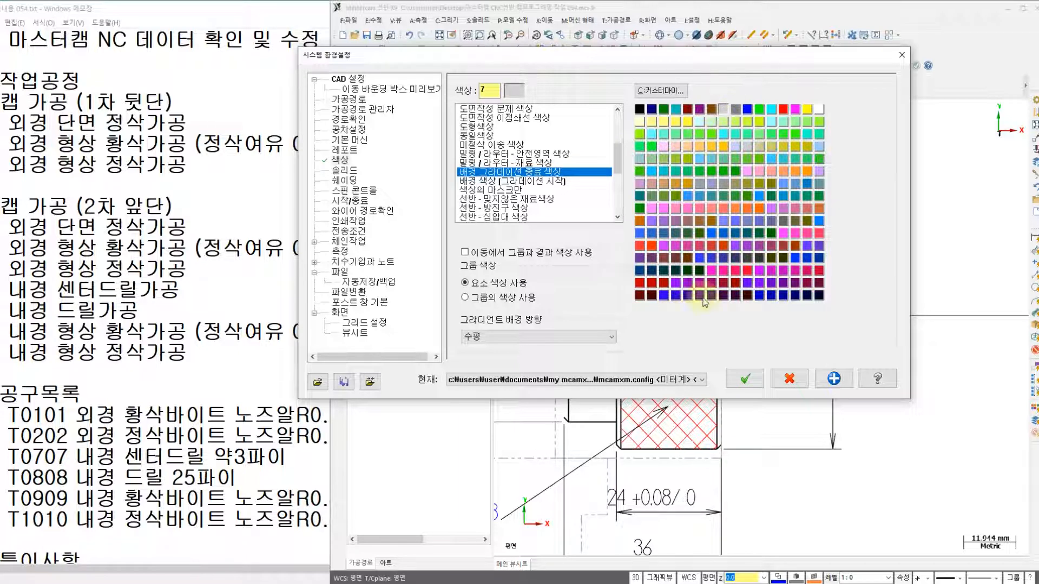
{"action": "left_click", "coordinate": [742, 376]}
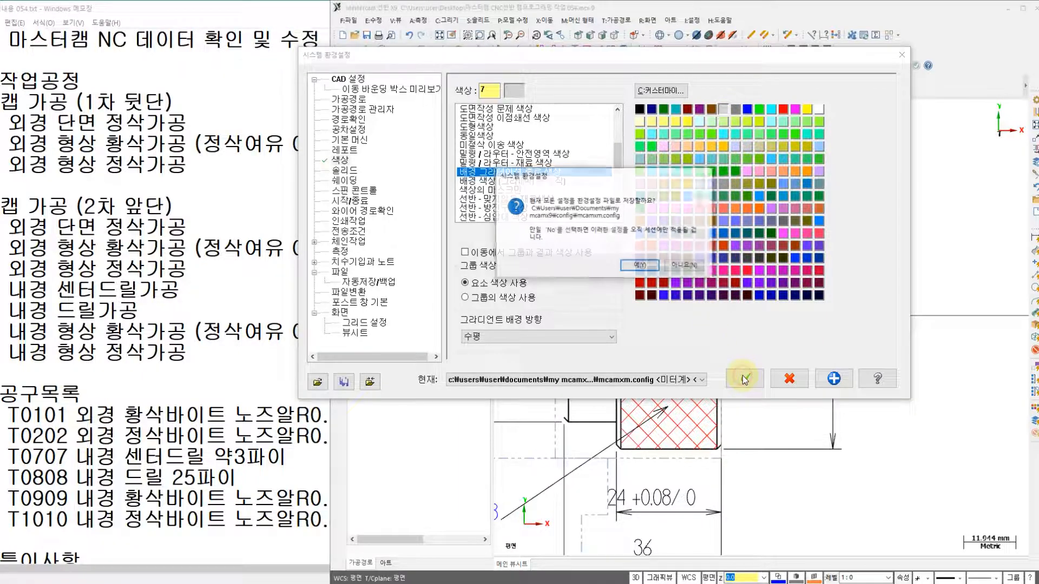
{"action": "left_click", "coordinate": [640, 266]}
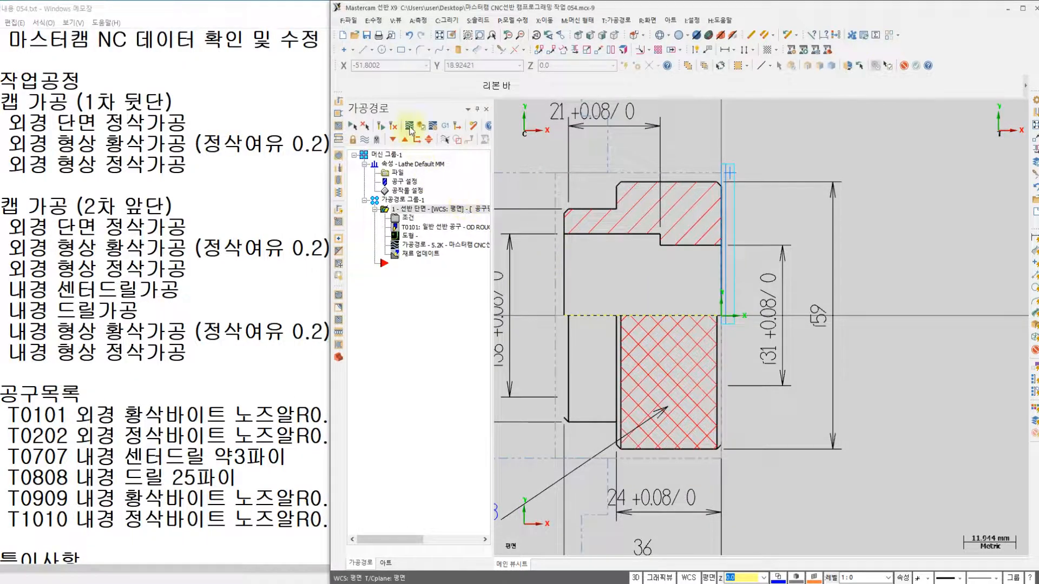
Replay the facing backplot against the grey background to examine the tool and the stock at the front face
{"action": "left_click", "coordinate": [409, 126]}
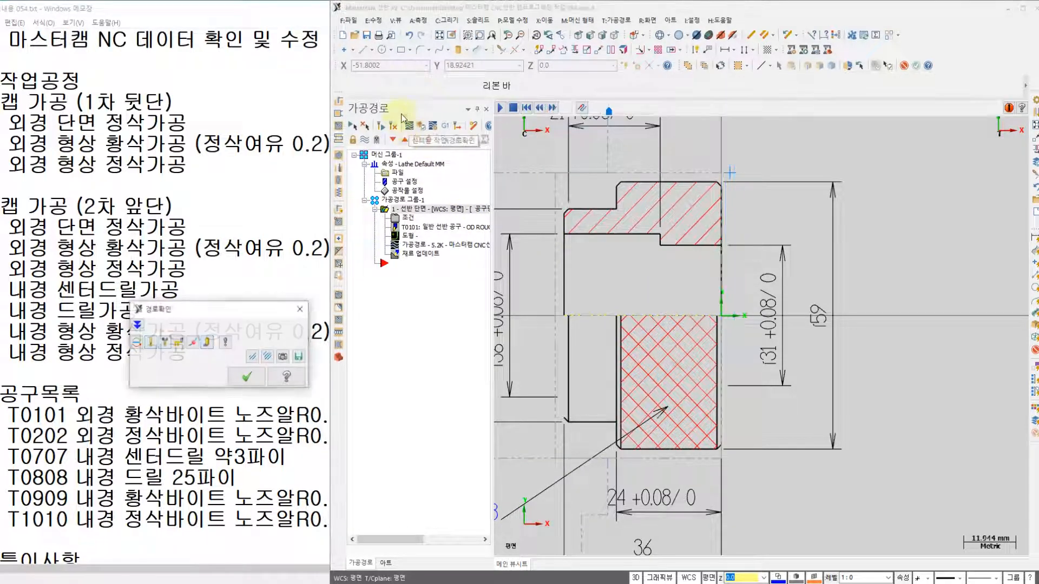
{"action": "left_click", "coordinate": [500, 110]}
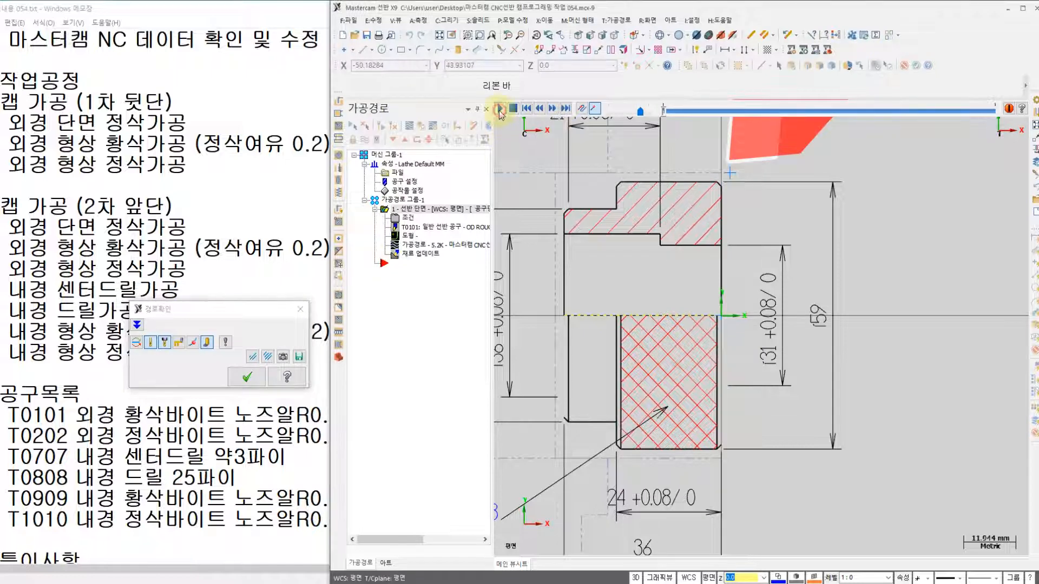
{"action": "scroll", "coordinate": [717, 170], "scroll_direction": "up", "scroll_amount": 4}
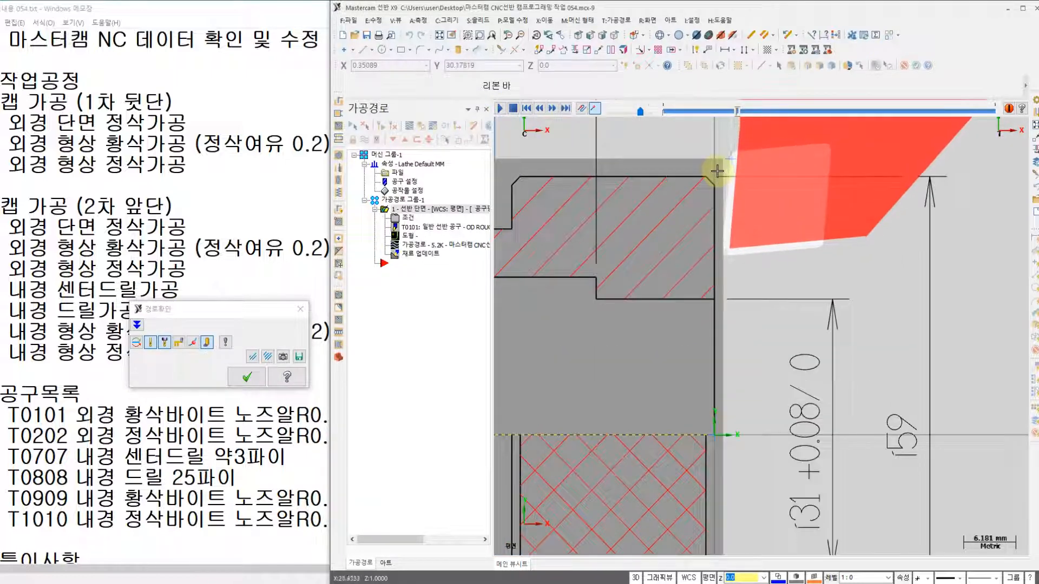
{"action": "scroll", "coordinate": [708, 189], "scroll_direction": "down", "scroll_amount": 3}
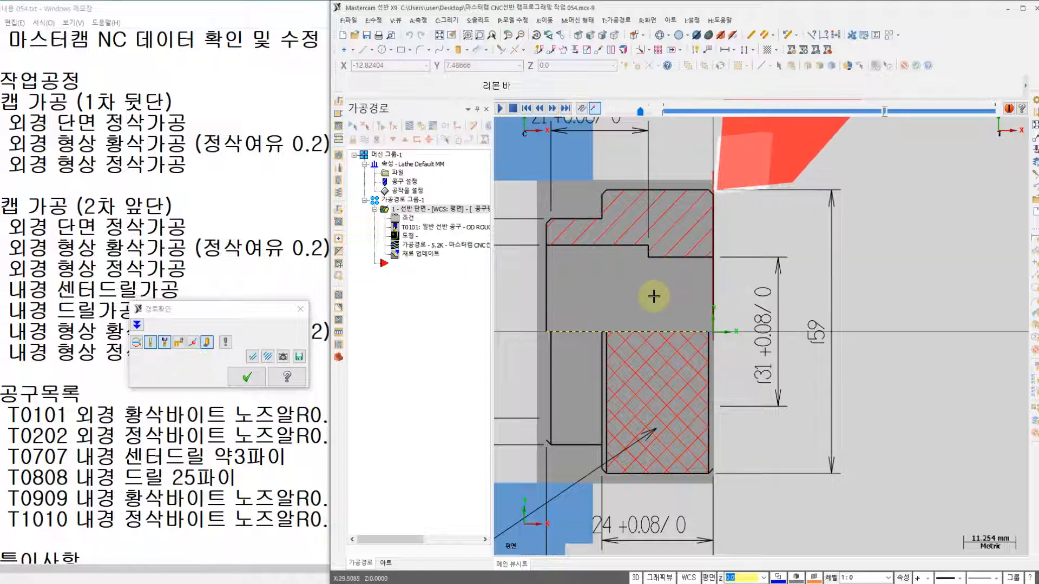
{"action": "left_click", "coordinate": [247, 377]}
{"action": "scroll", "coordinate": [656, 296], "scroll_direction": "down", "scroll_amount": 2}
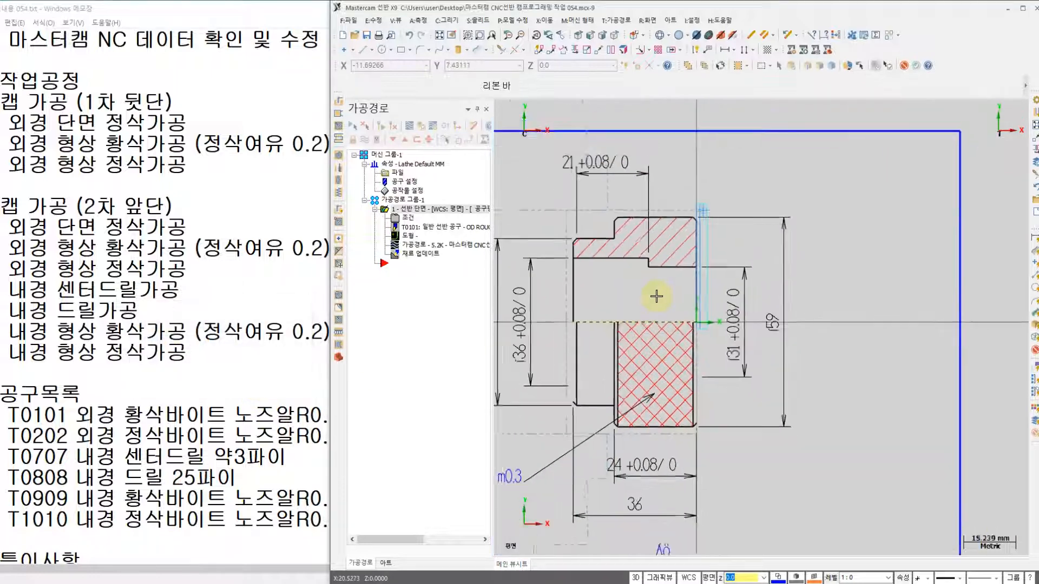
{"action": "scroll", "coordinate": [657, 296], "scroll_direction": "down", "scroll_amount": 1}
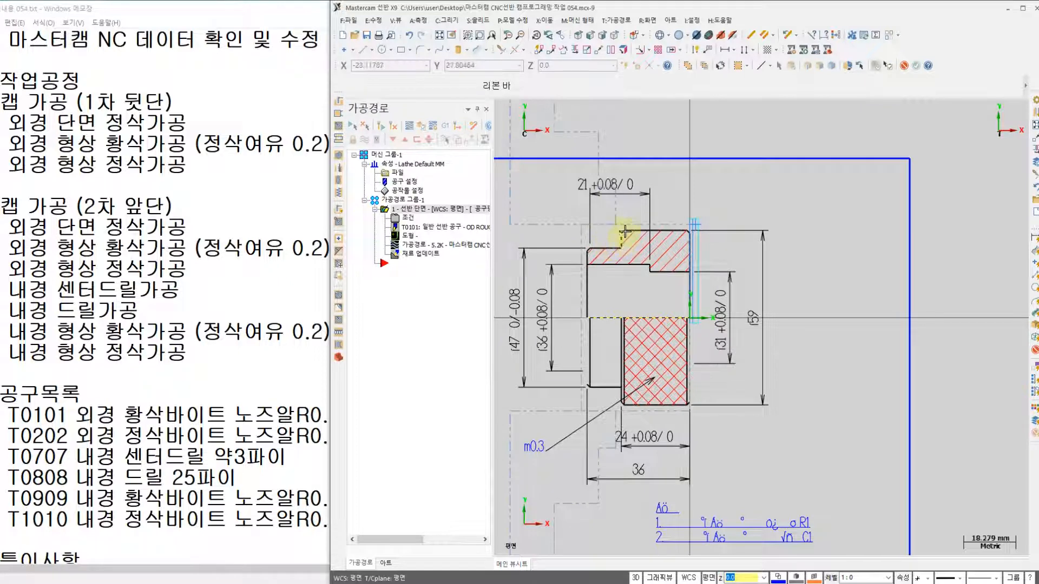
Check the first-stage roughing entry and its finishing allowance in the notes, and examine the outer contour from the front chamfer to the shoulder
{"action": "scroll", "coordinate": [624, 232], "scroll_direction": "up", "scroll_amount": 3}
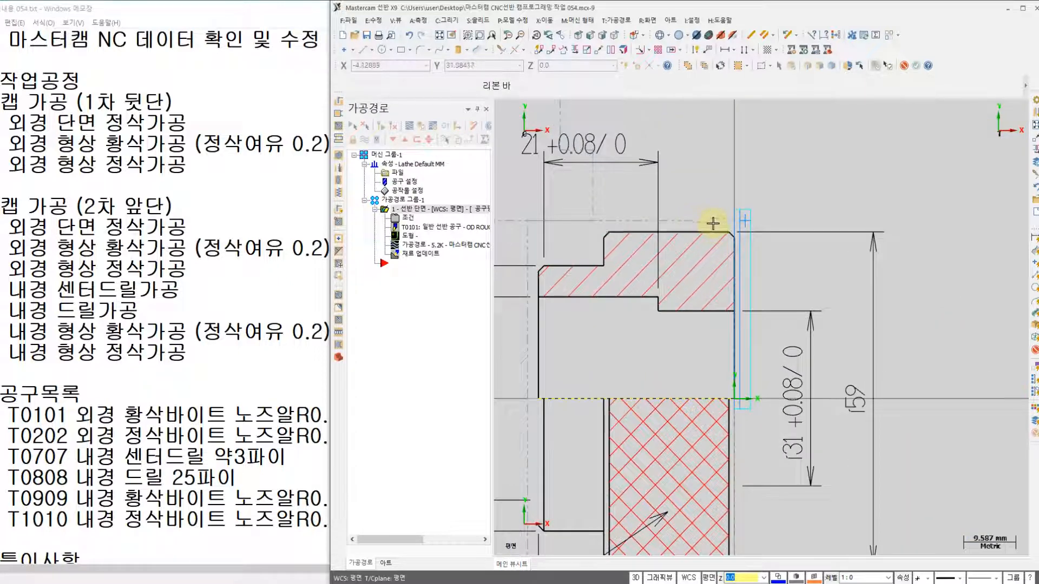
{"action": "left_click", "coordinate": [216, 145]}
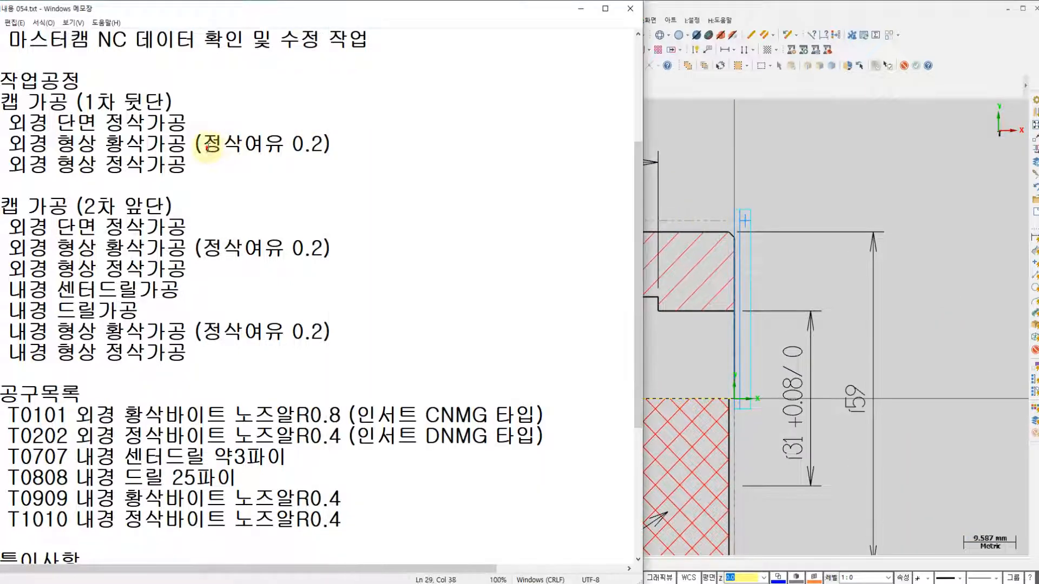
{"action": "left_click_drag", "start_coordinate": [154, 167], "coordinate": [108, 166]}
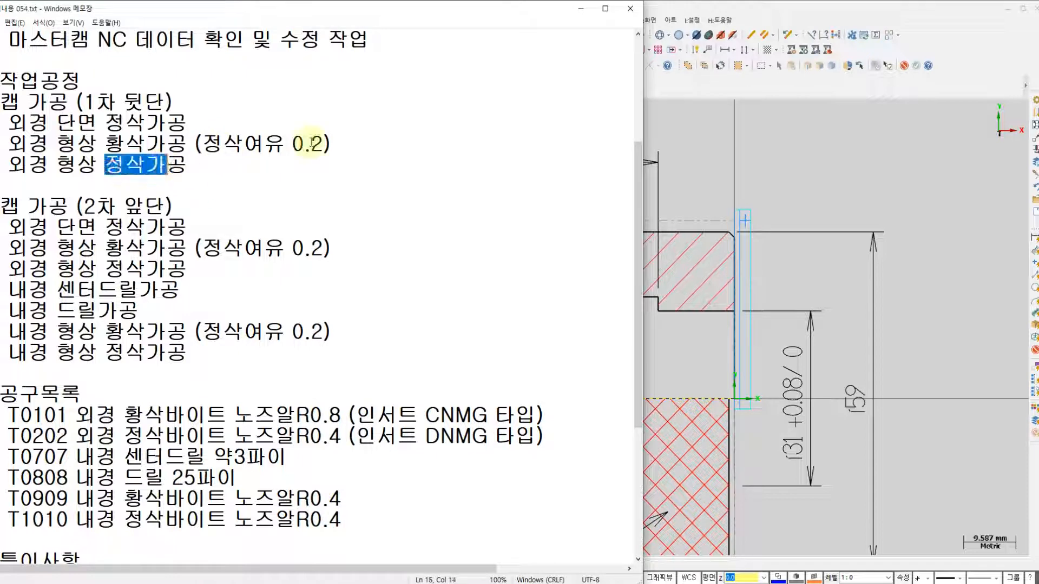
{"action": "left_click_drag", "start_coordinate": [293, 145], "coordinate": [324, 145]}
{"action": "left_click", "coordinate": [327, 177]}
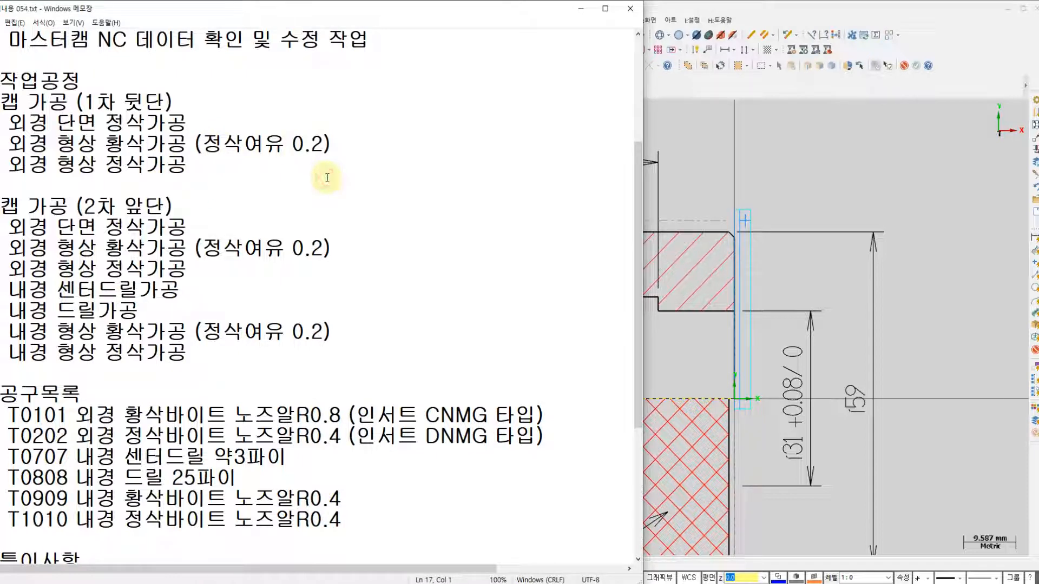
{"action": "left_click", "coordinate": [684, 176]}
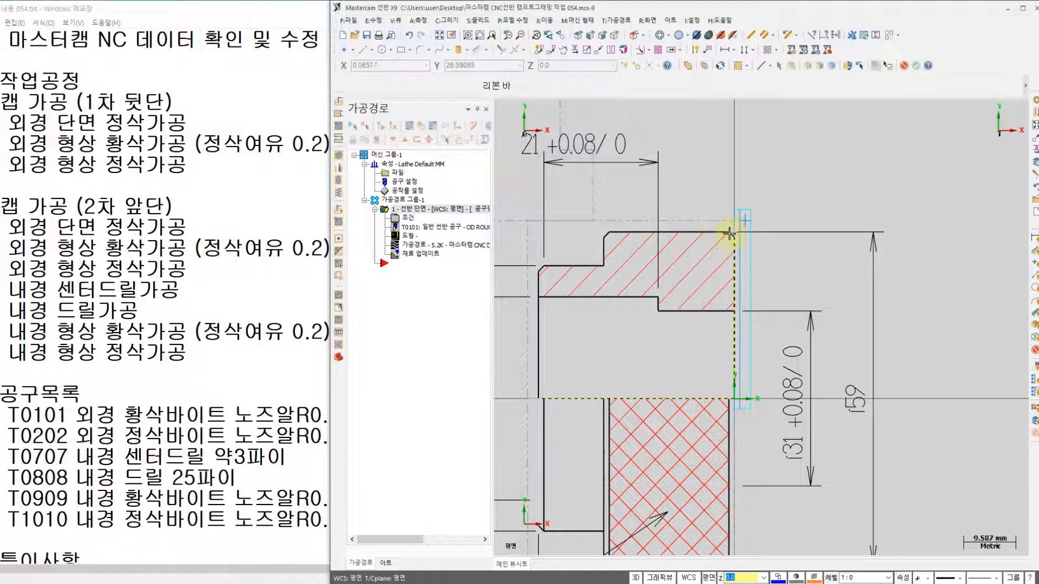
{"action": "scroll", "coordinate": [730, 234], "scroll_direction": "up", "scroll_amount": 3}
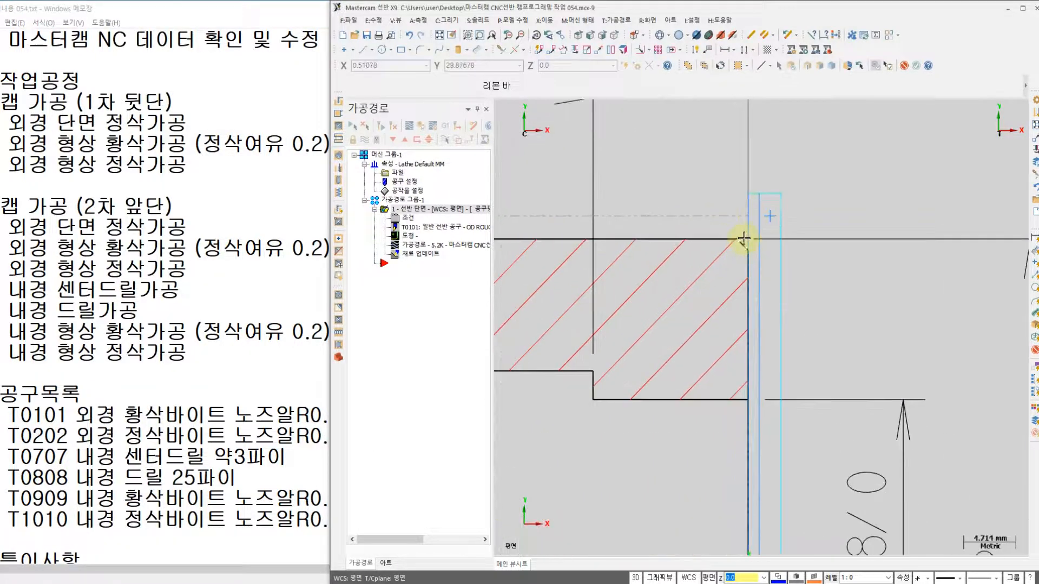
{"action": "scroll", "coordinate": [730, 254], "scroll_direction": "down", "scroll_amount": 4}
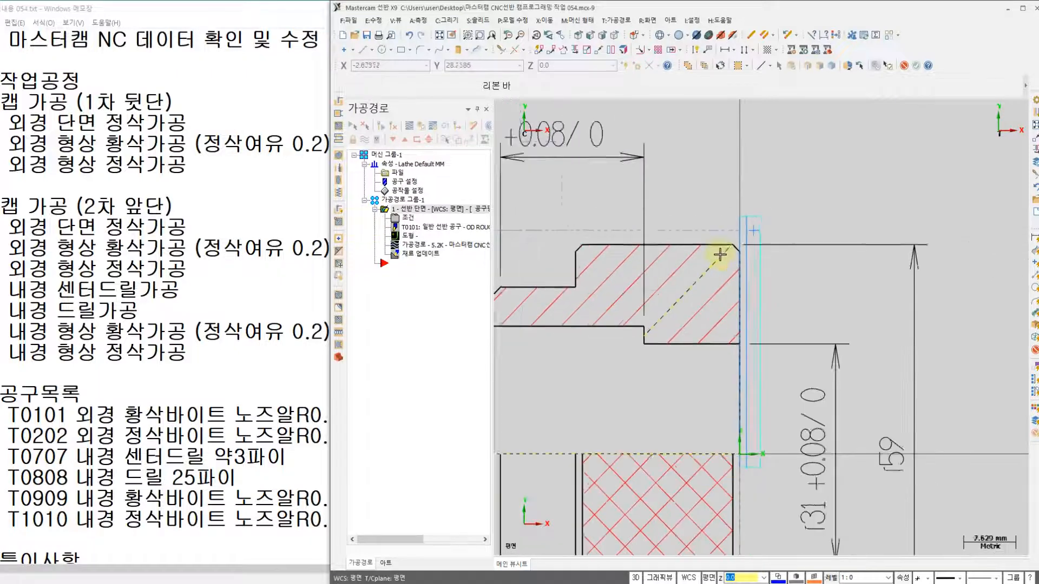
{"action": "scroll", "coordinate": [614, 250], "scroll_direction": "up", "scroll_amount": 3}
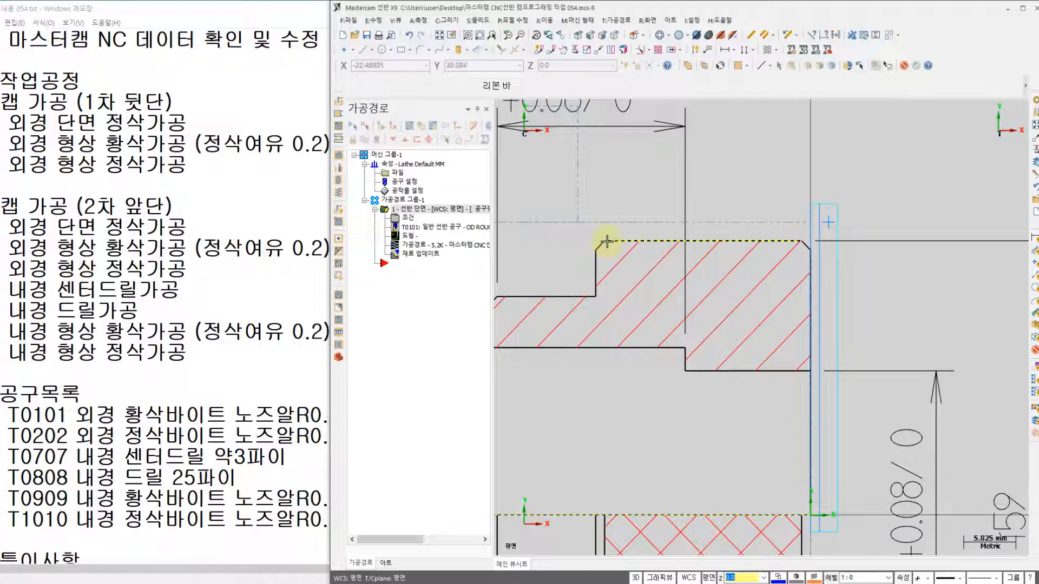
{"action": "scroll", "coordinate": [626, 215], "scroll_direction": "down", "scroll_amount": 4}
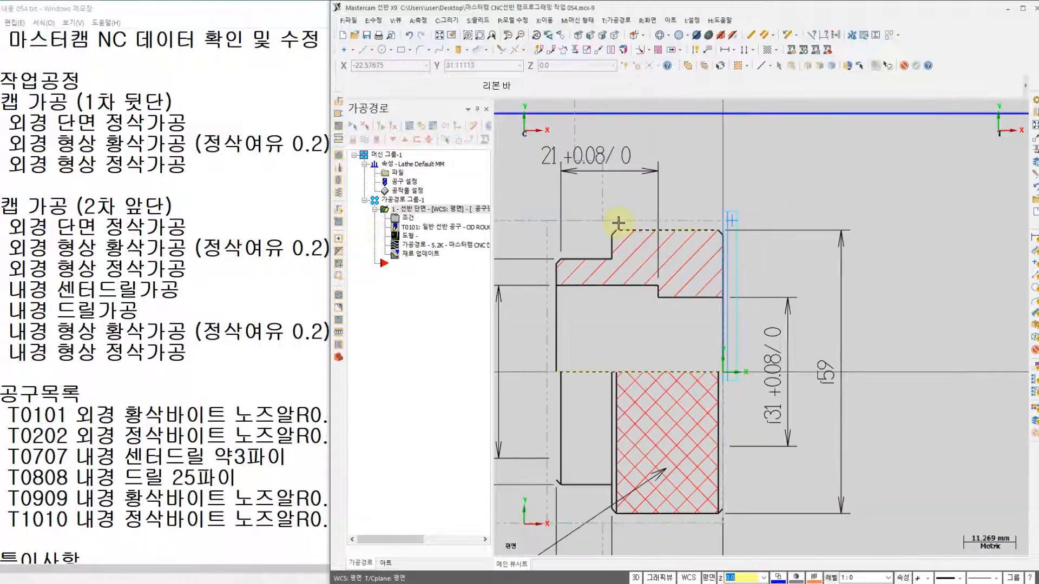
Create a lathe roughing toolpath and chain the outer contour from the front chamfer along the 59 mm diameter line
{"action": "left_click", "coordinate": [617, 20]}
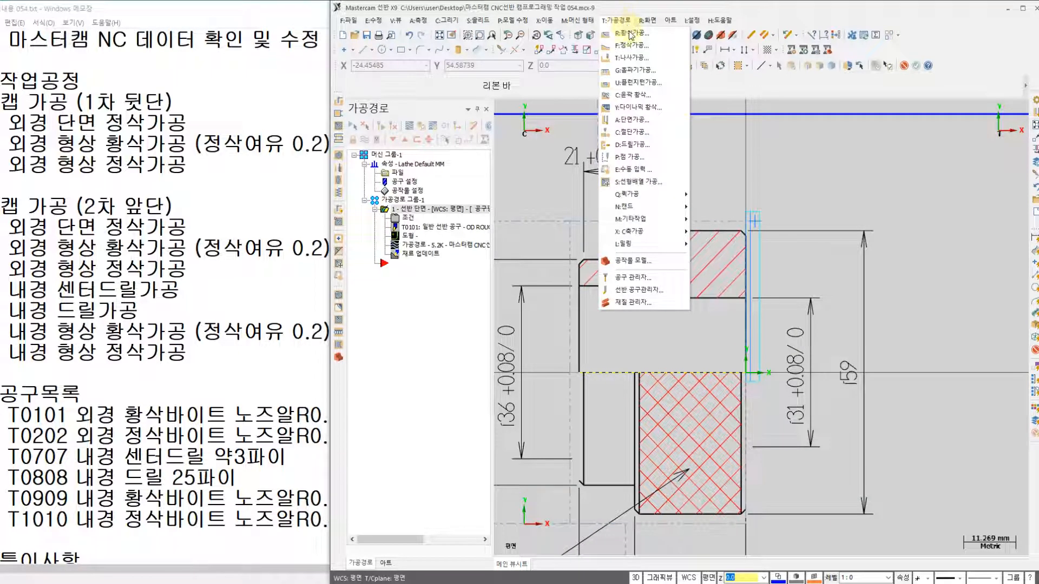
{"action": "left_click", "coordinate": [628, 35]}
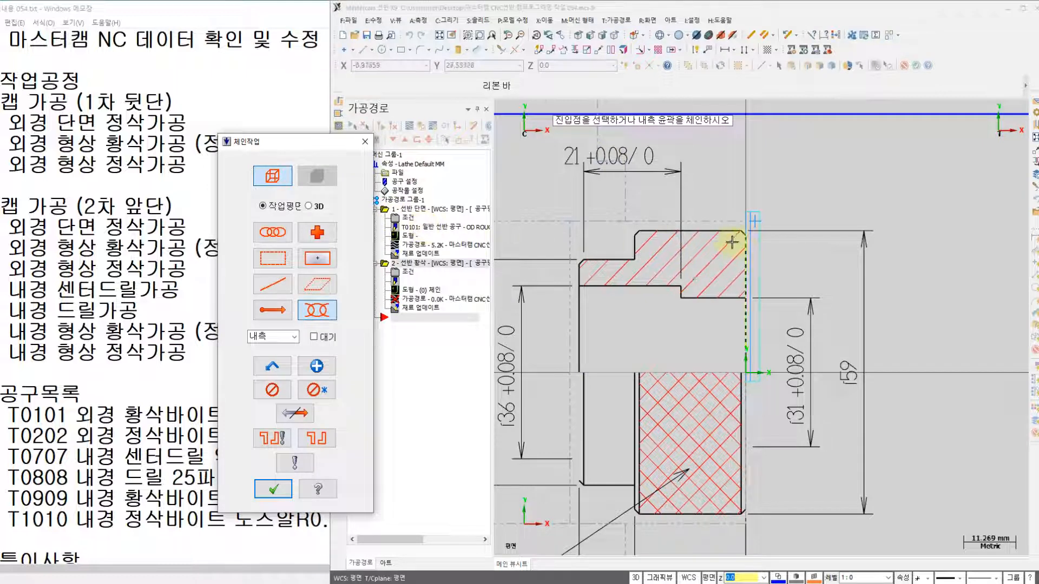
{"action": "scroll", "coordinate": [731, 242], "scroll_direction": "up", "scroll_amount": 5}
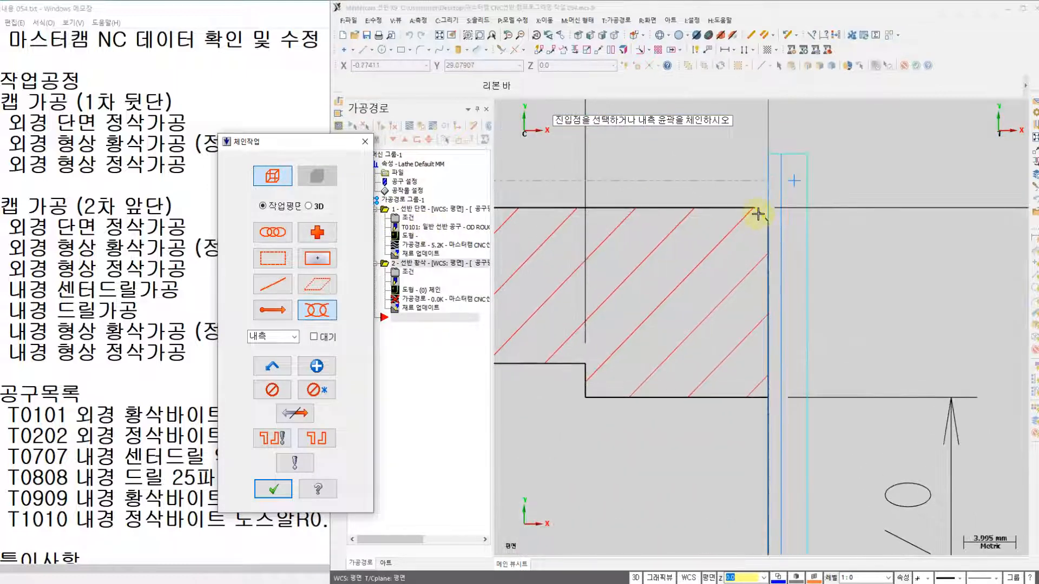
{"action": "scroll", "coordinate": [758, 214], "scroll_direction": "up", "scroll_amount": 5}
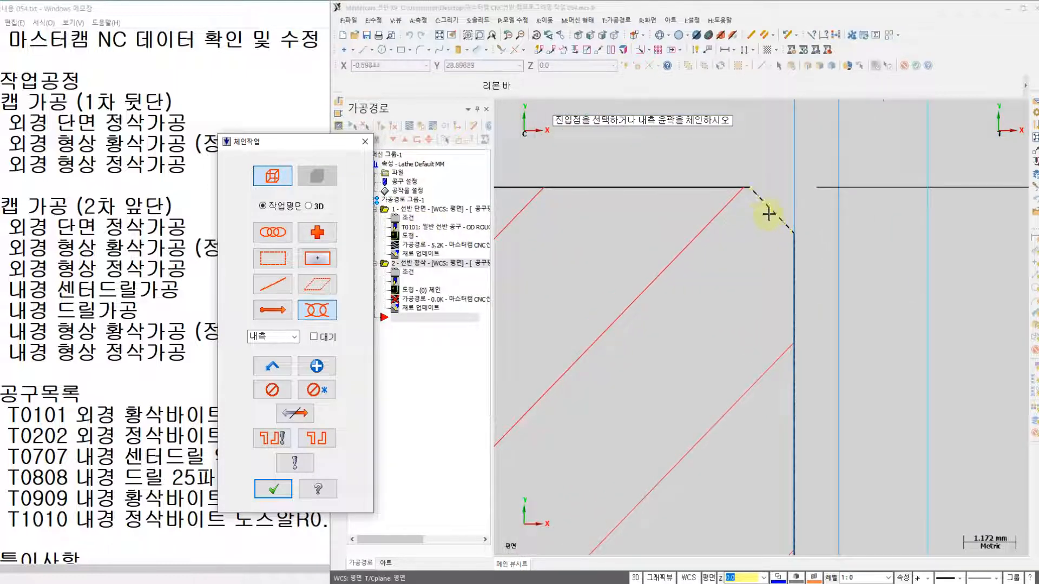
{"action": "left_click", "coordinate": [783, 219]}
{"action": "scroll", "coordinate": [763, 234], "scroll_direction": "down", "scroll_amount": 4}
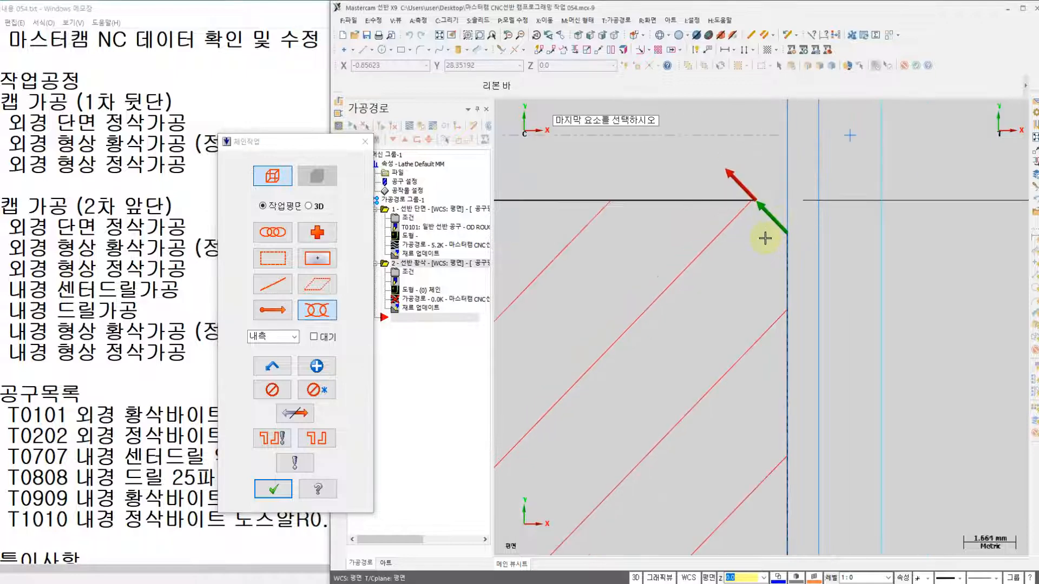
{"action": "scroll", "coordinate": [743, 247], "scroll_direction": "down", "scroll_amount": 3}
{"action": "left_click", "coordinate": [565, 233]}
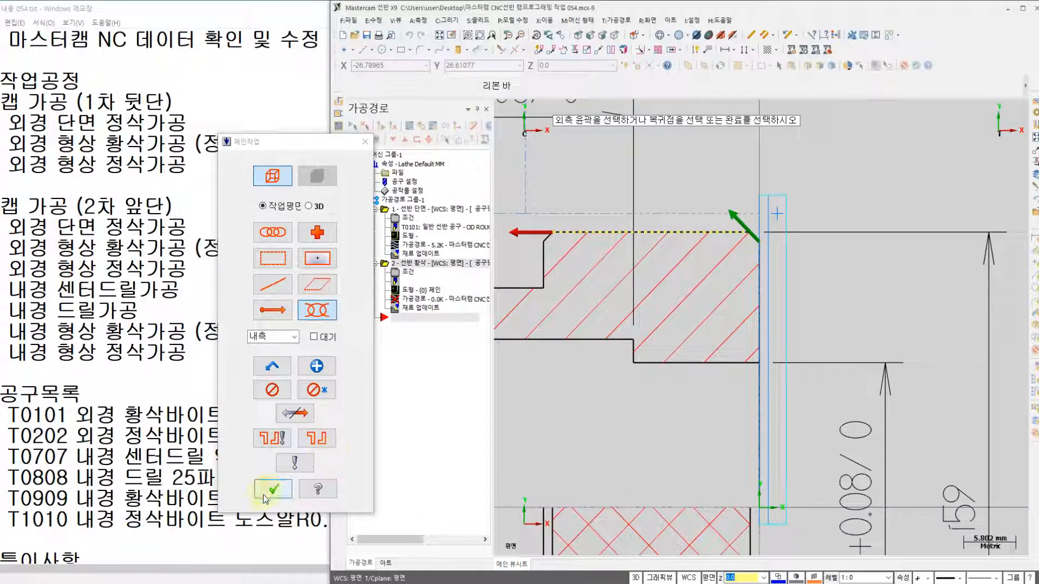
{"action": "left_click", "coordinate": [273, 489]}
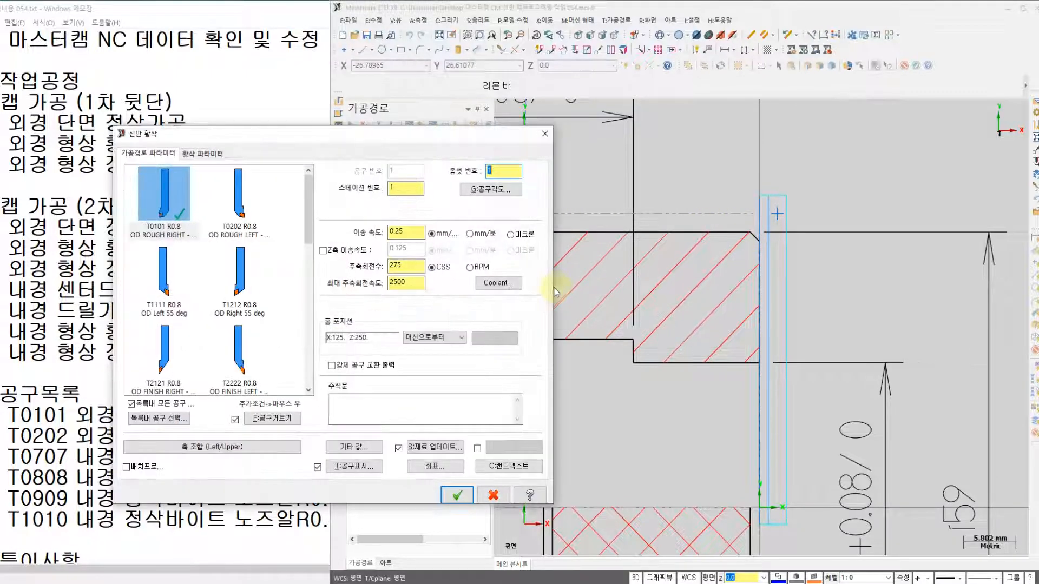
Choose the T0101 R0.8 OD ROUGH RIGHT tool for the roughing operation and check its station number and feed rate
{"action": "left_click_drag", "start_coordinate": [416, 140], "coordinate": [581, 150]}
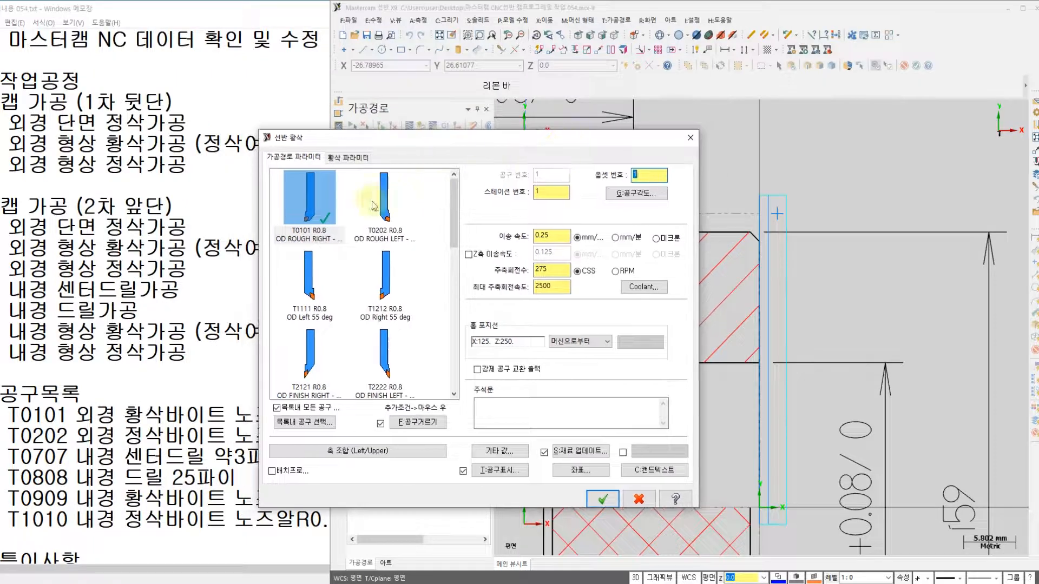
{"action": "left_click", "coordinate": [302, 222]}
{"action": "left_click", "coordinate": [306, 209]}
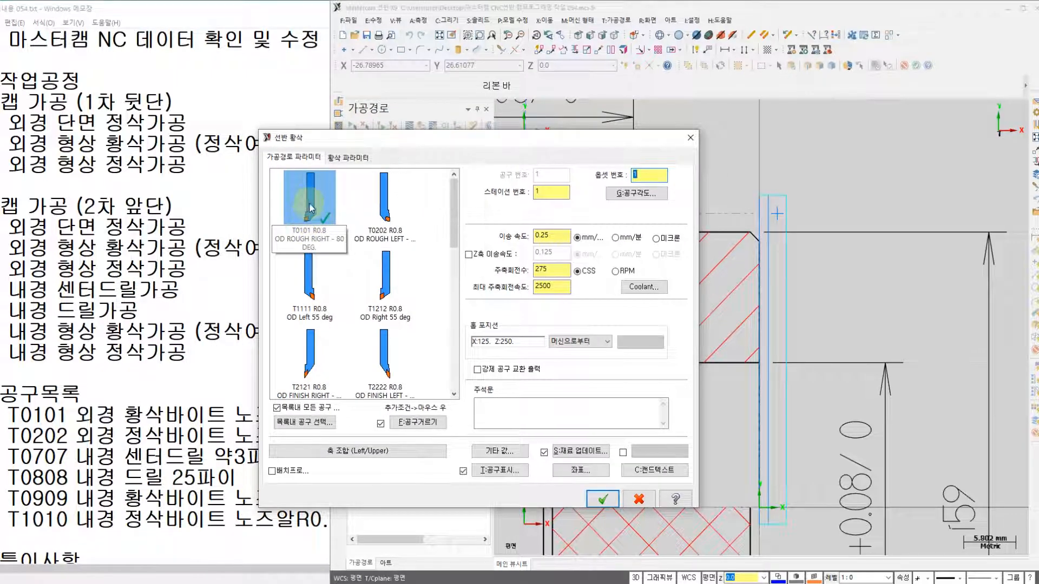
{"action": "left_click", "coordinate": [318, 216]}
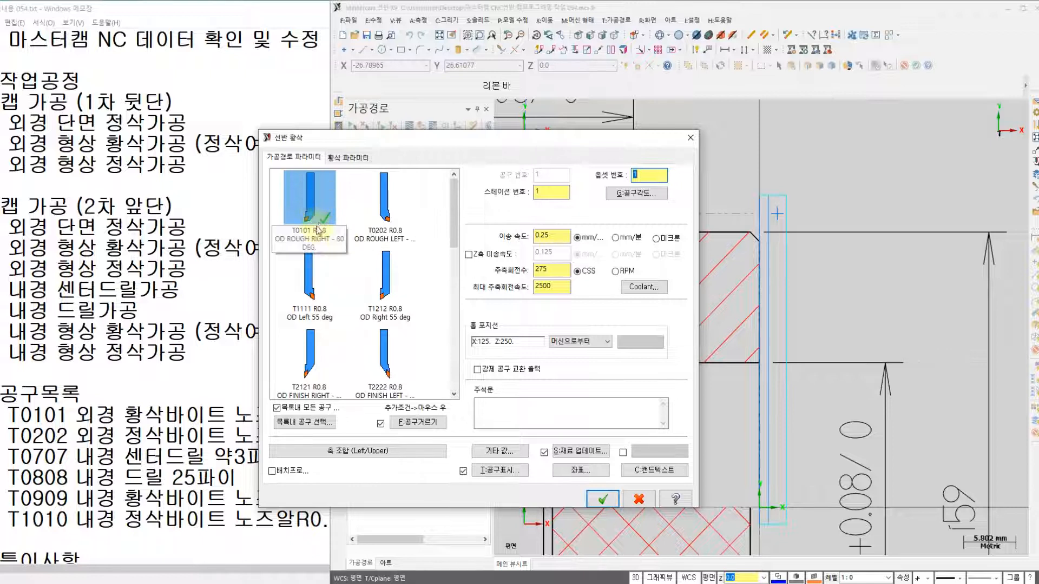
{"action": "left_click", "coordinate": [547, 188]}
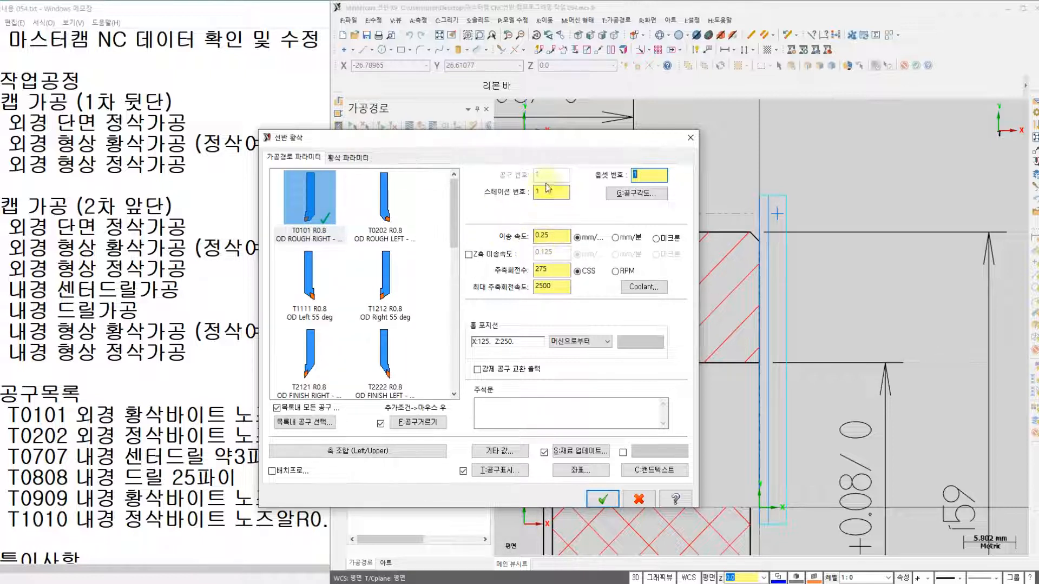
{"action": "left_click", "coordinate": [575, 238]}
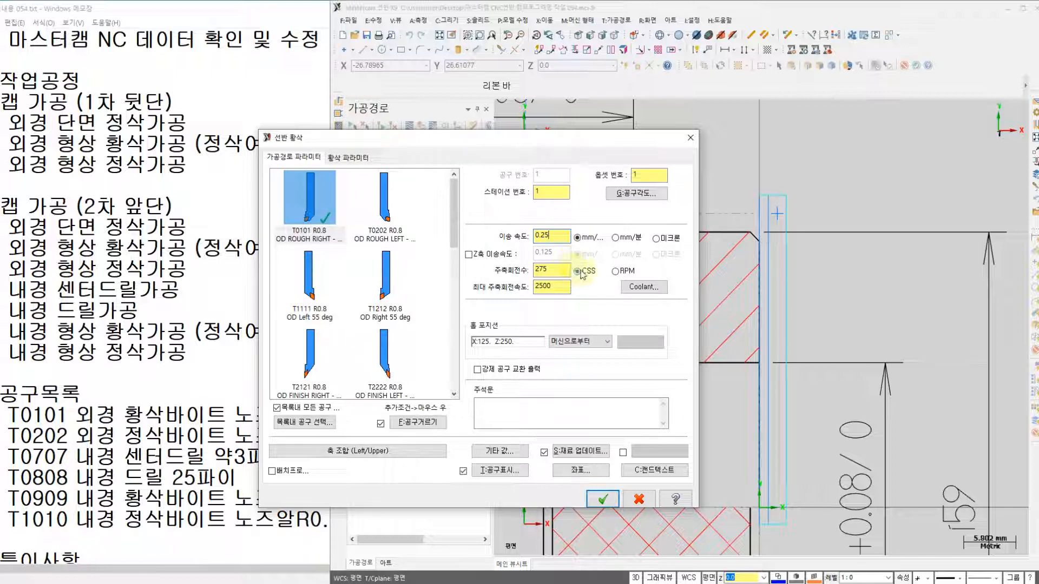
Set the roughing spindle speed to 120 CSS and the maximum spindle speed to 1200
{"action": "mouse_move", "coordinate": [560, 273]}
{"action": "left_mouse_down"}
{"action": "mouse_move", "coordinate": [455, 278]}
{"action": "mouse_move", "coordinate": [469, 276]}
{"action": "left_mouse_up"}
{"action": "type", "text": "12"}
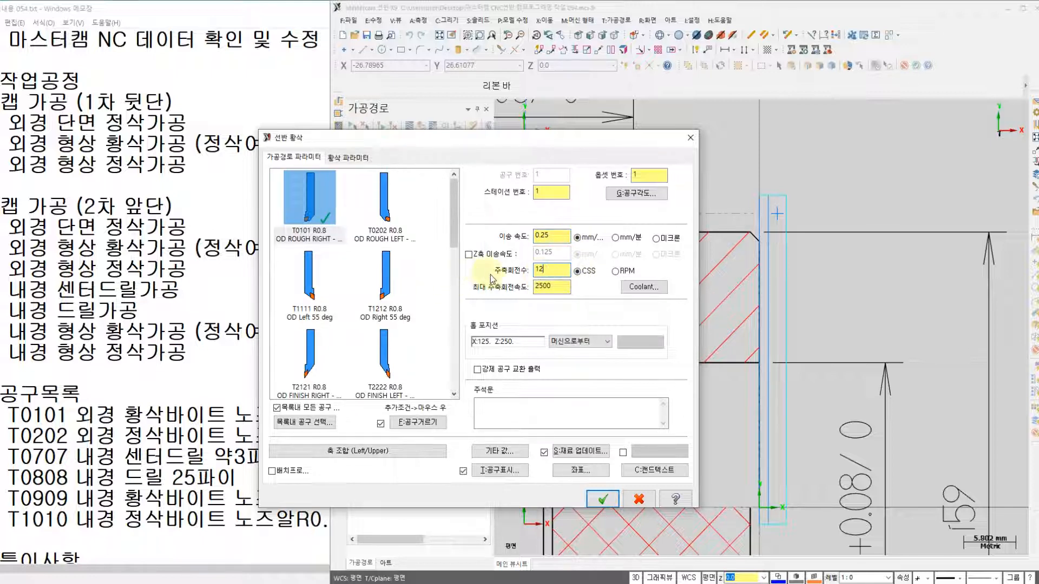
{"action": "type", "text": "0"}
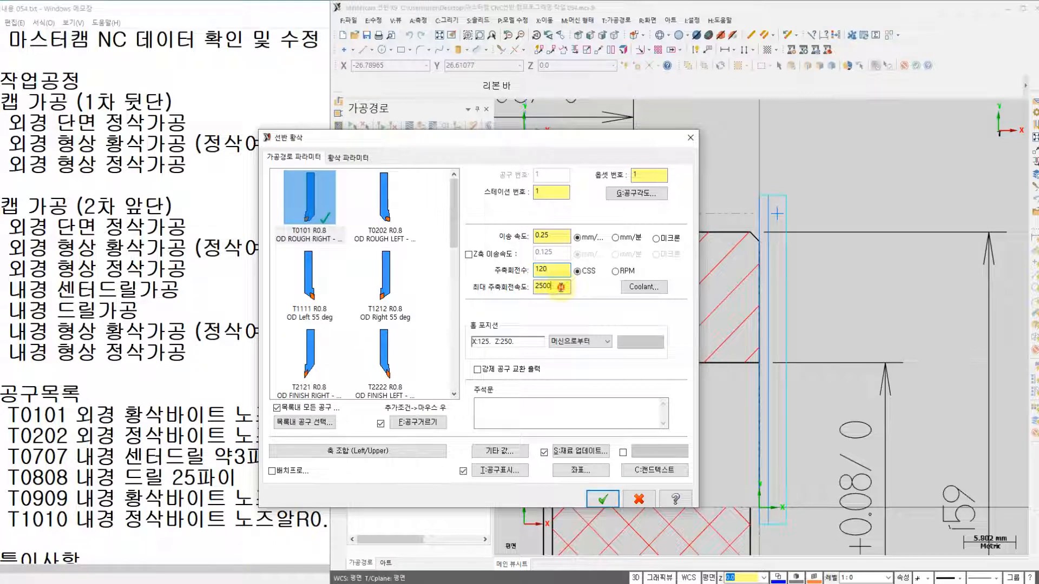
{"action": "left_click_drag", "start_coordinate": [563, 286], "coordinate": [498, 300]}
{"action": "type", "text": "12"}
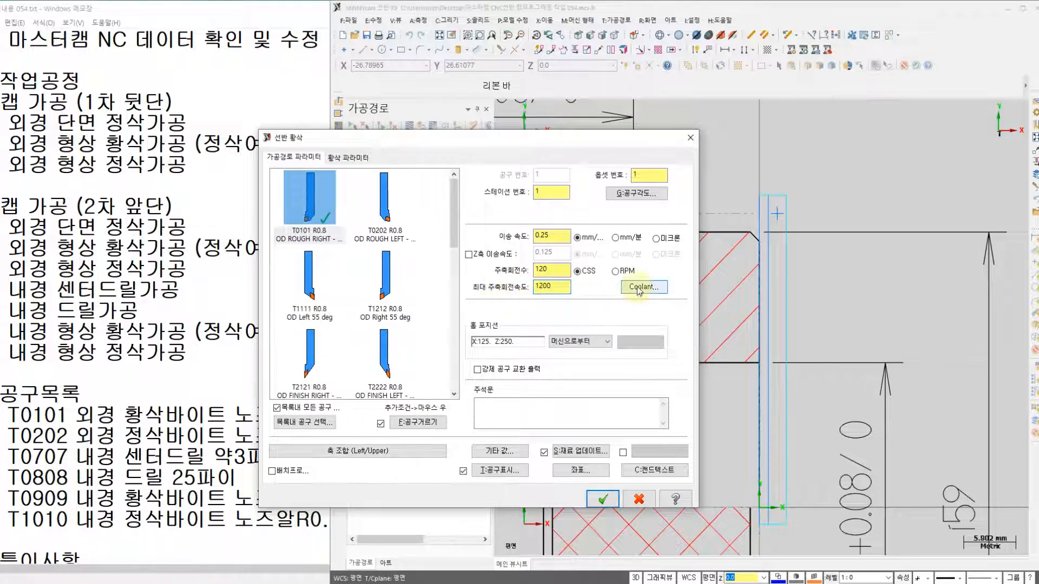
Turn on flood coolant for the roughing operation
{"action": "left_click", "coordinate": [639, 290]}
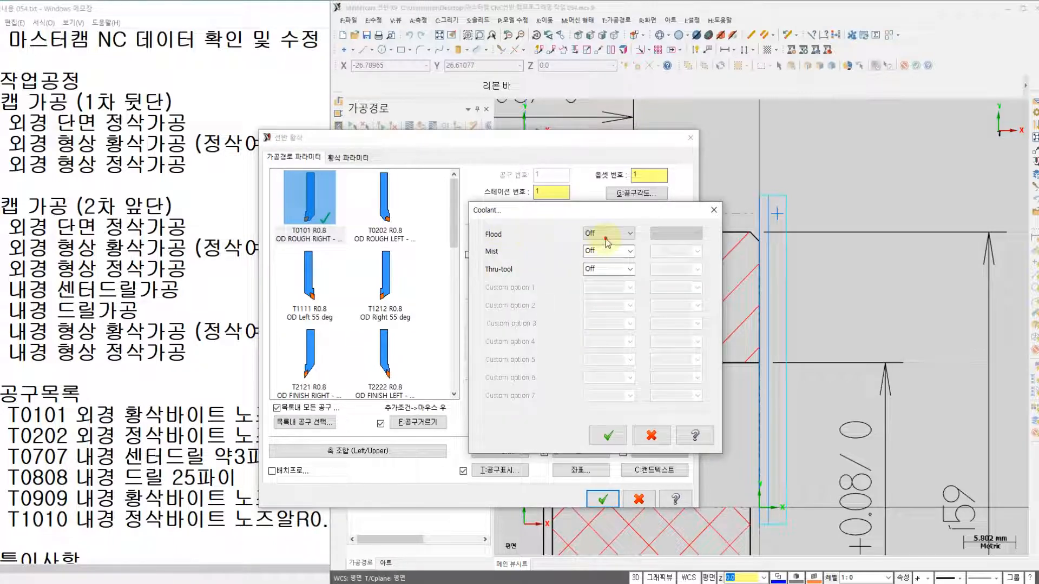
{"action": "left_click", "coordinate": [607, 242]}
{"action": "left_click", "coordinate": [601, 253]}
{"action": "left_click", "coordinate": [608, 435]}
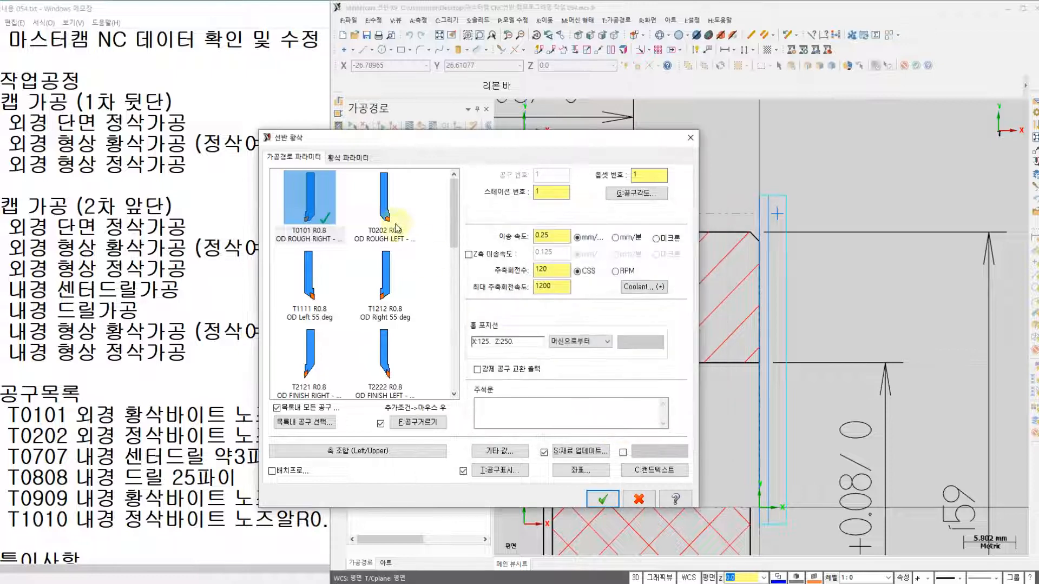
Set the roughing depth of cut to 0.5 in the rough parameters, and check the X and Z finishing allowances
{"action": "left_click", "coordinate": [348, 158]}
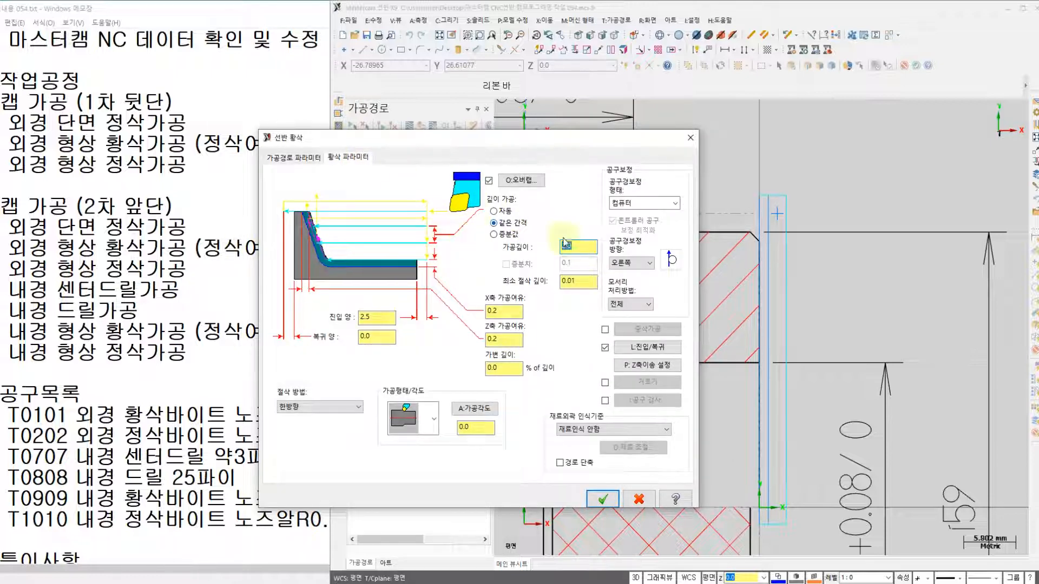
{"action": "left_click_drag", "start_coordinate": [570, 145], "coordinate": [508, 165]}
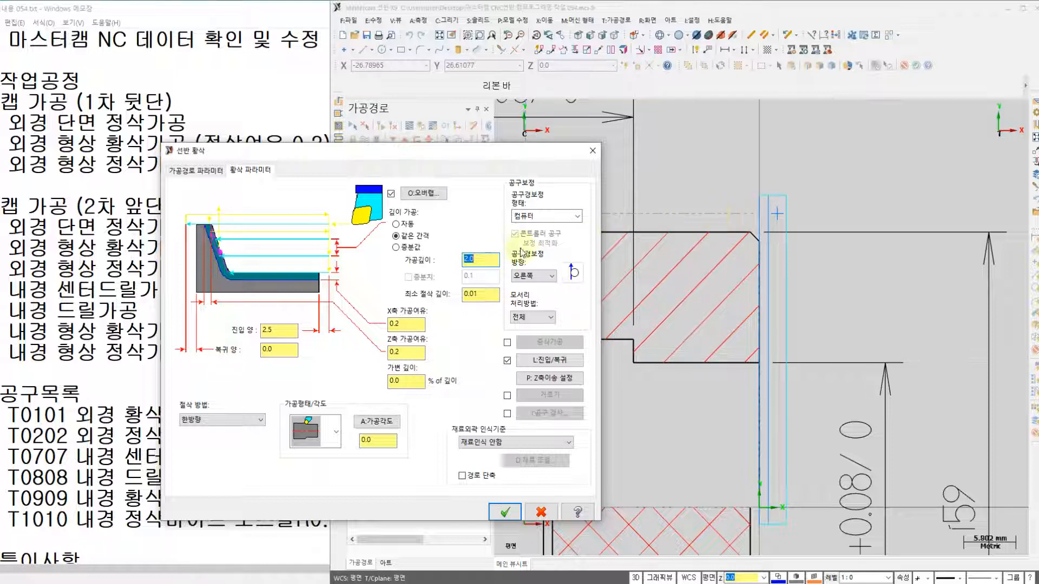
{"action": "double_click", "coordinate": [494, 262]}
{"action": "type", "text": "0.5"}
{"action": "left_click_drag", "start_coordinate": [489, 260], "coordinate": [466, 255]}
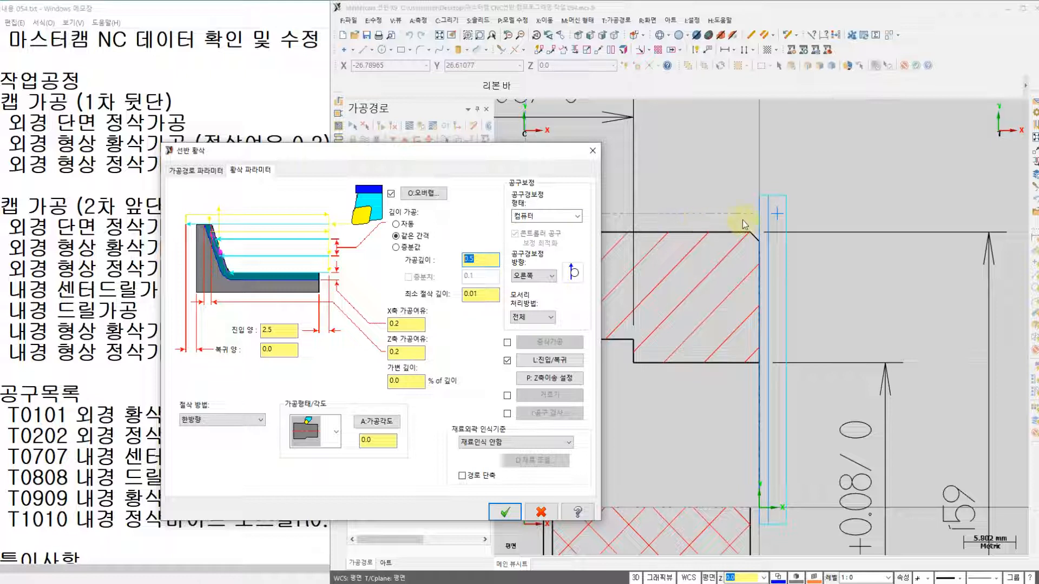
{"action": "left_click", "coordinate": [764, 421]}
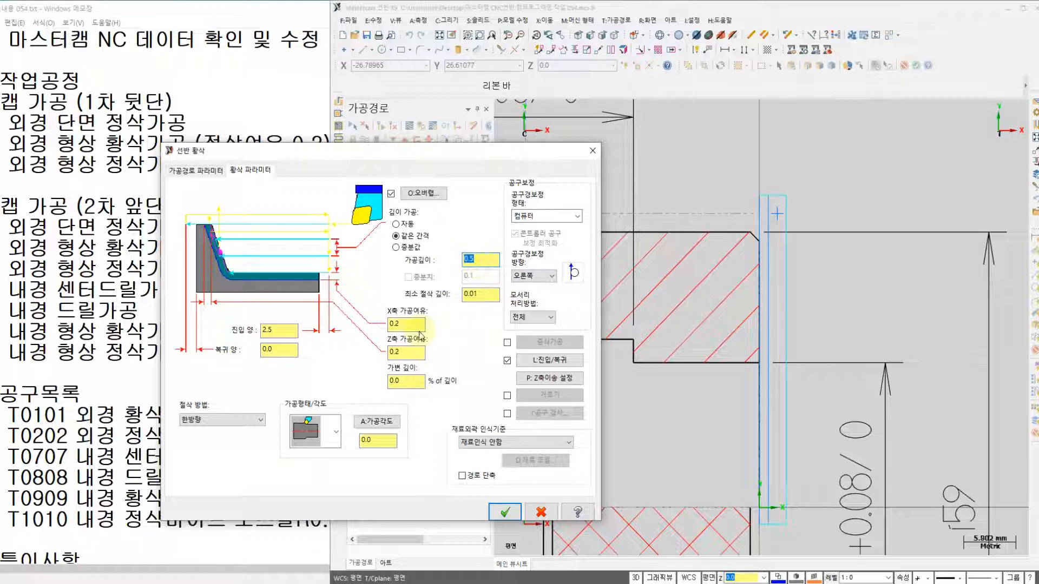
{"action": "left_click", "coordinate": [408, 323]}
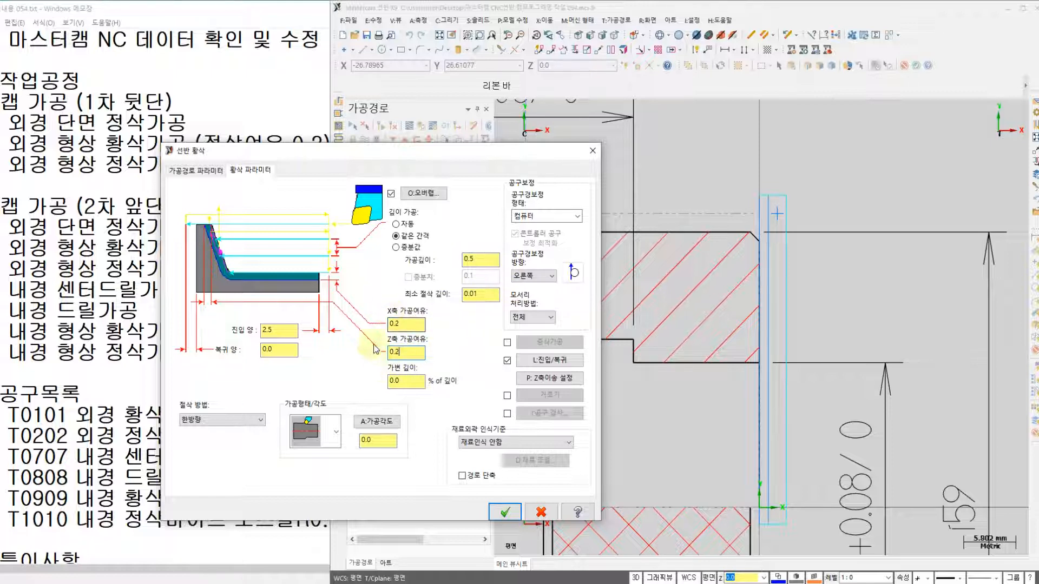
{"action": "left_click", "coordinate": [401, 356]}
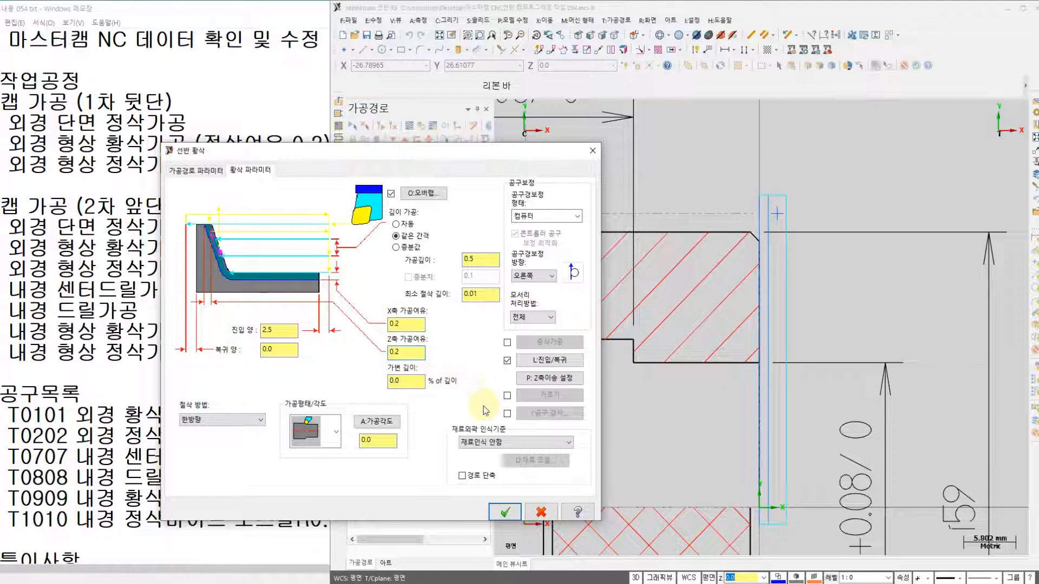
Examine the available stock recognition options in the roughing parameters, particularly the one that applies the configured stock's outer size
{"action": "left_click", "coordinate": [484, 441]}
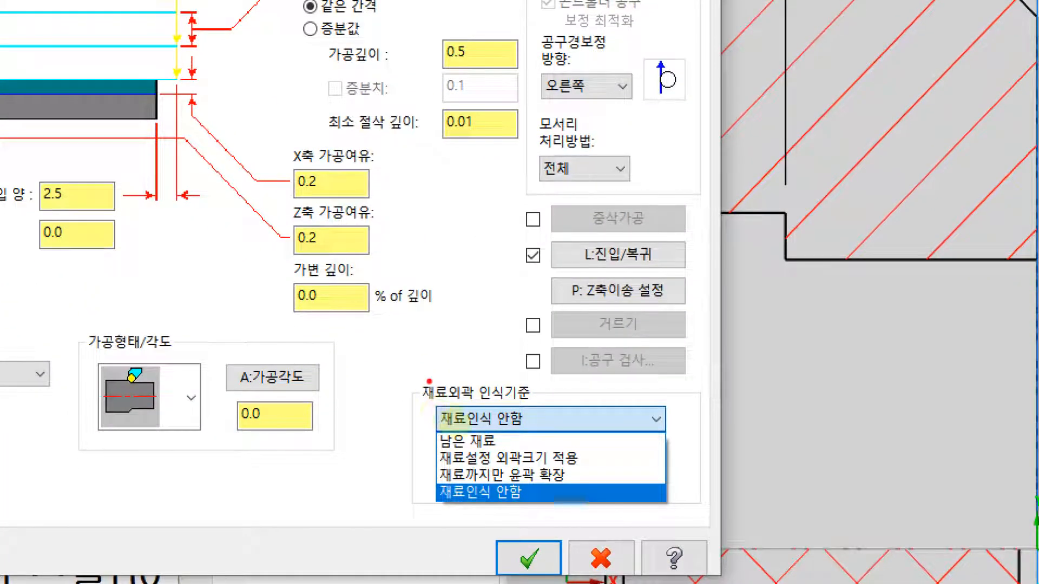
{"action": "mouse_move", "coordinate": [427, 372]}
{"action": "left_mouse_down"}
{"action": "mouse_move", "coordinate": [406, 373]}
{"action": "mouse_move", "coordinate": [501, 412]}
{"action": "mouse_move", "coordinate": [476, 359]}
{"action": "mouse_move", "coordinate": [406, 358]}
{"action": "left_mouse_up"}
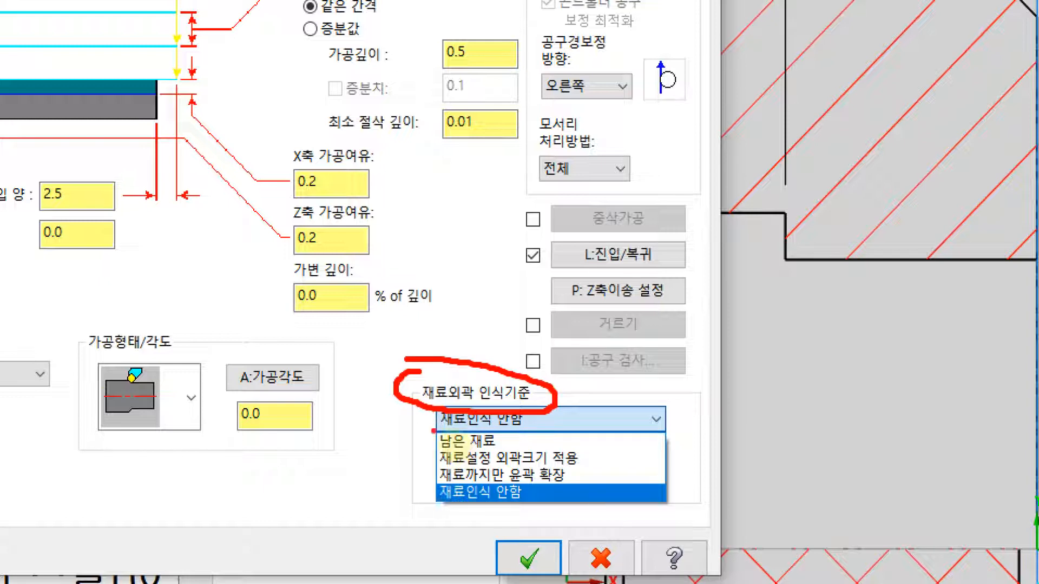
{"action": "mouse_move", "coordinate": [433, 473]}
{"action": "left_mouse_down"}
{"action": "mouse_move", "coordinate": [415, 456]}
{"action": "mouse_move", "coordinate": [572, 448]}
{"action": "mouse_move", "coordinate": [562, 471]}
{"action": "mouse_move", "coordinate": [426, 469]}
{"action": "left_mouse_up"}
{"action": "mouse_move", "coordinate": [628, 392]}
{"action": "left_mouse_down"}
{"action": "mouse_move", "coordinate": [650, 403]}
{"action": "mouse_move", "coordinate": [637, 441]}
{"action": "mouse_move", "coordinate": [671, 449]}
{"action": "left_mouse_up"}
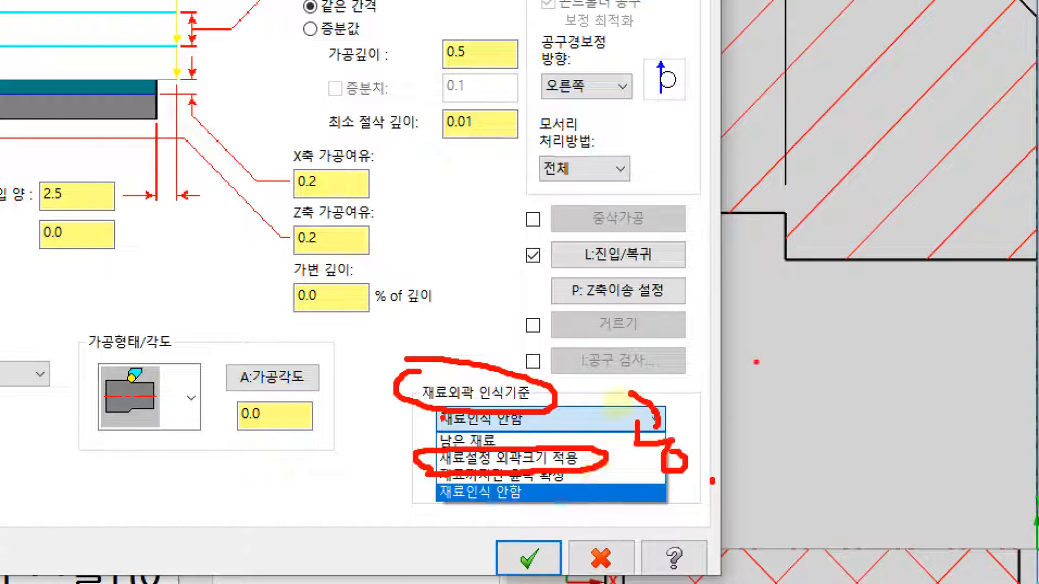
{"action": "mouse_move", "coordinate": [735, 326]}
{"action": "left_mouse_down"}
{"action": "mouse_move", "coordinate": [909, 326]}
{"action": "mouse_move", "coordinate": [909, 506]}
{"action": "mouse_move", "coordinate": [814, 539]}
{"action": "mouse_move", "coordinate": [720, 474]}
{"action": "mouse_move", "coordinate": [728, 322]}
{"action": "left_mouse_up"}
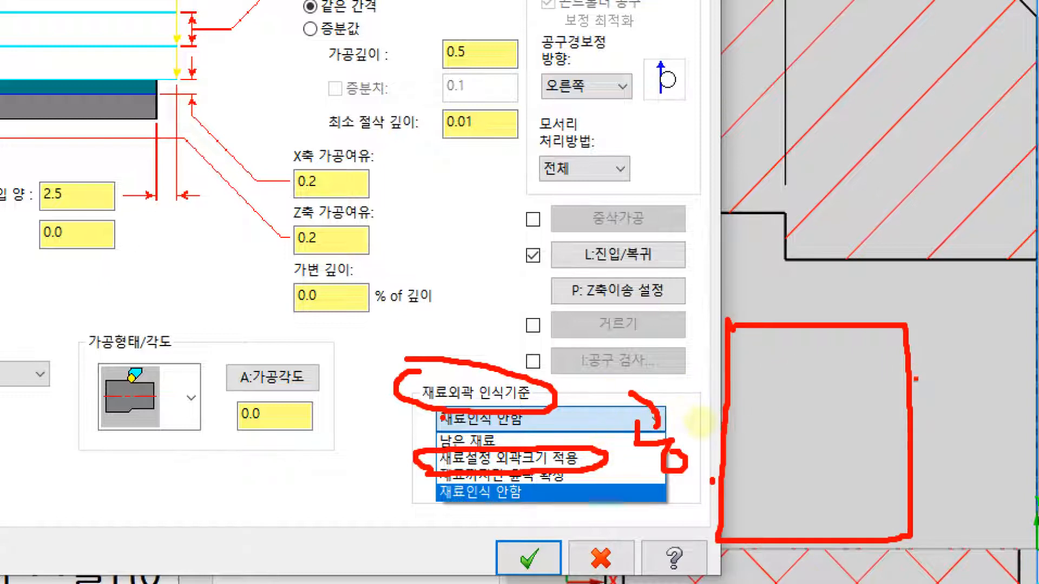
{"action": "mouse_move", "coordinate": [963, 359]}
{"action": "left_mouse_down"}
{"action": "mouse_move", "coordinate": [946, 427]}
{"action": "mouse_move", "coordinate": [941, 414]}
{"action": "mouse_move", "coordinate": [996, 406]}
{"action": "mouse_move", "coordinate": [988, 447]}
{"action": "mouse_move", "coordinate": [957, 447]}
{"action": "left_mouse_up"}
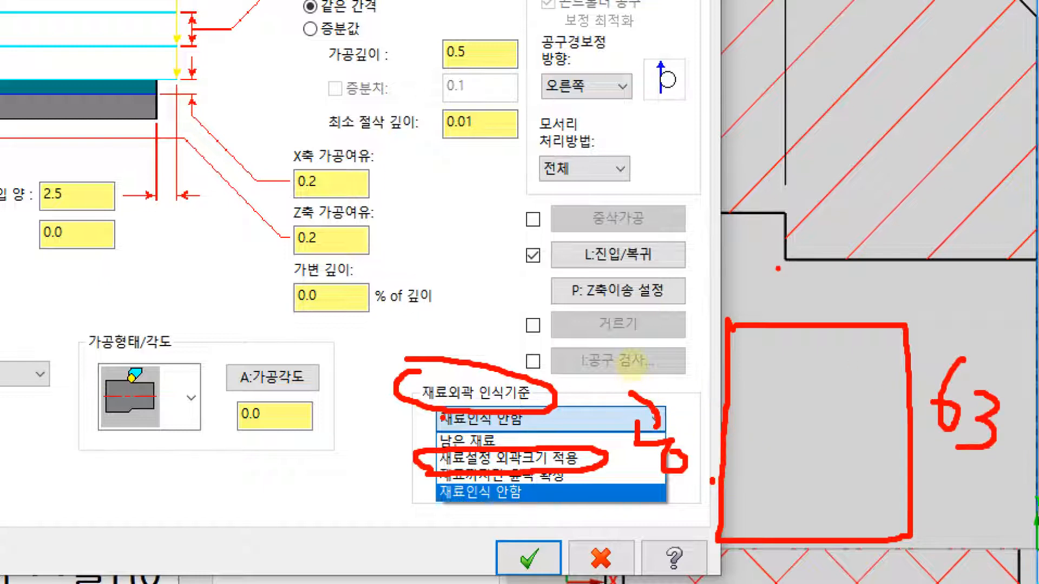
{"action": "left_click_drag", "start_coordinate": [788, 261], "coordinate": [825, 311]}
{"action": "left_click_drag", "start_coordinate": [820, 275], "coordinate": [786, 318]}
{"action": "mouse_move", "coordinate": [860, 288]}
{"action": "left_mouse_down"}
{"action": "mouse_move", "coordinate": [880, 292]}
{"action": "mouse_move", "coordinate": [843, 293]}
{"action": "left_mouse_up"}
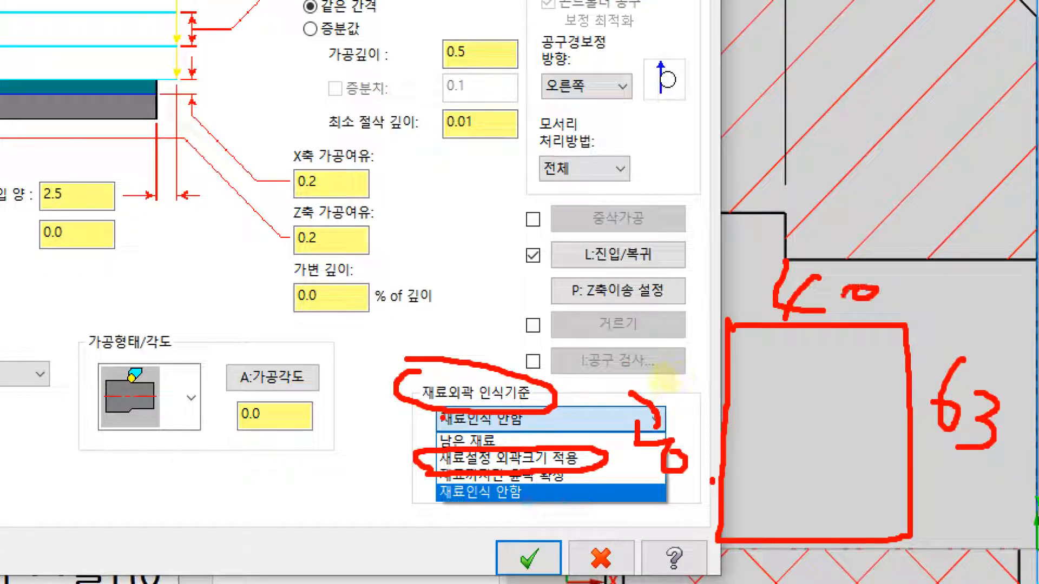
{"action": "left_click", "coordinate": [366, 467]}
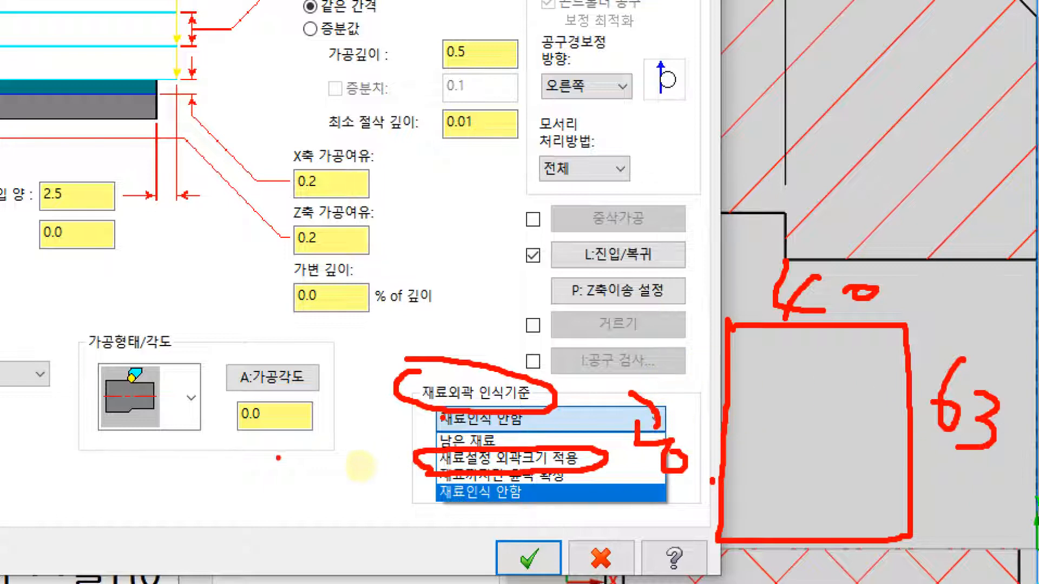
{"action": "mouse_move", "coordinate": [357, 463]}
{"action": "left_mouse_down"}
{"action": "mouse_move", "coordinate": [412, 457]}
{"action": "mouse_move", "coordinate": [366, 484]}
{"action": "left_mouse_up"}
{"action": "mouse_move", "coordinate": [810, 388]}
{"action": "left_mouse_down"}
{"action": "mouse_move", "coordinate": [815, 403]}
{"action": "mouse_move", "coordinate": [882, 359]}
{"action": "left_mouse_up"}
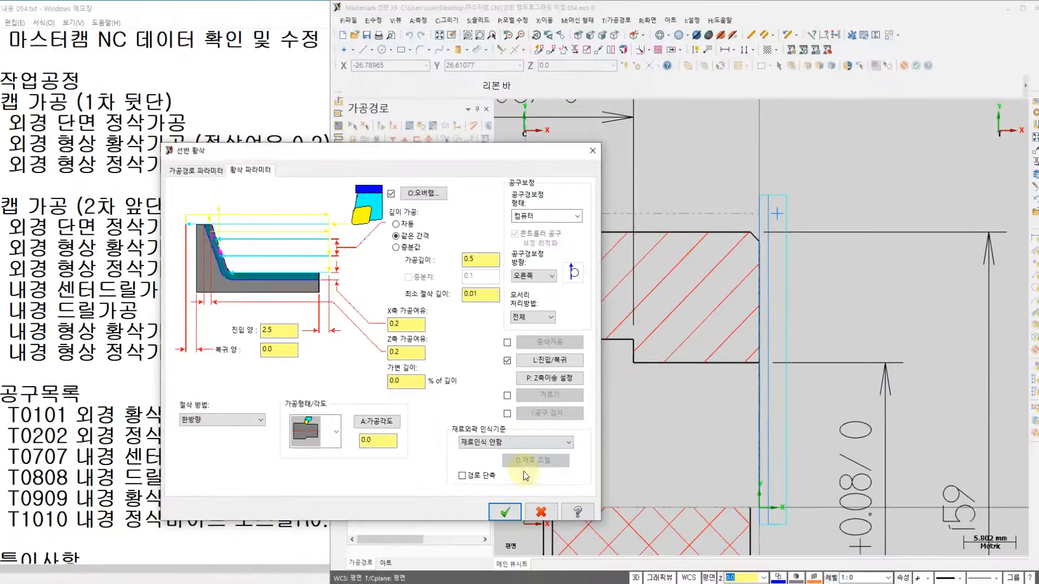
Set the roughing stock recognition to 재료설정 외곽크기 적용 and accept the parameters to generate the toolpath
{"action": "left_click", "coordinate": [528, 423]}
{"action": "left_click", "coordinate": [504, 443]}
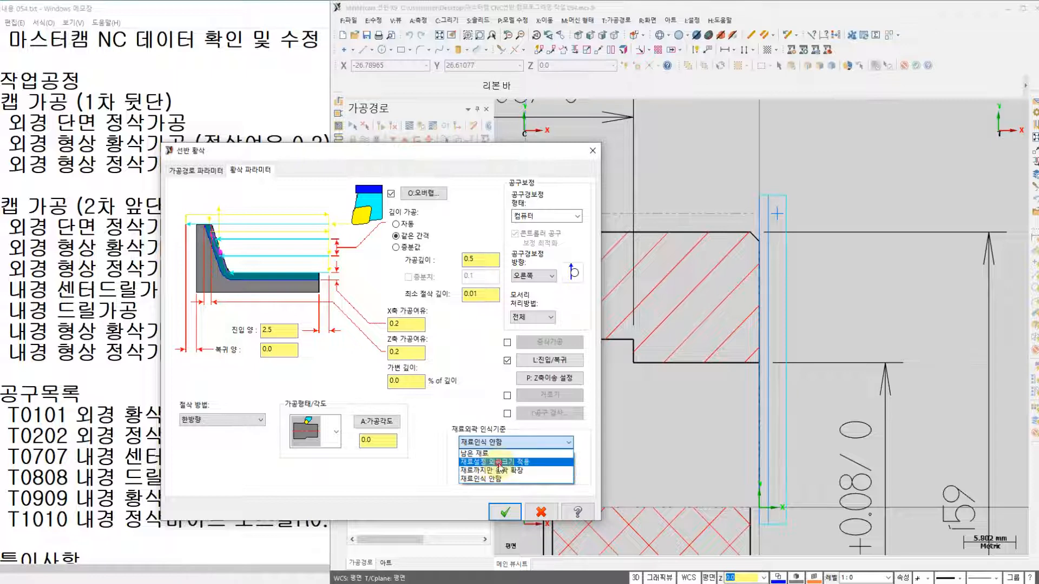
{"action": "left_click", "coordinate": [503, 459]}
{"action": "left_click", "coordinate": [506, 511]}
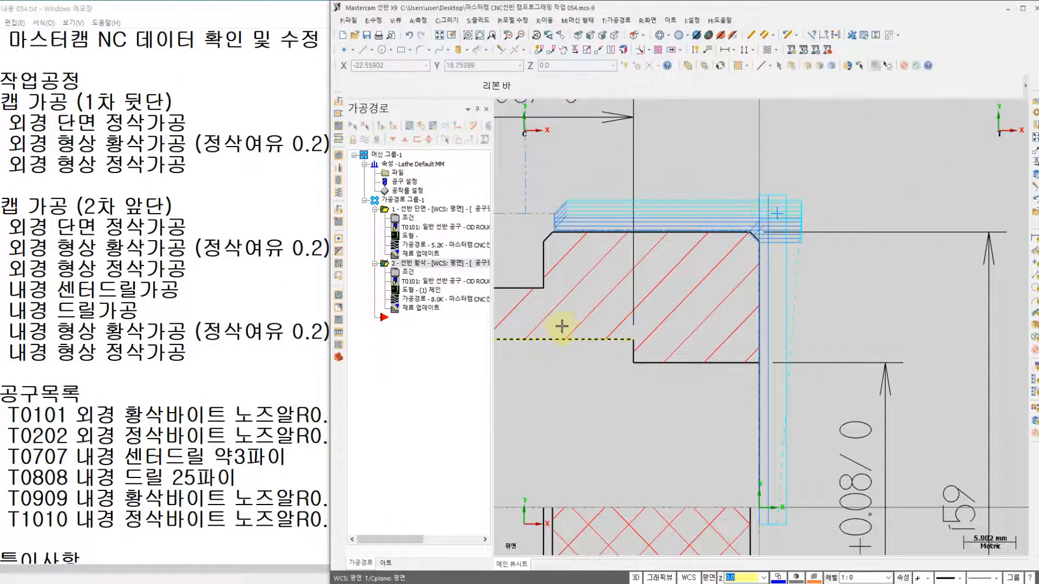
Inspect the outer contour roughing toolpath and check the first-stage 외경 형상 정삭가공 entry in the process notes
{"action": "scroll", "coordinate": [616, 252], "scroll_direction": "up", "scroll_amount": 2}
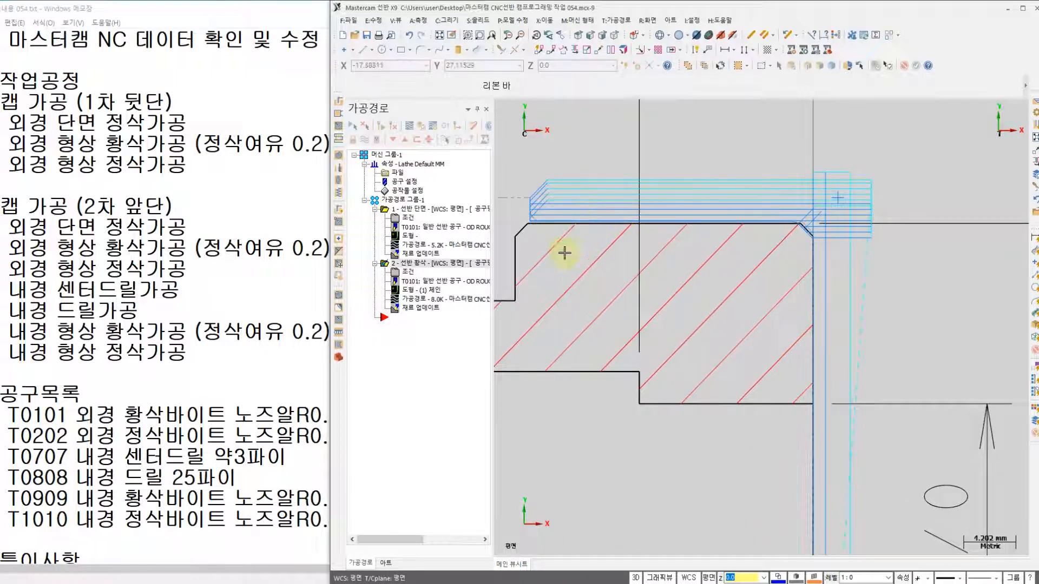
{"action": "middle_click_drag", "start_coordinate": [563, 250], "coordinate": [591, 262]}
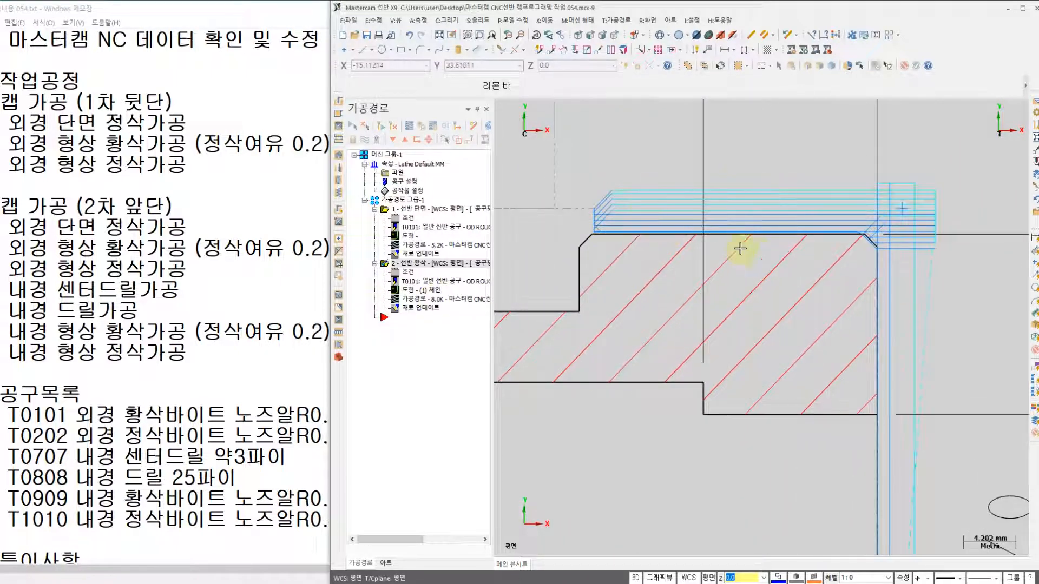
{"action": "scroll", "coordinate": [665, 308], "scroll_direction": "down", "scroll_amount": 1}
{"action": "scroll", "coordinate": [664, 307], "scroll_direction": "down", "scroll_amount": 1}
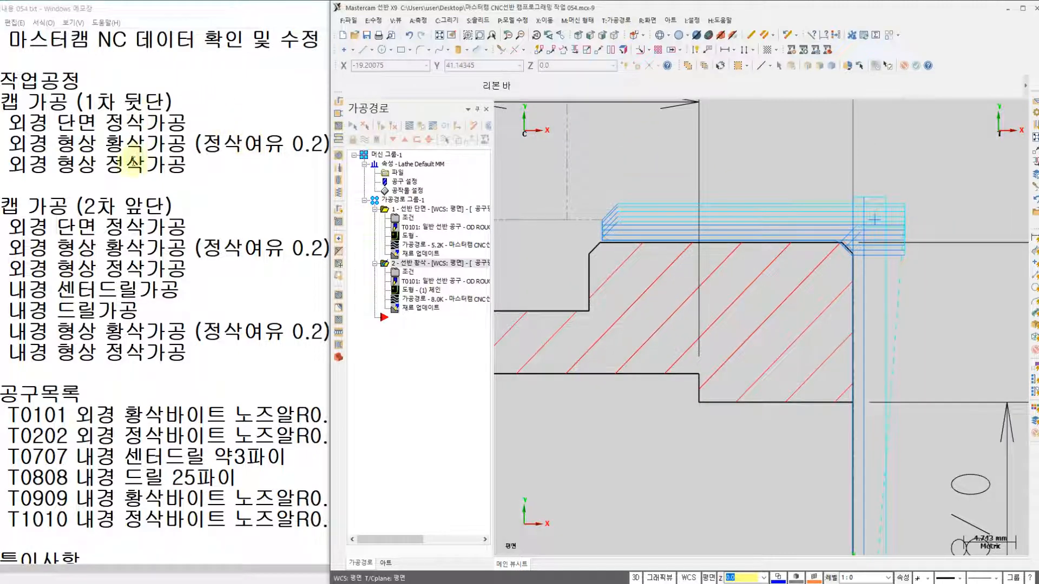
{"action": "left_click", "coordinate": [149, 168]}
{"action": "left_click_drag", "start_coordinate": [136, 168], "coordinate": [106, 168]}
{"action": "left_click", "coordinate": [800, 157]}
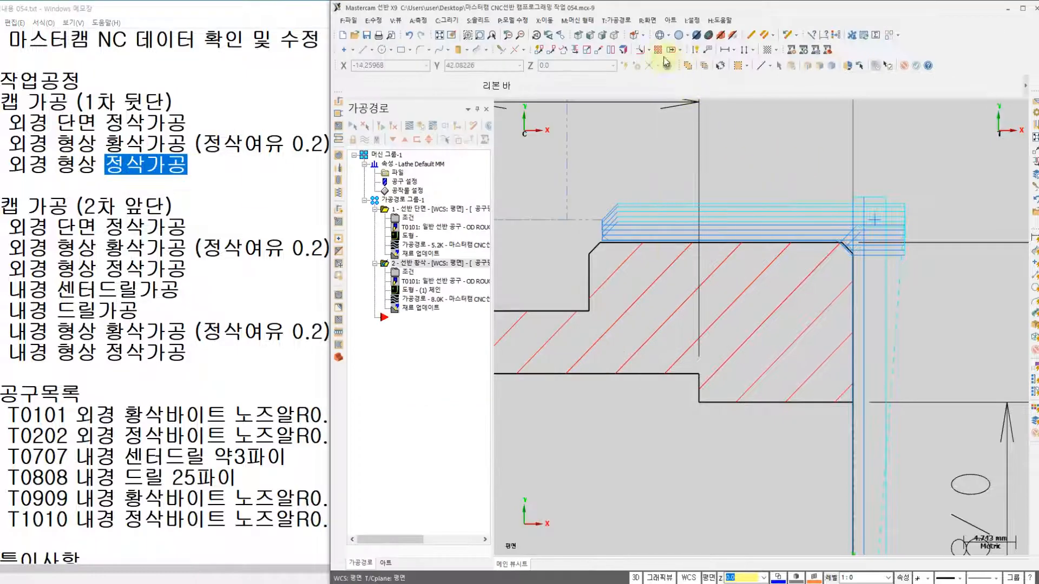
Start a finishing toolpath and chain the cap's outer diameter edge together with the adjoining front chamfer
{"action": "left_click", "coordinate": [617, 20]}
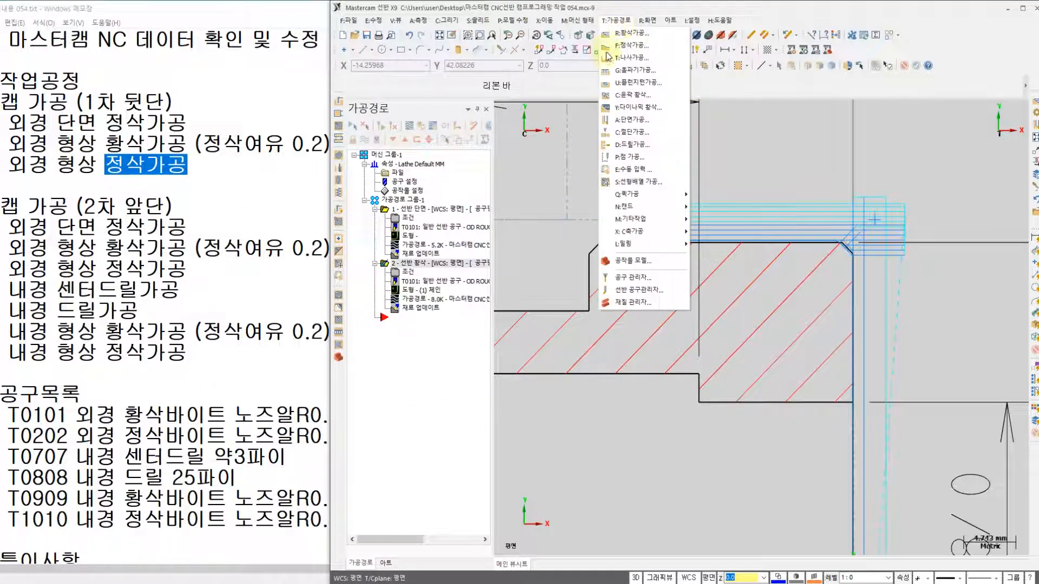
{"action": "left_click", "coordinate": [636, 45]}
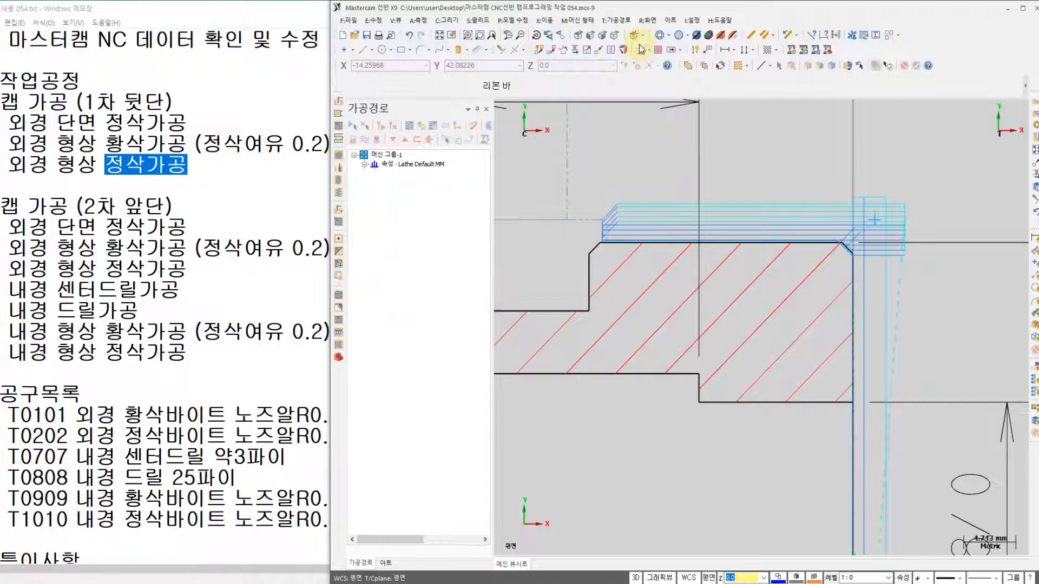
{"action": "left_click", "coordinate": [822, 242]}
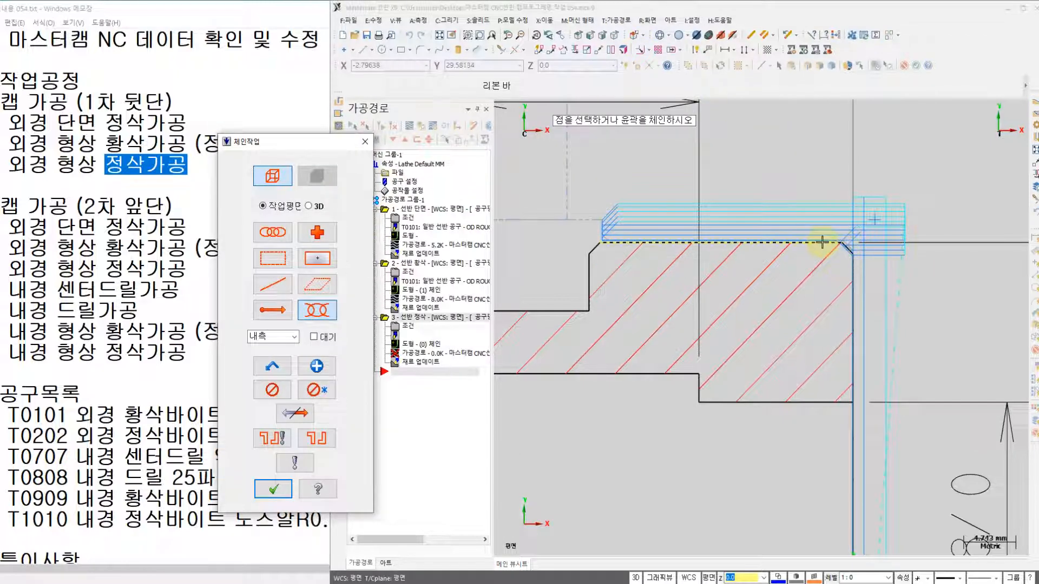
{"action": "left_click", "coordinate": [288, 371]}
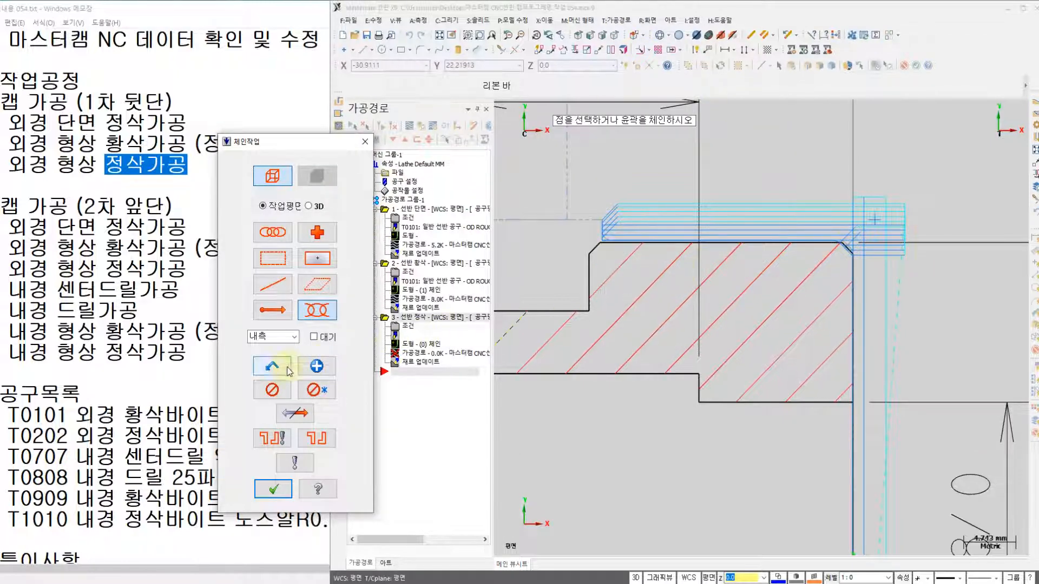
{"action": "left_click", "coordinate": [666, 245]}
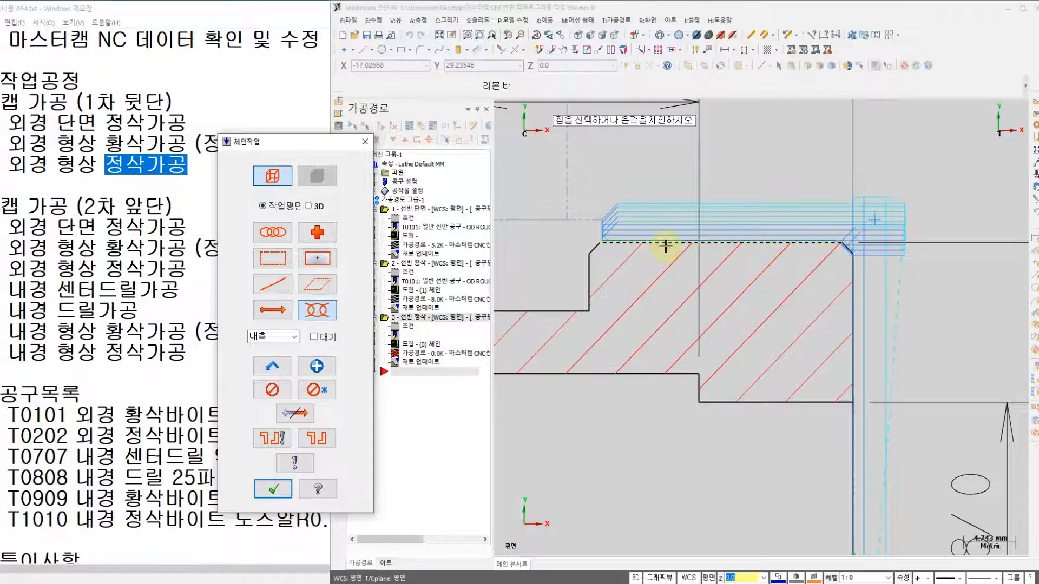
{"action": "left_click", "coordinate": [316, 366]}
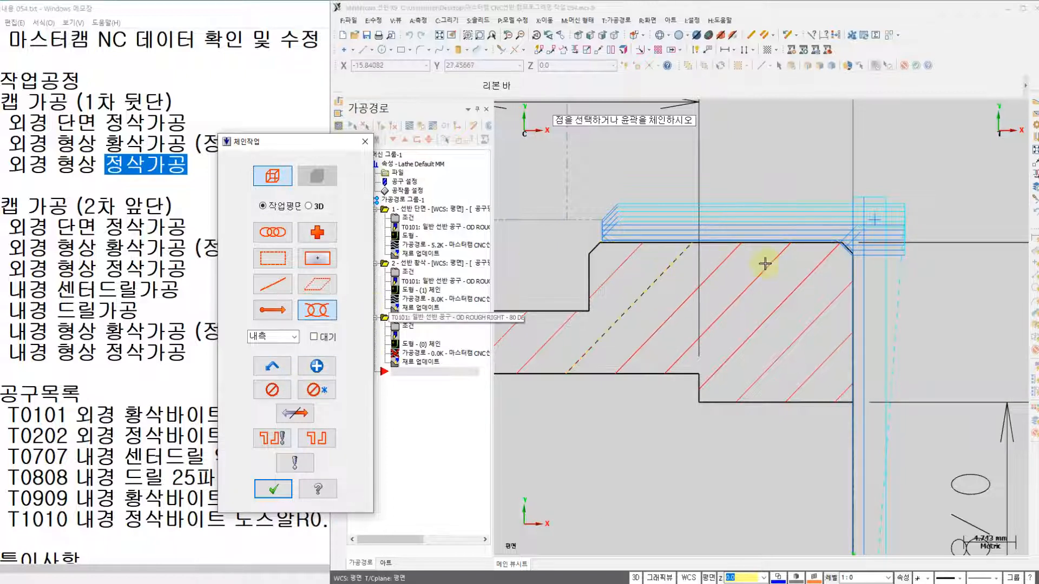
{"action": "left_click", "coordinate": [848, 246]}
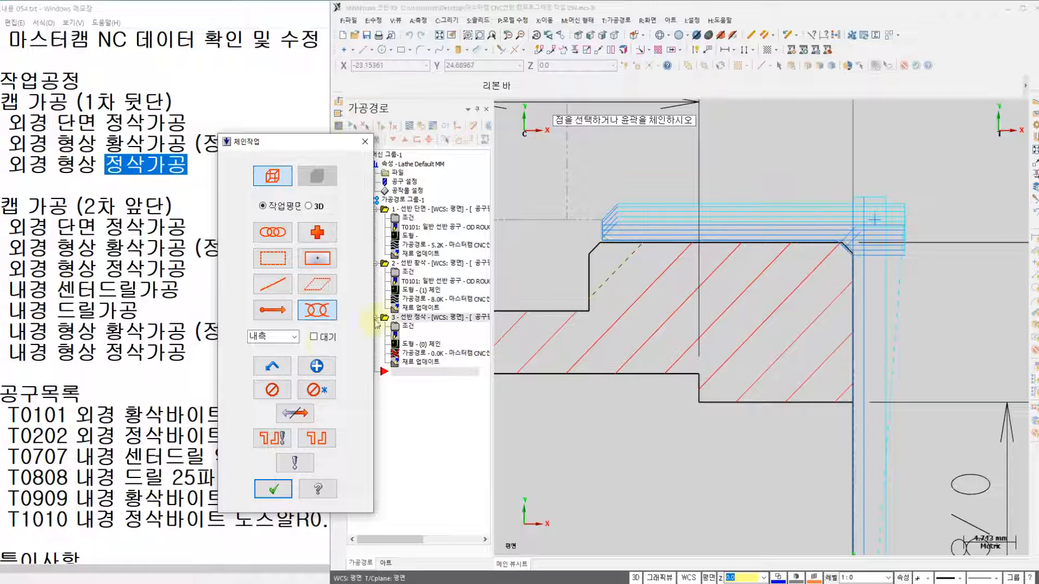
{"action": "left_click", "coordinate": [272, 366]}
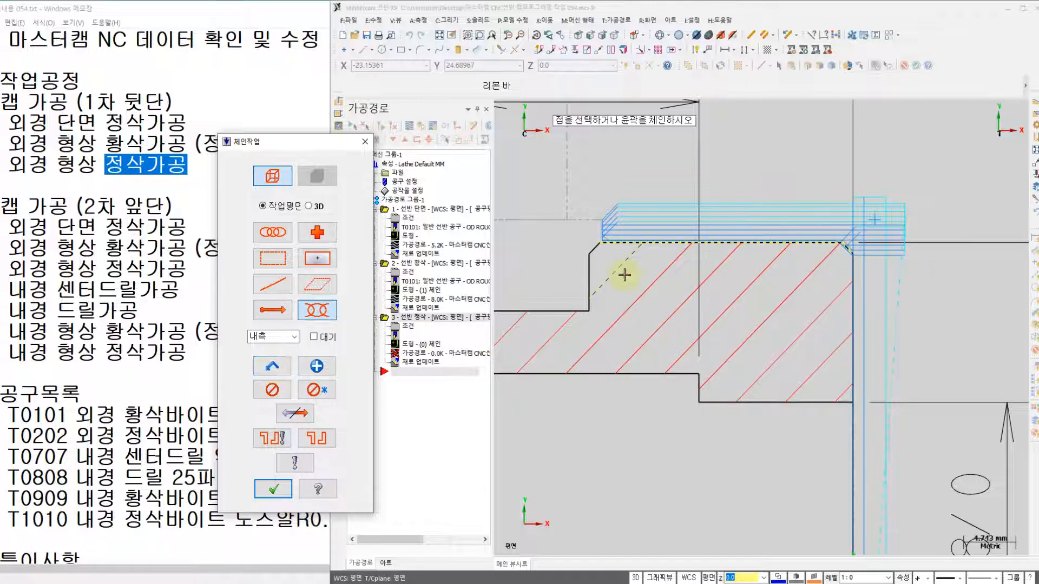
{"action": "left_click", "coordinate": [669, 245]}
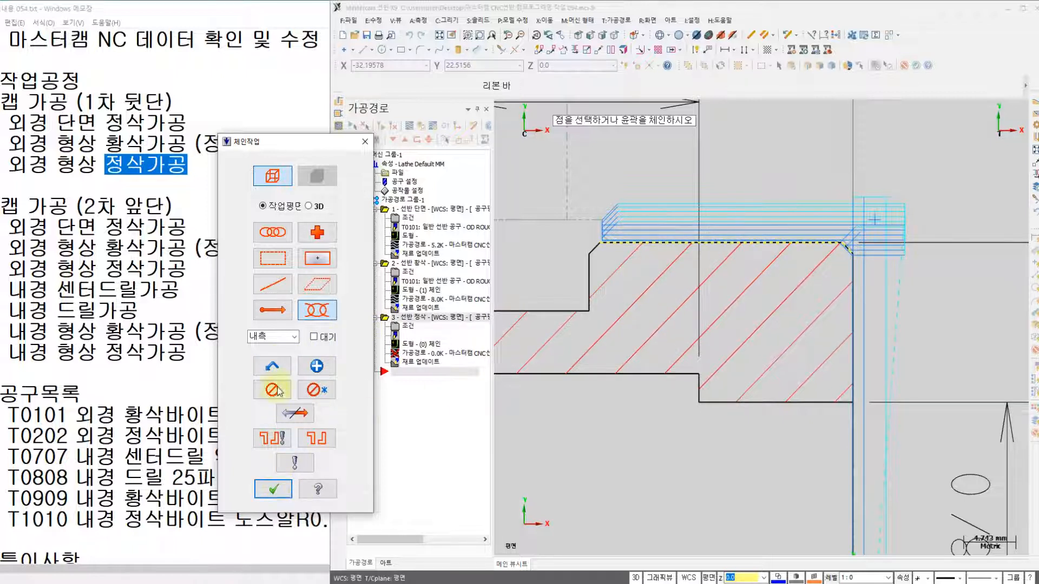
{"action": "left_click", "coordinate": [274, 489]}
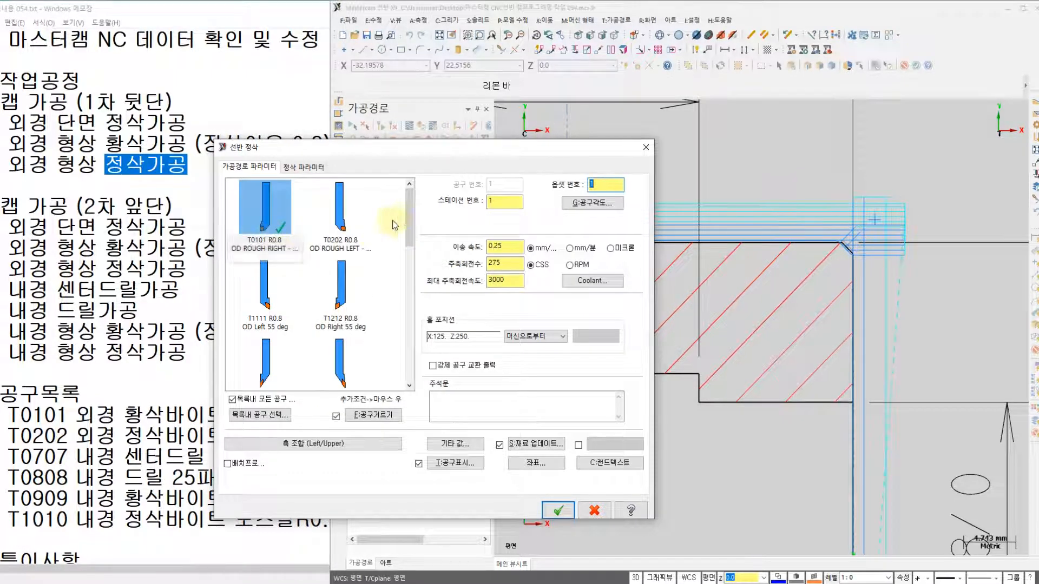
Choose the T2121 R0.8 OD FINISH RIGHT tool for editing and load the PDJNR 2525M 15 holder into its definition
{"action": "left_click_drag", "start_coordinate": [408, 227], "coordinate": [408, 246]}
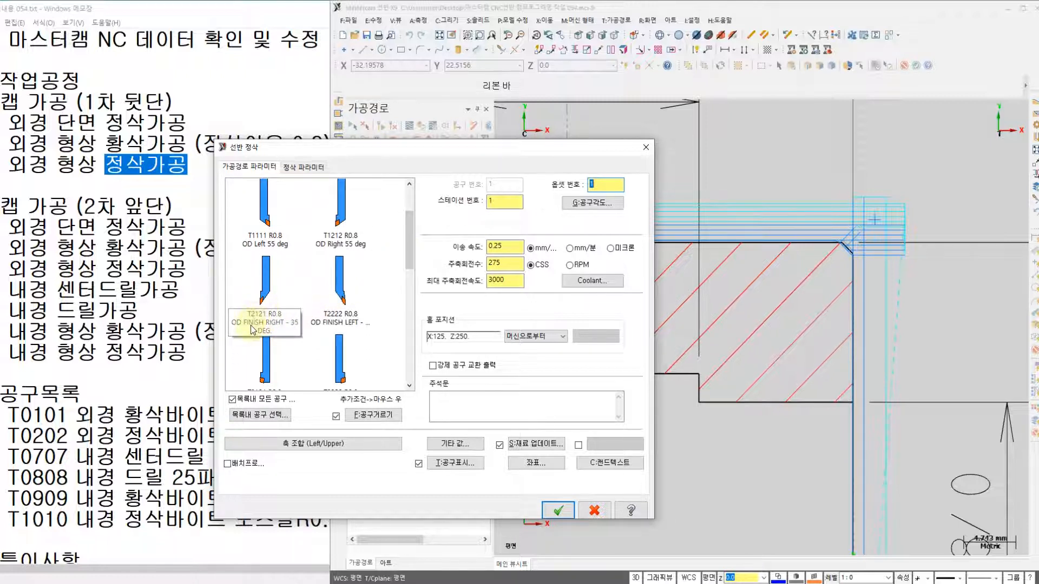
{"action": "left_click", "coordinate": [269, 298]}
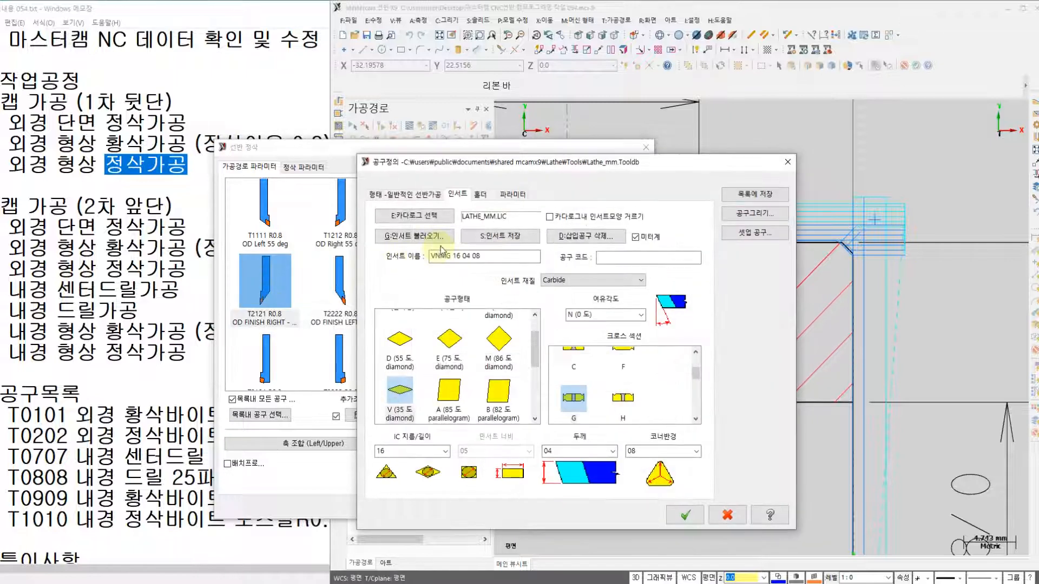
{"action": "left_click", "coordinate": [475, 197]}
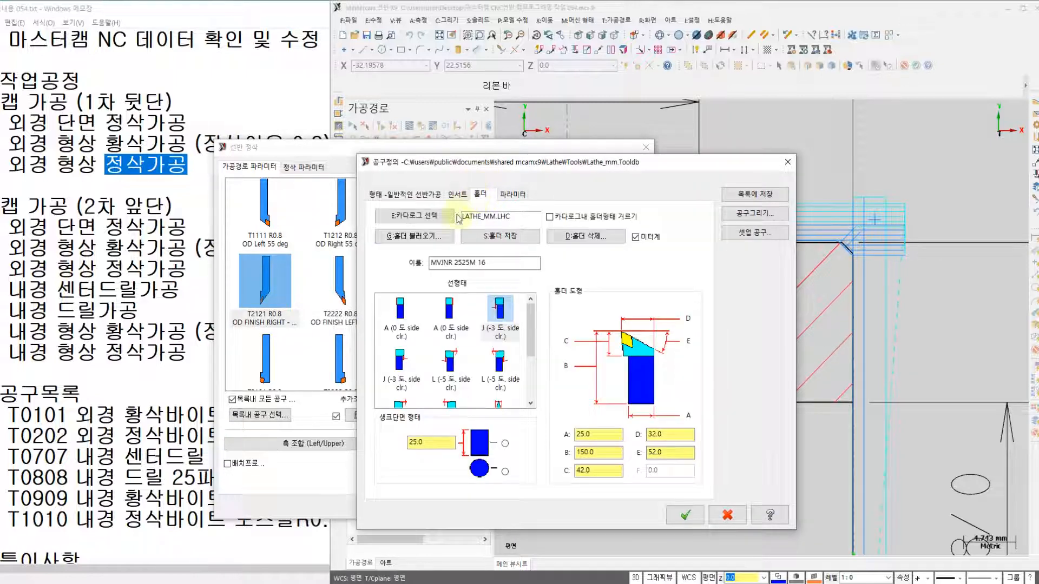
{"action": "left_click", "coordinate": [425, 236]}
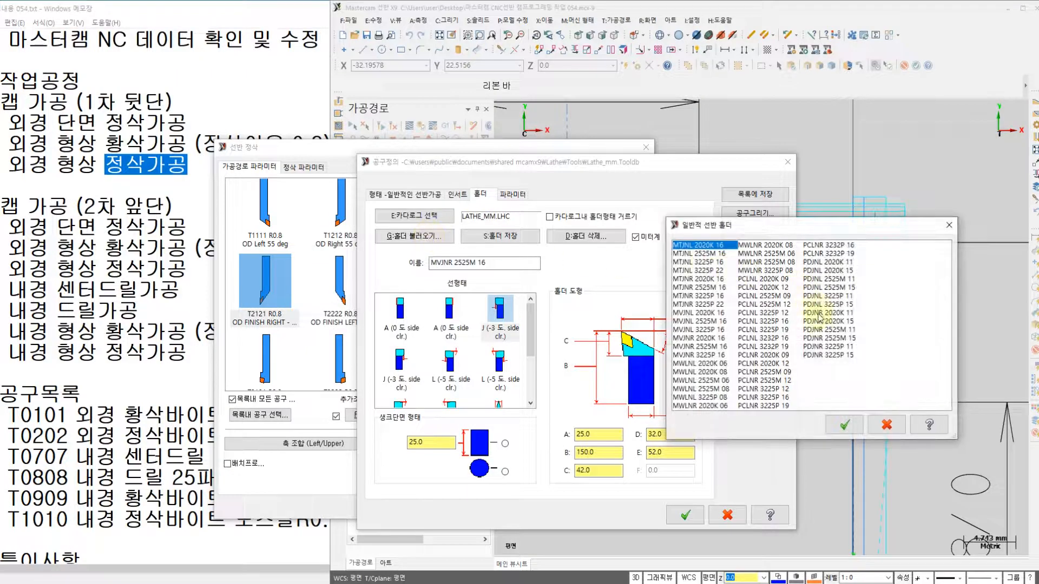
{"action": "left_click", "coordinate": [822, 338]}
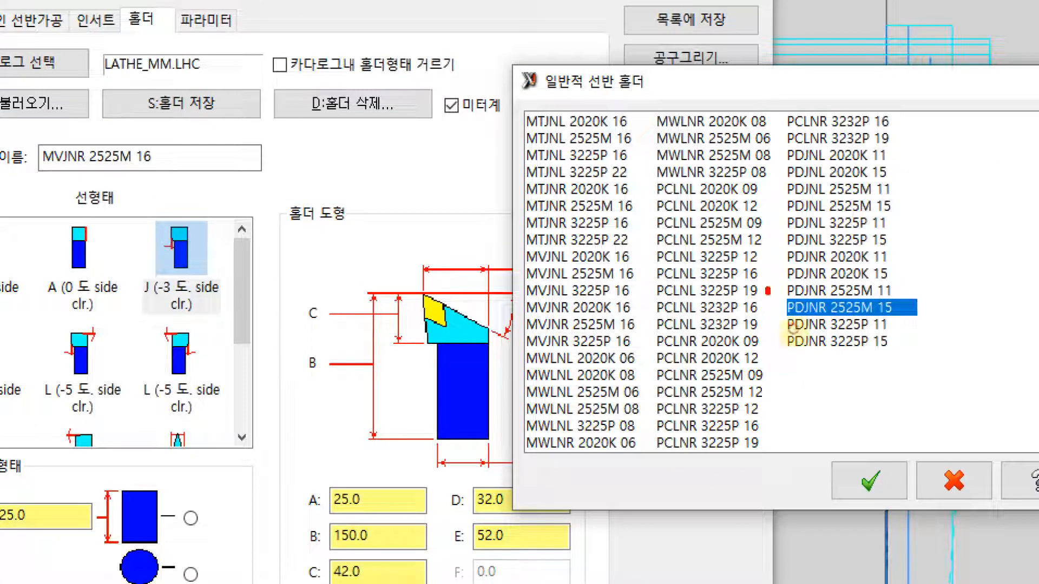
{"action": "mouse_move", "coordinate": [767, 290]}
{"action": "left_mouse_down"}
{"action": "mouse_move", "coordinate": [865, 351]}
{"action": "mouse_move", "coordinate": [932, 284]}
{"action": "mouse_move", "coordinate": [779, 282]}
{"action": "mouse_move", "coordinate": [773, 295]}
{"action": "left_mouse_up"}
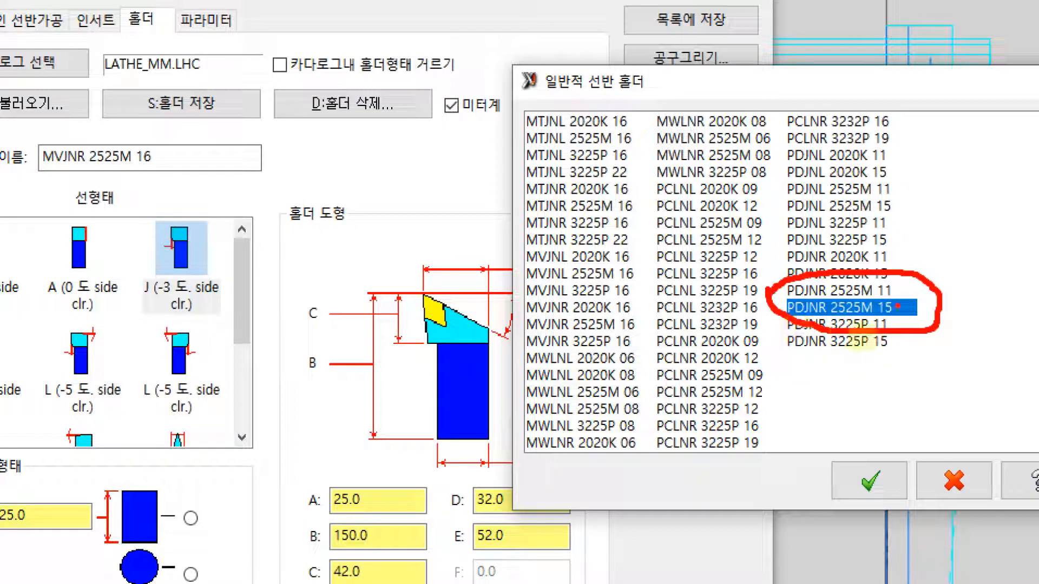
{"action": "mouse_move", "coordinate": [913, 309]}
{"action": "left_mouse_down"}
{"action": "mouse_move", "coordinate": [925, 317]}
{"action": "mouse_move", "coordinate": [948, 242]}
{"action": "left_mouse_up"}
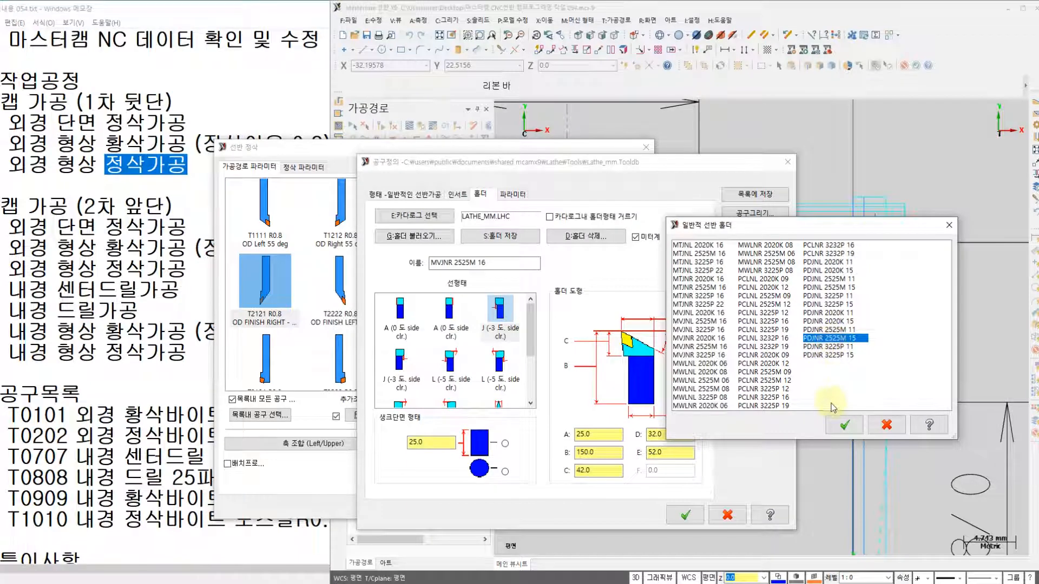
{"action": "left_click", "coordinate": [842, 424]}
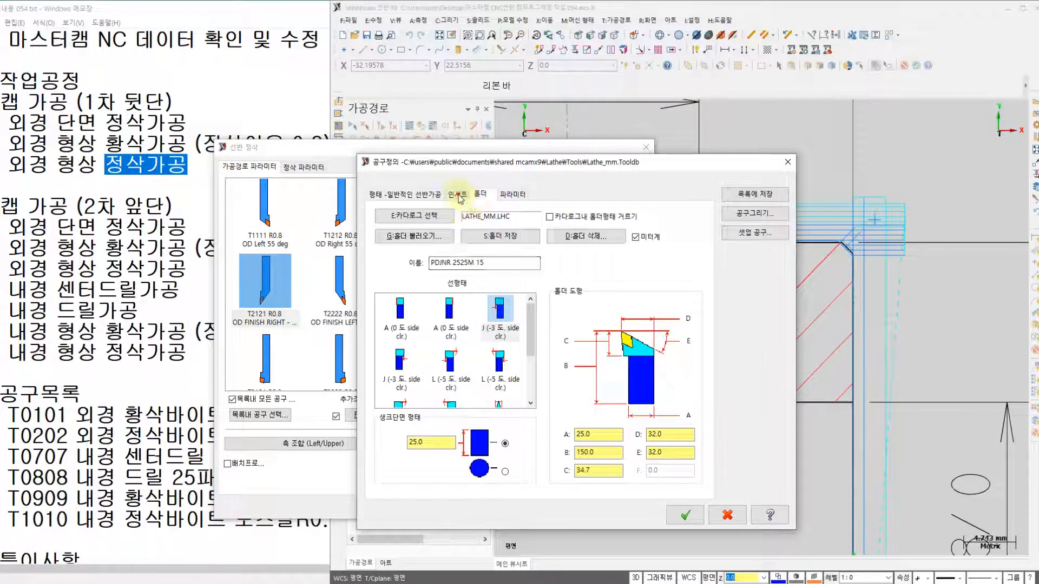
Load the DNMG 15 04 04 insert into the finishing tool definition and accept the tool
{"action": "left_click", "coordinate": [458, 194]}
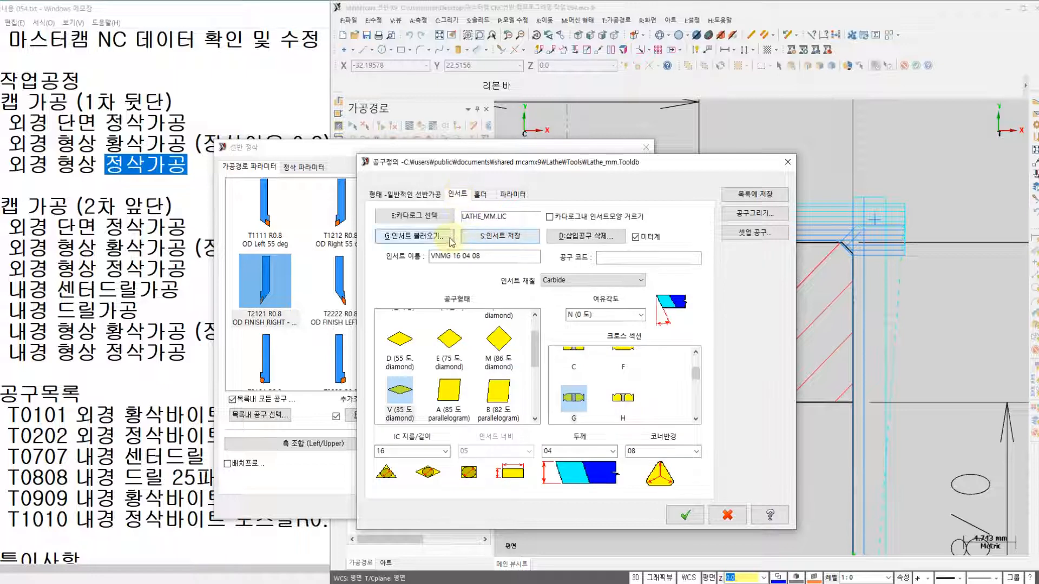
{"action": "left_click", "coordinate": [414, 236]}
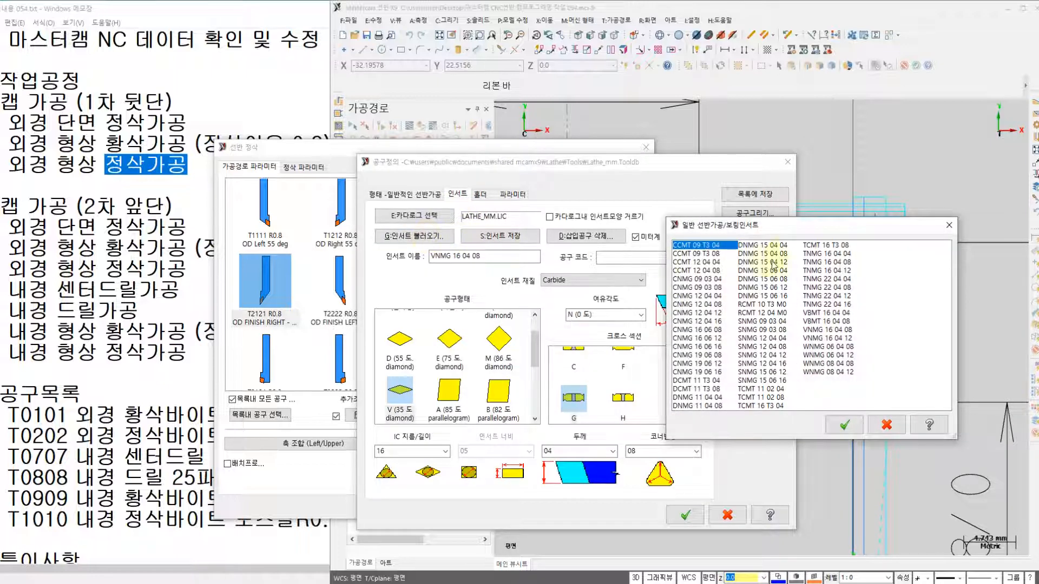
{"action": "left_click", "coordinate": [776, 247]}
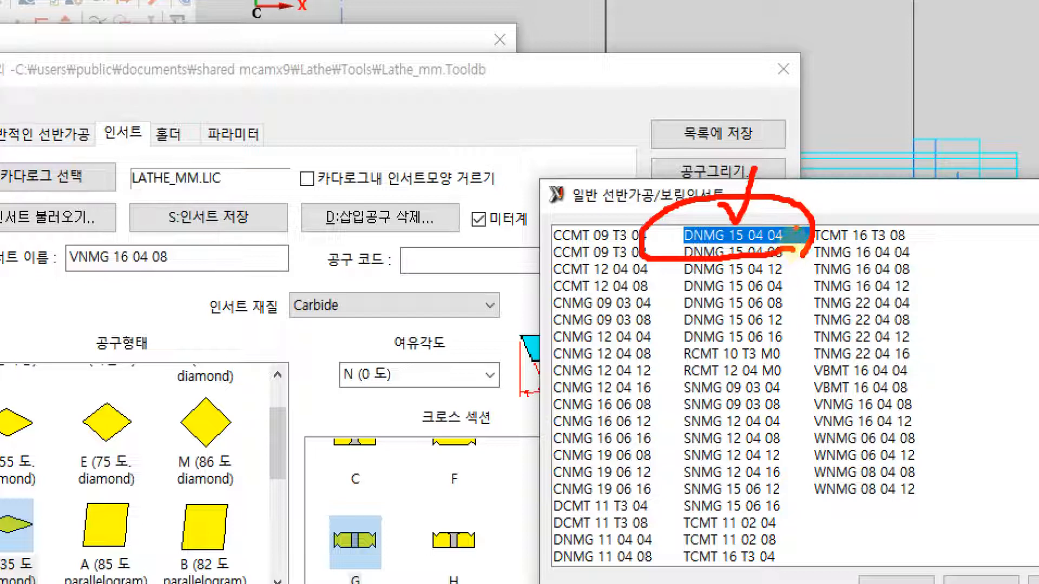
{"action": "mouse_move", "coordinate": [786, 248]}
{"action": "left_mouse_down"}
{"action": "mouse_move", "coordinate": [764, 222]}
{"action": "mouse_move", "coordinate": [795, 240]}
{"action": "left_mouse_up"}
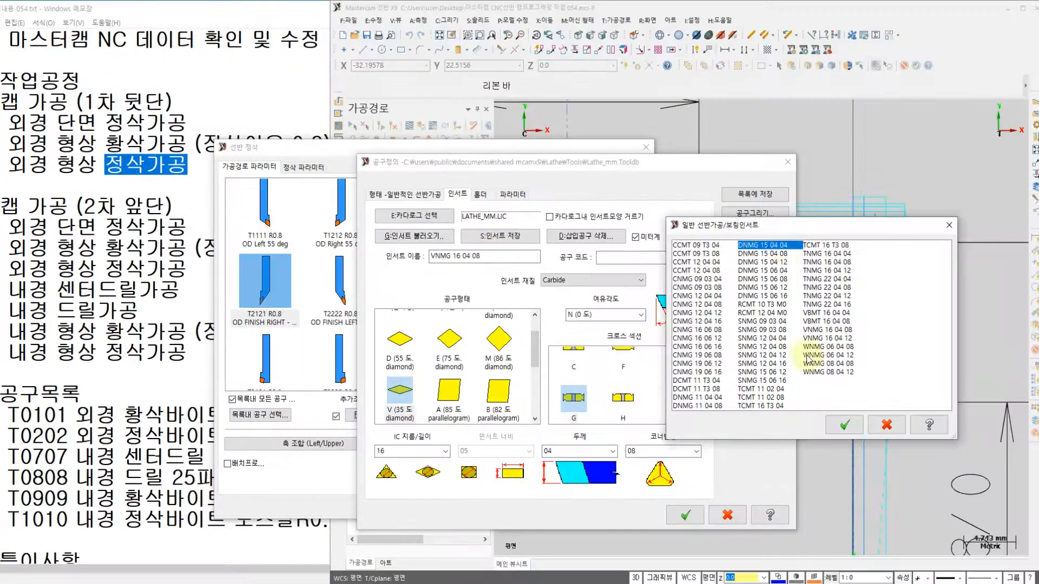
{"action": "left_click", "coordinate": [843, 426]}
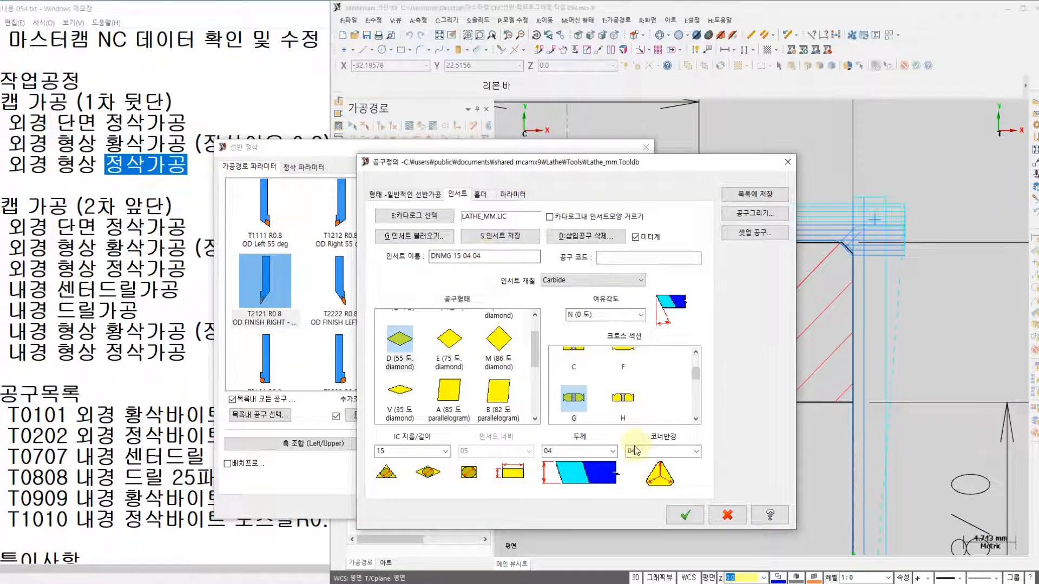
{"action": "left_click", "coordinate": [671, 512]}
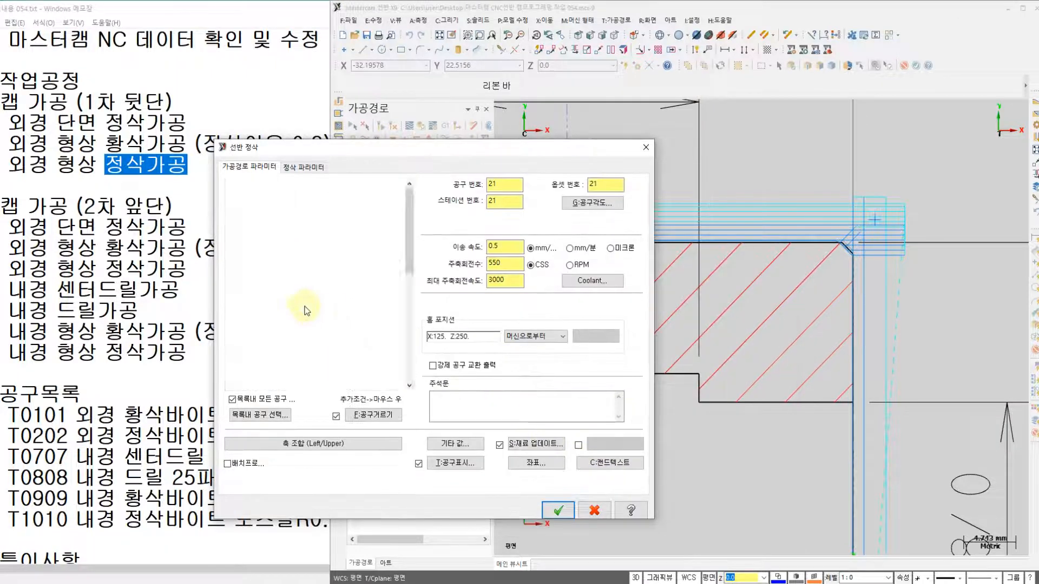
Choose the T2121 R0.4 OD FINISH RIGHT tool and set its tool, station and offset numbers to 2
{"action": "left_click", "coordinate": [343, 340]}
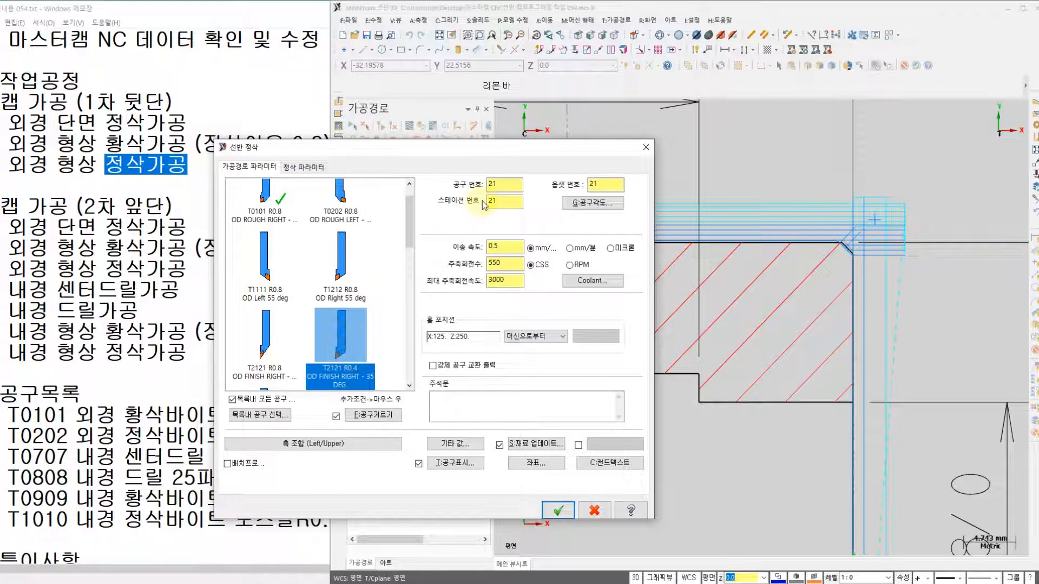
{"action": "left_click_drag", "start_coordinate": [505, 185], "coordinate": [422, 196]}
{"action": "type", "text": "2"}
{"action": "left_click_drag", "start_coordinate": [605, 186], "coordinate": [445, 209]}
{"action": "type", "text": "22"}
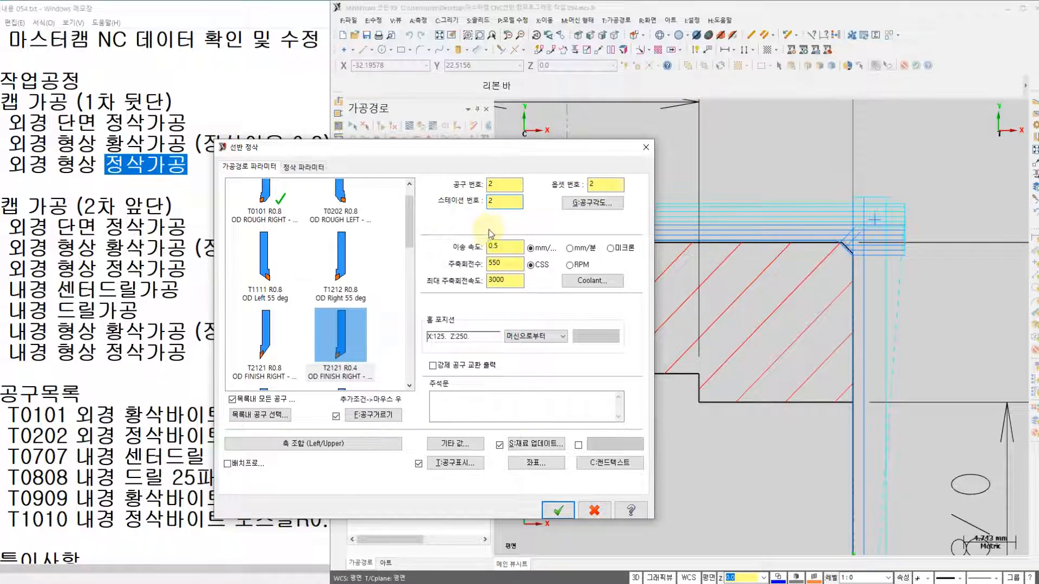
Set the finishing feed rate to 0.18, the CSS spindle speed to 180 and the maximum spindle speed to 1800
{"action": "left_click_drag", "start_coordinate": [505, 249], "coordinate": [450, 257]}
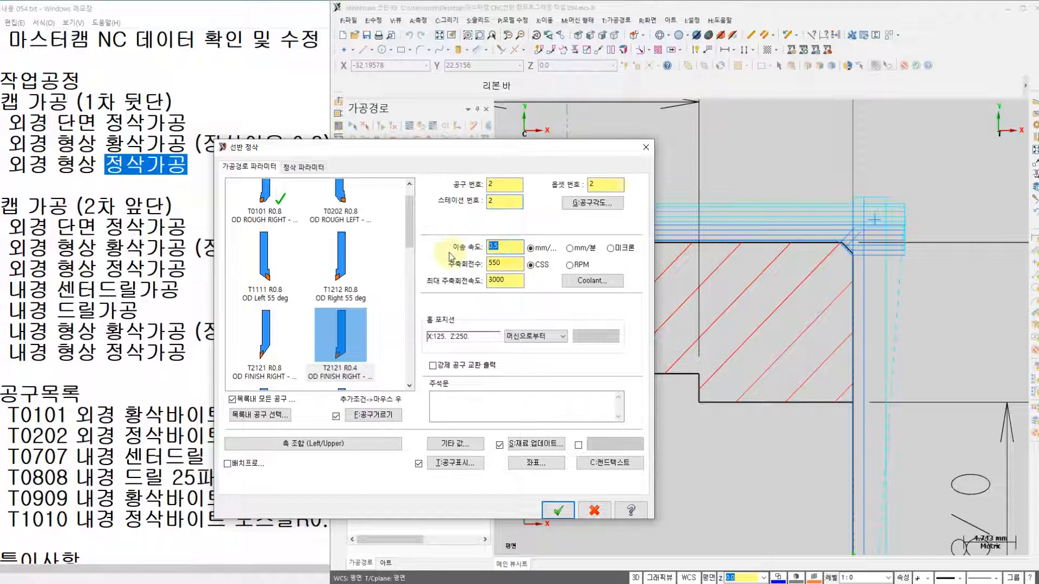
{"action": "type", "text": "0.15"}
{"action": "left_click_drag", "start_coordinate": [512, 246], "coordinate": [481, 259]}
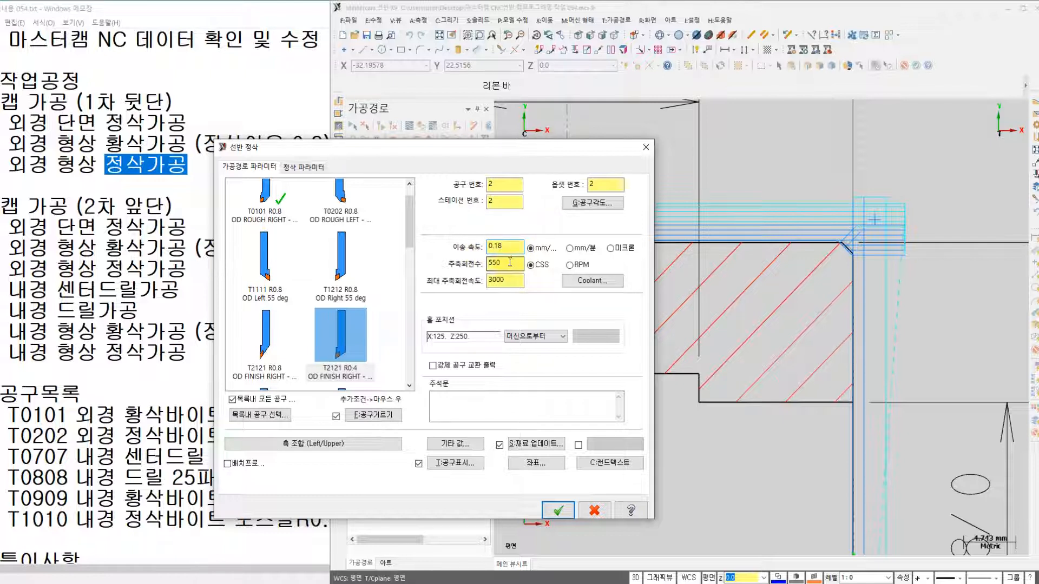
{"action": "type", "text": "18"}
{"action": "left_click_drag", "start_coordinate": [506, 264], "coordinate": [463, 280]}
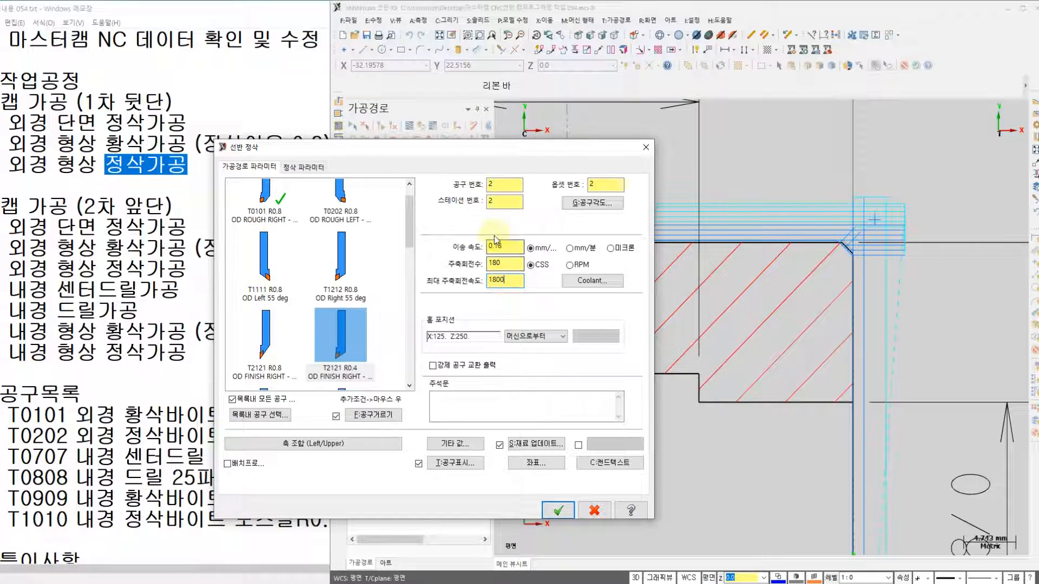
{"action": "type", "text": "1800"}
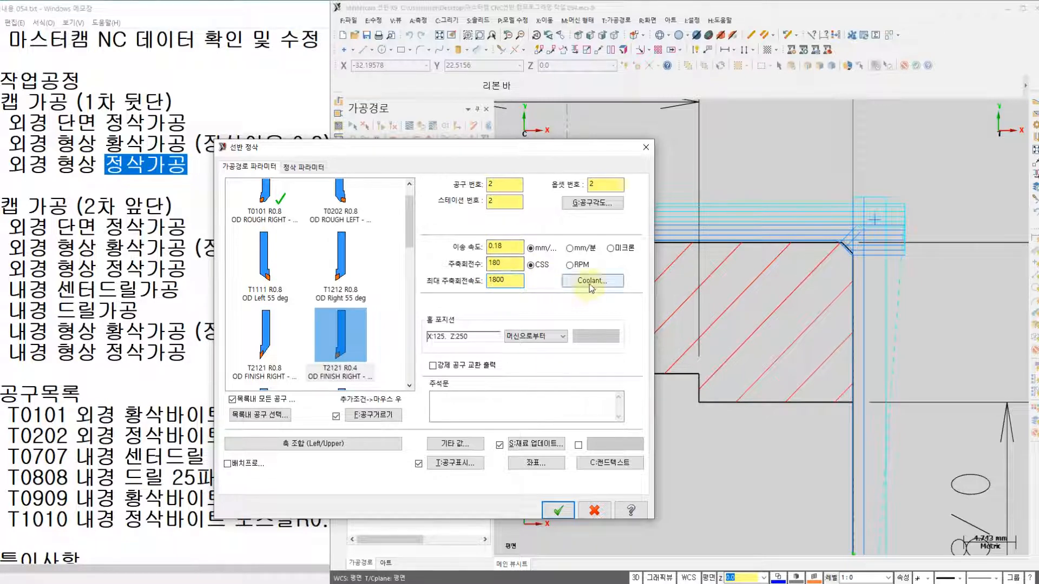
Turn on Flood coolant for the finishing operation and accept the coolant settings
{"action": "left_click", "coordinate": [574, 280]}
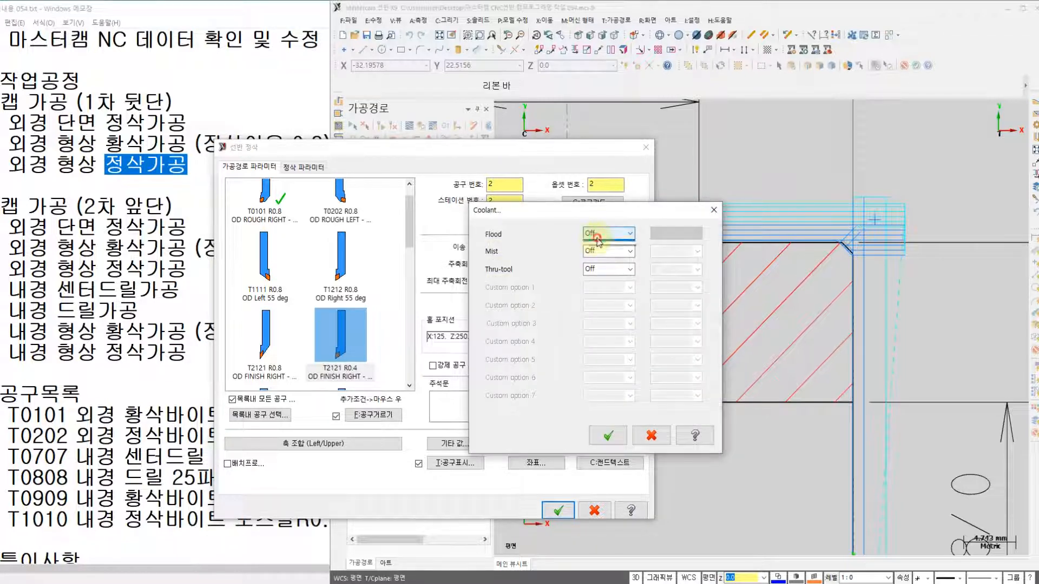
{"action": "left_click", "coordinate": [608, 234]}
{"action": "left_click", "coordinate": [600, 243]}
{"action": "left_click", "coordinate": [606, 436]}
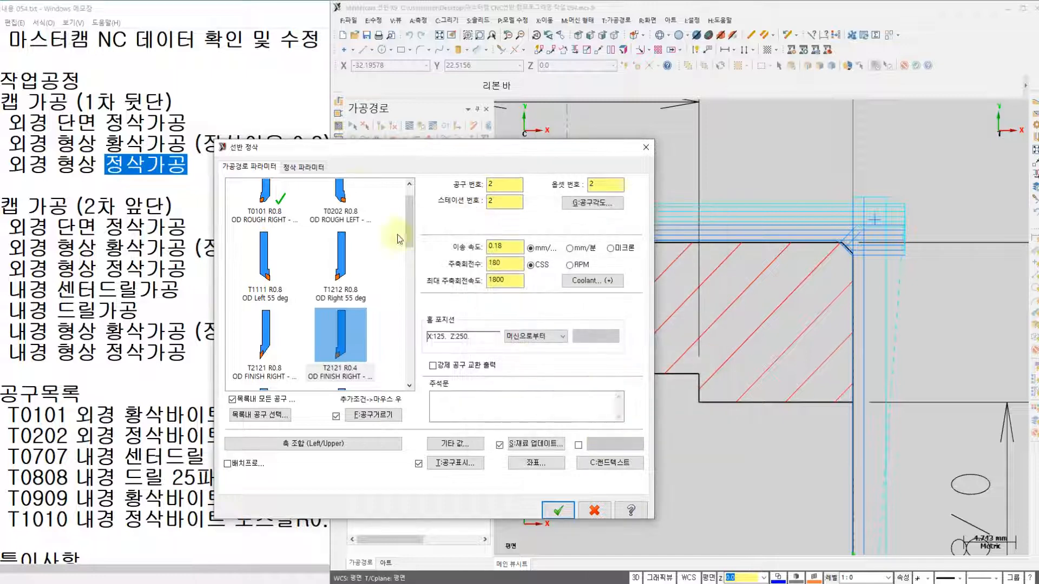
Review the finishing parameters, keep the number of passes at 1, and accept them to generate the finishing toolpath
{"action": "left_click", "coordinate": [305, 168]}
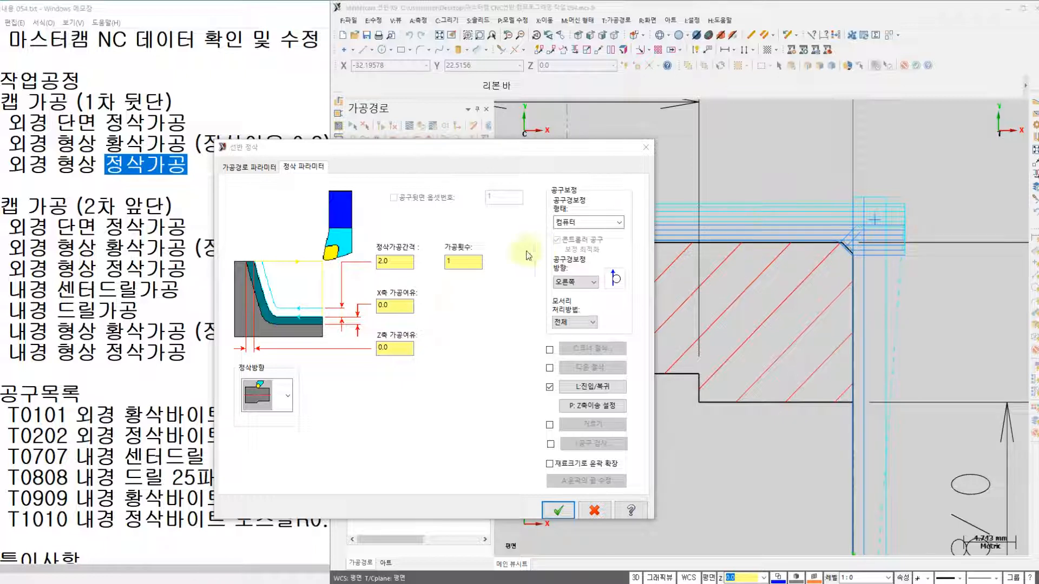
{"action": "left_click", "coordinate": [463, 263]}
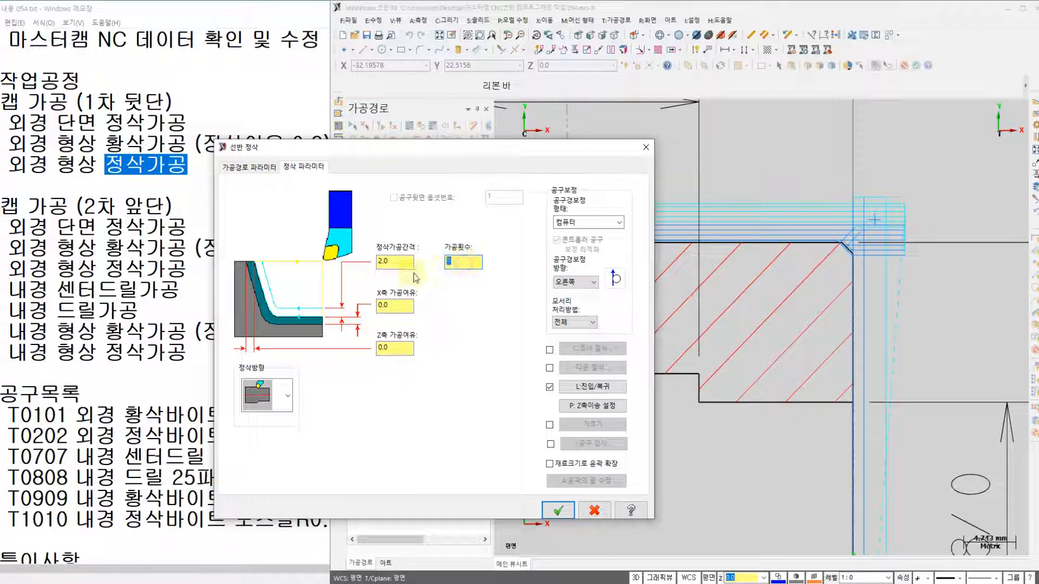
{"action": "type", "text": "1"}
{"action": "double_click", "coordinate": [463, 261]}
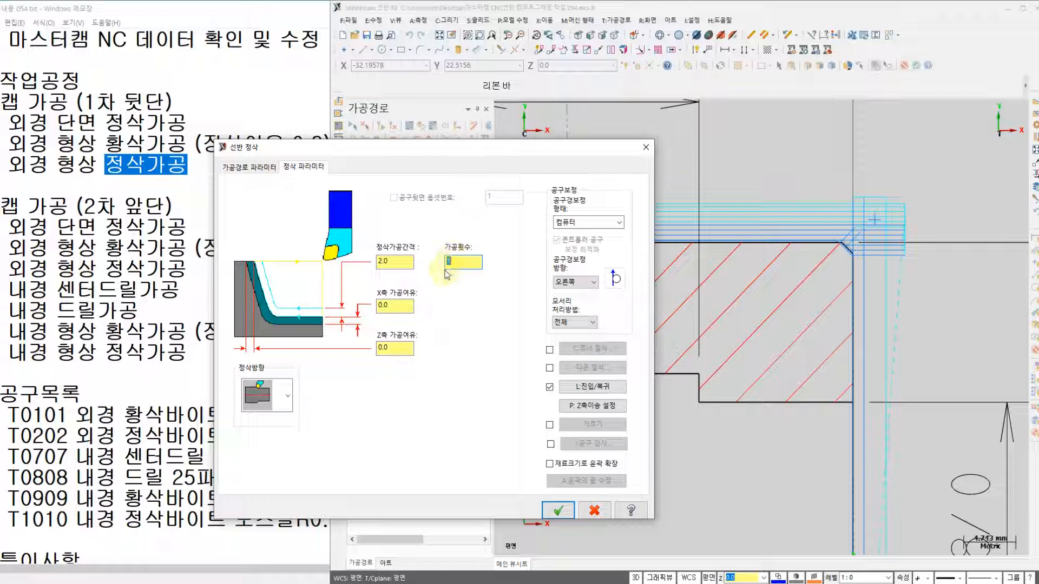
{"action": "left_click_drag", "start_coordinate": [396, 264], "coordinate": [383, 264]}
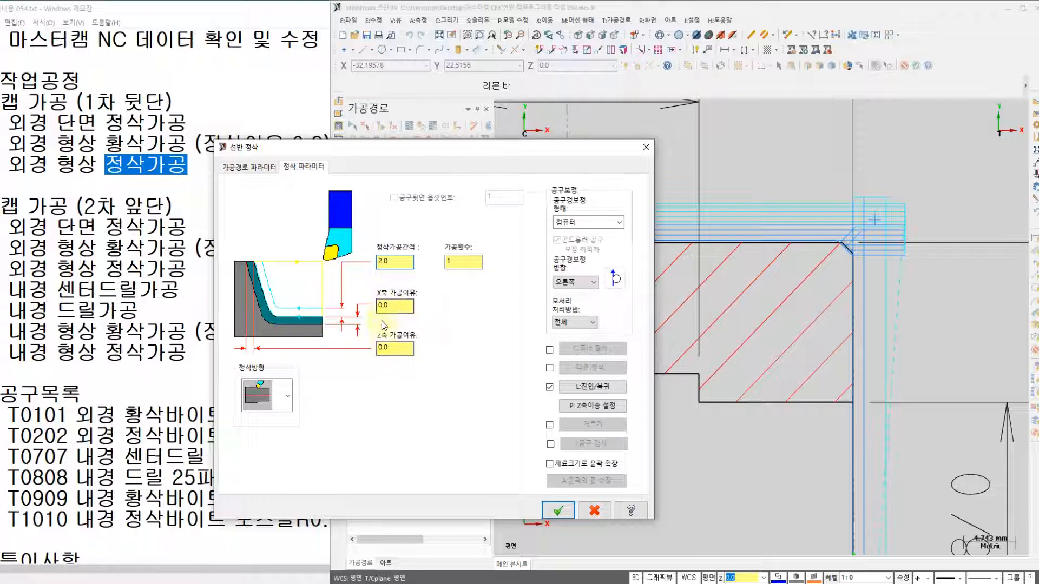
{"action": "key", "text": "Tab"}
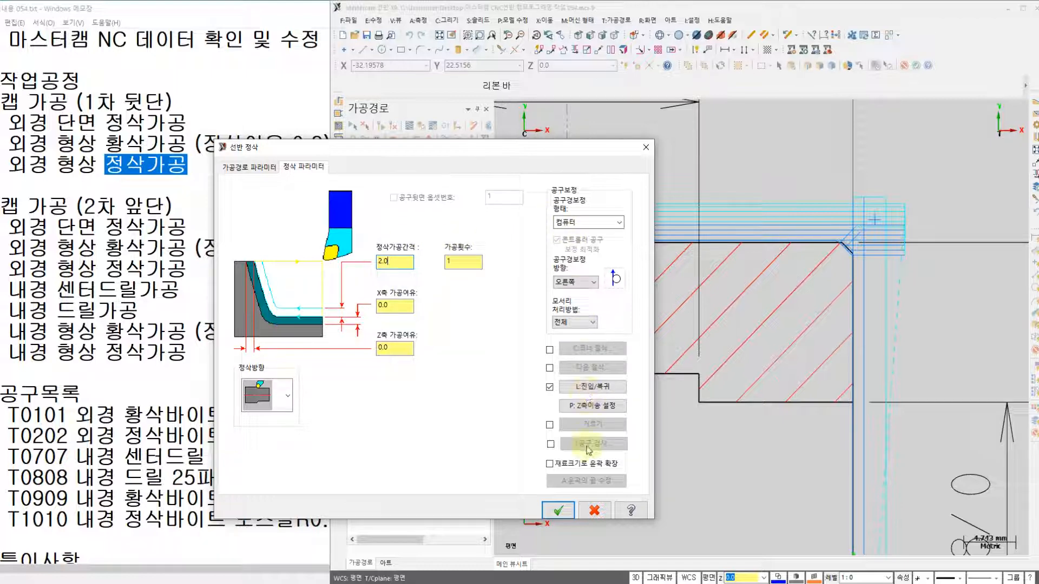
{"action": "left_click", "coordinate": [558, 509]}
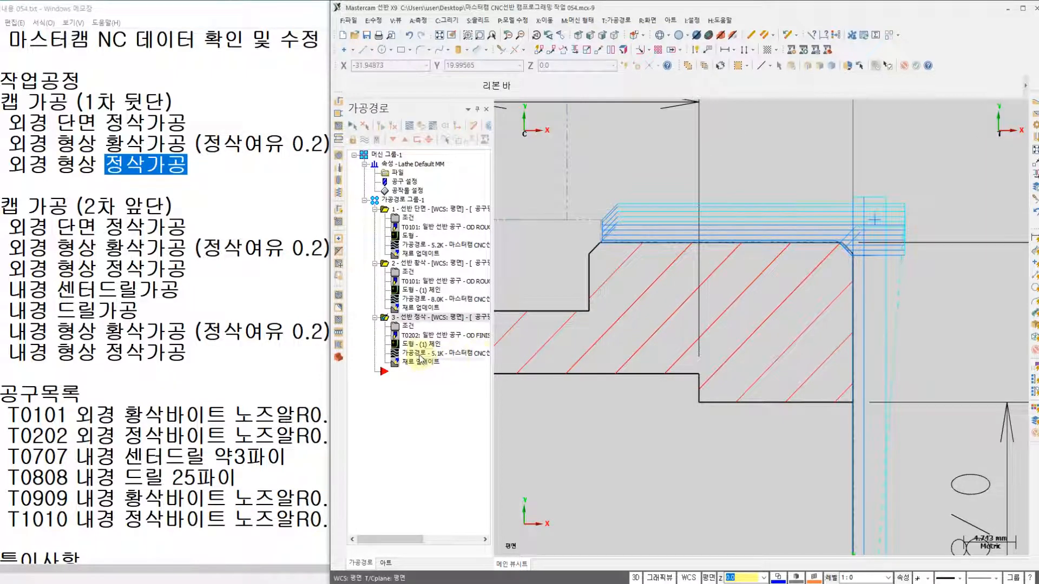
Backplot the outer contour finishing toolpath, examining the cut at the front chamfer and along the outer diameter
{"action": "key", "text": "alt+b"}
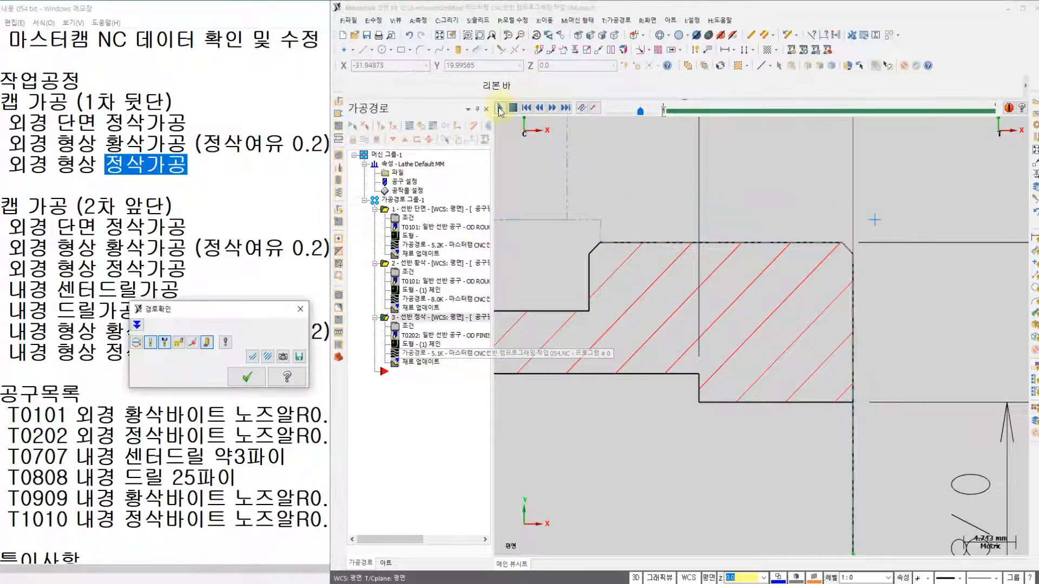
{"action": "left_click", "coordinate": [499, 110]}
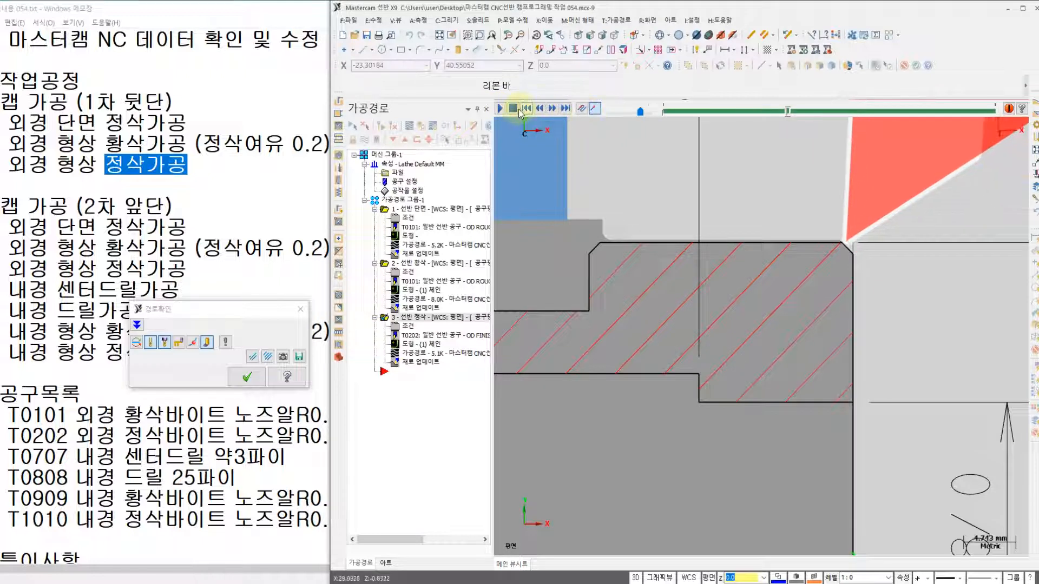
{"action": "scroll", "coordinate": [696, 204], "scroll_direction": "up", "scroll_amount": 1}
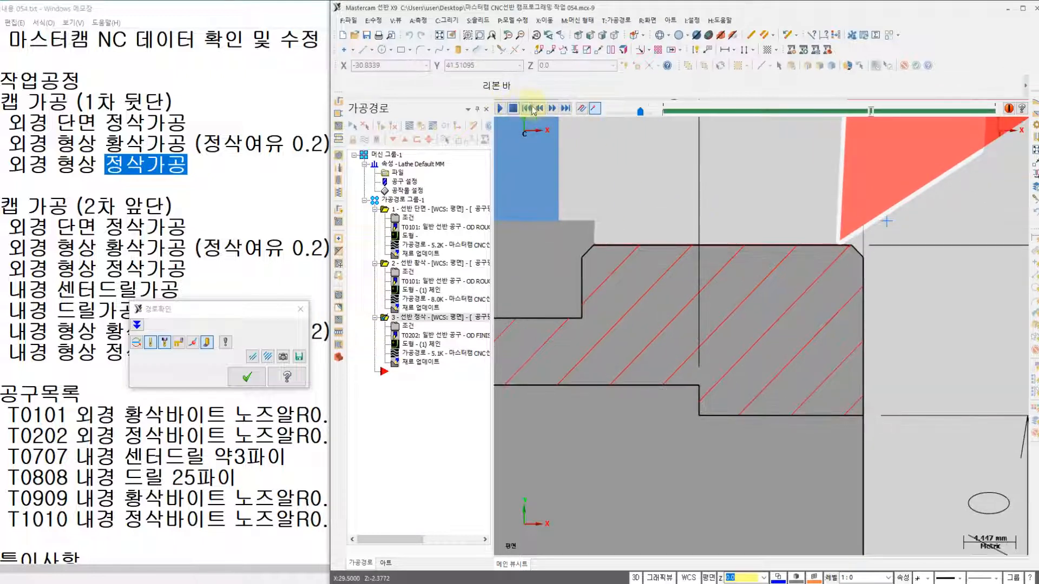
{"action": "left_click", "coordinate": [527, 109]}
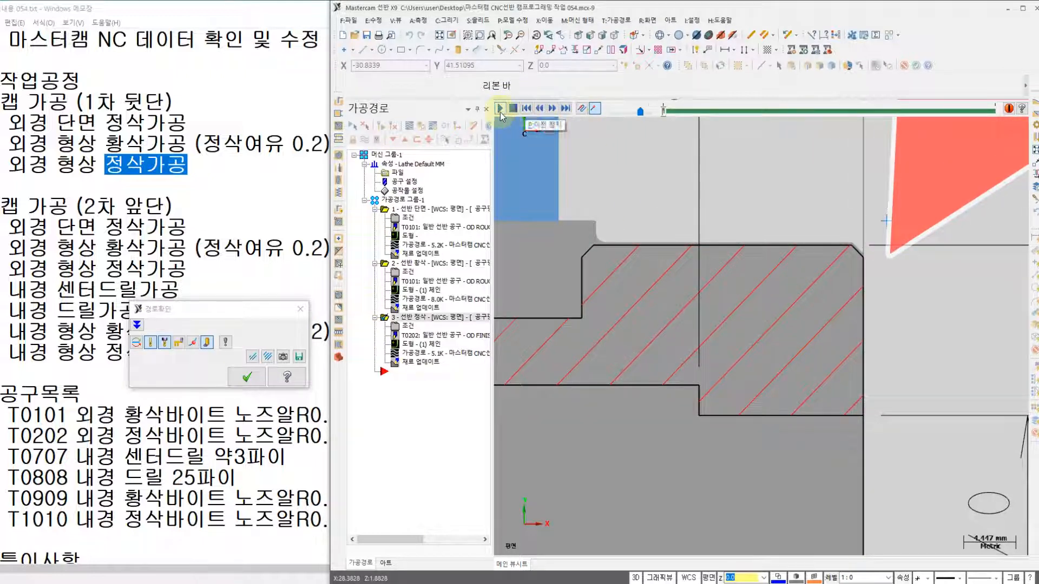
{"action": "left_click", "coordinate": [500, 110]}
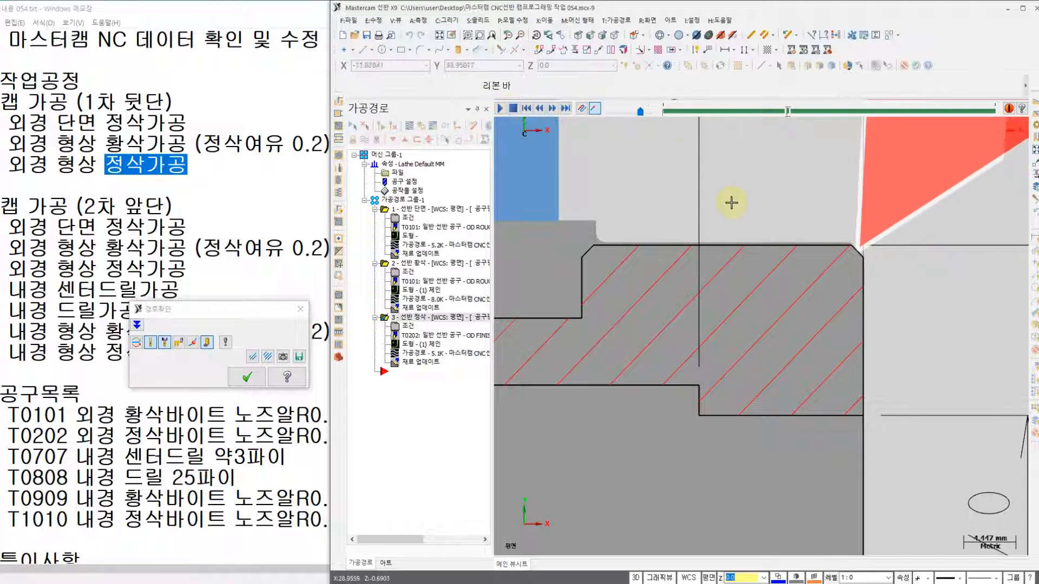
{"action": "scroll", "coordinate": [773, 222], "scroll_direction": "up", "scroll_amount": 5}
{"action": "scroll", "coordinate": [836, 243], "scroll_direction": "up", "scroll_amount": 6}
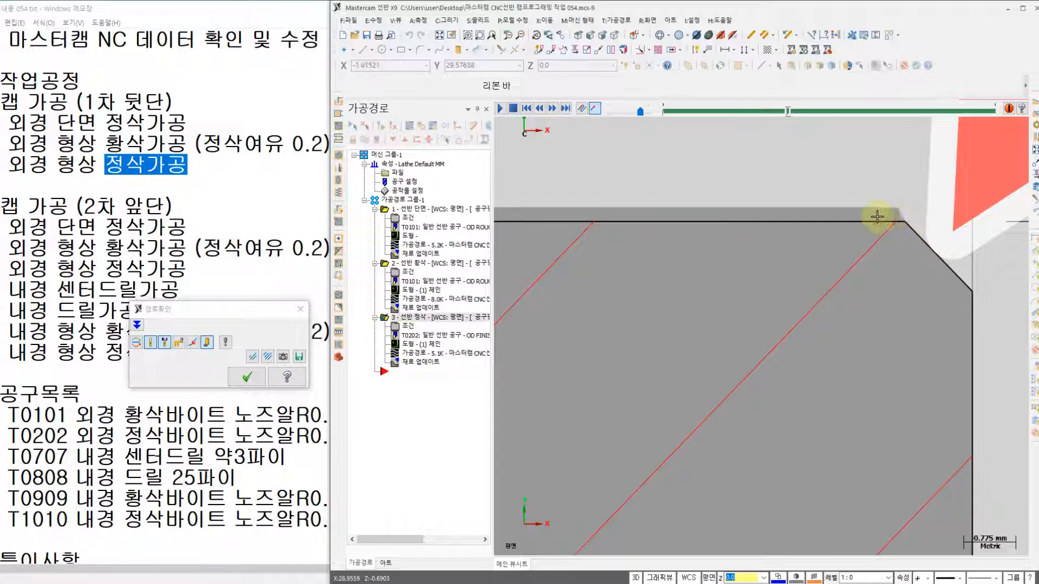
{"action": "left_click", "coordinate": [499, 109]}
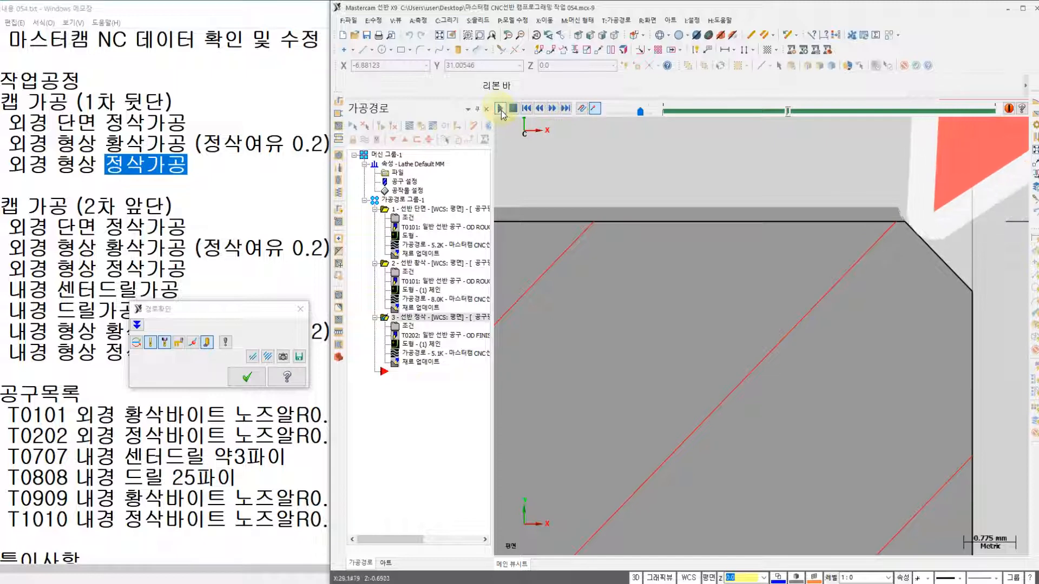
{"action": "scroll", "coordinate": [746, 275], "scroll_direction": "down", "scroll_amount": 2}
{"action": "scroll", "coordinate": [735, 281], "scroll_direction": "down", "scroll_amount": 3}
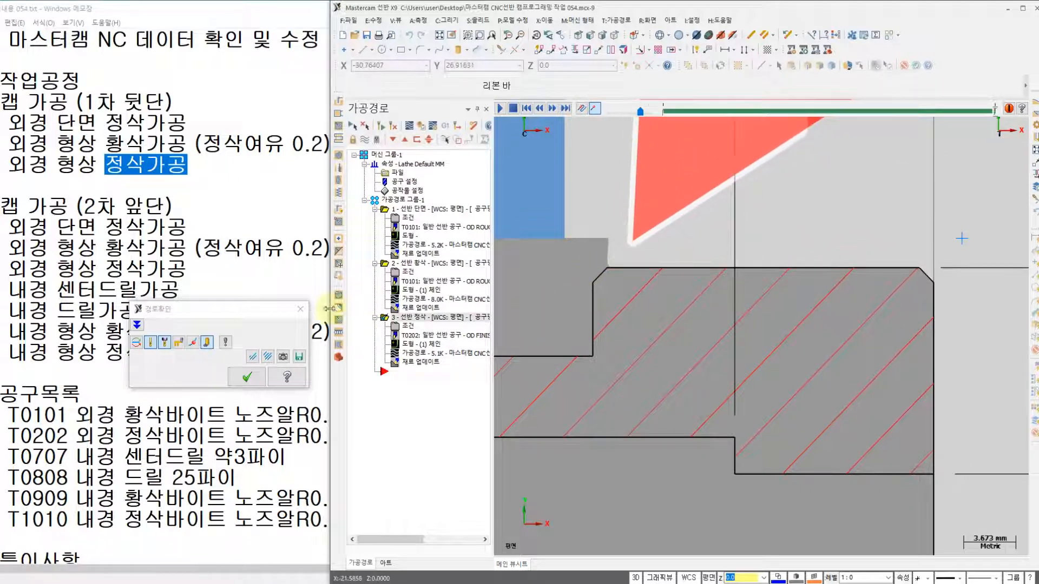
{"action": "left_click", "coordinate": [248, 376]}
Collapse the facing, roughing and finishing operations in the first toolpath group
{"action": "scroll", "coordinate": [576, 236], "scroll_direction": "down", "scroll_amount": 2}
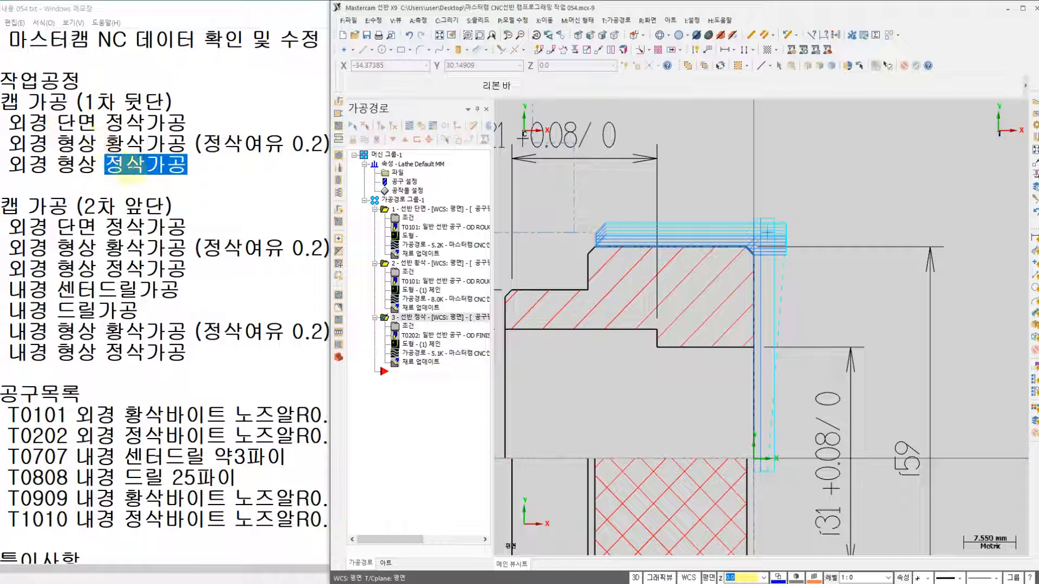
{"action": "scroll", "coordinate": [852, 291], "scroll_direction": "down", "scroll_amount": 2}
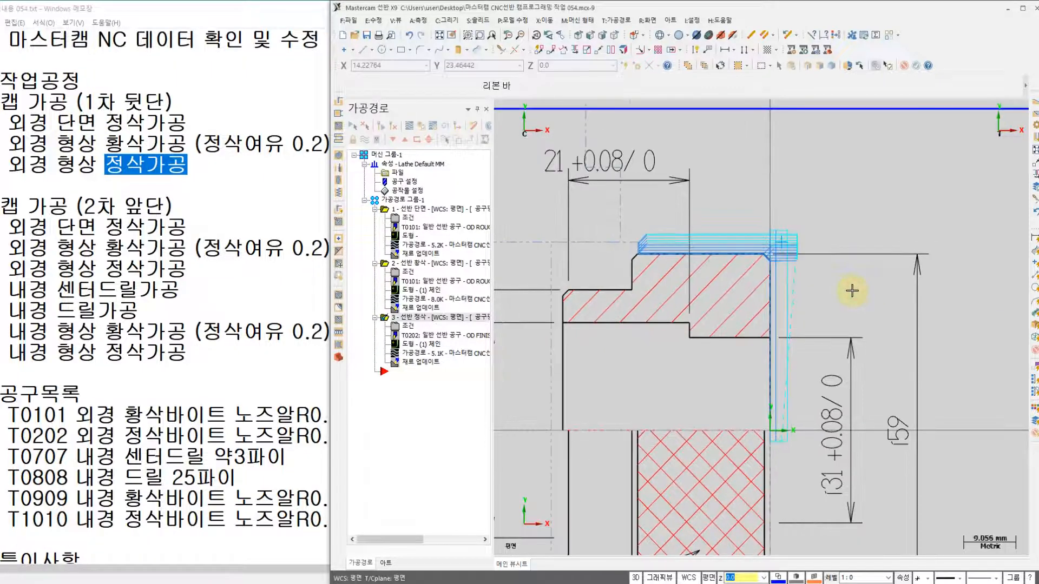
{"action": "left_click", "coordinate": [375, 209]}
{"action": "left_click", "coordinate": [374, 218]}
{"action": "left_click", "coordinate": [375, 227]}
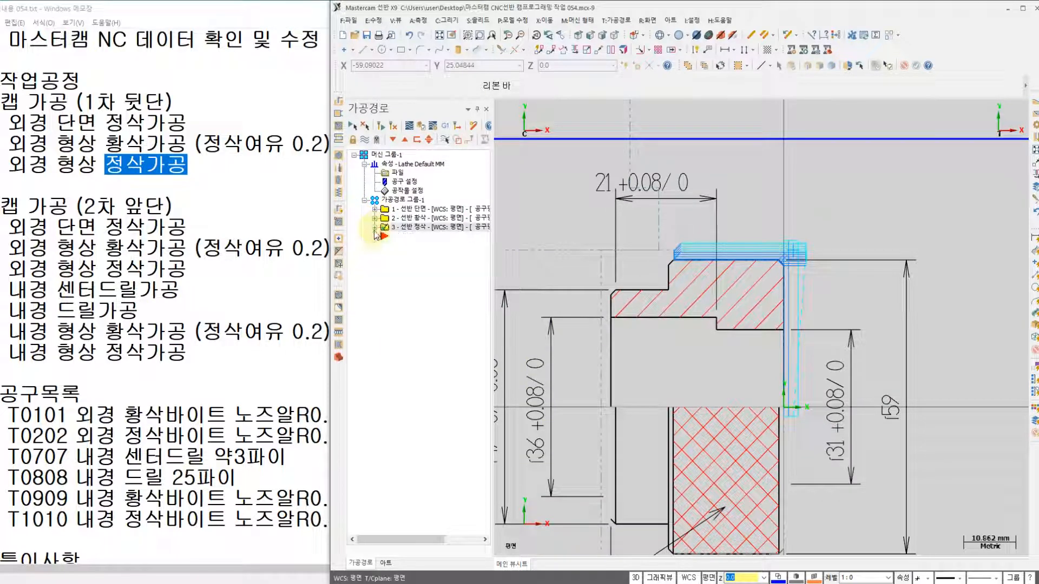
Locate the flipped cap drawing for the second-stage front machining and examine its profile
{"action": "scroll", "coordinate": [686, 270], "scroll_direction": "down", "scroll_amount": 4}
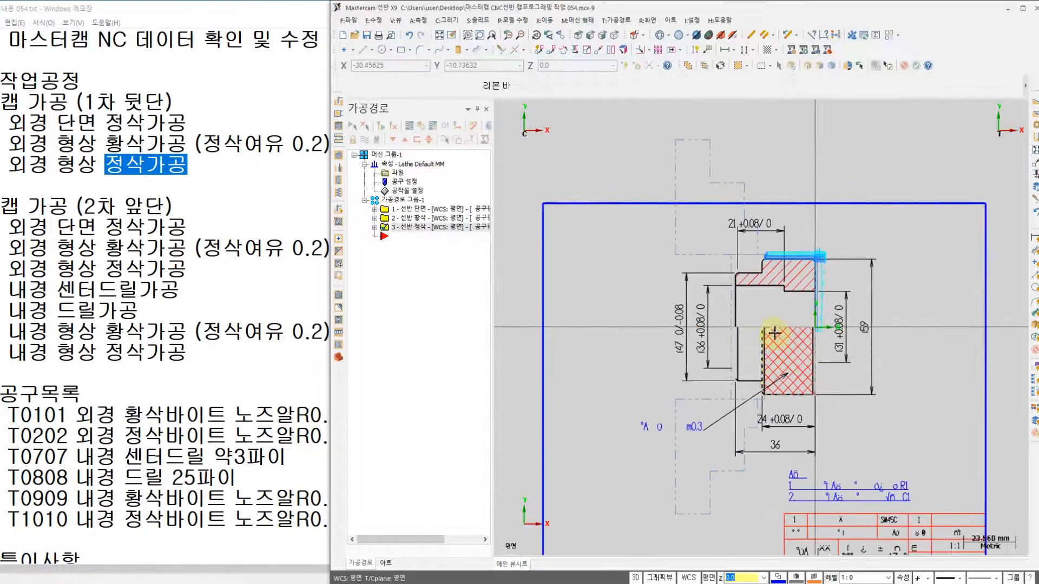
{"action": "scroll", "coordinate": [806, 320], "scroll_direction": "up", "scroll_amount": 1}
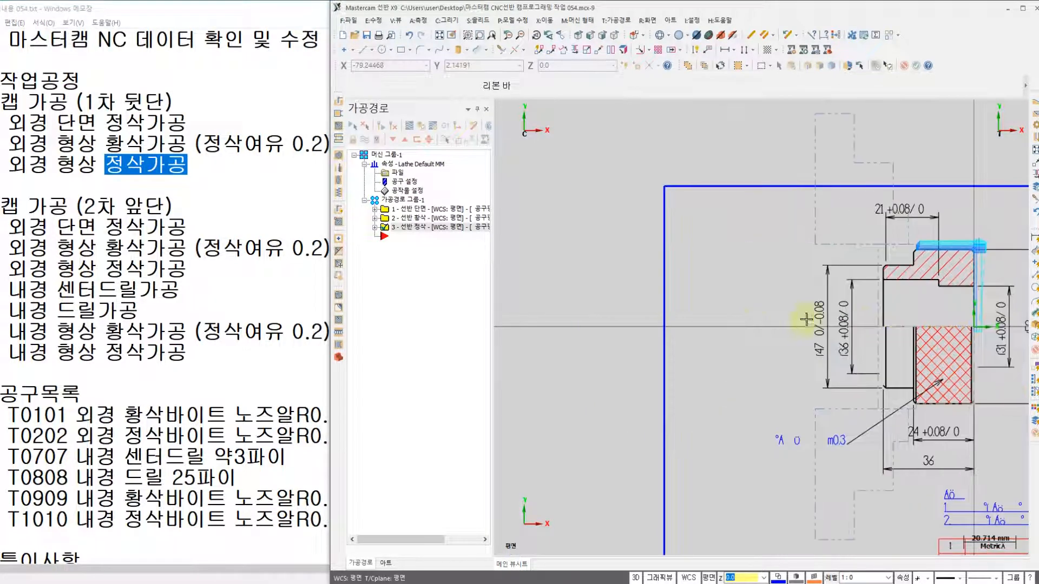
{"action": "scroll", "coordinate": [796, 306], "scroll_direction": "down", "scroll_amount": 2}
{"action": "scroll", "coordinate": [661, 290], "scroll_direction": "up", "scroll_amount": 2}
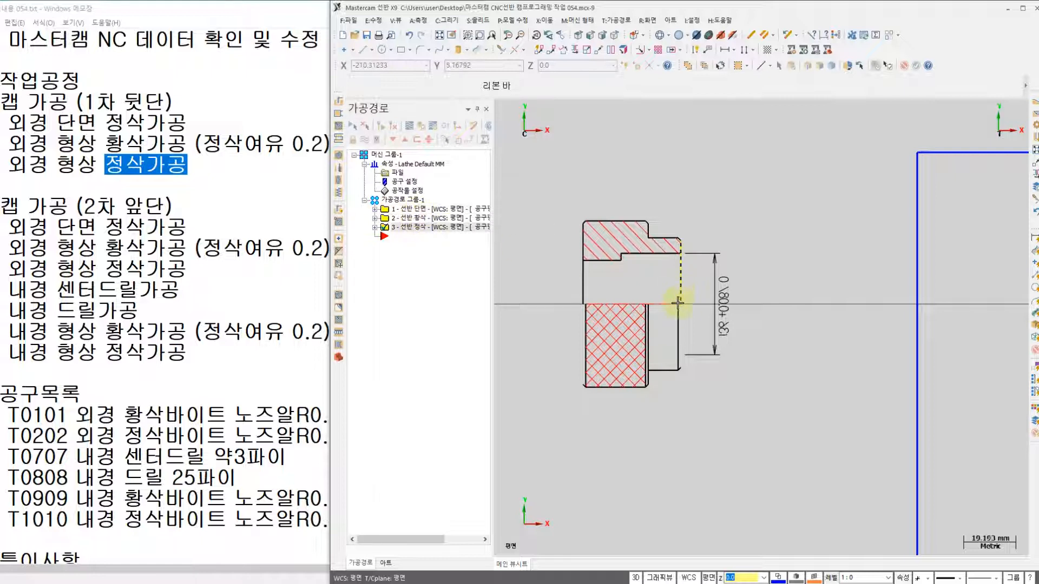
{"action": "left_click", "coordinate": [715, 285]}
{"action": "key", "text": "Escape"}
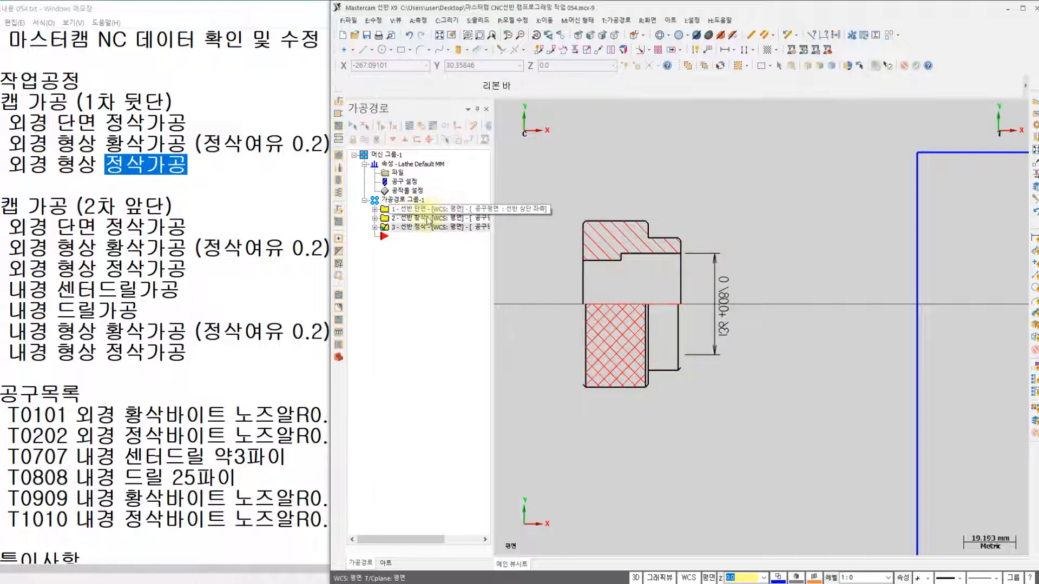
Compare the flipped cap drawing with the original dimensioned drawing and its first-stage toolpaths
{"action": "left_click", "coordinate": [715, 292]}
{"action": "scroll", "coordinate": [876, 330], "scroll_direction": "down", "scroll_amount": 1}
{"action": "middle_click_drag", "start_coordinate": [876, 330], "coordinate": [742, 337]}
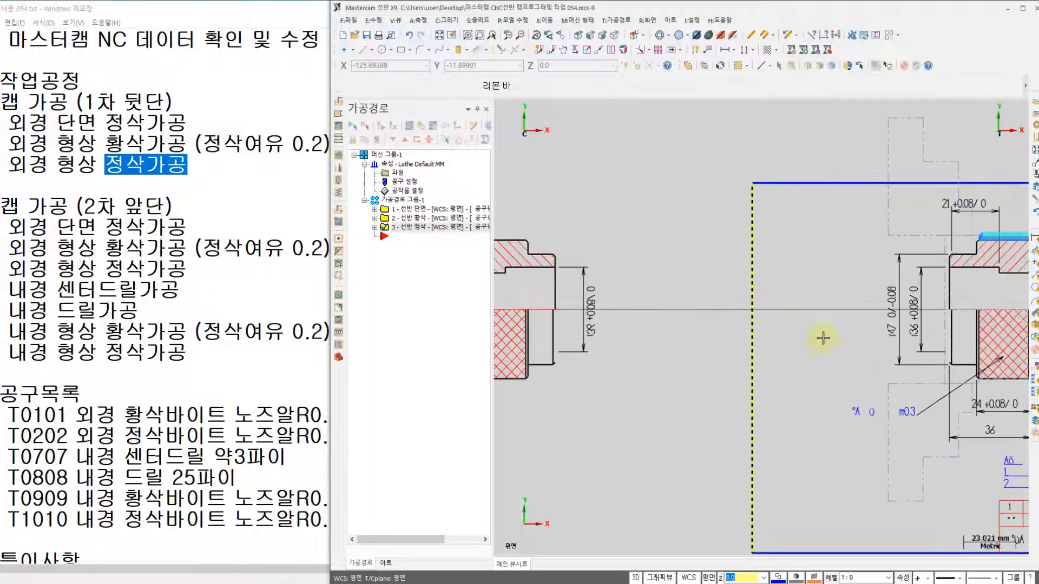
{"action": "middle_click_drag", "start_coordinate": [951, 310], "coordinate": [786, 307]}
{"action": "middle_click_drag", "start_coordinate": [643, 312], "coordinate": [804, 300]}
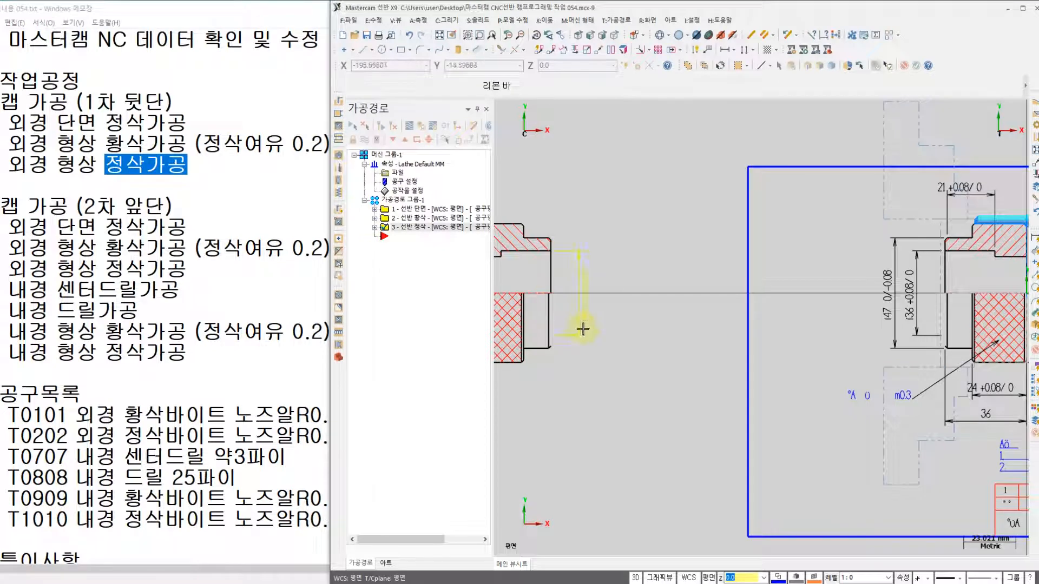
{"action": "middle_click_drag", "start_coordinate": [522, 324], "coordinate": [665, 330]}
{"action": "scroll", "coordinate": [667, 331], "scroll_direction": "up", "scroll_amount": 2}
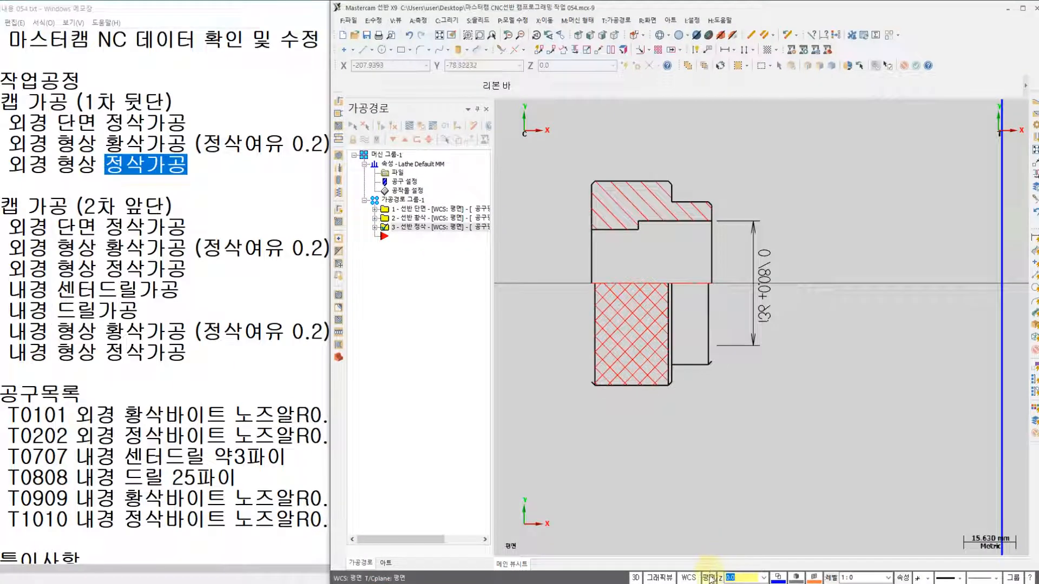
Copy the top plane (평면) in the plane manager and place the copy's origin on the centreline at the flipped cap's front face
{"action": "left_click", "coordinate": [697, 567]}
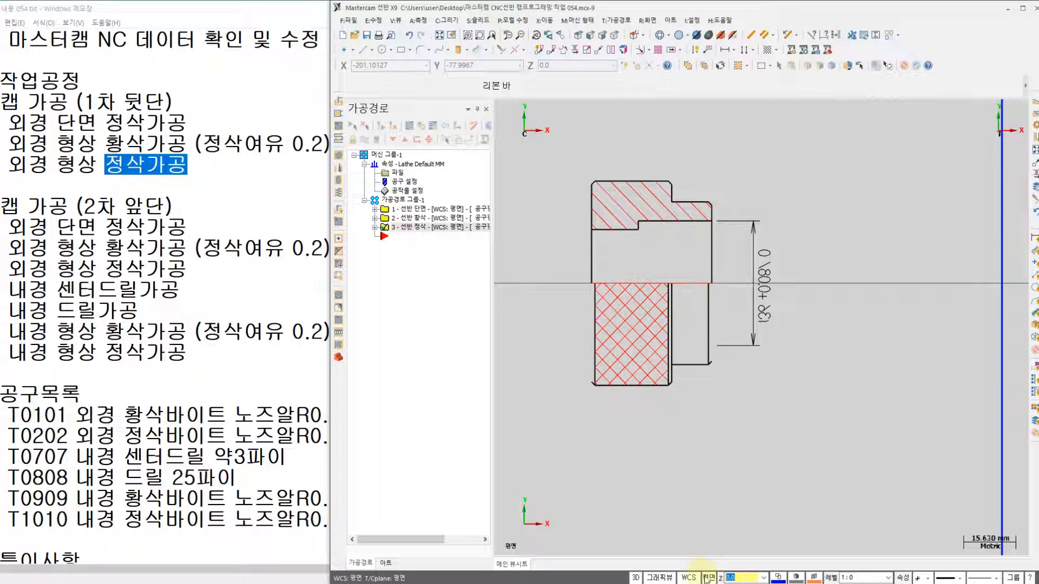
{"action": "left_click", "coordinate": [707, 578]}
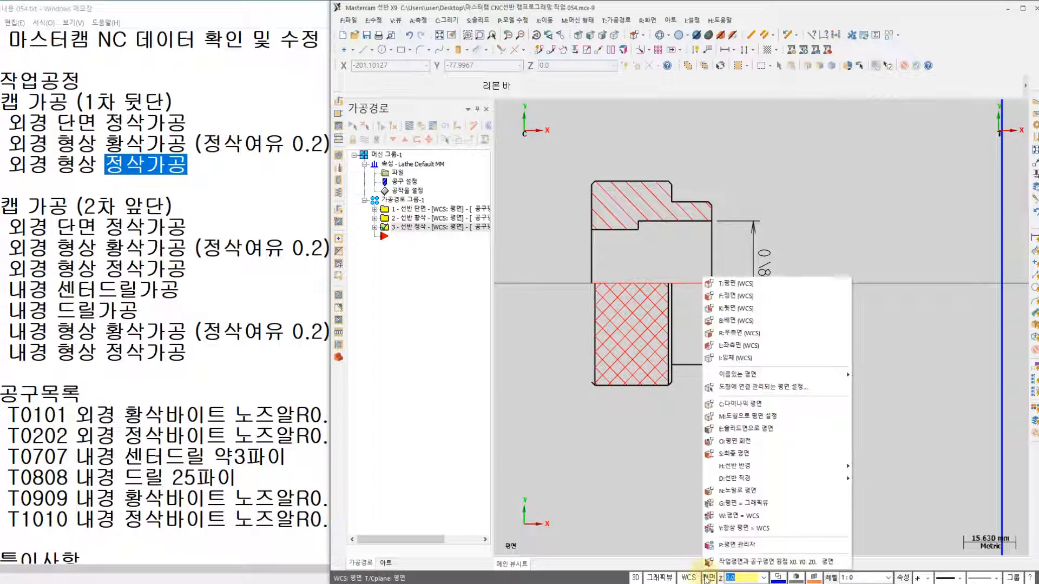
{"action": "left_click", "coordinate": [736, 552]}
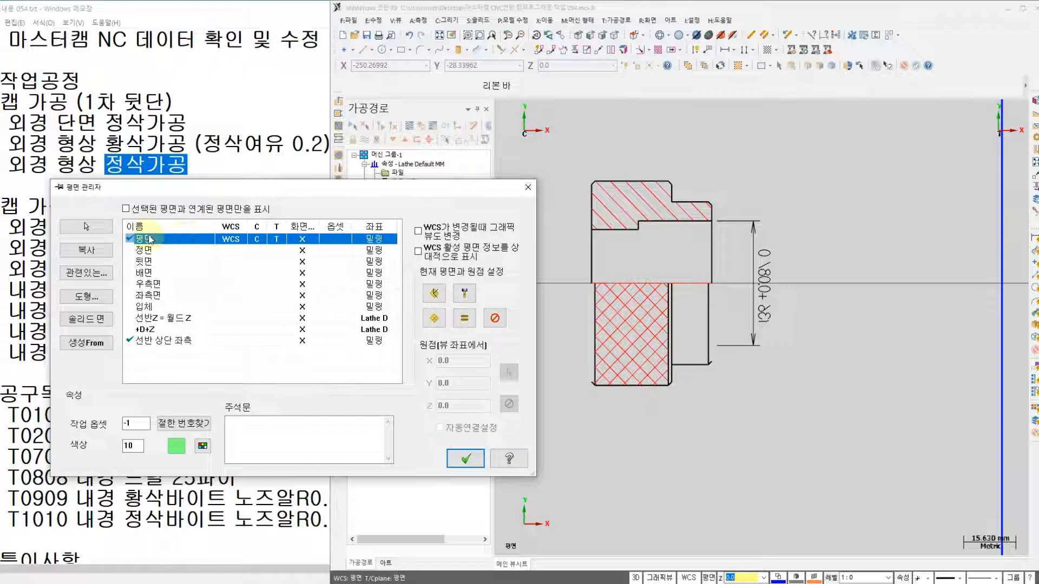
{"action": "left_click", "coordinate": [93, 252]}
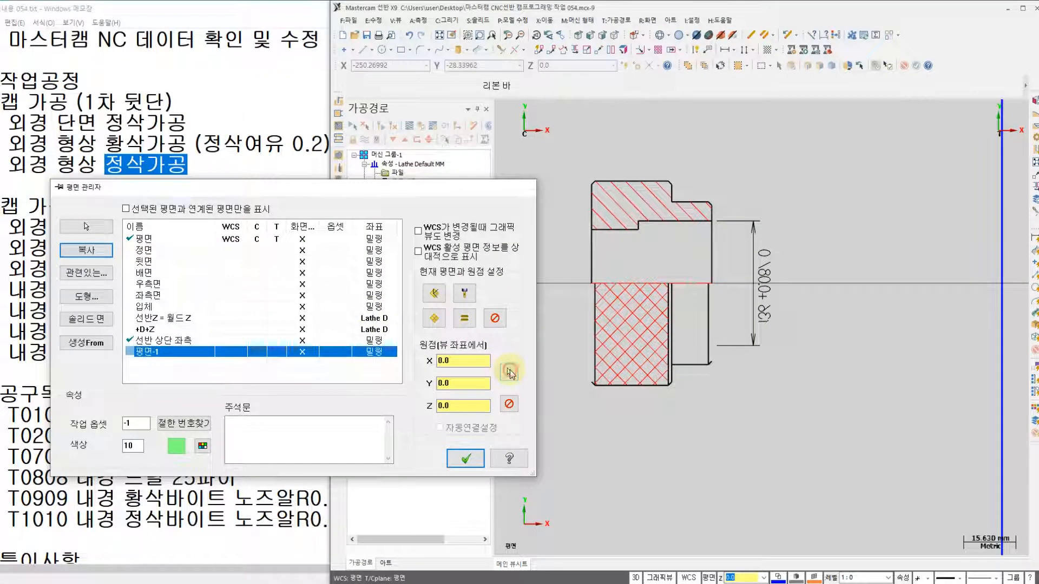
{"action": "left_click", "coordinate": [509, 372]}
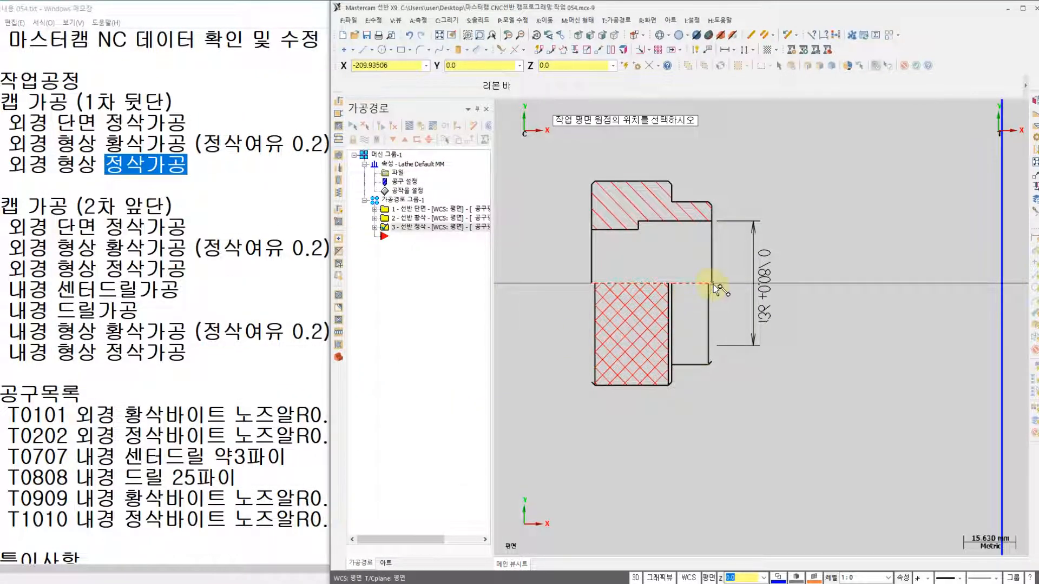
{"action": "scroll", "coordinate": [714, 285], "scroll_direction": "up", "scroll_amount": 1}
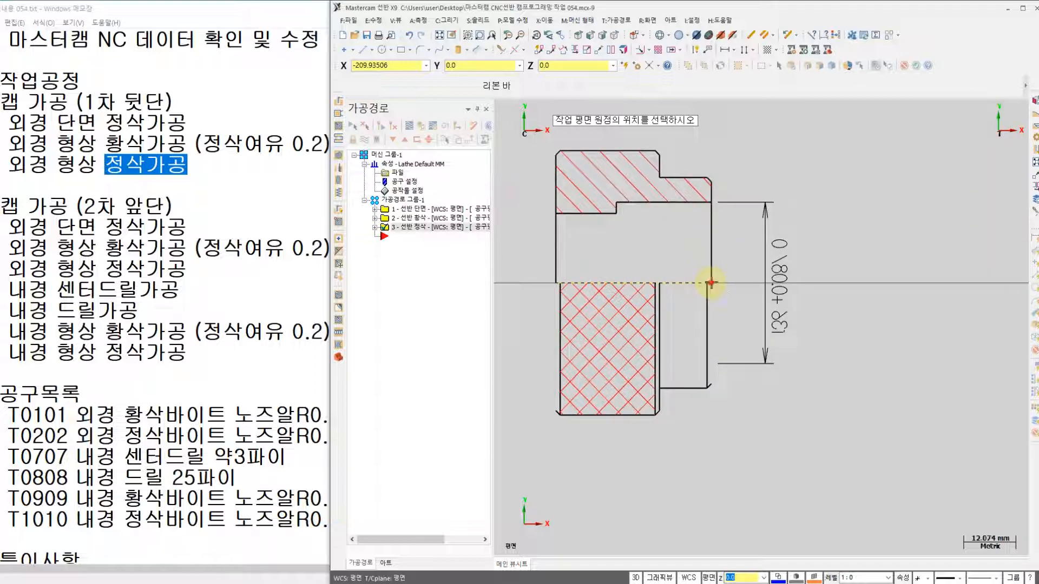
{"action": "left_click", "coordinate": [711, 282]}
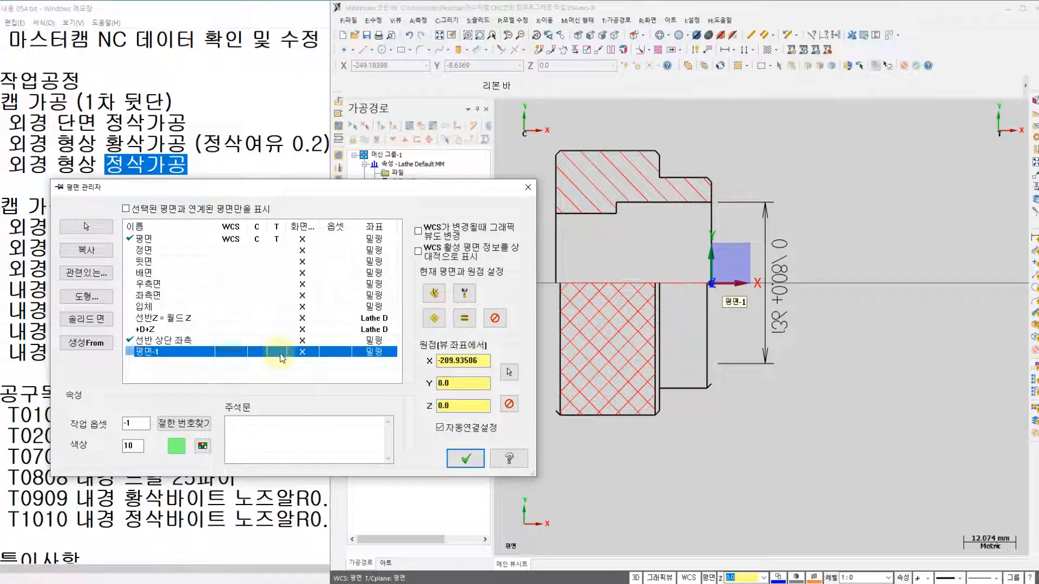
Make the copied plane the active WCS, construction plane and tool plane, and accept the plane settings
{"action": "left_click", "coordinate": [467, 321]}
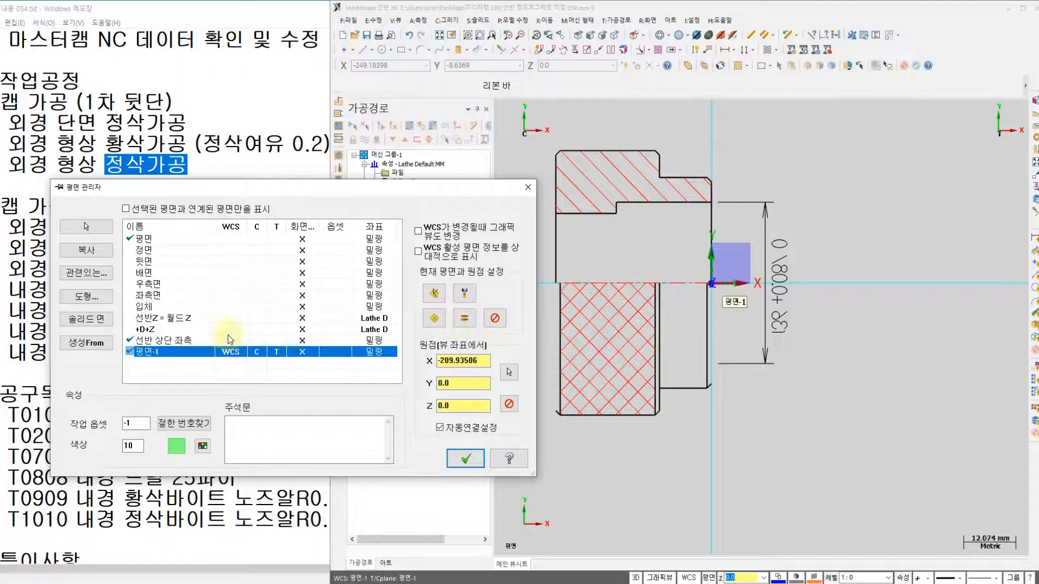
{"action": "left_click", "coordinate": [466, 459]}
{"action": "scroll", "coordinate": [621, 345], "scroll_direction": "down", "scroll_amount": 2}
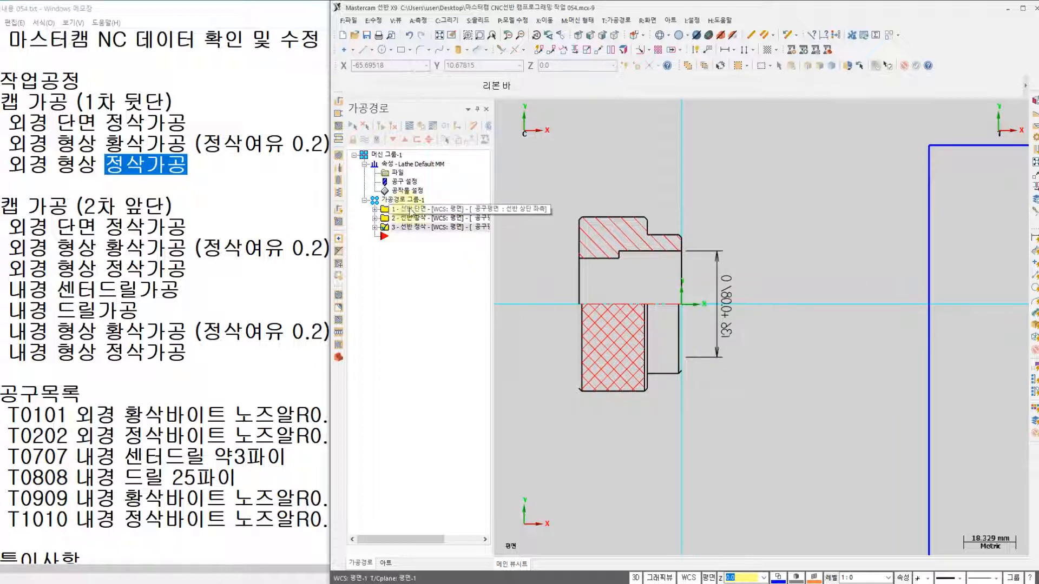
Examine the contents of the first-stage roughing and finishing operations and compare their toolpaths on the original drawing with the flipped cap
{"action": "left_click", "coordinate": [374, 226]}
{"action": "left_click", "coordinate": [374, 218]}
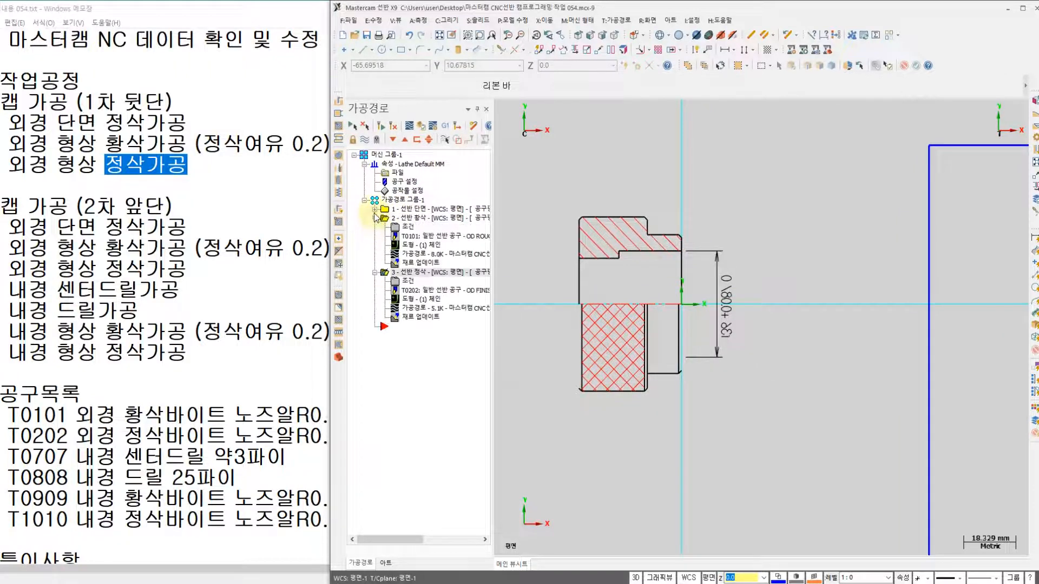
{"action": "left_click", "coordinate": [374, 209]}
{"action": "left_click", "coordinate": [375, 210]}
{"action": "left_click", "coordinate": [374, 218]}
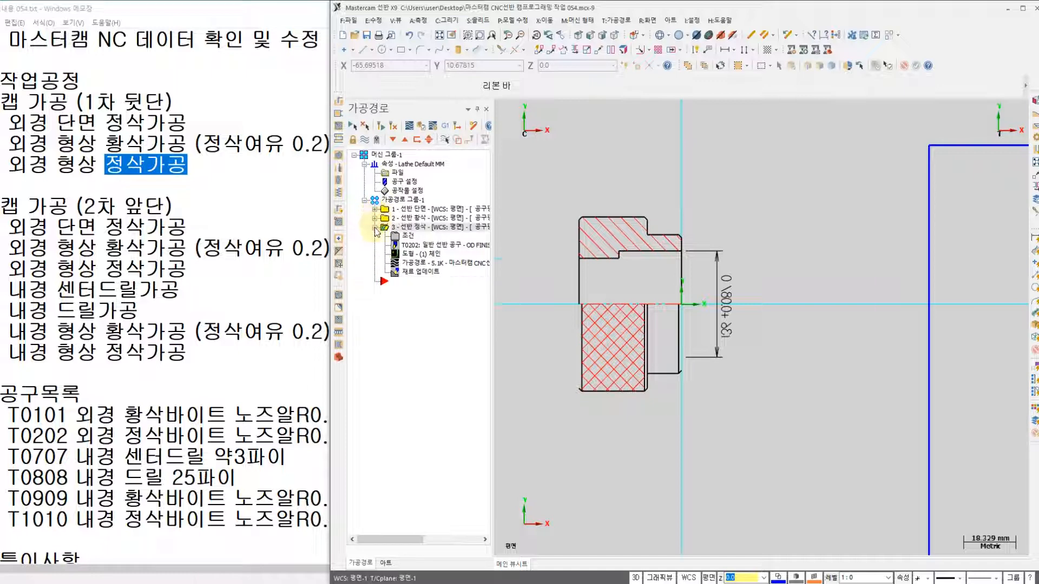
{"action": "left_click", "coordinate": [375, 227]}
{"action": "scroll", "coordinate": [720, 280], "scroll_direction": "down", "scroll_amount": 1}
{"action": "middle_click_drag", "start_coordinate": [813, 347], "coordinate": [563, 341]}
{"action": "scroll", "coordinate": [650, 303], "scroll_direction": "up", "scroll_amount": 1}
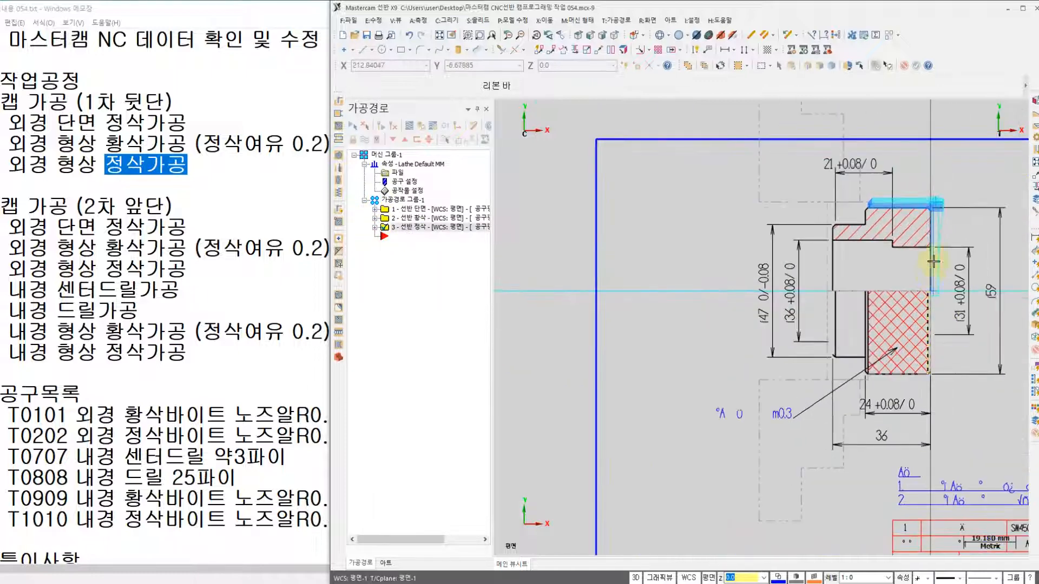
{"action": "scroll", "coordinate": [621, 322], "scroll_direction": "down", "scroll_amount": 1}
{"action": "scroll", "coordinate": [696, 325], "scroll_direction": "up", "scroll_amount": 4}
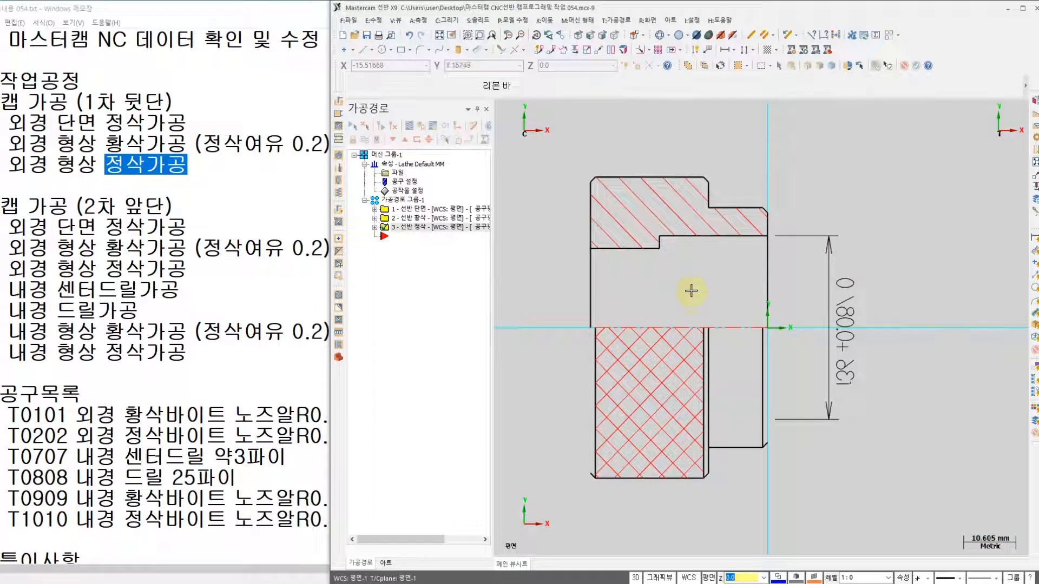
{"action": "mouse_move", "coordinate": [696, 273]}
{"action": "middle_mouse_down"}
{"action": "mouse_move", "coordinate": [615, 260]}
{"action": "mouse_move", "coordinate": [492, 283]}
{"action": "middle_mouse_up"}
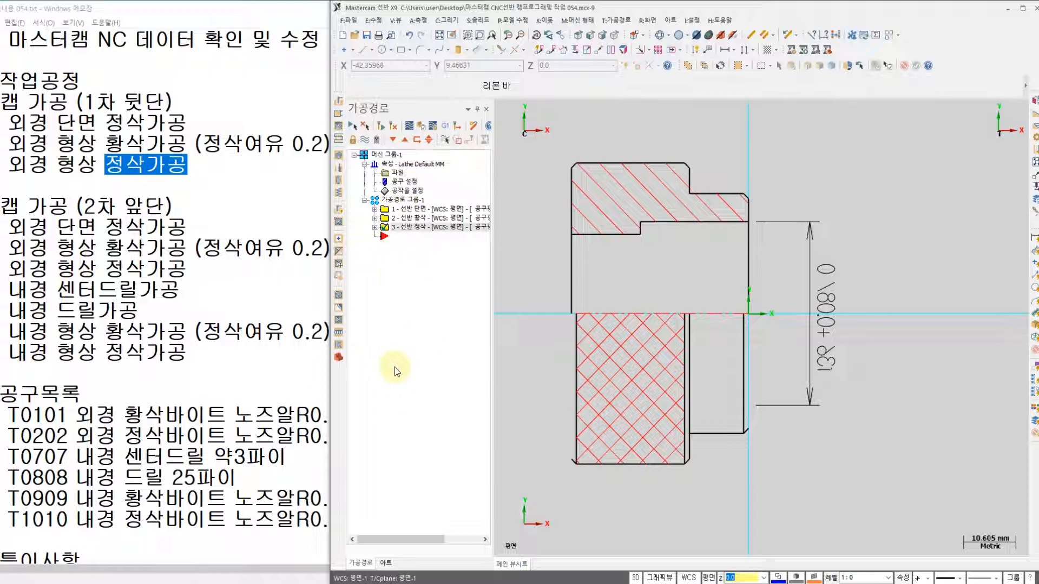
Create a second lathe machine group with the default properties and expand its settings
{"action": "right_click", "coordinate": [396, 279]}
{"action": "mouse_move", "coordinate": [421, 307]}
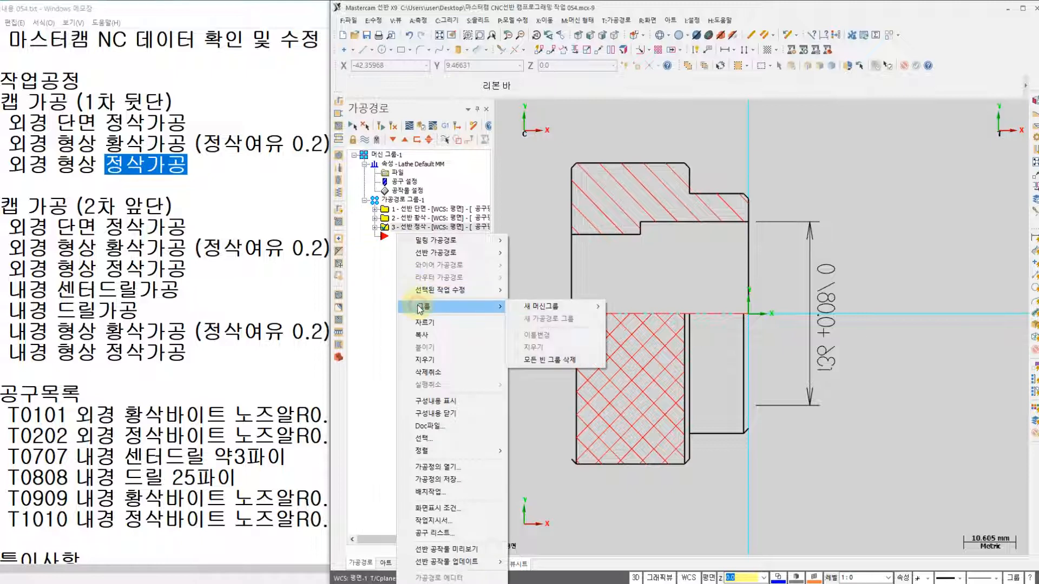
{"action": "mouse_move", "coordinate": [547, 306]}
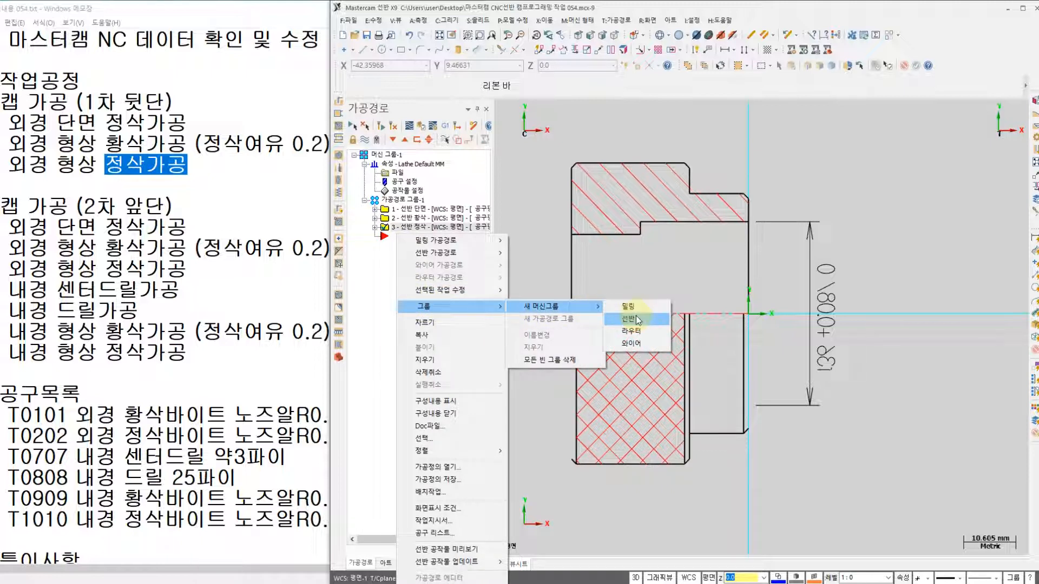
{"action": "left_click", "coordinate": [637, 323]}
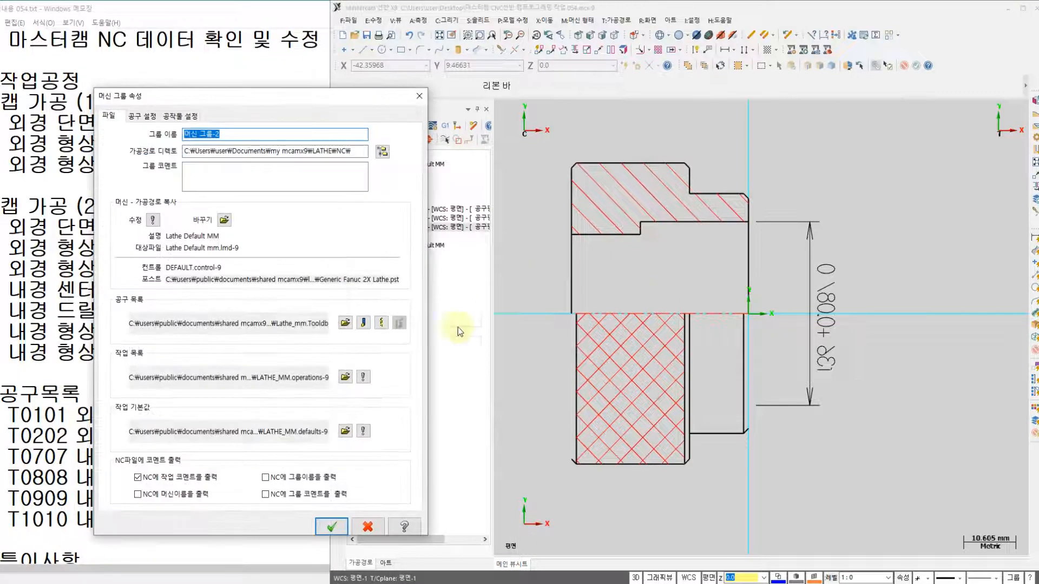
{"action": "left_click", "coordinate": [332, 526]}
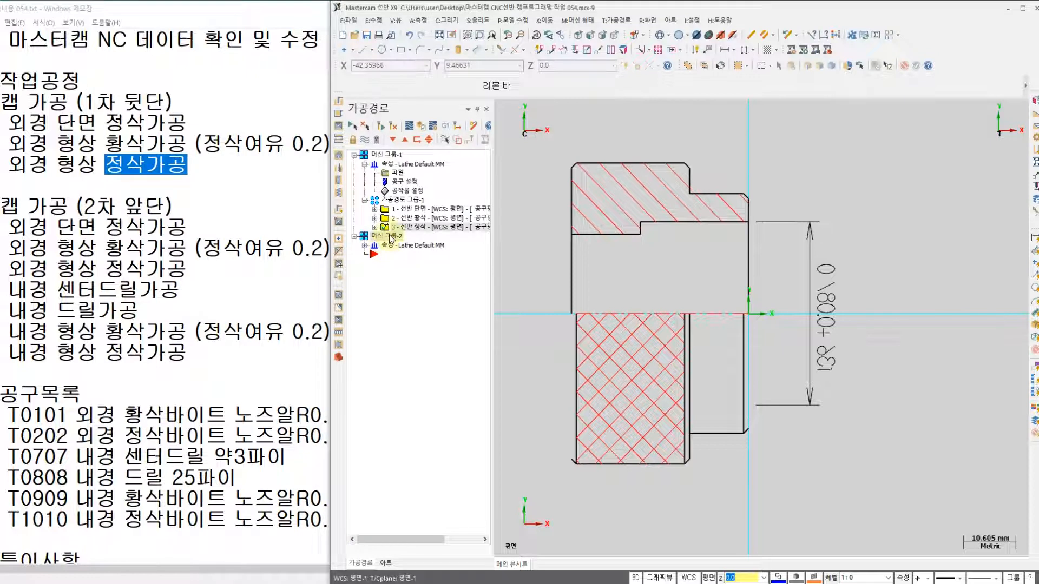
{"action": "left_click", "coordinate": [364, 245]}
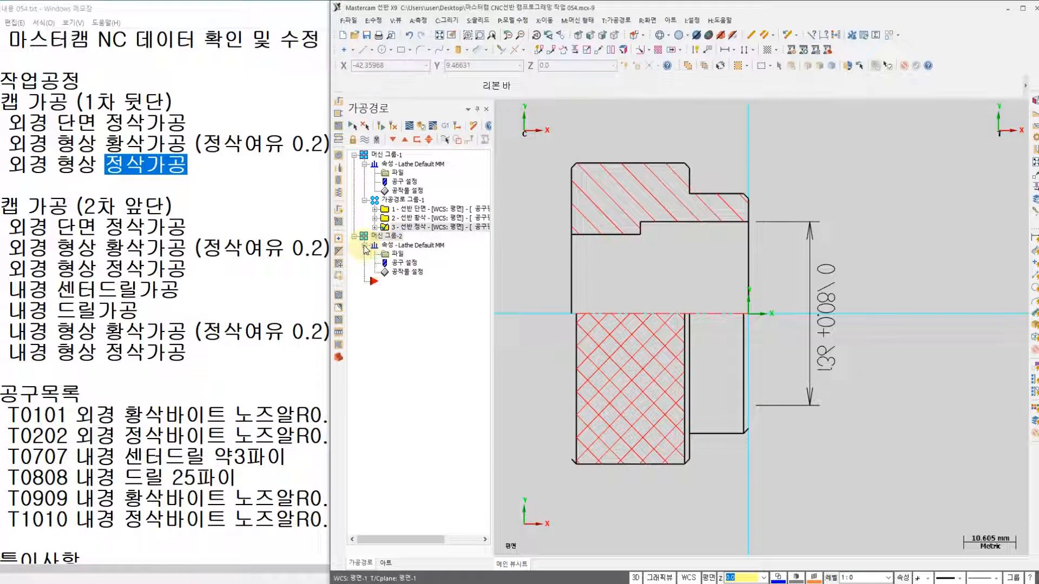
Define cylindrical left-spindle stock for the second machine group with outer diameter 63, length 40 and Z position 2
{"action": "left_click", "coordinate": [387, 155]}
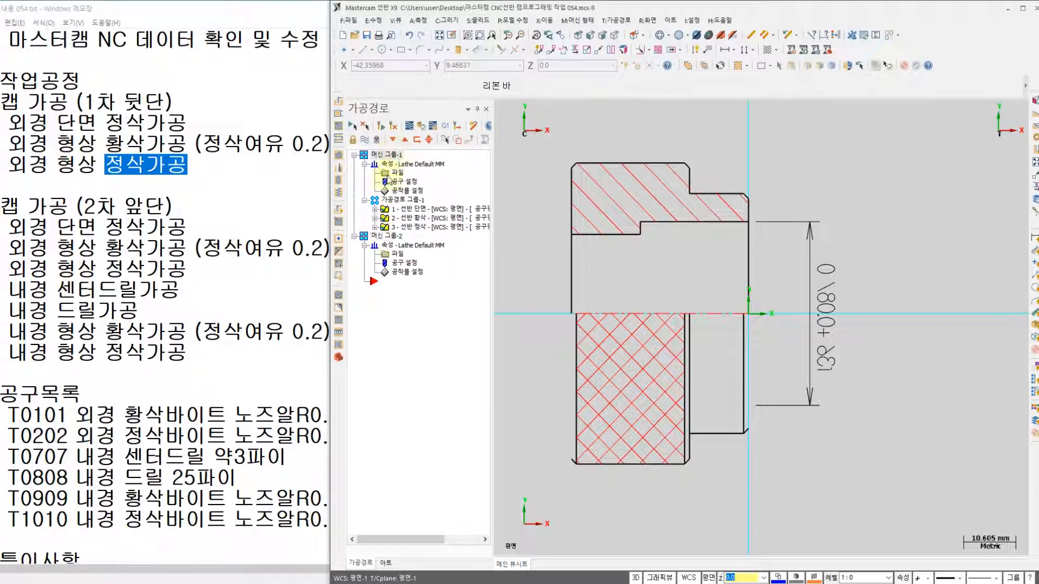
{"action": "left_click", "coordinate": [381, 237]}
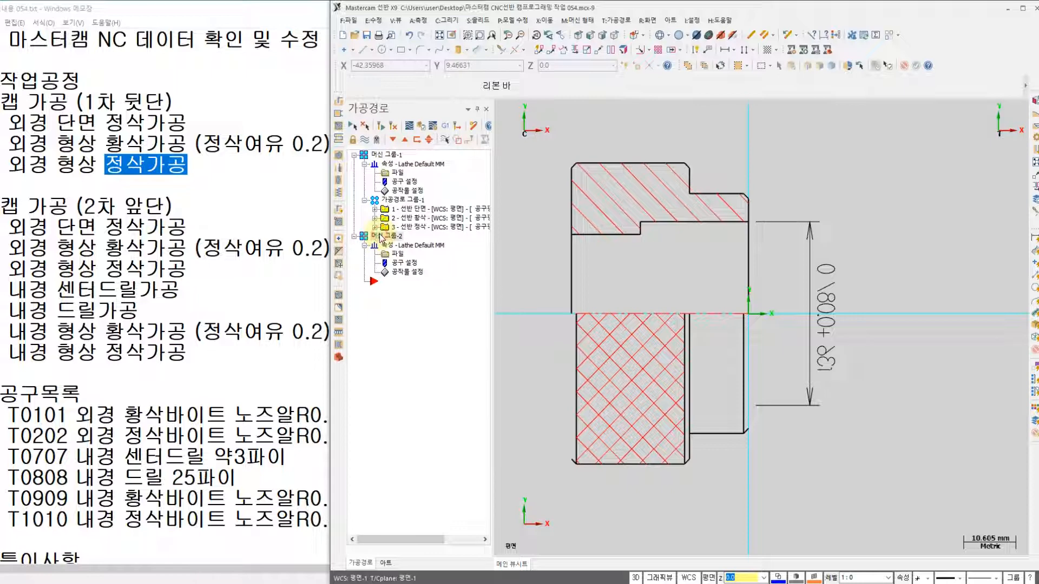
{"action": "left_click", "coordinate": [400, 276]}
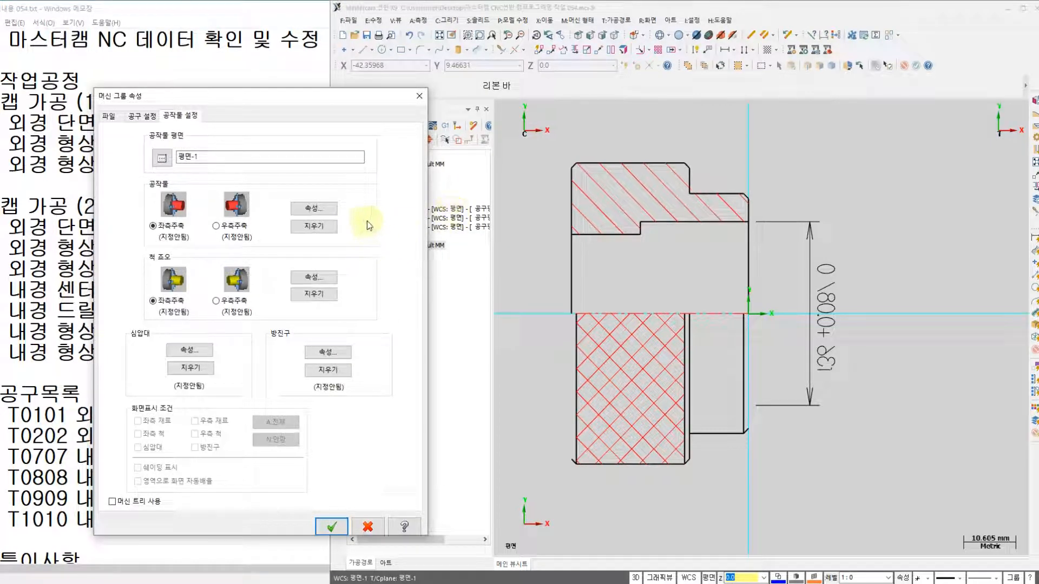
{"action": "left_click", "coordinate": [306, 214]}
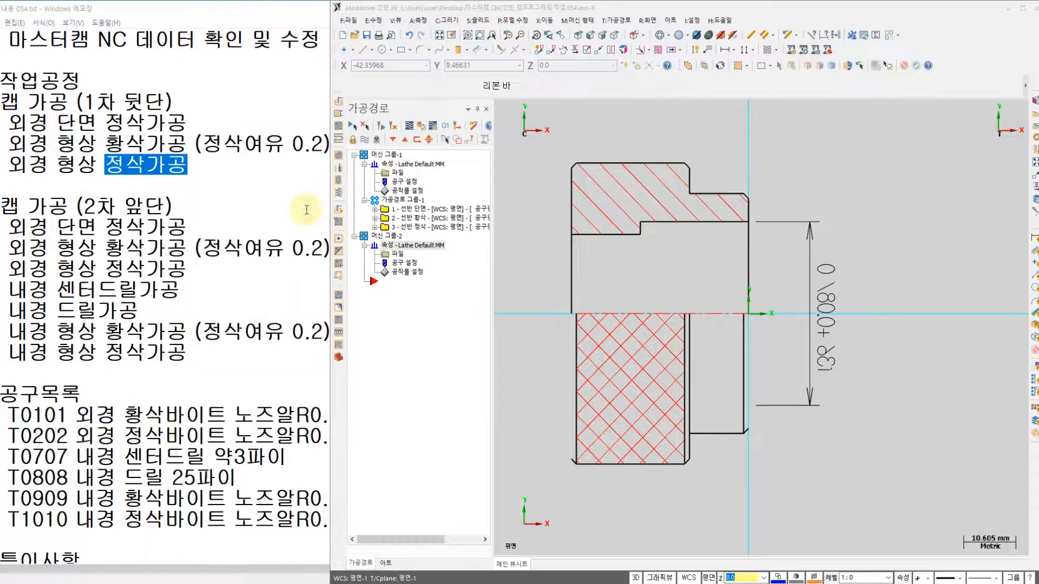
{"action": "left_click", "coordinate": [253, 296]}
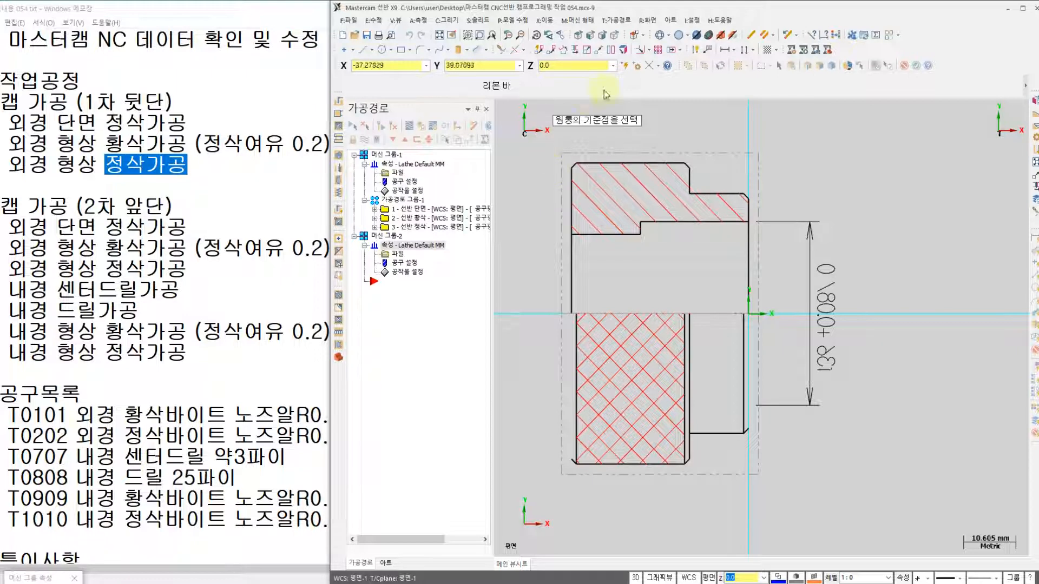
{"action": "left_click", "coordinate": [514, 203]}
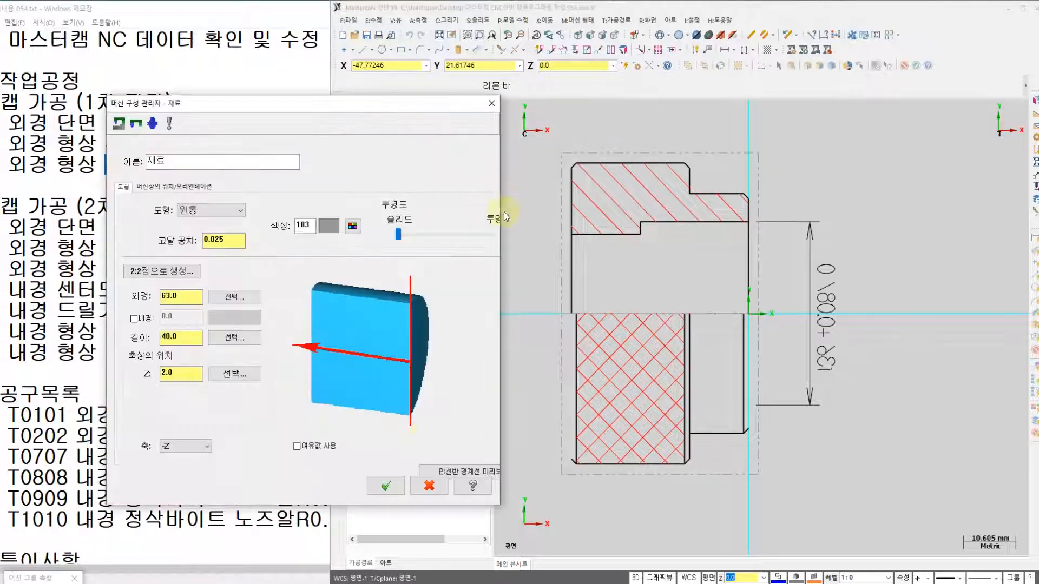
{"action": "left_click", "coordinate": [394, 480]}
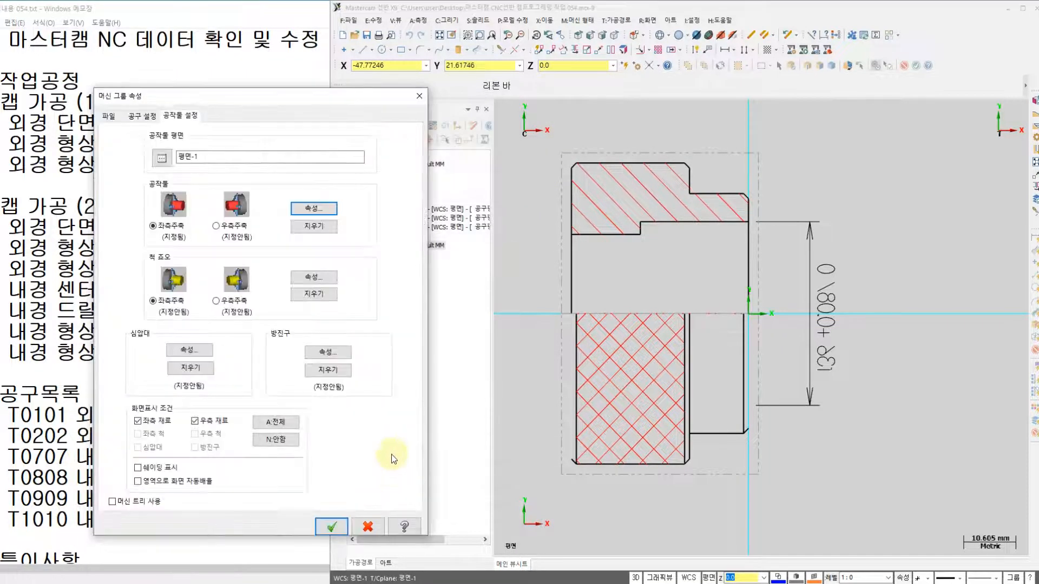
Define the left-spindle chuck jaws with their position taken from the stock and a grip length of 12, and accept the stock setup
{"action": "left_click", "coordinate": [297, 279]}
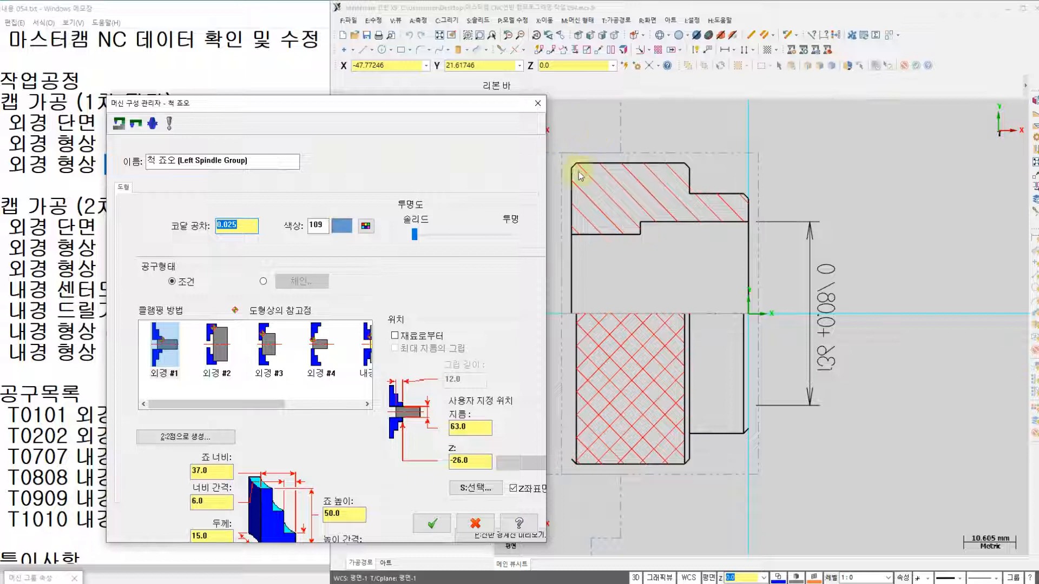
{"action": "left_click", "coordinate": [396, 336]}
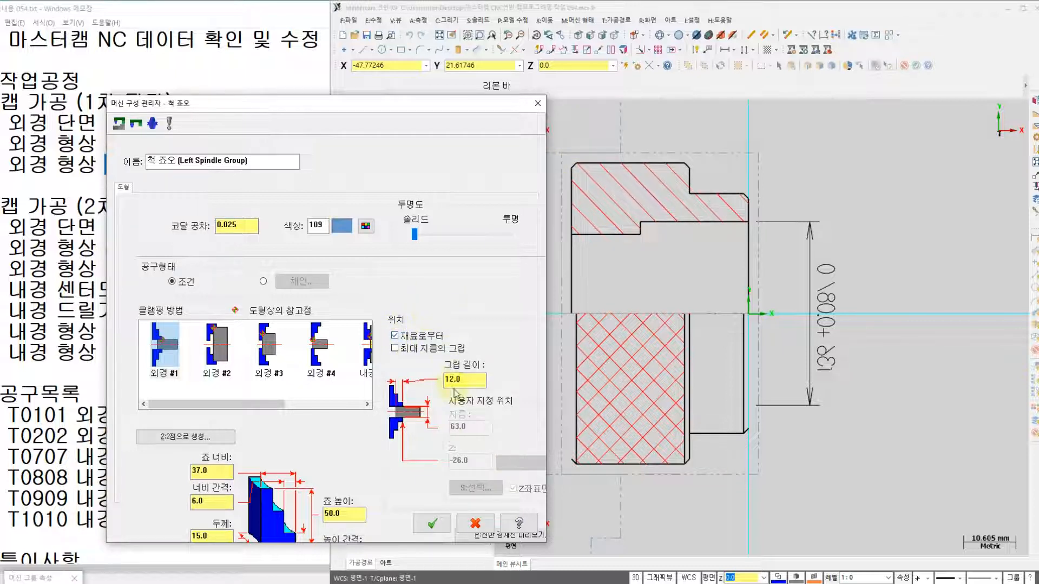
{"action": "left_click", "coordinate": [430, 525]}
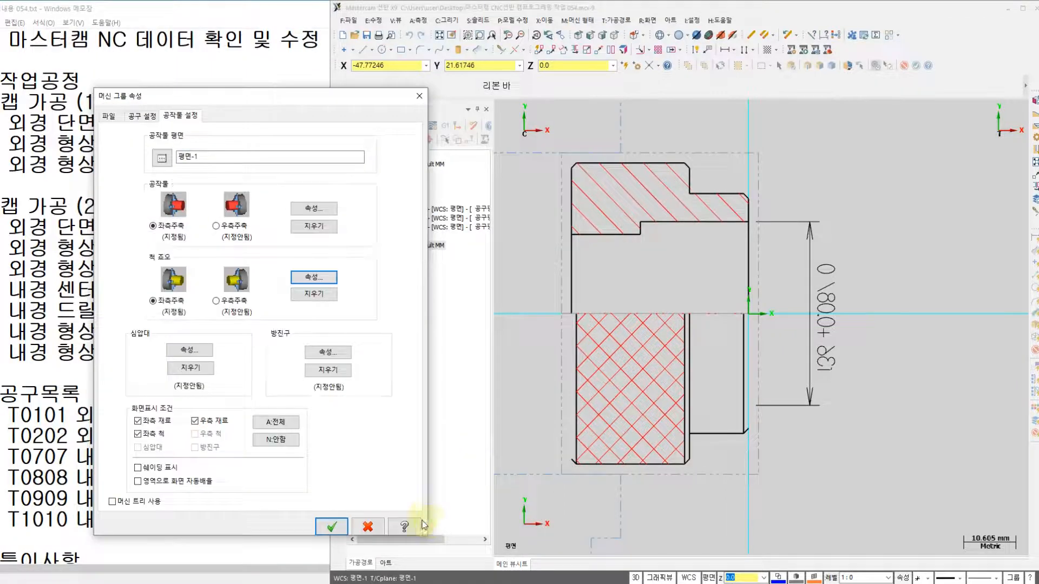
{"action": "left_click", "coordinate": [336, 526]}
{"action": "scroll", "coordinate": [606, 370], "scroll_direction": "down", "scroll_amount": 5}
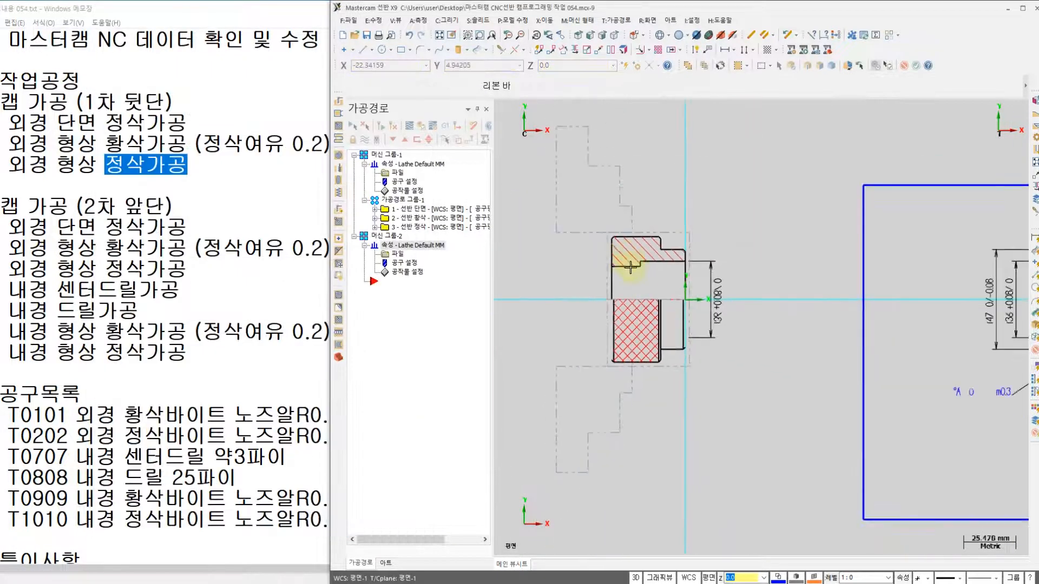
{"action": "scroll", "coordinate": [626, 227], "scroll_direction": "up", "scroll_amount": 3}
{"action": "scroll", "coordinate": [627, 250], "scroll_direction": "up", "scroll_amount": 1}
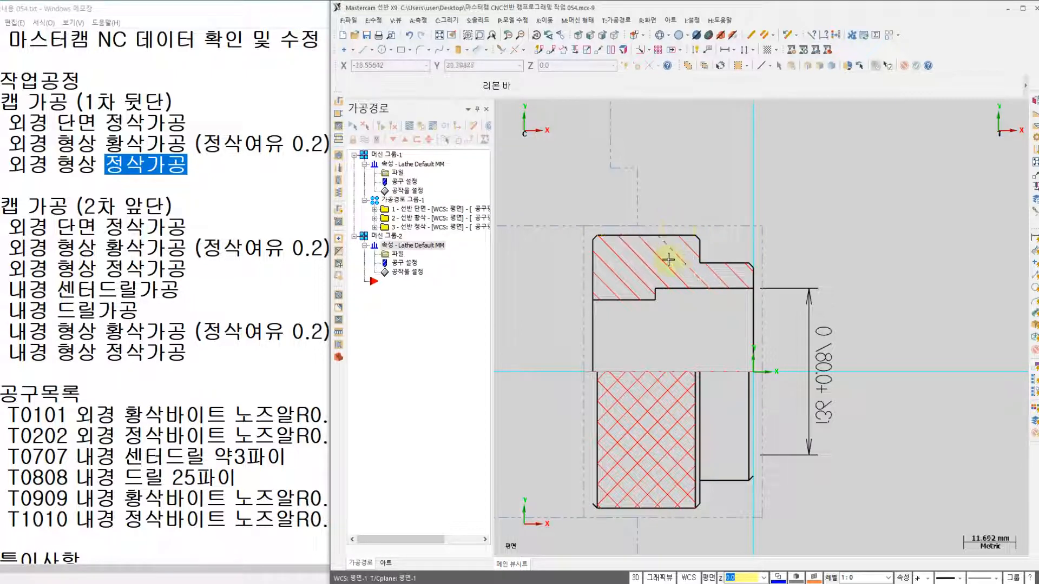
{"action": "middle_click_drag", "start_coordinate": [614, 252], "coordinate": [595, 242]}
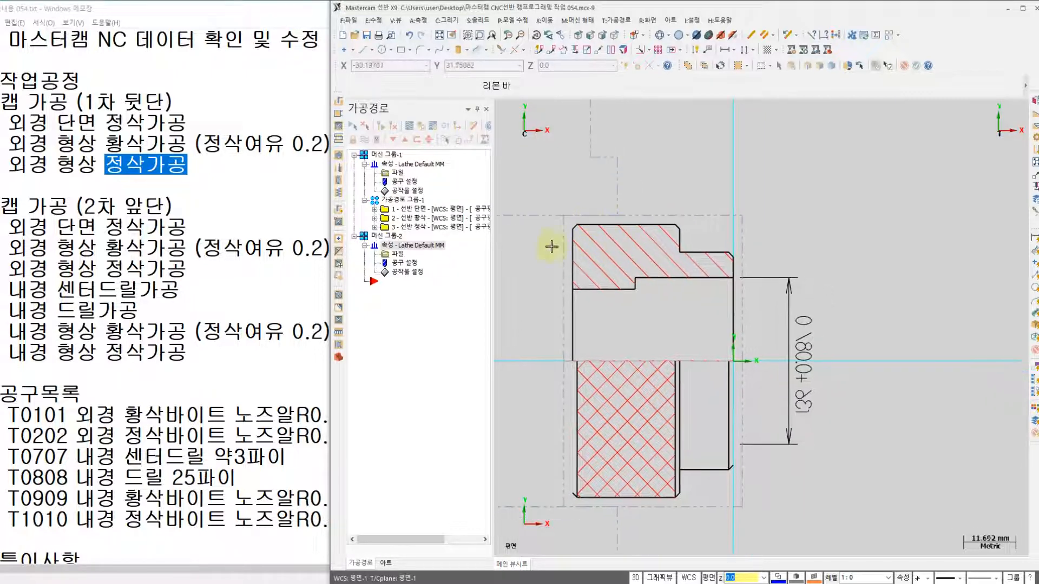
Start a lathe facing toolpath in the second machine group and move its parameter dialog clear of the process notes
{"action": "left_click", "coordinate": [622, 23]}
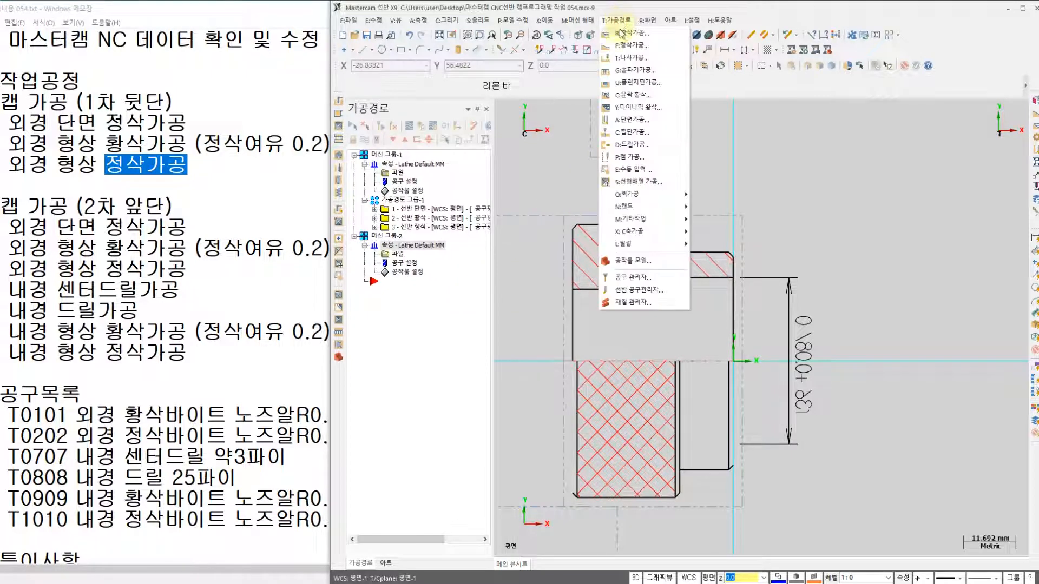
{"action": "left_click", "coordinate": [630, 119]}
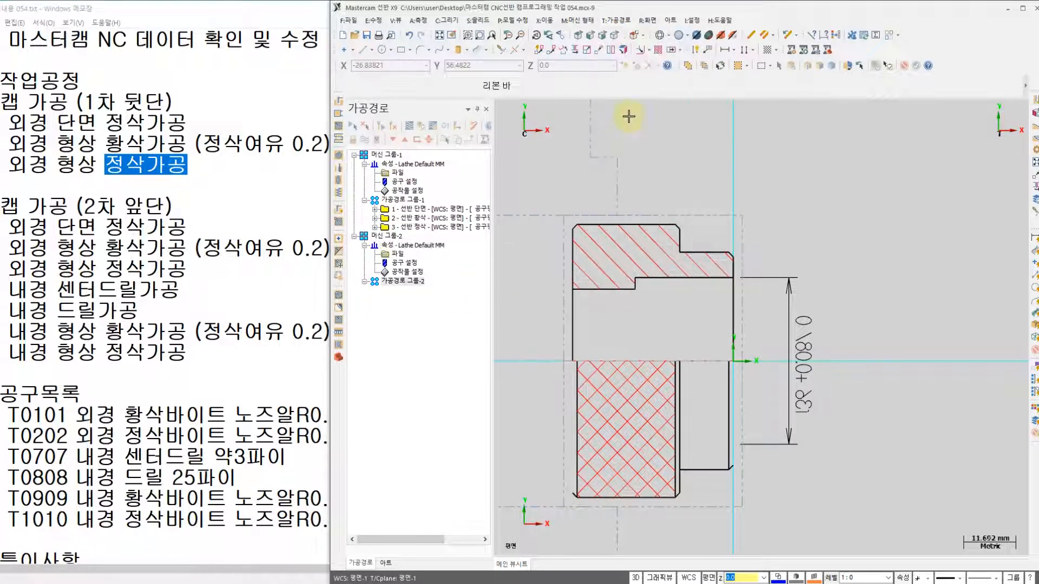
{"action": "left_click", "coordinate": [736, 273]}
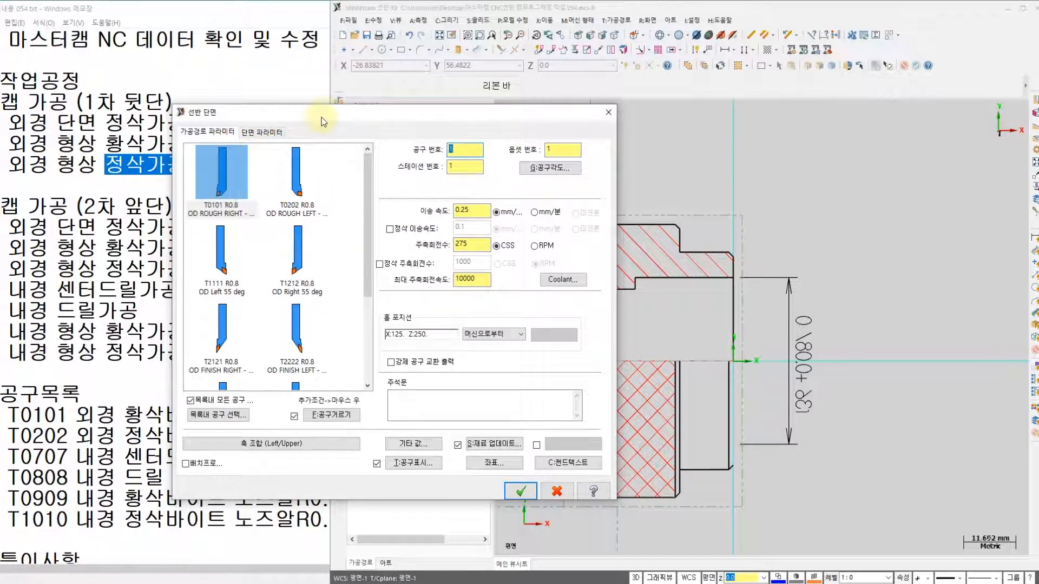
{"action": "left_click_drag", "start_coordinate": [321, 115], "coordinate": [484, 120]}
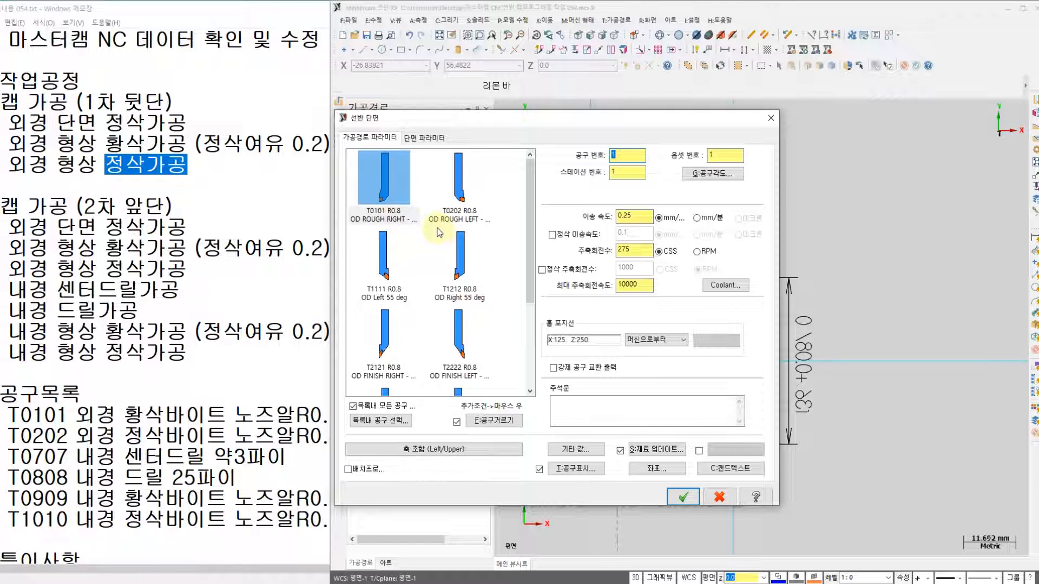
Edit the T0101 R0.8 OD rough right 80-degree tool's definition and choose the PCLNR 2525M 12 holder from the holder library
{"action": "mouse_move", "coordinate": [439, 233]}
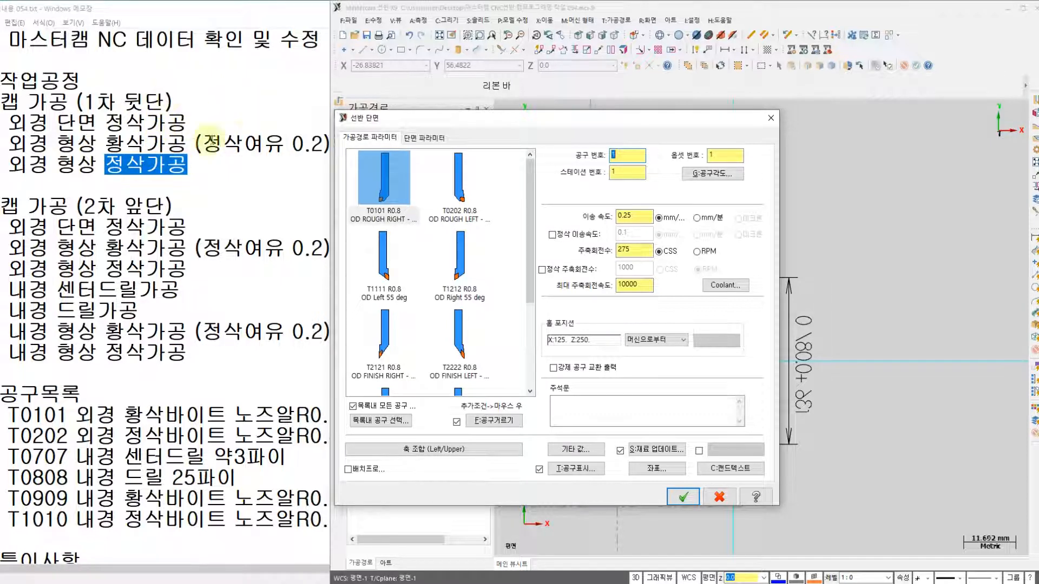
{"action": "left_click", "coordinate": [387, 180]}
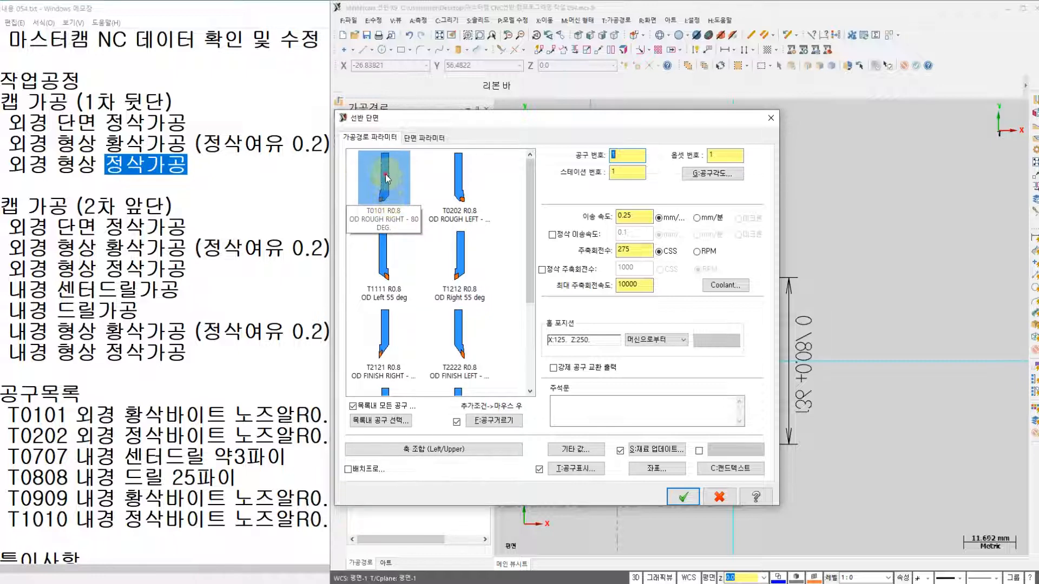
{"action": "double_click", "coordinate": [387, 179]}
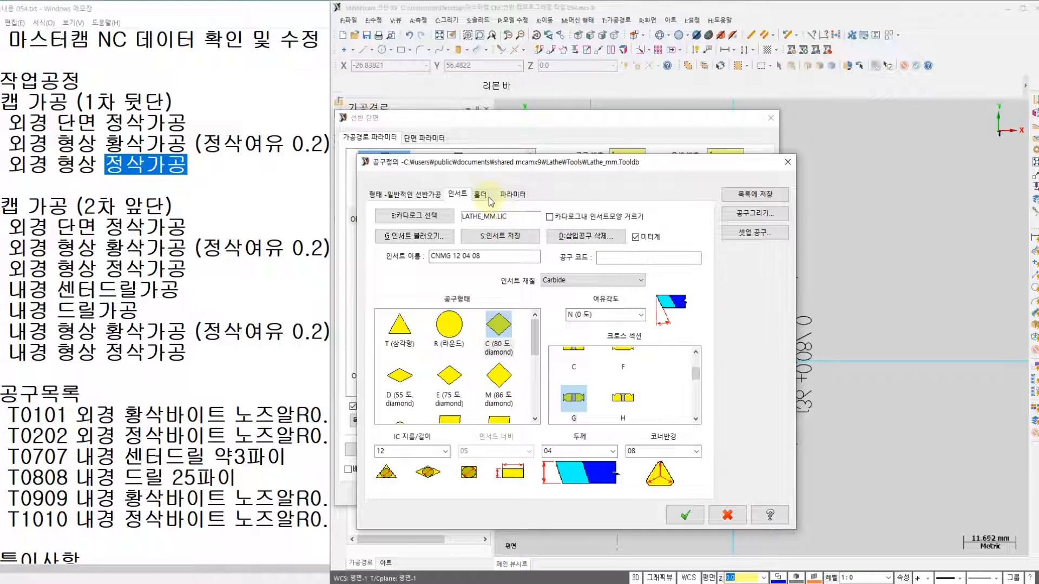
{"action": "left_click", "coordinate": [480, 195]}
{"action": "left_click", "coordinate": [436, 237]}
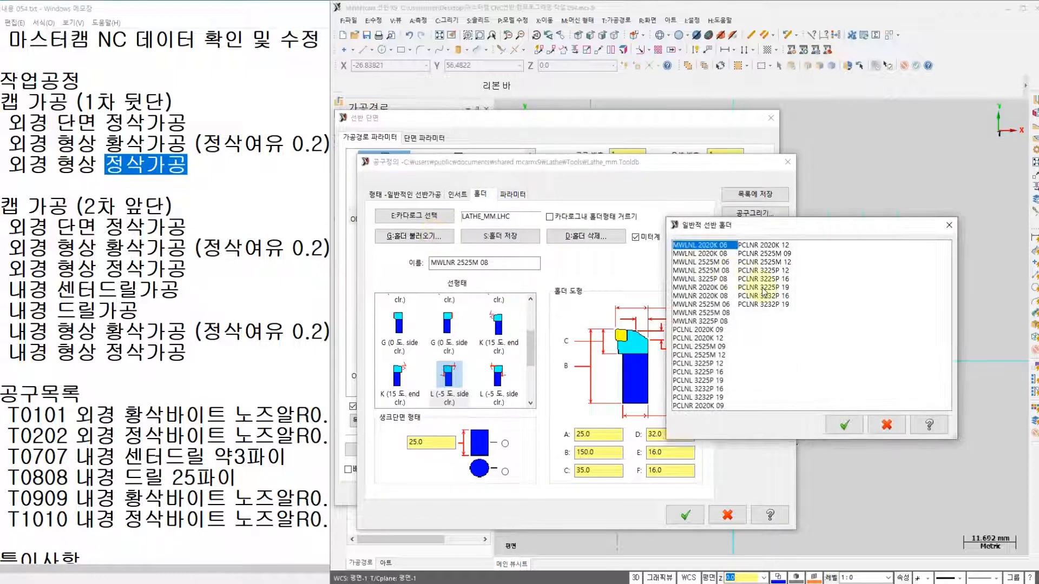
{"action": "left_click", "coordinate": [767, 262]}
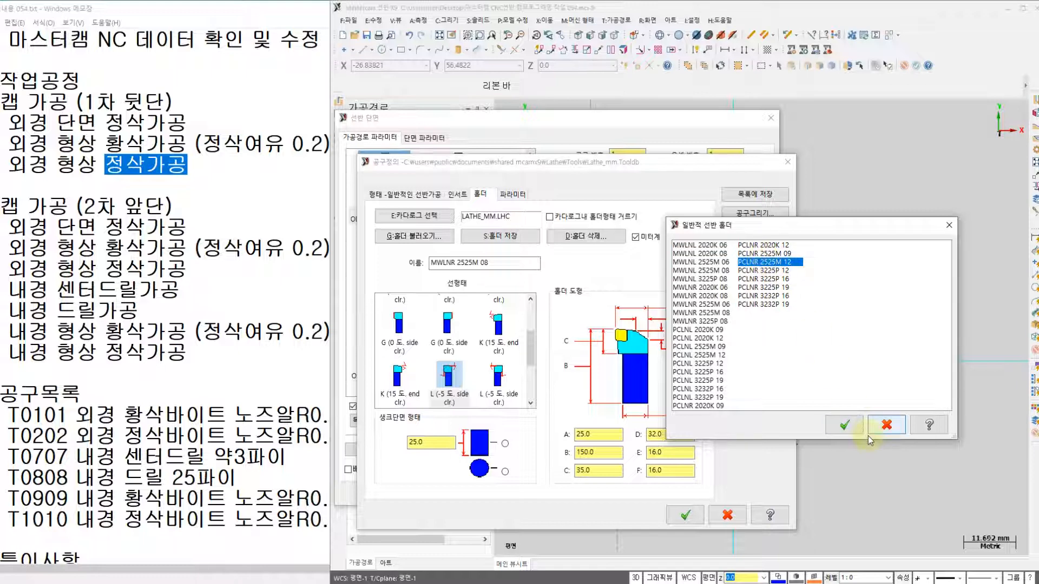
Assign the PCLNR 2525M 12 holder to the tool, check its insert settings and accept the tool definition
{"action": "left_click", "coordinate": [846, 424]}
{"action": "left_click", "coordinate": [457, 194]}
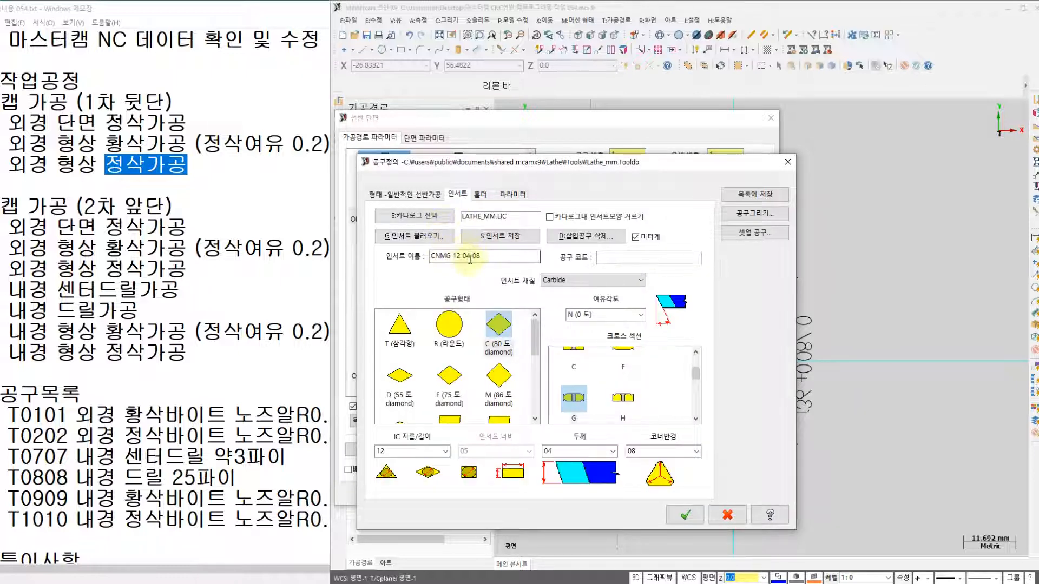
{"action": "left_click", "coordinate": [686, 515]}
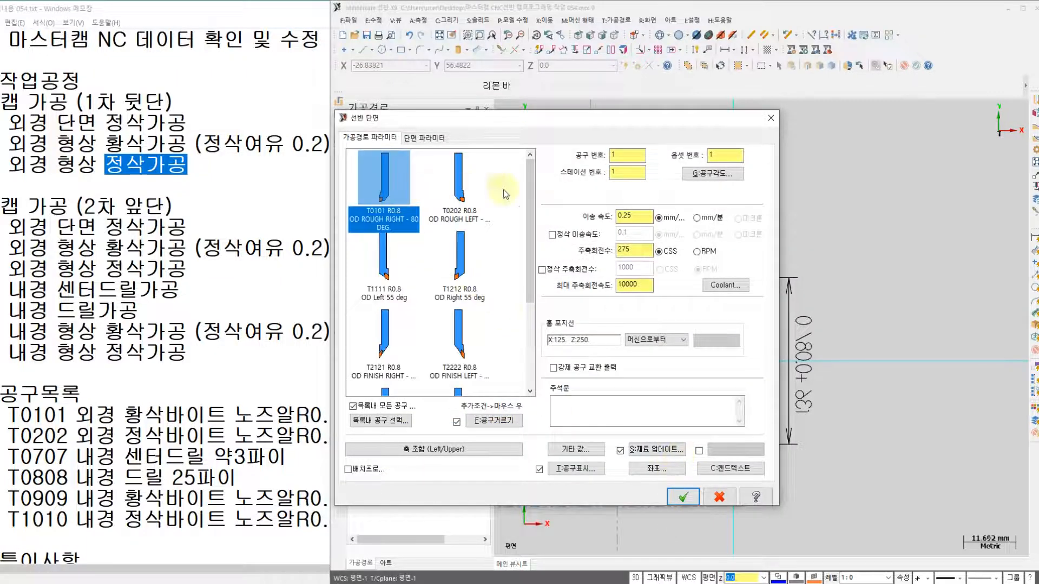
Set the facing operation's spindle speed to 120 CSS and its maximum spindle speed to 1200
{"action": "left_click", "coordinate": [641, 216]}
{"action": "double_click", "coordinate": [627, 250]}
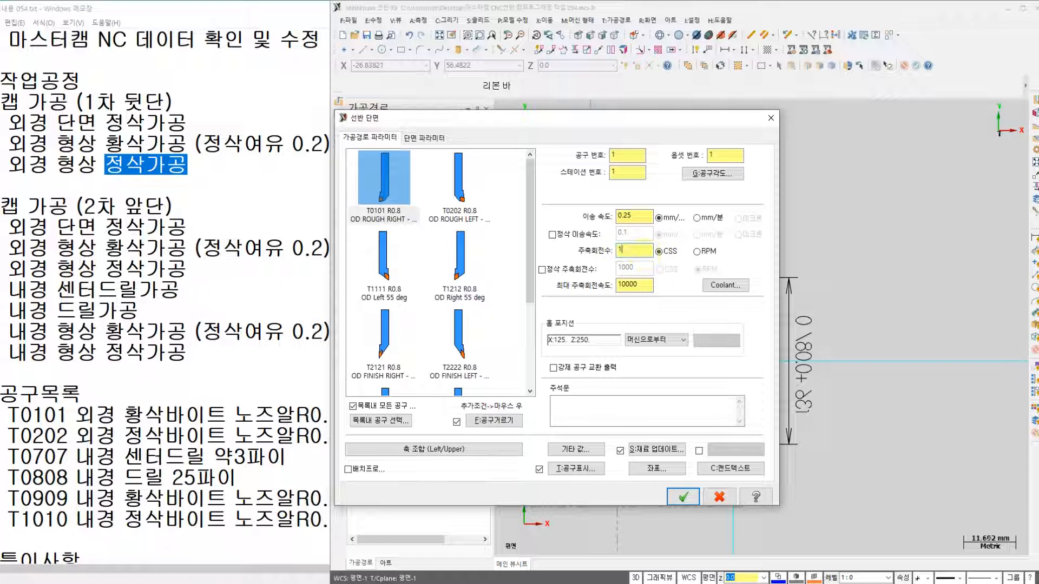
{"action": "type", "text": "20"}
{"action": "key", "text": "Tab"}
{"action": "type", "text": "120"}
Turn on Flood coolant for the facing operation
{"action": "left_click", "coordinate": [725, 286]}
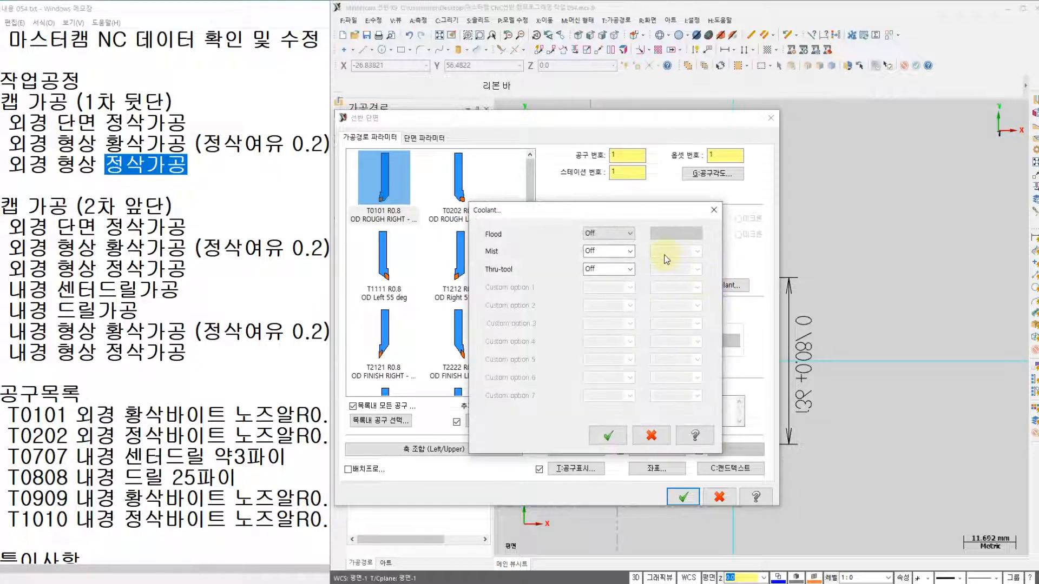
{"action": "left_click", "coordinate": [607, 234]}
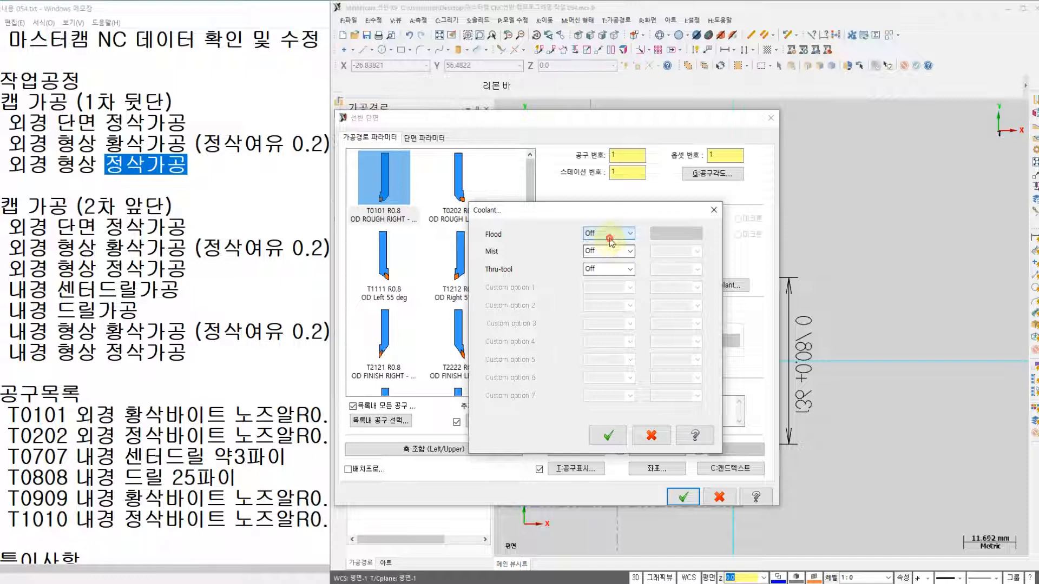
{"action": "left_click", "coordinate": [609, 257]}
{"action": "left_click", "coordinate": [608, 435]}
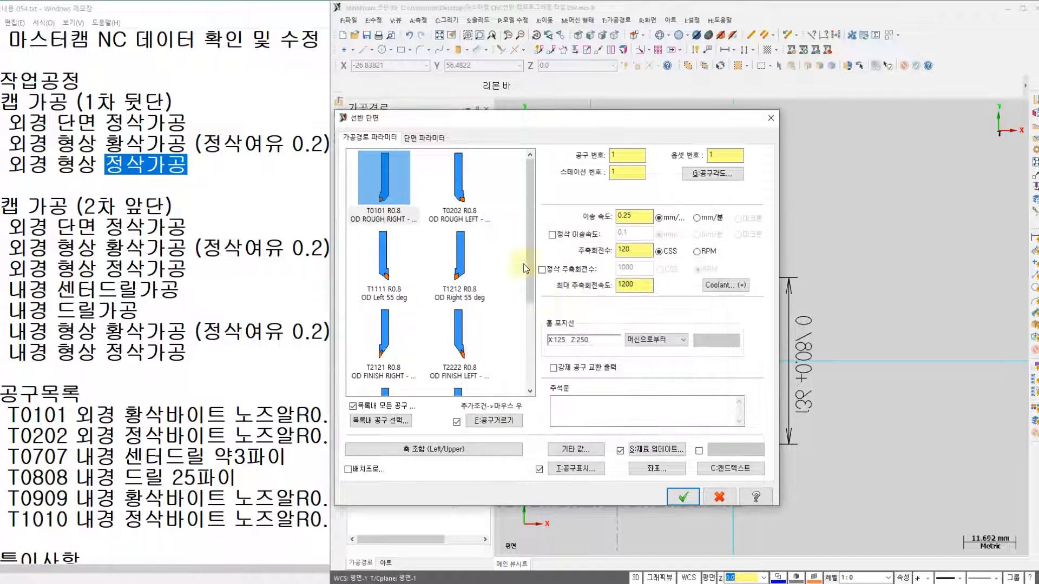
In the face parameters, set the maximum number of finish passes to 2 and the finish stepover to 1.0
{"action": "left_click", "coordinate": [423, 138]}
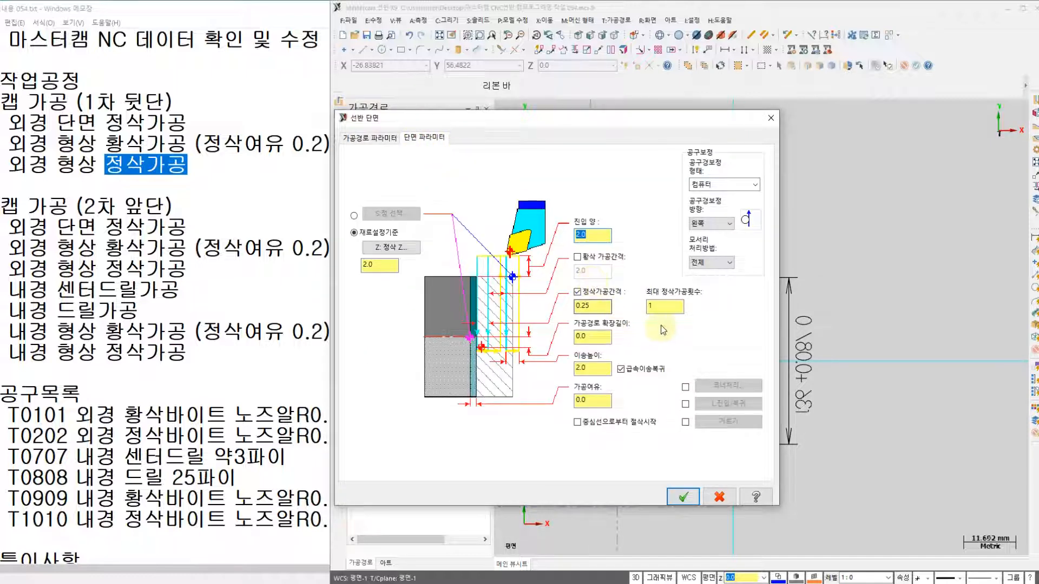
{"action": "left_click", "coordinate": [665, 307]}
{"action": "type", "text": "2"}
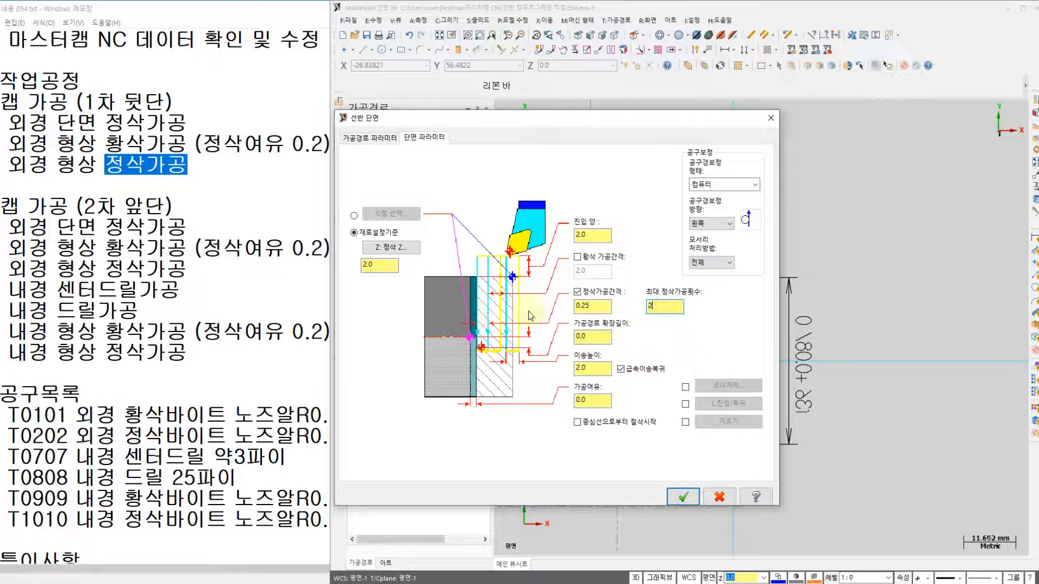
{"action": "double_click", "coordinate": [597, 312]}
{"action": "type", "text": "1"}
{"action": "key", "text": "Tab"}
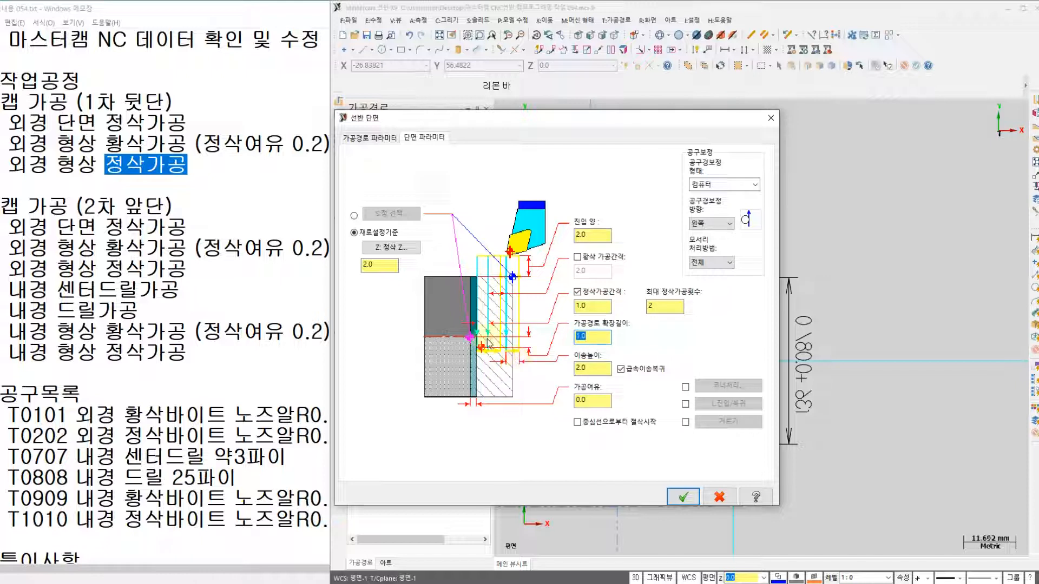
Set the facing toolpath extension length to 1.0 and the finish Z to 0, and generate the facing toolpath
{"action": "type", "text": "1"}
{"action": "double_click", "coordinate": [379, 264]}
{"action": "type", "text": "0"}
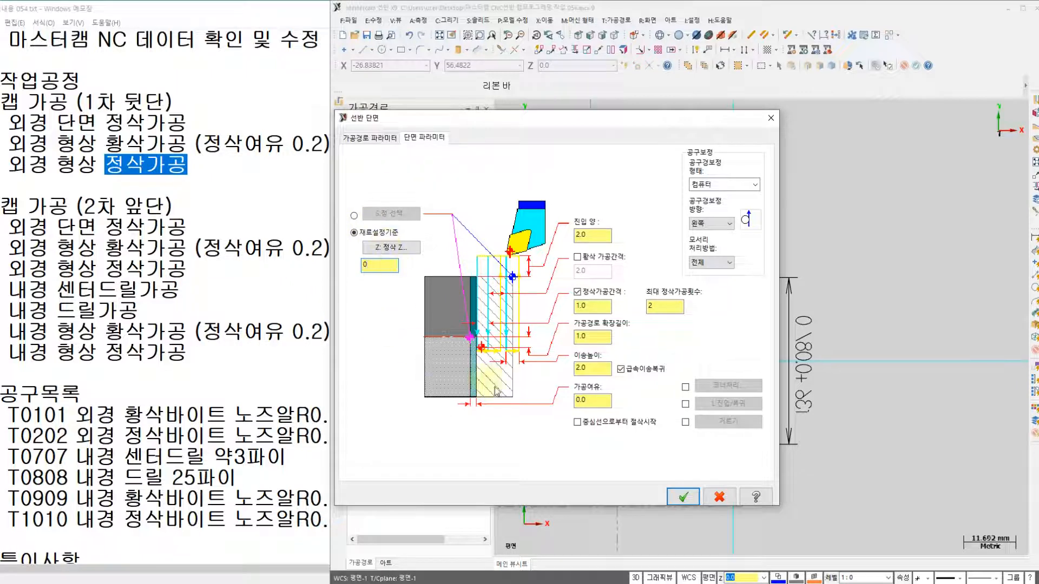
{"action": "left_click", "coordinate": [677, 497]}
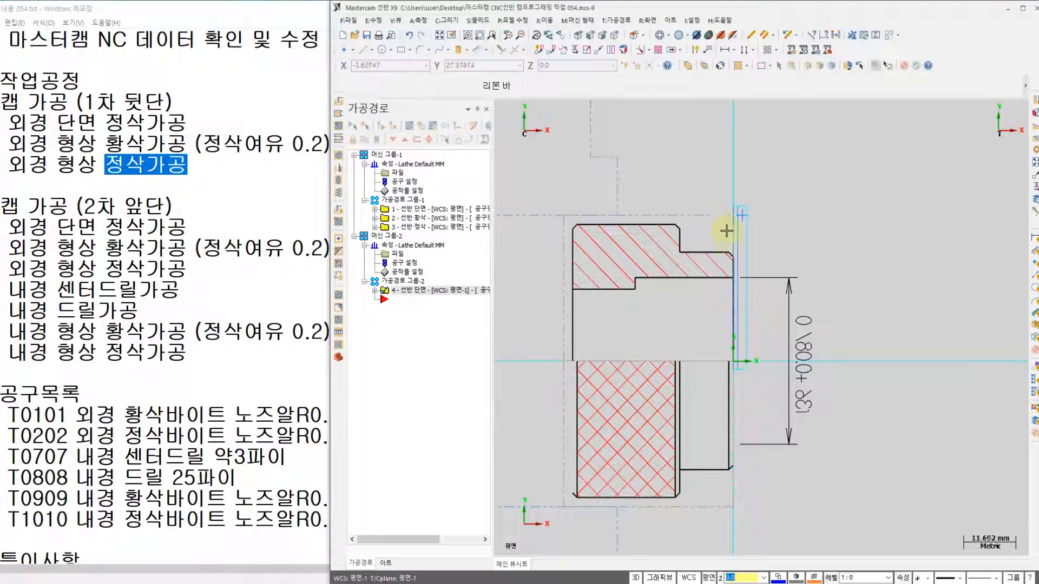
{"action": "scroll", "coordinate": [726, 230], "scroll_direction": "up", "scroll_amount": 2}
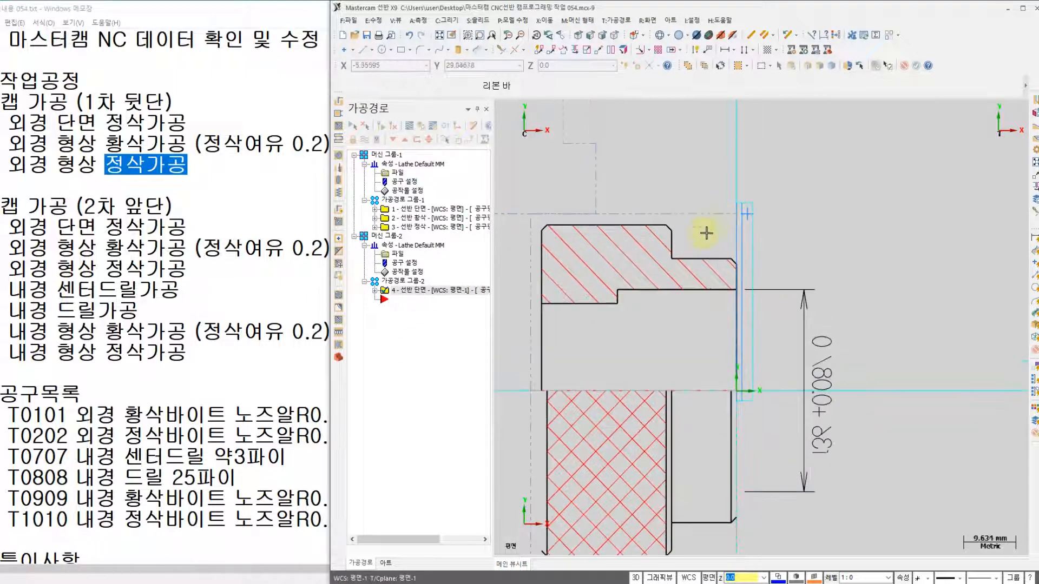
{"action": "left_click", "coordinate": [617, 20]}
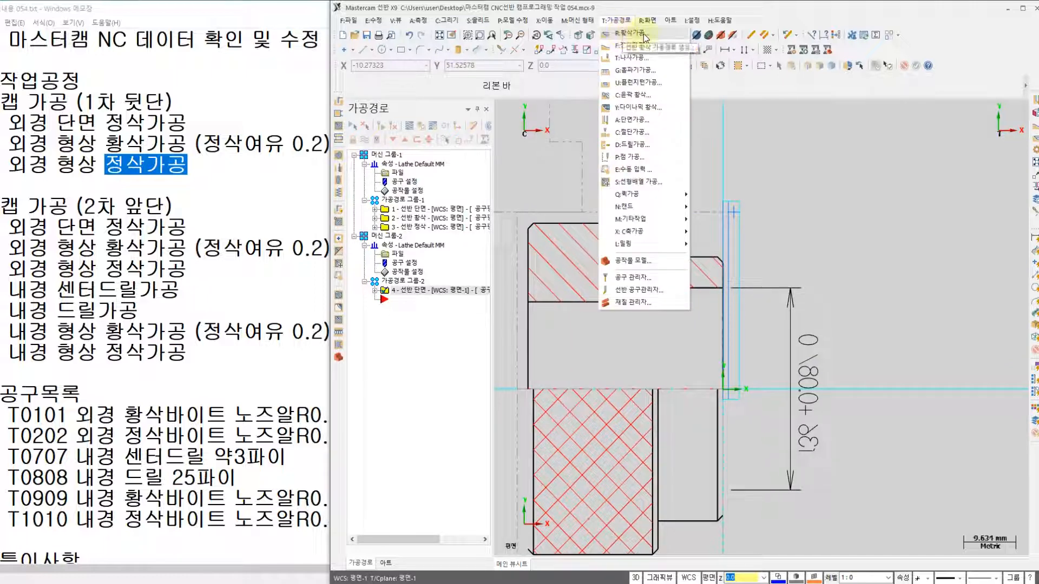
{"action": "left_click", "coordinate": [625, 34]}
{"action": "scroll", "coordinate": [692, 222], "scroll_direction": "up", "scroll_amount": 3}
{"action": "scroll", "coordinate": [749, 279], "scroll_direction": "up", "scroll_amount": 15}
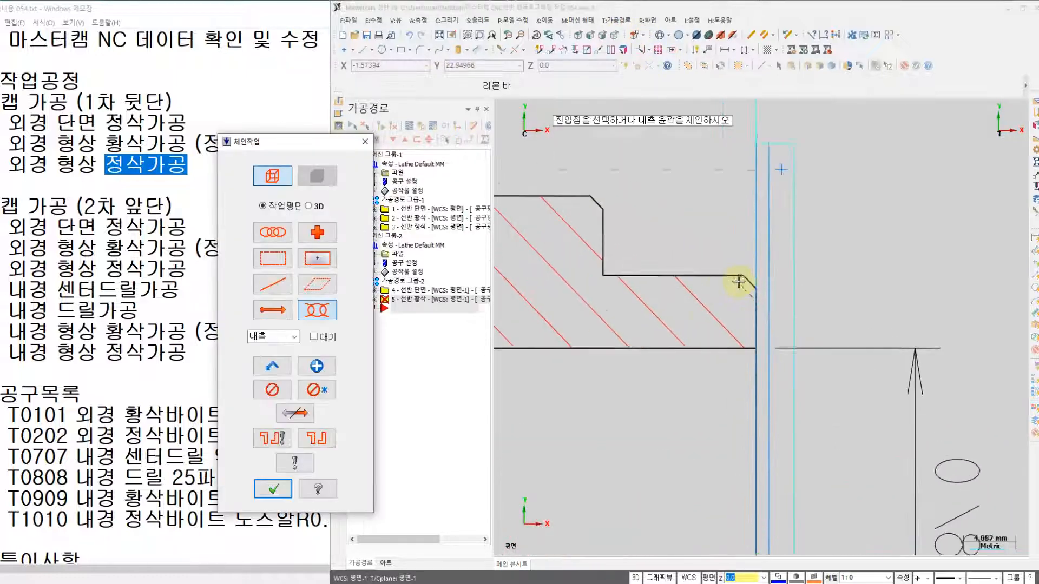
{"action": "scroll", "coordinate": [749, 280], "scroll_direction": "down", "scroll_amount": 2}
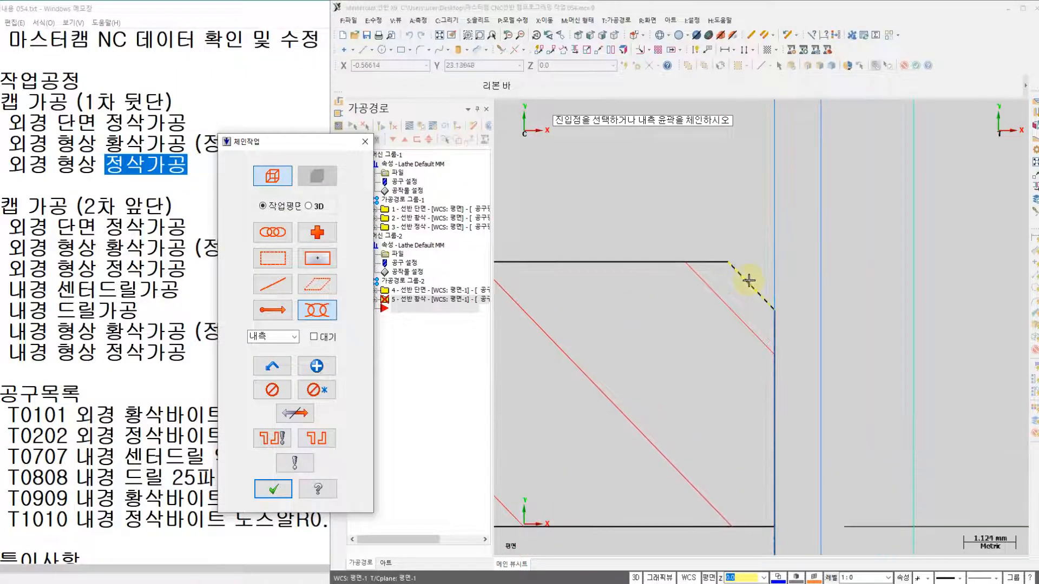
{"action": "left_click", "coordinate": [759, 295]}
{"action": "scroll", "coordinate": [749, 295], "scroll_direction": "down", "scroll_amount": 2}
{"action": "scroll", "coordinate": [742, 297], "scroll_direction": "down", "scroll_amount": 3}
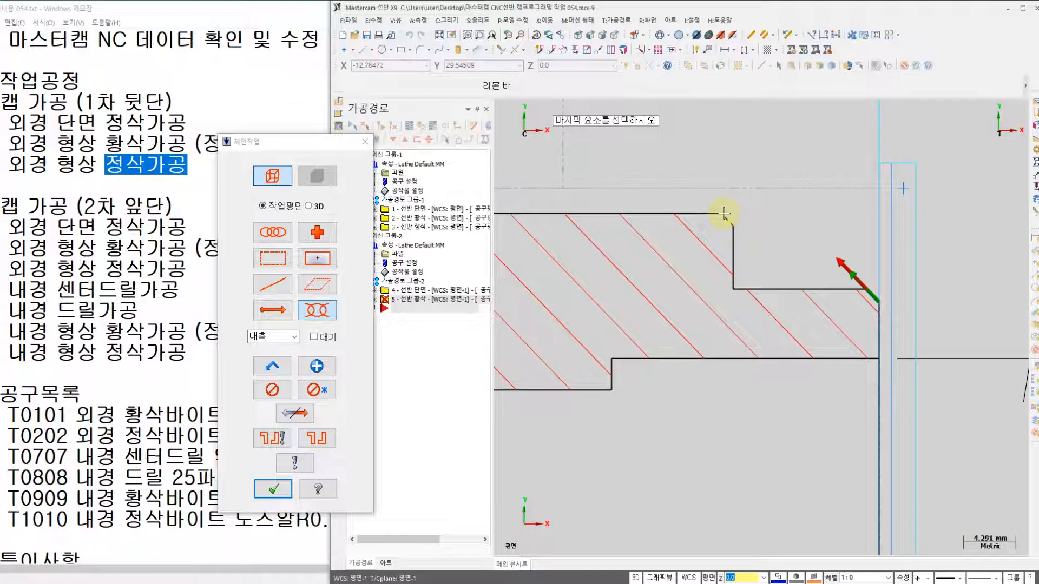
{"action": "scroll", "coordinate": [682, 238], "scroll_direction": "down", "scroll_amount": 3}
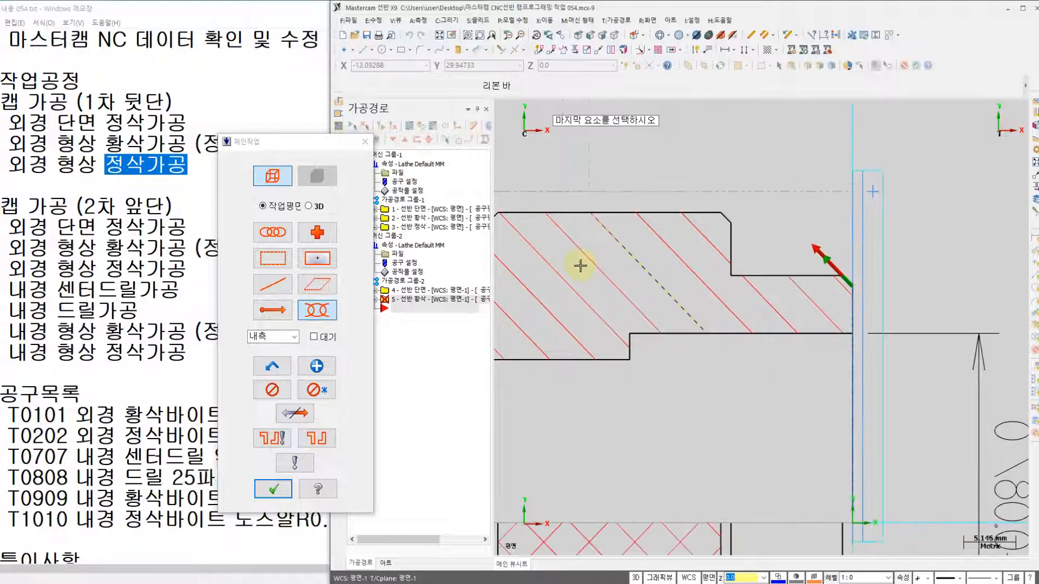
{"action": "scroll", "coordinate": [623, 271], "scroll_direction": "up", "scroll_amount": 2}
{"action": "left_click", "coordinate": [617, 248]}
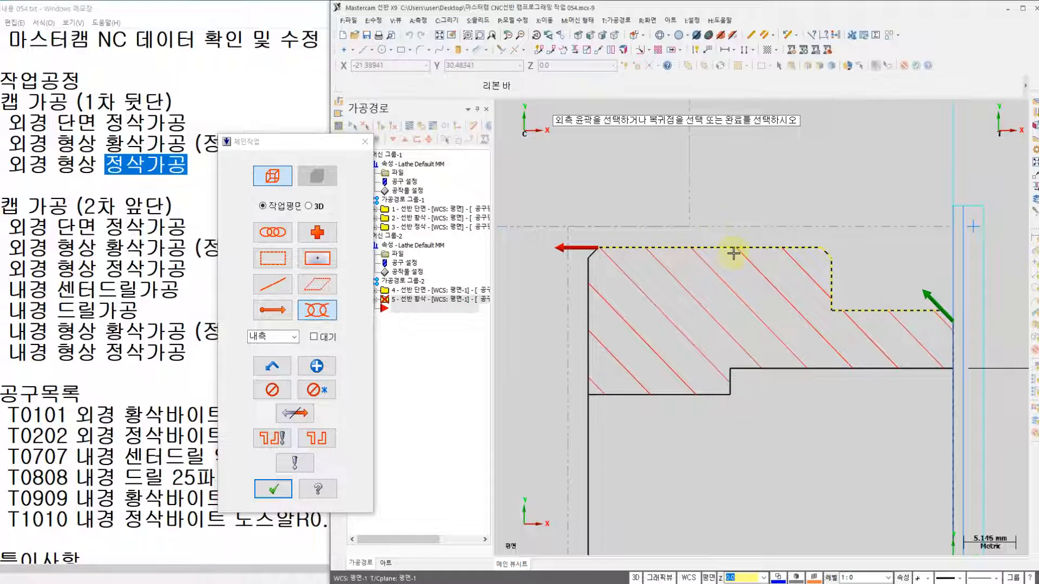
{"action": "left_click", "coordinate": [365, 142]}
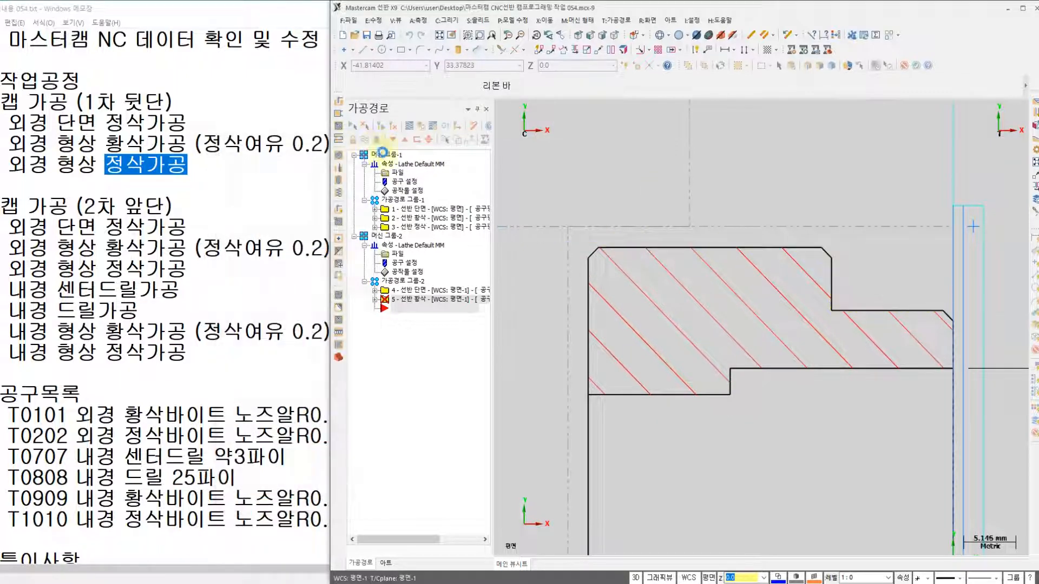
{"action": "left_click", "coordinate": [711, 322]}
Add a horizontal length dimension above the straight outer edge of the part's large diameter
{"action": "scroll", "coordinate": [665, 245], "scroll_direction": "down", "scroll_amount": 2}
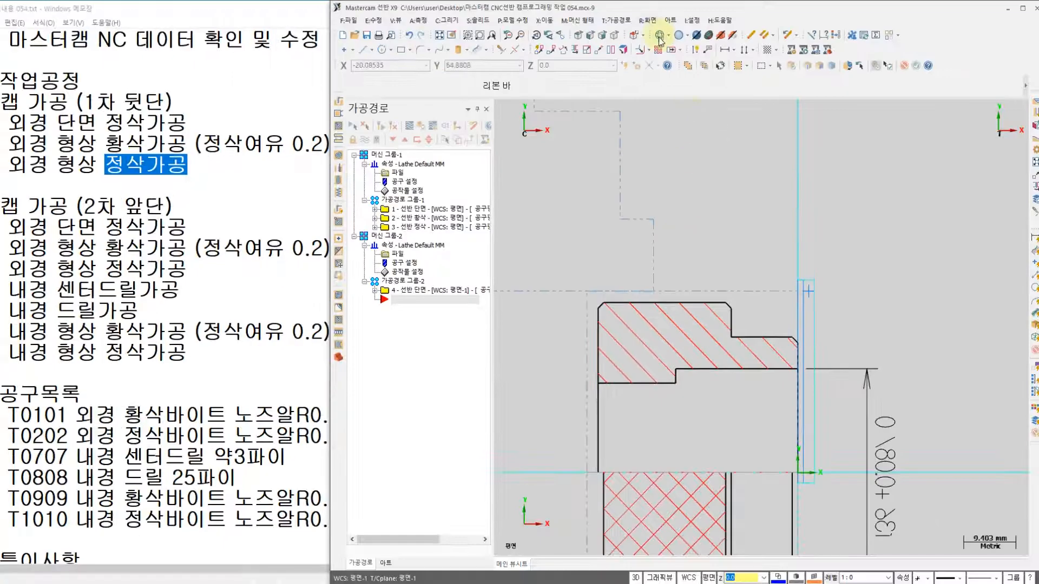
{"action": "left_click", "coordinate": [692, 303]}
{"action": "left_click", "coordinate": [703, 246]}
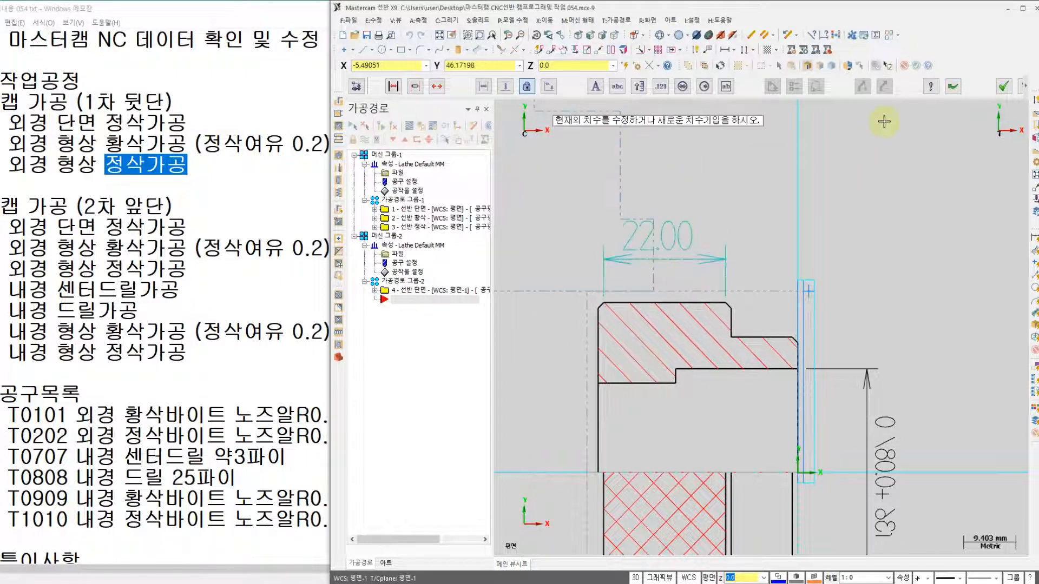
{"action": "left_click", "coordinate": [1004, 87]}
Create a lathe rough toolpath, chaining the outer profile from the front chamfer to the large-diameter outer edge
{"action": "scroll", "coordinate": [703, 273], "scroll_direction": "up", "scroll_amount": 1}
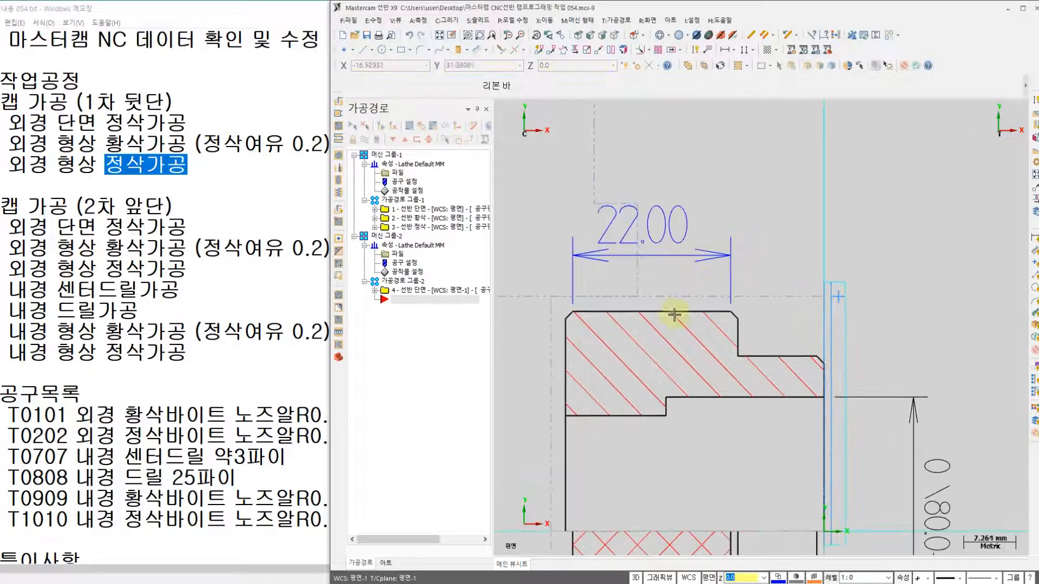
{"action": "left_click", "coordinate": [616, 20]}
{"action": "left_click", "coordinate": [618, 35]}
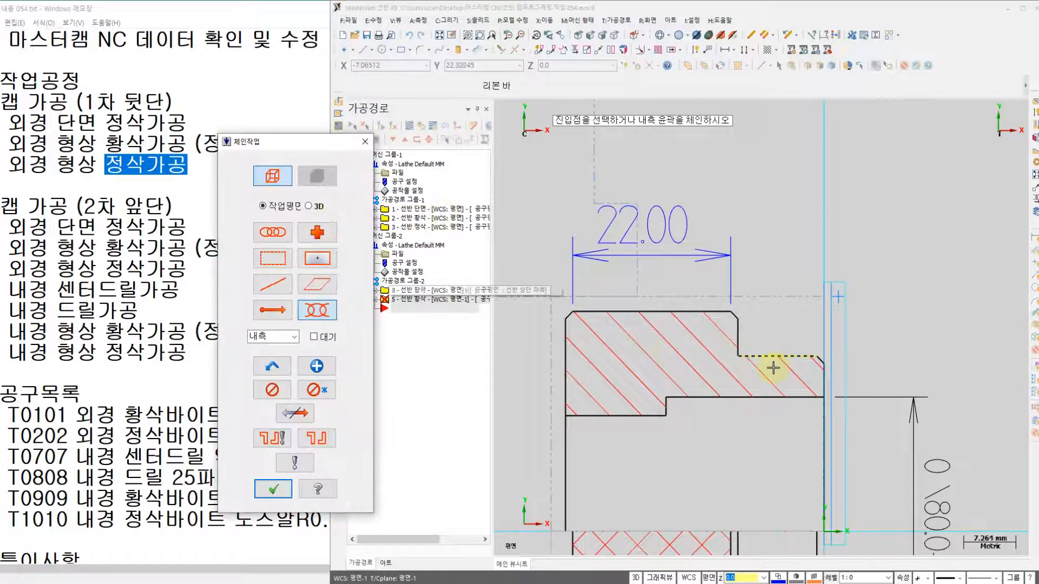
{"action": "scroll", "coordinate": [836, 368], "scroll_direction": "up", "scroll_amount": 4}
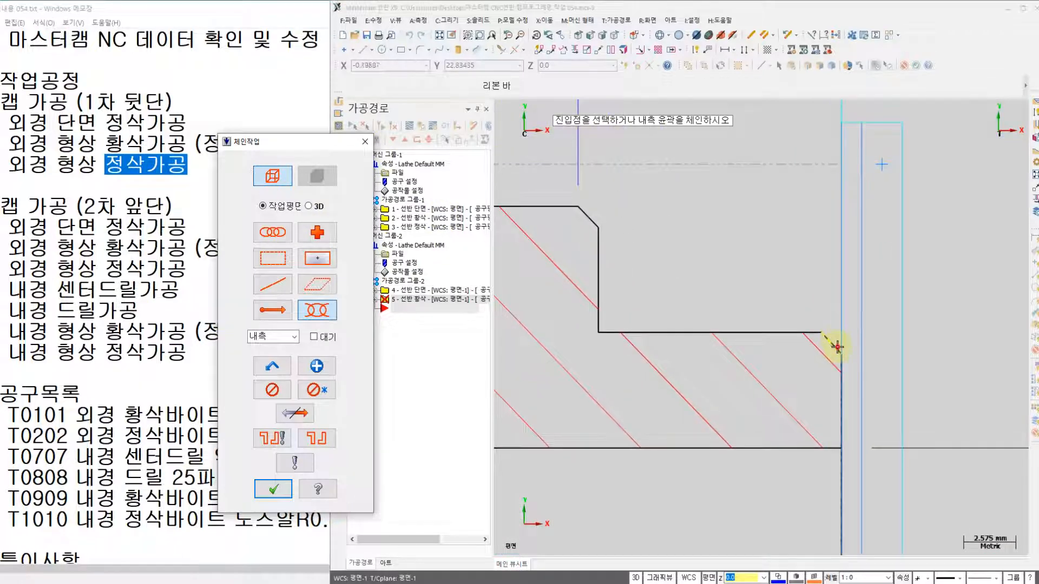
{"action": "left_click", "coordinate": [836, 339]}
{"action": "scroll", "coordinate": [833, 345], "scroll_direction": "down", "scroll_amount": 3}
{"action": "left_click", "coordinate": [530, 284]}
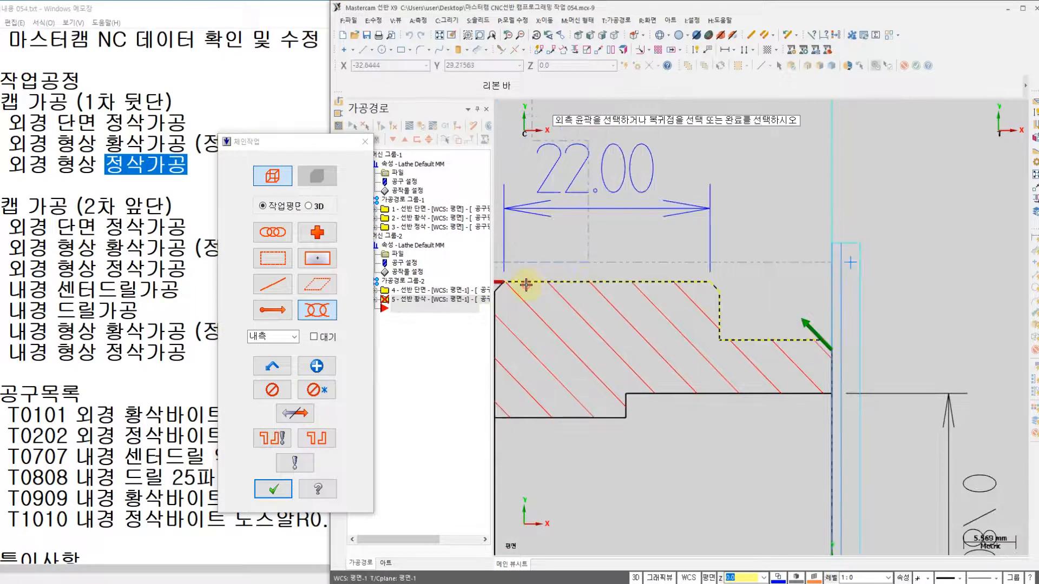
{"action": "left_click", "coordinate": [274, 488]}
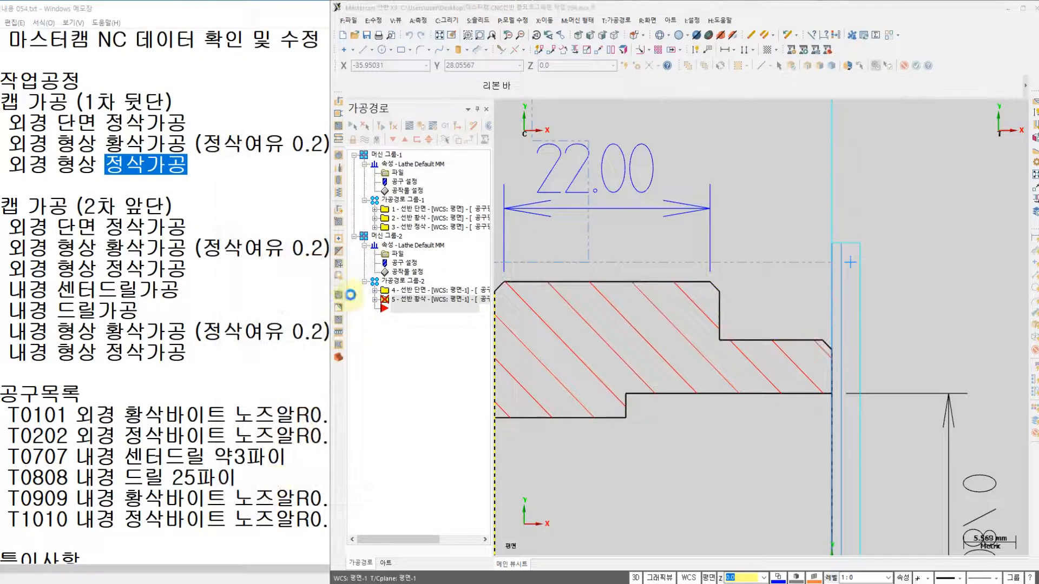
Set the roughing operation's spindle speed to 120 CSS and its maximum spindle speed to 1200
{"action": "left_click", "coordinate": [225, 220]}
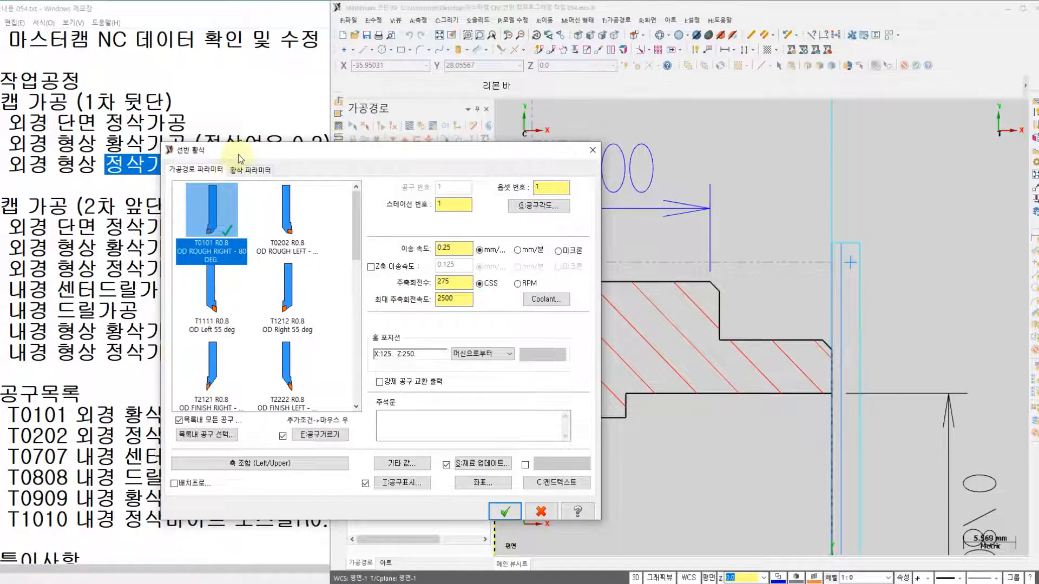
{"action": "left_click_drag", "start_coordinate": [238, 155], "coordinate": [391, 146]}
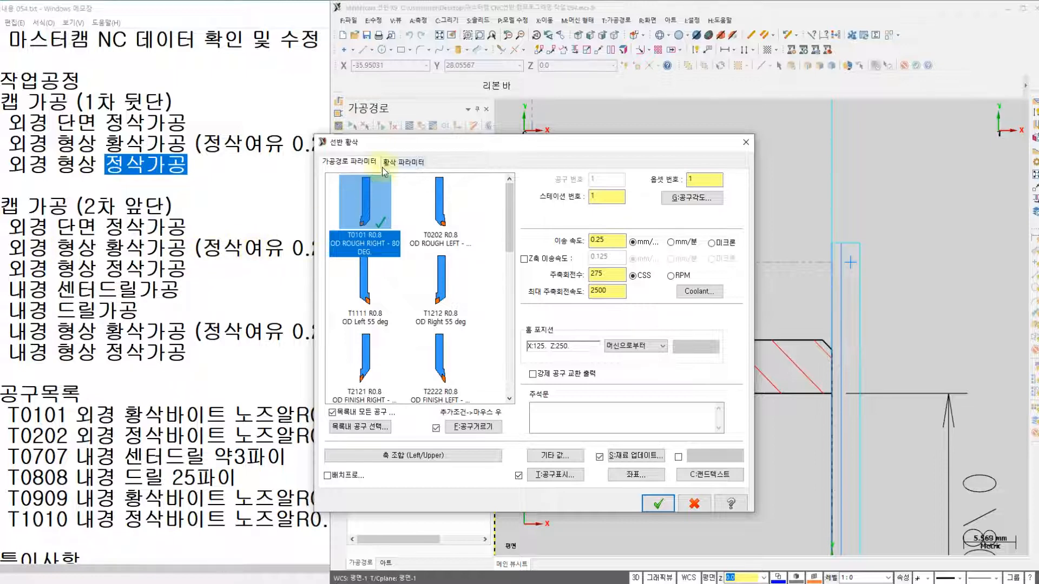
{"action": "mouse_move", "coordinate": [383, 148]}
{"action": "left_mouse_down"}
{"action": "mouse_move", "coordinate": [408, 145]}
{"action": "mouse_move", "coordinate": [382, 146]}
{"action": "left_mouse_up"}
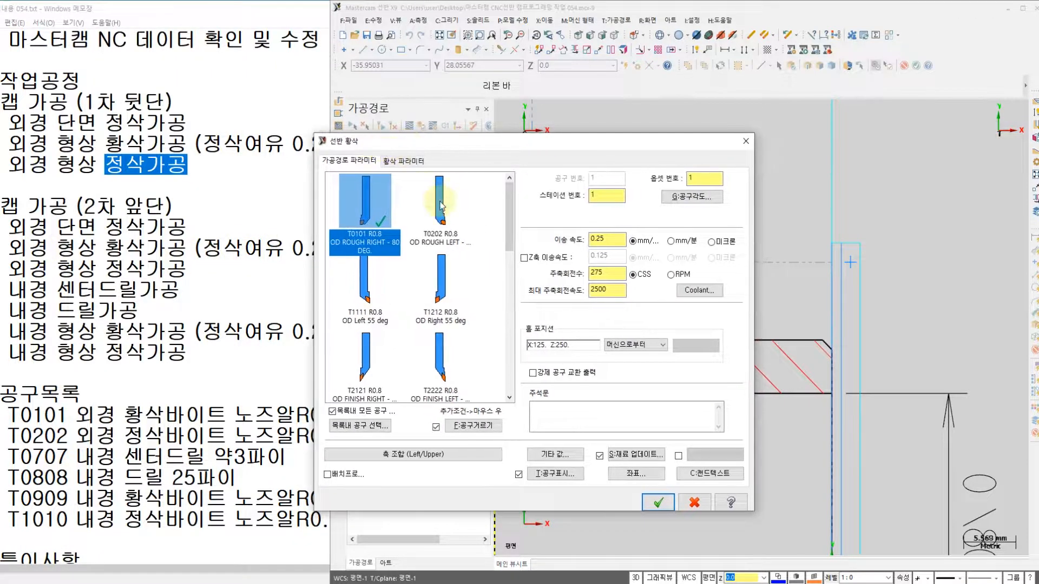
{"action": "left_click", "coordinate": [612, 238]}
{"action": "left_click", "coordinate": [614, 273]}
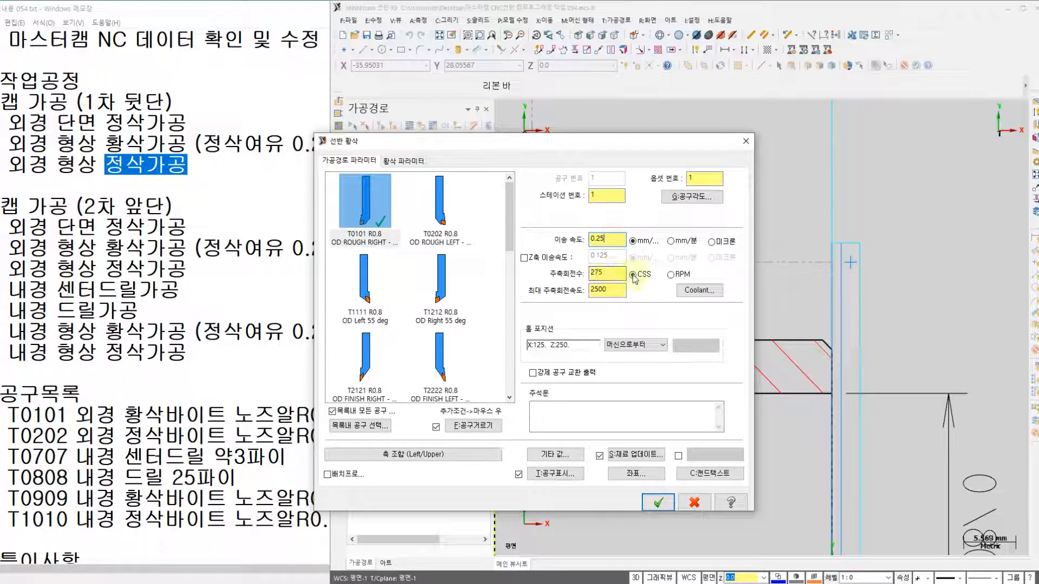
{"action": "key", "text": "shift+Home"}
{"action": "type", "text": "120"}
{"action": "key", "text": "Tab"}
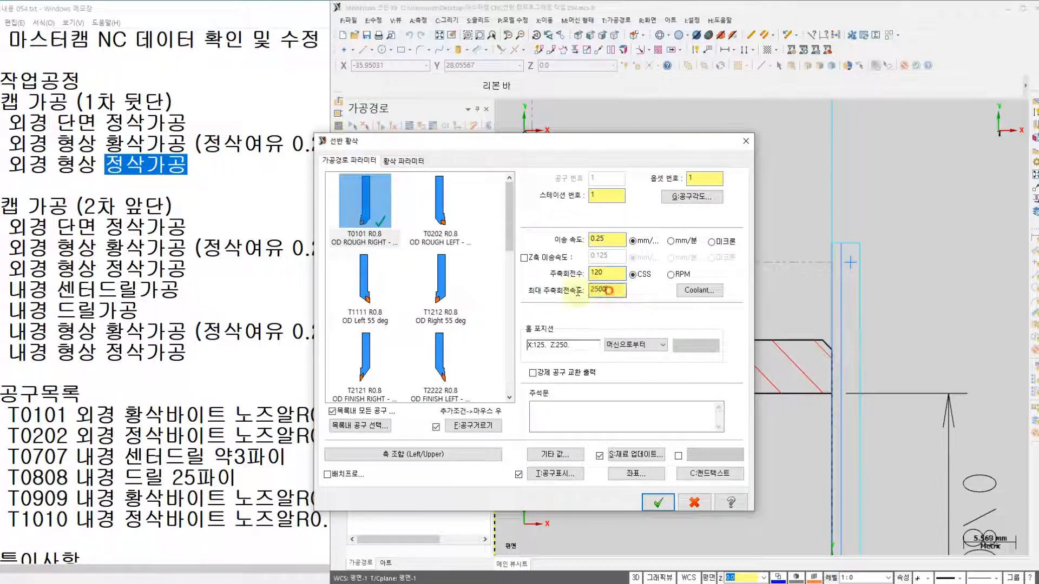
{"action": "type", "text": "1200"}
Turn on Flood coolant for the roughing operation
{"action": "left_click", "coordinate": [694, 291]}
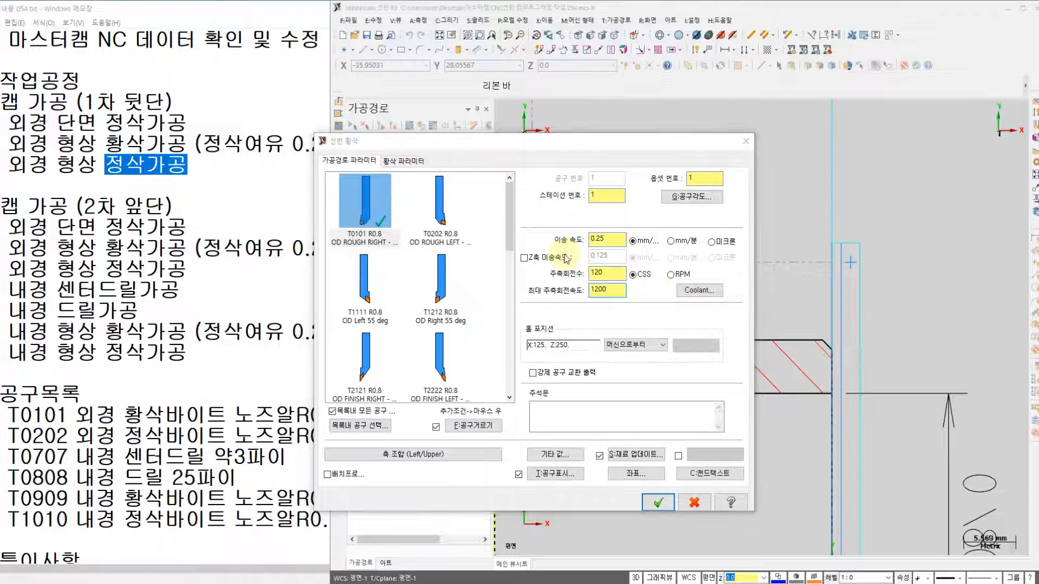
{"action": "left_click", "coordinate": [609, 233]}
{"action": "left_click", "coordinate": [600, 250]}
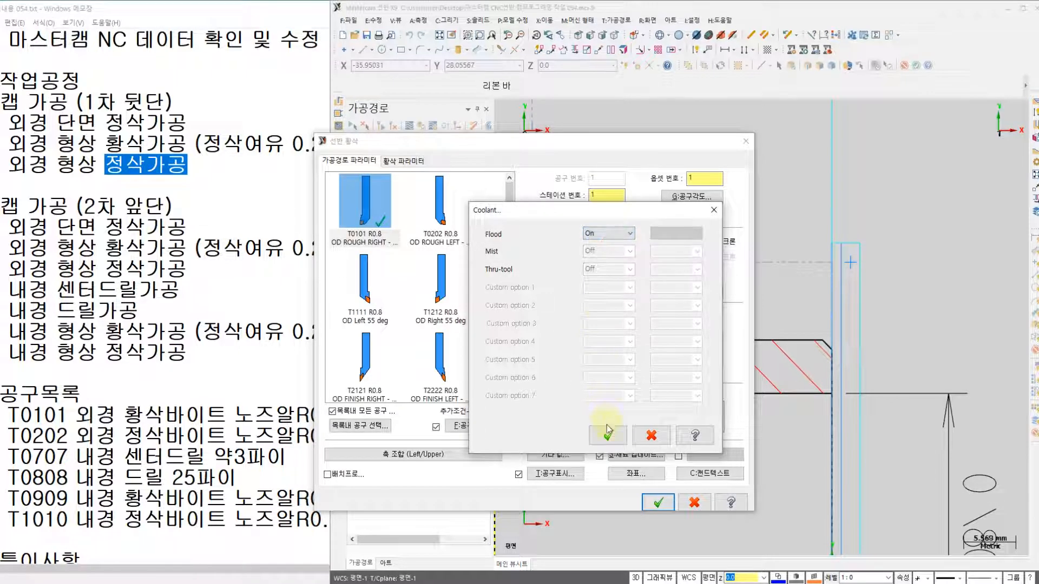
{"action": "left_click", "coordinate": [608, 435]}
Set the roughing operation's depth of cut to 0.5 and review its X and Z stock-to-leave values
{"action": "left_click", "coordinate": [403, 161]}
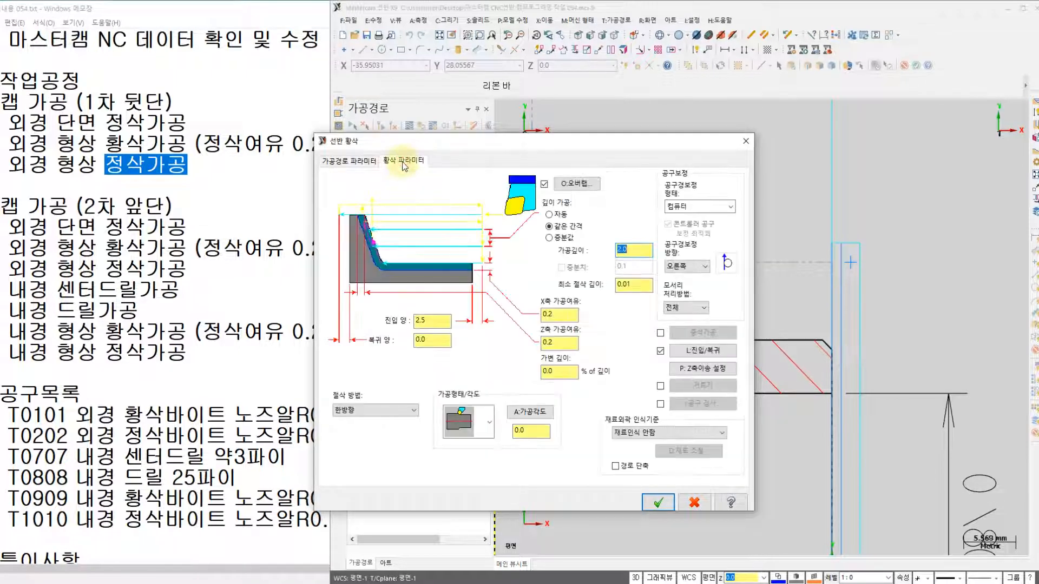
{"action": "double_click", "coordinate": [630, 249]}
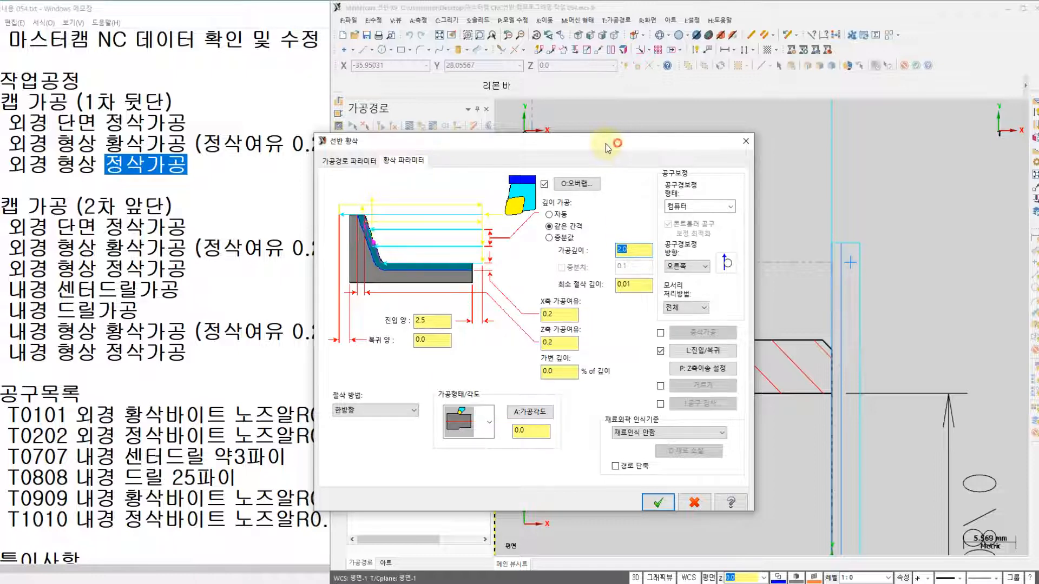
{"action": "left_click_drag", "start_coordinate": [605, 144], "coordinate": [552, 146]}
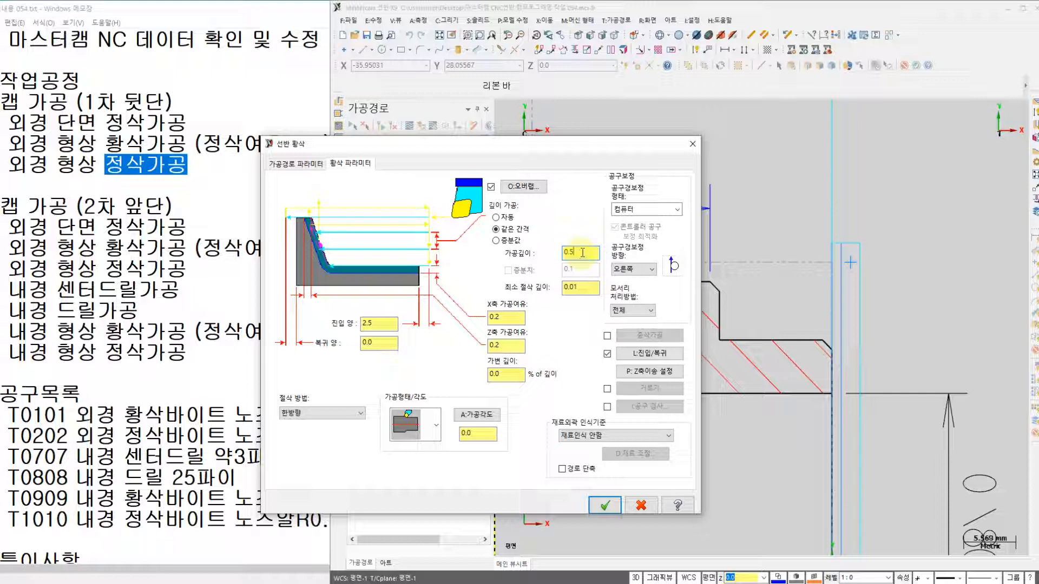
{"action": "left_click_drag", "start_coordinate": [582, 252], "coordinate": [485, 259]}
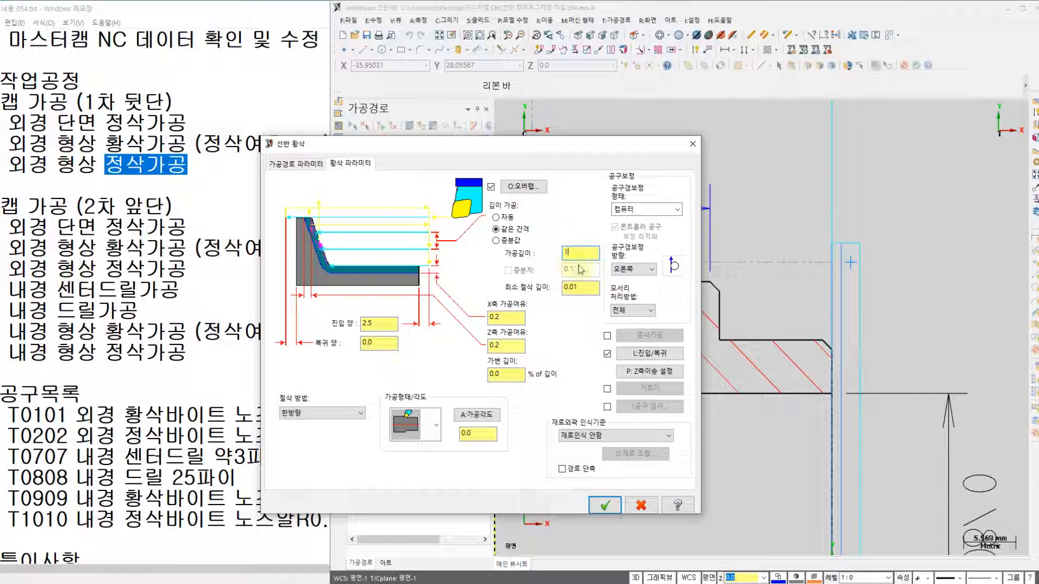
{"action": "type", "text": "1"}
{"action": "key", "text": "BackSpace"}
{"action": "type", "text": "2."}
{"action": "left_click", "coordinate": [504, 345]}
{"action": "left_click", "coordinate": [504, 318]}
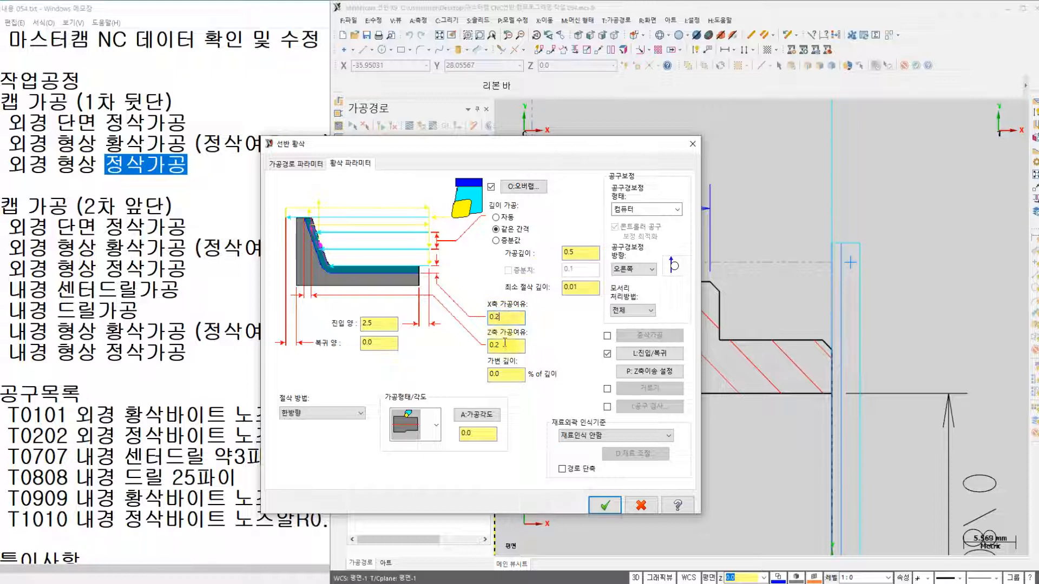
{"action": "left_click", "coordinate": [509, 318]}
Set the roughing operation's stock recognition to use the stock setup's outer boundary (재료설정 외곽크기 적용)
{"action": "left_click", "coordinate": [588, 435]}
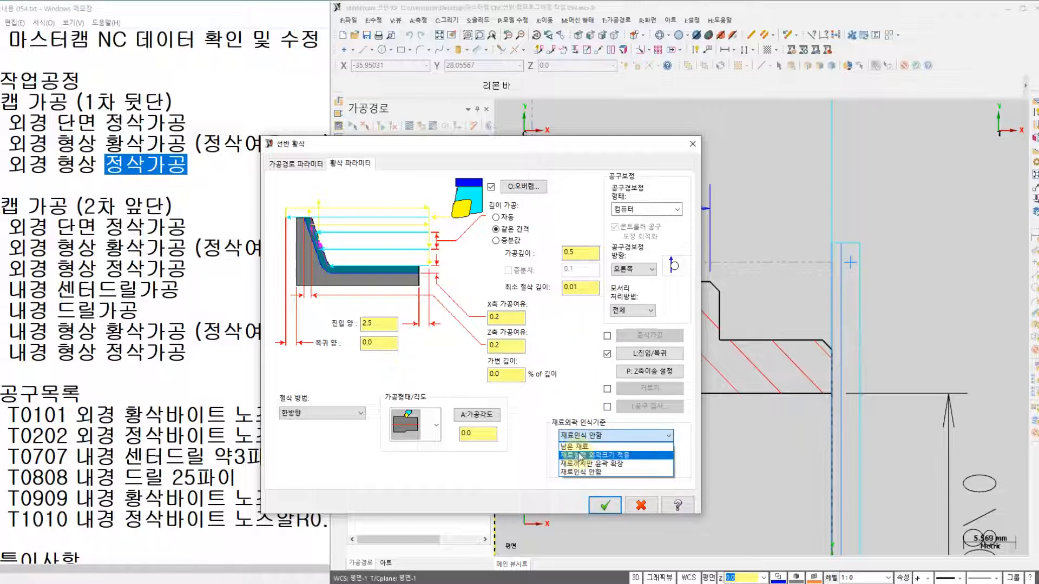
{"action": "left_click", "coordinate": [627, 456]}
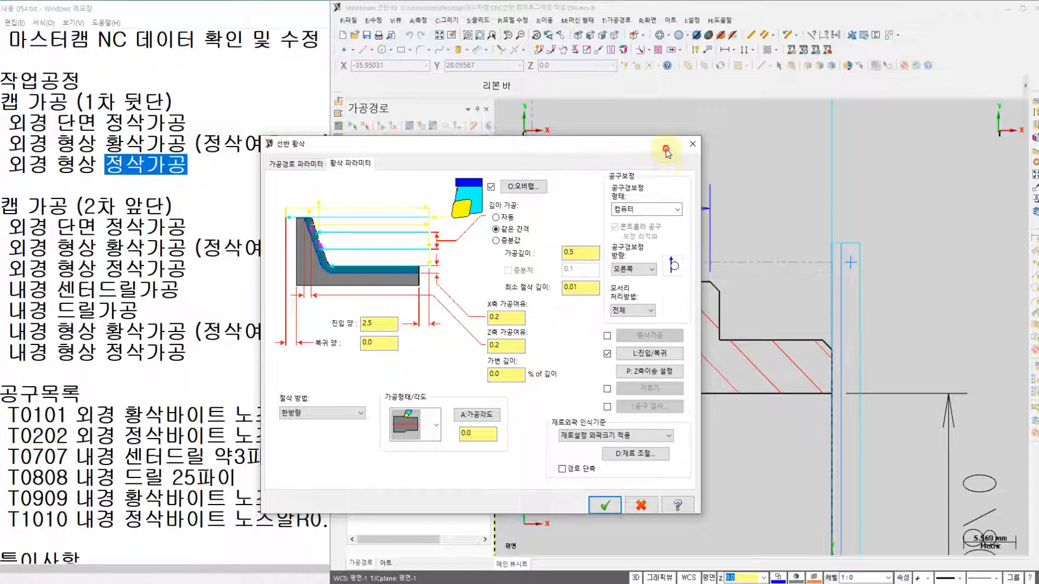
{"action": "mouse_move", "coordinate": [667, 150]}
{"action": "left_mouse_down"}
{"action": "mouse_move", "coordinate": [544, 150]}
{"action": "mouse_move", "coordinate": [451, 134]}
{"action": "left_mouse_up"}
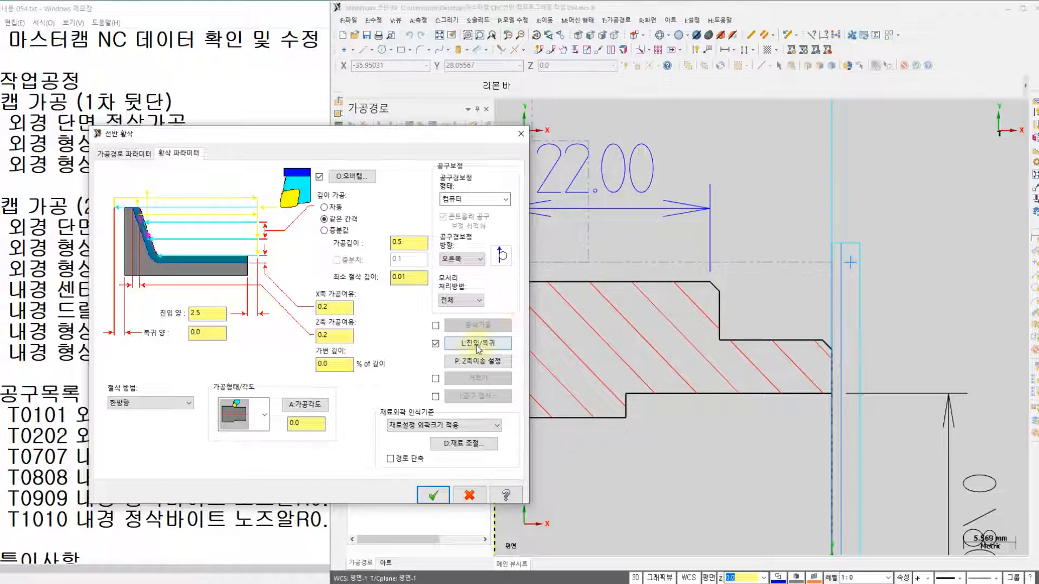
{"action": "left_click_drag", "start_coordinate": [464, 135], "coordinate": [420, 142]}
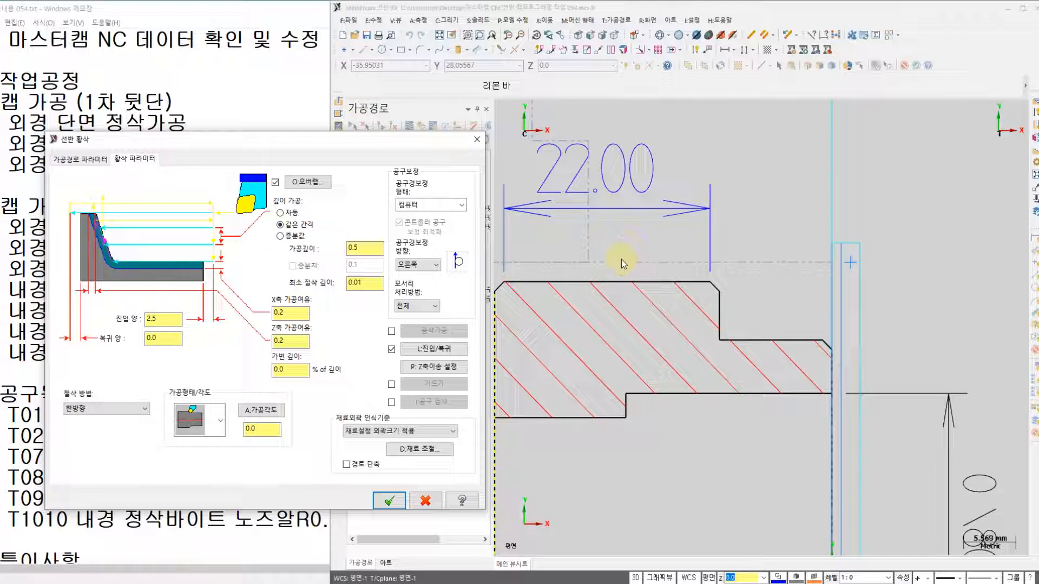
Enable contour end adjustment in the roughing operation's lead-out and set it to shorten (축소)
{"action": "left_click", "coordinate": [444, 348]}
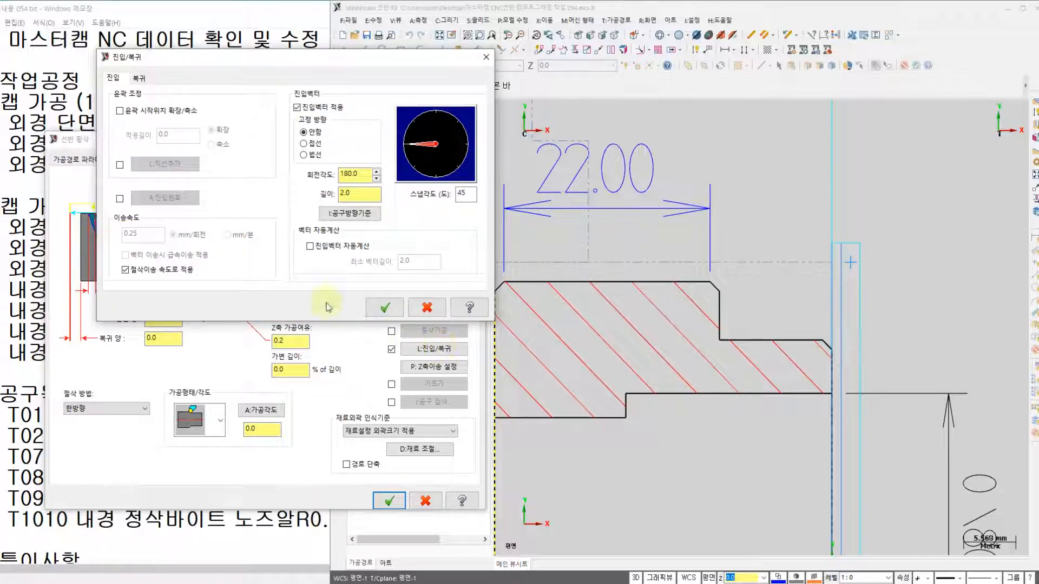
{"action": "left_click", "coordinate": [142, 78]}
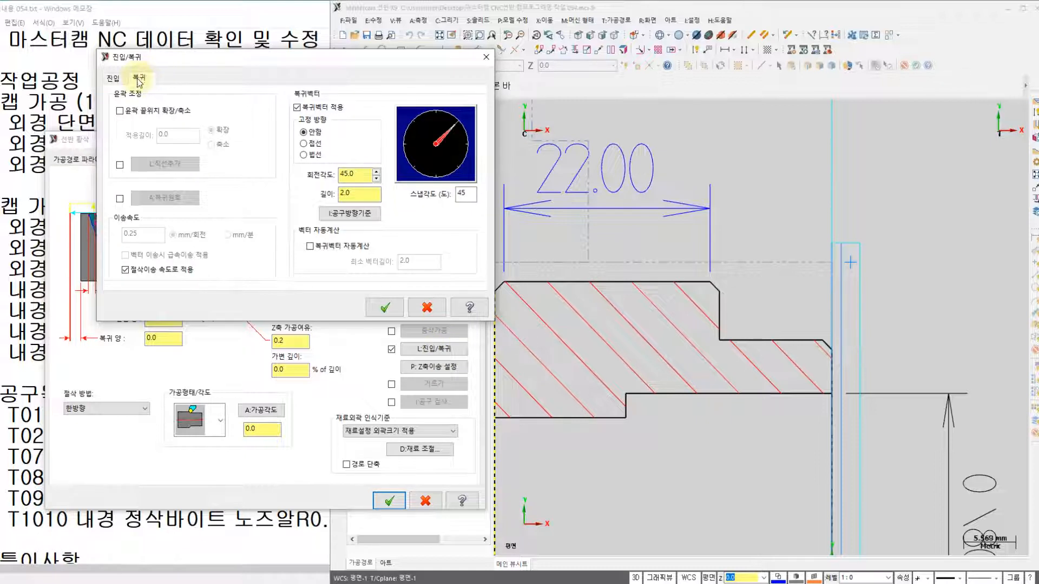
{"action": "left_click", "coordinate": [120, 110]}
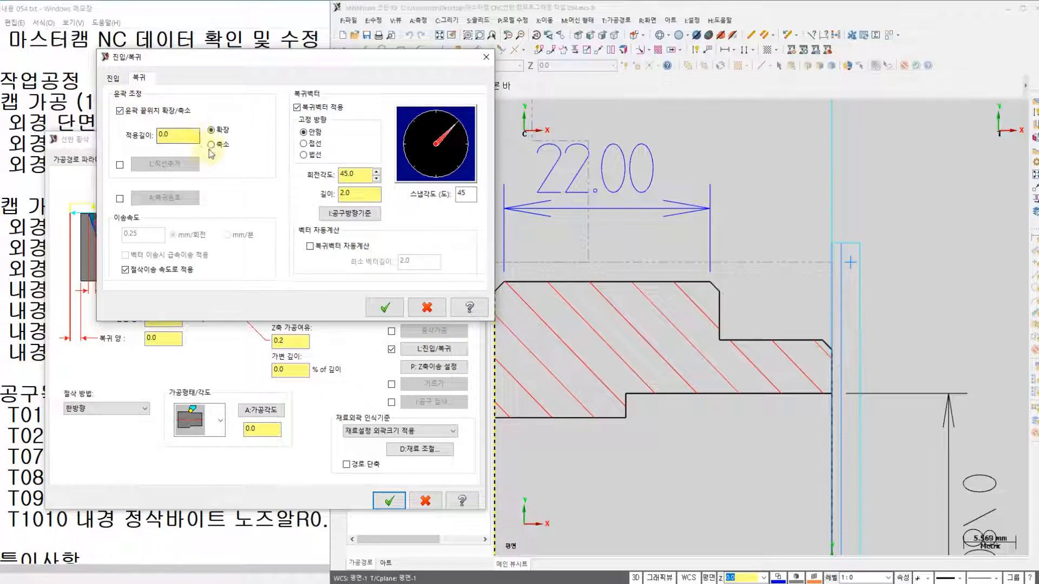
{"action": "left_click_drag", "start_coordinate": [196, 138], "coordinate": [161, 135]}
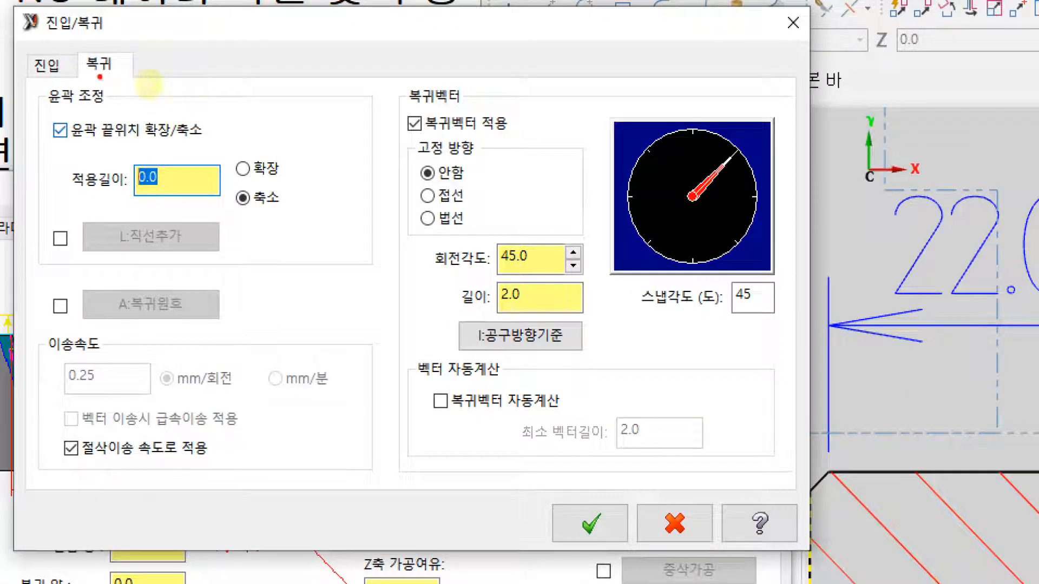
{"action": "mouse_move", "coordinate": [130, 90]}
{"action": "left_mouse_down"}
{"action": "mouse_move", "coordinate": [100, 85]}
{"action": "mouse_move", "coordinate": [115, 34]}
{"action": "mouse_move", "coordinate": [124, 77]}
{"action": "left_mouse_up"}
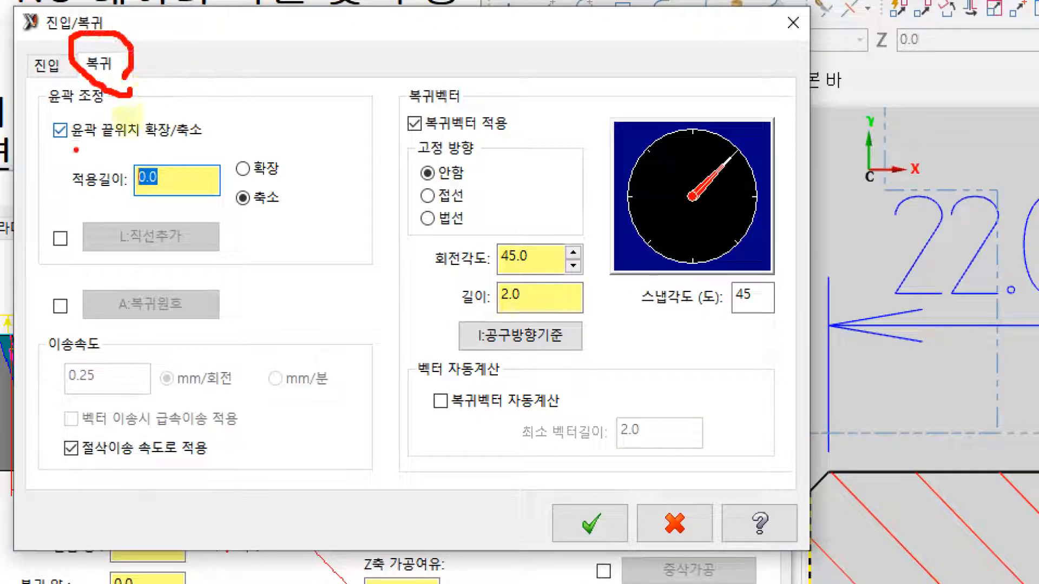
{"action": "left_click_drag", "start_coordinate": [70, 152], "coordinate": [29, 130]}
{"action": "left_click_drag", "start_coordinate": [45, 112], "coordinate": [78, 135]}
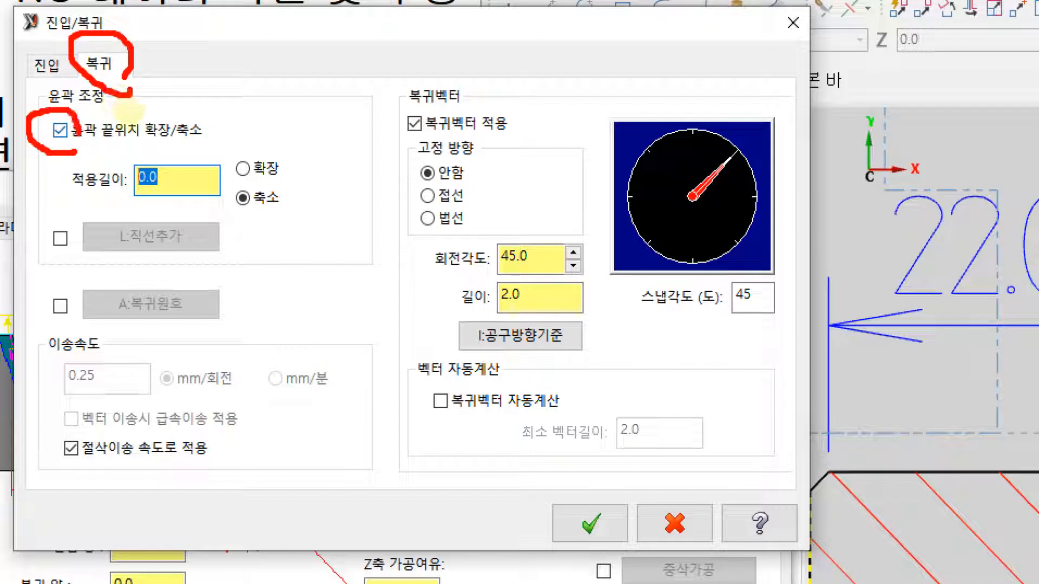
{"action": "mouse_move", "coordinate": [290, 216]}
{"action": "left_mouse_down"}
{"action": "mouse_move", "coordinate": [234, 215]}
{"action": "mouse_move", "coordinate": [249, 183]}
{"action": "mouse_move", "coordinate": [297, 218]}
{"action": "mouse_move", "coordinate": [370, 161]}
{"action": "left_mouse_up"}
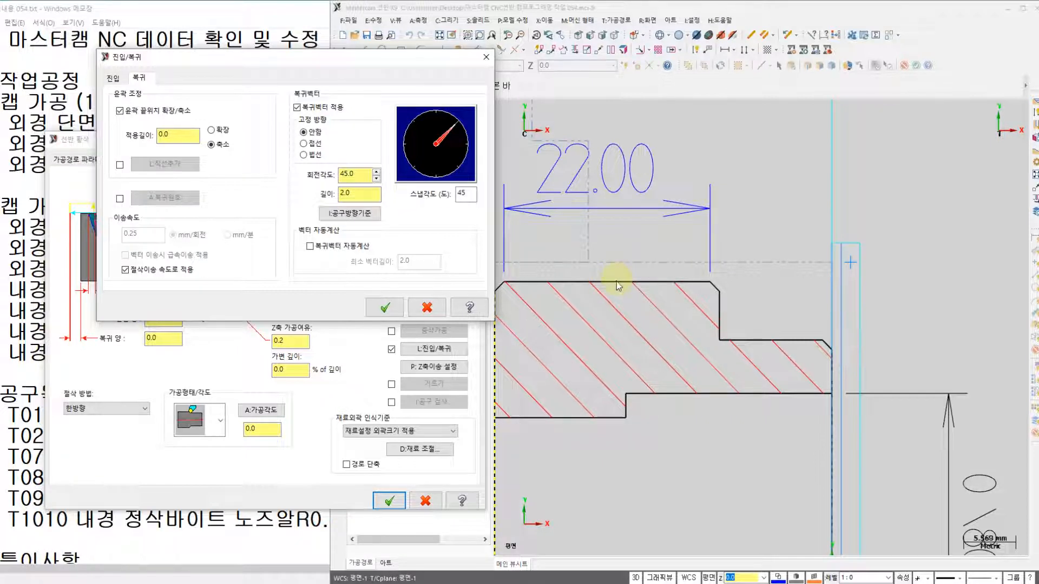
Set the lead-out's contour end shortening length to 12
{"action": "double_click", "coordinate": [196, 135]}
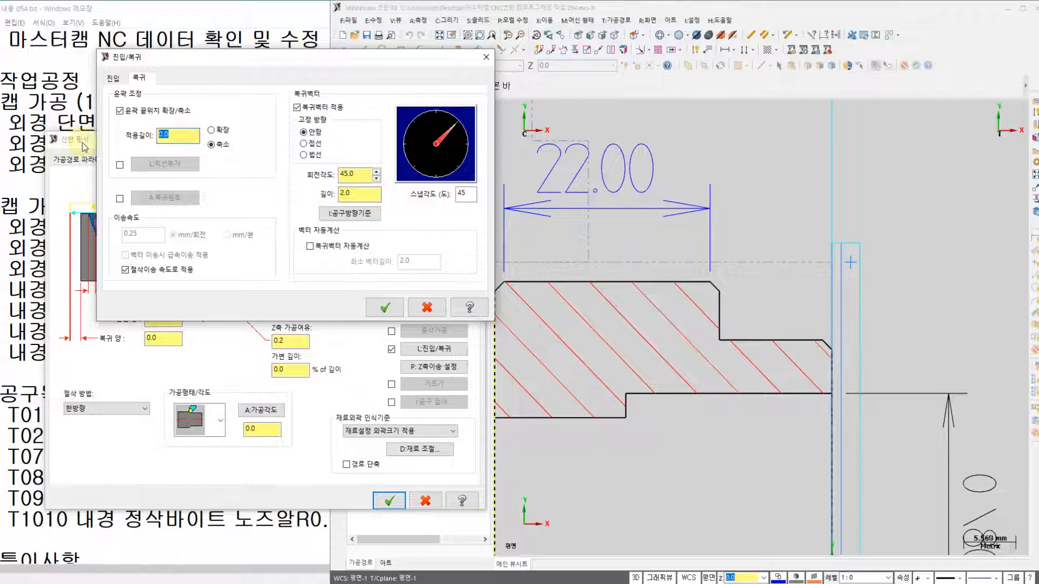
{"action": "type", "text": "120"}
{"action": "type", "text": "12"}
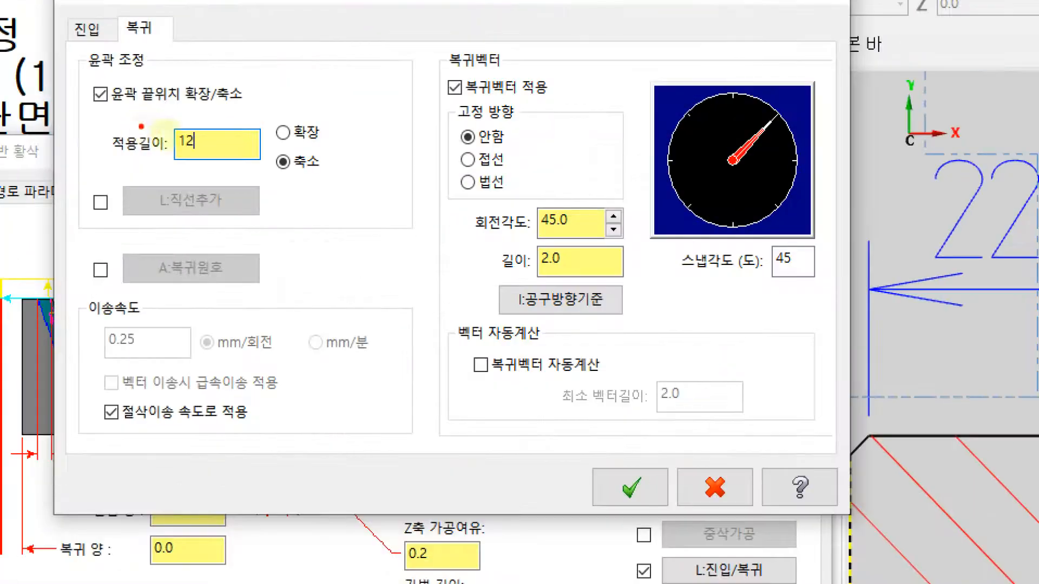
{"action": "mouse_move", "coordinate": [216, 170]}
{"action": "left_mouse_down"}
{"action": "mouse_move", "coordinate": [157, 181]}
{"action": "mouse_move", "coordinate": [206, 142]}
{"action": "left_mouse_up"}
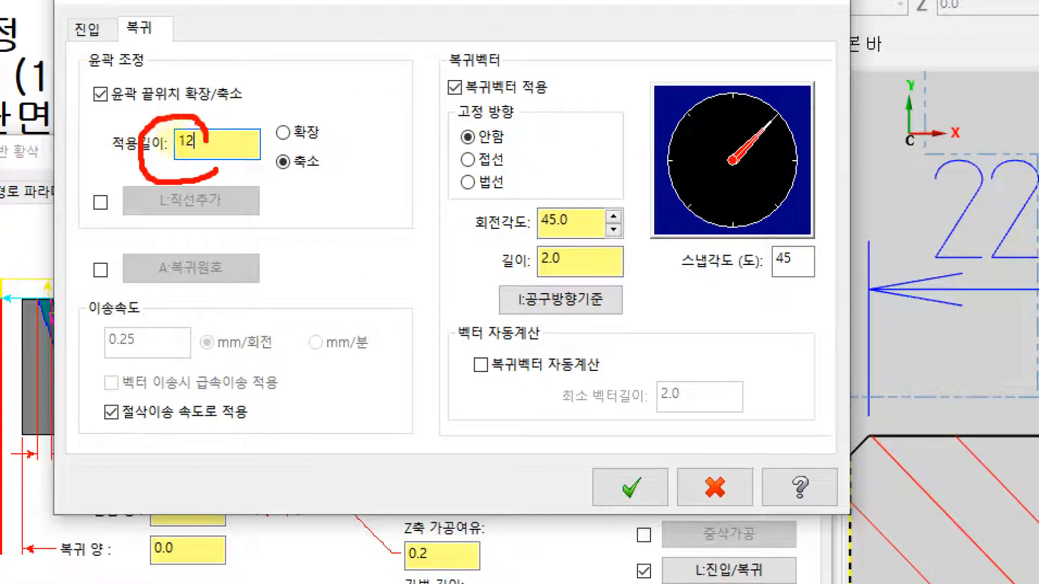
{"action": "mouse_move", "coordinate": [334, 184]}
{"action": "left_mouse_down"}
{"action": "mouse_move", "coordinate": [271, 199]}
{"action": "mouse_move", "coordinate": [306, 143]}
{"action": "mouse_move", "coordinate": [338, 179]}
{"action": "left_mouse_up"}
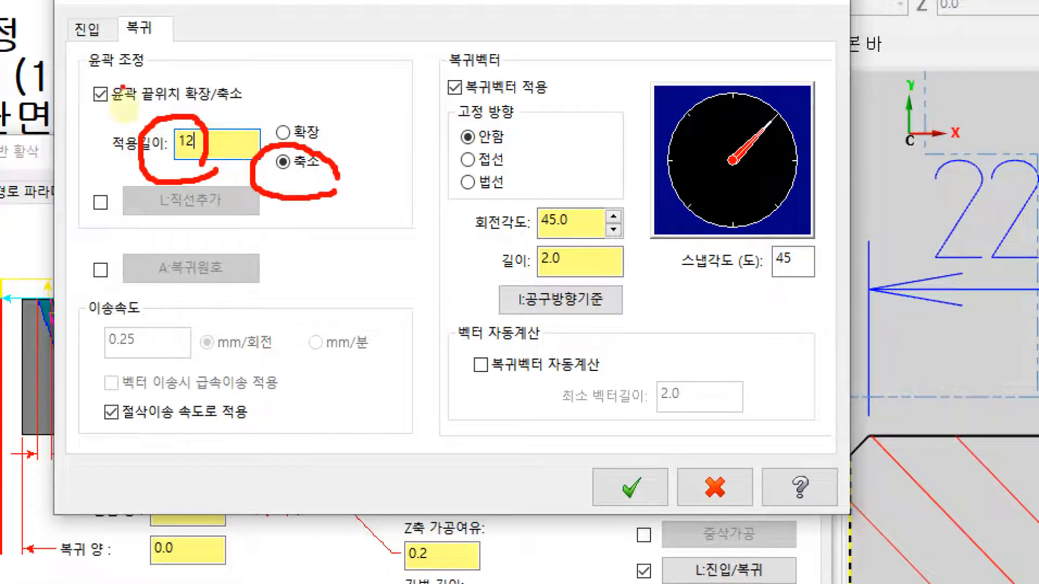
{"action": "mouse_move", "coordinate": [130, 95]}
{"action": "left_mouse_down"}
{"action": "mouse_move", "coordinate": [93, 86]}
{"action": "mouse_move", "coordinate": [123, 82]}
{"action": "left_mouse_up"}
{"action": "mouse_move", "coordinate": [116, 46]}
{"action": "left_mouse_down"}
{"action": "mouse_move", "coordinate": [111, 22]}
{"action": "mouse_move", "coordinate": [178, 39]}
{"action": "left_mouse_up"}
{"action": "left_click_drag", "start_coordinate": [576, 110], "coordinate": [545, 142]}
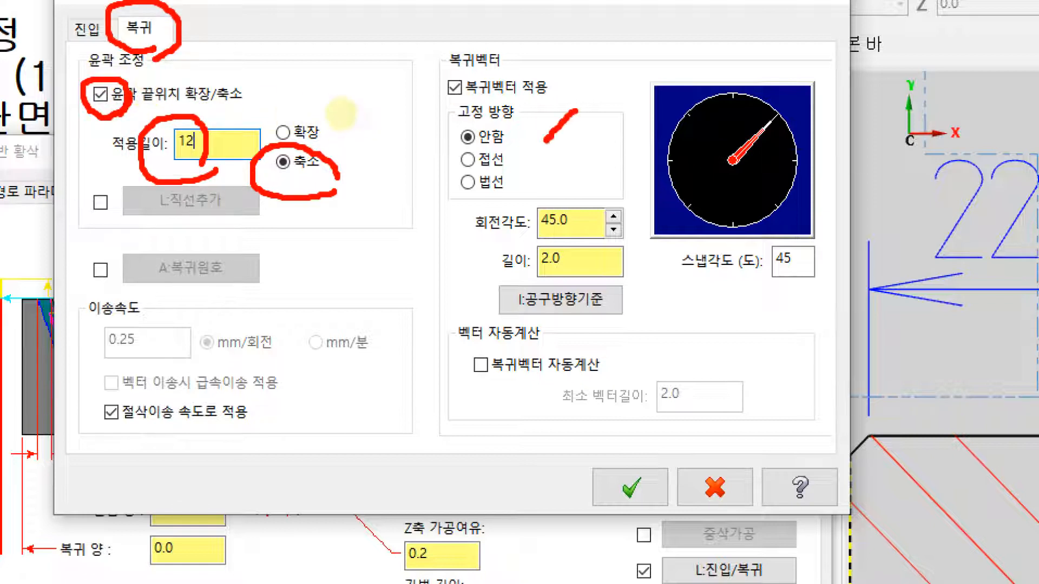
{"action": "left_click_drag", "start_coordinate": [542, 88], "coordinate": [588, 149]}
{"action": "left_click_drag", "start_coordinate": [597, 78], "coordinate": [539, 153]}
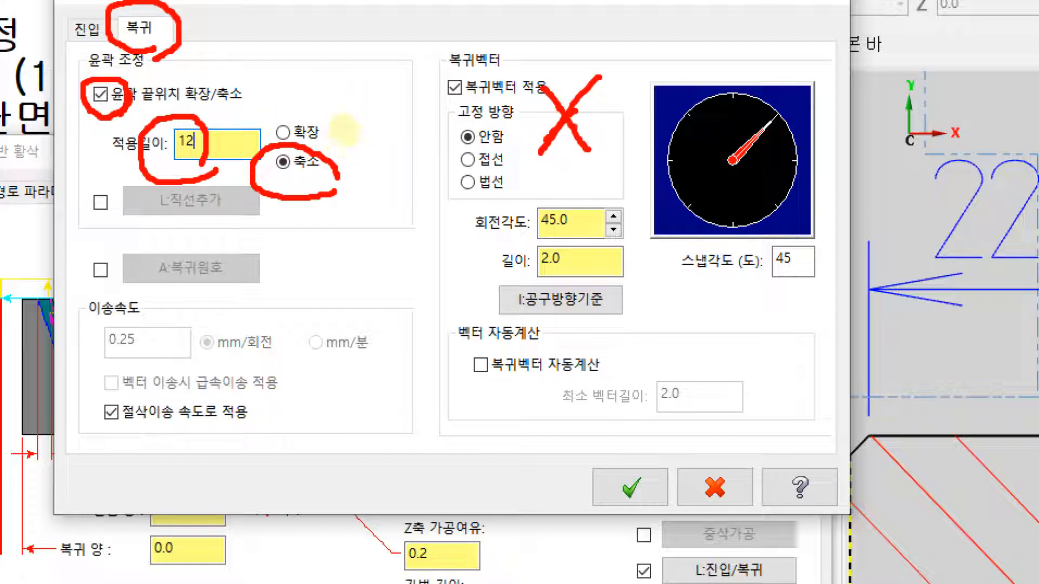
Apply the lead-out settings, generate the outer roughing toolpath, and inspect where it ends on the large diameter
{"action": "left_click", "coordinate": [213, 141]}
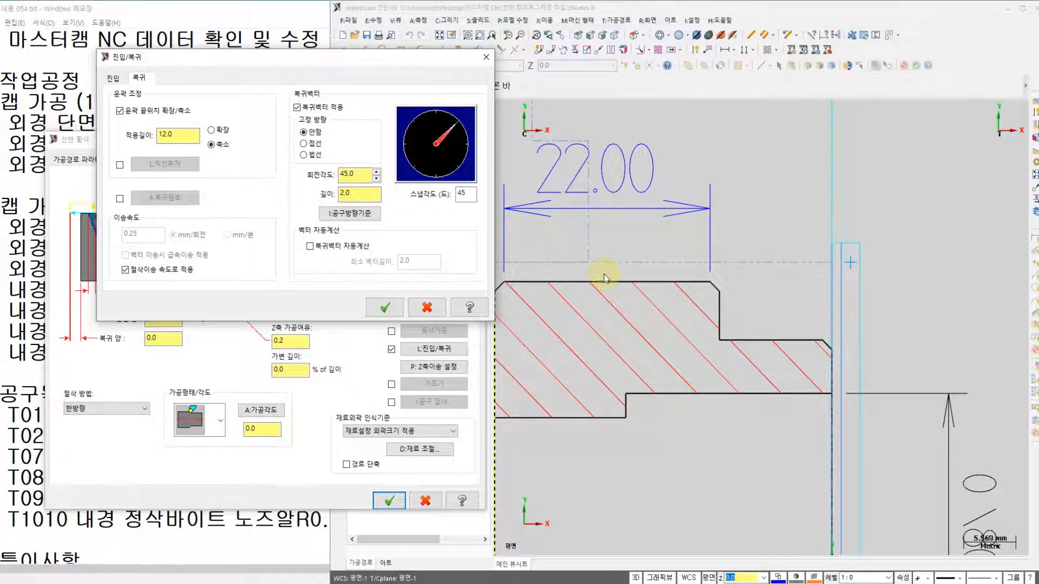
{"action": "left_click", "coordinate": [385, 308]}
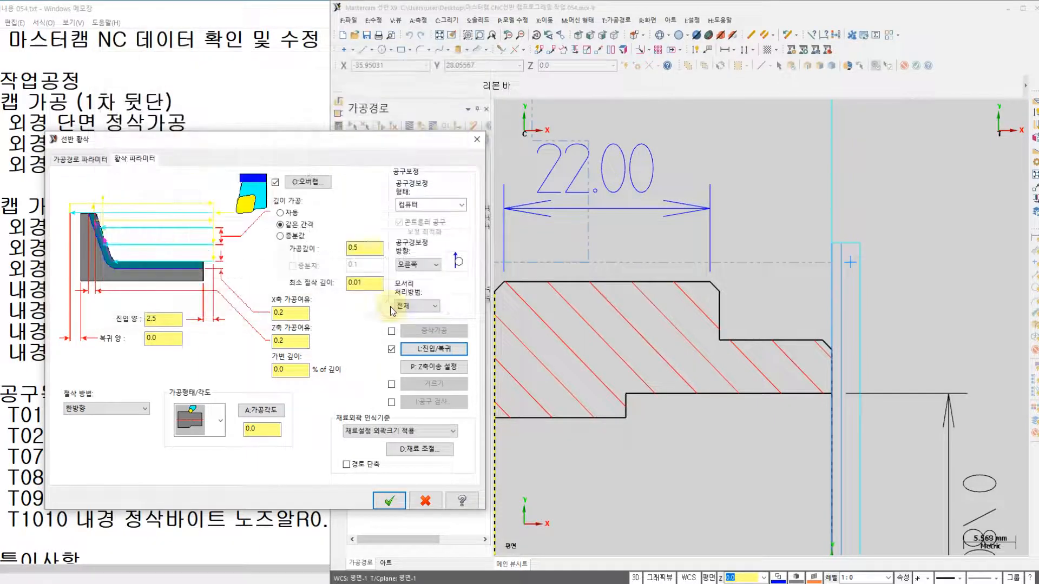
{"action": "left_click", "coordinate": [389, 501]}
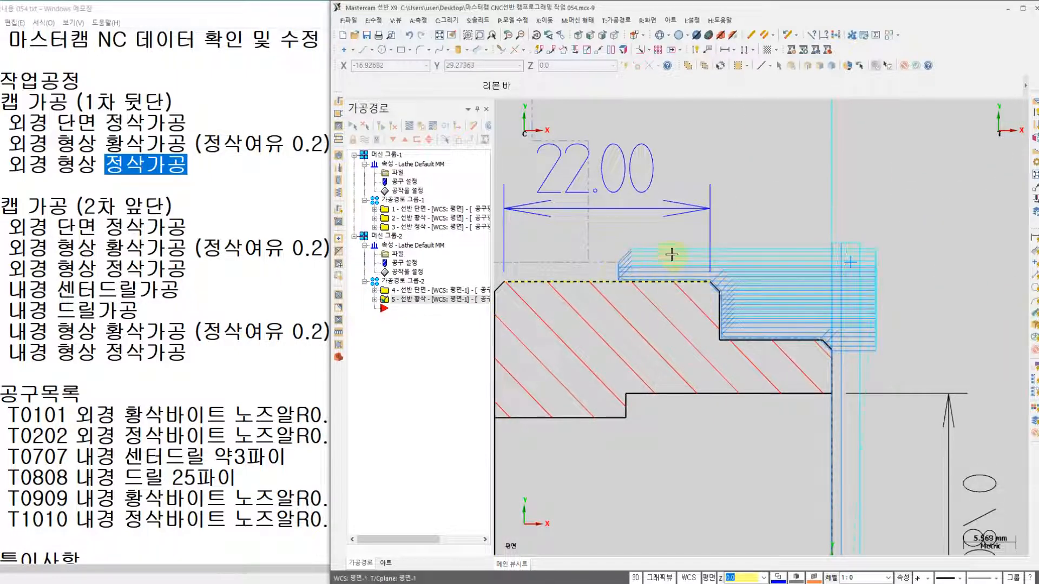
{"action": "scroll", "coordinate": [622, 291], "scroll_direction": "up", "scroll_amount": 8}
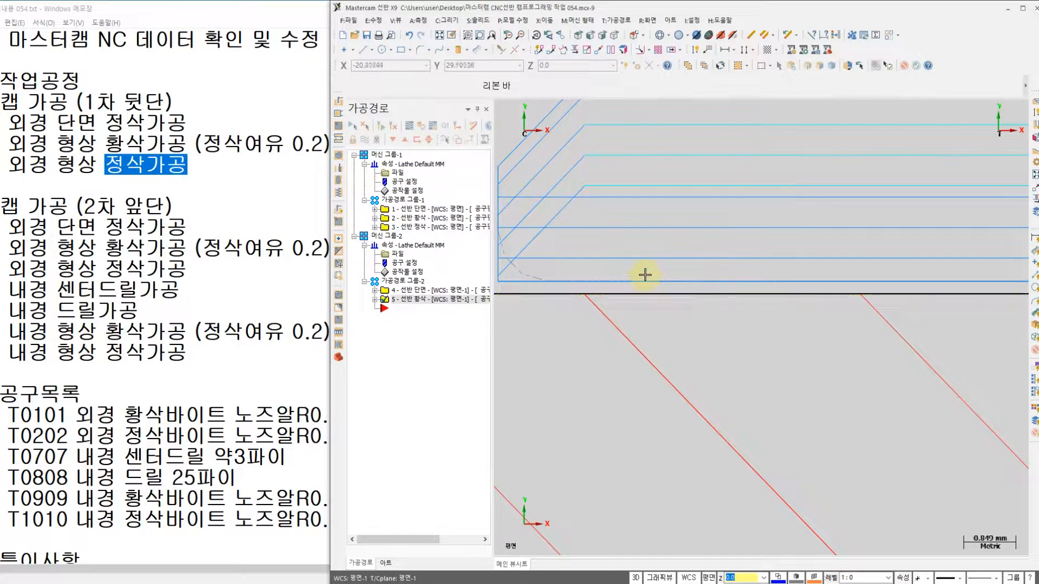
{"action": "scroll", "coordinate": [647, 281], "scroll_direction": "down", "scroll_amount": 7}
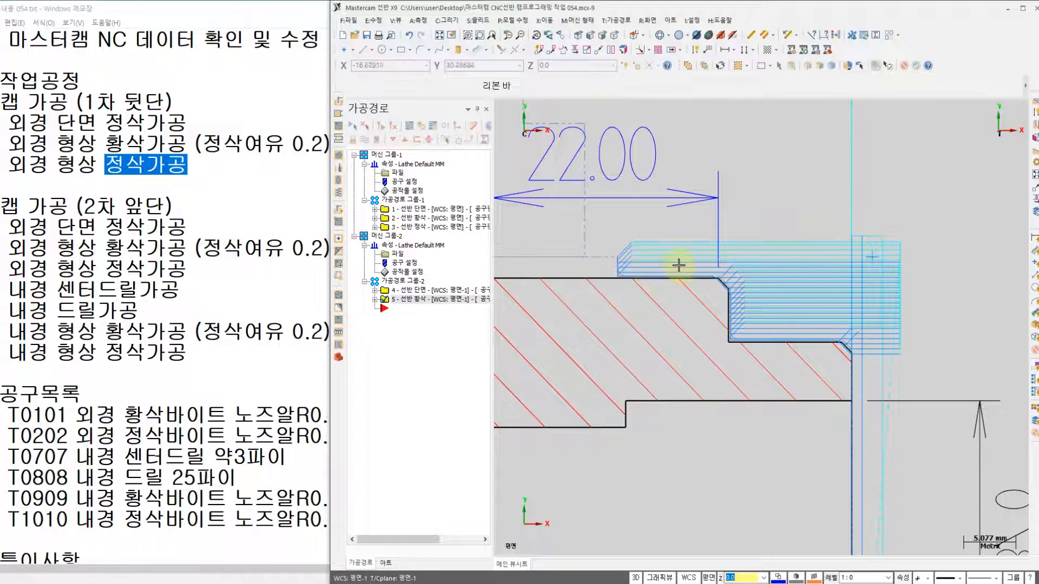
Create a lathe finish toolpath, reusing the last chain of the outer profile from the roughing operation
{"action": "left_click", "coordinate": [616, 20]}
{"action": "left_click", "coordinate": [628, 45]}
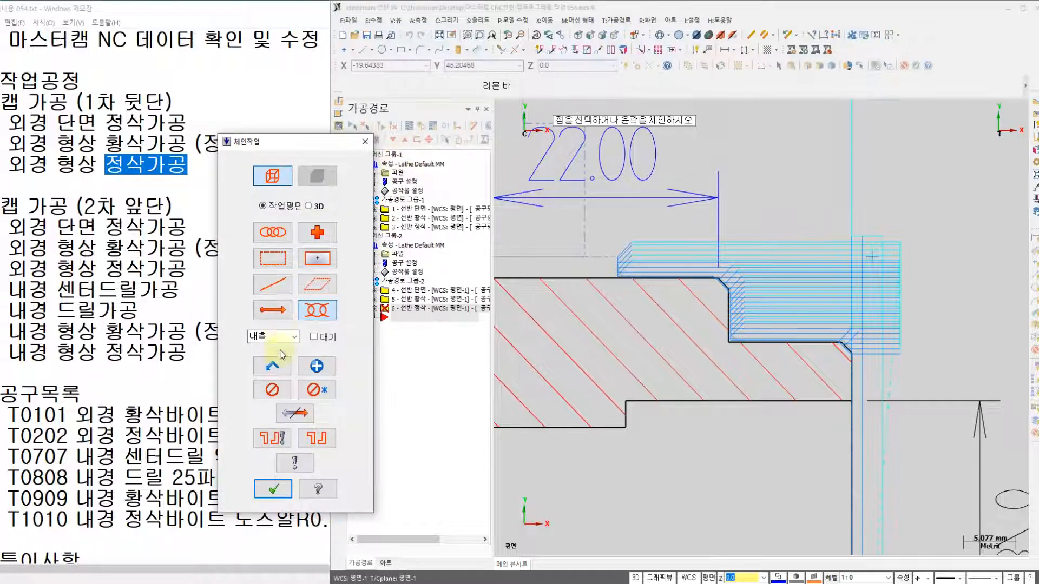
{"action": "left_click", "coordinate": [266, 369]}
{"action": "left_click", "coordinate": [273, 489]}
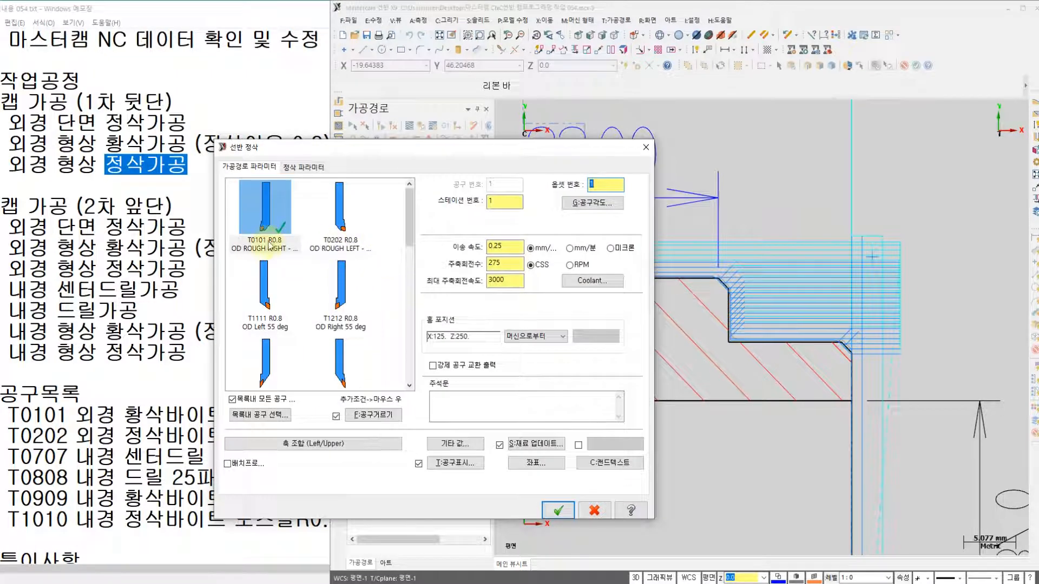
Open the definition of the T2121 R0.8 OD FINISH RIGHT - 35 DEG tool and load the holder PDJNR 2525M 15
{"action": "left_click_drag", "start_coordinate": [407, 225], "coordinate": [407, 247]}
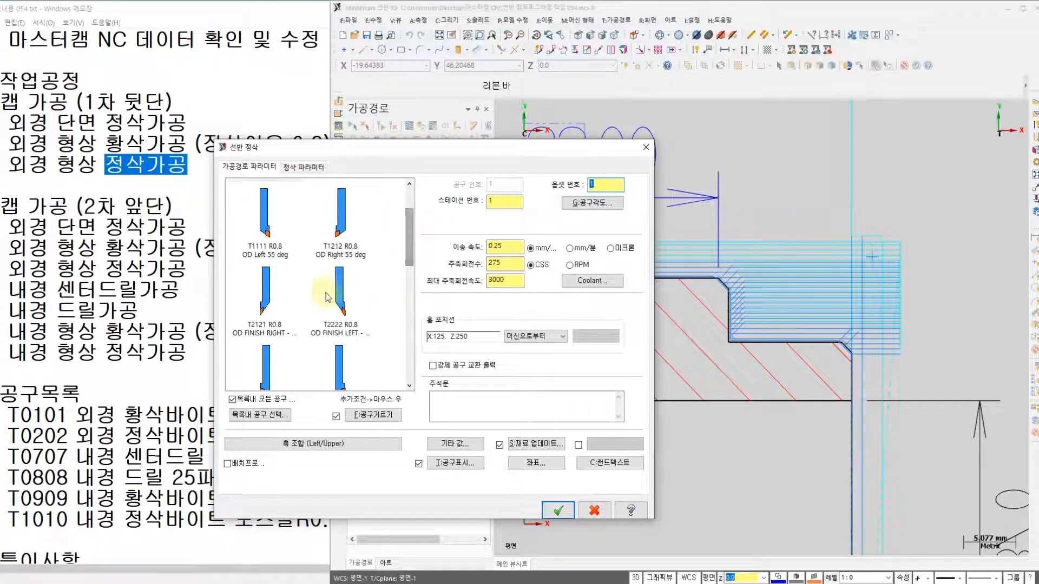
{"action": "left_click", "coordinate": [272, 305]}
{"action": "double_click", "coordinate": [271, 303]}
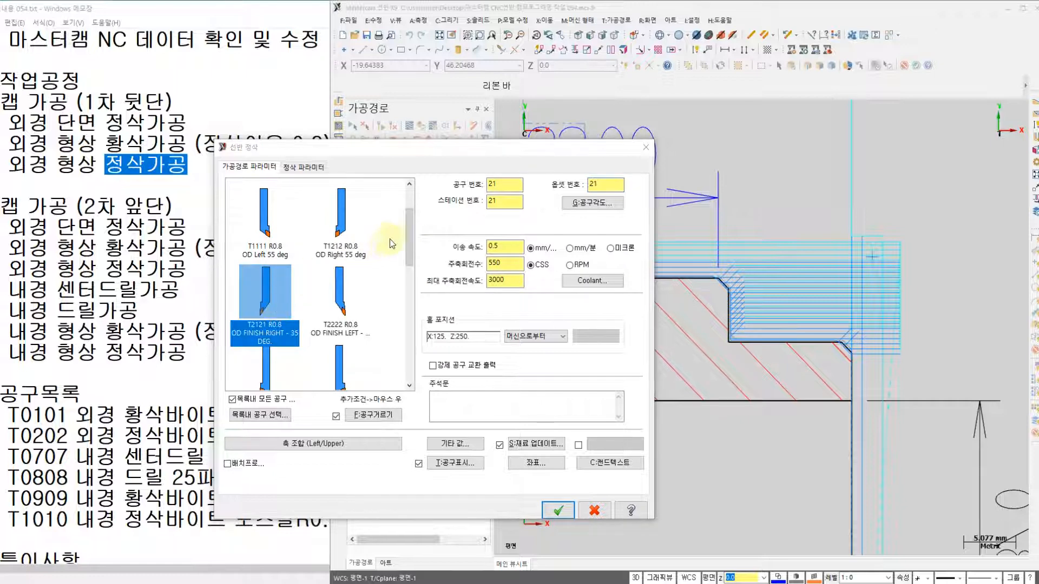
{"action": "left_click", "coordinate": [480, 194]}
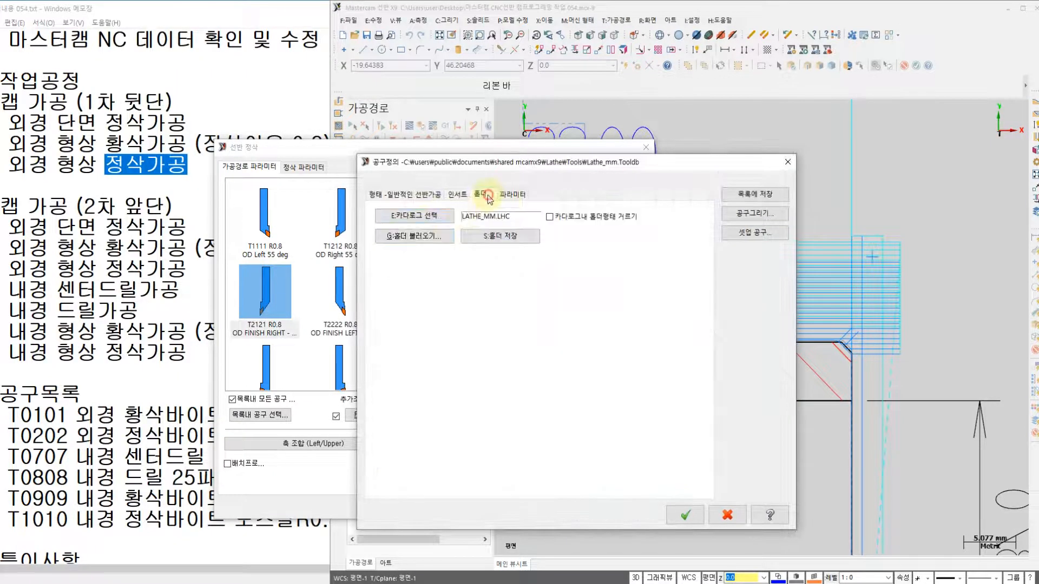
{"action": "left_click", "coordinate": [429, 236]}
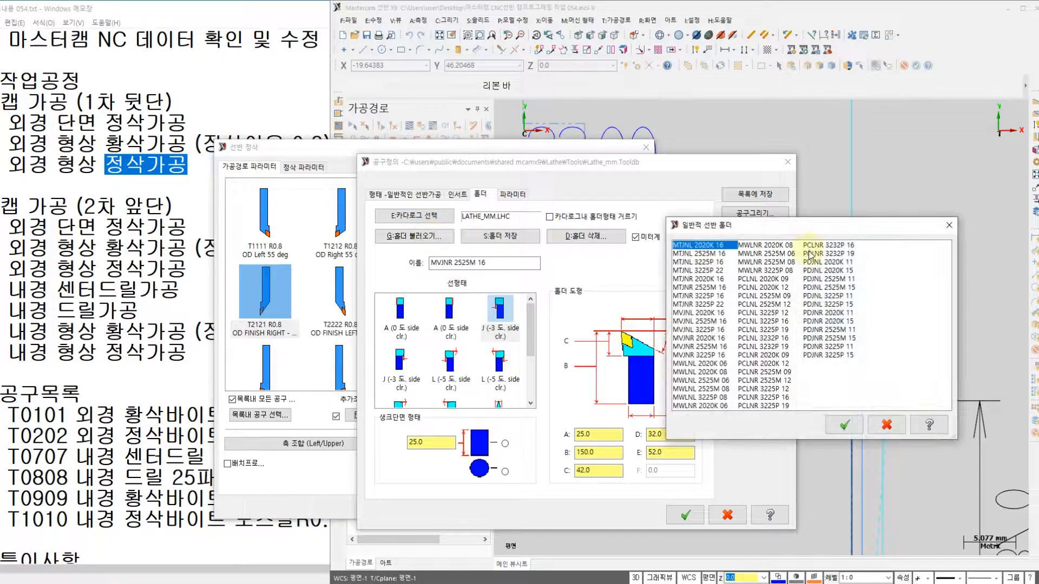
{"action": "left_click", "coordinate": [833, 338]}
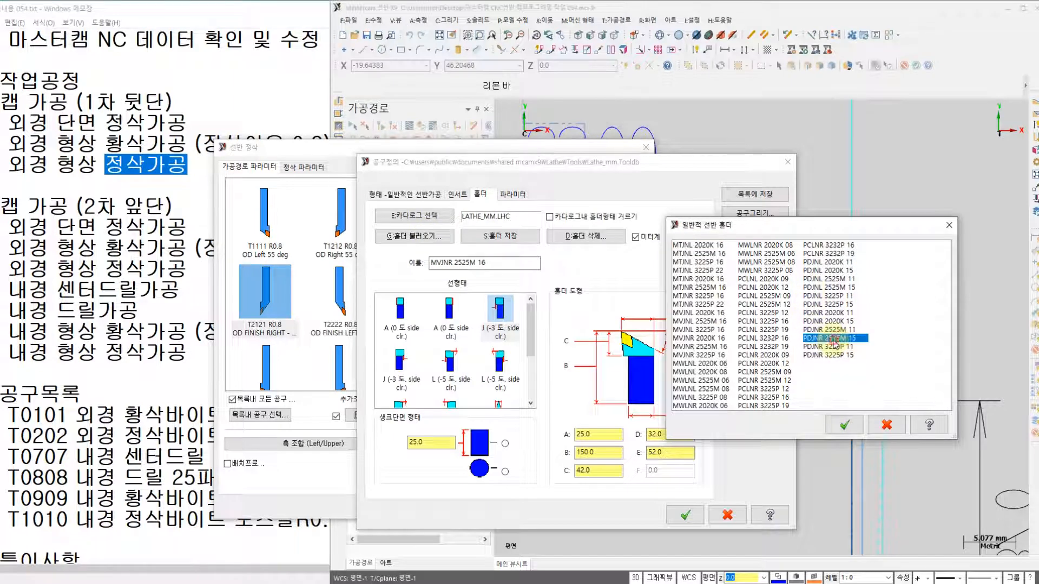
{"action": "left_click", "coordinate": [845, 426]}
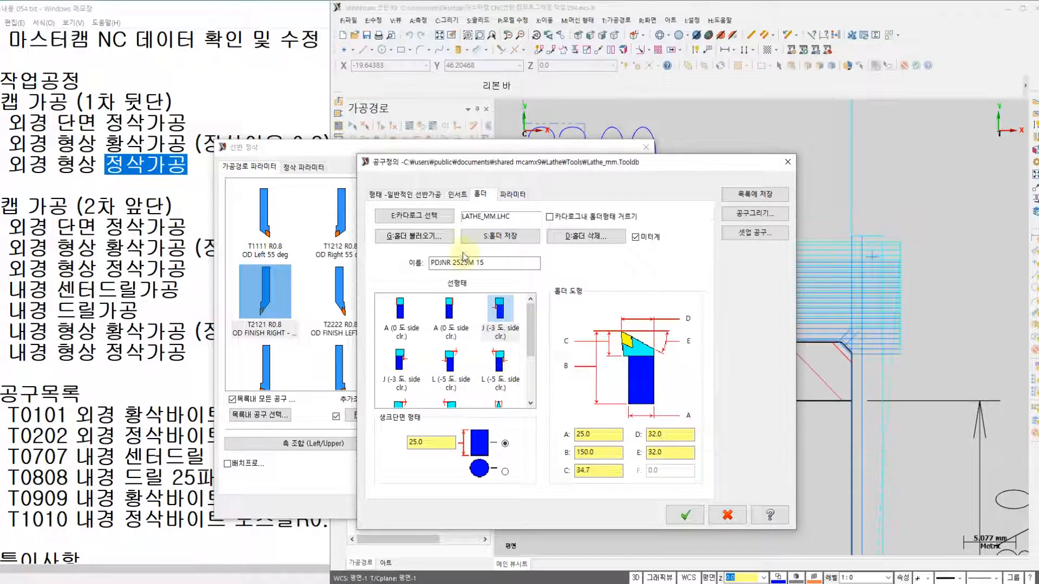
Load the DNMG 15 04 04 insert into the finishing tool definition and accept the tool
{"action": "left_click", "coordinate": [457, 195]}
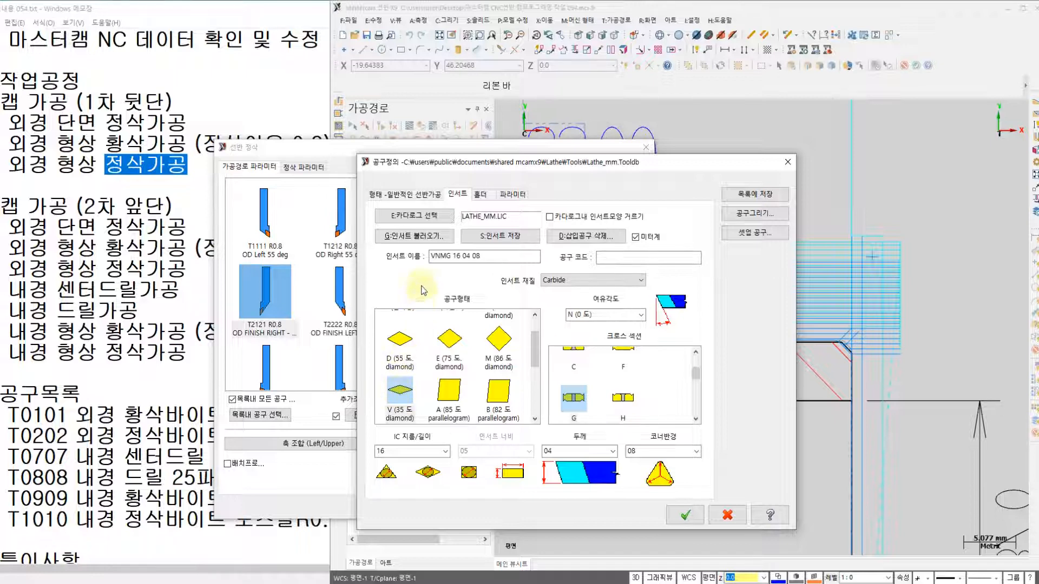
{"action": "left_click", "coordinate": [422, 238]}
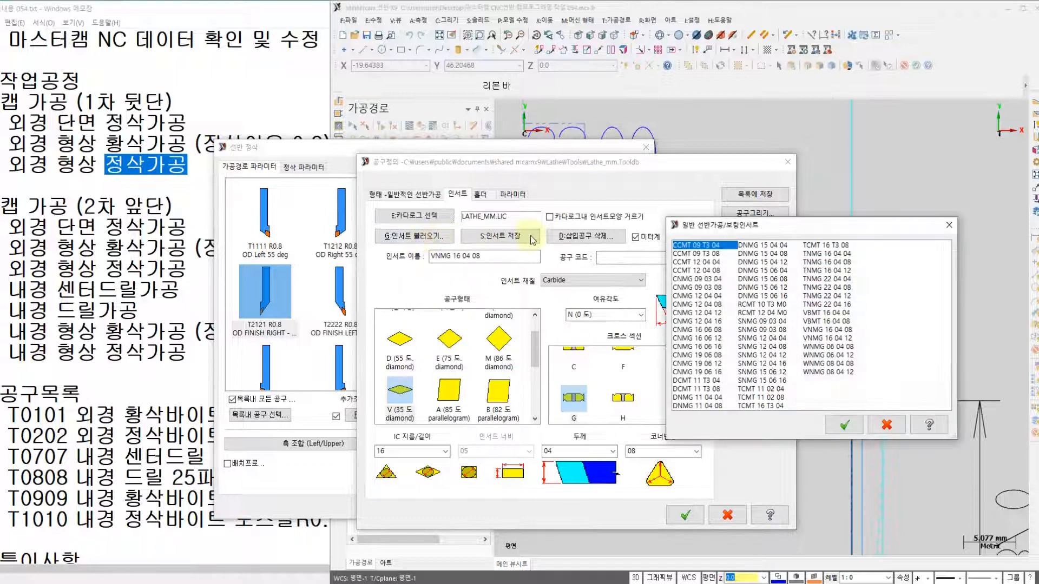
{"action": "left_click", "coordinate": [751, 246]}
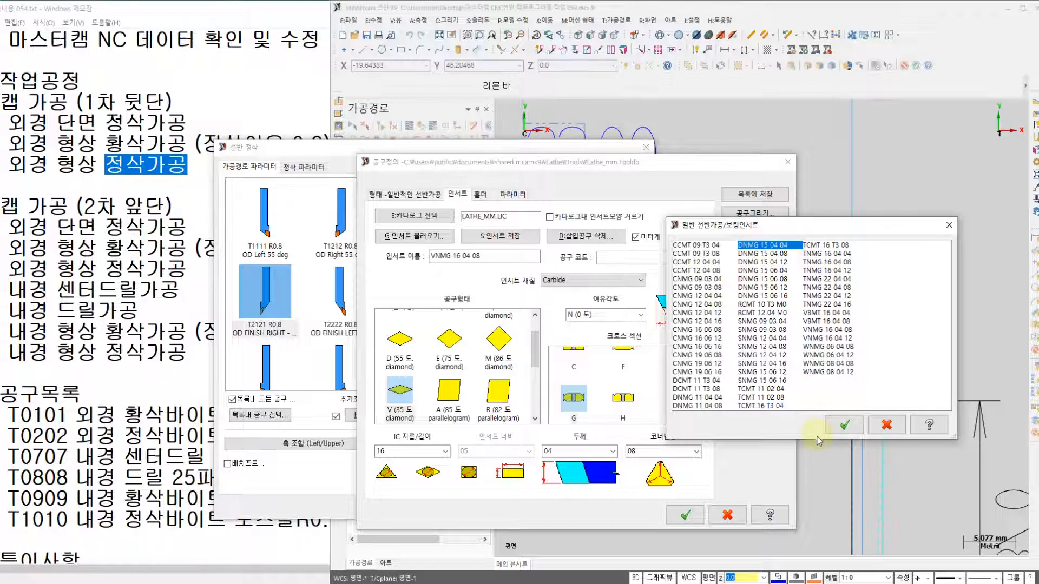
{"action": "left_click", "coordinate": [844, 426]}
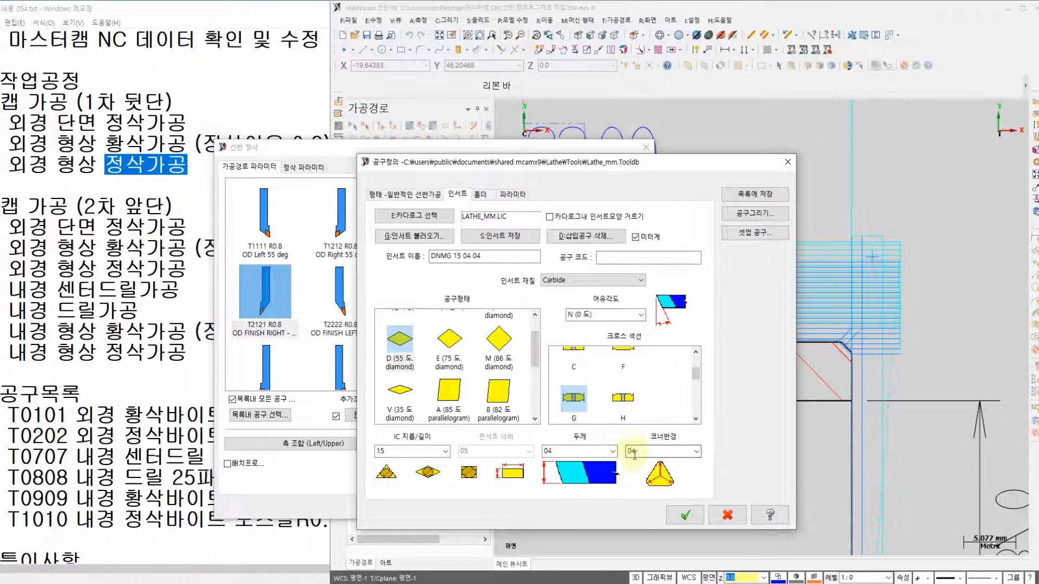
{"action": "left_click", "coordinate": [683, 515]}
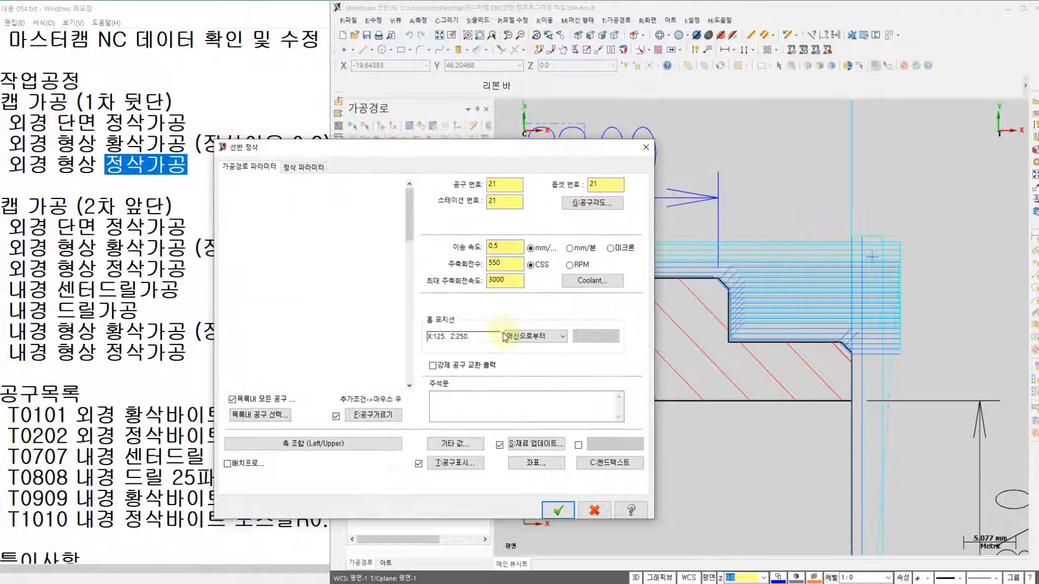
Set the finishing tool's tool number, offset number and station number to 2
{"action": "left_click", "coordinate": [503, 185]}
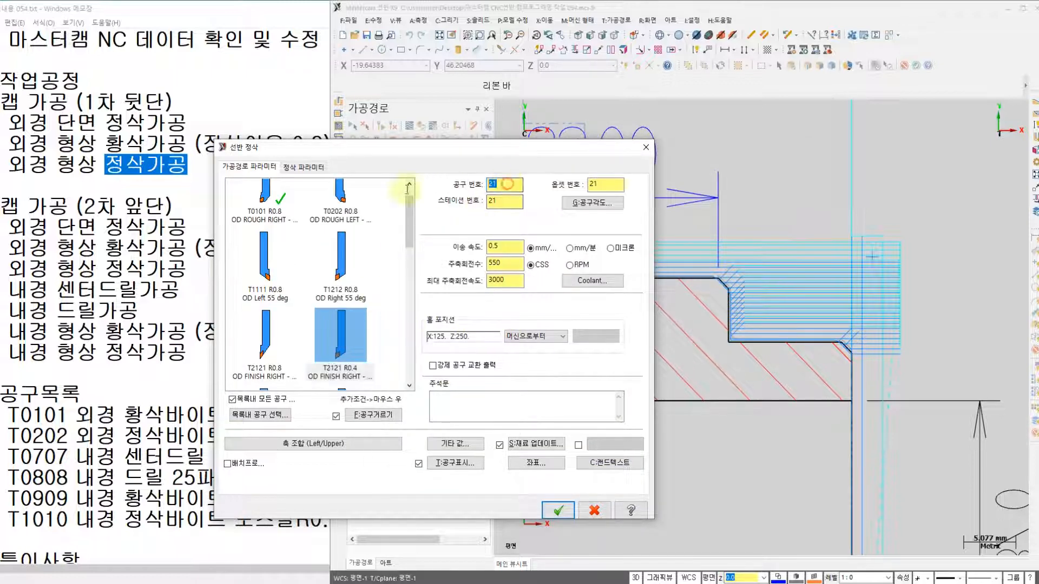
{"action": "left_click_drag", "start_coordinate": [614, 185], "coordinate": [586, 185]}
{"action": "type", "text": "2"}
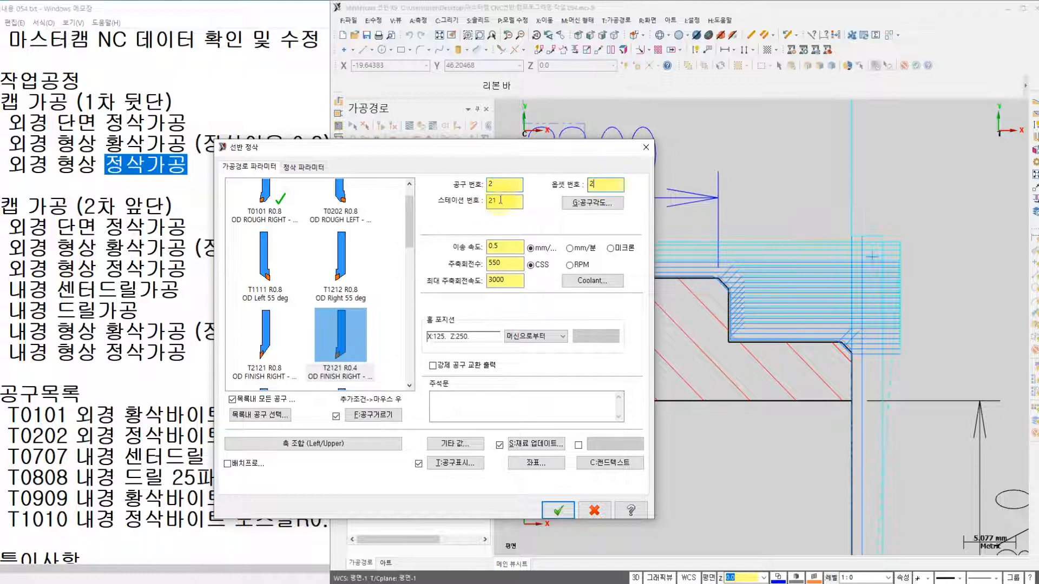
{"action": "left_click_drag", "start_coordinate": [511, 202], "coordinate": [464, 220]}
{"action": "type", "text": "2"}
Set the finishing feed rate to 0.18 mm/rev, the CSS spindle speed to 180 and the maximum spindle speed to 1800
{"action": "left_click_drag", "start_coordinate": [509, 250], "coordinate": [431, 255]}
{"action": "type", "text": "0.18"}
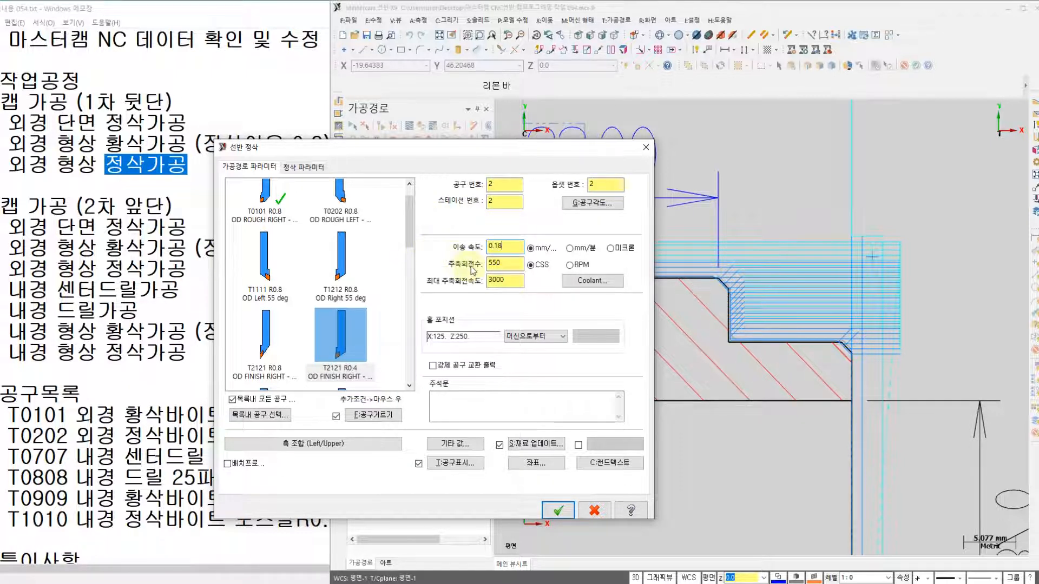
{"action": "left_click_drag", "start_coordinate": [517, 265], "coordinate": [457, 284]}
{"action": "type", "text": "1"}
{"action": "type", "text": "1"}
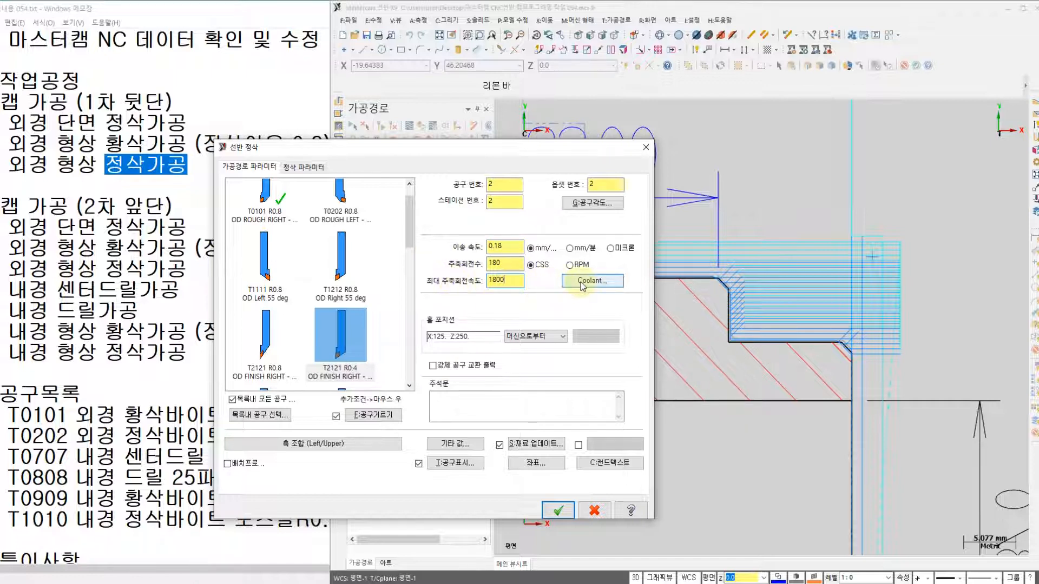
Turn on flood coolant for the finishing operation
{"action": "left_click", "coordinate": [586, 281]}
{"action": "left_click", "coordinate": [609, 233]}
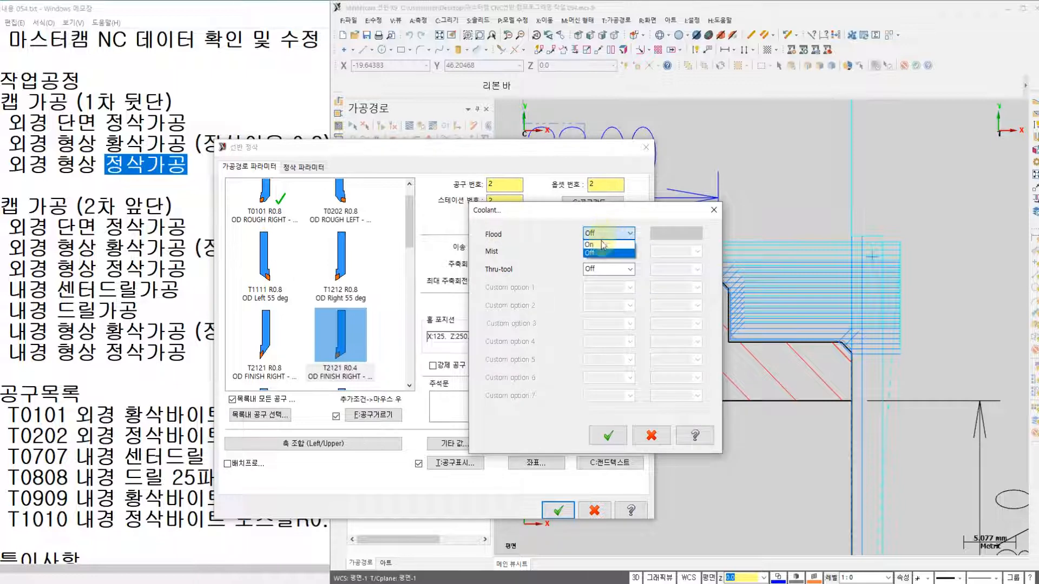
{"action": "left_click", "coordinate": [603, 250]}
{"action": "left_click", "coordinate": [609, 436]}
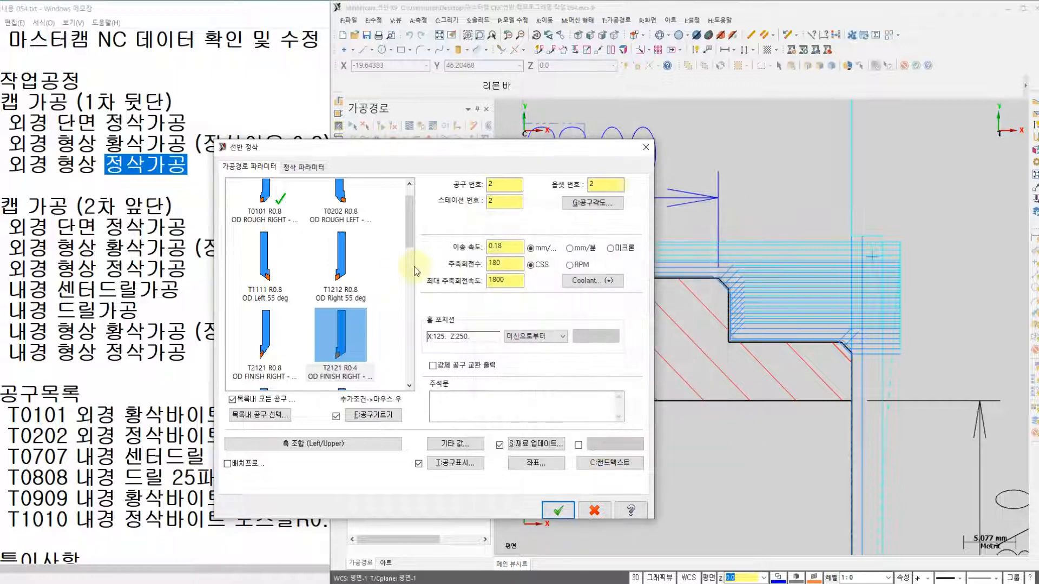
In the finish parameters' lead-out settings, enable the contour end adjustment and shorten the contour end by 12
{"action": "left_click", "coordinate": [304, 168]}
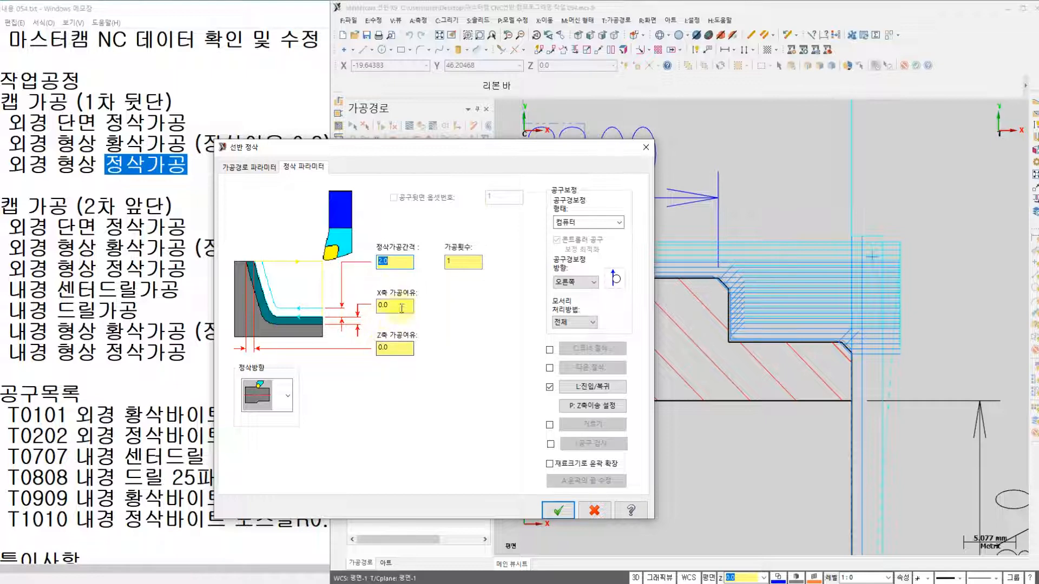
{"action": "left_click_drag", "start_coordinate": [493, 154], "coordinate": [374, 160]}
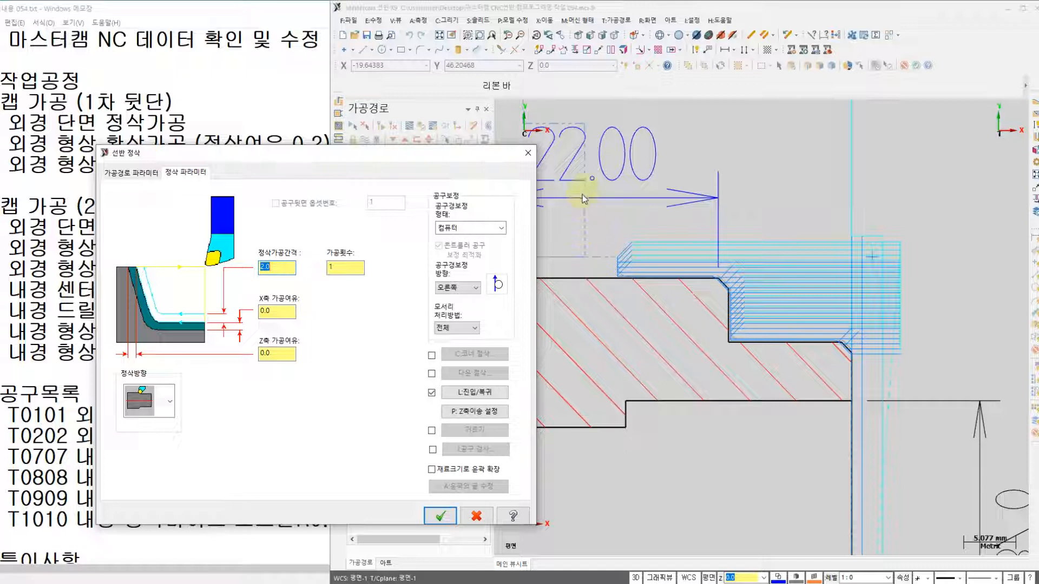
{"action": "left_click", "coordinate": [488, 397]}
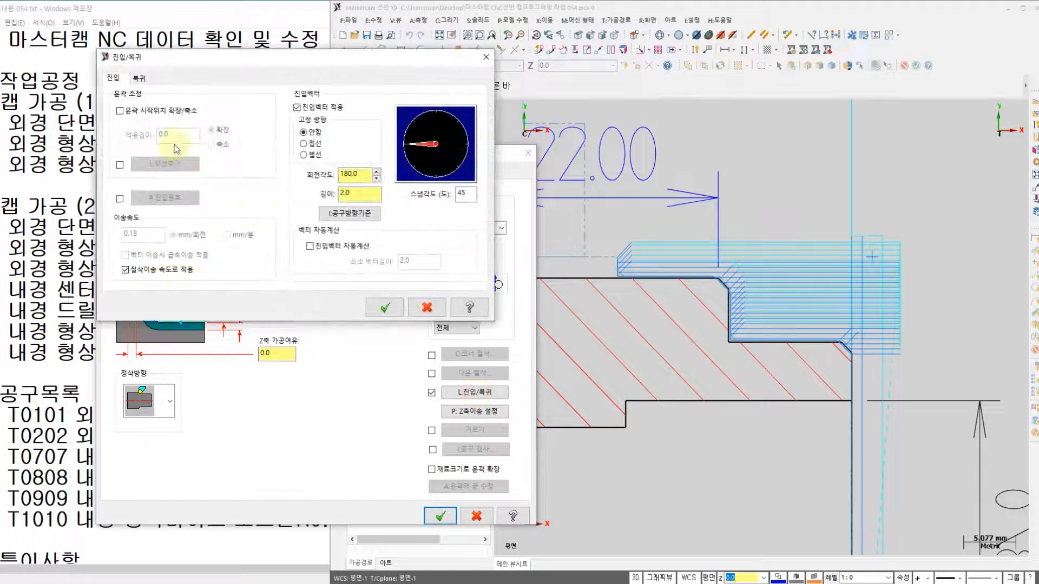
{"action": "left_click", "coordinate": [139, 79]}
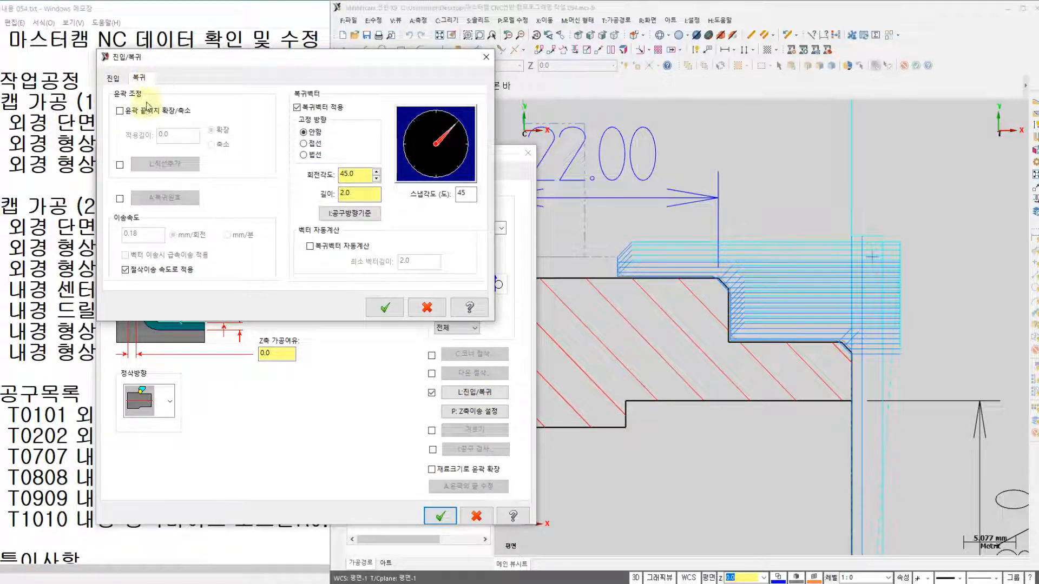
{"action": "left_click", "coordinate": [120, 111]}
{"action": "left_click", "coordinate": [217, 147]}
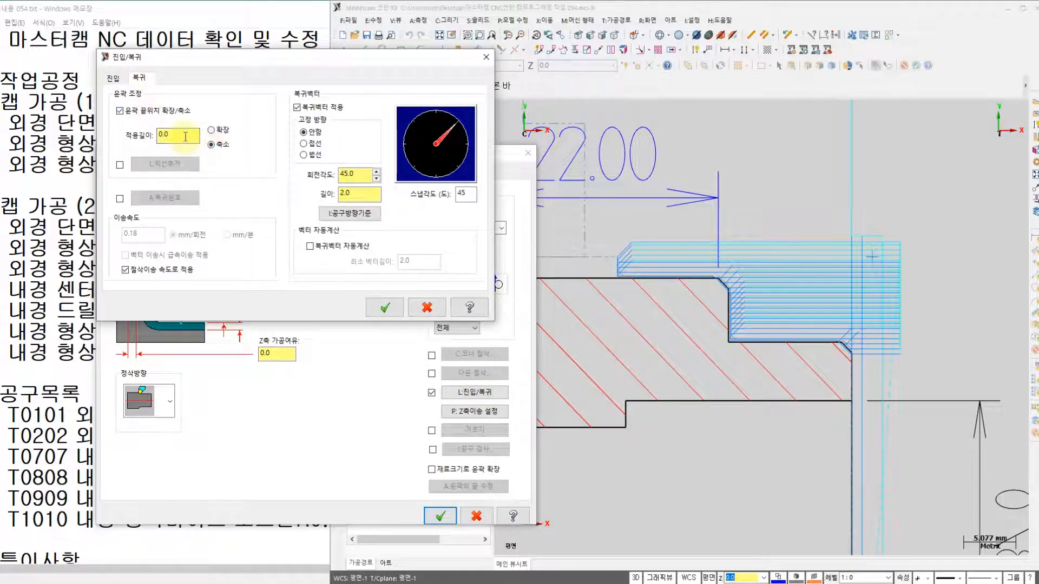
{"action": "double_click", "coordinate": [163, 134]}
{"action": "type", "text": "12"}
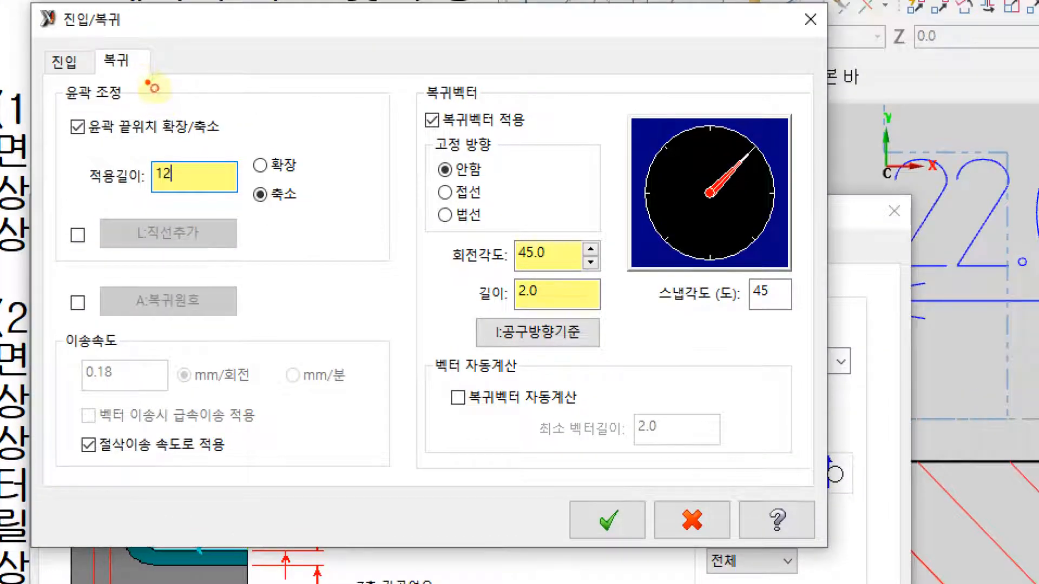
{"action": "mouse_move", "coordinate": [148, 83]}
{"action": "left_mouse_down"}
{"action": "mouse_move", "coordinate": [77, 66]}
{"action": "mouse_move", "coordinate": [151, 53]}
{"action": "mouse_move", "coordinate": [141, 85]}
{"action": "left_mouse_up"}
{"action": "left_click_drag", "start_coordinate": [59, 145], "coordinate": [94, 163]}
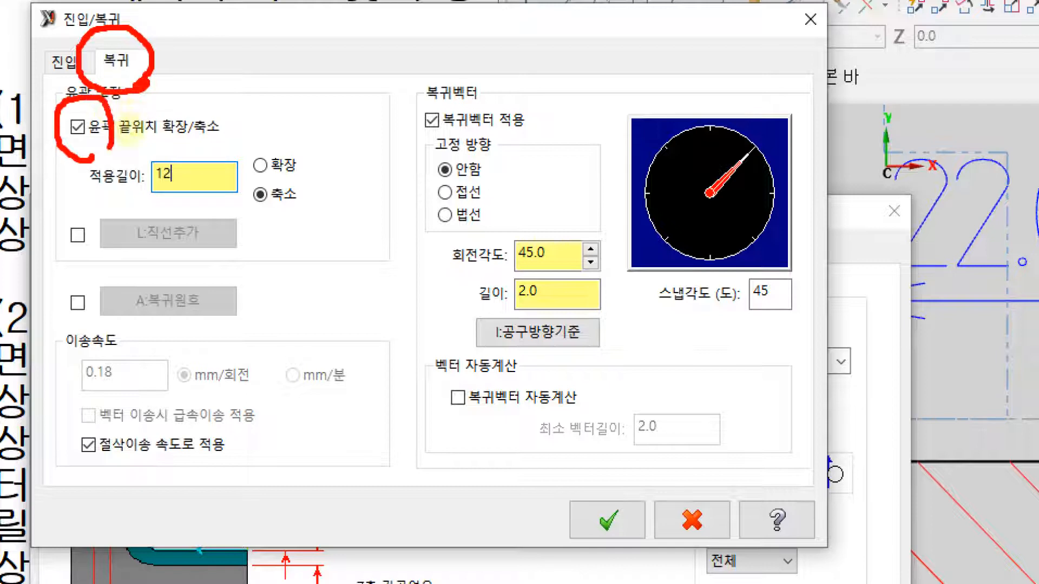
{"action": "mouse_move", "coordinate": [317, 228]}
{"action": "left_mouse_down"}
{"action": "mouse_move", "coordinate": [250, 226]}
{"action": "mouse_move", "coordinate": [307, 189]}
{"action": "mouse_move", "coordinate": [301, 225]}
{"action": "left_mouse_up"}
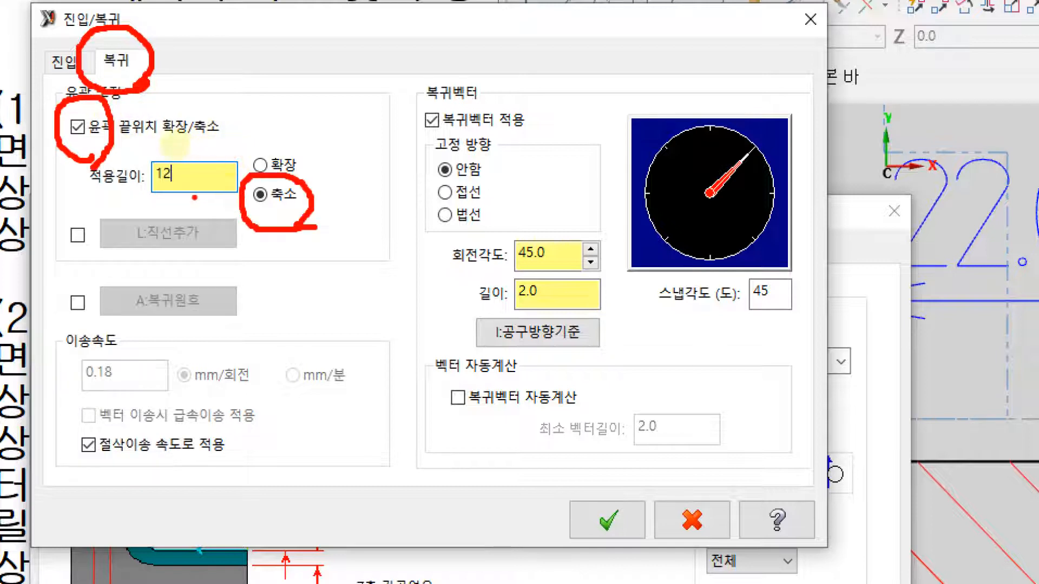
{"action": "mouse_move", "coordinate": [187, 191]}
{"action": "left_mouse_down"}
{"action": "mouse_move", "coordinate": [155, 147]}
{"action": "mouse_move", "coordinate": [208, 184]}
{"action": "mouse_move", "coordinate": [203, 200]}
{"action": "left_mouse_up"}
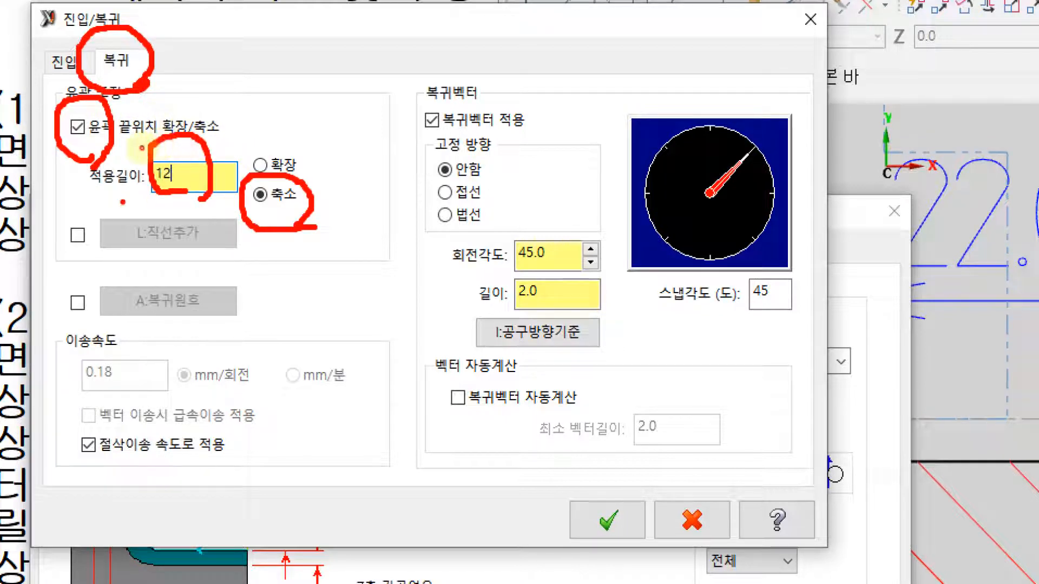
{"action": "left_click_drag", "start_coordinate": [123, 202], "coordinate": [189, 223]}
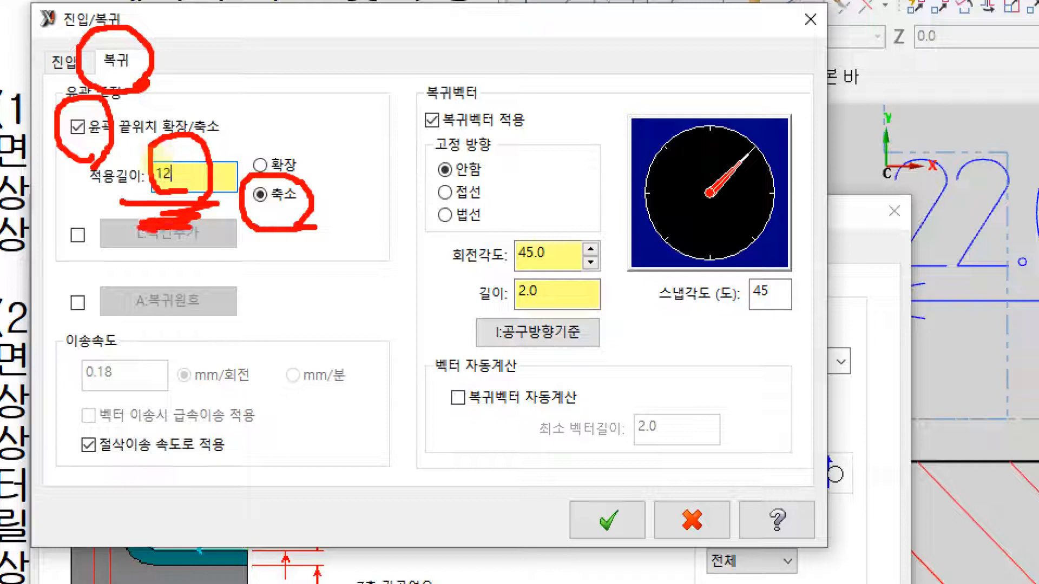
{"action": "left_click_drag", "start_coordinate": [484, 217], "coordinate": [629, 108]}
{"action": "left_click_drag", "start_coordinate": [500, 115], "coordinate": [601, 224]}
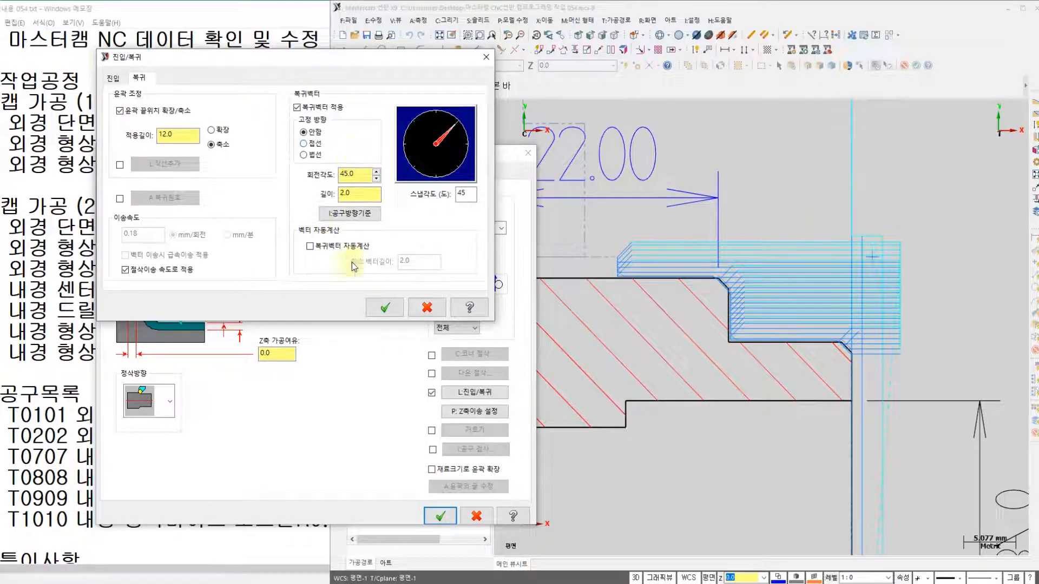
Apply the lead-out settings and generate the outer finishing toolpath
{"action": "left_click", "coordinate": [375, 307]}
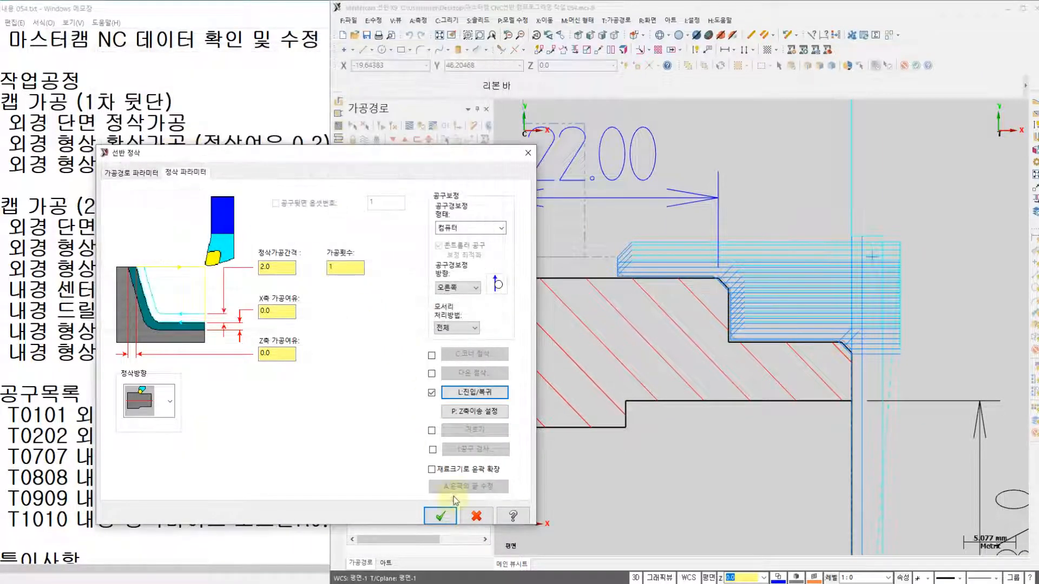
{"action": "left_click", "coordinate": [442, 516]}
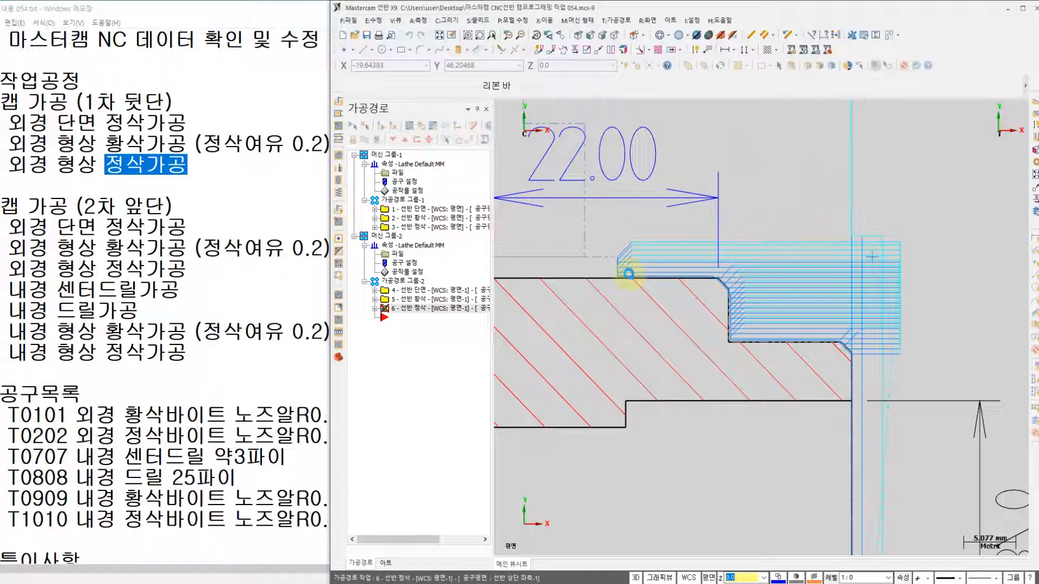
Backplot the outer finishing operation and examine the tool's path along the profile up to its end on the large diameter
{"action": "left_click", "coordinate": [375, 309]}
{"action": "left_click", "coordinate": [412, 349]}
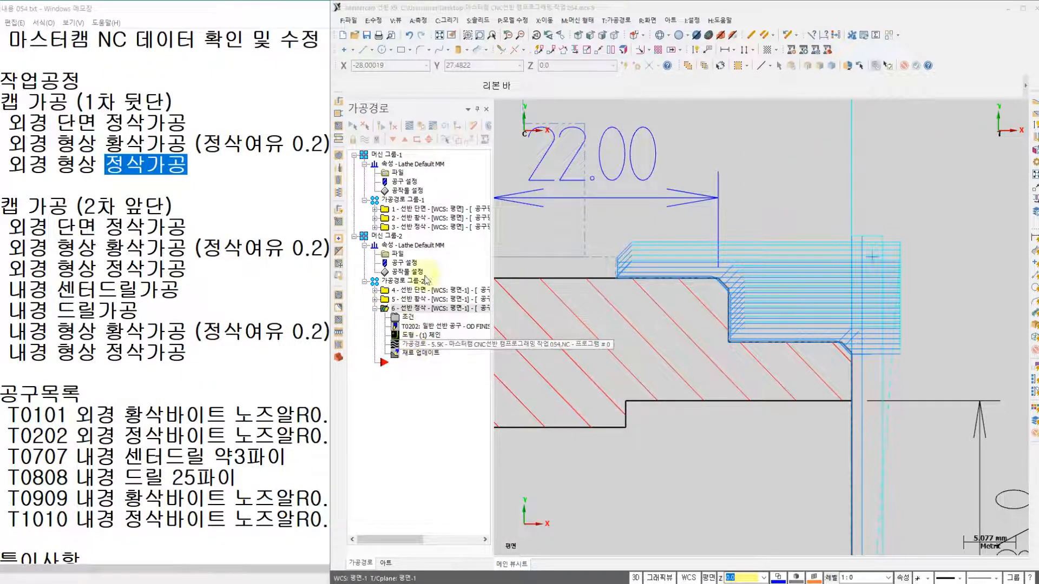
{"action": "left_click", "coordinate": [501, 110]}
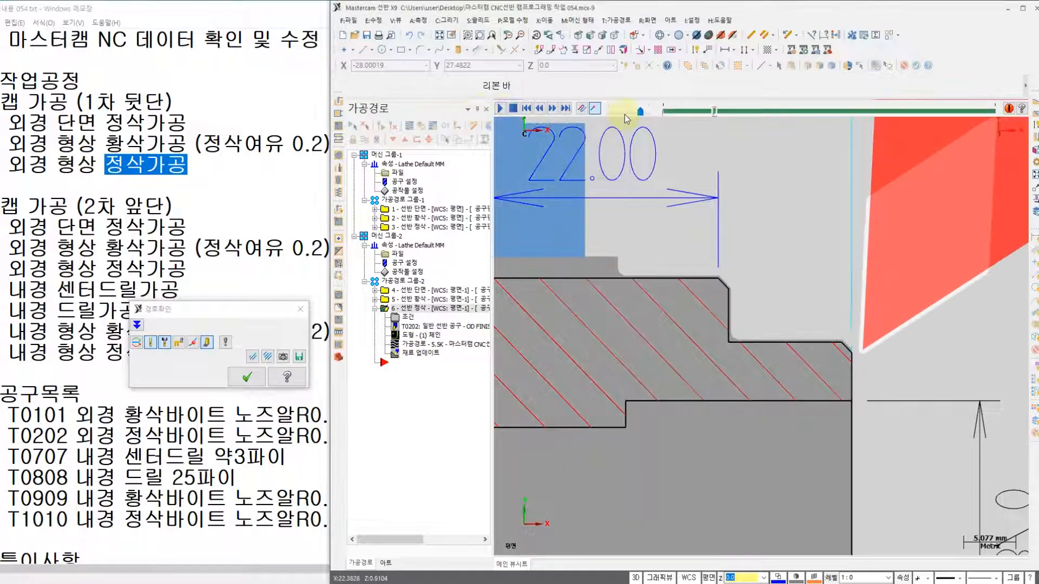
{"action": "left_click_drag", "start_coordinate": [640, 111], "coordinate": [648, 111]}
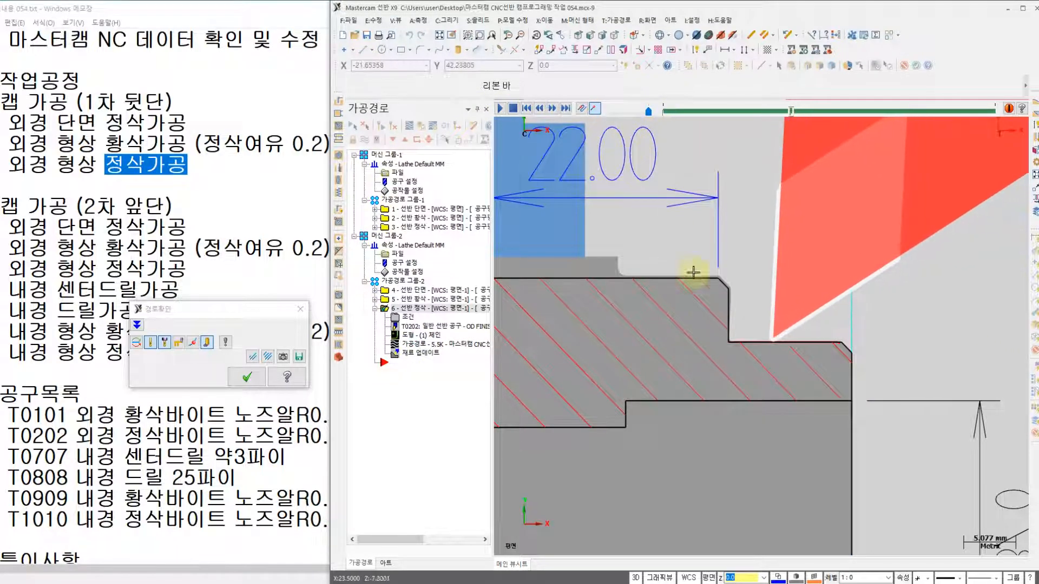
{"action": "scroll", "coordinate": [684, 290], "scroll_direction": "up", "scroll_amount": 1}
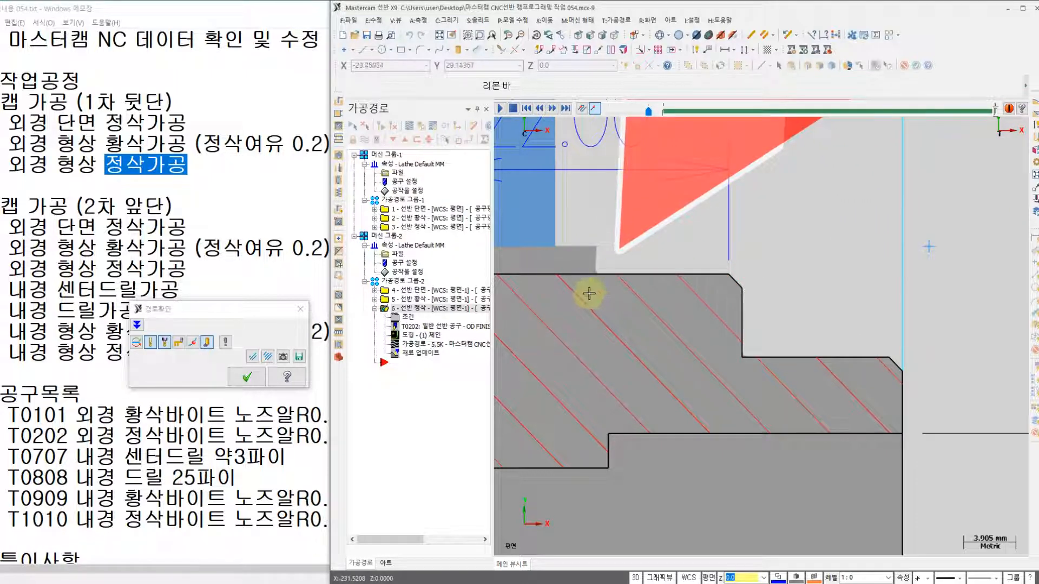
{"action": "left_click", "coordinate": [247, 377]}
{"action": "scroll", "coordinate": [630, 291], "scroll_direction": "down", "scroll_amount": 3}
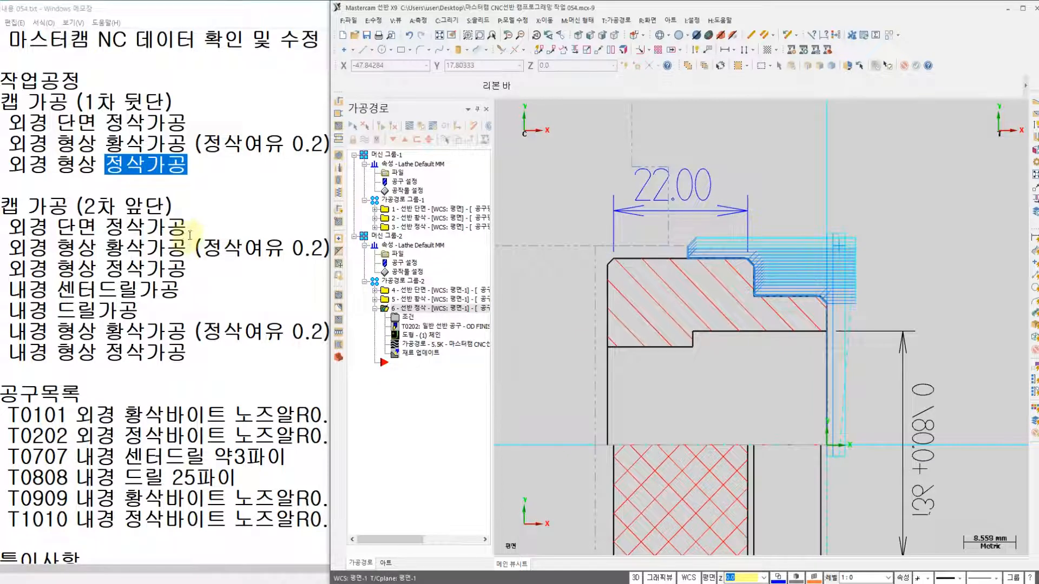
Switch to the Notepad work list and review the second-side outer operations and the centre drilling that follows them
{"action": "left_click_drag", "start_coordinate": [191, 266], "coordinate": [16, 227]}
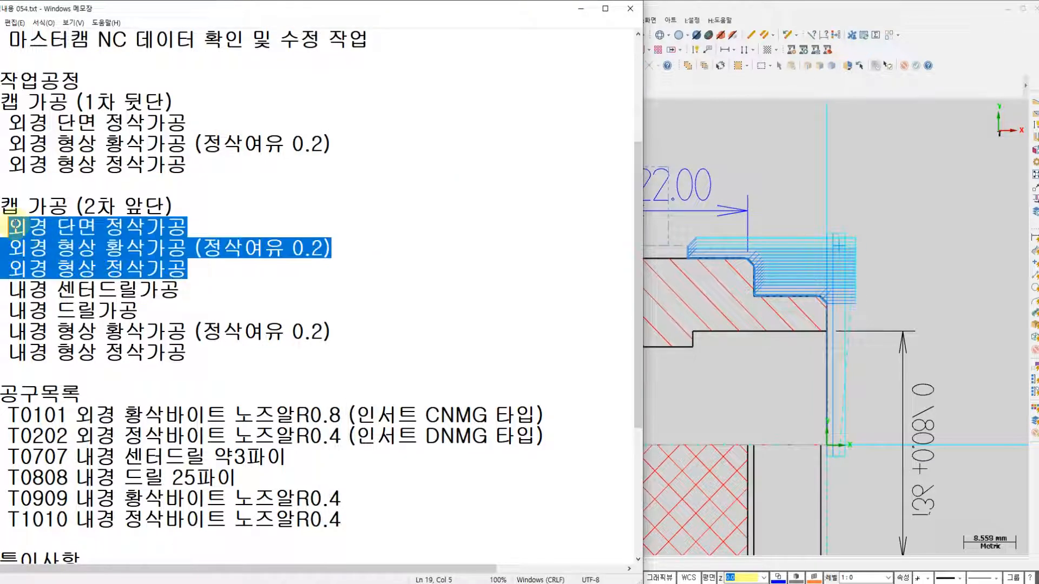
{"action": "left_click", "coordinate": [46, 290]}
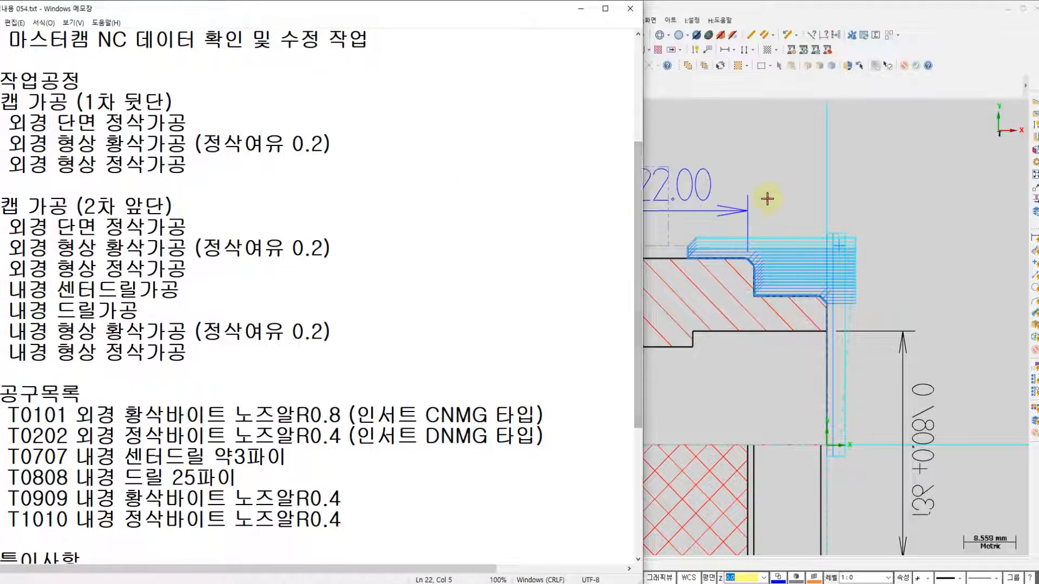
Return to Mastercam and start a new lathe drill toolpath for the cap's second side
{"action": "left_click", "coordinate": [652, 263]}
{"action": "scroll", "coordinate": [627, 244], "scroll_direction": "down", "scroll_amount": 2}
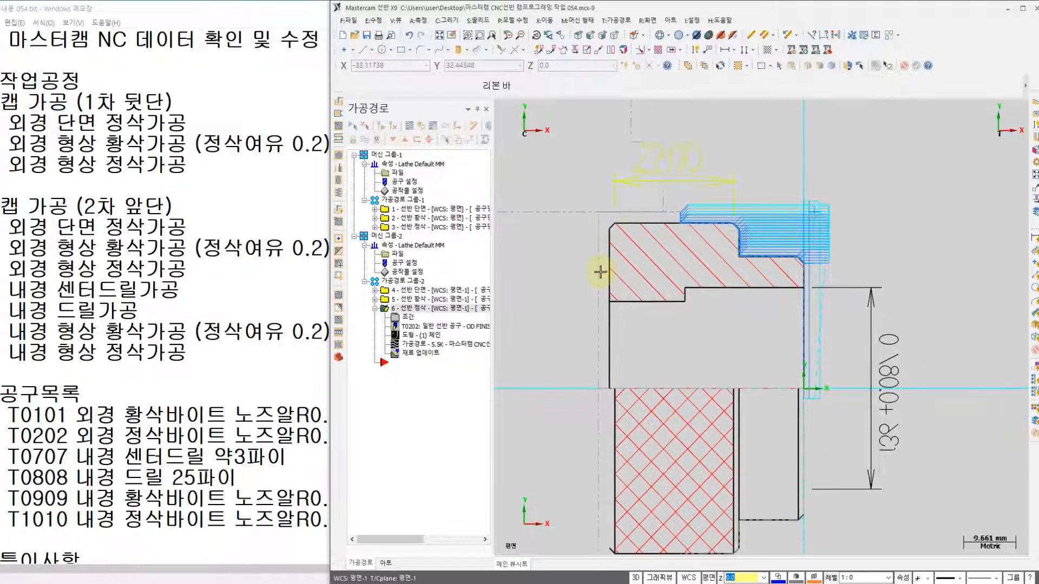
{"action": "middle_click_drag", "start_coordinate": [595, 265], "coordinate": [583, 242]}
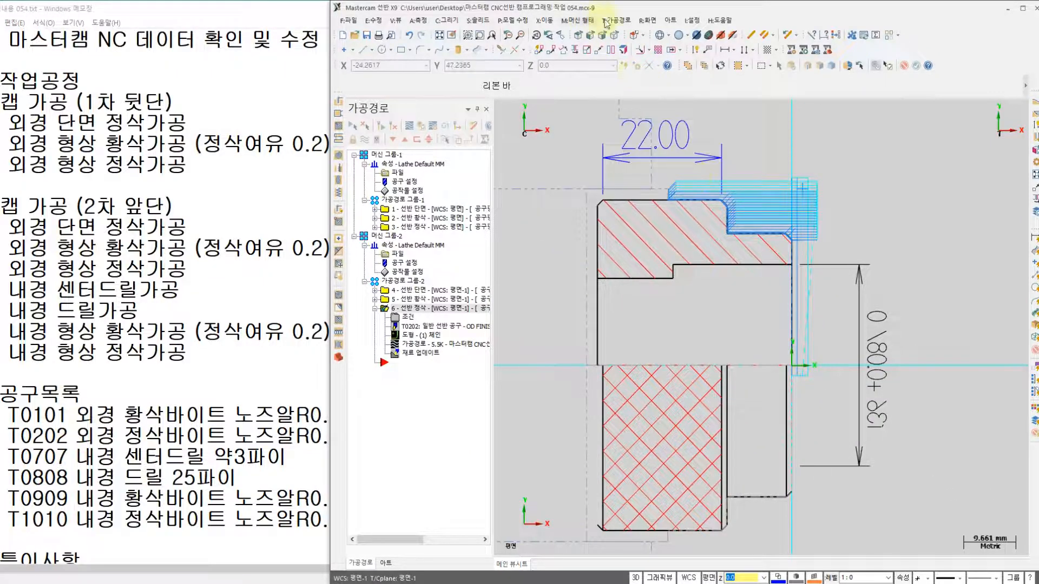
{"action": "left_click", "coordinate": [619, 21]}
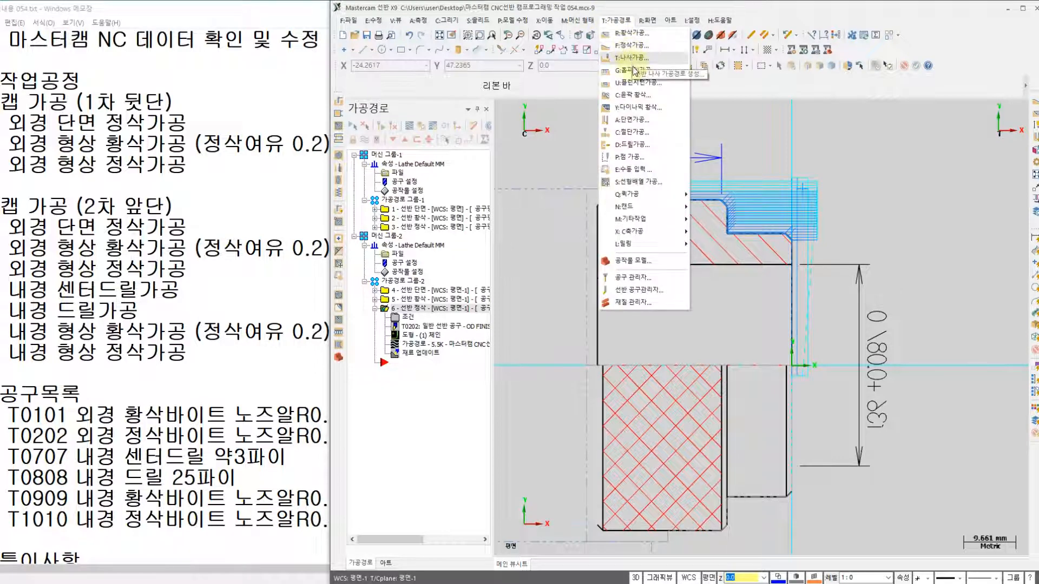
{"action": "left_click", "coordinate": [633, 145]}
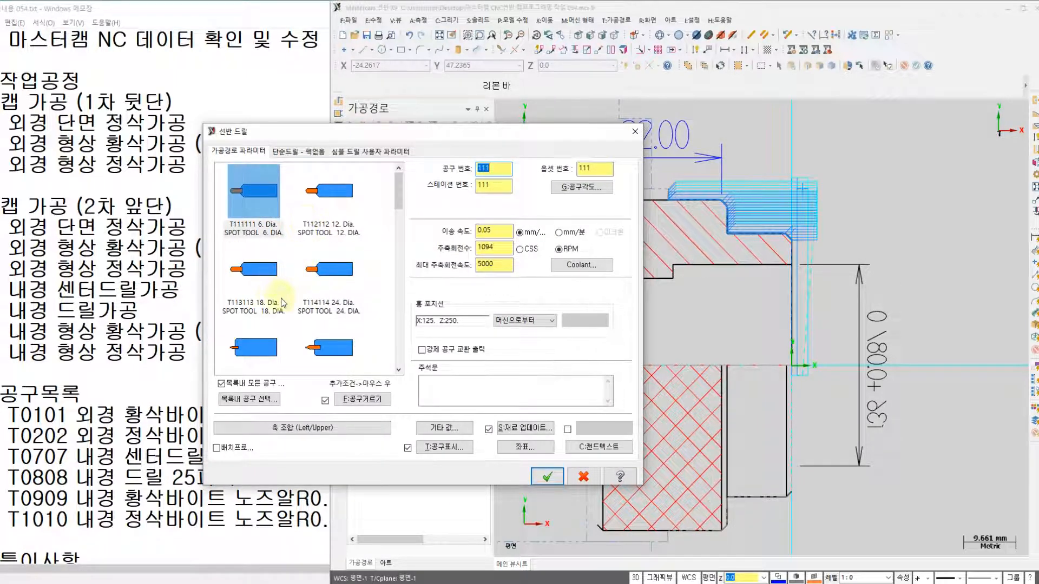
Choose the 6 mm centre drill from the lathe tool list and review its tool definition dimensions
{"action": "left_click_drag", "start_coordinate": [401, 197], "coordinate": [398, 217]}
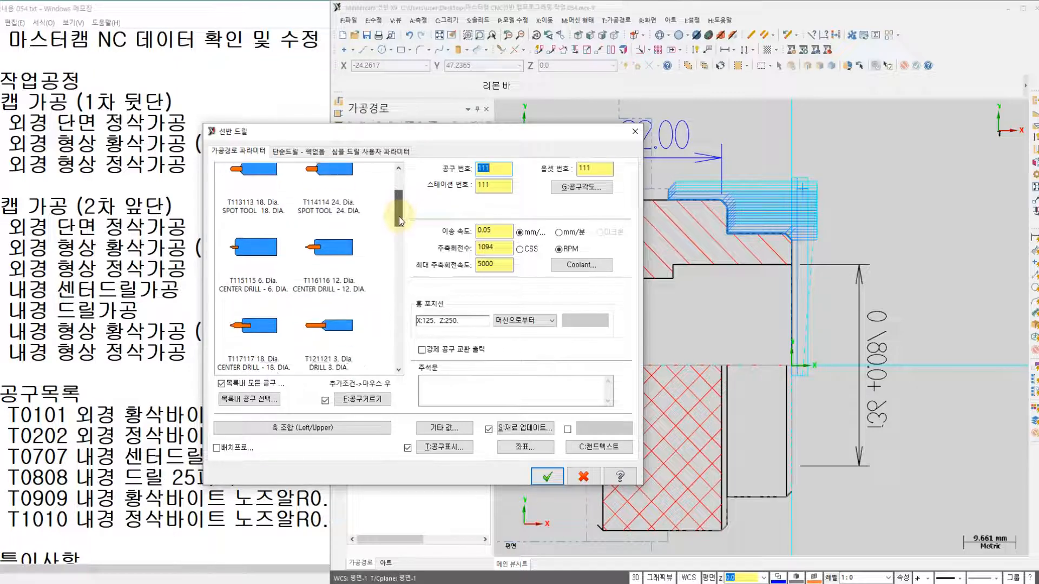
{"action": "left_click", "coordinate": [270, 282]}
{"action": "left_click", "coordinate": [259, 253]}
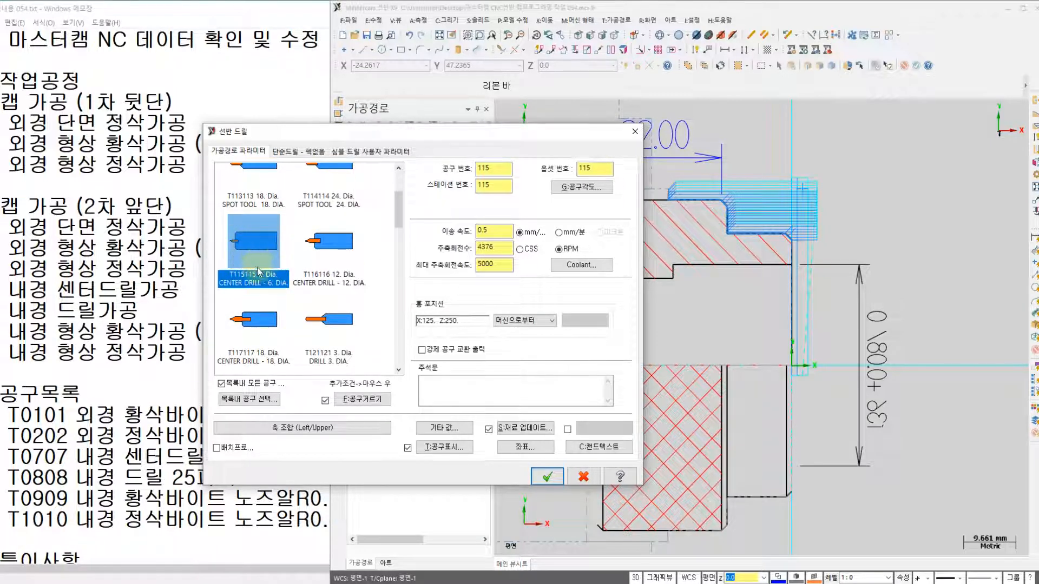
{"action": "double_click", "coordinate": [256, 252]}
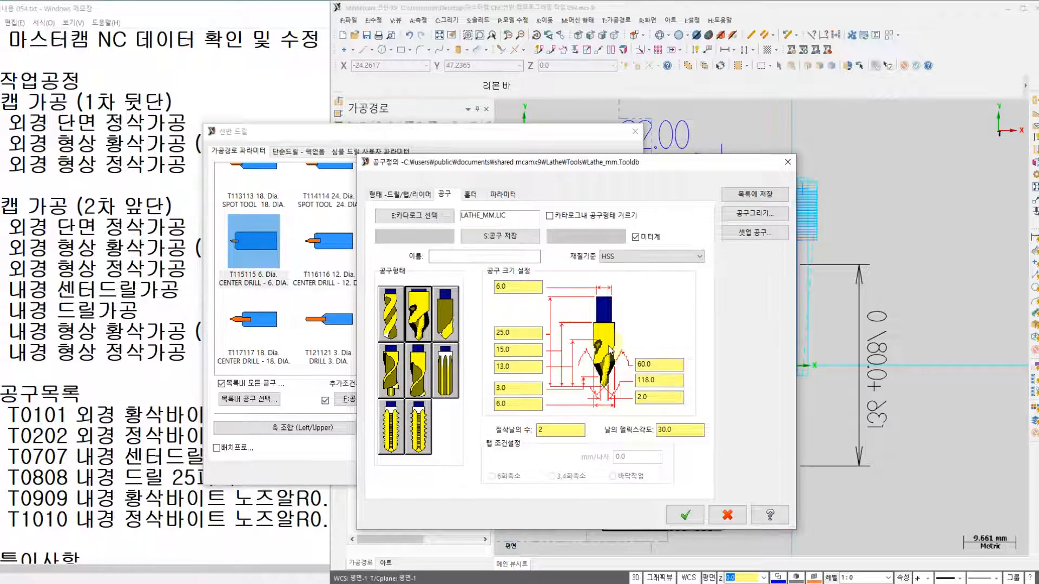
{"action": "left_click", "coordinate": [686, 515]}
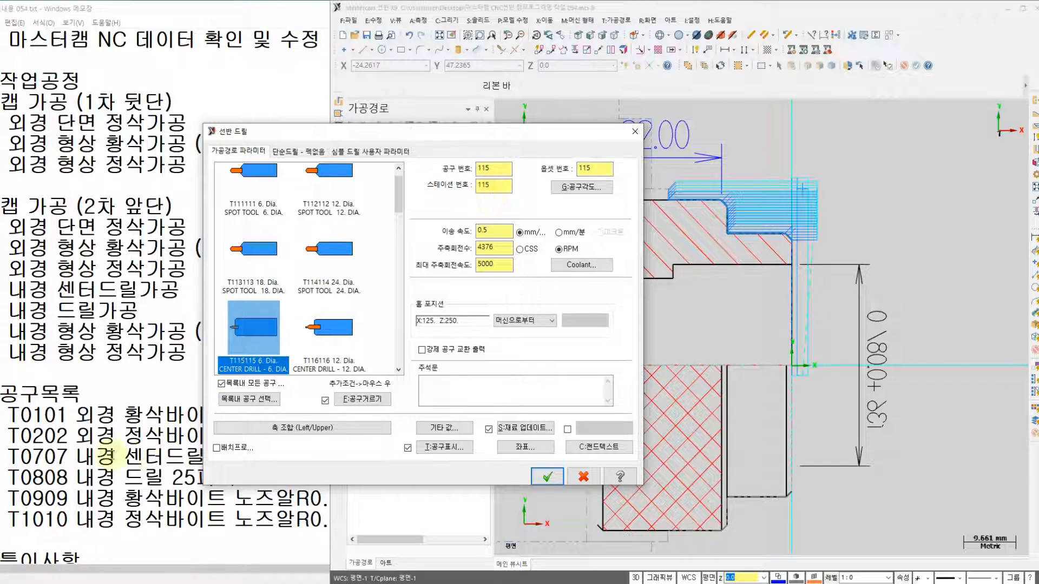
Switch to the Notepad work list and review the tool numbers assigned to the outer and inner tools, including the centre drill
{"action": "left_click", "coordinate": [109, 457]}
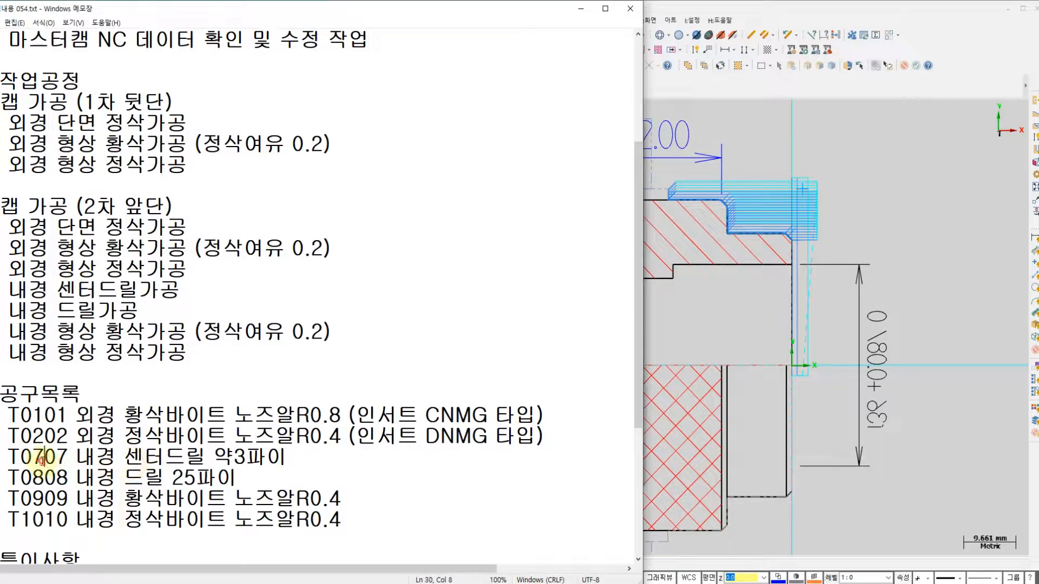
{"action": "left_click", "coordinate": [33, 415]}
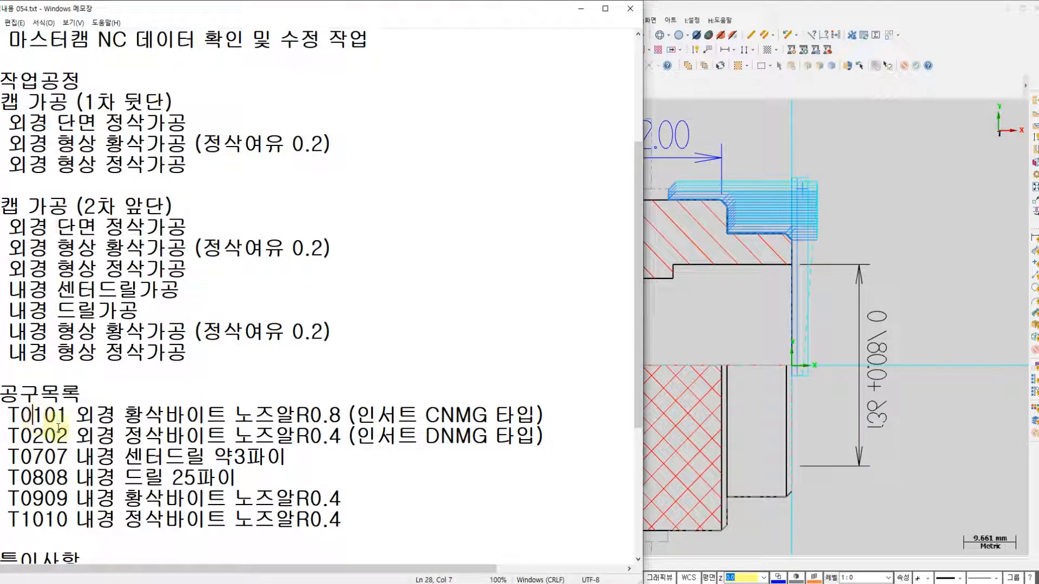
{"action": "left_click", "coordinate": [69, 435]}
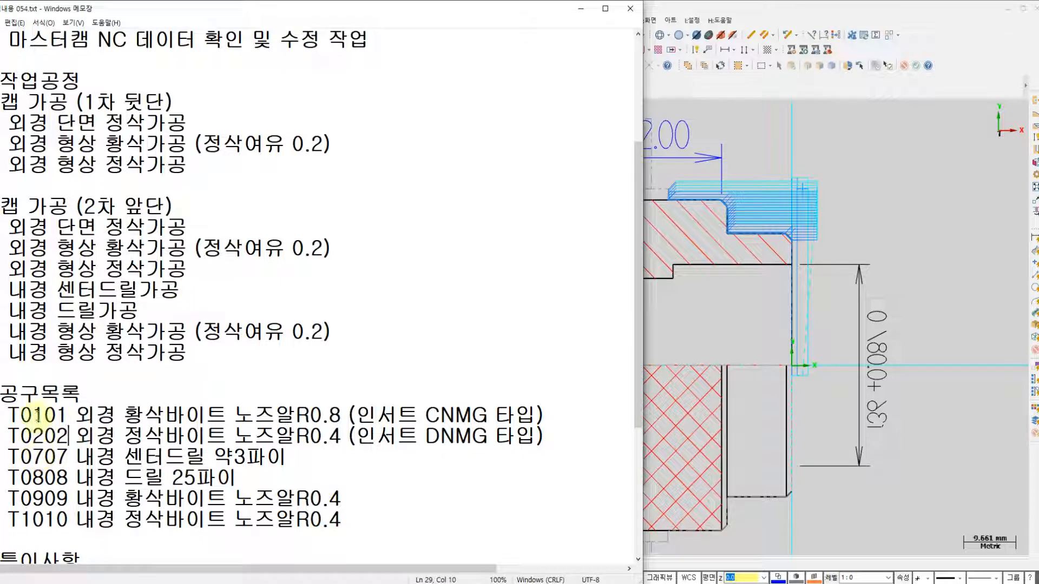
{"action": "left_click", "coordinate": [64, 436]}
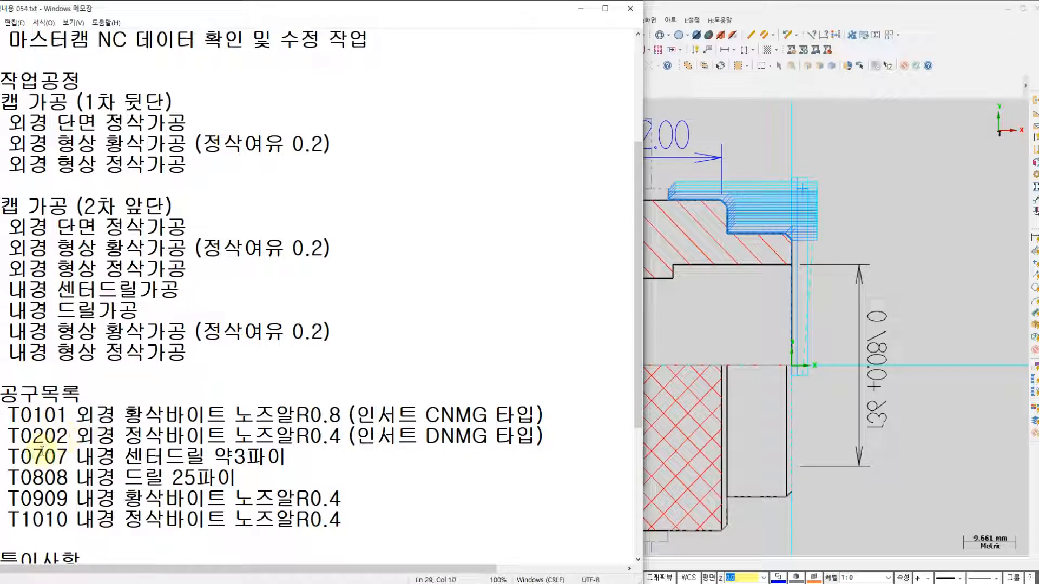
{"action": "left_click", "coordinate": [69, 521]}
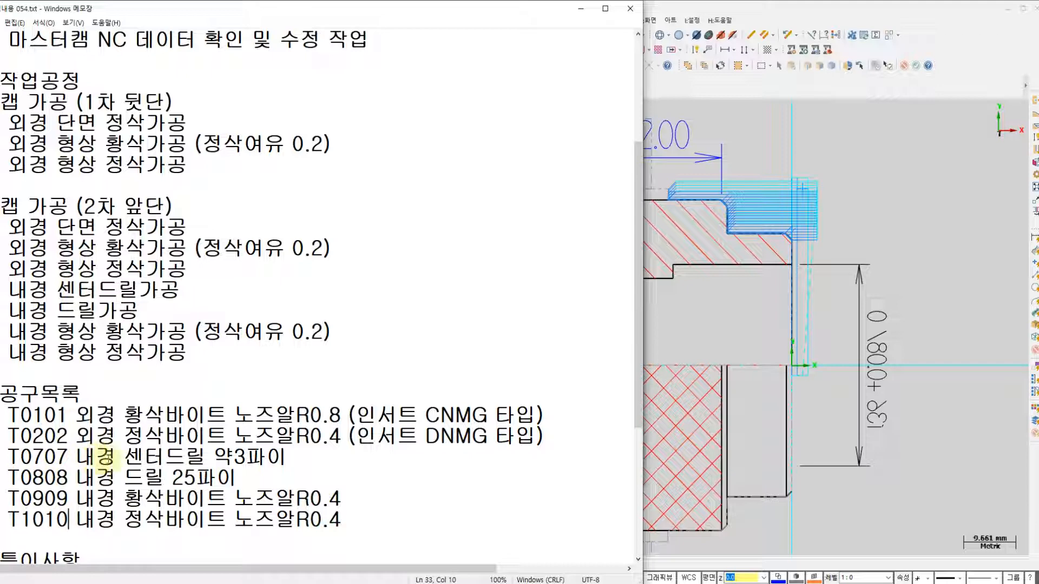
{"action": "left_click", "coordinate": [31, 459]}
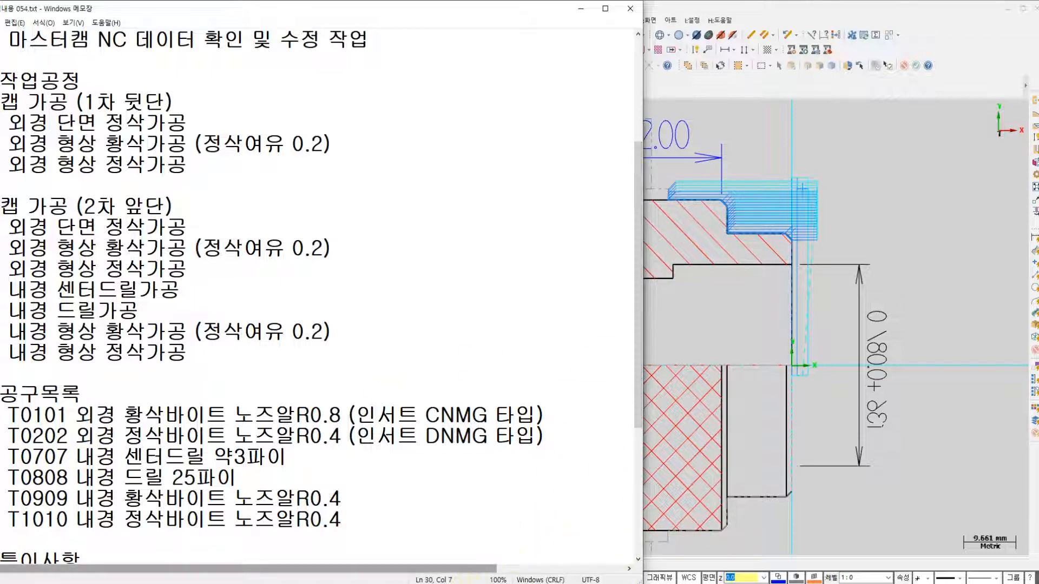
Return to Mastercam and set the centre drill's tool, offset and station numbers to 7, with feed rate 0.05 and spindle speed in RPM
{"action": "key", "text": "alt+Tab"}
{"action": "double_click", "coordinate": [490, 168]}
{"action": "type", "text": "7"}
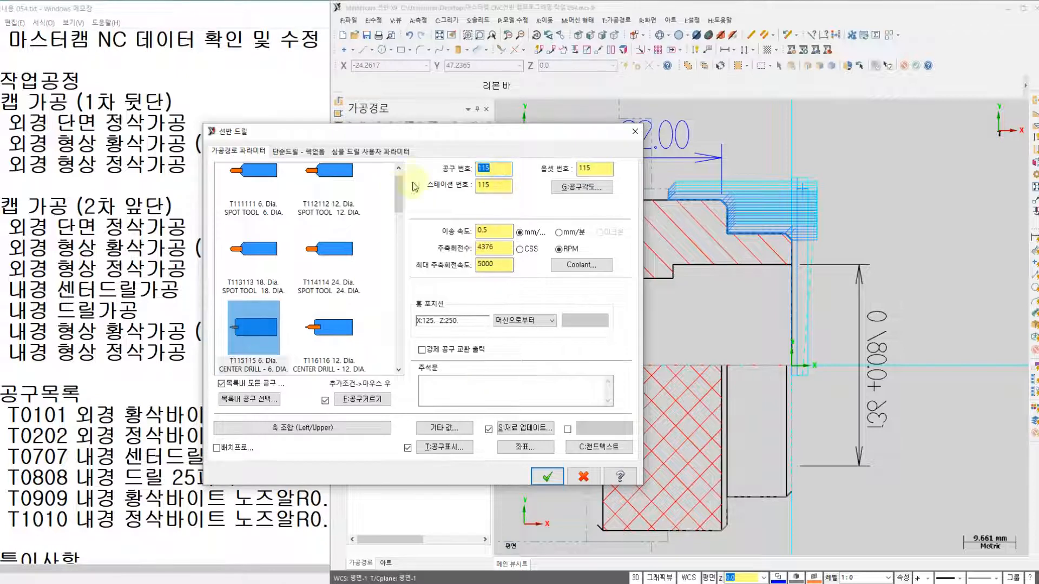
{"action": "double_click", "coordinate": [595, 168]}
{"action": "type", "text": "7"}
{"action": "double_click", "coordinate": [493, 185]}
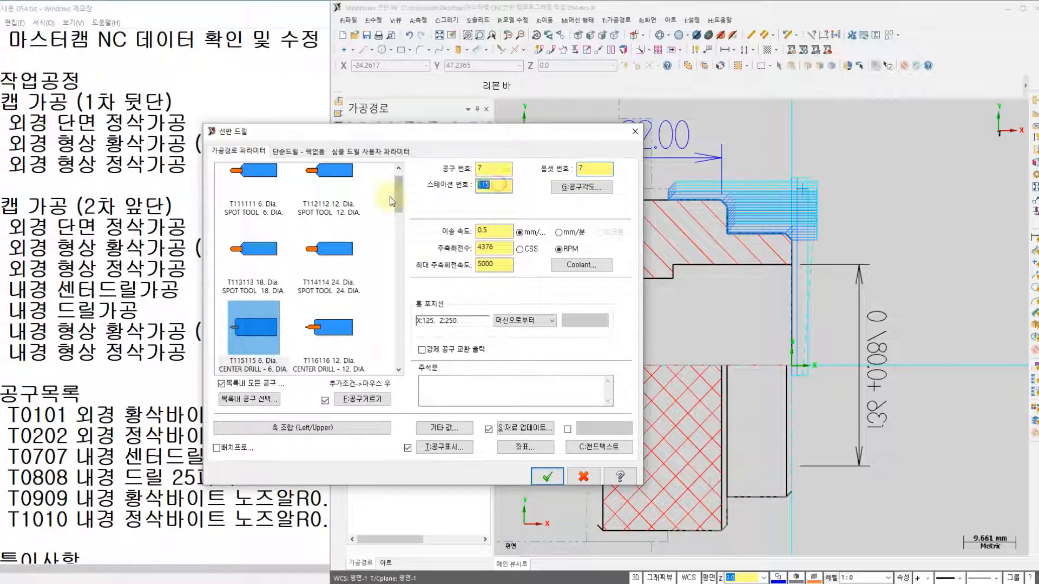
{"action": "type", "text": "7"}
{"action": "double_click", "coordinate": [495, 230]}
{"action": "type", "text": "0.0"}
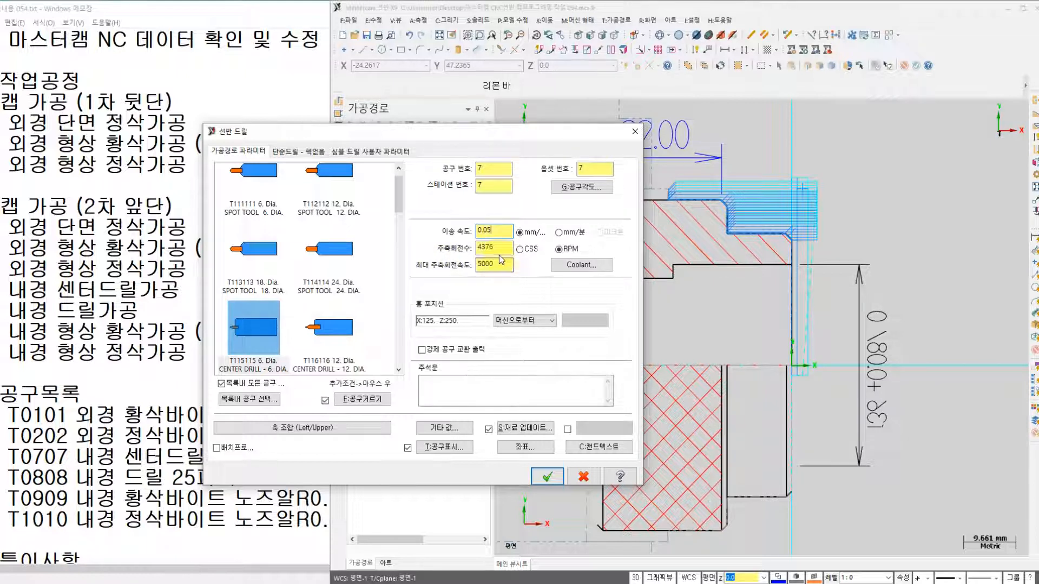
{"action": "left_click", "coordinate": [558, 249]}
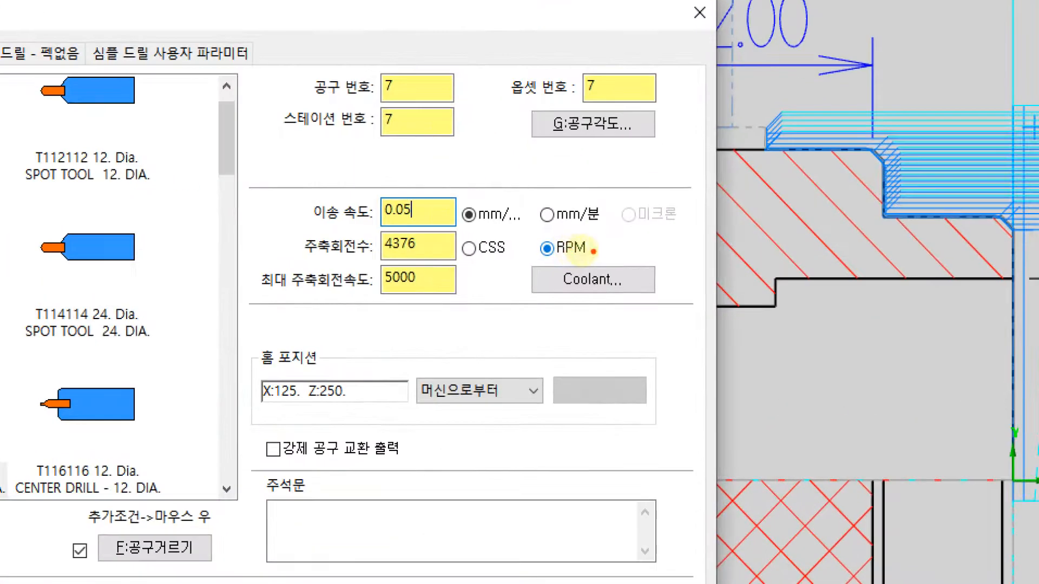
{"action": "mouse_move", "coordinate": [592, 248]}
{"action": "left_mouse_down"}
{"action": "mouse_move", "coordinate": [668, 250]}
{"action": "mouse_move", "coordinate": [660, 278]}
{"action": "mouse_move", "coordinate": [725, 296]}
{"action": "mouse_move", "coordinate": [732, 280]}
{"action": "mouse_move", "coordinate": [728, 317]}
{"action": "left_mouse_up"}
{"action": "mouse_move", "coordinate": [759, 225]}
{"action": "left_mouse_down"}
{"action": "mouse_move", "coordinate": [758, 279]}
{"action": "mouse_move", "coordinate": [800, 230]}
{"action": "mouse_move", "coordinate": [751, 266]}
{"action": "mouse_move", "coordinate": [750, 241]}
{"action": "mouse_move", "coordinate": [762, 323]}
{"action": "left_mouse_up"}
{"action": "key", "text": "ctrl+z"}
{"action": "key", "text": "ctrl+z"}
{"action": "mouse_move", "coordinate": [791, 228]}
{"action": "left_mouse_down"}
{"action": "mouse_move", "coordinate": [789, 287]}
{"action": "mouse_move", "coordinate": [815, 303]}
{"action": "mouse_move", "coordinate": [805, 323]}
{"action": "left_mouse_up"}
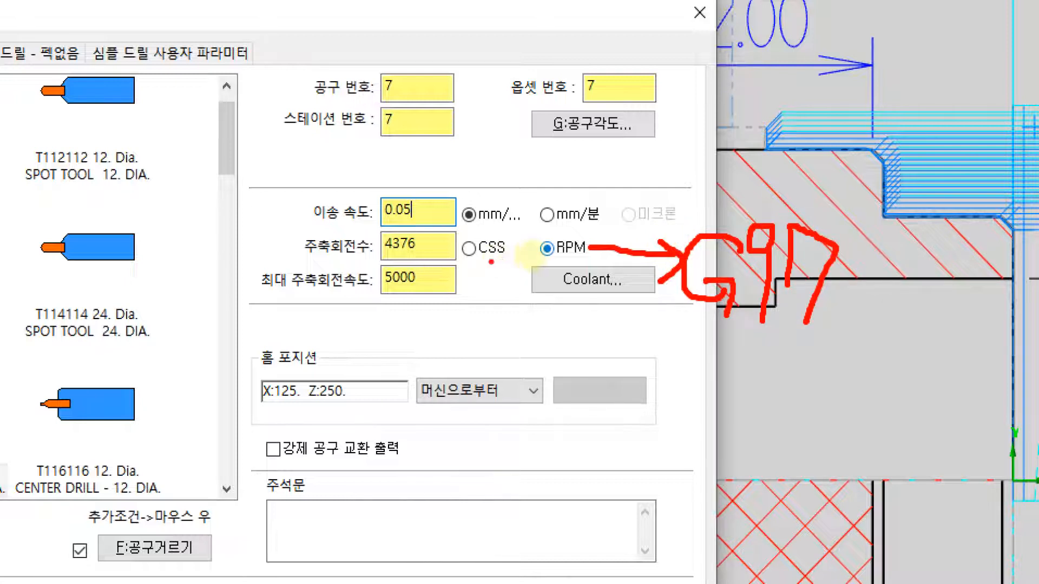
{"action": "mouse_move", "coordinate": [488, 261]}
{"action": "left_mouse_down"}
{"action": "mouse_move", "coordinate": [488, 357]}
{"action": "mouse_move", "coordinate": [506, 327]}
{"action": "left_mouse_up"}
{"action": "mouse_move", "coordinate": [494, 387]}
{"action": "left_mouse_down"}
{"action": "mouse_move", "coordinate": [443, 411]}
{"action": "mouse_move", "coordinate": [481, 433]}
{"action": "left_mouse_up"}
{"action": "mouse_move", "coordinate": [456, 411]}
{"action": "left_mouse_down"}
{"action": "mouse_move", "coordinate": [468, 411]}
{"action": "mouse_move", "coordinate": [487, 446]}
{"action": "left_mouse_up"}
{"action": "left_click_drag", "start_coordinate": [539, 373], "coordinate": [530, 446]}
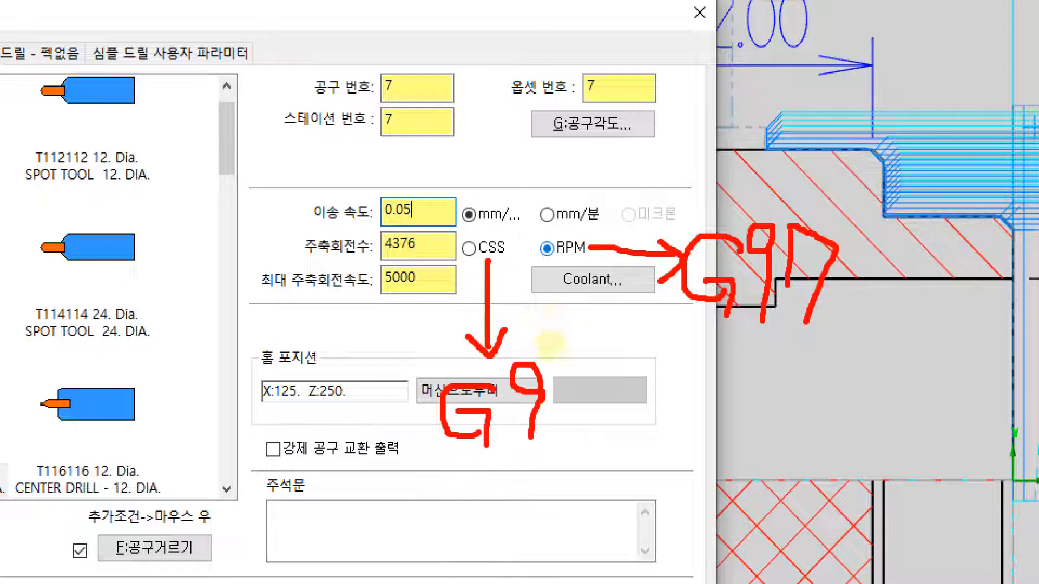
{"action": "mouse_move", "coordinate": [589, 360]}
{"action": "left_mouse_down"}
{"action": "mouse_move", "coordinate": [571, 455]}
{"action": "mouse_move", "coordinate": [562, 422]}
{"action": "left_mouse_up"}
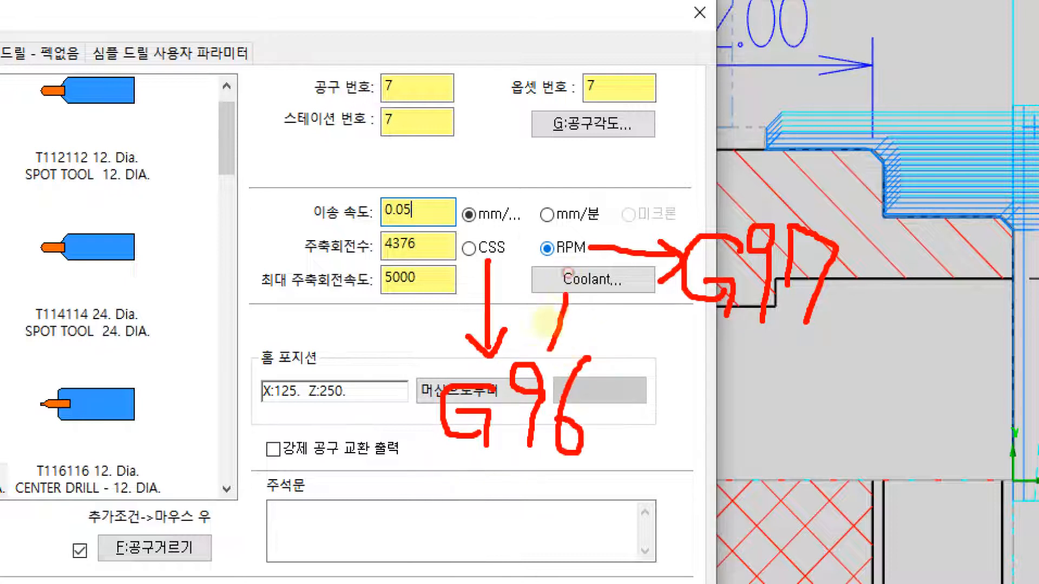
{"action": "left_click_drag", "start_coordinate": [566, 295], "coordinate": [490, 476]}
{"action": "left_click_drag", "start_coordinate": [441, 357], "coordinate": [588, 459]}
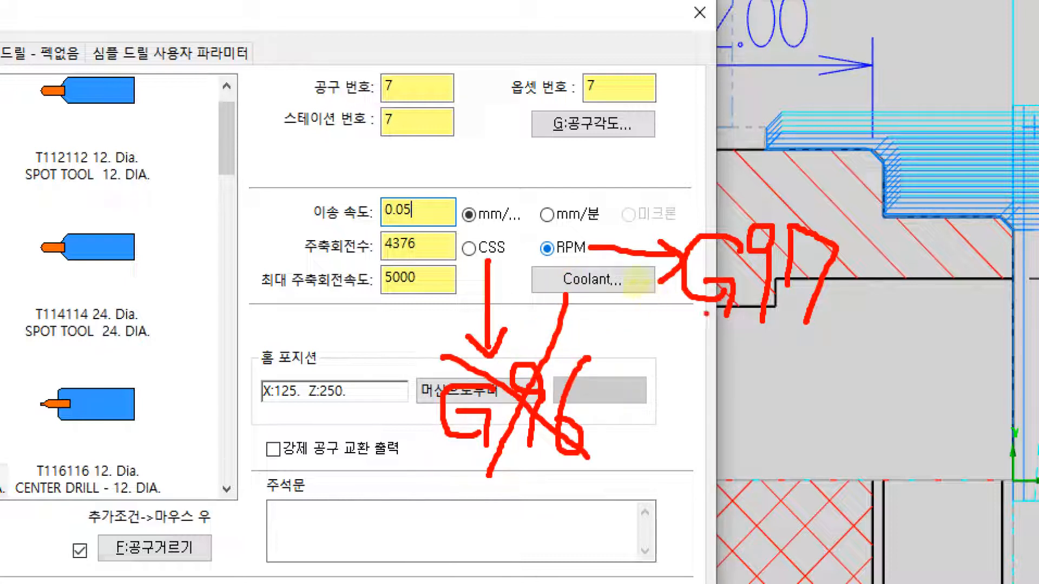
{"action": "mouse_move", "coordinate": [725, 339]}
{"action": "left_mouse_down"}
{"action": "mouse_move", "coordinate": [633, 254]}
{"action": "mouse_move", "coordinate": [846, 208]}
{"action": "mouse_move", "coordinate": [823, 347]}
{"action": "mouse_move", "coordinate": [728, 356]}
{"action": "left_mouse_up"}
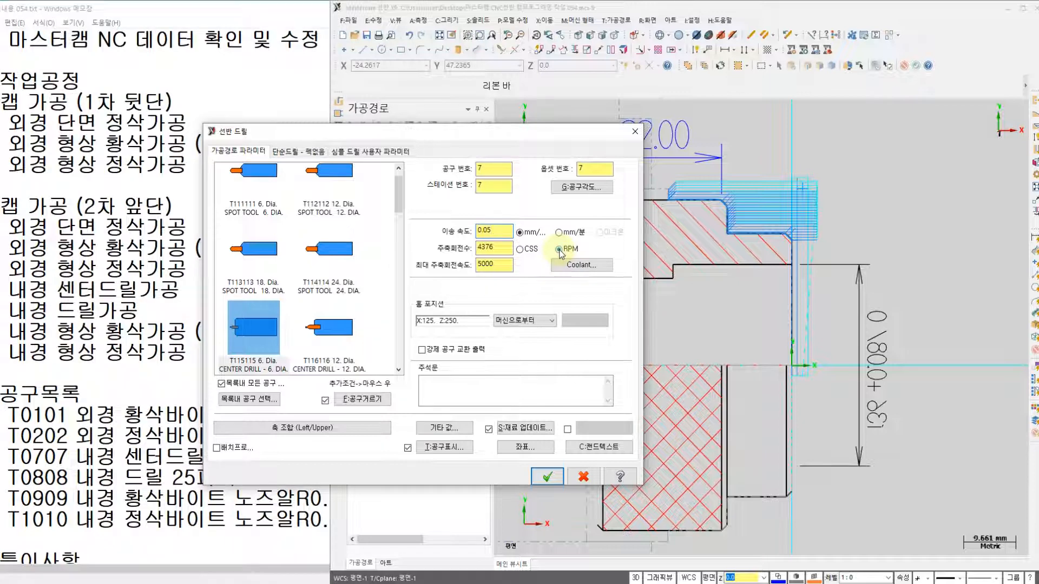
Set the centre drill's spindle speed to 500 RPM and turn Flood coolant on
{"action": "left_click", "coordinate": [491, 265]}
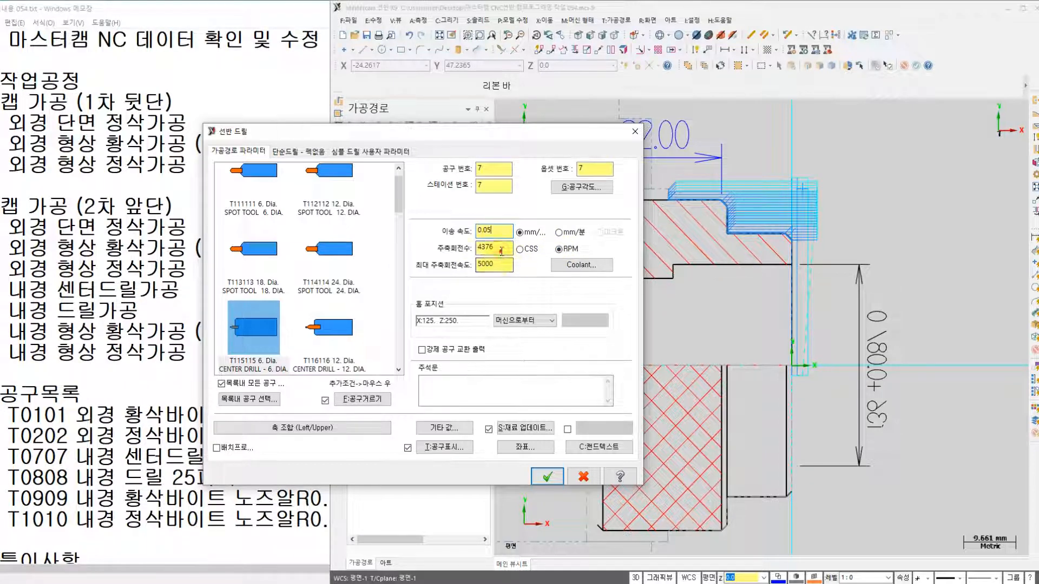
{"action": "left_click_drag", "start_coordinate": [501, 251], "coordinate": [481, 255]}
{"action": "left_click", "coordinate": [567, 267]}
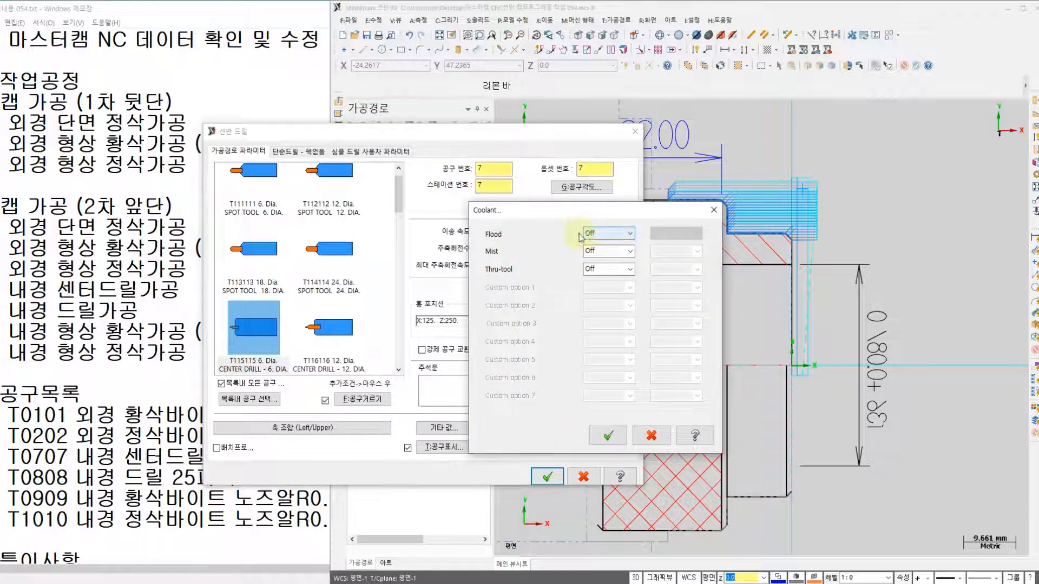
{"action": "left_click", "coordinate": [609, 234]}
{"action": "left_click", "coordinate": [601, 251]}
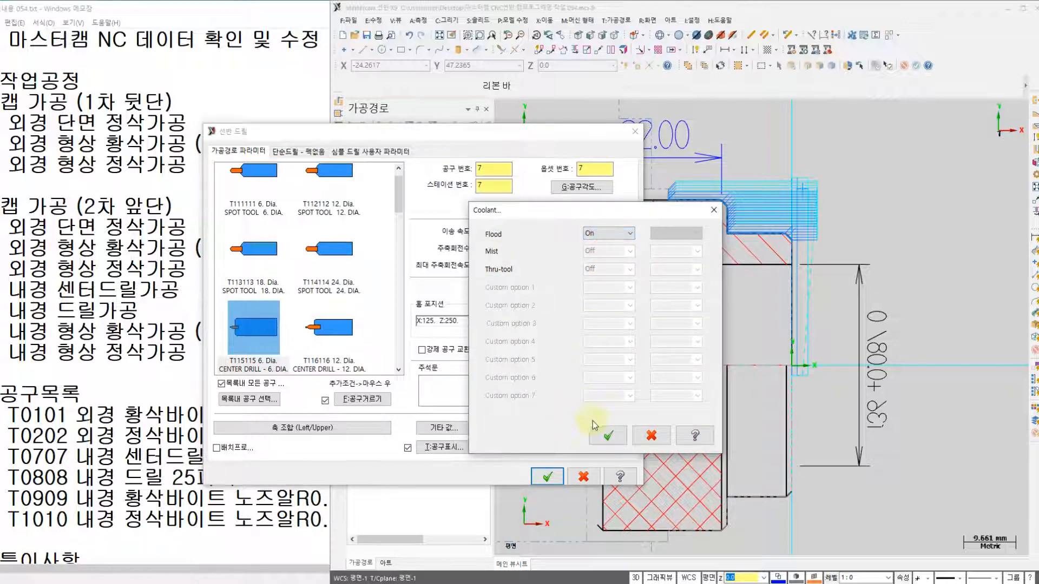
{"action": "left_click", "coordinate": [609, 440]}
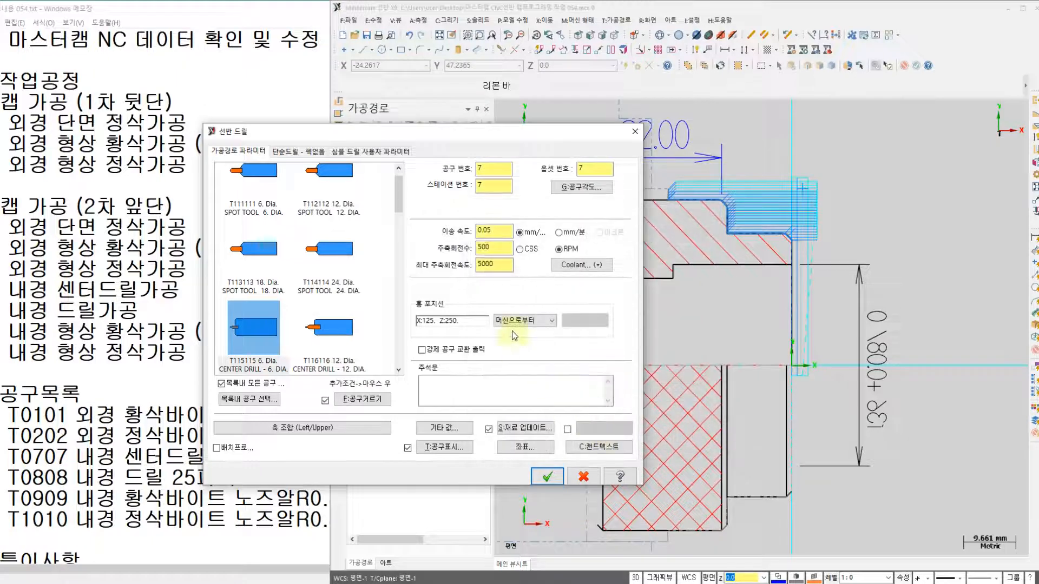
Set the centre drilling depth to -3.0, the clearance height to 5 and the feed height to 2
{"action": "left_click", "coordinate": [288, 156]}
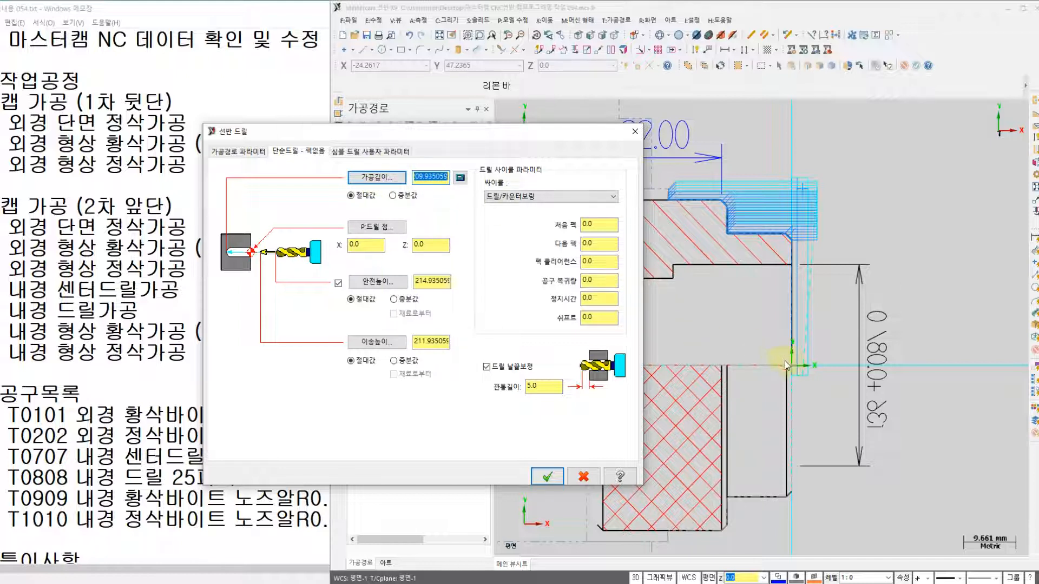
{"action": "type", "text": "-3.0"}
{"action": "double_click", "coordinate": [429, 281]}
{"action": "type", "text": "5"}
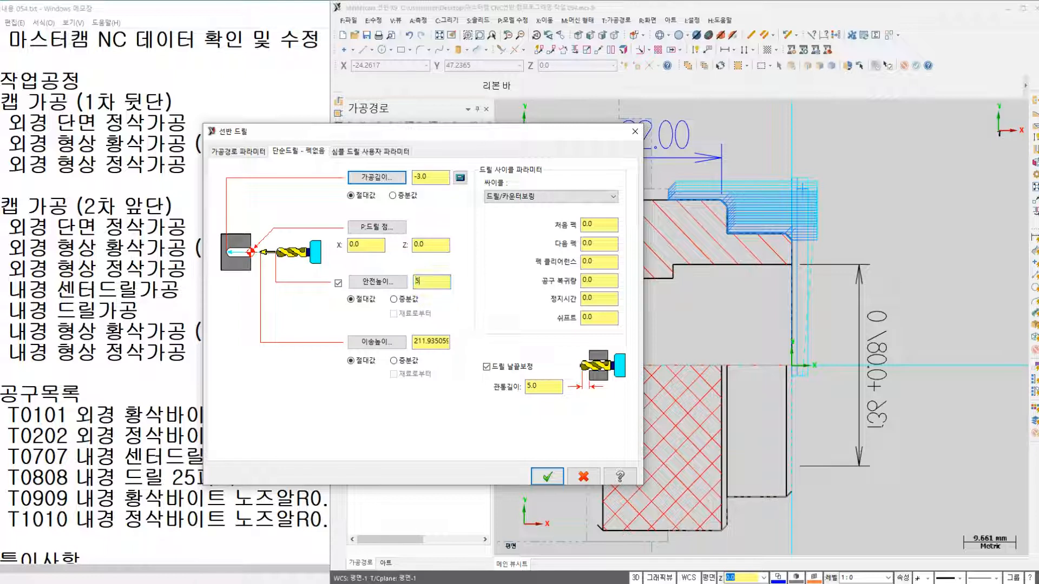
{"action": "key", "text": "Return"}
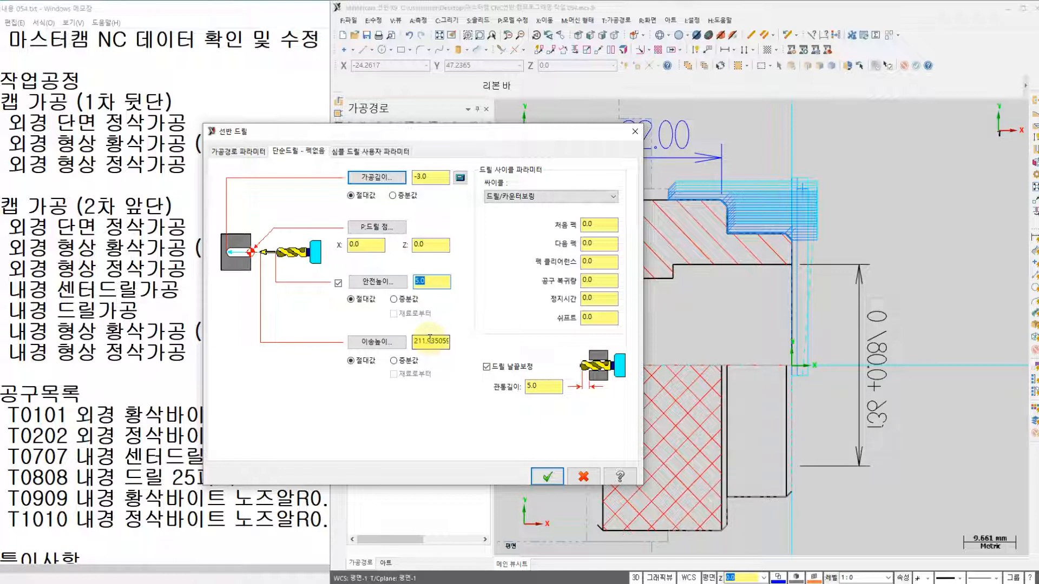
{"action": "double_click", "coordinate": [428, 342]}
{"action": "type", "text": "2"}
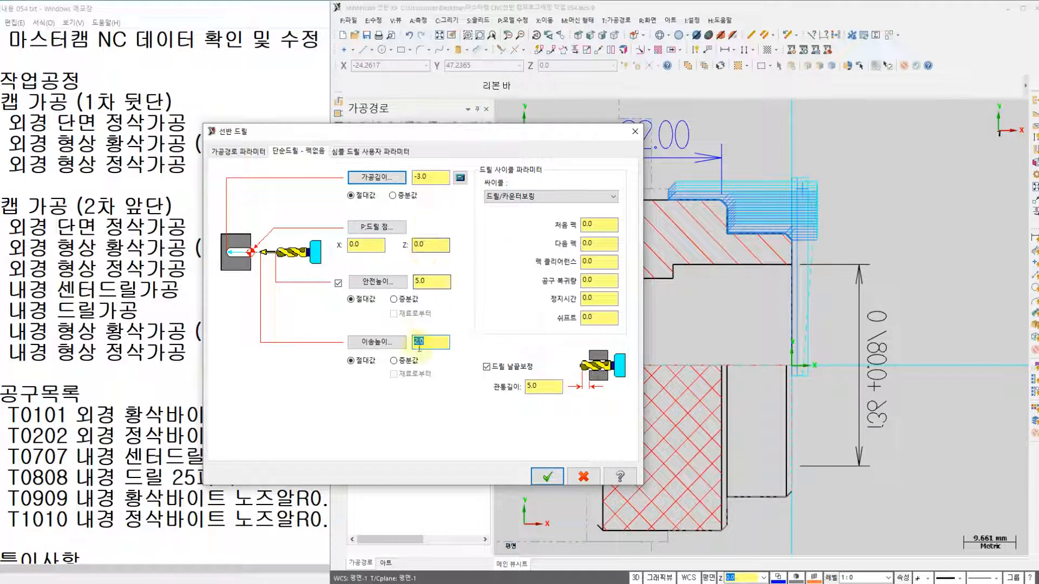
Turn off drill tip compensation, keep the drill/counterbore cycle and generate the centre drilling toolpath
{"action": "left_click", "coordinate": [485, 367]}
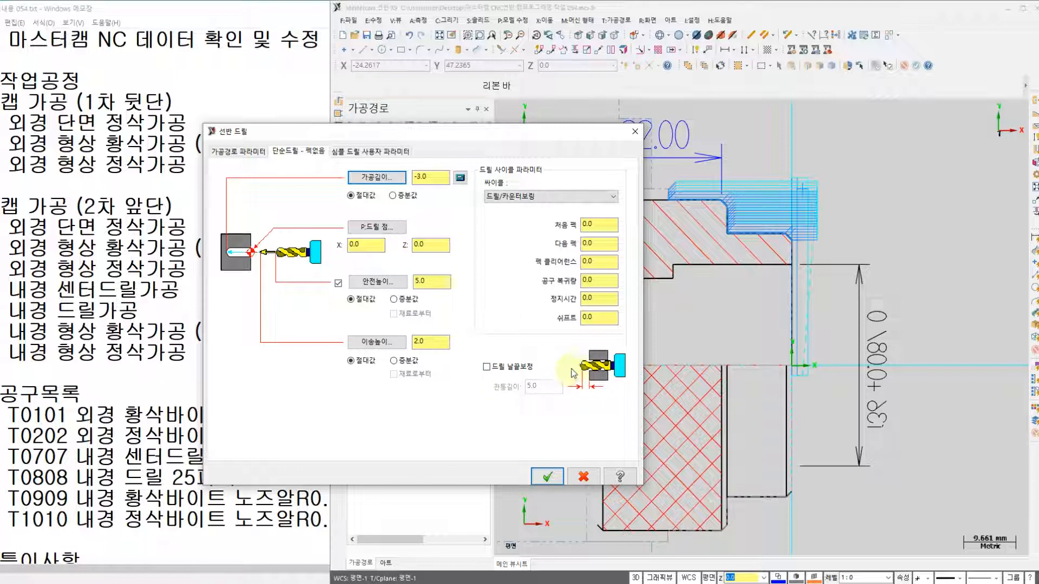
{"action": "left_click", "coordinate": [513, 196]}
{"action": "left_click", "coordinate": [512, 196]}
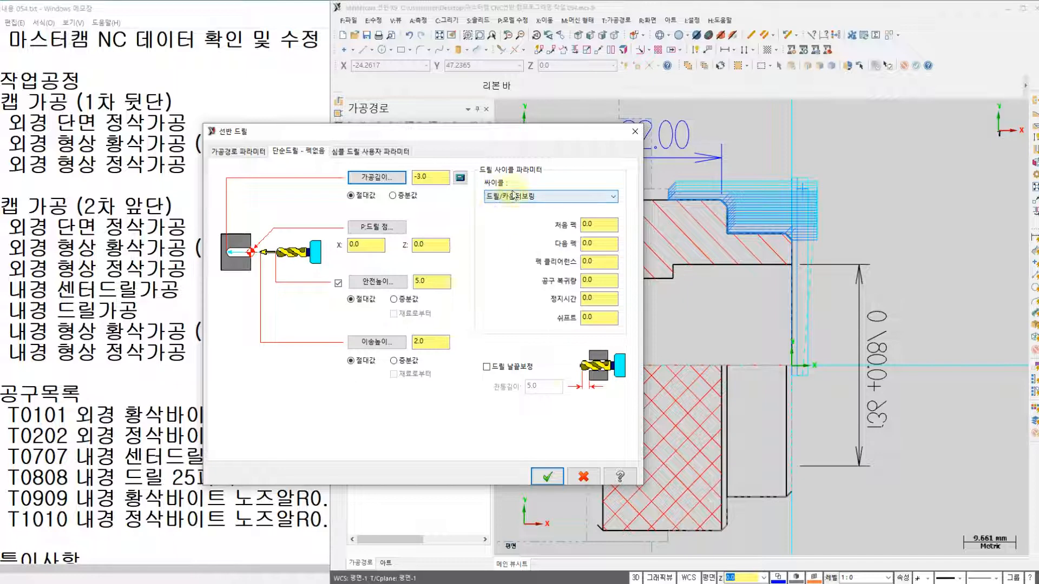
{"action": "left_click", "coordinate": [547, 476]}
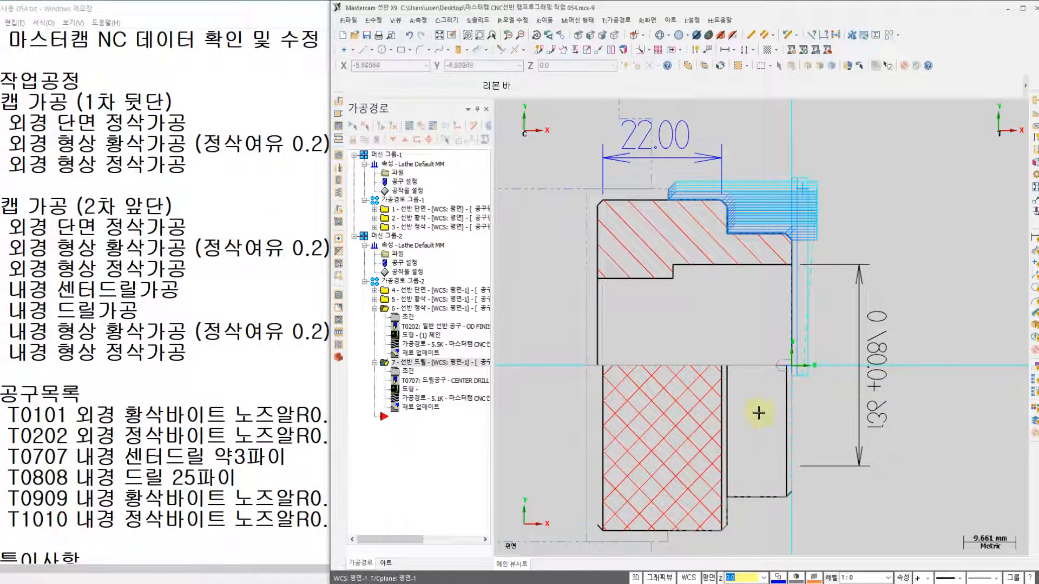
Backplot the centre drilling operation and examine the drill tip's entry into the front face, ending the simulation
{"action": "middle_click_drag", "start_coordinate": [785, 397], "coordinate": [744, 366]}
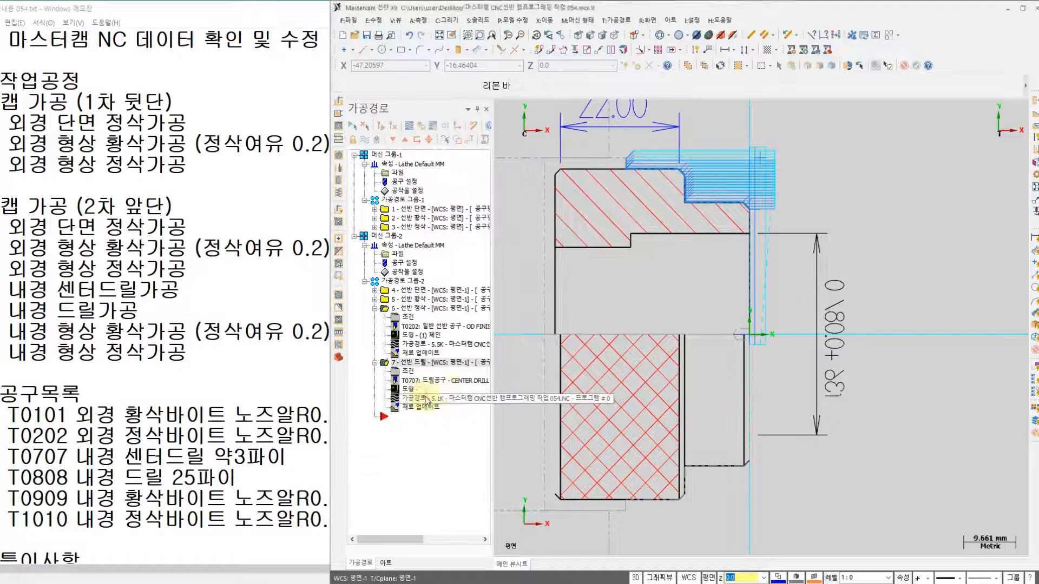
{"action": "key", "text": "alt+t"}
{"action": "left_click", "coordinate": [500, 107]}
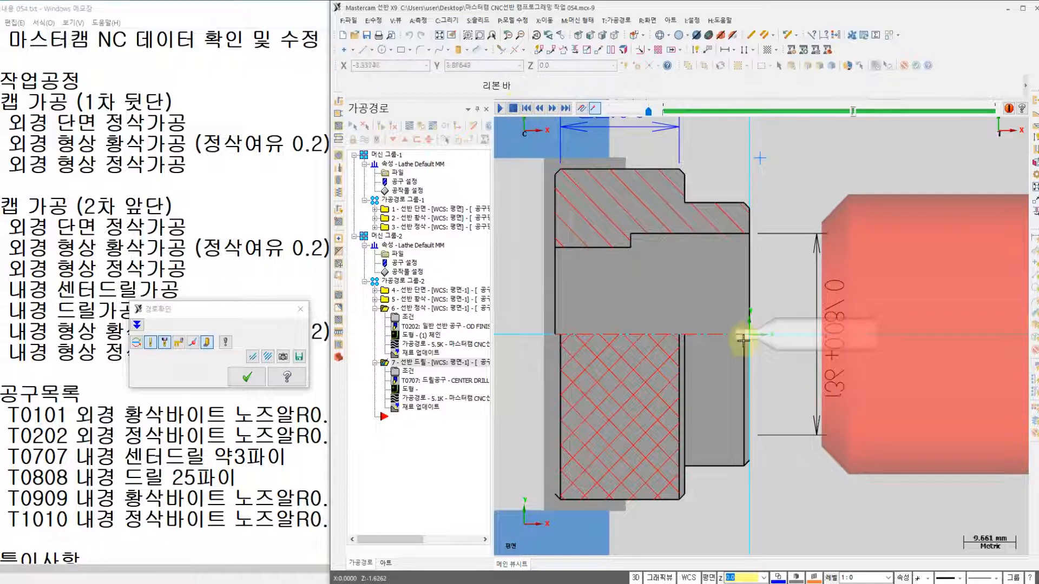
{"action": "scroll", "coordinate": [753, 354], "scroll_direction": "up", "scroll_amount": 3}
{"action": "scroll", "coordinate": [754, 356], "scroll_direction": "down", "scroll_amount": 3}
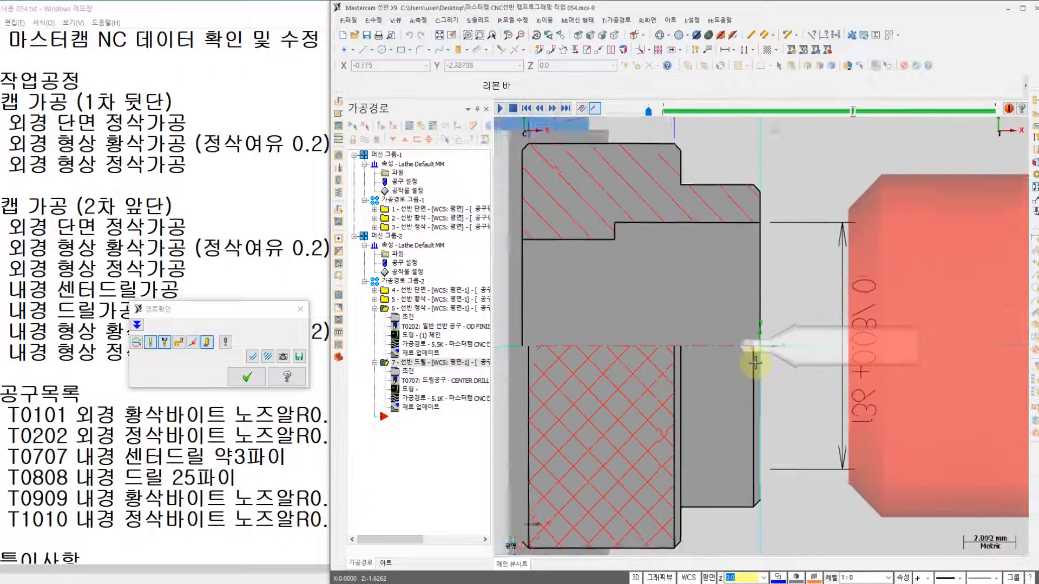
{"action": "left_click", "coordinate": [247, 379]}
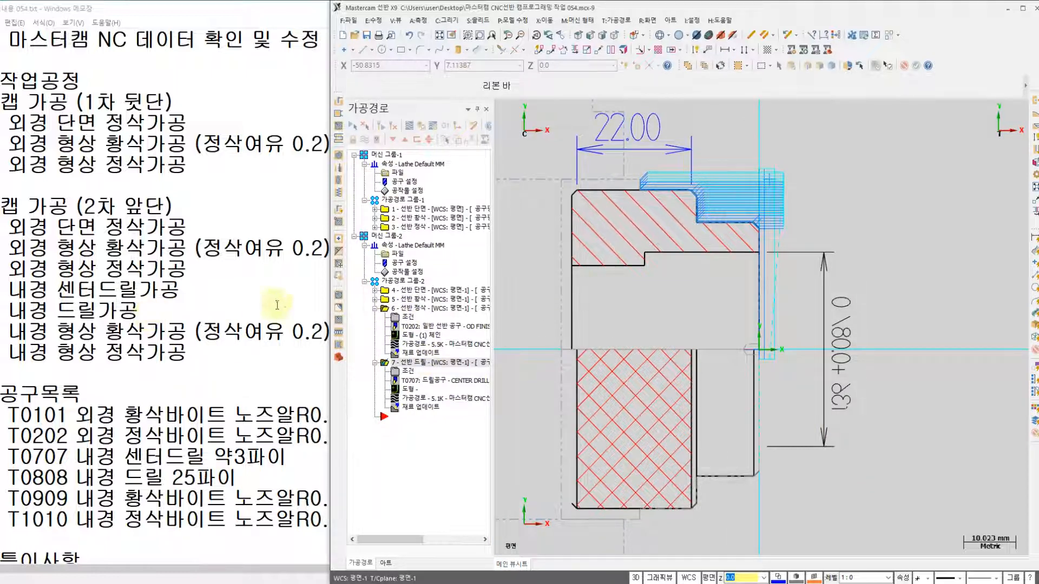
{"action": "scroll", "coordinate": [605, 288], "scroll_direction": "down", "scroll_amount": 2}
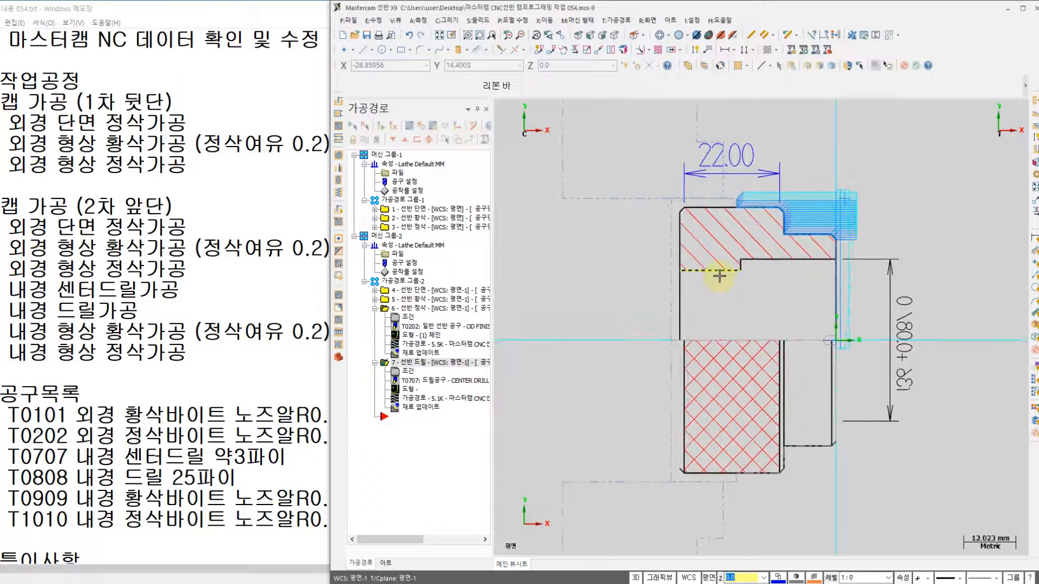
Check the bore diameter in the CAD drawing and dimension the rear (smaller) bore's radius from the centreline in Mastercam
{"action": "key", "text": "alt+Tab"}
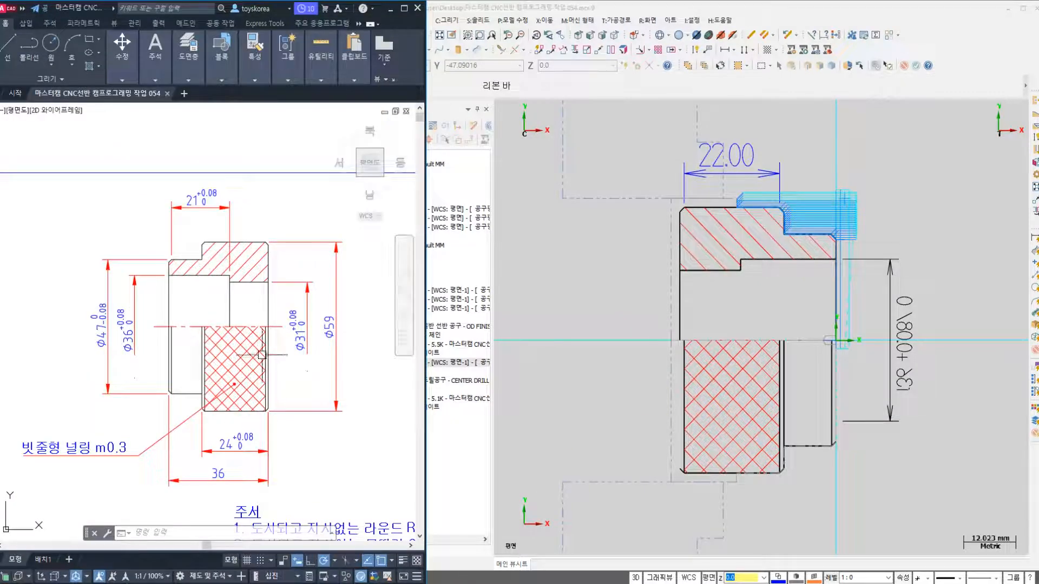
{"action": "left_click", "coordinate": [545, 330]}
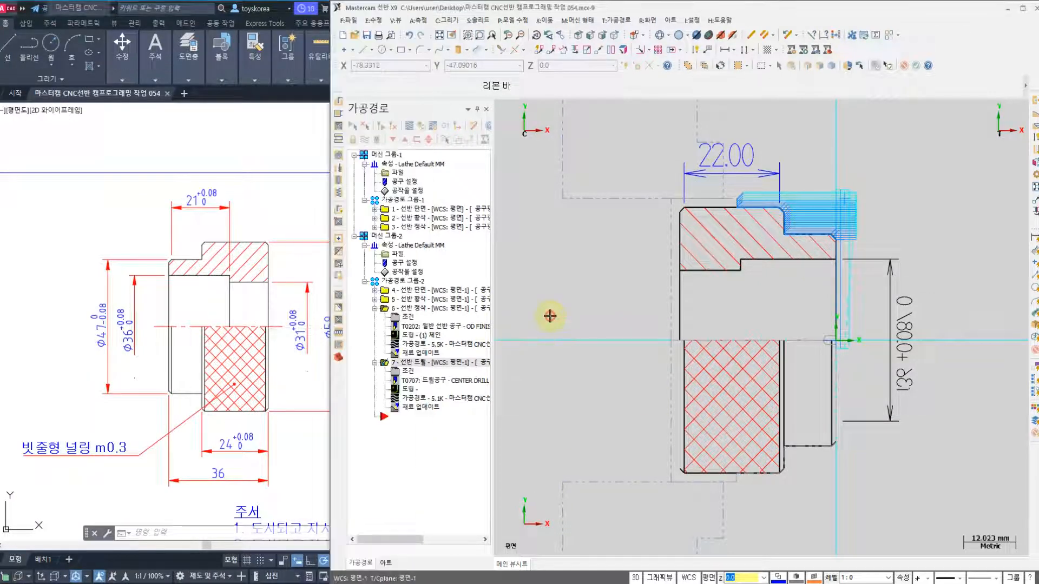
{"action": "middle_click_drag", "start_coordinate": [602, 284], "coordinate": [597, 281]}
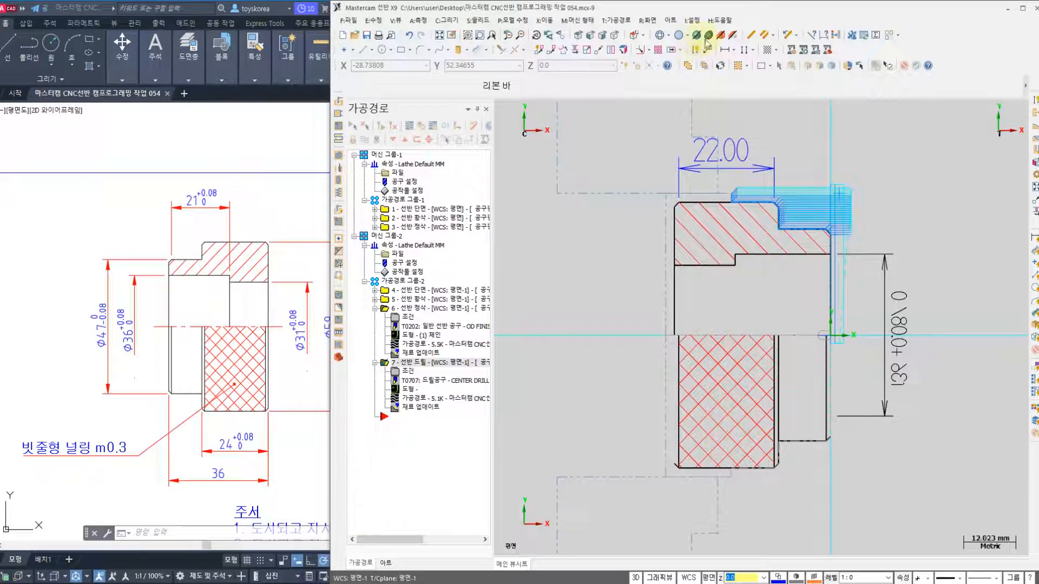
{"action": "left_click", "coordinate": [693, 52]}
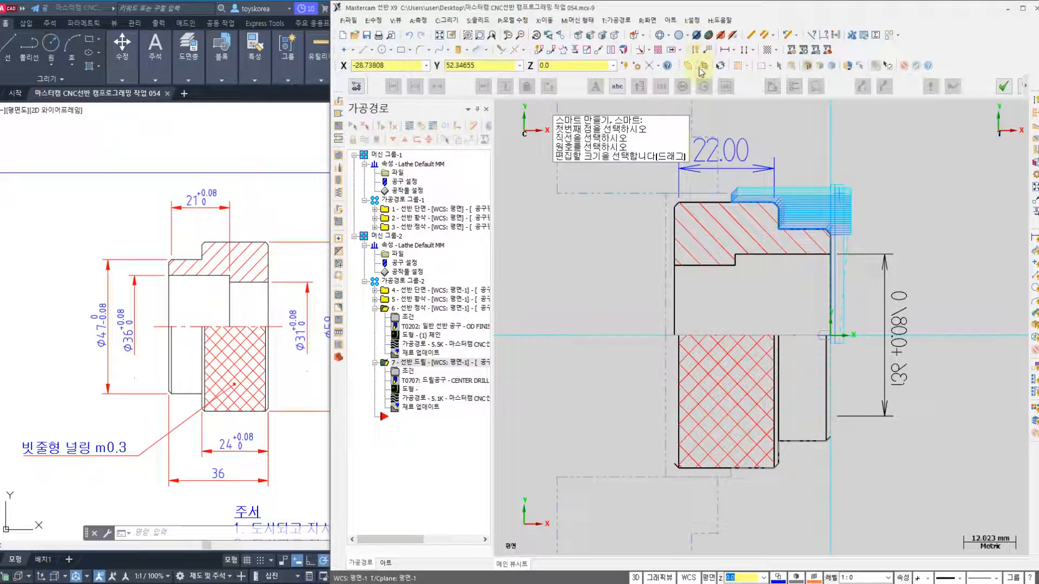
{"action": "left_click", "coordinate": [690, 264]}
{"action": "left_click", "coordinate": [783, 330]}
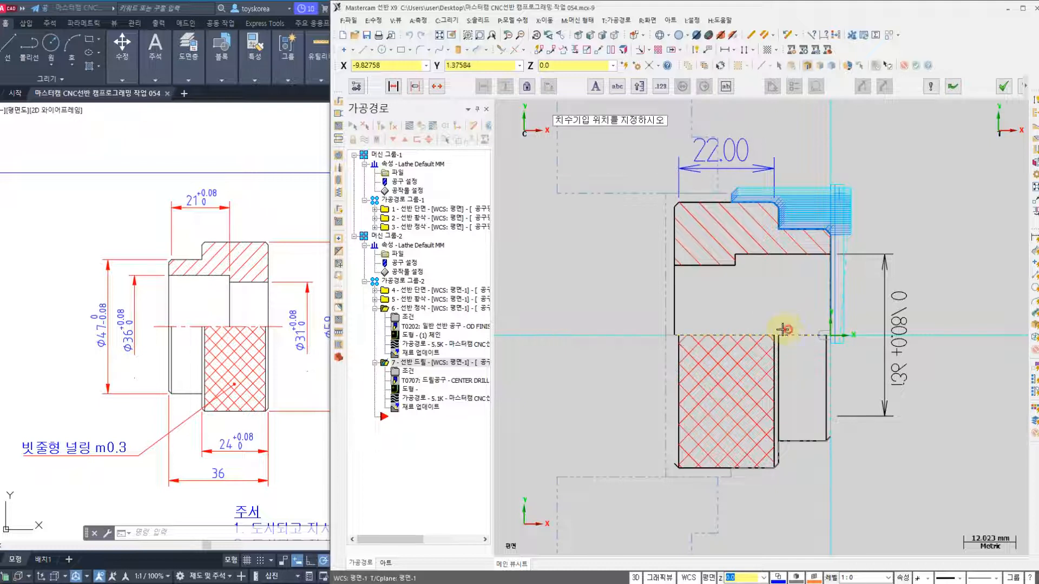
{"action": "left_click", "coordinate": [622, 301]}
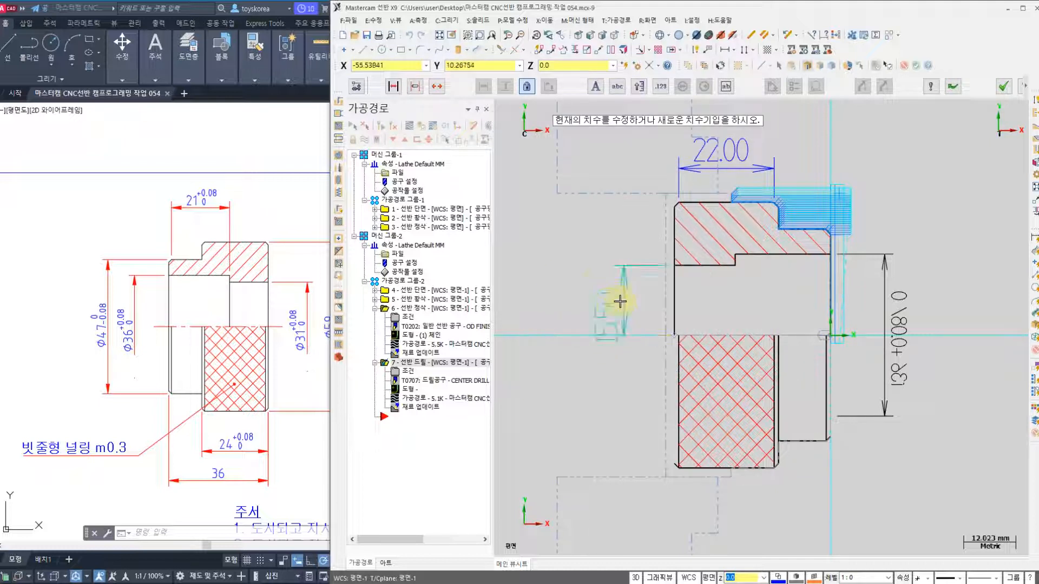
{"action": "left_click", "coordinate": [1004, 86]}
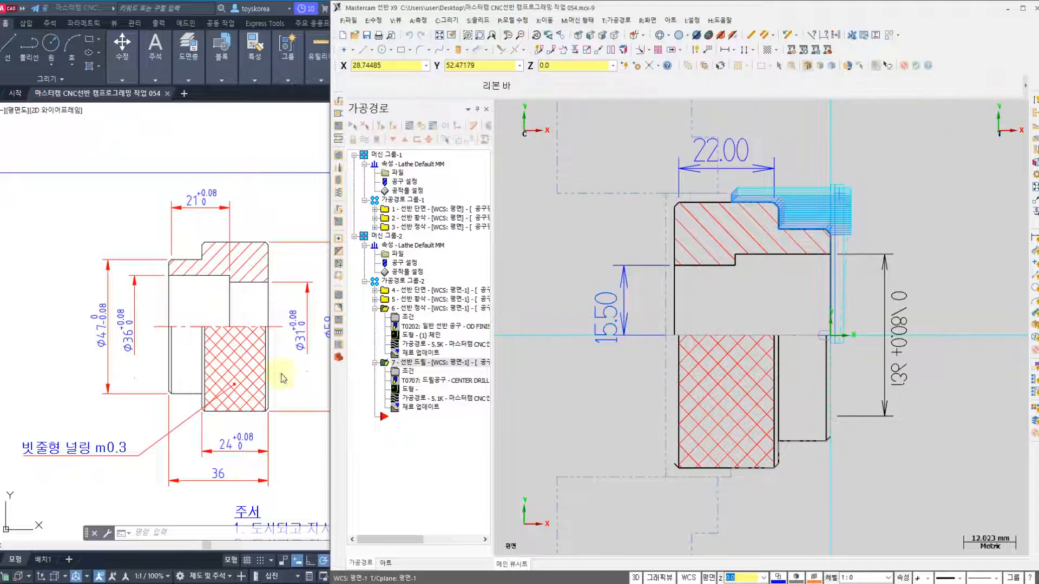
Check the tool list in the notes and start a new lathe drilling operation with the 25 mm drill, DRILL 25. DIA
{"action": "key", "text": "alt+Tab"}
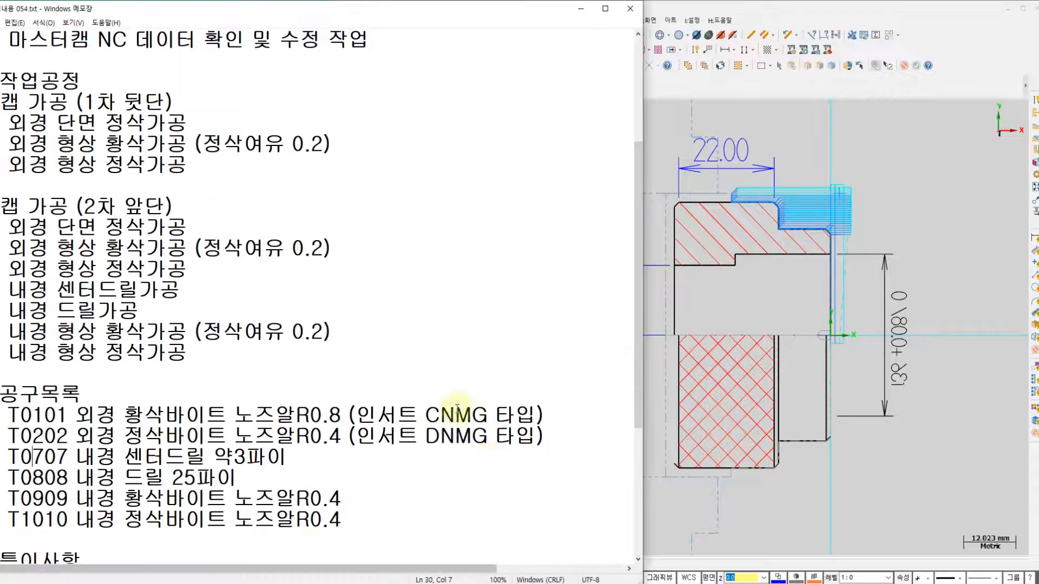
{"action": "left_click", "coordinate": [702, 307]}
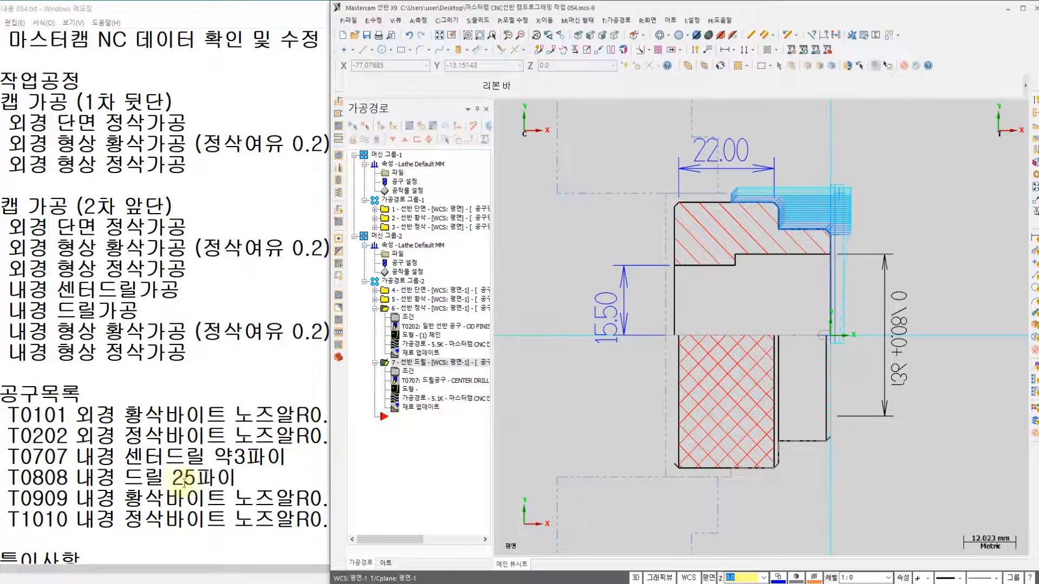
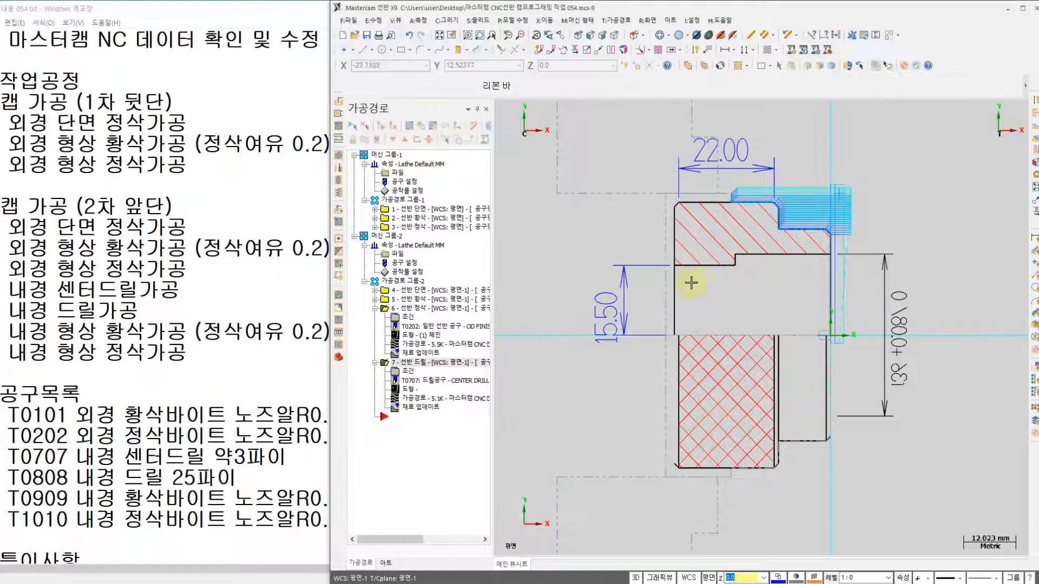
{"action": "scroll", "coordinate": [688, 331], "scroll_direction": "up", "scroll_amount": 1}
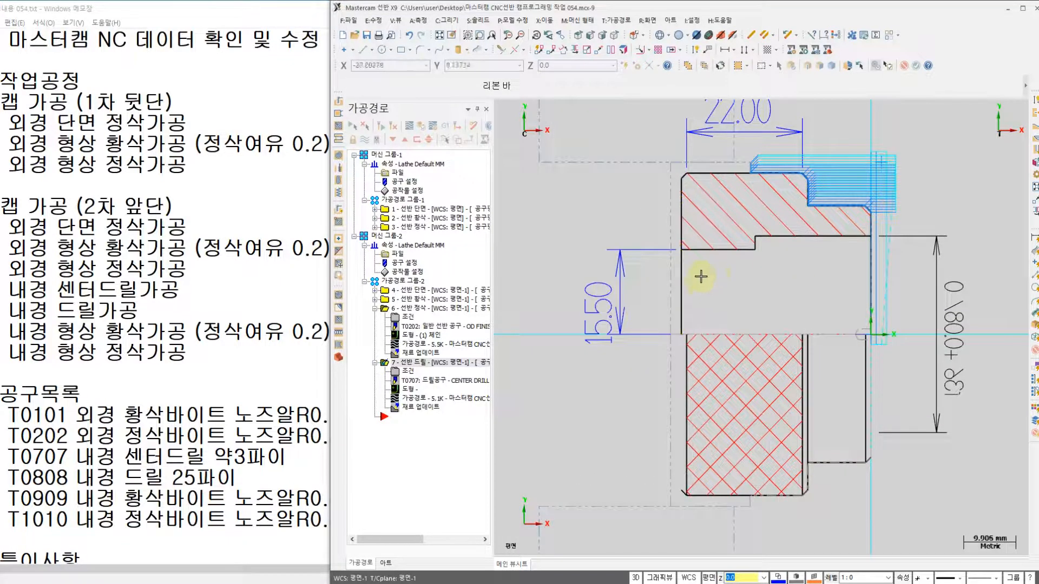
{"action": "mouse_move", "coordinate": [714, 278]}
{"action": "middle_mouse_down"}
{"action": "mouse_move", "coordinate": [664, 287]}
{"action": "mouse_move", "coordinate": [719, 274]}
{"action": "middle_mouse_up"}
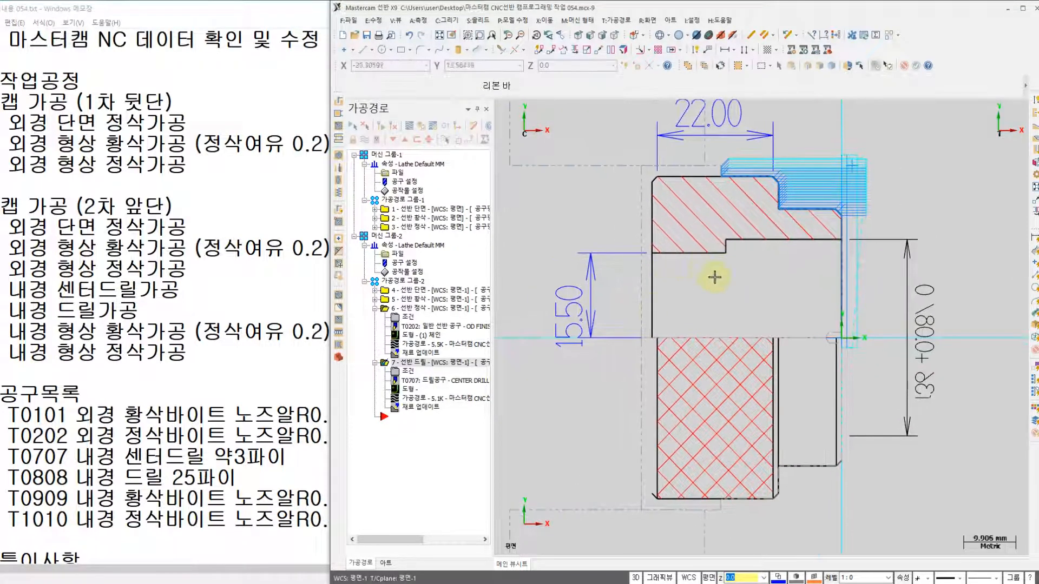
{"action": "left_click", "coordinate": [617, 20]}
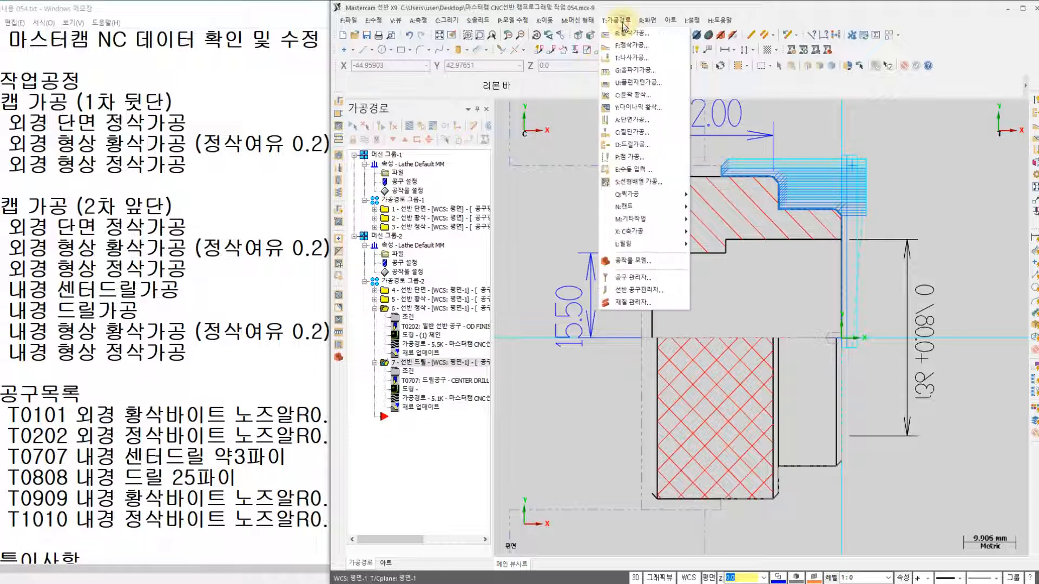
{"action": "left_click", "coordinate": [632, 144]}
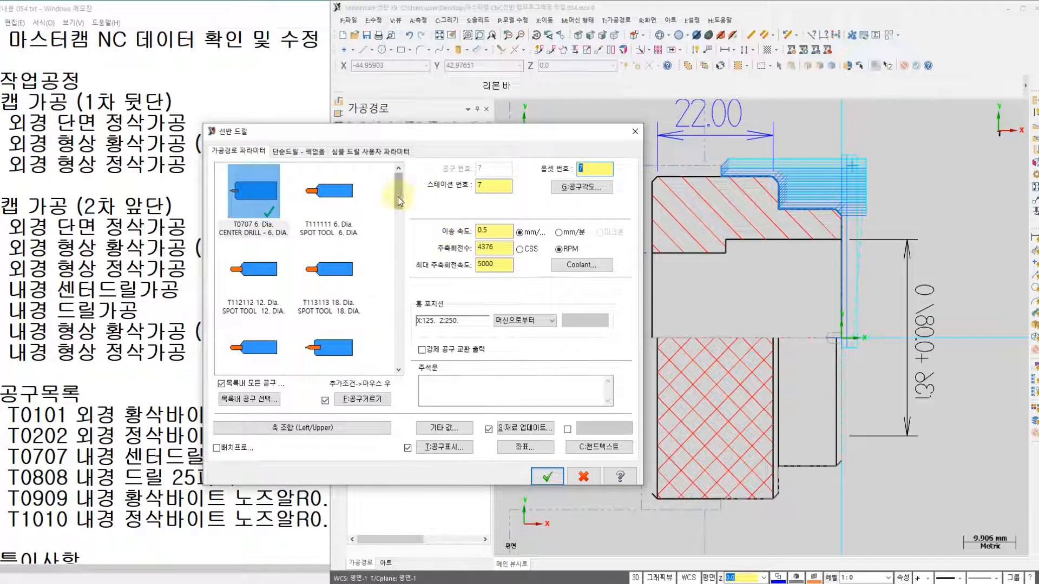
{"action": "left_click_drag", "start_coordinate": [400, 192], "coordinate": [398, 271]}
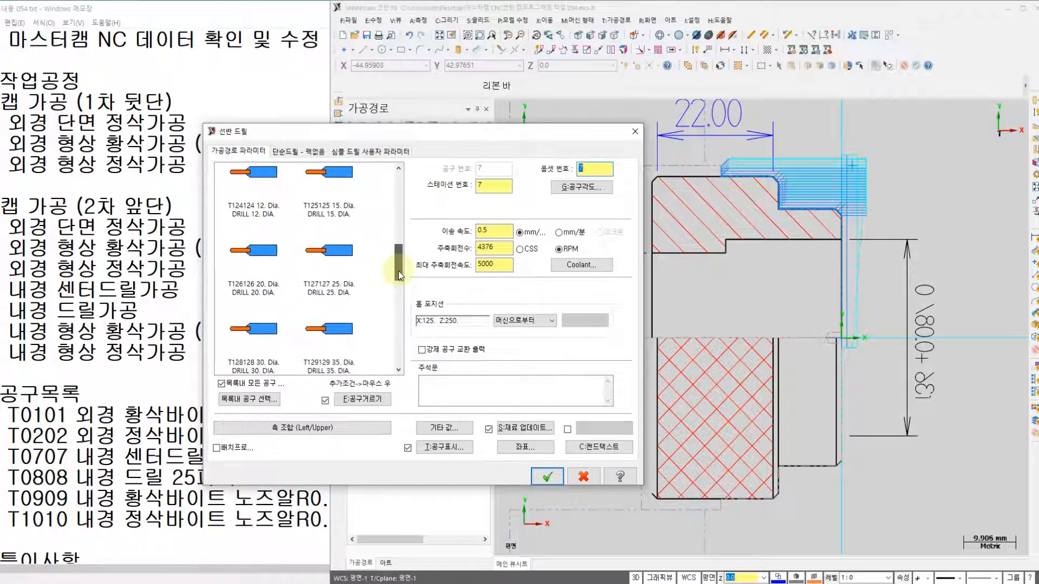
{"action": "left_click", "coordinate": [319, 254]}
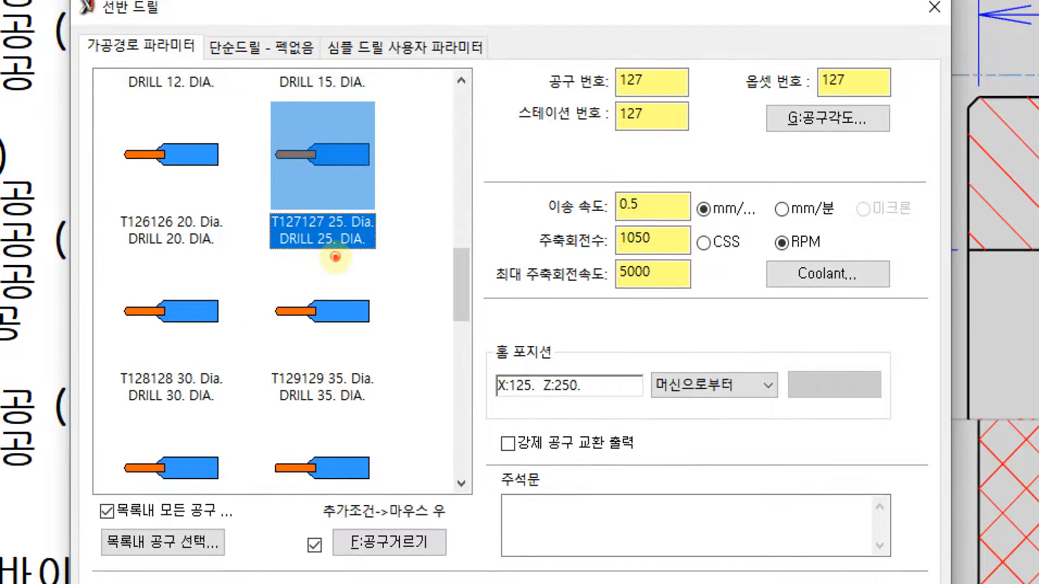
Review the 25 mm drill's tool definition and accept it as it is
{"action": "mouse_move", "coordinate": [276, 294]}
{"action": "left_mouse_down"}
{"action": "mouse_move", "coordinate": [435, 256]}
{"action": "mouse_move", "coordinate": [339, 299]}
{"action": "left_mouse_up"}
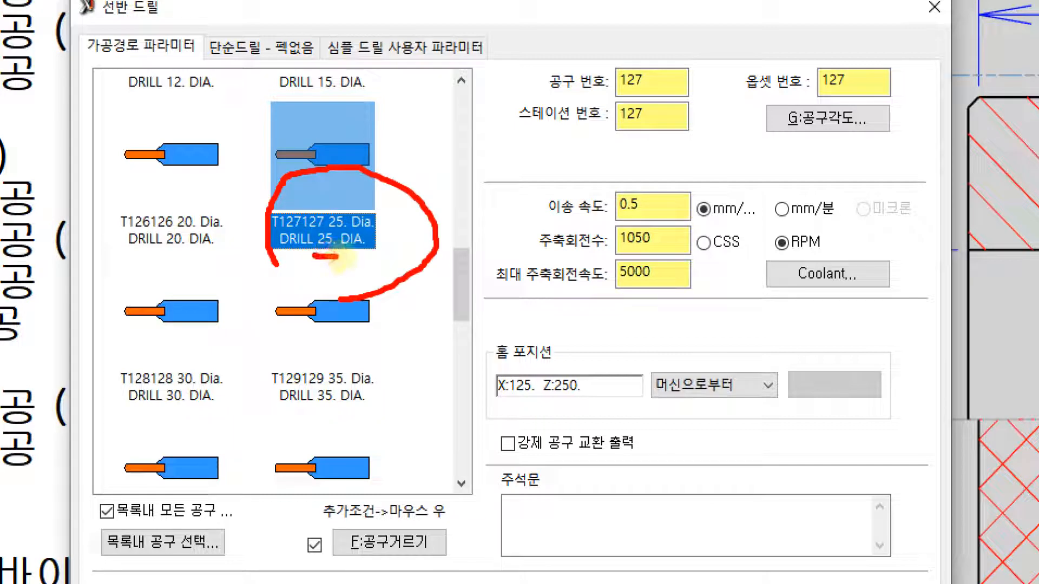
{"action": "left_click_drag", "start_coordinate": [312, 257], "coordinate": [381, 259]}
{"action": "left_click", "coordinate": [384, 251]}
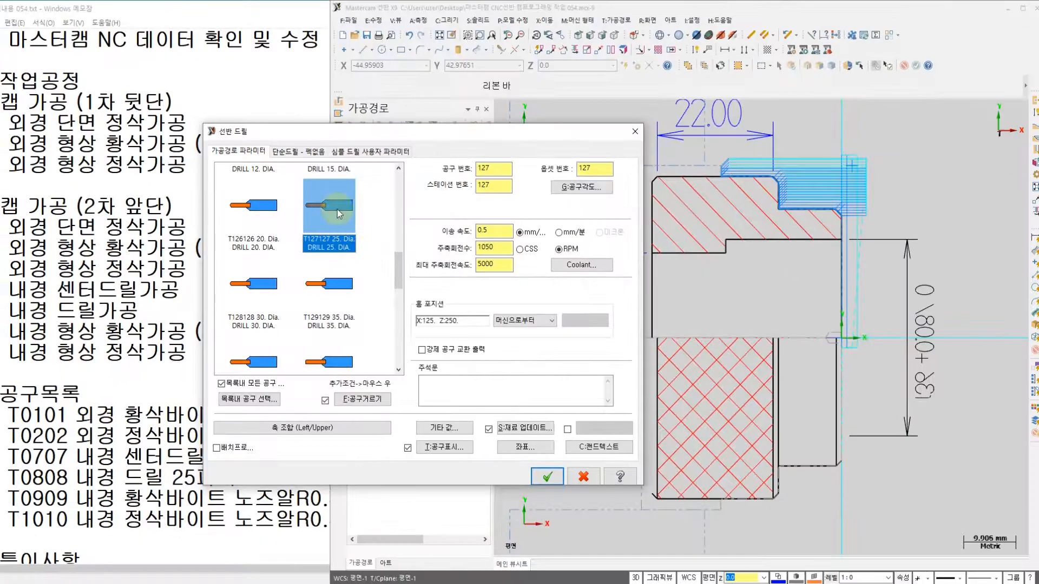
{"action": "double_click", "coordinate": [339, 214]}
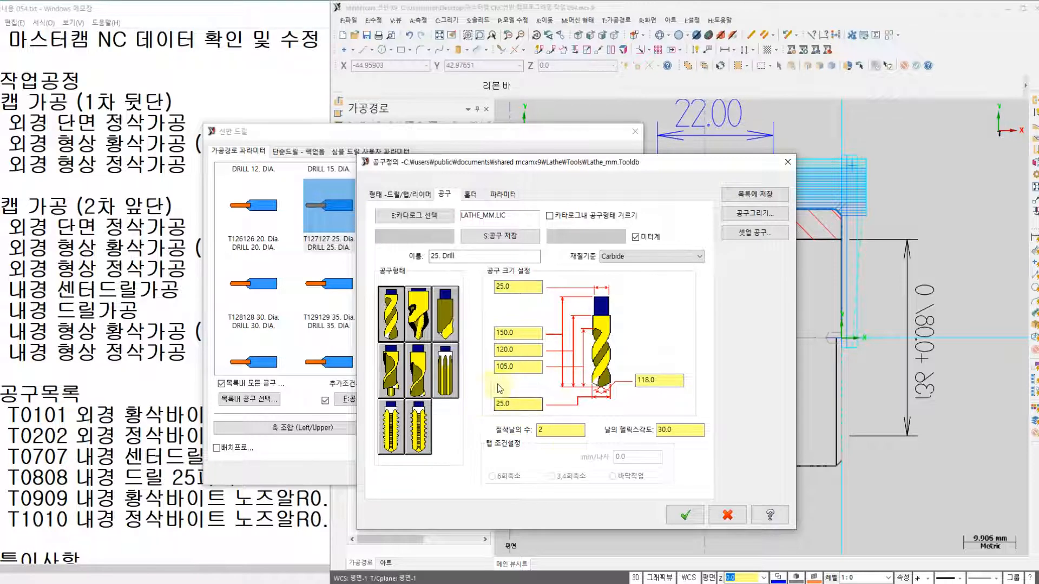
{"action": "left_click", "coordinate": [685, 514]}
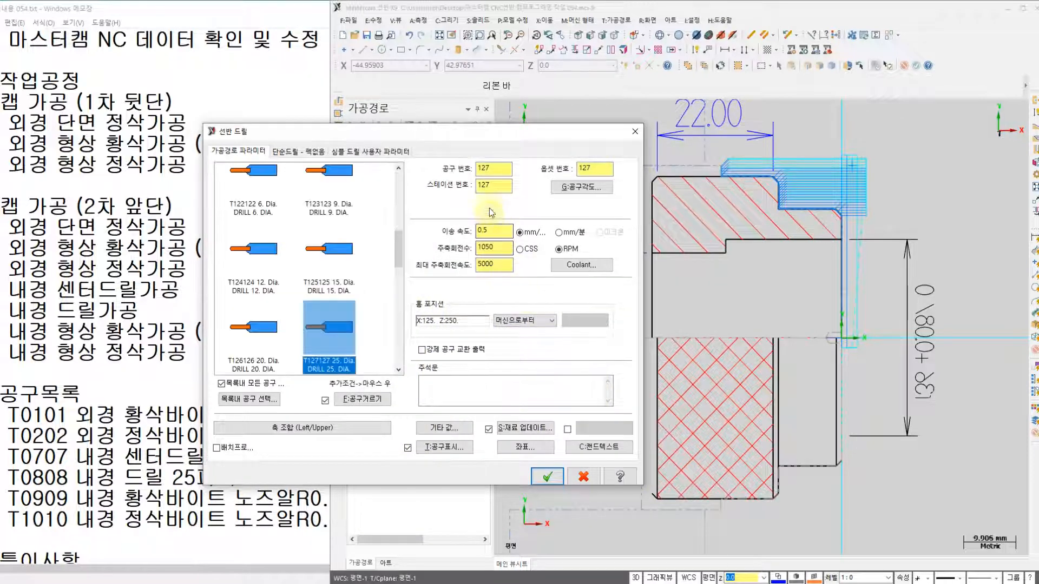
Set the 25 mm drill's tool number, offset number and station number to 8
{"action": "left_click", "coordinate": [489, 169]}
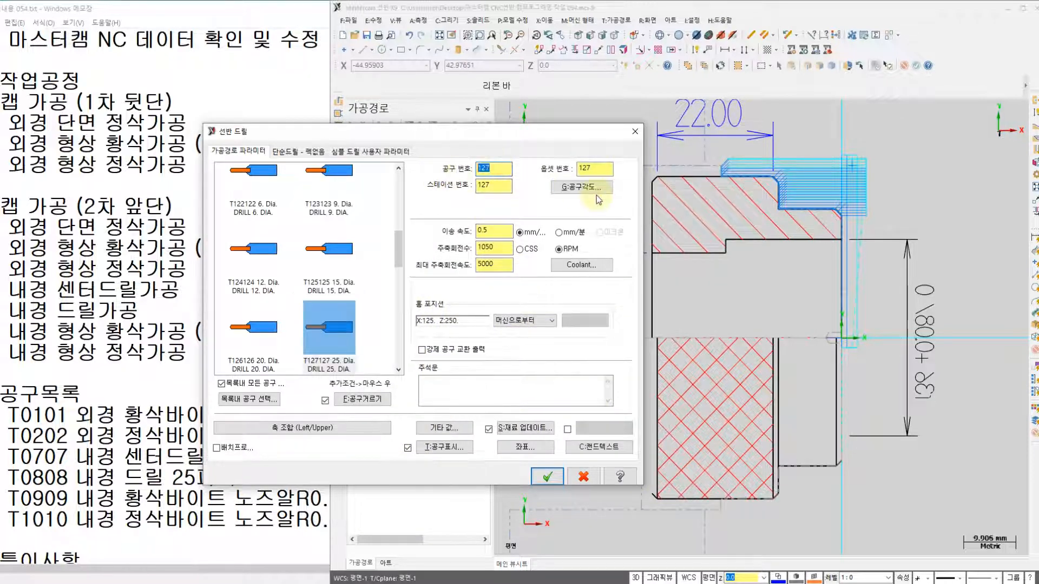
{"action": "type", "text": "8"}
{"action": "left_click", "coordinate": [601, 170]}
{"action": "type", "text": "8"}
{"action": "left_click", "coordinate": [507, 182]}
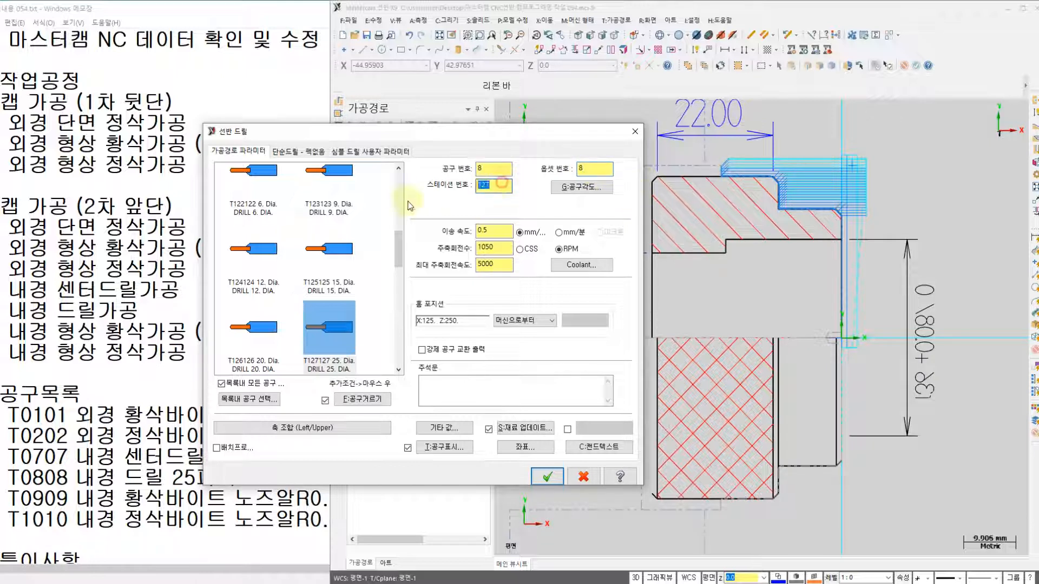
{"action": "type", "text": "8"}
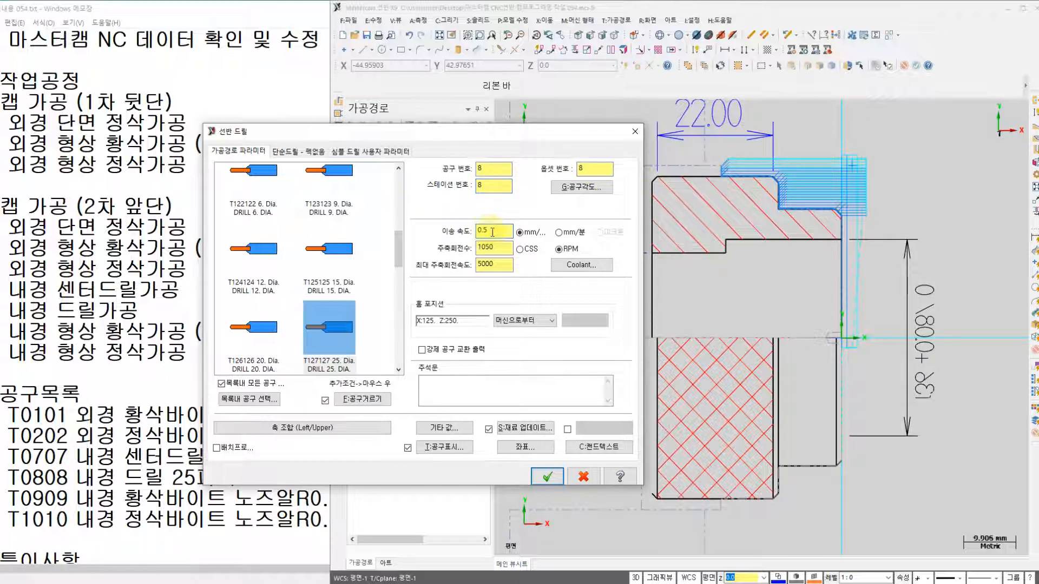
Set the 25 mm drill's feed rate to 0.05 and its spindle speed to 500 RPM
{"action": "left_click", "coordinate": [493, 232]}
{"action": "type", "text": "0.05"}
{"action": "left_click", "coordinate": [500, 248]}
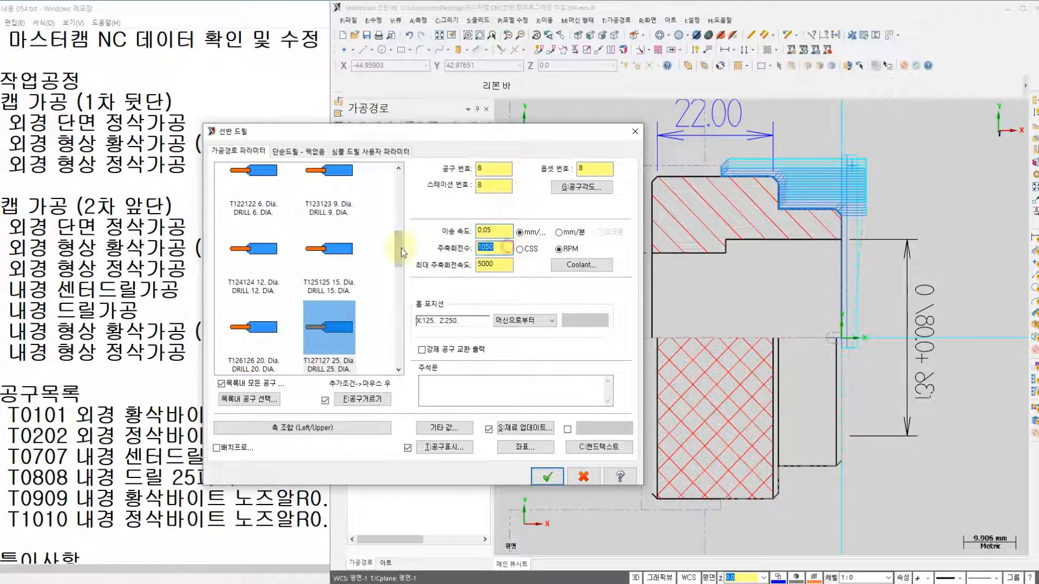
{"action": "type", "text": "500"}
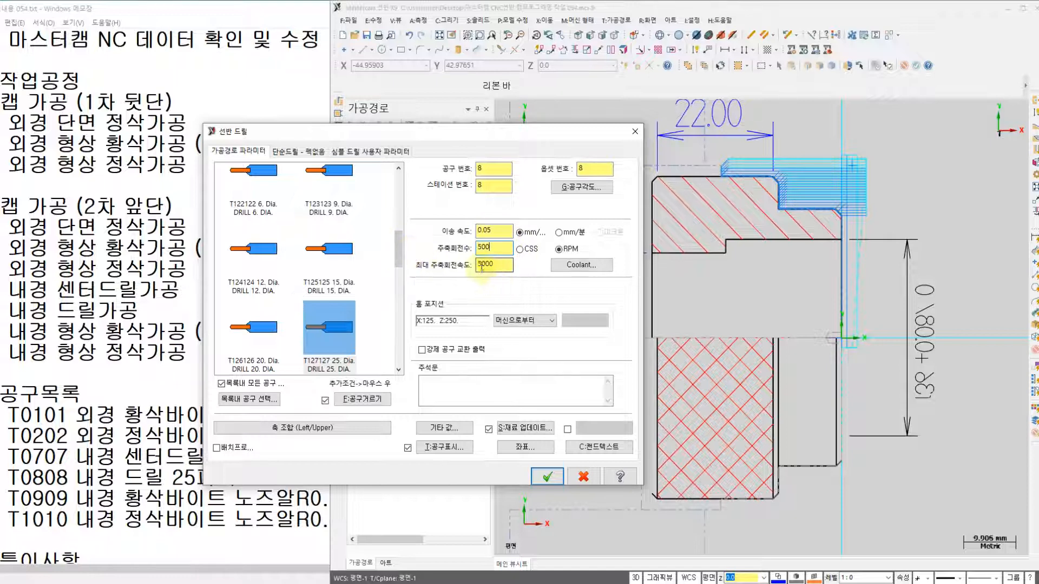
Turn Flood coolant on for the 25 mm drilling operation
{"action": "left_click", "coordinate": [581, 265]}
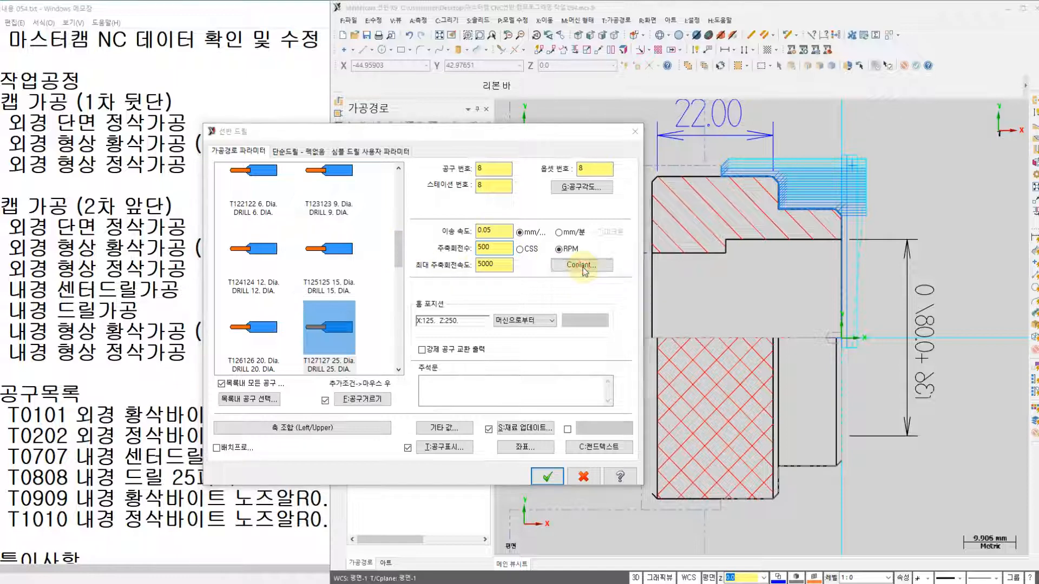
{"action": "left_click", "coordinate": [608, 234]}
{"action": "left_click", "coordinate": [602, 251]}
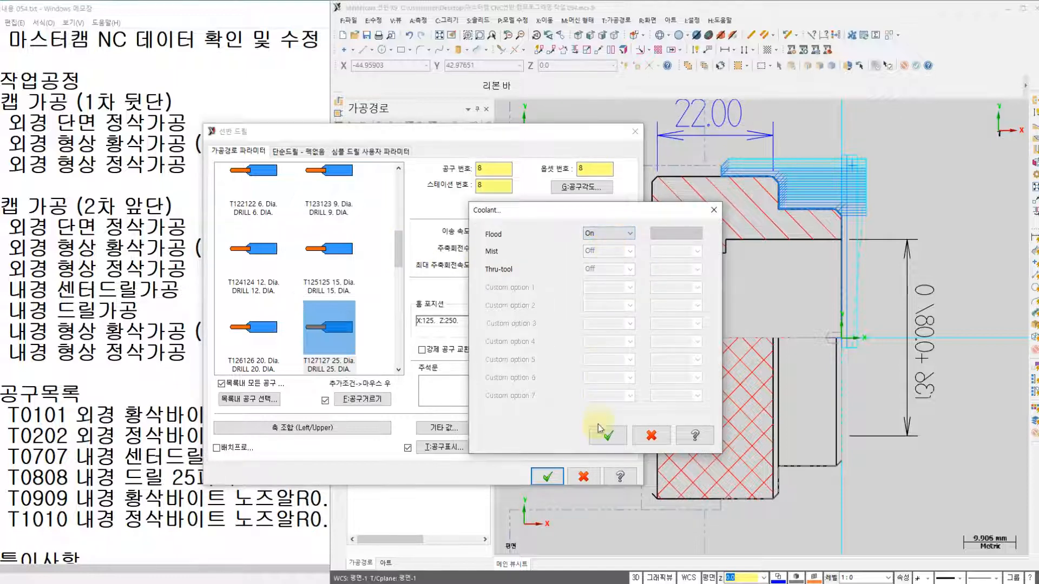
{"action": "left_click", "coordinate": [595, 431]}
Set the drilling depth to -36.0 by picking the point where the cap's rear face meets the centreline
{"action": "left_click", "coordinate": [299, 152]}
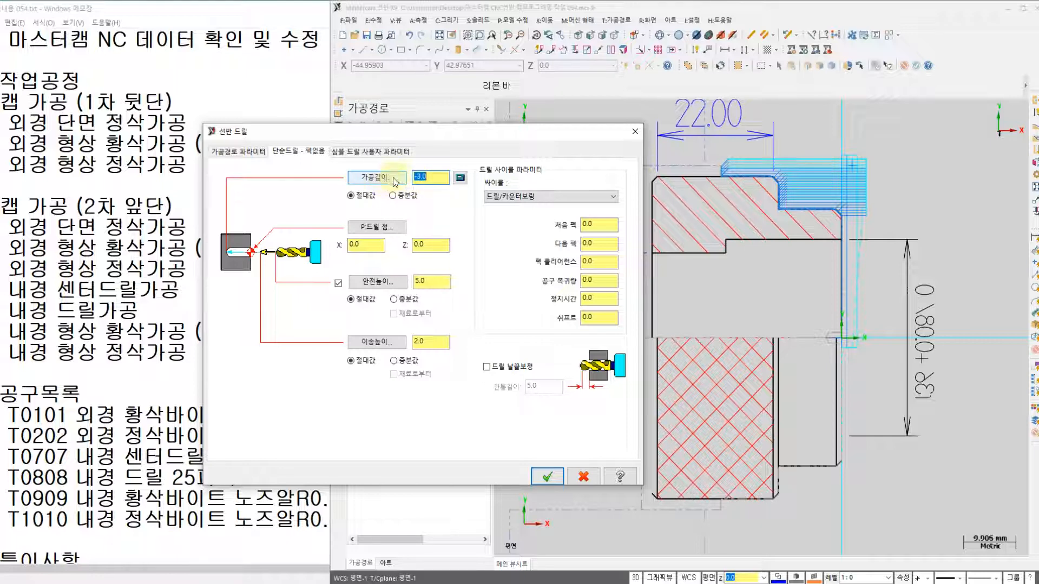
{"action": "left_click", "coordinate": [375, 179]}
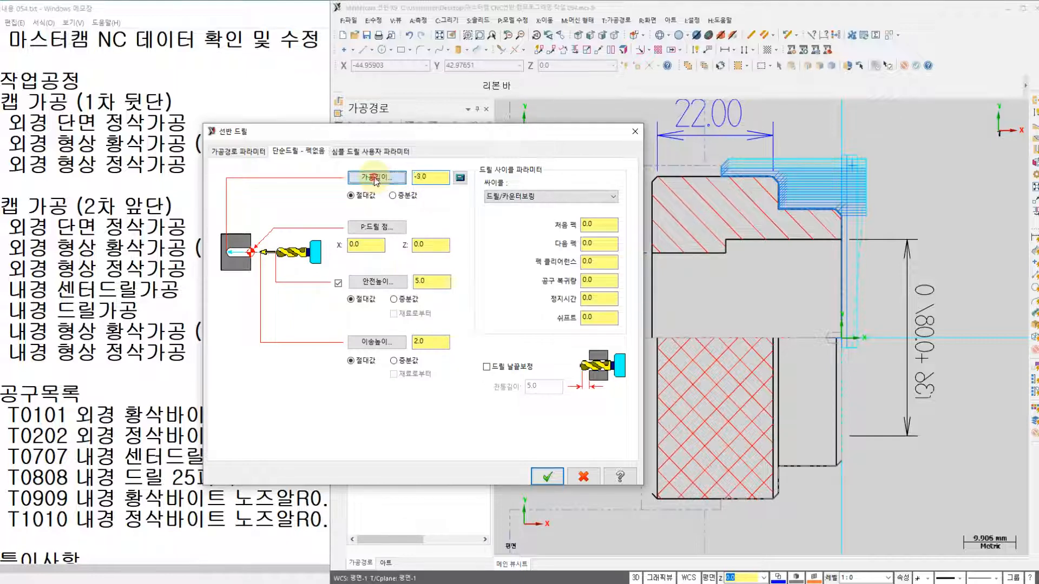
{"action": "left_click", "coordinate": [653, 336]}
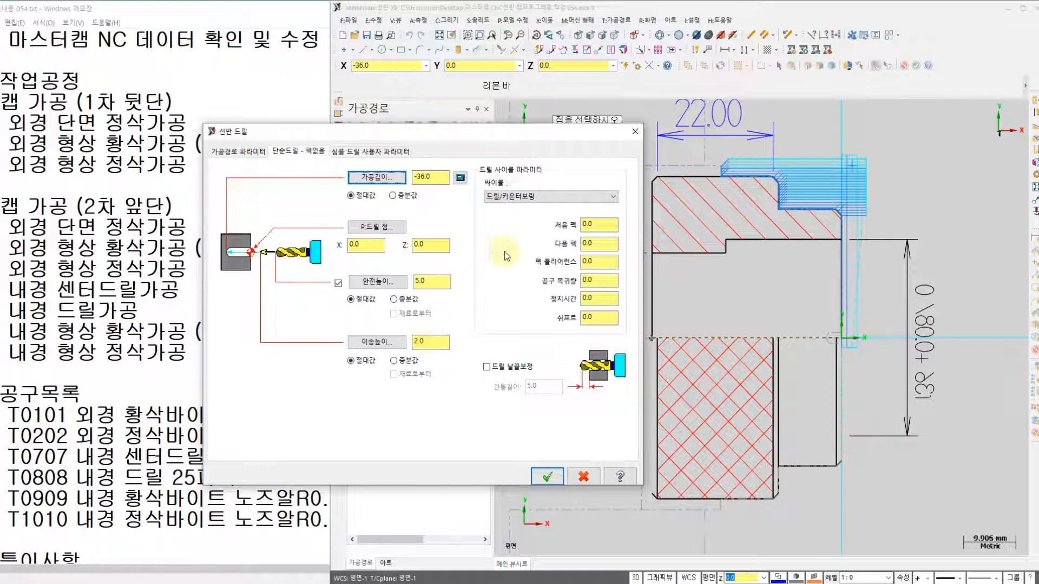
Choose the chip break drilling cycle and set the first peck to 3.0 and the peck clearance to 1.0
{"action": "left_click", "coordinate": [527, 196]}
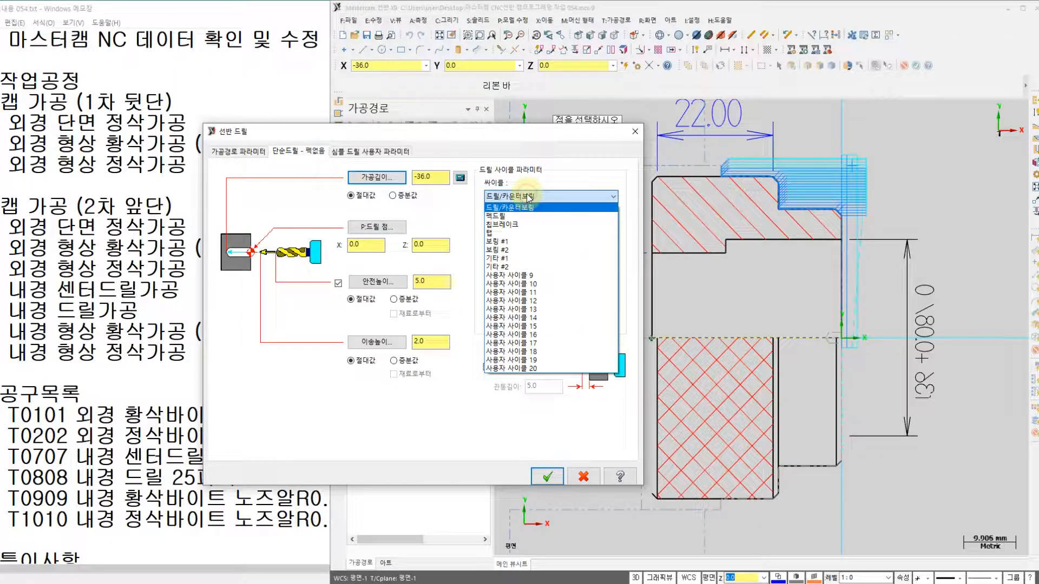
{"action": "left_click", "coordinate": [516, 224]}
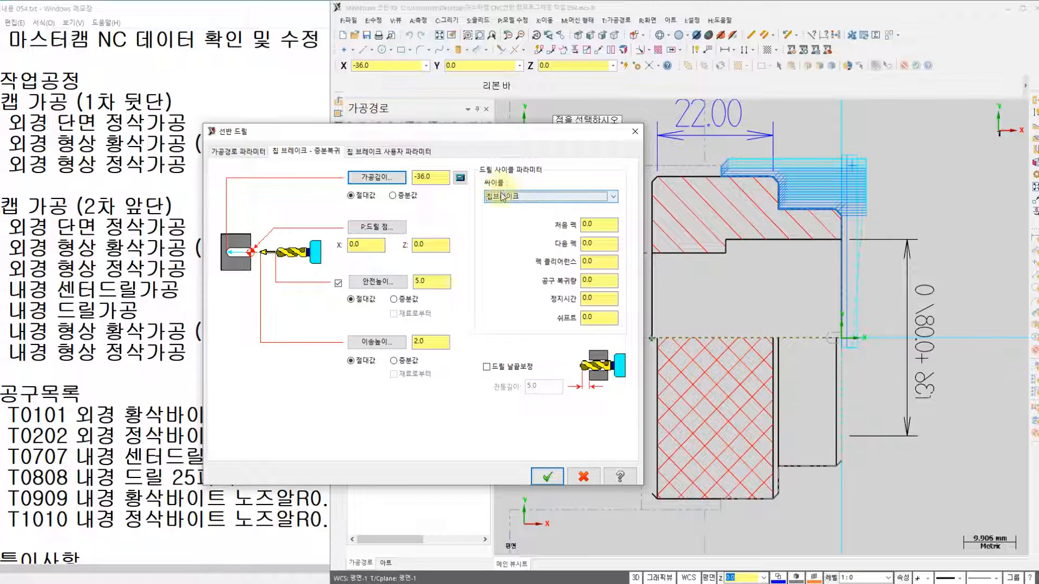
{"action": "left_click", "coordinate": [592, 224]}
{"action": "key", "text": "Tab"}
{"action": "key", "text": "Tab"}
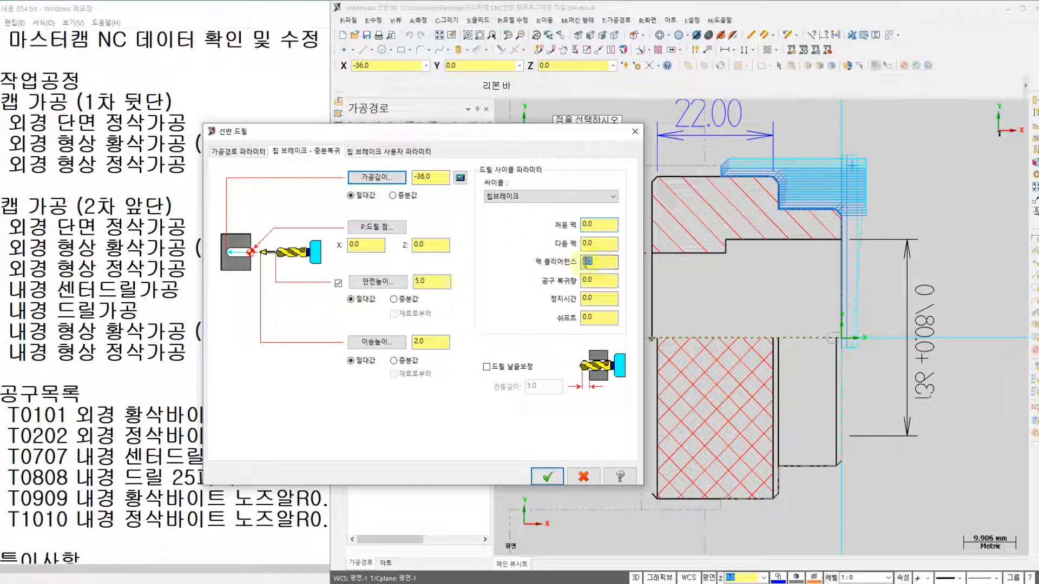
{"action": "left_click", "coordinate": [595, 228]}
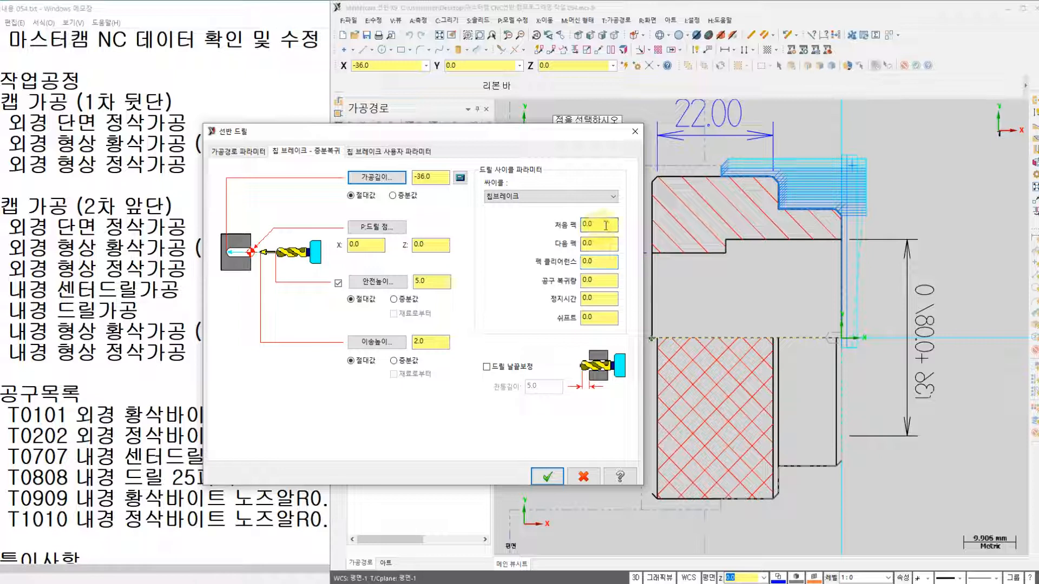
{"action": "left_click_drag", "start_coordinate": [607, 225], "coordinate": [575, 225]}
{"action": "type", "text": "3"}
{"action": "key", "text": "Tab"}
{"action": "key", "text": "Tab"}
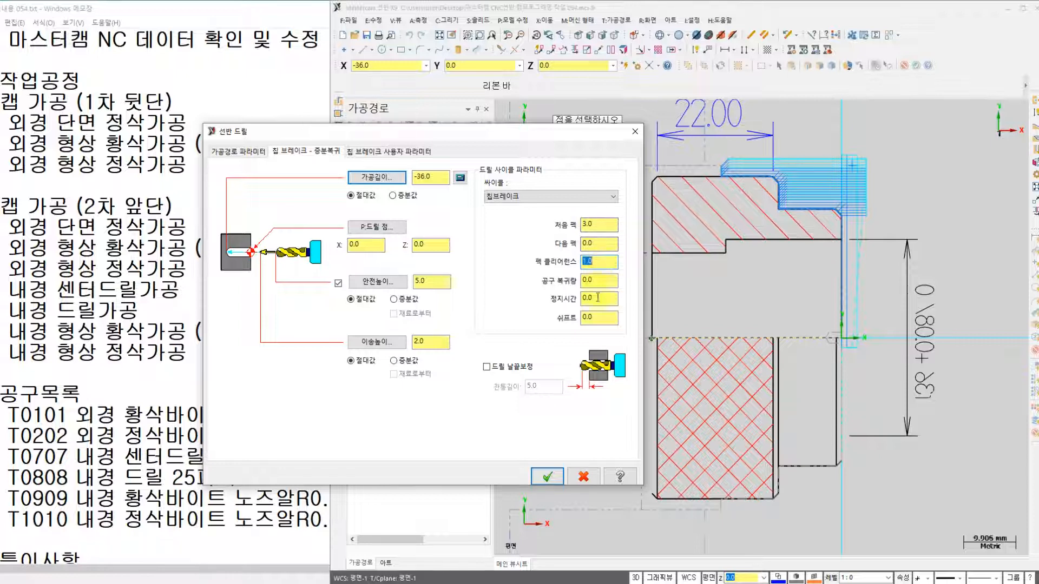
Enable drill tip compensation for the 25 mm drilling operation
{"action": "left_click", "coordinate": [486, 367]}
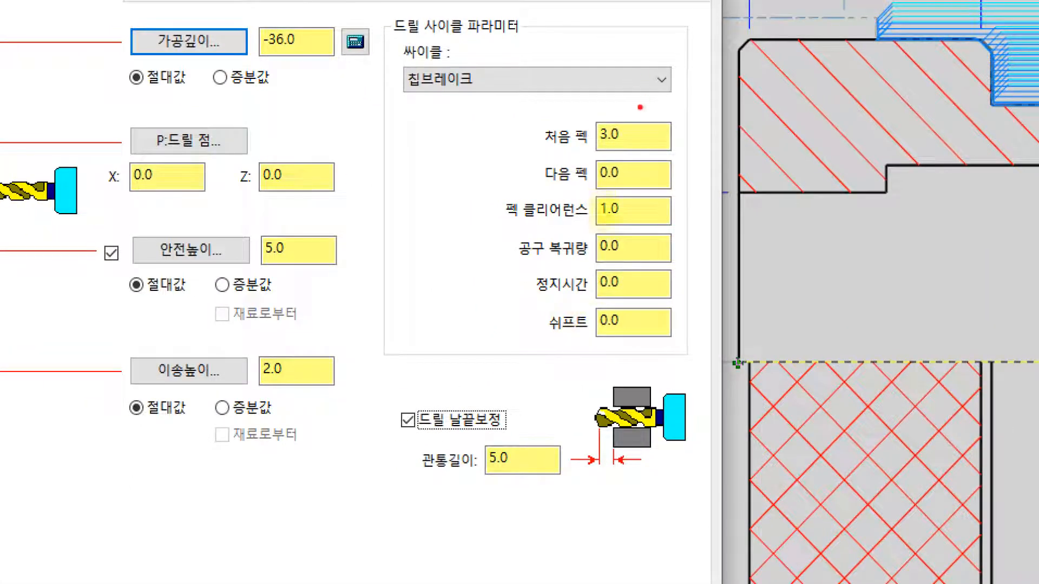
{"action": "left_click_drag", "start_coordinate": [638, 121], "coordinate": [676, 105]}
{"action": "left_click_drag", "start_coordinate": [629, 203], "coordinate": [691, 186]}
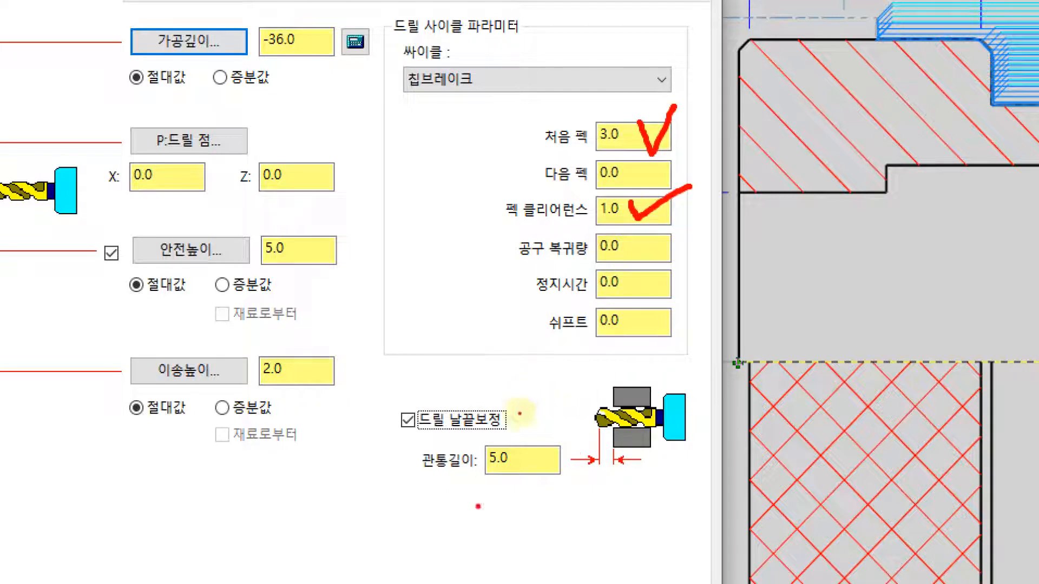
{"action": "mouse_move", "coordinate": [476, 514]}
{"action": "left_mouse_down"}
{"action": "mouse_move", "coordinate": [397, 360]}
{"action": "mouse_move", "coordinate": [731, 387]}
{"action": "mouse_move", "coordinate": [557, 516]}
{"action": "mouse_move", "coordinate": [419, 525]}
{"action": "left_mouse_up"}
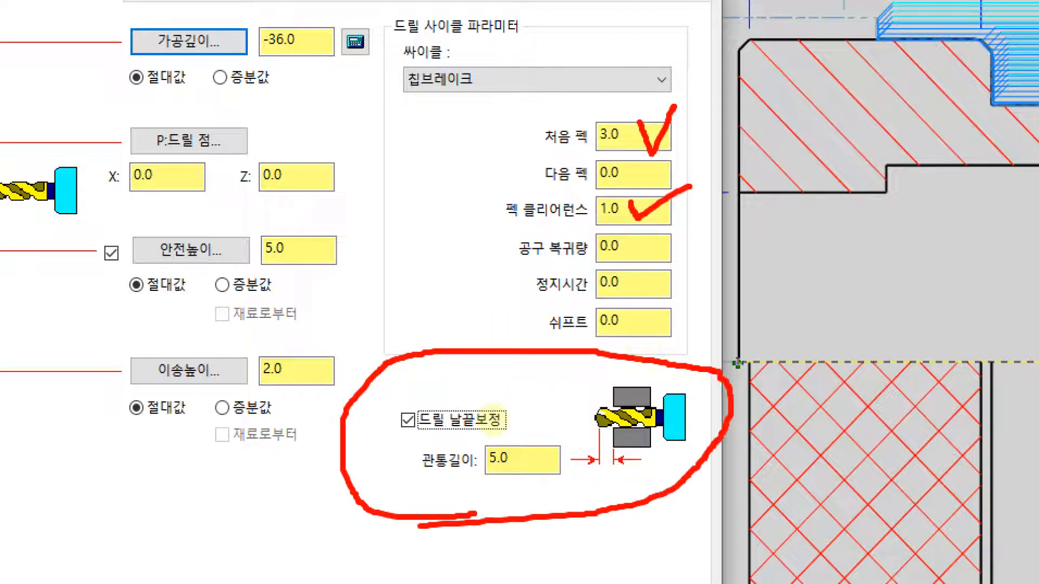
{"action": "mouse_move", "coordinate": [251, 49]}
{"action": "left_mouse_down"}
{"action": "mouse_move", "coordinate": [296, 80]}
{"action": "mouse_move", "coordinate": [311, 16]}
{"action": "mouse_move", "coordinate": [295, 76]}
{"action": "left_mouse_up"}
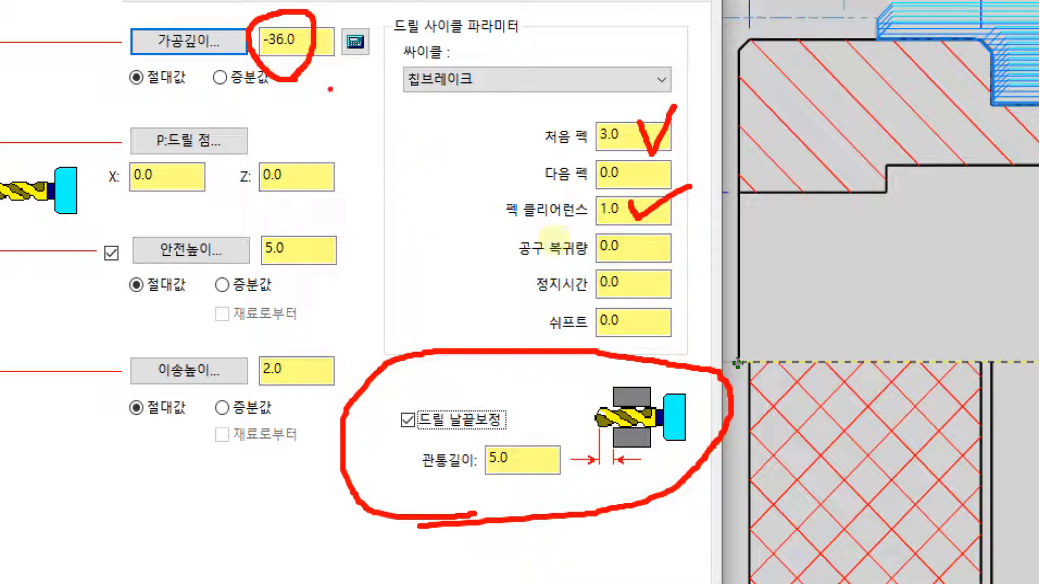
{"action": "mouse_move", "coordinate": [416, 128]}
{"action": "left_mouse_down"}
{"action": "mouse_move", "coordinate": [364, 199]}
{"action": "mouse_move", "coordinate": [408, 255]}
{"action": "mouse_move", "coordinate": [546, 254]}
{"action": "left_mouse_up"}
{"action": "left_click_drag", "start_coordinate": [416, 130], "coordinate": [557, 139]}
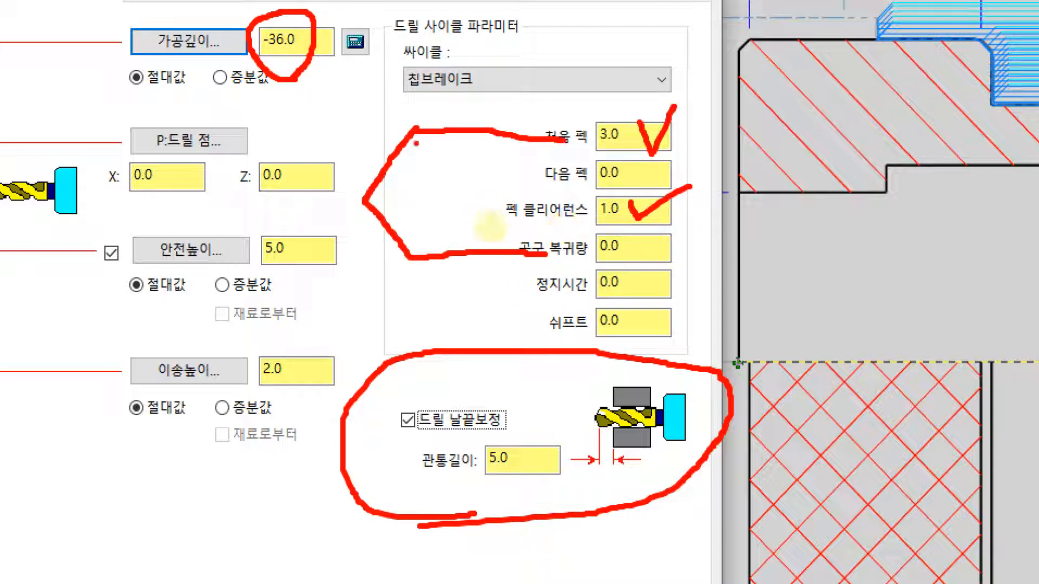
{"action": "left_click_drag", "start_coordinate": [416, 135], "coordinate": [475, 213]}
{"action": "left_click_drag", "start_coordinate": [468, 138], "coordinate": [496, 204]}
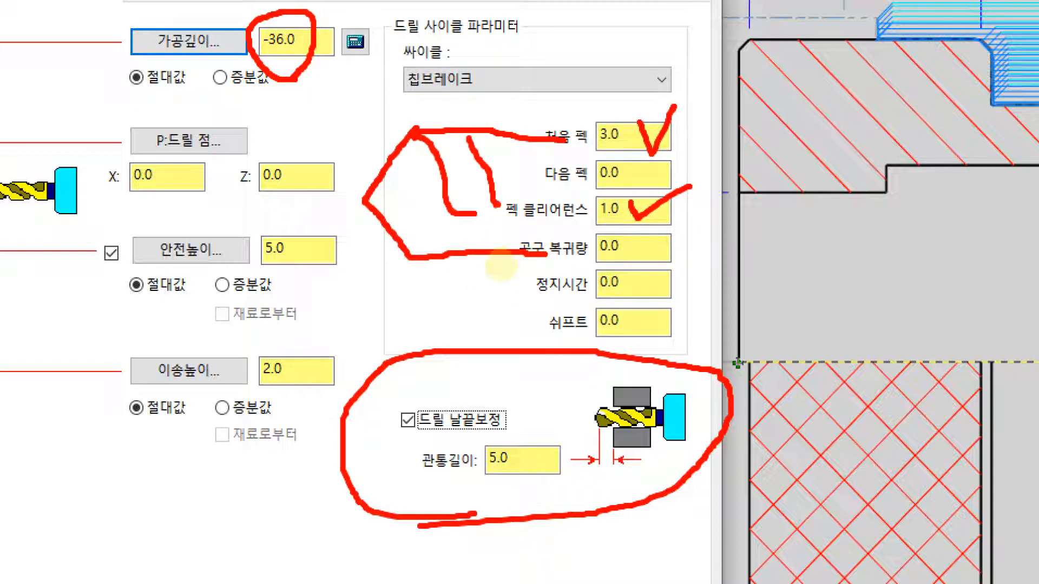
{"action": "mouse_move", "coordinate": [387, 174]}
{"action": "left_mouse_down"}
{"action": "mouse_move", "coordinate": [403, 213]}
{"action": "mouse_move", "coordinate": [357, 284]}
{"action": "mouse_move", "coordinate": [387, 278]}
{"action": "mouse_move", "coordinate": [339, 376]}
{"action": "left_mouse_up"}
{"action": "left_click", "coordinate": [359, 308]}
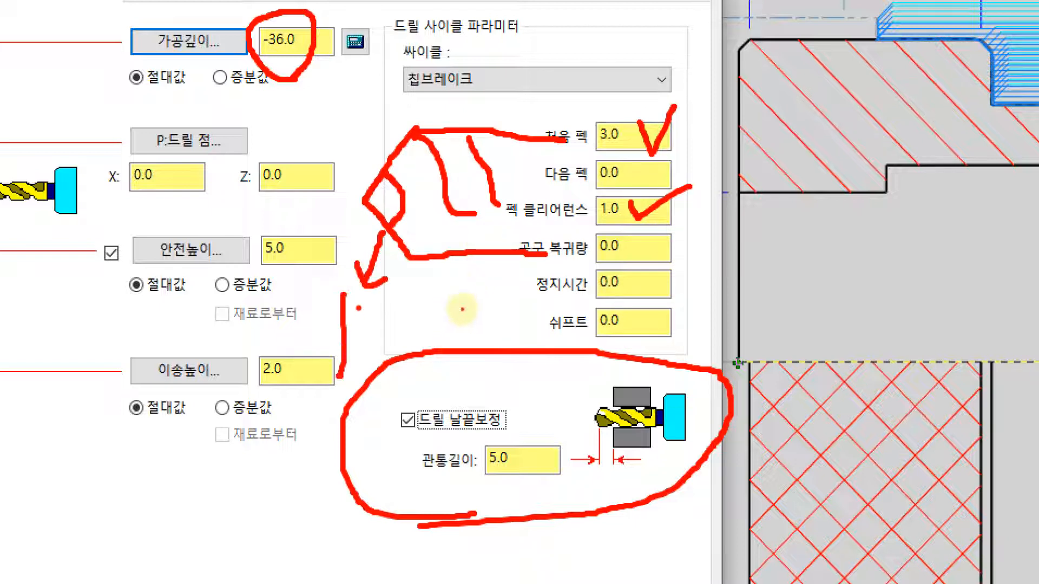
{"action": "left_click_drag", "start_coordinate": [358, 304], "coordinate": [367, 360]}
{"action": "mouse_move", "coordinate": [405, 292]}
{"action": "left_mouse_down"}
{"action": "mouse_move", "coordinate": [379, 336]}
{"action": "mouse_move", "coordinate": [398, 306]}
{"action": "left_mouse_up"}
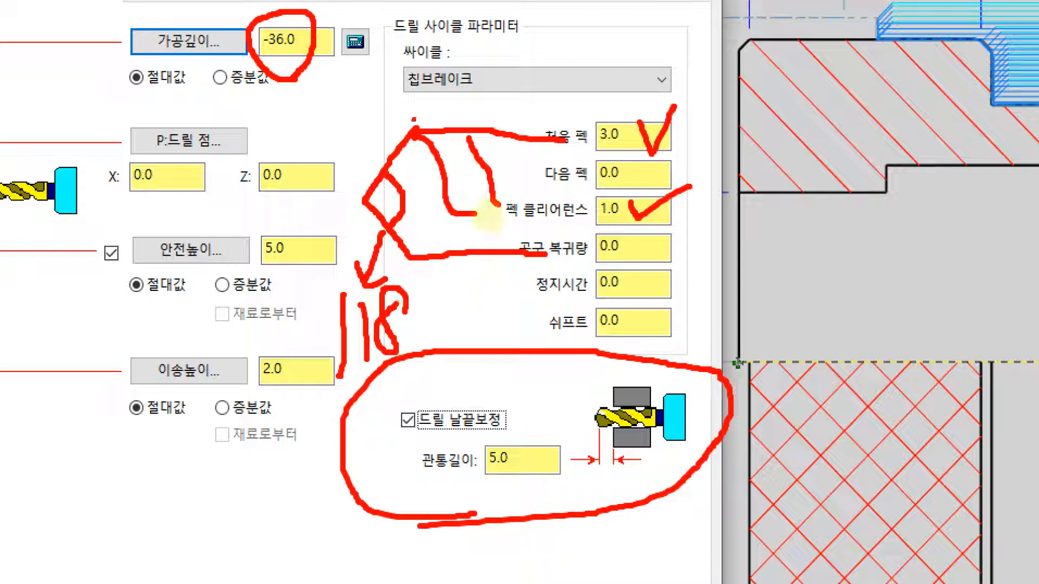
{"action": "left_click_drag", "start_coordinate": [415, 123], "coordinate": [415, 54]}
{"action": "left_click_drag", "start_coordinate": [361, 180], "coordinate": [375, 69]}
{"action": "mouse_move", "coordinate": [374, 90]}
{"action": "left_mouse_down"}
{"action": "mouse_move", "coordinate": [413, 90]}
{"action": "mouse_move", "coordinate": [405, 100]}
{"action": "left_mouse_up"}
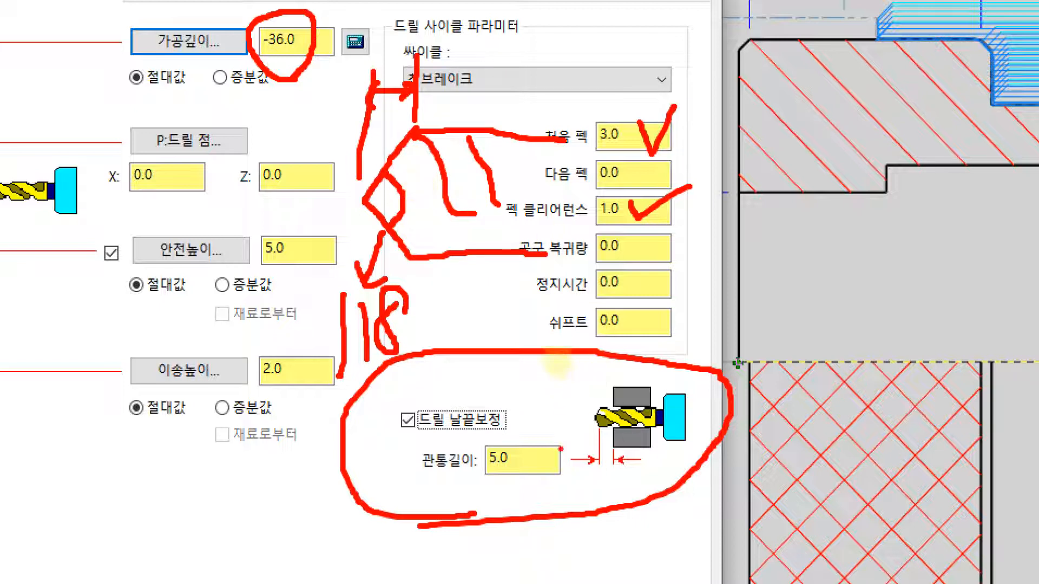
{"action": "left_click_drag", "start_coordinate": [575, 357], "coordinate": [499, 458]}
{"action": "left_click_drag", "start_coordinate": [496, 374], "coordinate": [578, 453]}
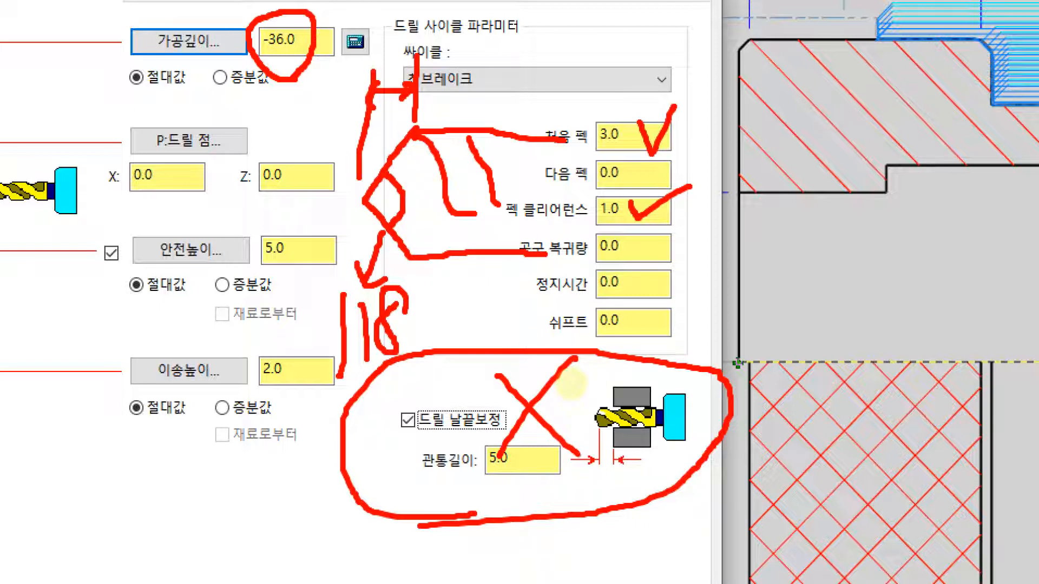
{"action": "key", "text": "ctrl+z"}
{"action": "key", "text": "ctrl+z"}
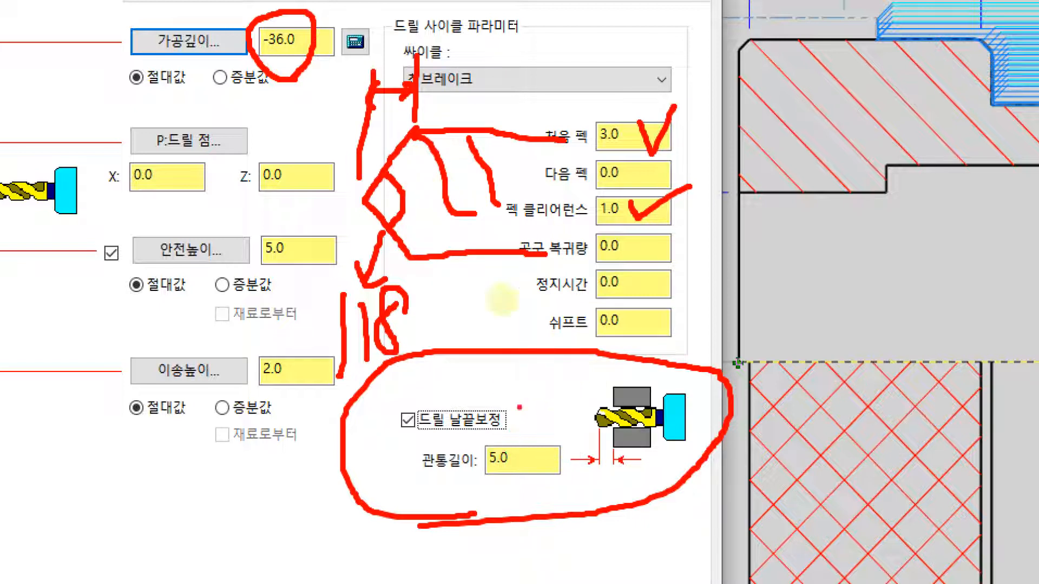
{"action": "mouse_move", "coordinate": [259, 104]}
{"action": "left_mouse_down"}
{"action": "mouse_move", "coordinate": [279, 102]}
{"action": "mouse_move", "coordinate": [268, 115]}
{"action": "mouse_move", "coordinate": [289, 116]}
{"action": "mouse_move", "coordinate": [327, 97]}
{"action": "left_mouse_up"}
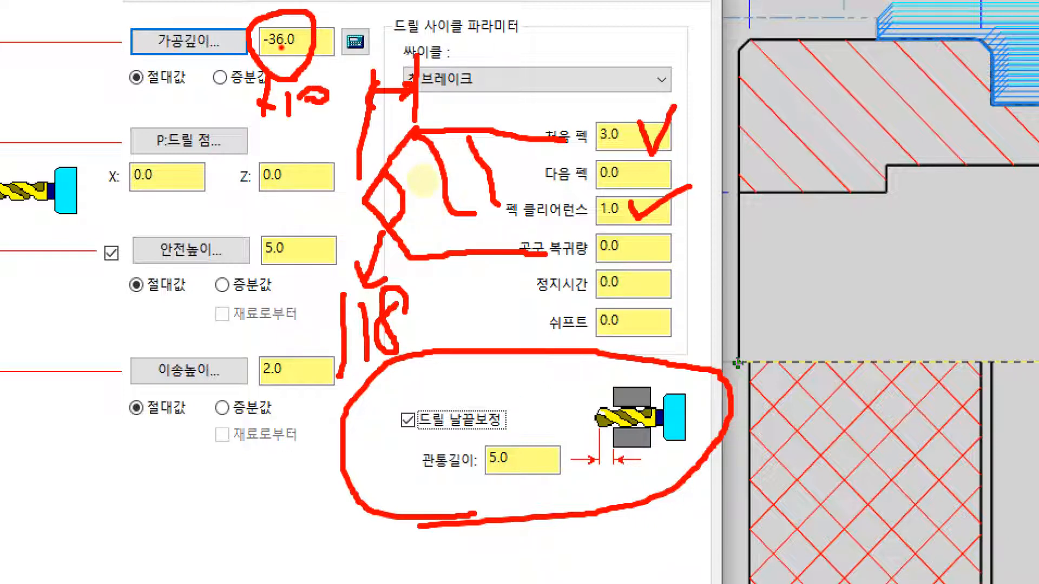
{"action": "left_click_drag", "start_coordinate": [275, 45], "coordinate": [211, 105]}
{"action": "left_click_drag", "start_coordinate": [73, 106], "coordinate": [127, 109]}
{"action": "mouse_move", "coordinate": [138, 53]}
{"action": "left_mouse_down"}
{"action": "mouse_move", "coordinate": [181, 116]}
{"action": "mouse_move", "coordinate": [139, 165]}
{"action": "left_mouse_up"}
{"action": "mouse_move", "coordinate": [215, 46]}
{"action": "left_mouse_down"}
{"action": "mouse_move", "coordinate": [215, 142]}
{"action": "mouse_move", "coordinate": [196, 128]}
{"action": "left_mouse_up"}
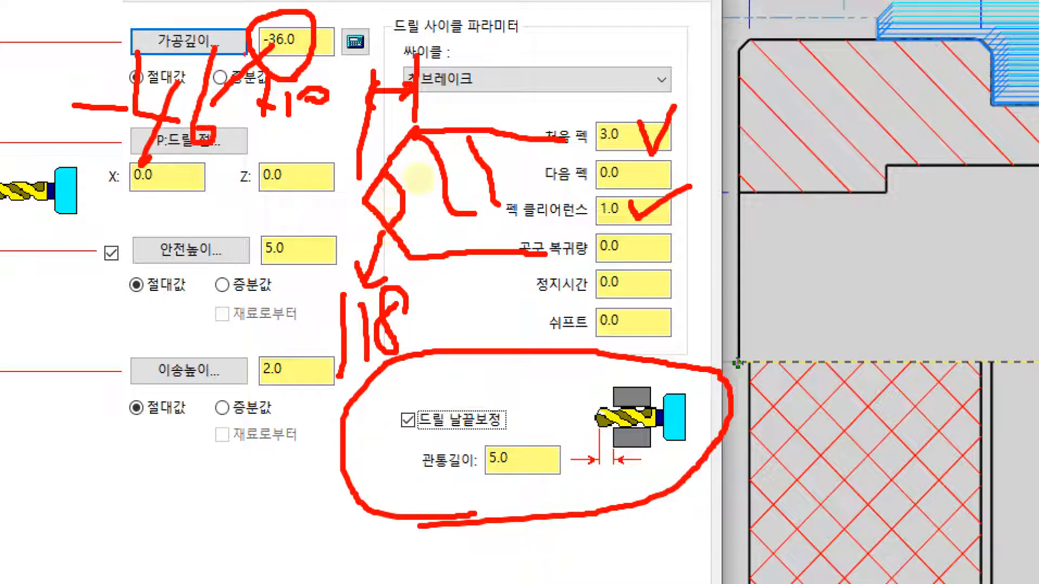
{"action": "key", "text": "ctrl+z"}
{"action": "key", "text": "ctrl+z"}
{"action": "key", "text": "ctrl+z"}
{"action": "key", "text": "ctrl+z"}
{"action": "key", "text": "ctrl+z"}
{"action": "key", "text": "ctrl+z"}
{"action": "key", "text": "ctrl+z"}
{"action": "key", "text": "ctrl+z"}
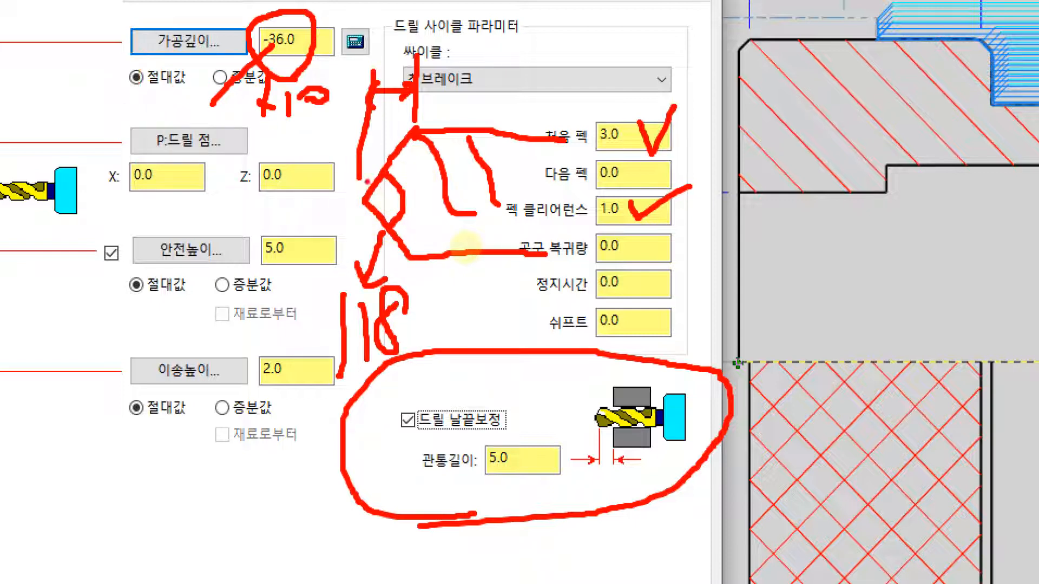
{"action": "key", "text": "ctrl+z"}
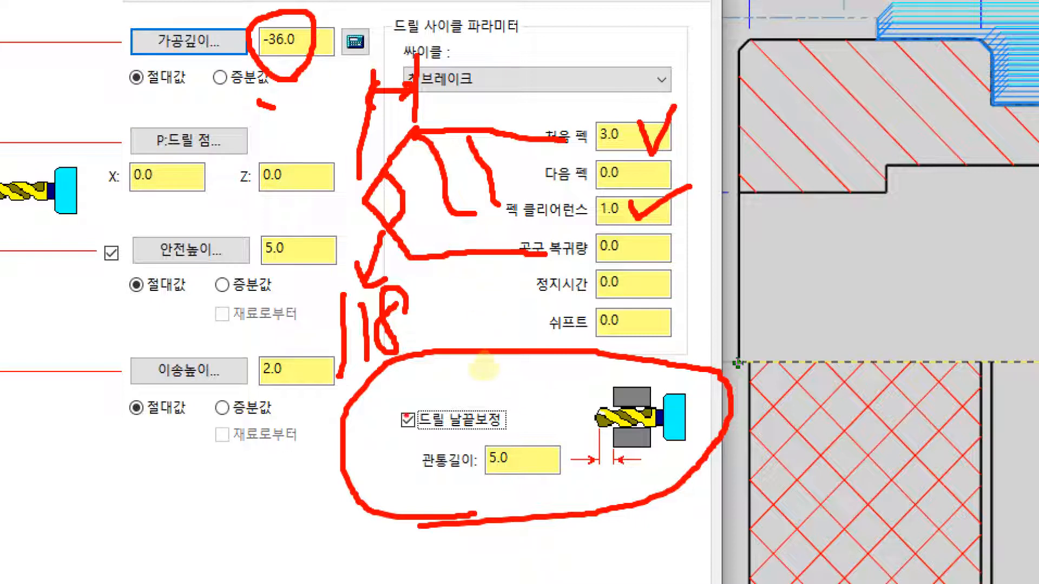
{"action": "mouse_move", "coordinate": [418, 448]}
{"action": "left_mouse_down"}
{"action": "mouse_move", "coordinate": [372, 430]}
{"action": "mouse_move", "coordinate": [442, 428]}
{"action": "left_mouse_up"}
{"action": "mouse_move", "coordinate": [520, 434]}
{"action": "left_mouse_down"}
{"action": "mouse_move", "coordinate": [504, 483]}
{"action": "mouse_move", "coordinate": [528, 473]}
{"action": "mouse_move", "coordinate": [544, 445]}
{"action": "left_mouse_up"}
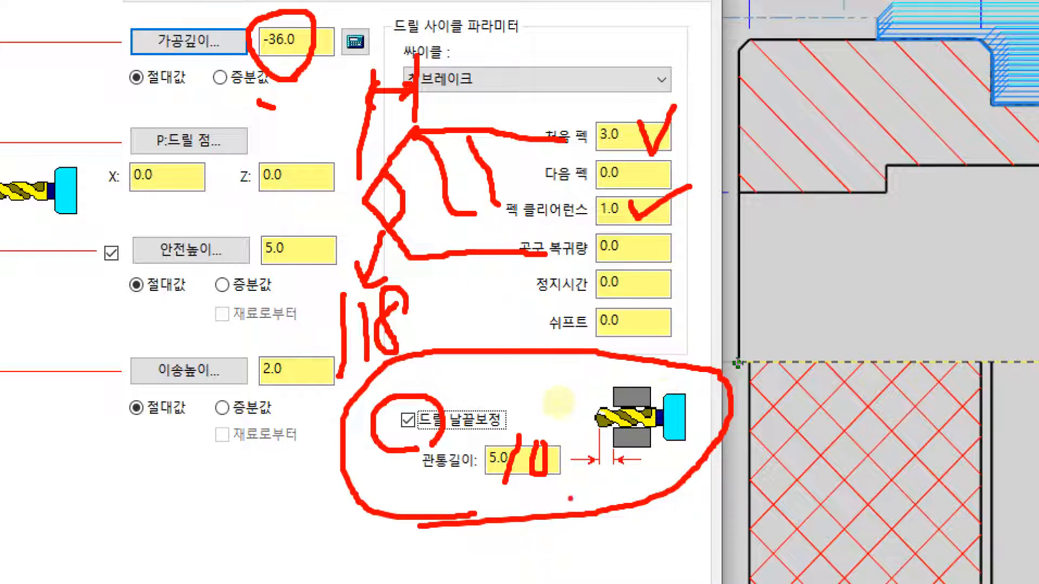
{"action": "mouse_move", "coordinate": [607, 460]}
{"action": "left_mouse_down"}
{"action": "mouse_move", "coordinate": [629, 446]}
{"action": "mouse_move", "coordinate": [576, 393]}
{"action": "mouse_move", "coordinate": [622, 449]}
{"action": "left_mouse_up"}
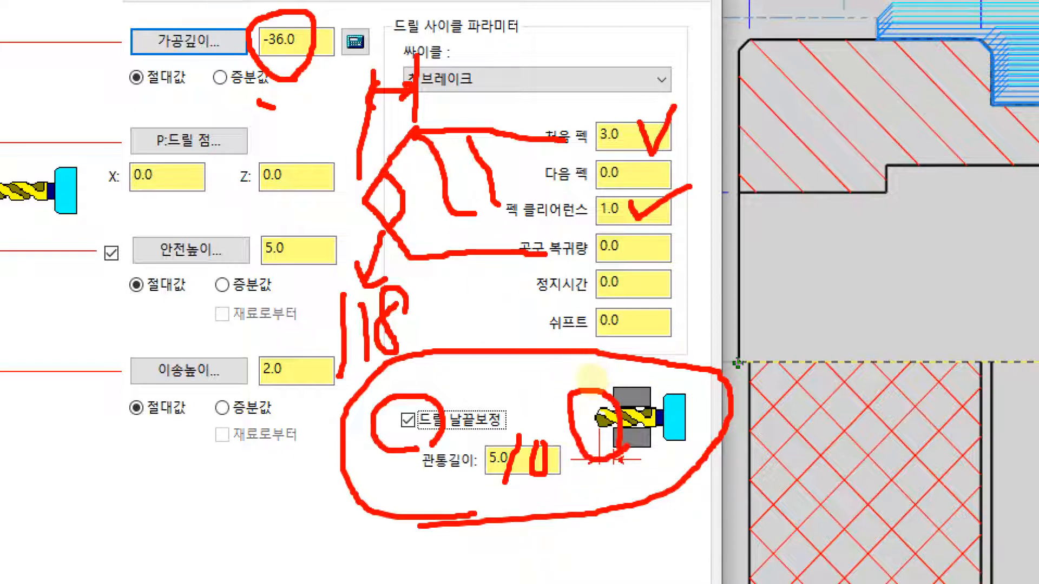
{"action": "key", "text": "ctrl+z"}
{"action": "key", "text": "ctrl+z"}
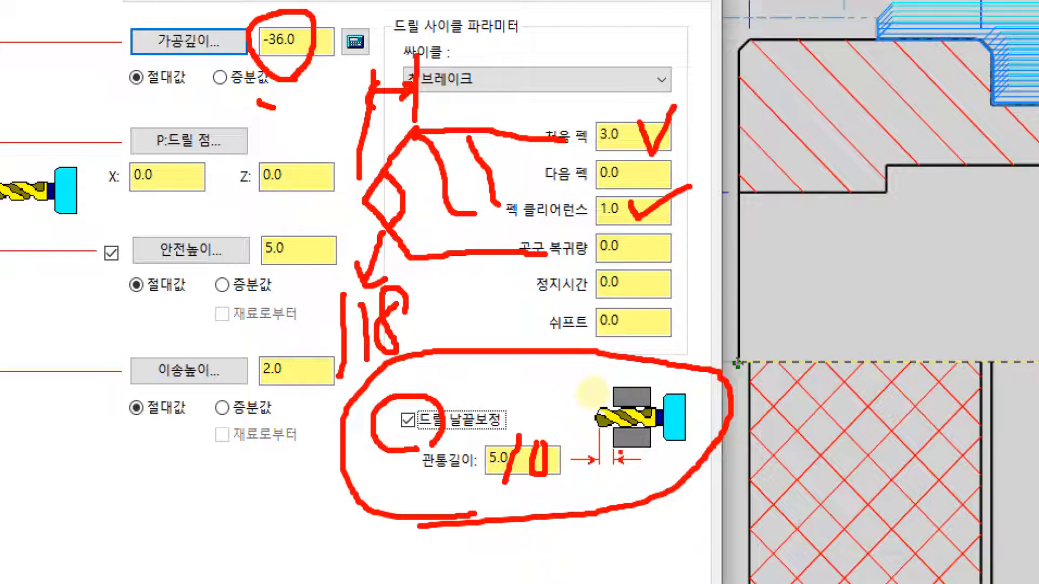
{"action": "mouse_move", "coordinate": [489, 493]}
{"action": "left_mouse_down"}
{"action": "mouse_move", "coordinate": [477, 445]}
{"action": "mouse_move", "coordinate": [571, 477]}
{"action": "mouse_move", "coordinate": [508, 495]}
{"action": "left_mouse_up"}
{"action": "left_click", "coordinate": [500, 501]}
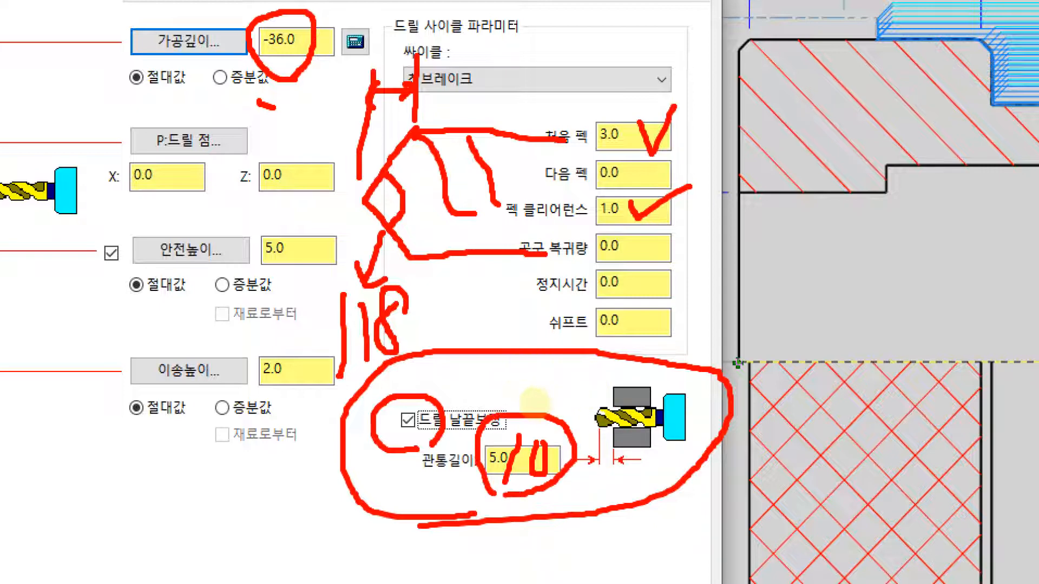
{"action": "key", "text": "Escape"}
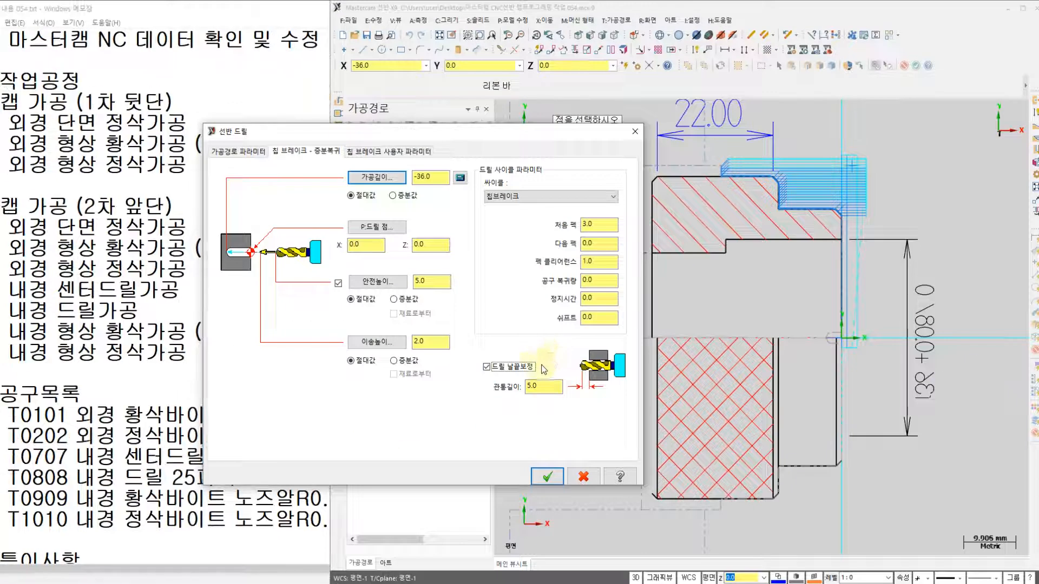
Set the drill tip breakthrough amount to 10.0 and accept the 25 mm drilling operation
{"action": "key", "text": "Tab"}
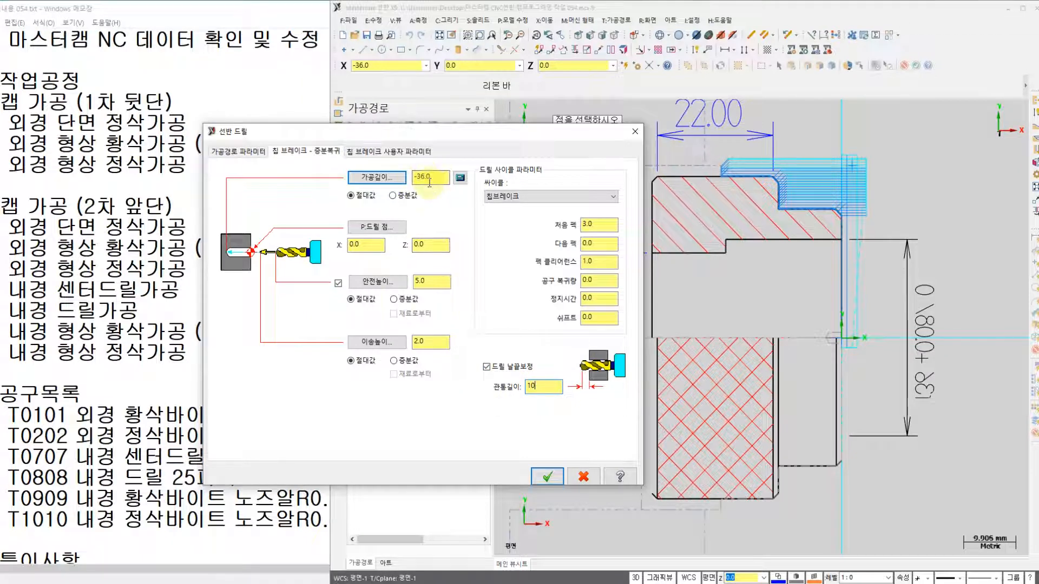
{"action": "left_click", "coordinate": [547, 476]}
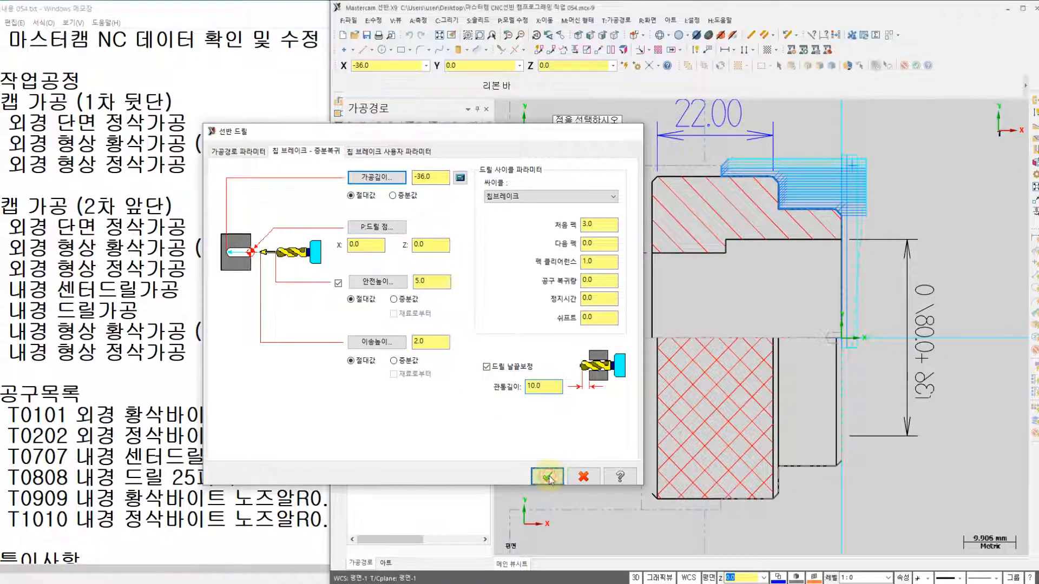
{"action": "left_click", "coordinate": [547, 419]}
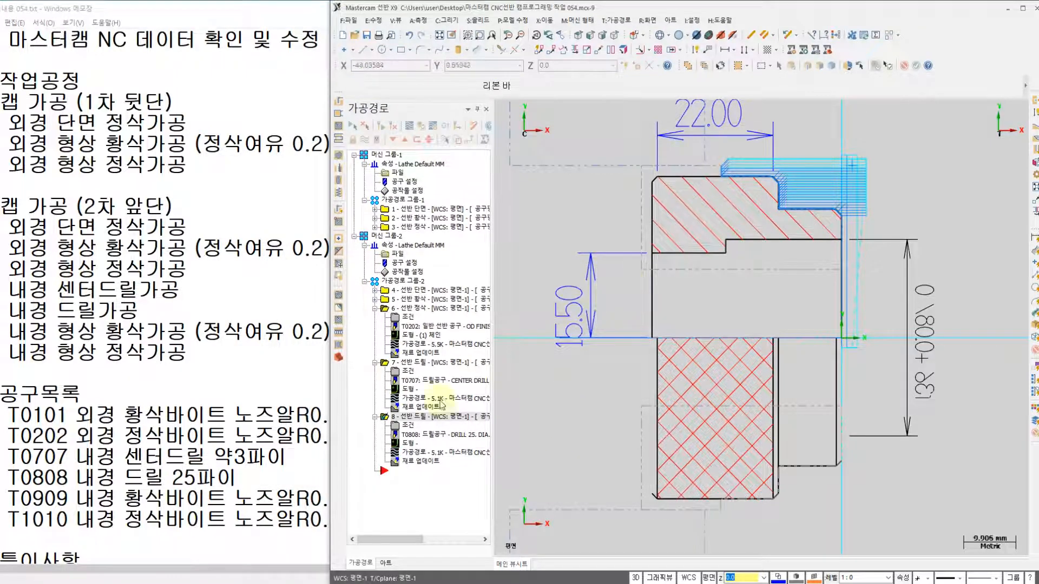
Backplot the 25 mm drilling operation to check how far the drill passes through the cap's rear face
{"action": "left_click", "coordinate": [410, 126]}
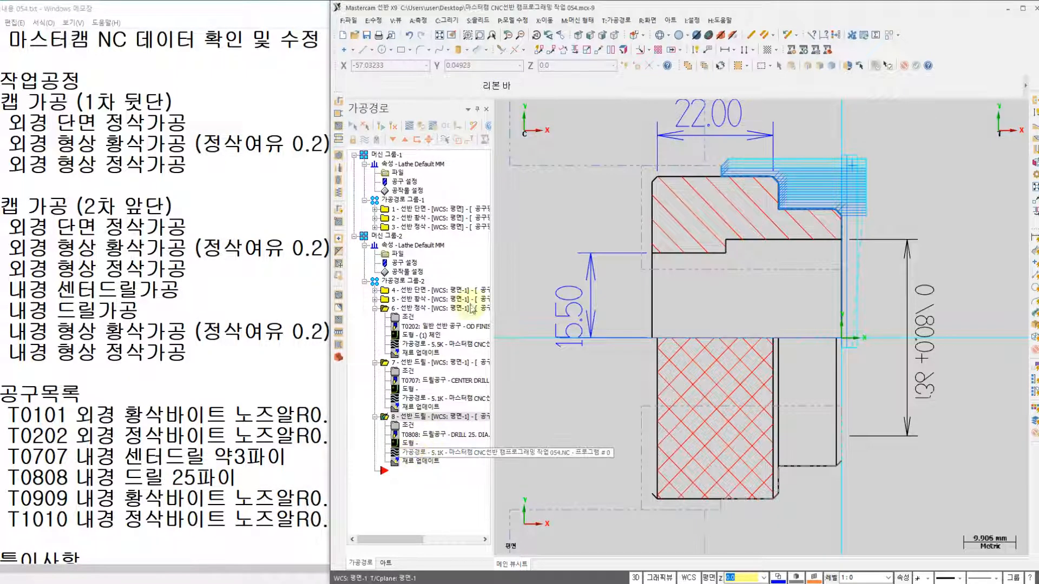
{"action": "left_click", "coordinate": [500, 107]}
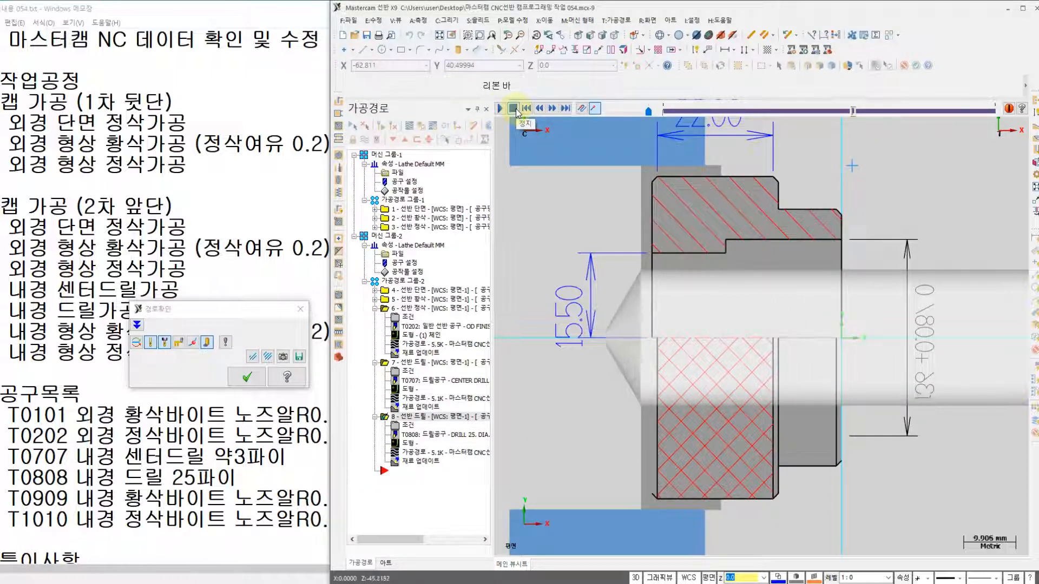
{"action": "left_click", "coordinate": [515, 112]}
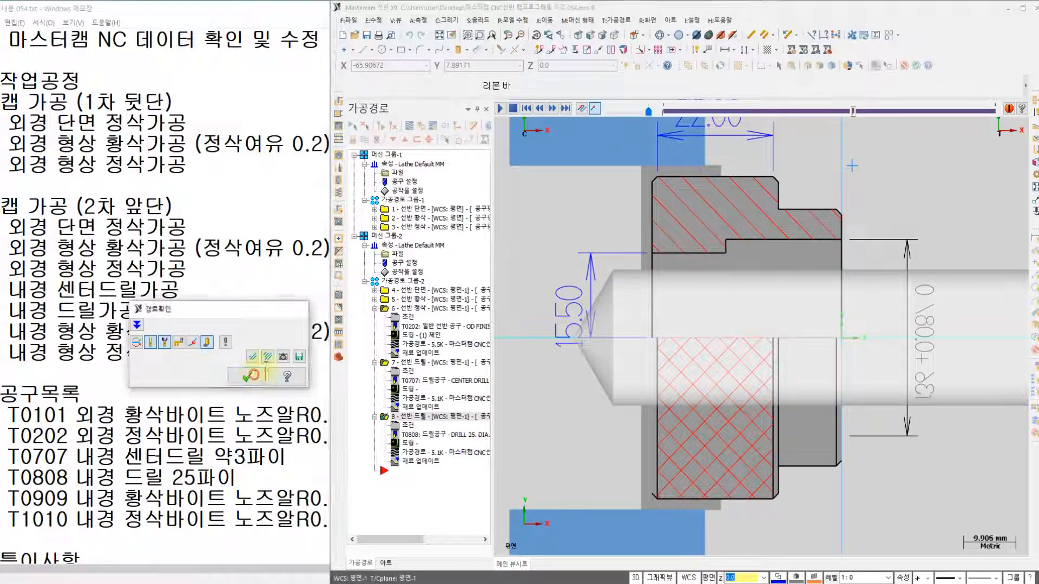
{"action": "left_click", "coordinate": [247, 377]}
{"action": "scroll", "coordinate": [579, 255], "scroll_direction": "down", "scroll_amount": 3}
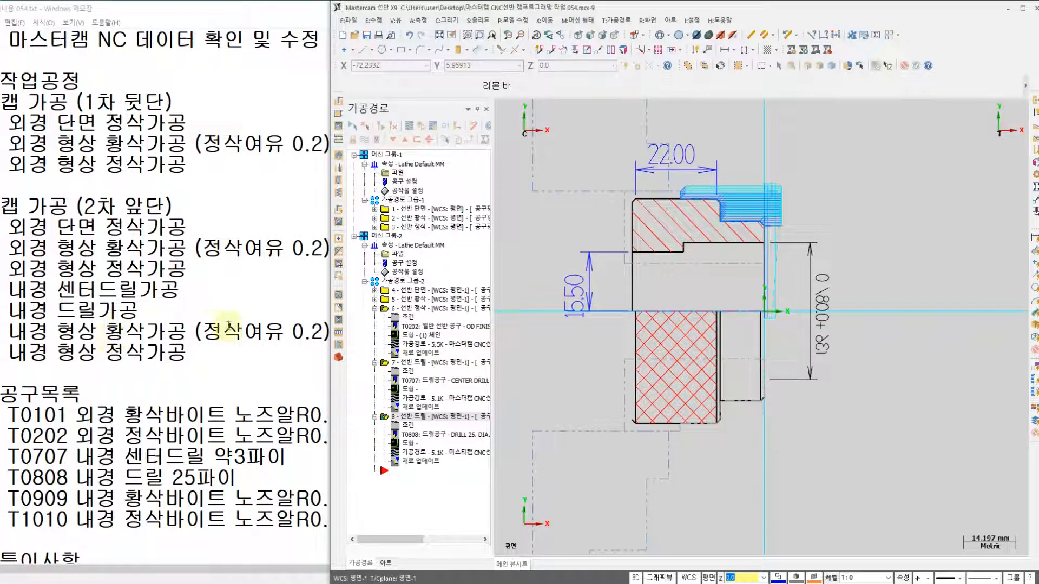
Check the nose radii of inner-diameter tools T0909 and T1010 in the tool list of the Notepad work notes
{"action": "left_click", "coordinate": [260, 372]}
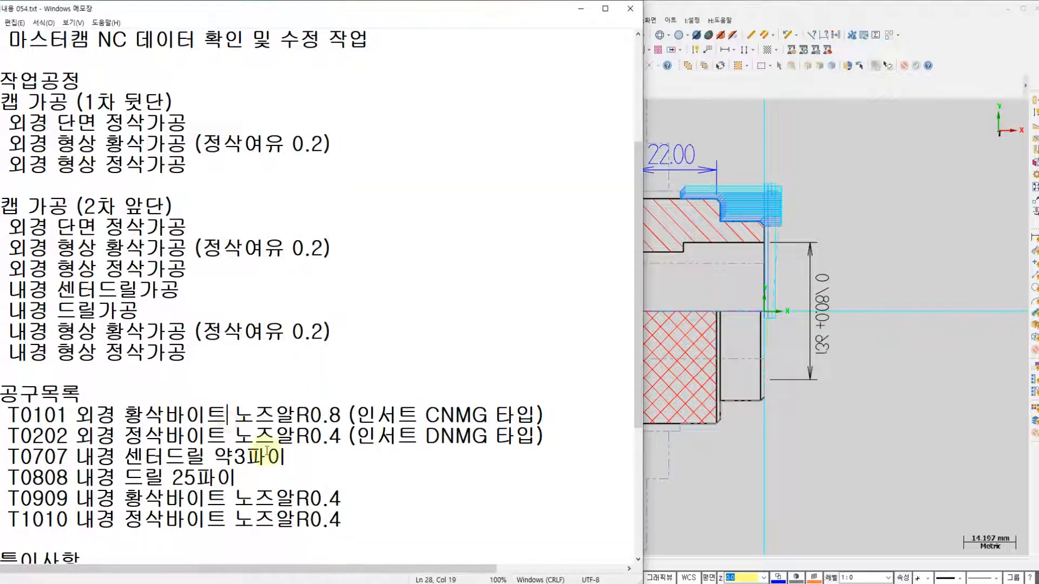
{"action": "left_click", "coordinate": [310, 496]}
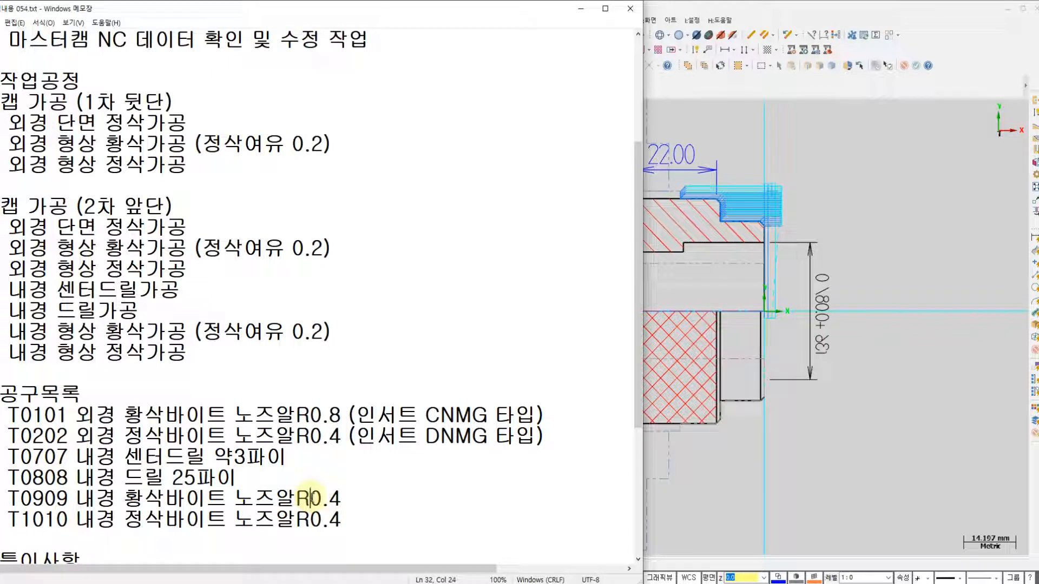
{"action": "left_click", "coordinate": [341, 521]}
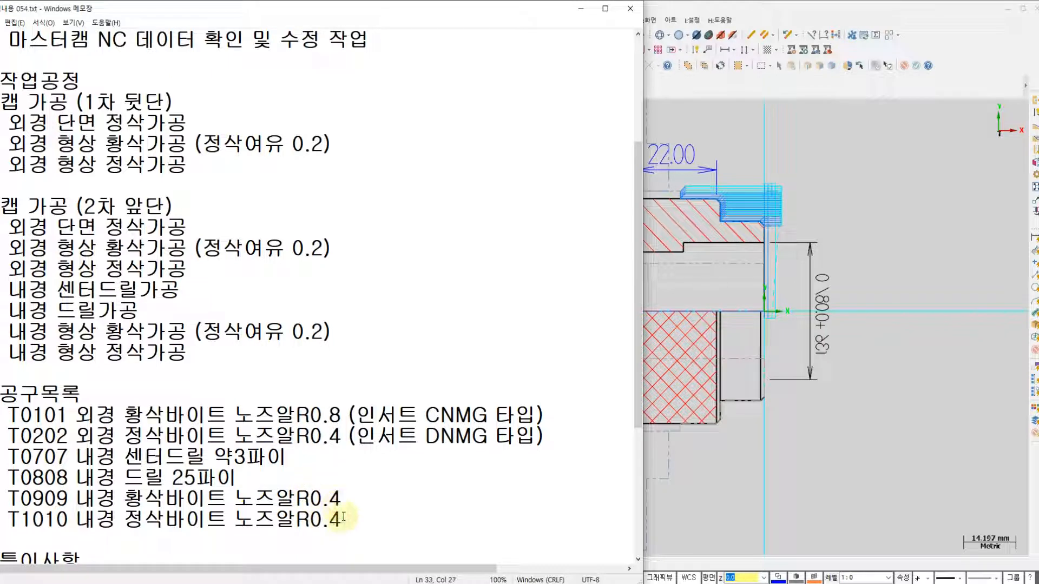
{"action": "left_click_drag", "start_coordinate": [341, 520], "coordinate": [287, 498]}
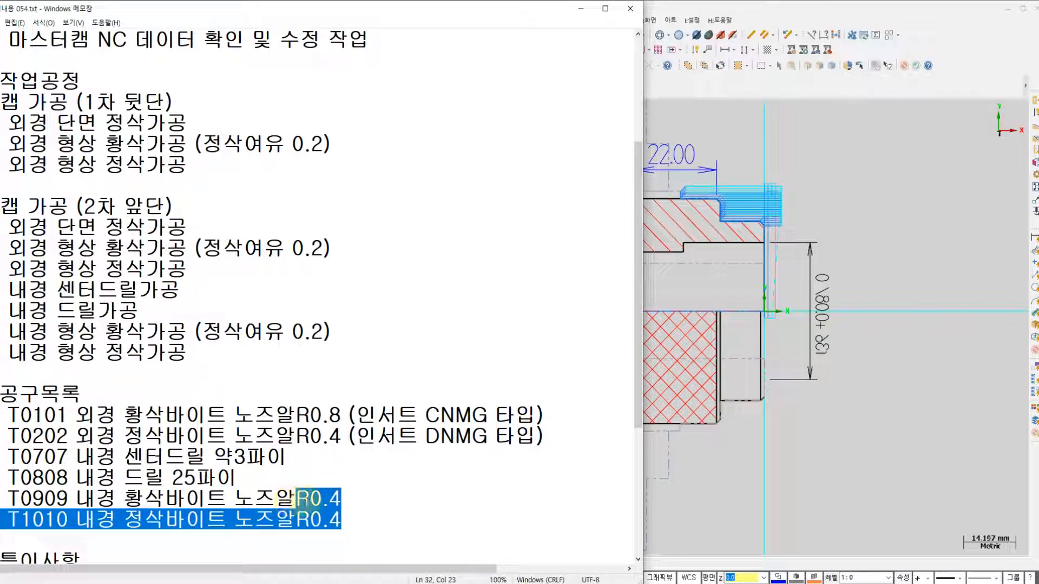
Switch to Mastercam and start a lathe roughing operation, chaining the cap's stepped bore profile from the front opening to the rear 15.50 section
{"action": "left_click", "coordinate": [798, 218]}
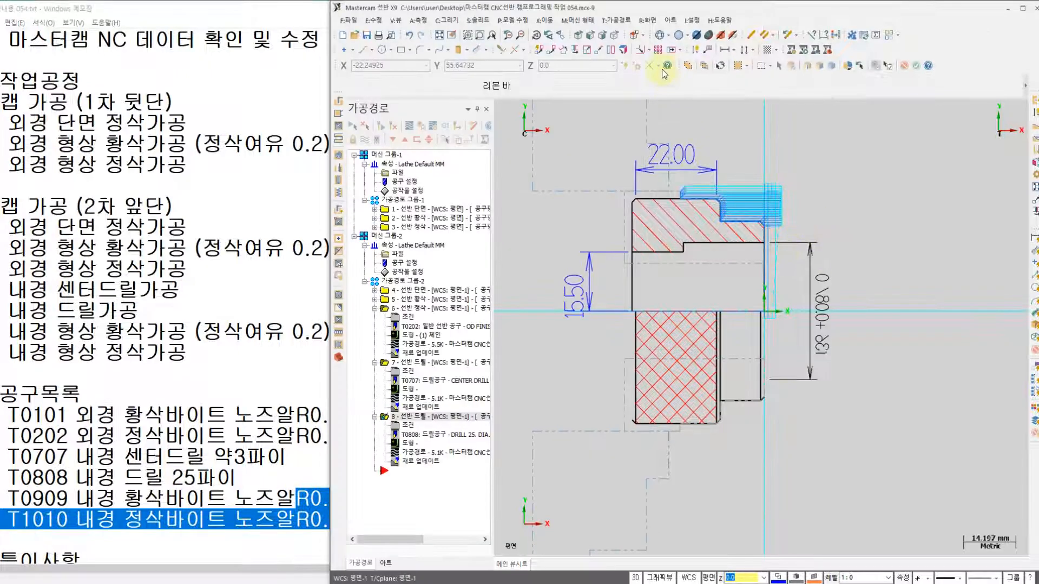
{"action": "left_click", "coordinate": [622, 21]}
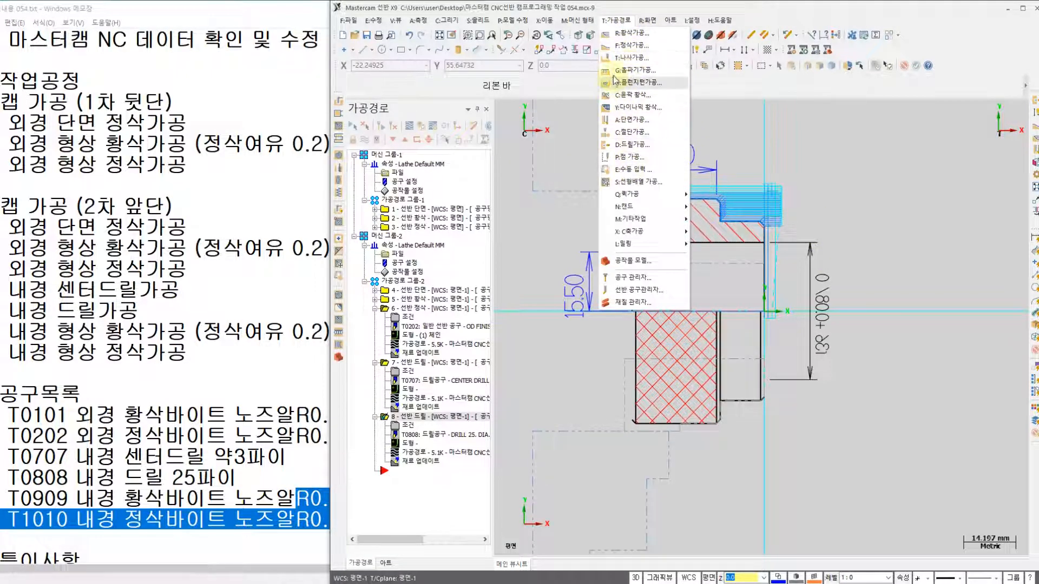
{"action": "left_click", "coordinate": [635, 34]}
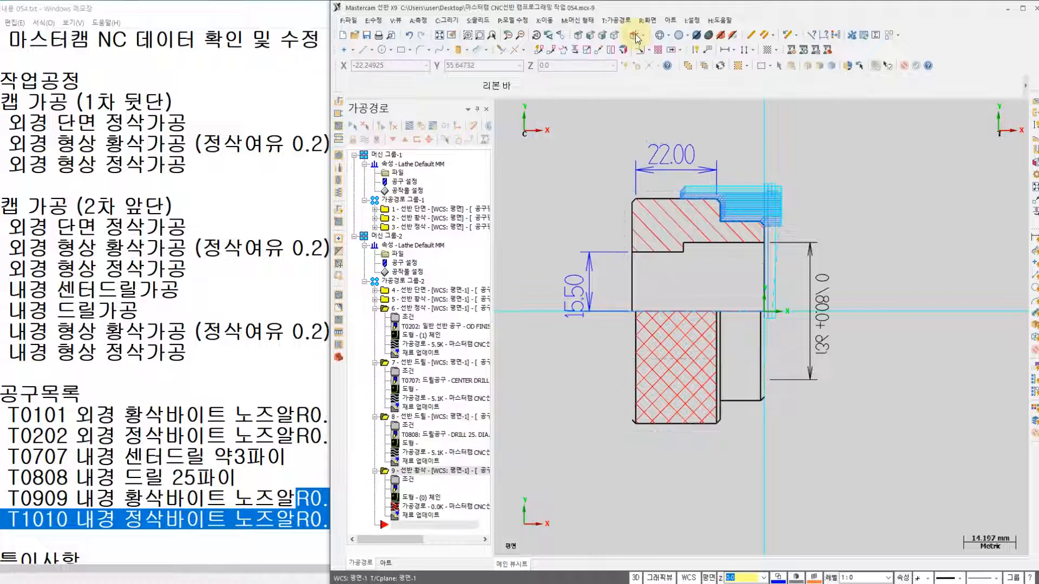
{"action": "scroll", "coordinate": [745, 251], "scroll_direction": "up", "scroll_amount": 2}
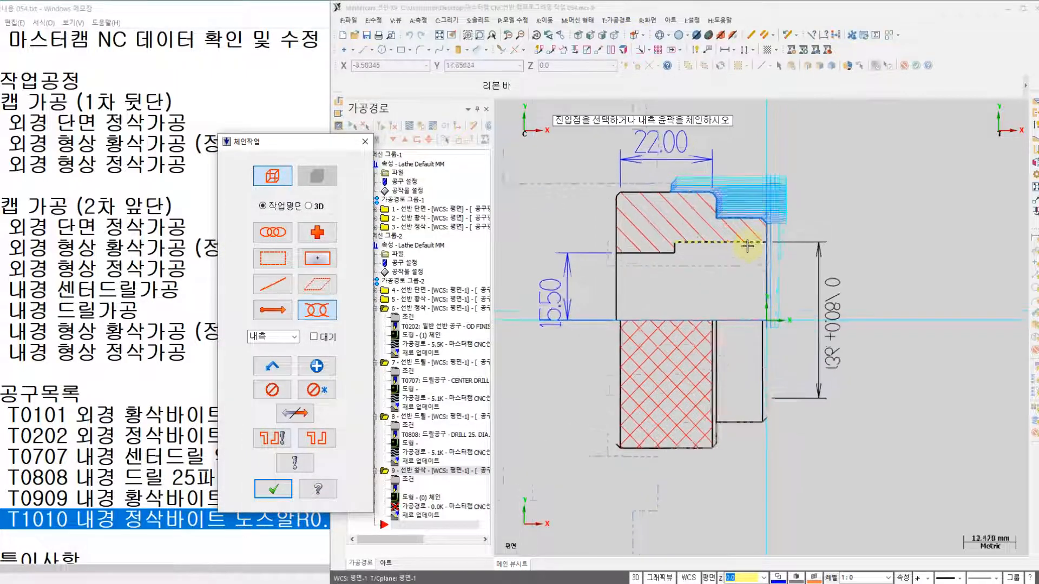
{"action": "left_click", "coordinate": [762, 245]}
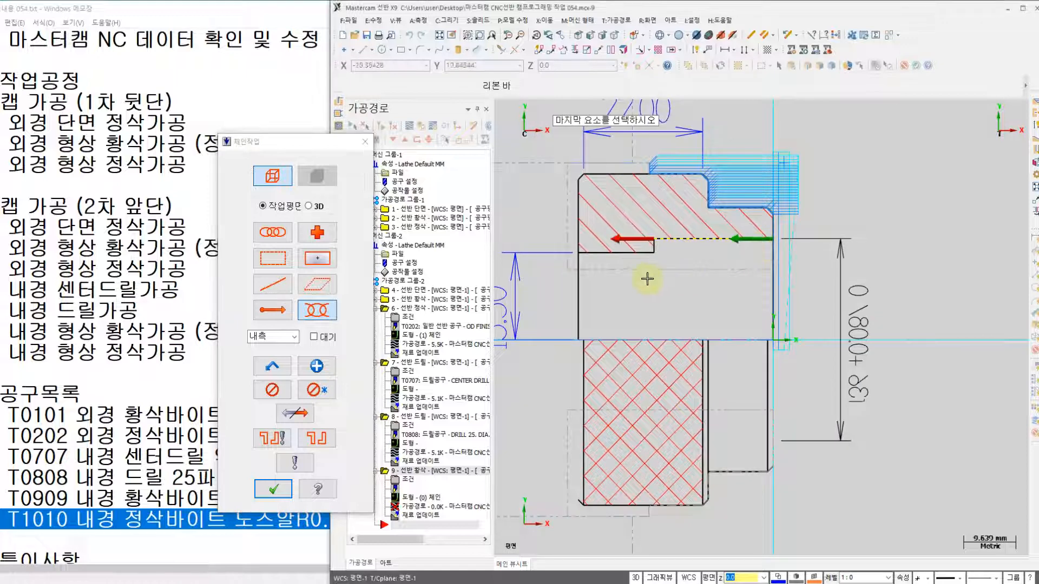
{"action": "left_click", "coordinate": [592, 253]}
{"action": "left_click", "coordinate": [273, 489]}
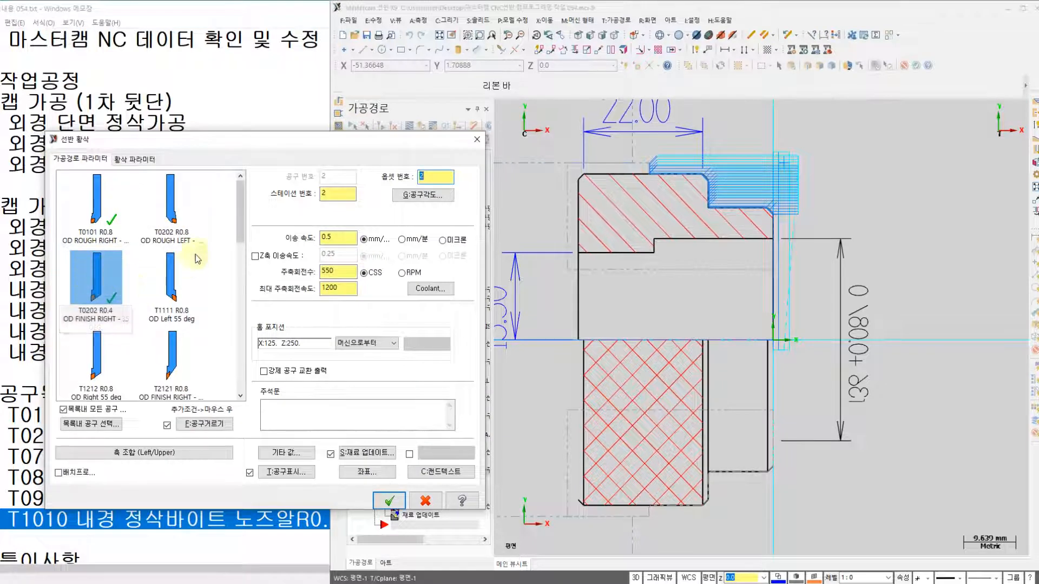
Choose boring tool T7171 R0.4 (ID ROUGH MIN. 16. DIA. - 80 DEG.) and check its insert and boring bar definition
{"action": "scroll", "coordinate": [234, 225], "scroll_direction": "down", "scroll_amount": 5}
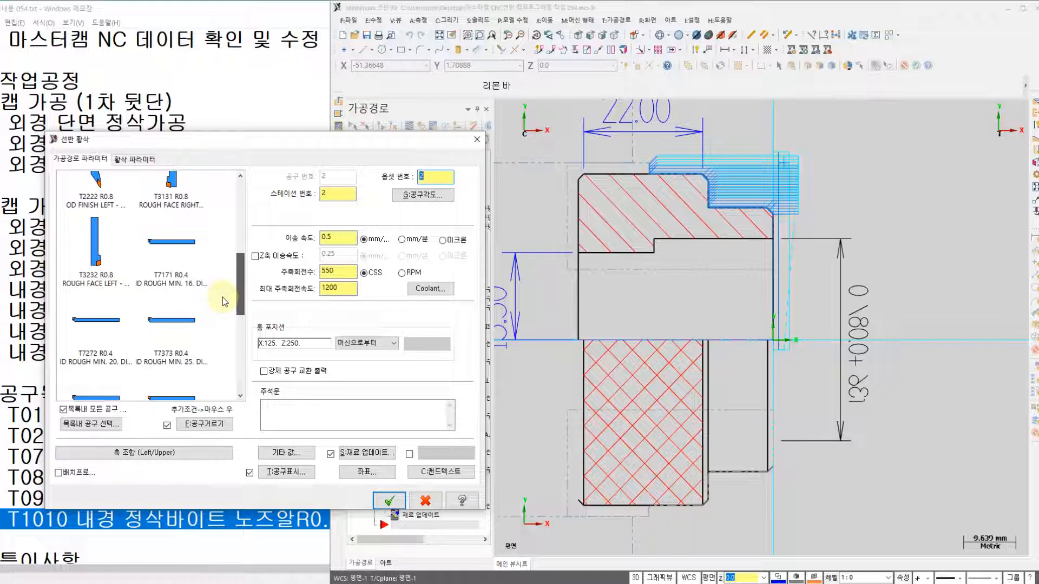
{"action": "left_click", "coordinate": [181, 289]}
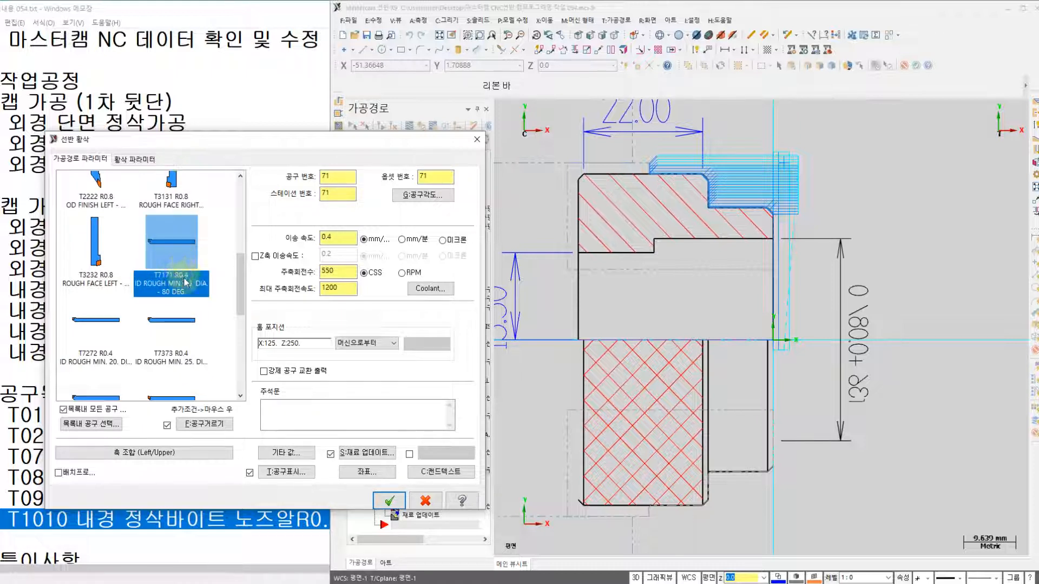
{"action": "double_click", "coordinate": [174, 255]}
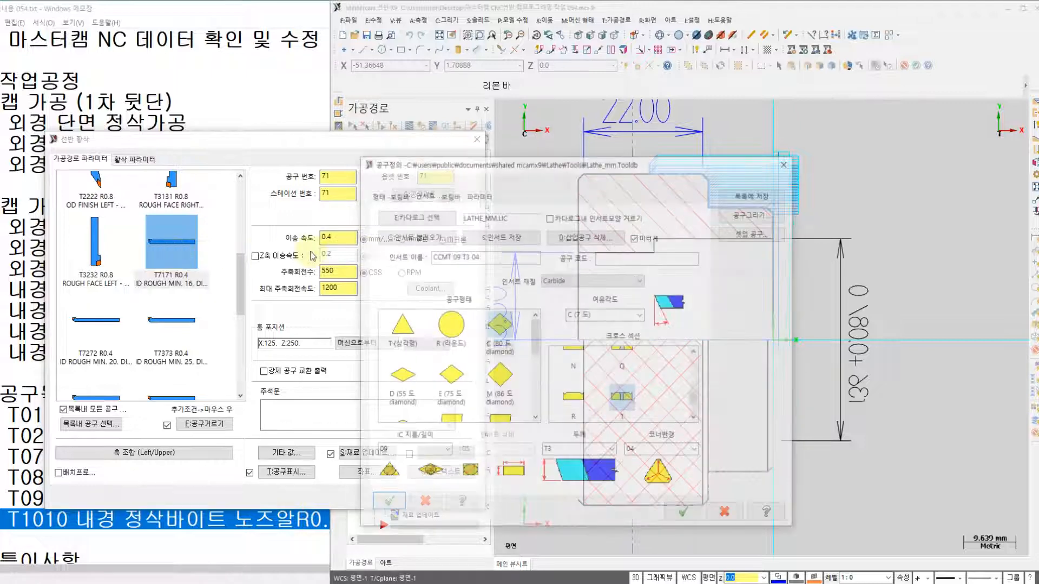
{"action": "left_click", "coordinate": [449, 198]}
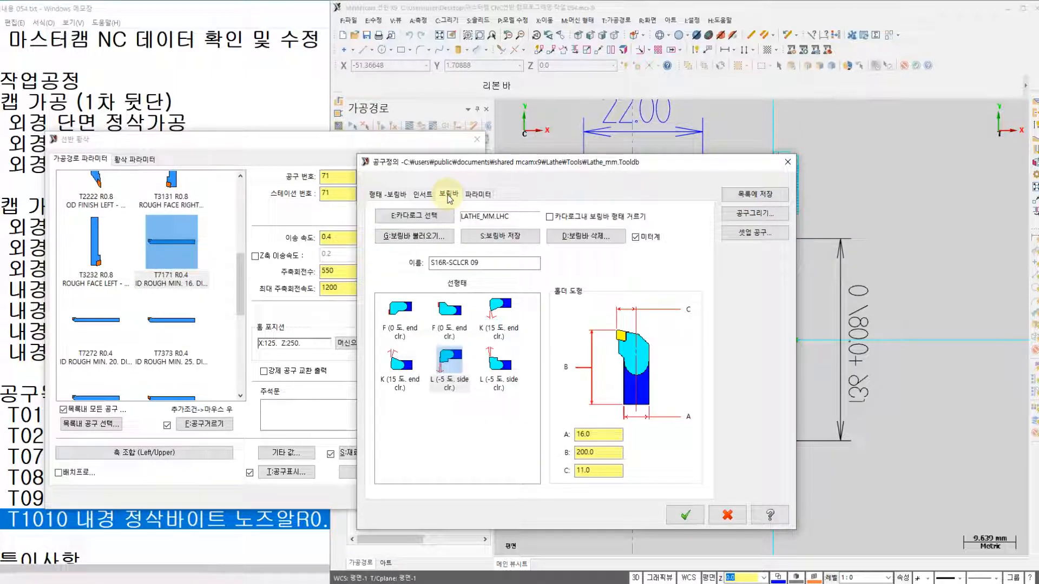
{"action": "left_click", "coordinate": [426, 199]}
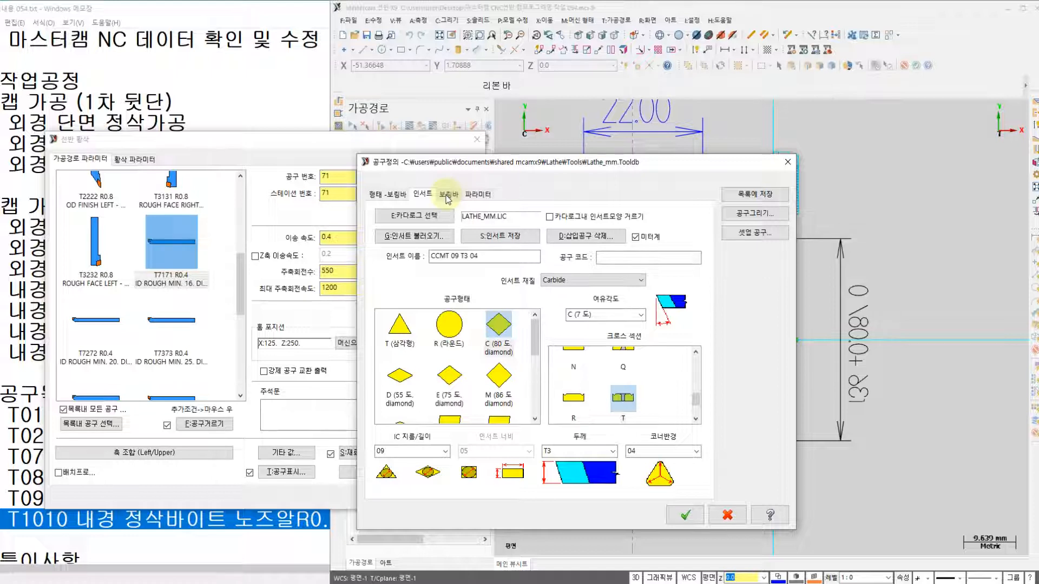
{"action": "left_click", "coordinate": [448, 197]}
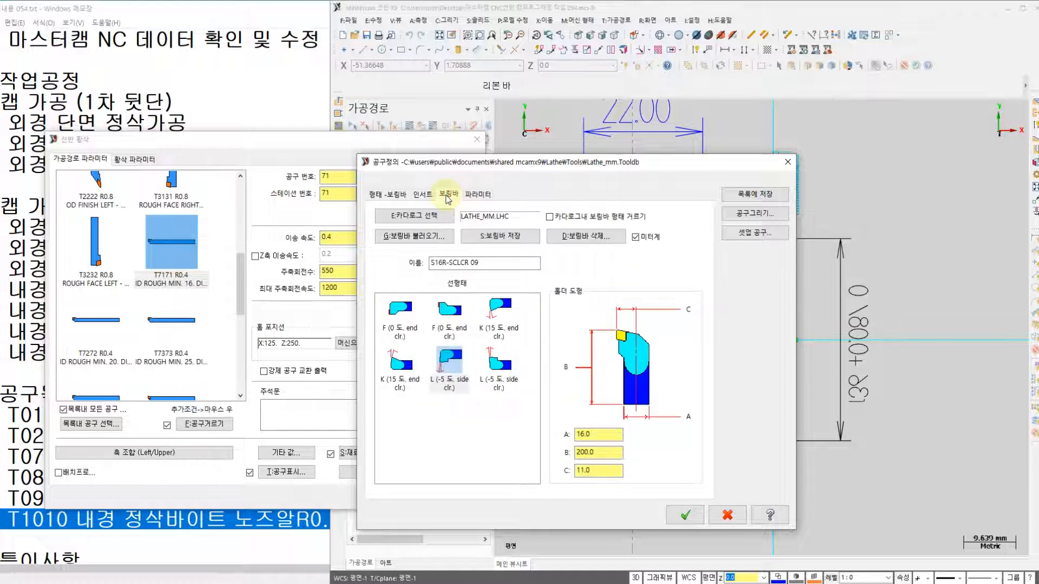
{"action": "left_click", "coordinate": [428, 196]}
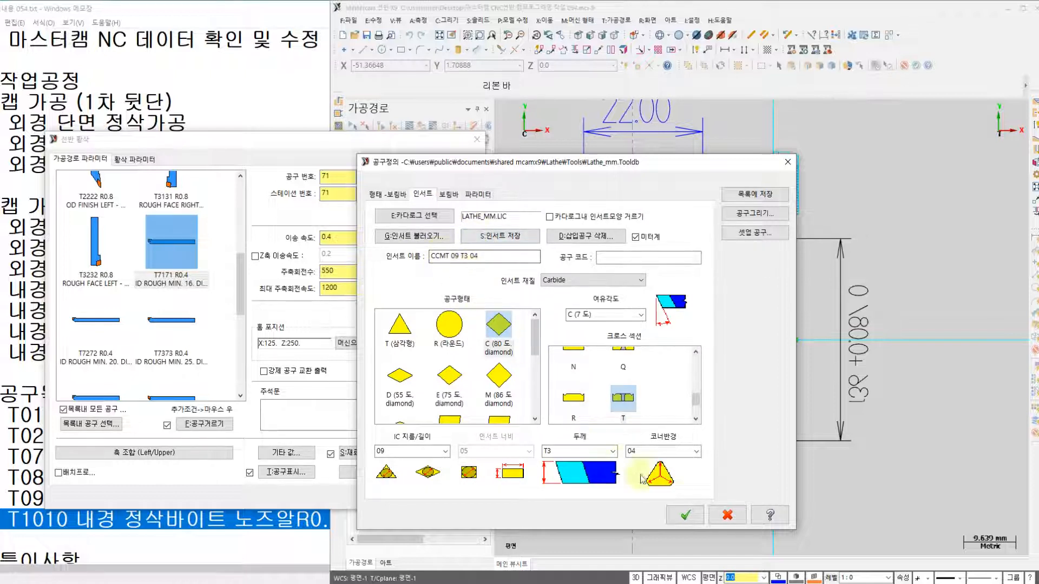
{"action": "left_click", "coordinate": [678, 511]}
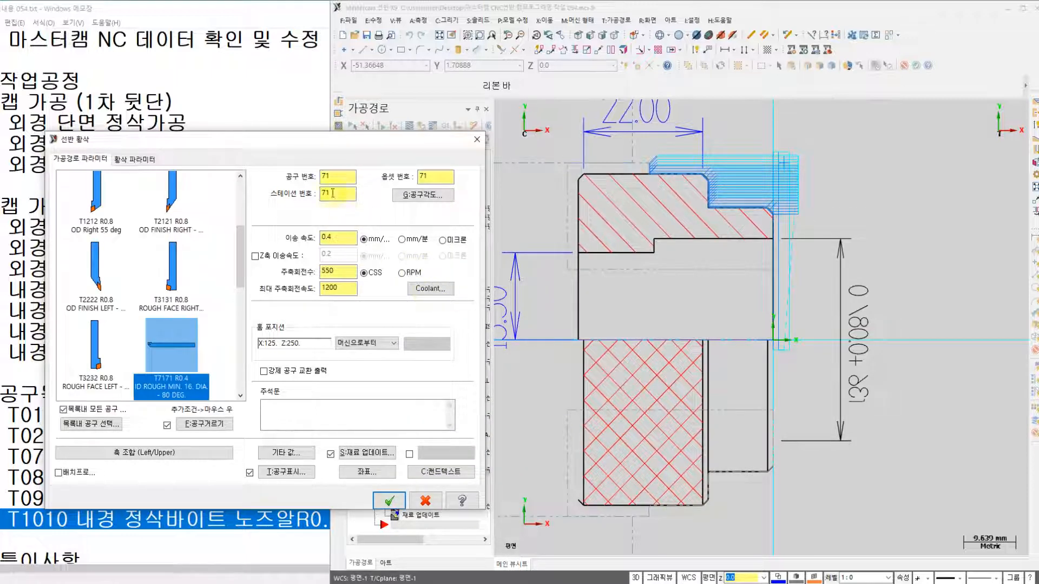
Set the roughing tool, offset and station numbers to 9, the feed rate to 0.25 and the CSS spindle speed to 120
{"action": "left_click_drag", "start_coordinate": [313, 144], "coordinate": [473, 138]}
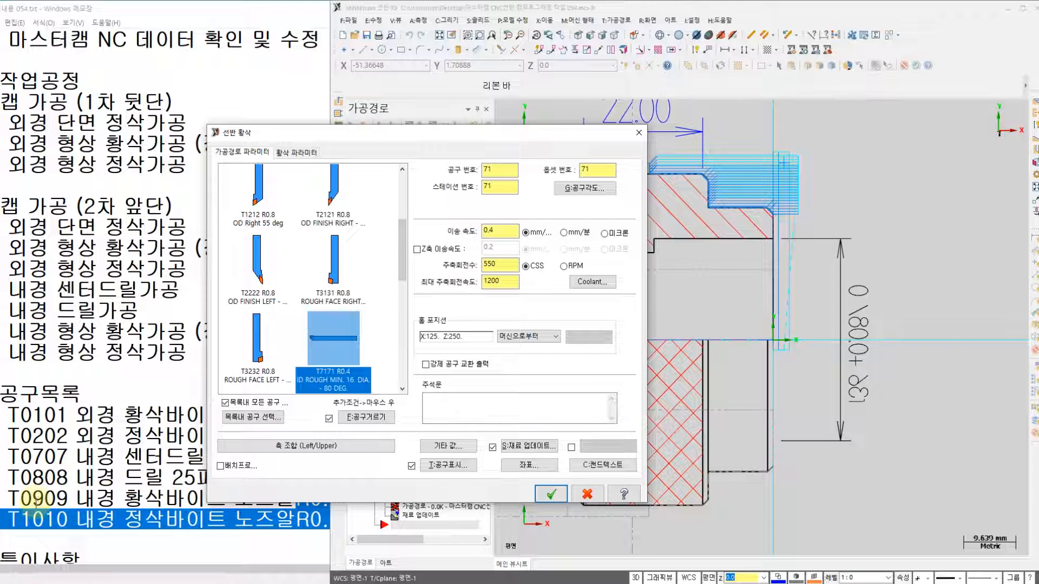
{"action": "double_click", "coordinate": [509, 170]}
{"action": "type", "text": "9"}
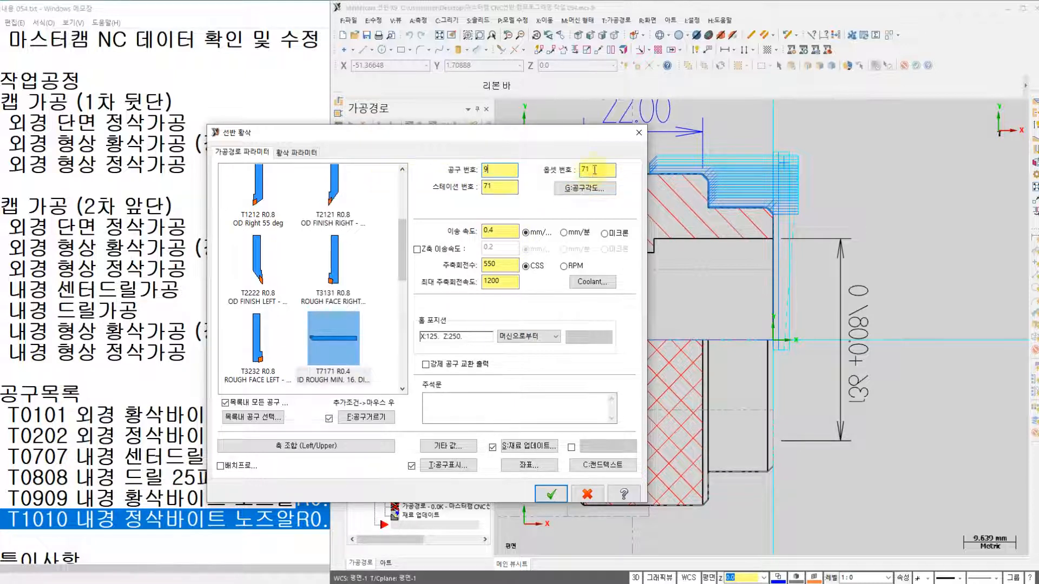
{"action": "key", "text": "Tab"}
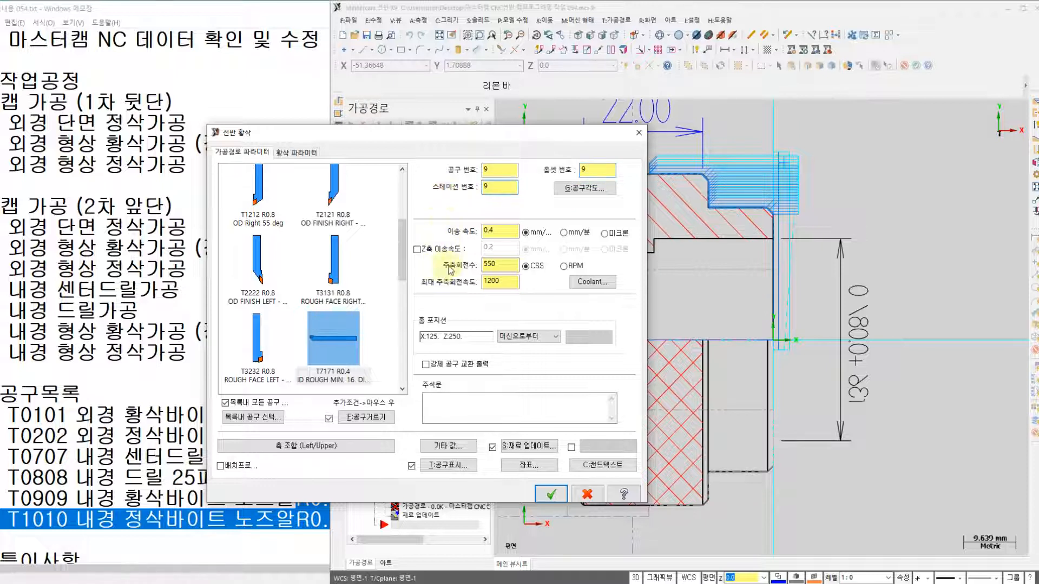
{"action": "key", "text": "Tab"}
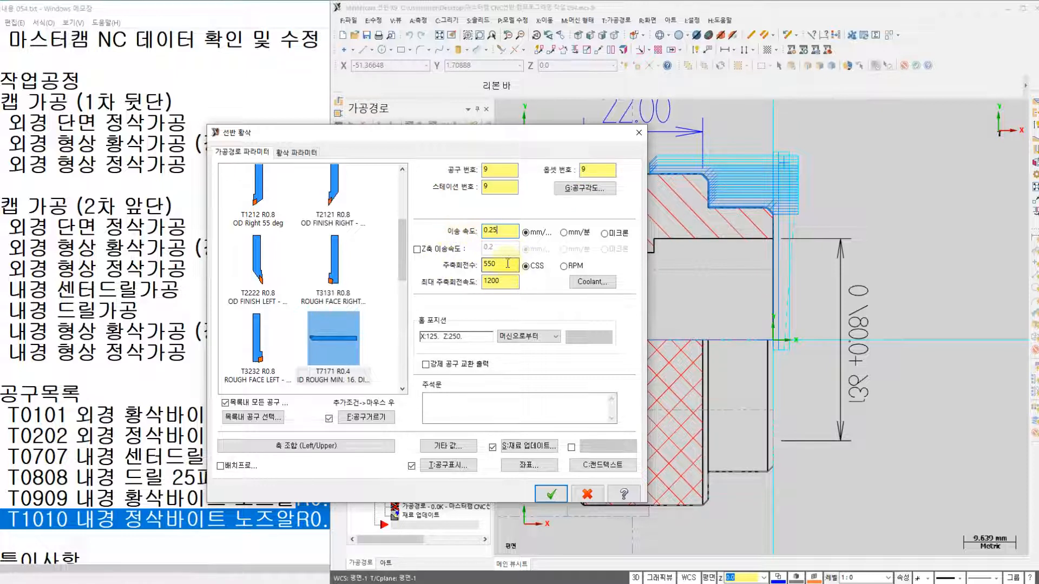
{"action": "key", "text": "Tab"}
{"action": "type", "text": "120"}
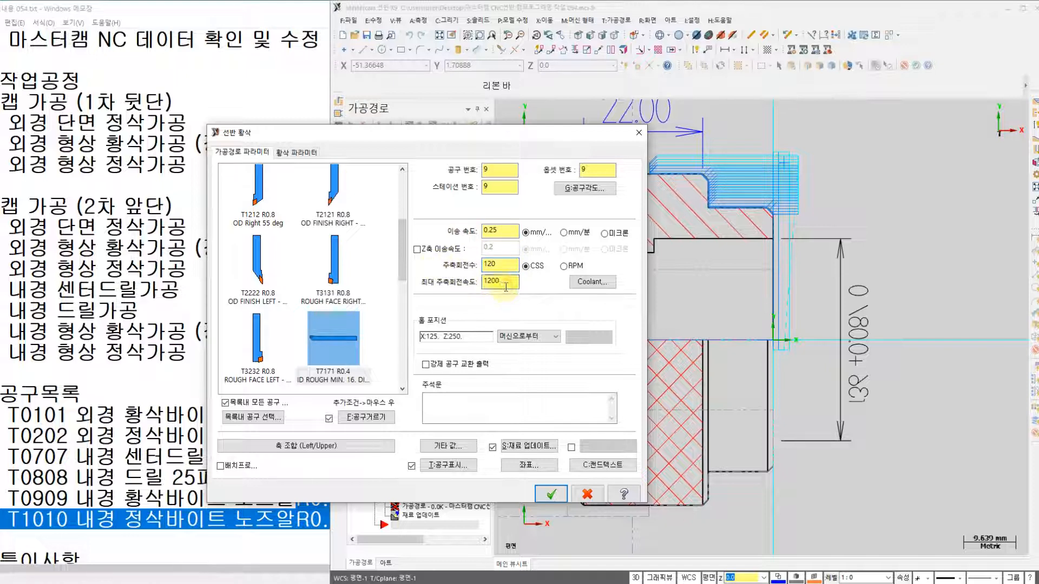
Turn on flood coolant for the inner-diameter roughing operation
{"action": "left_click", "coordinate": [592, 282]}
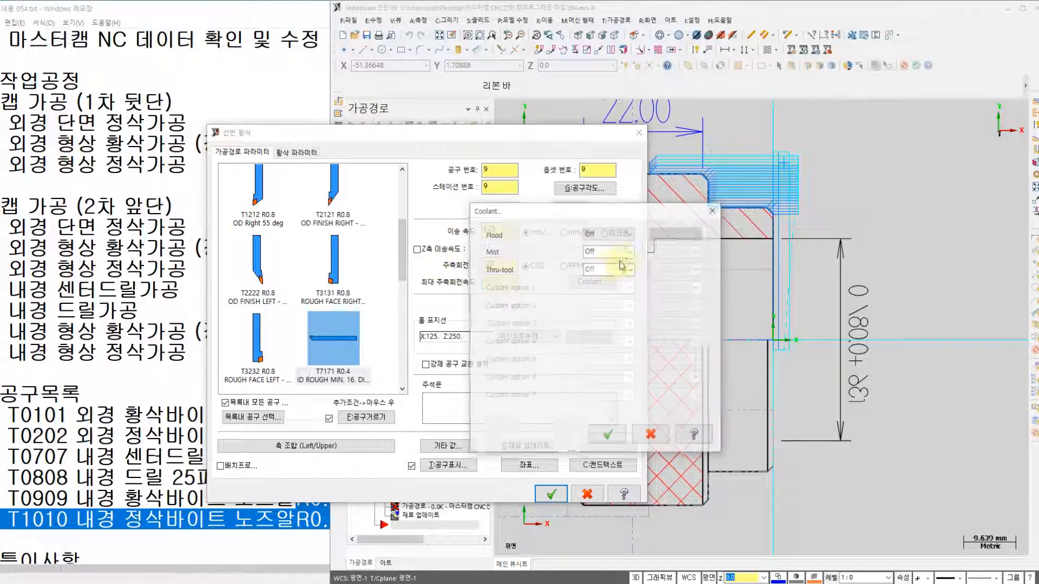
{"action": "left_click", "coordinate": [612, 236]}
{"action": "left_click", "coordinate": [607, 246]}
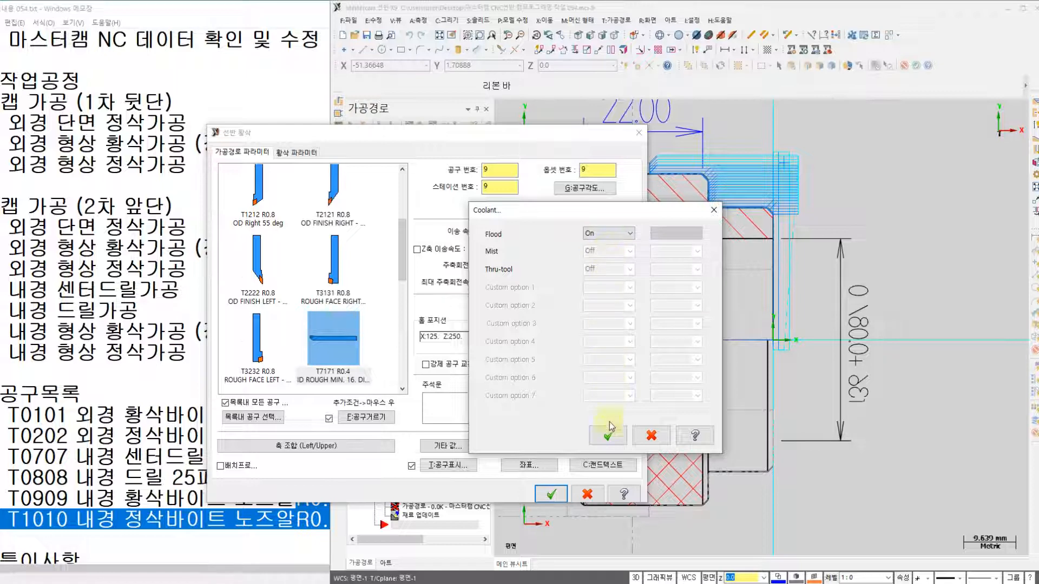
{"action": "left_click", "coordinate": [608, 436]}
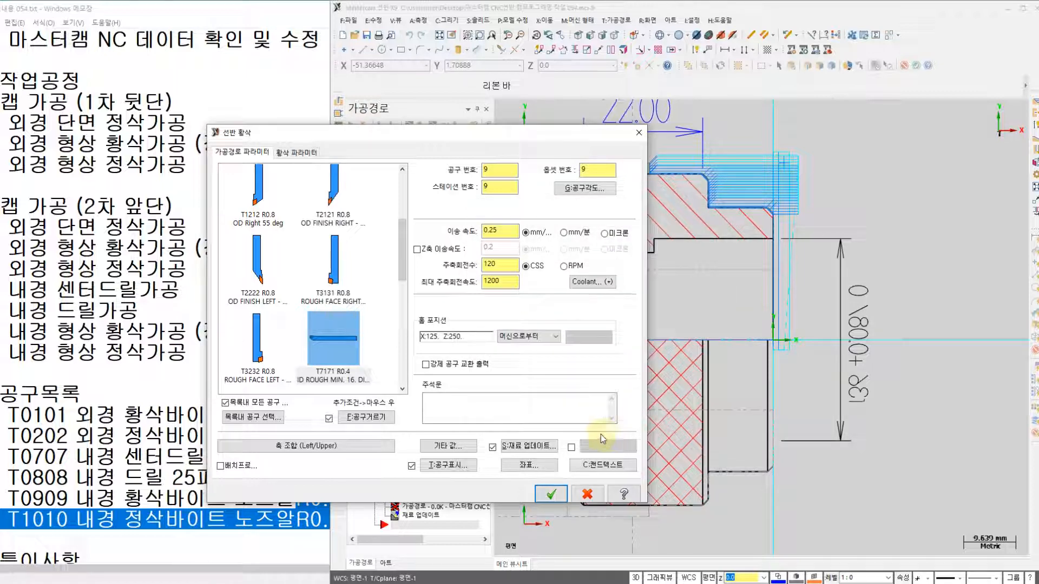
Set the roughing operation's stock recognition to use the stock setup's outer boundary (재료설정 외곽크기 적용)
{"action": "left_click", "coordinate": [293, 155]}
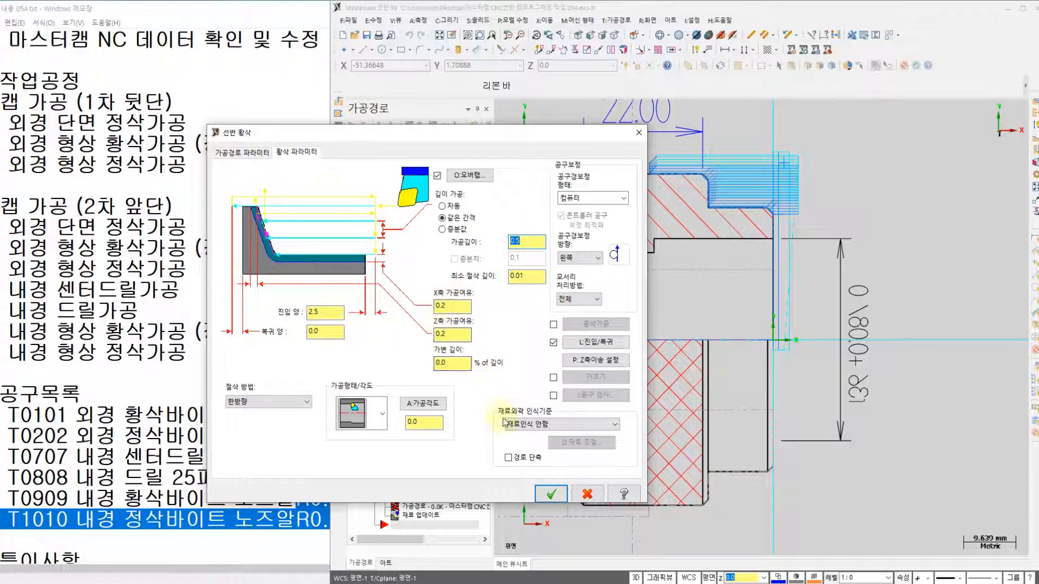
{"action": "left_click", "coordinate": [521, 426]}
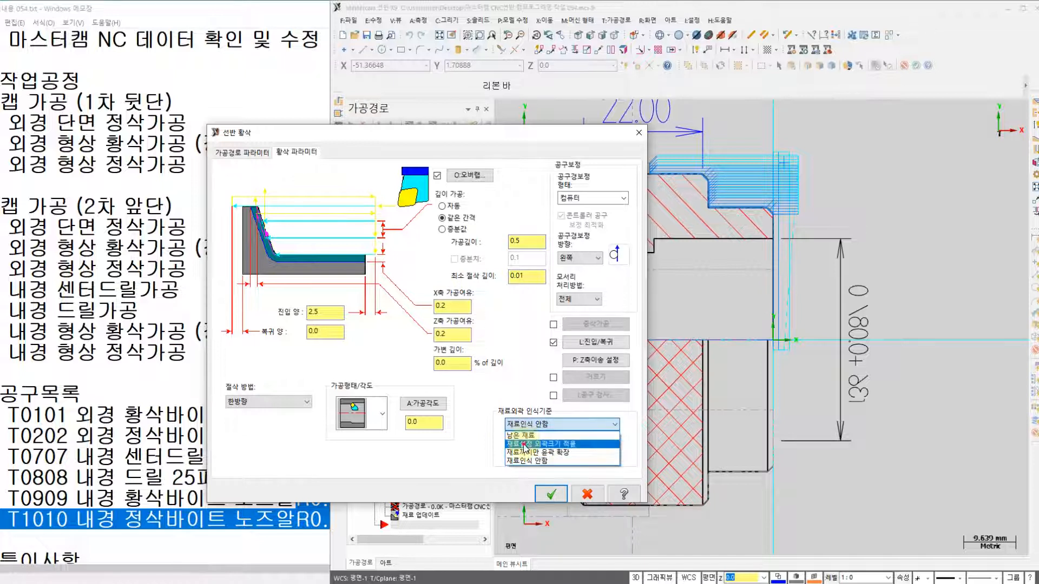
{"action": "left_click", "coordinate": [524, 443]}
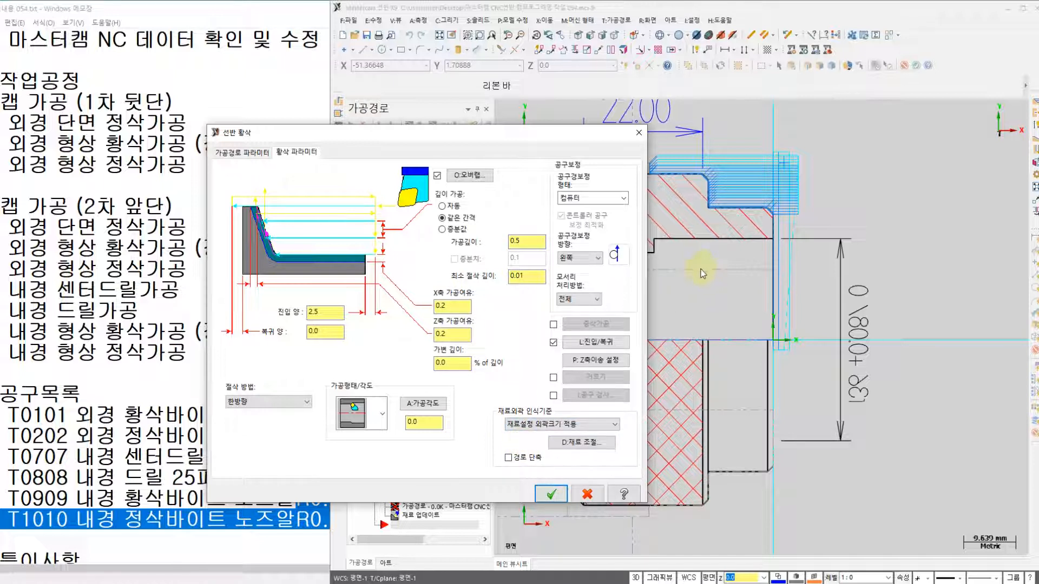
Try the remaining stock (남은 재료) and no recognition (재료인식 안함) options, returning stock recognition to 재료설정 외곽크기 적용
{"action": "left_click_drag", "start_coordinate": [581, 135], "coordinate": [383, 124]}
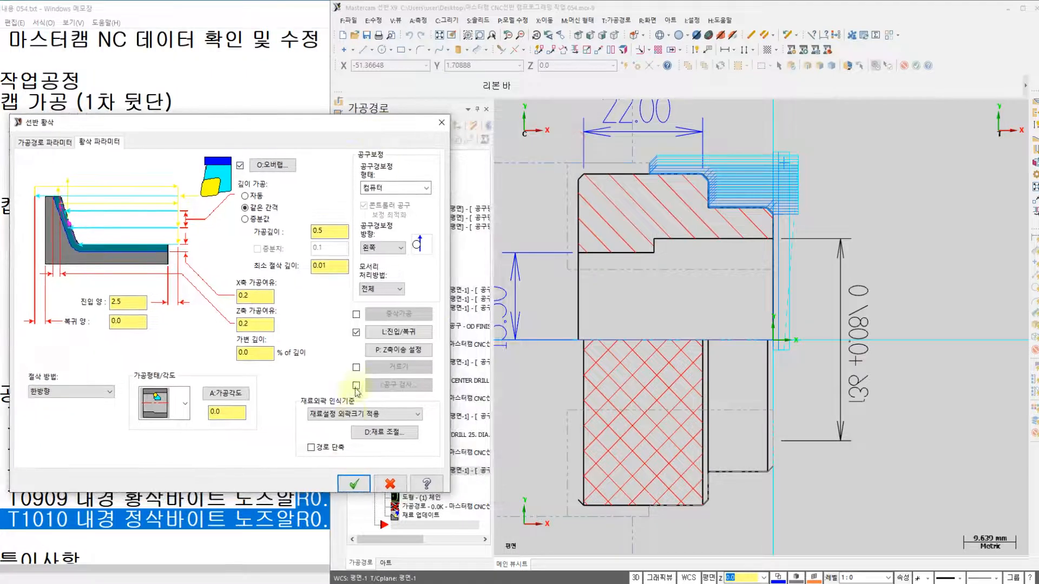
{"action": "left_click", "coordinate": [350, 419]}
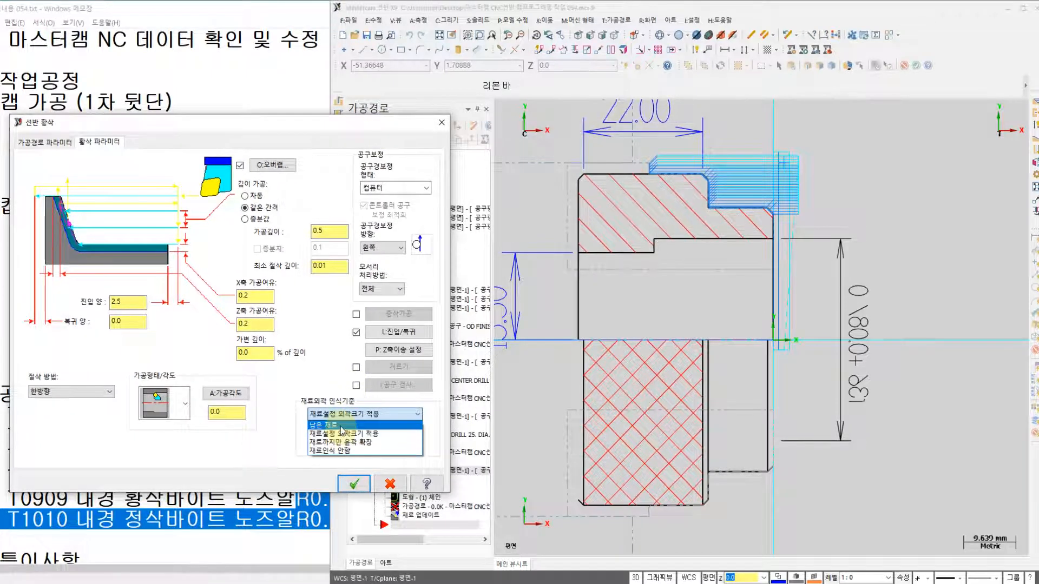
{"action": "left_click", "coordinate": [342, 426]}
{"action": "left_click", "coordinate": [352, 414]}
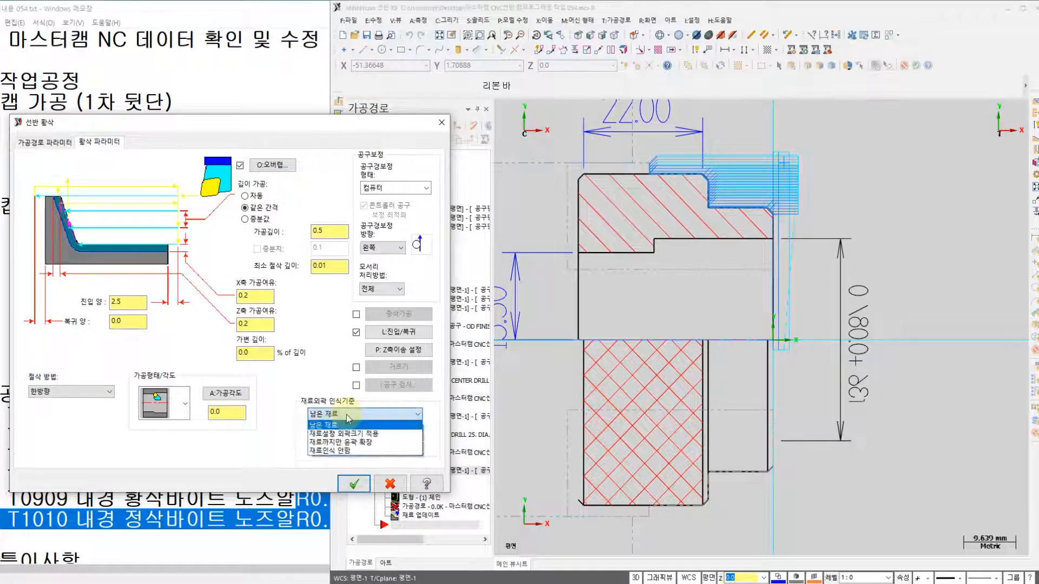
{"action": "left_click", "coordinate": [339, 451]}
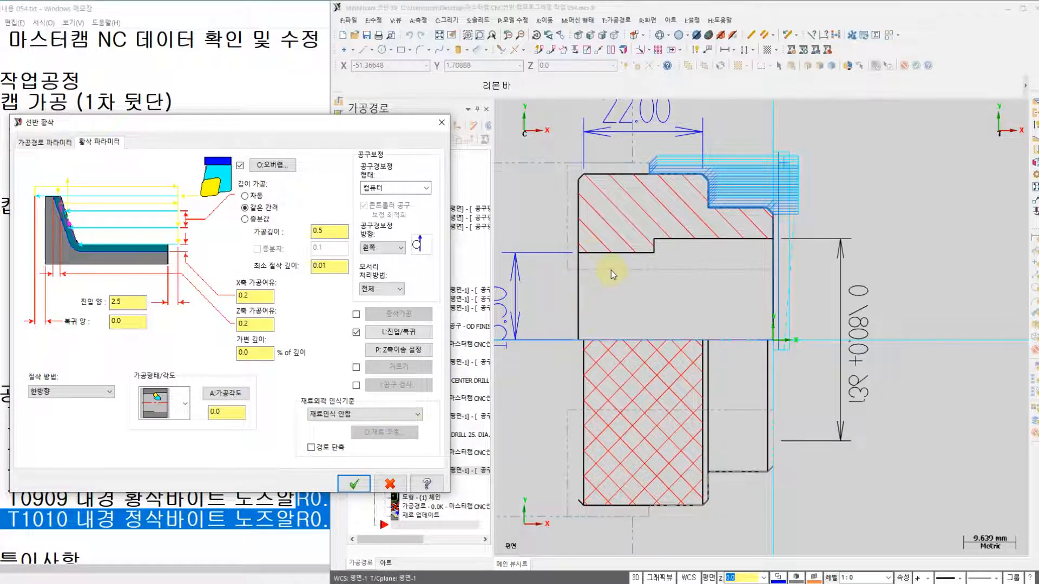
{"action": "left_click", "coordinate": [356, 414]}
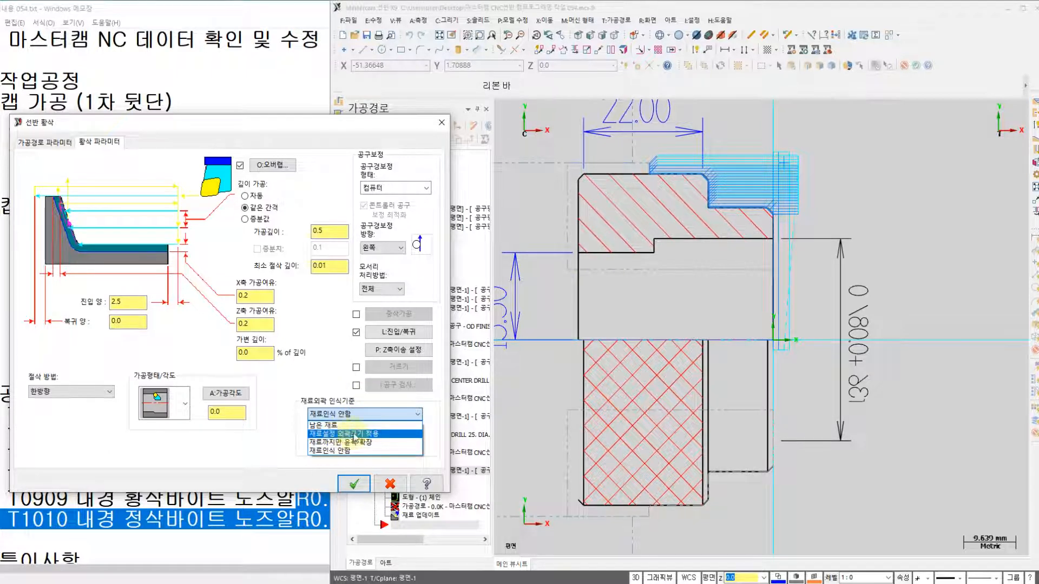
{"action": "left_click", "coordinate": [356, 435]}
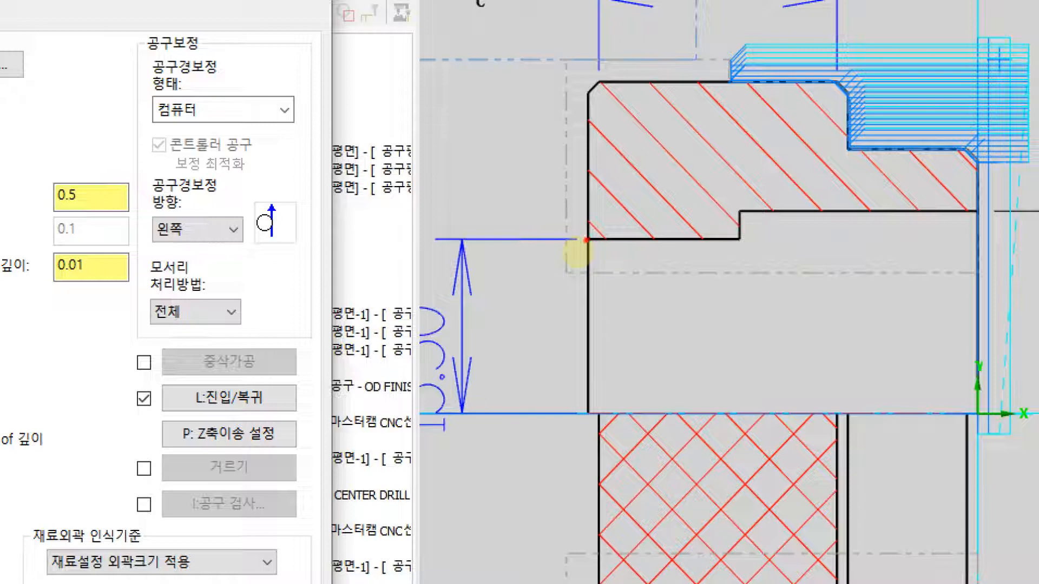
{"action": "left_click_drag", "start_coordinate": [566, 253], "coordinate": [596, 254]}
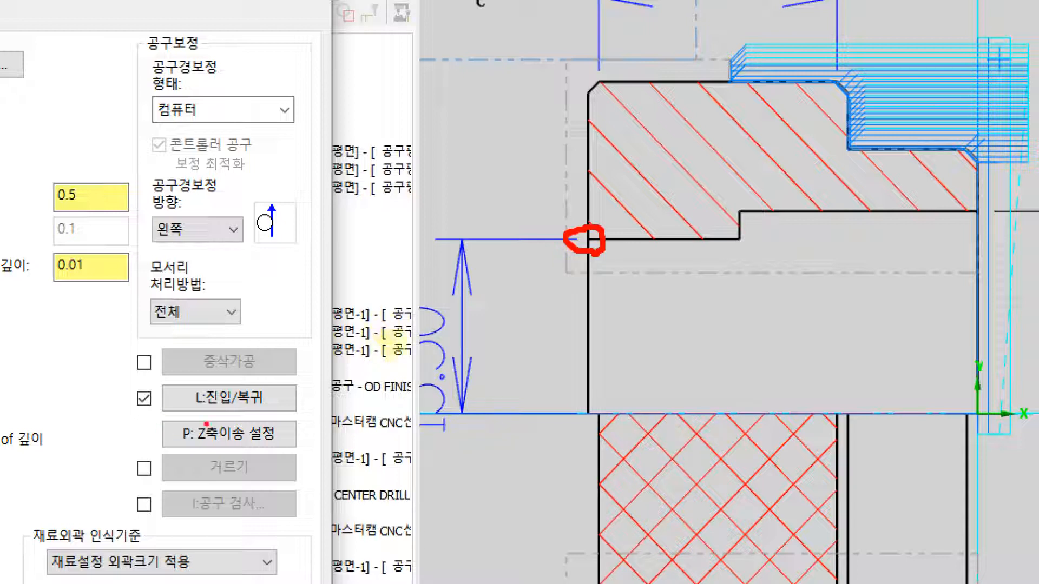
{"action": "mouse_move", "coordinate": [234, 417]}
{"action": "left_mouse_down"}
{"action": "mouse_move", "coordinate": [173, 405]}
{"action": "mouse_move", "coordinate": [275, 385]}
{"action": "mouse_move", "coordinate": [230, 418]}
{"action": "left_mouse_up"}
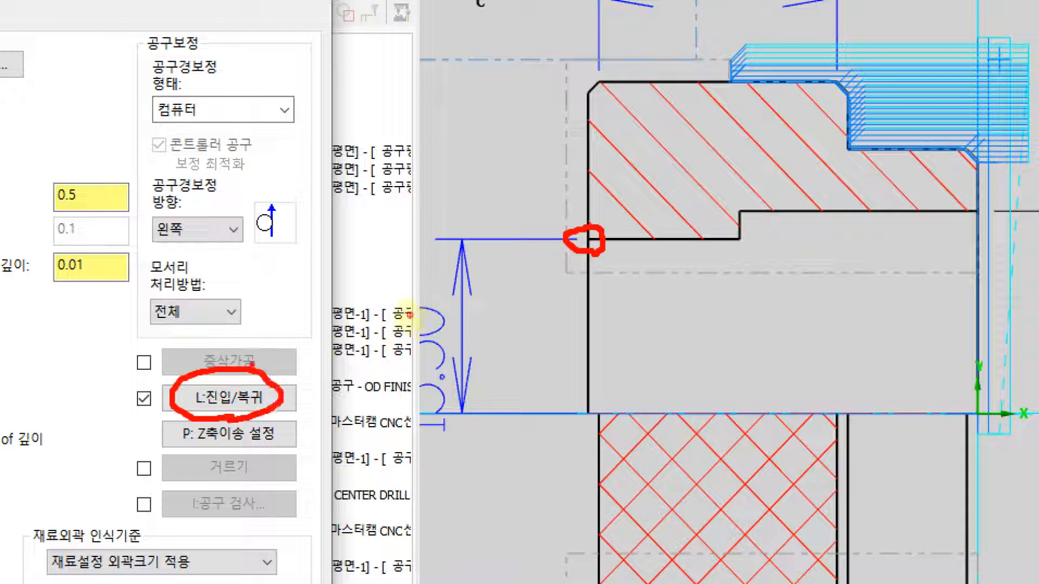
{"action": "left_click_drag", "start_coordinate": [253, 373], "coordinate": [284, 333]}
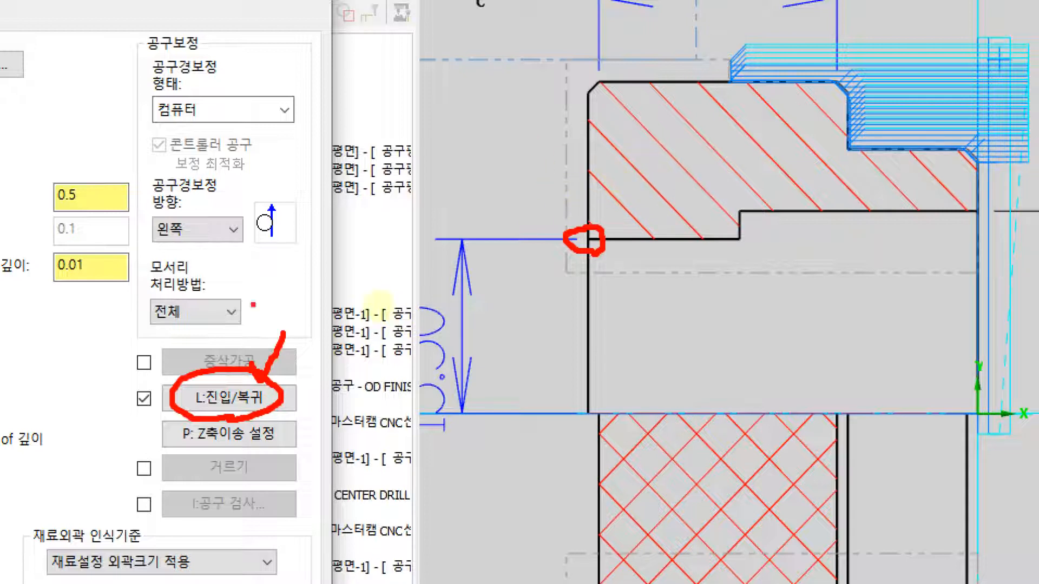
{"action": "mouse_move", "coordinate": [529, 309]}
{"action": "left_mouse_down"}
{"action": "mouse_move", "coordinate": [521, 326]}
{"action": "mouse_move", "coordinate": [540, 374]}
{"action": "left_mouse_up"}
{"action": "mouse_move", "coordinate": [542, 326]}
{"action": "left_mouse_down"}
{"action": "mouse_move", "coordinate": [543, 352]}
{"action": "mouse_move", "coordinate": [558, 349]}
{"action": "left_mouse_up"}
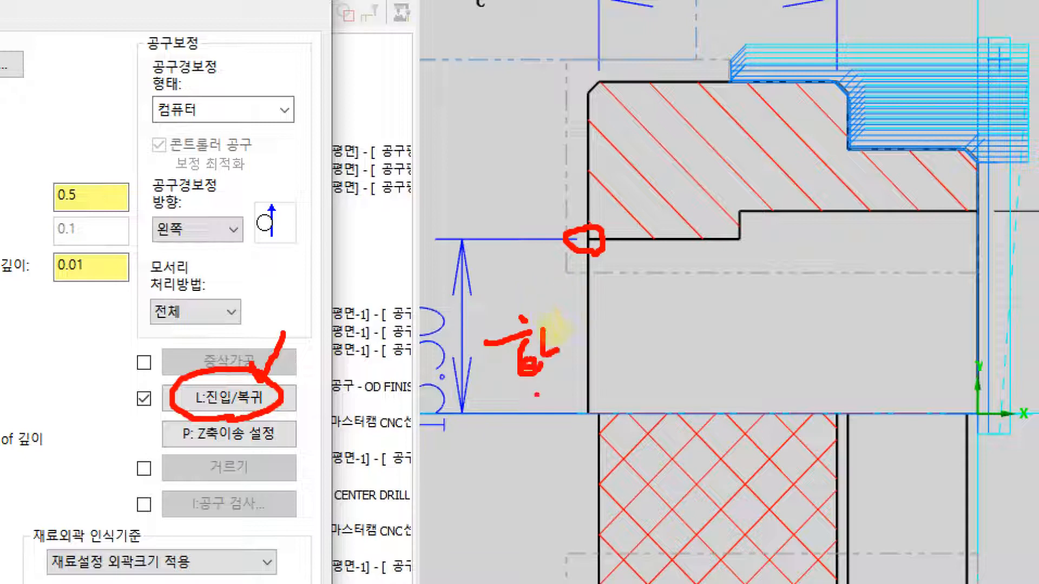
{"action": "left_click_drag", "start_coordinate": [535, 398], "coordinate": [560, 421]}
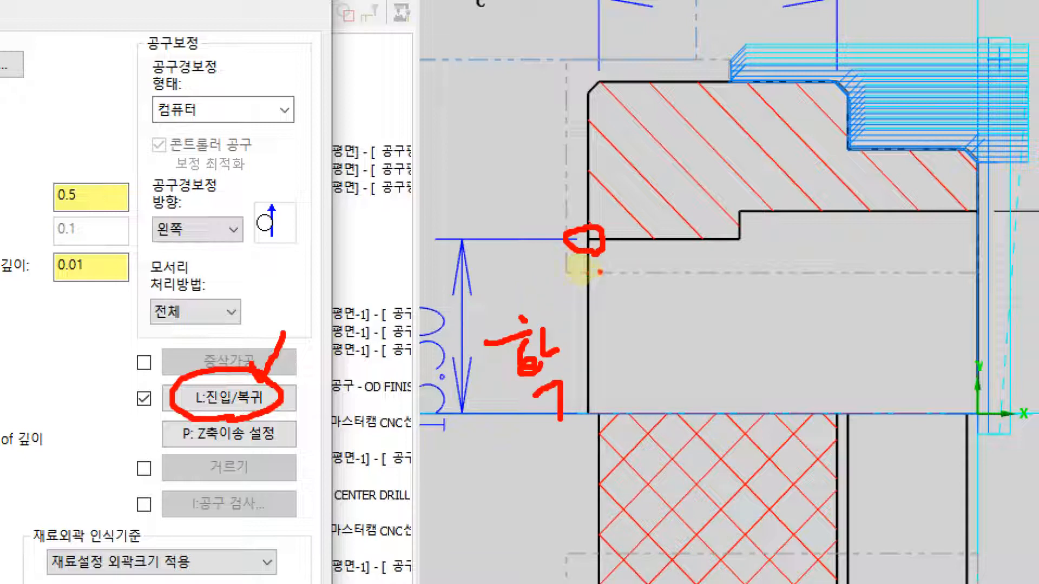
{"action": "mouse_move", "coordinate": [604, 262]}
{"action": "left_mouse_down"}
{"action": "mouse_move", "coordinate": [605, 306]}
{"action": "mouse_move", "coordinate": [622, 297]}
{"action": "mouse_move", "coordinate": [640, 309]}
{"action": "mouse_move", "coordinate": [622, 259]}
{"action": "mouse_move", "coordinate": [644, 311]}
{"action": "mouse_move", "coordinate": [574, 271]}
{"action": "mouse_move", "coordinate": [563, 251]}
{"action": "mouse_move", "coordinate": [574, 238]}
{"action": "mouse_move", "coordinate": [577, 143]}
{"action": "left_mouse_up"}
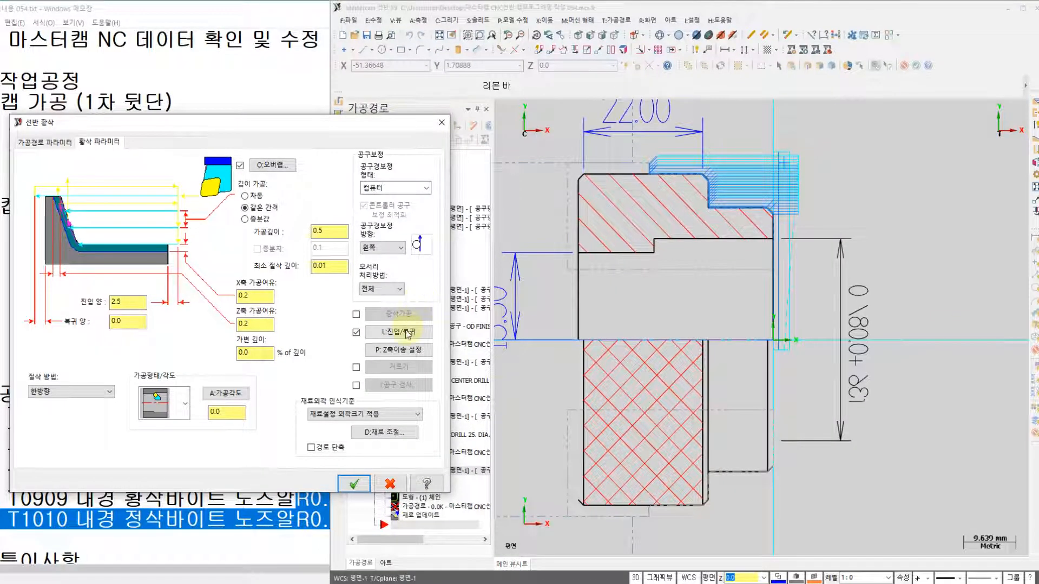
Extend the roughing contour's end by 1 in the lead-out settings and generate the inner-diameter roughing toolpath
{"action": "left_click", "coordinate": [398, 333]}
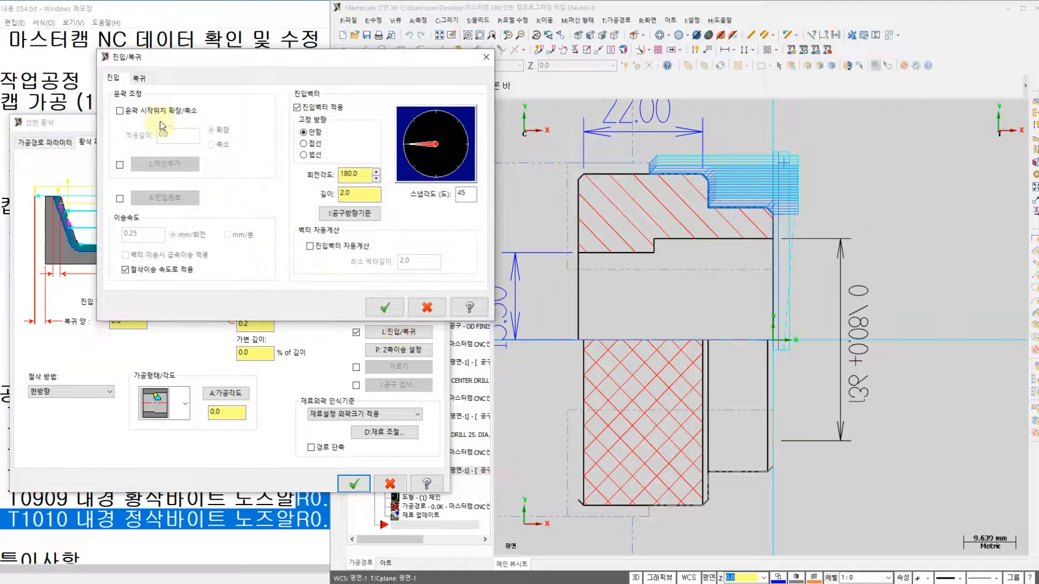
{"action": "left_click", "coordinate": [138, 78]}
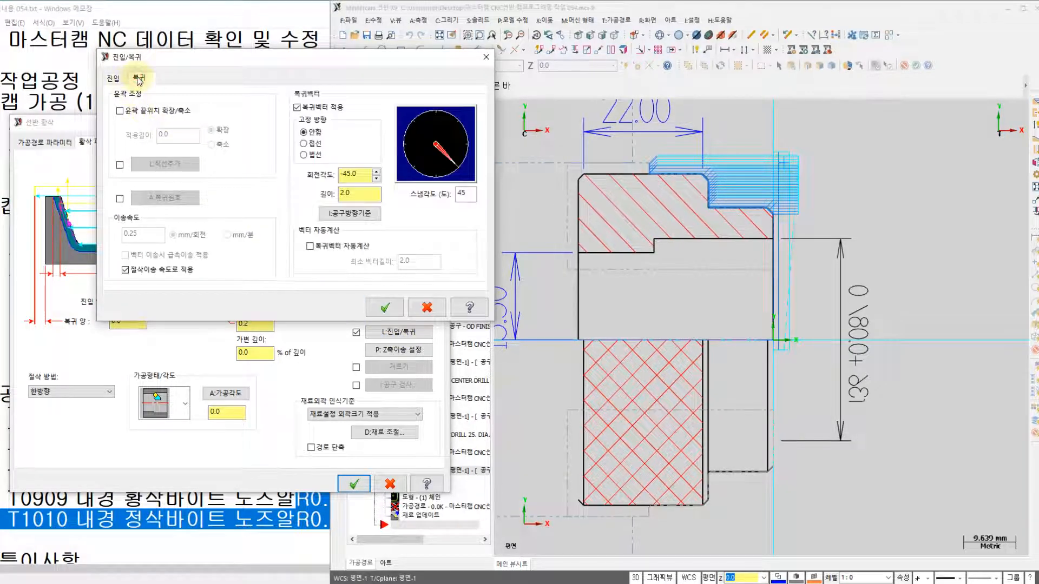
{"action": "left_click", "coordinate": [120, 111]}
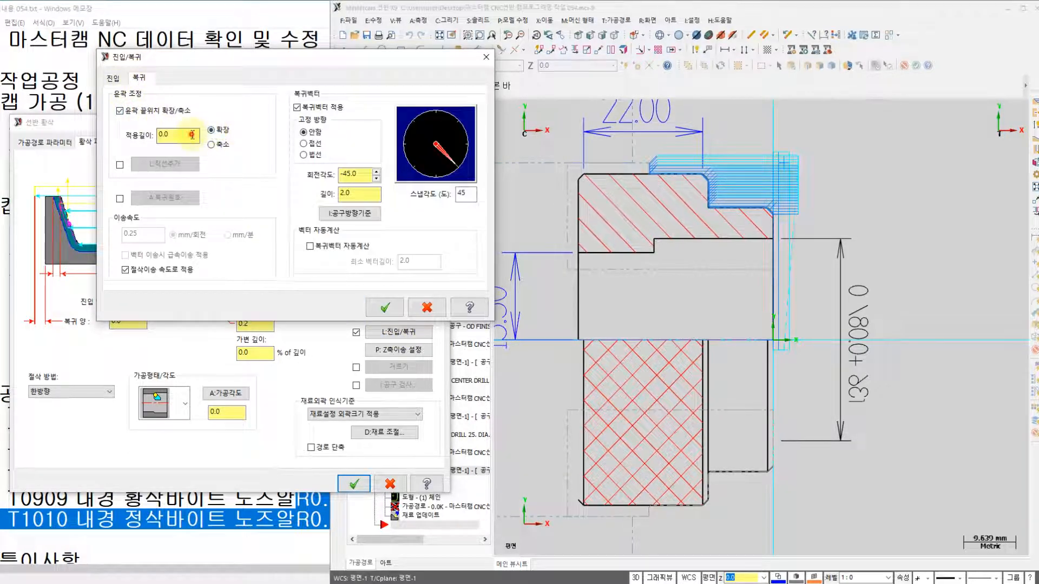
{"action": "left_click_drag", "start_coordinate": [192, 135], "coordinate": [128, 133]}
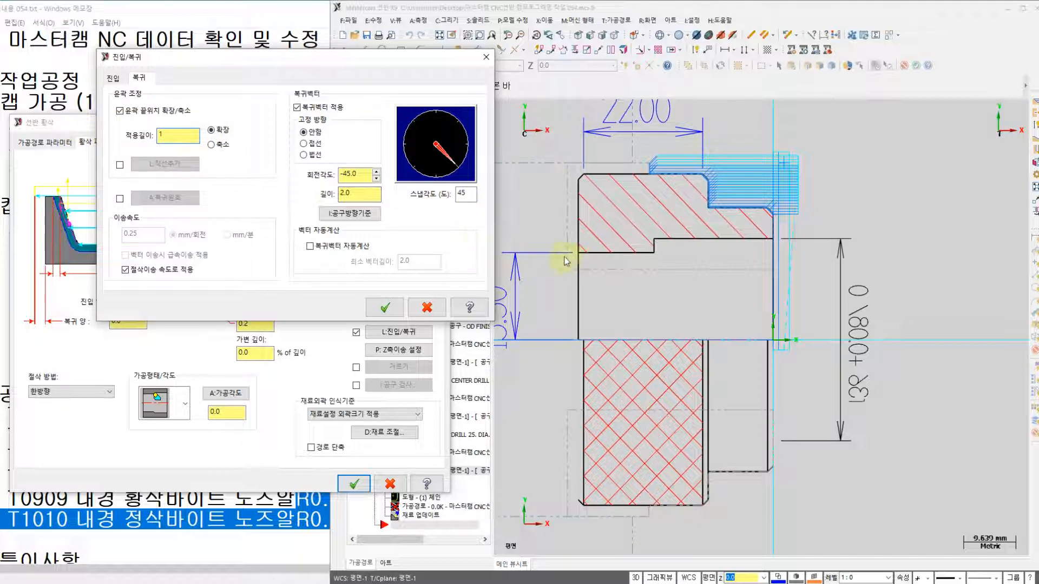
{"action": "left_click", "coordinate": [385, 307]}
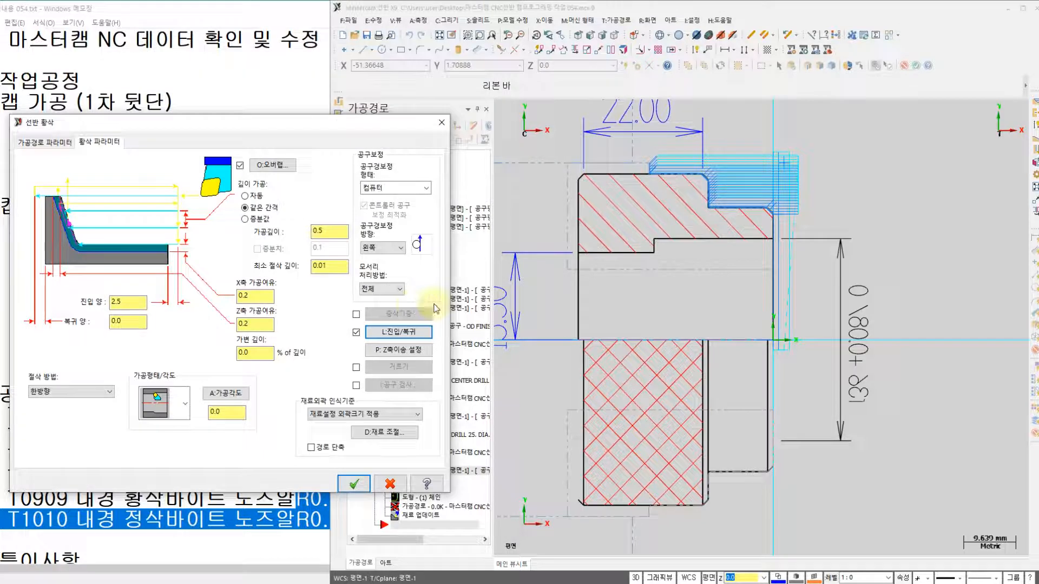
{"action": "left_click", "coordinate": [354, 484]}
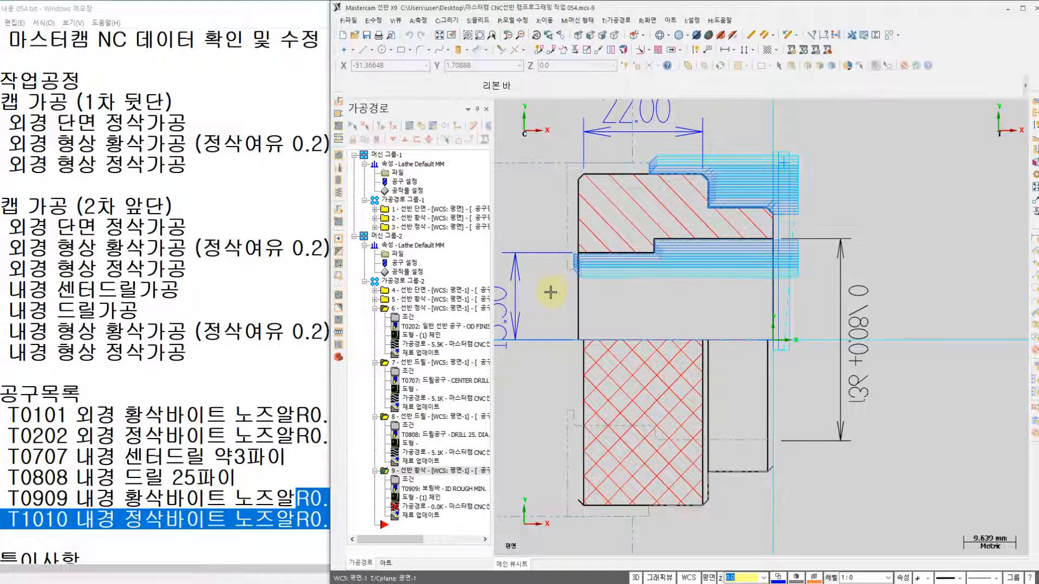
Start a lathe finishing operation and chain the stepped inner bore profile as its contour
{"action": "scroll", "coordinate": [560, 277], "scroll_direction": "up", "scroll_amount": 6}
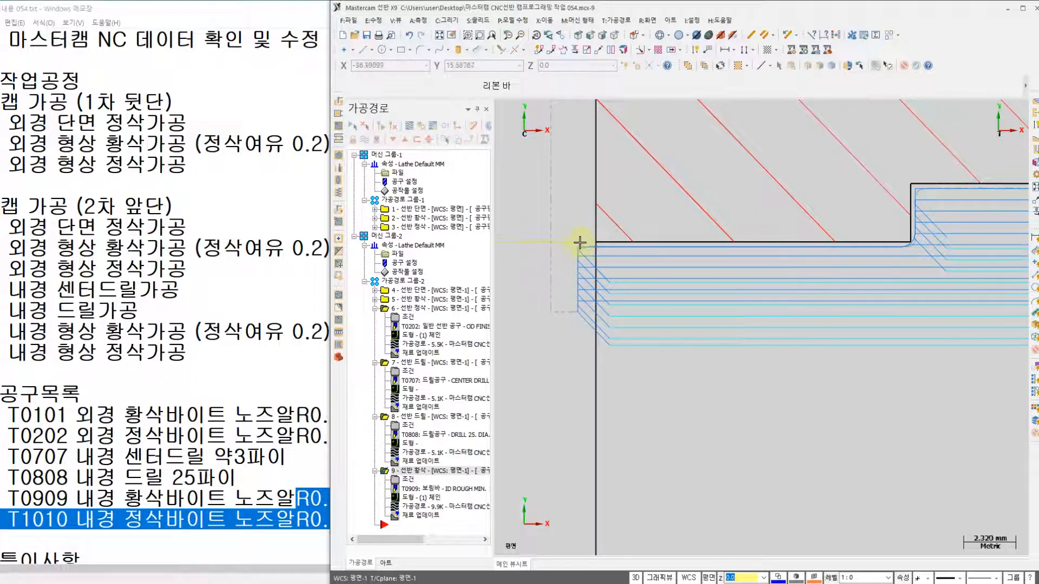
{"action": "scroll", "coordinate": [580, 243], "scroll_direction": "down", "scroll_amount": 5}
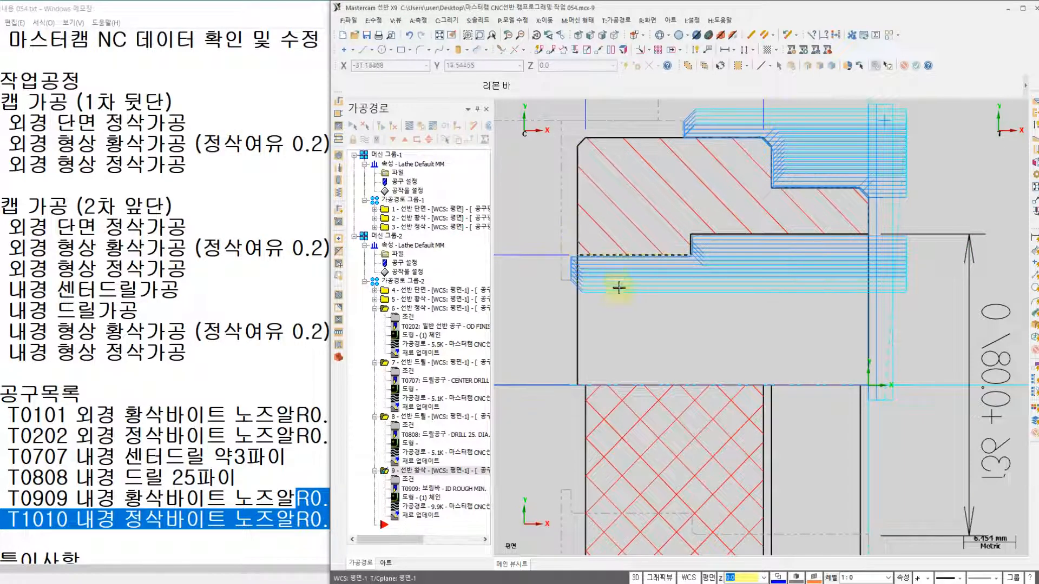
{"action": "left_click", "coordinate": [615, 21]}
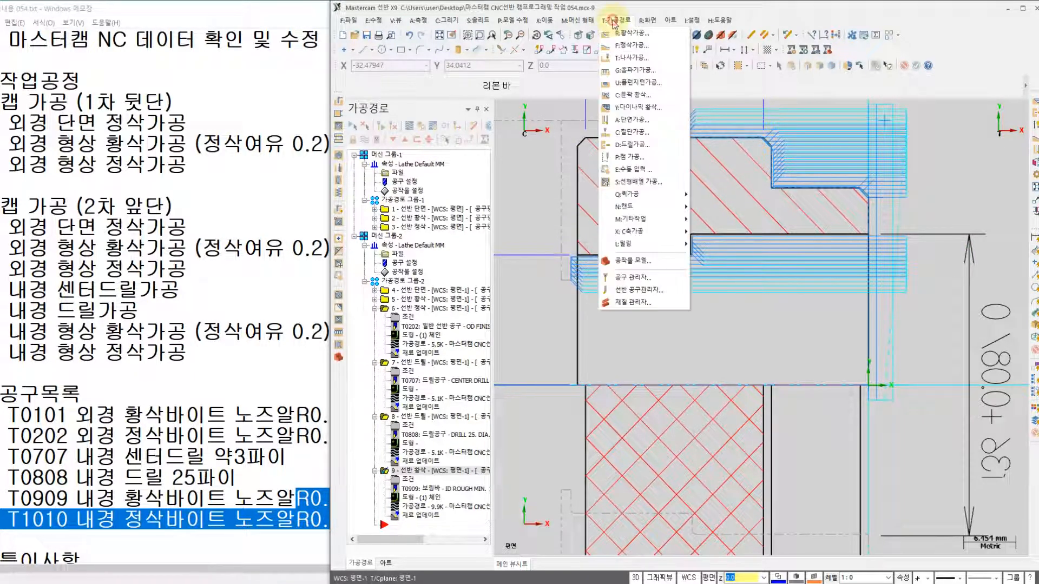
{"action": "left_click", "coordinate": [629, 45]}
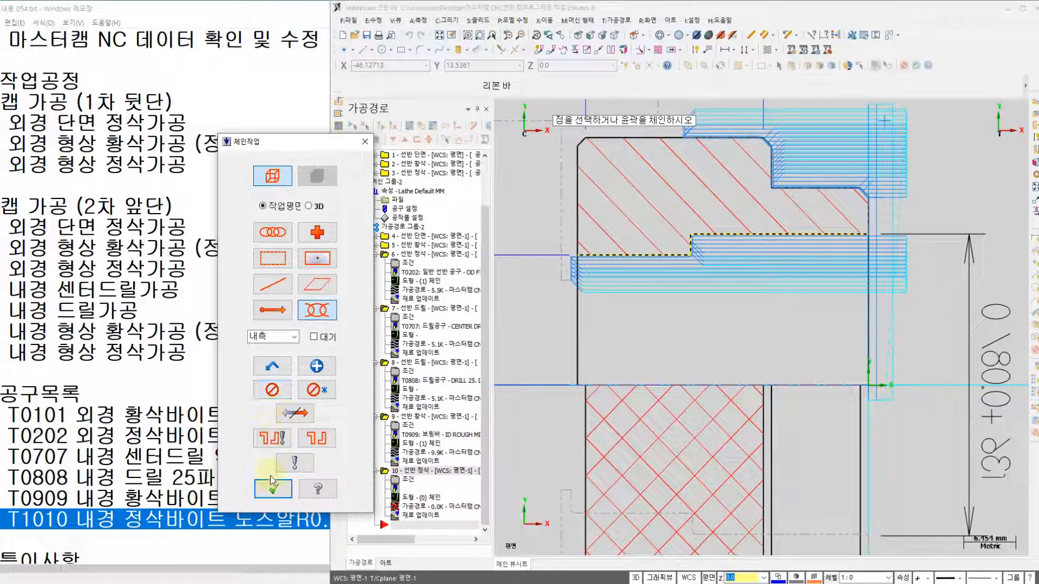
{"action": "left_click", "coordinate": [654, 258]}
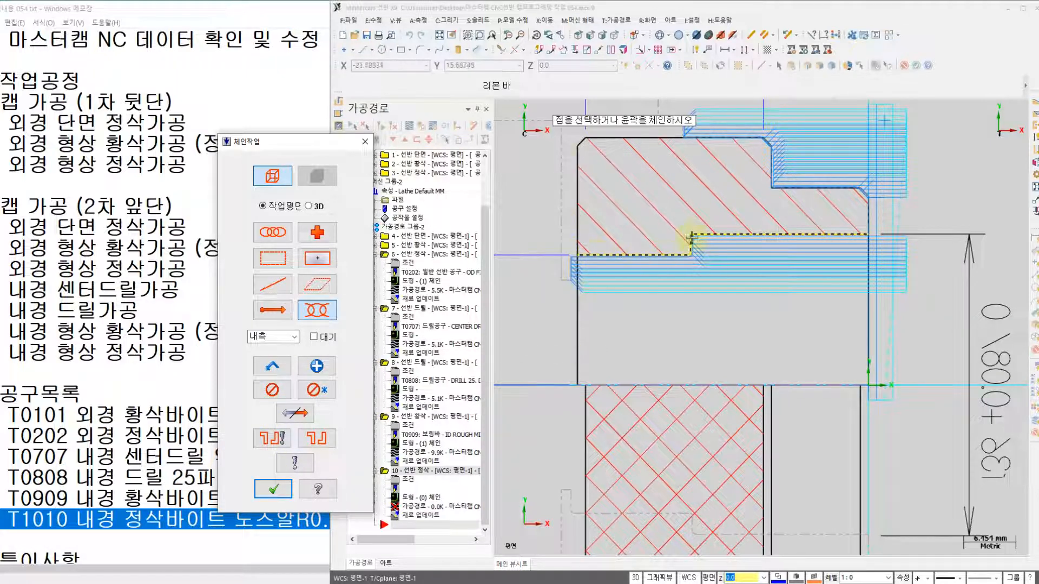
{"action": "left_click", "coordinate": [269, 492]}
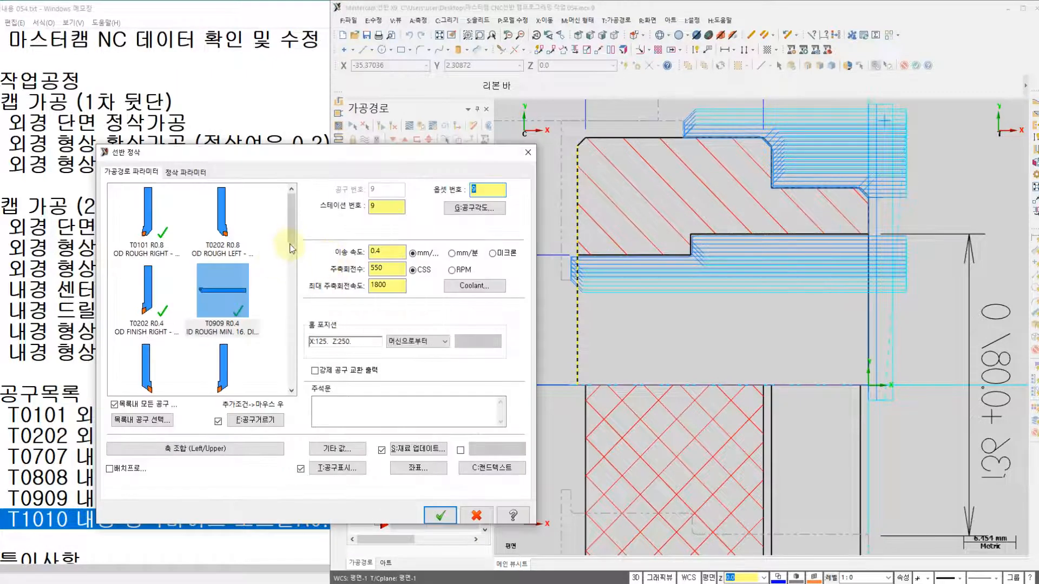
Choose the R0.4 ID FINISH 16. DIA. - 55 DEG tool (T8181) and review its insert and boring bar definitions
{"action": "left_click_drag", "start_coordinate": [291, 238], "coordinate": [290, 333]}
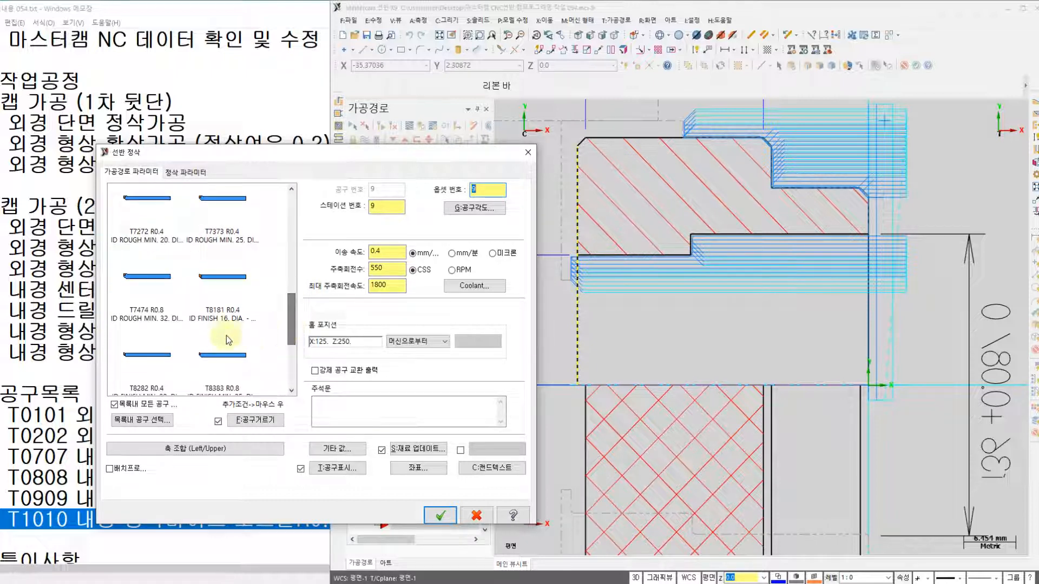
{"action": "left_click", "coordinate": [227, 318]}
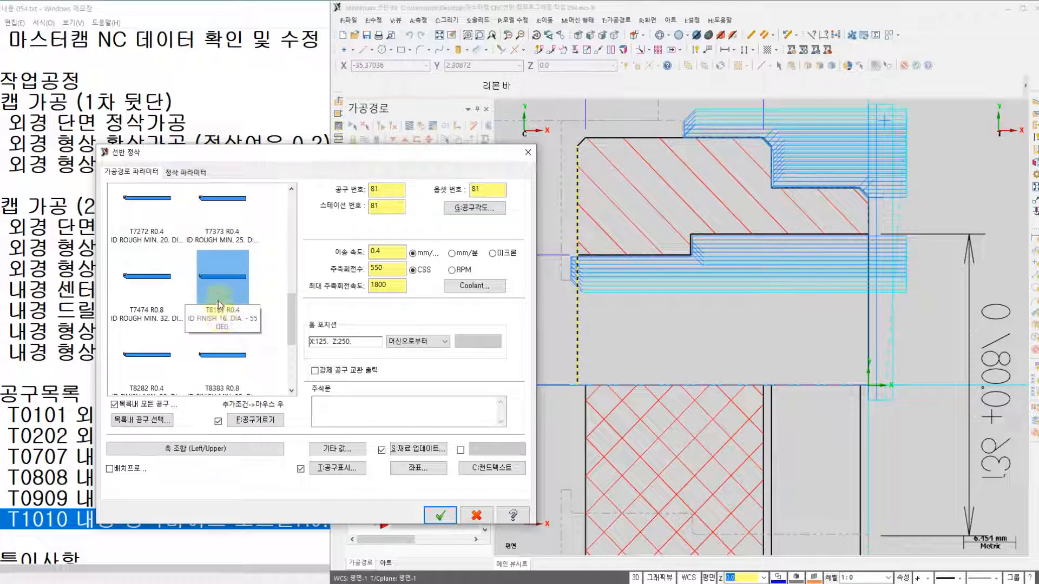
{"action": "double_click", "coordinate": [219, 304]}
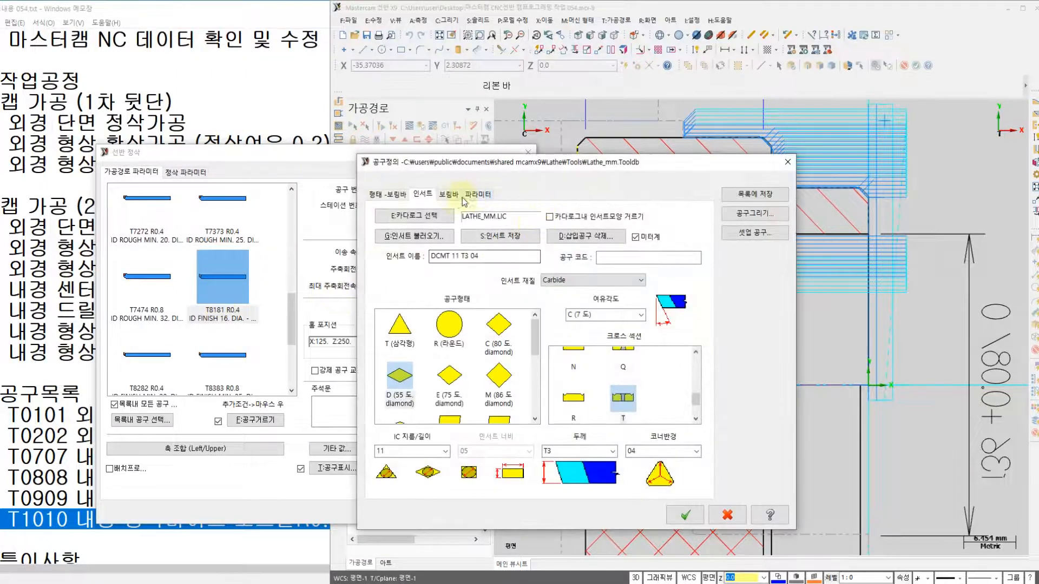
{"action": "left_click", "coordinate": [452, 196]}
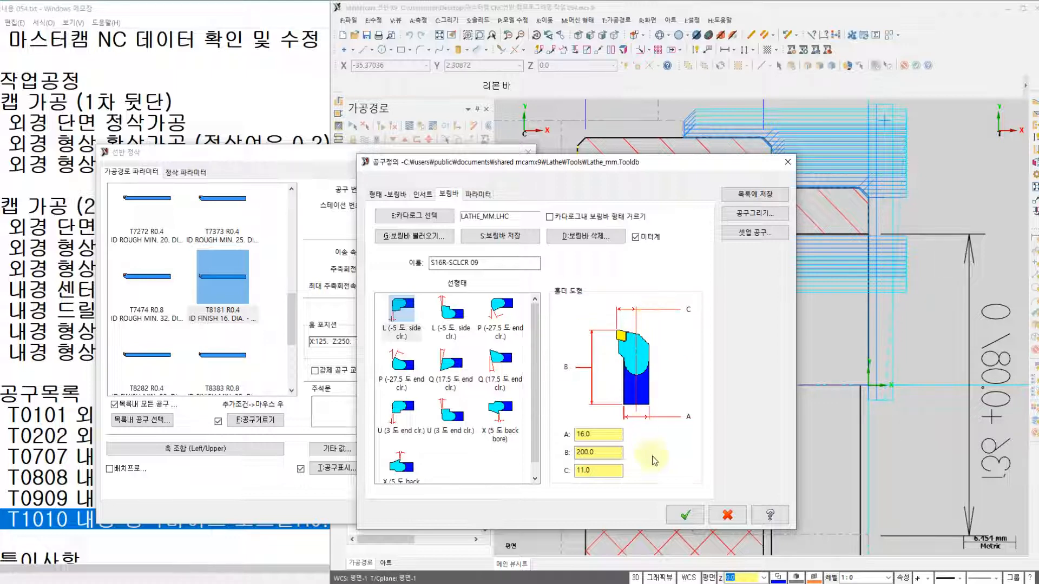
{"action": "left_click", "coordinate": [684, 517]}
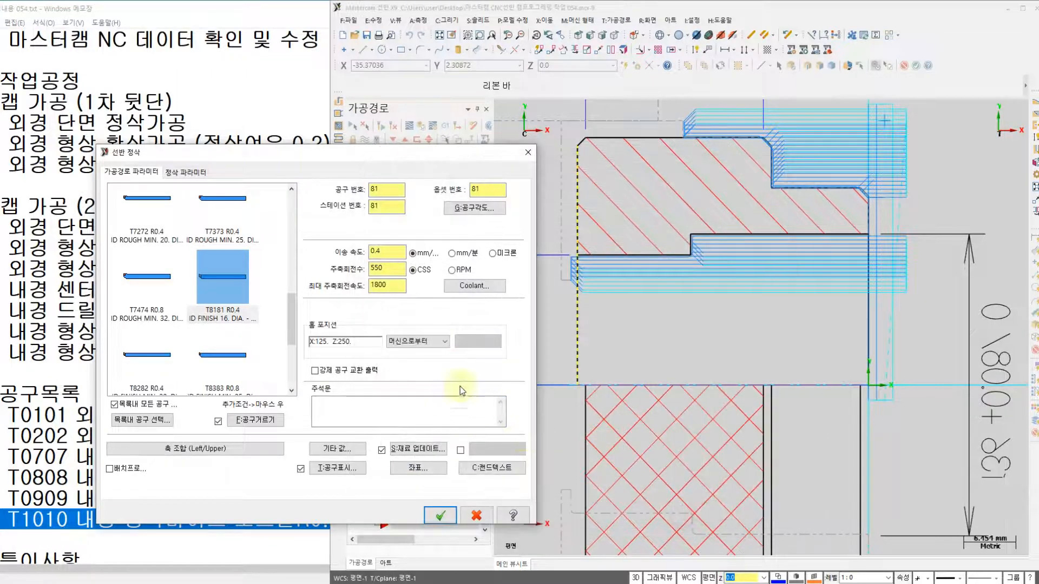
Set the finishing tool, offset and station numbers to 10, the feed rate to 0.18 and the CSS spindle speed to 180
{"action": "double_click", "coordinate": [488, 190]}
{"action": "type", "text": "1"}
{"action": "type", "text": "10"}
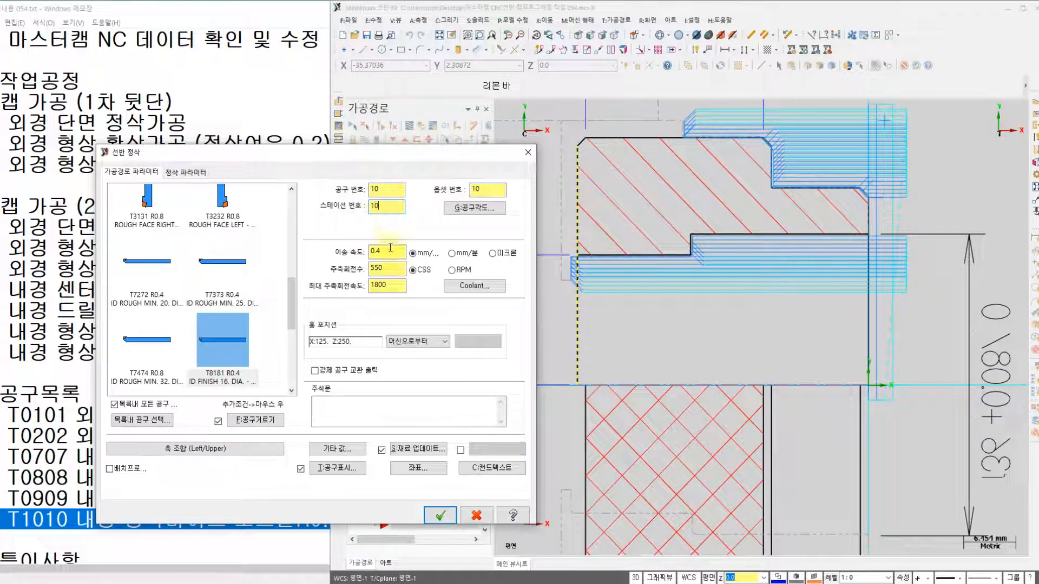
{"action": "key", "text": "Tab"}
{"action": "left_click", "coordinate": [390, 270]}
{"action": "double_click", "coordinate": [390, 270]}
{"action": "type", "text": "180"}
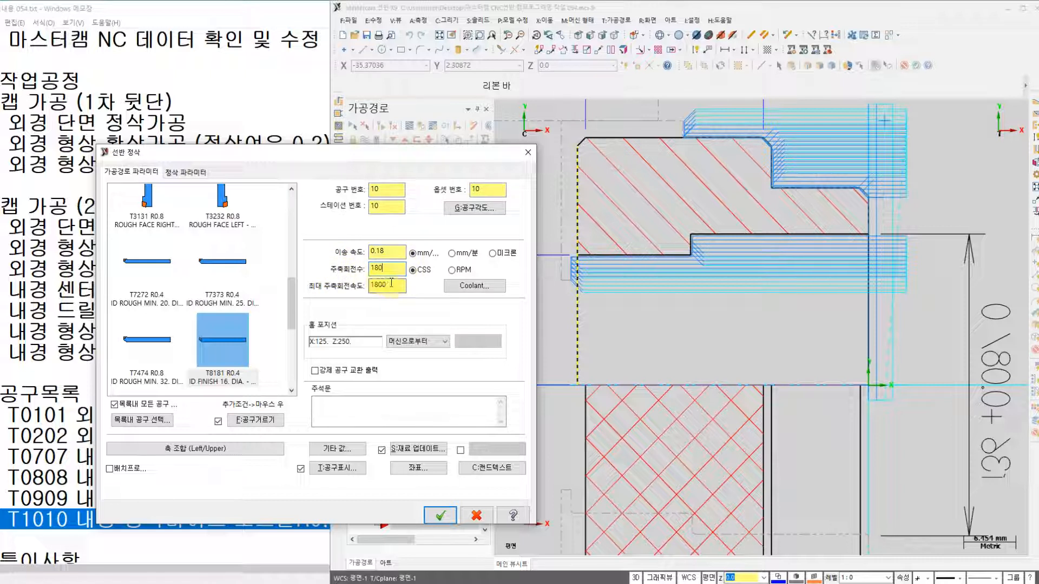
{"action": "double_click", "coordinate": [391, 283]}
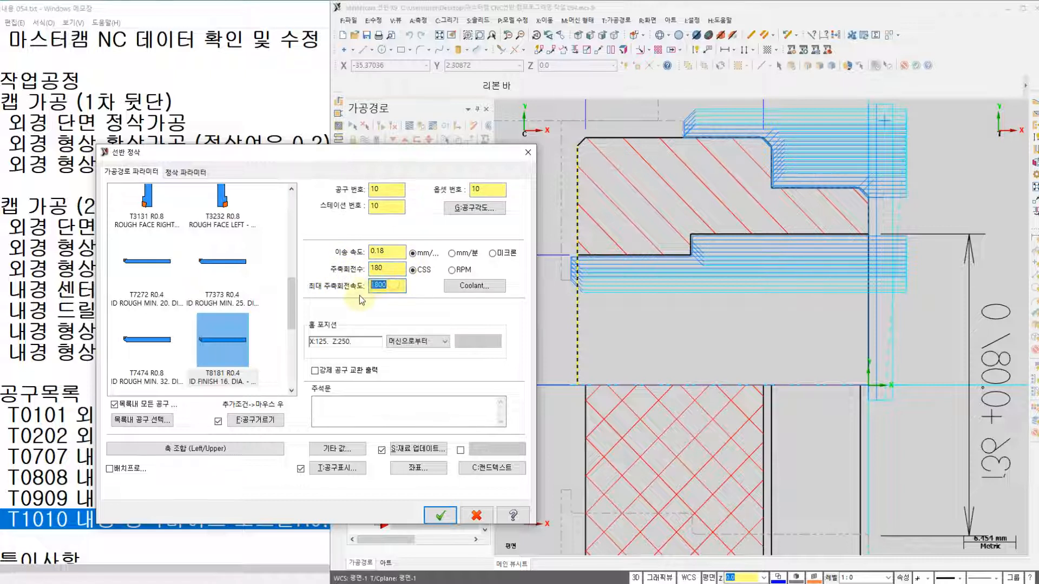
Turn on flood coolant for the inner-diameter finishing operation
{"action": "left_click", "coordinate": [466, 285]}
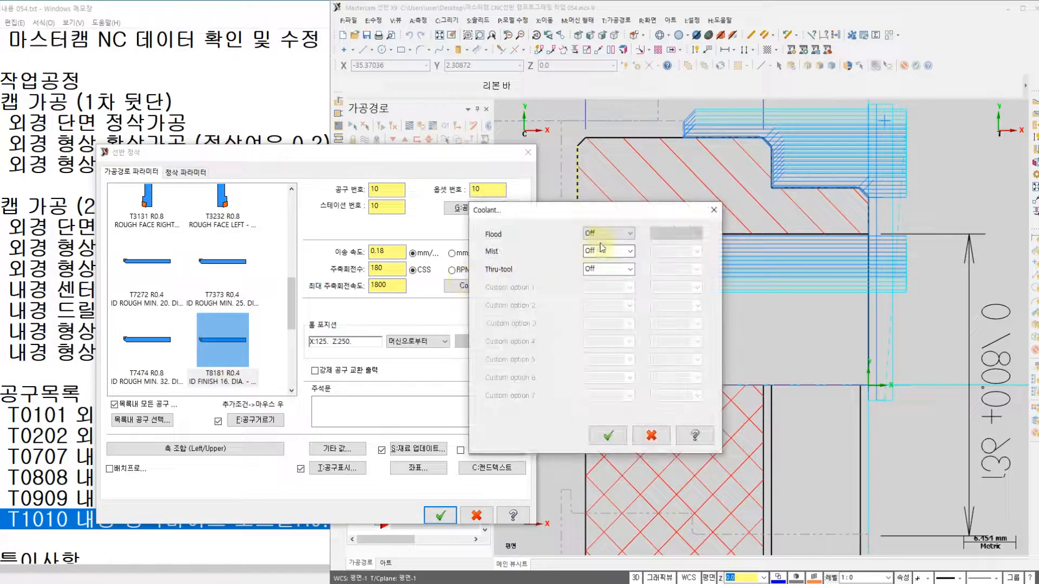
{"action": "left_click", "coordinate": [605, 234]}
{"action": "left_click", "coordinate": [604, 245]}
{"action": "left_click", "coordinate": [607, 436]}
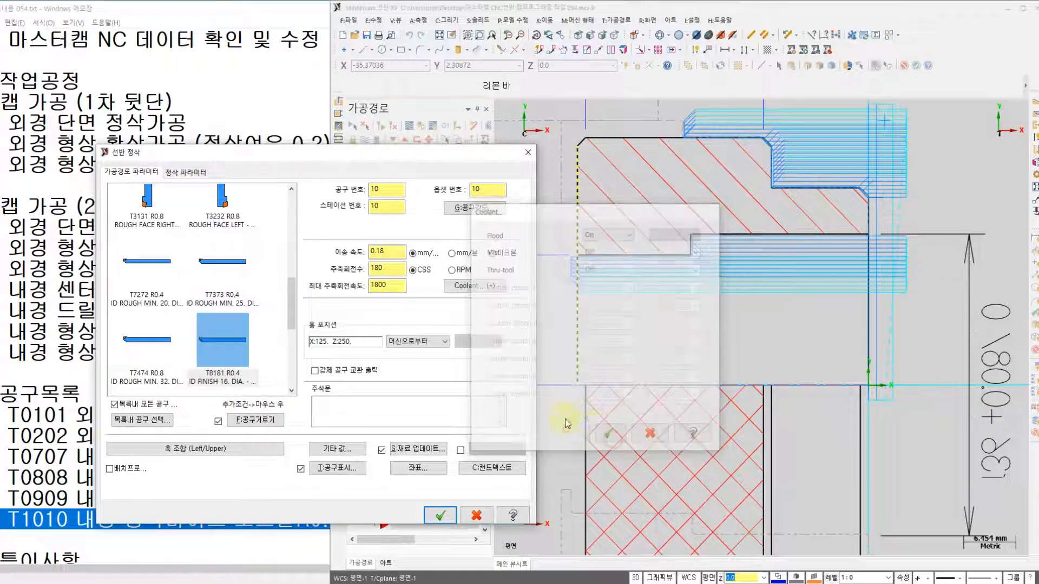
Set the finishing operation's lead-out to extend the contour end by 1
{"action": "left_click", "coordinate": [189, 173]}
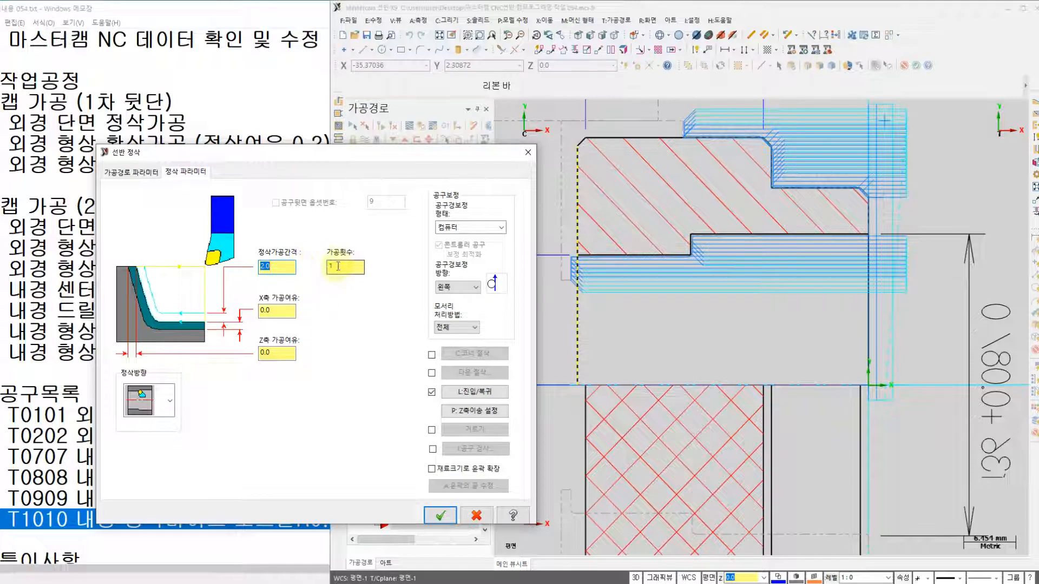
{"action": "left_click", "coordinate": [470, 396]}
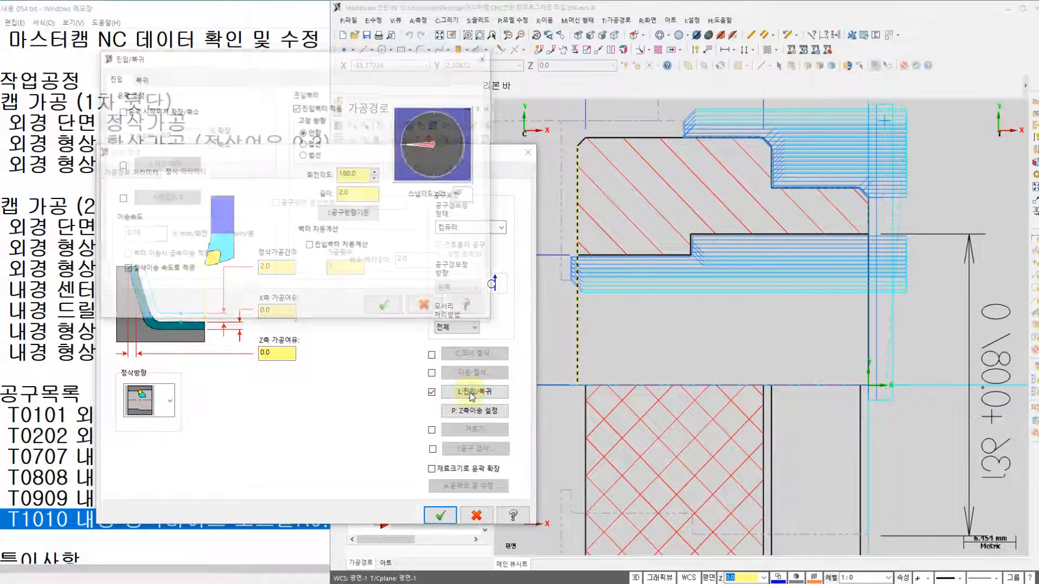
{"action": "left_click", "coordinate": [150, 79]}
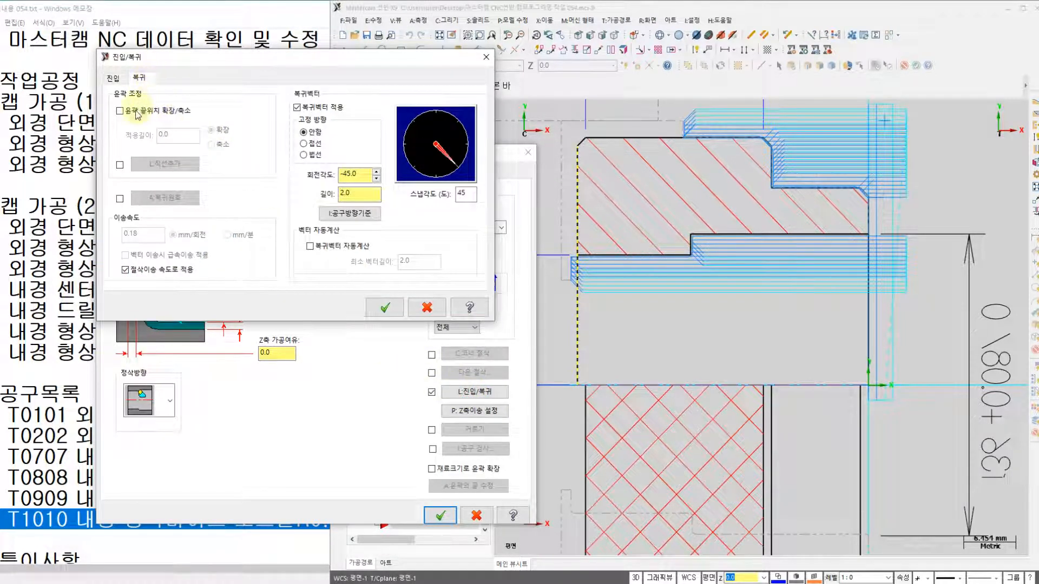
{"action": "left_click", "coordinate": [121, 110]}
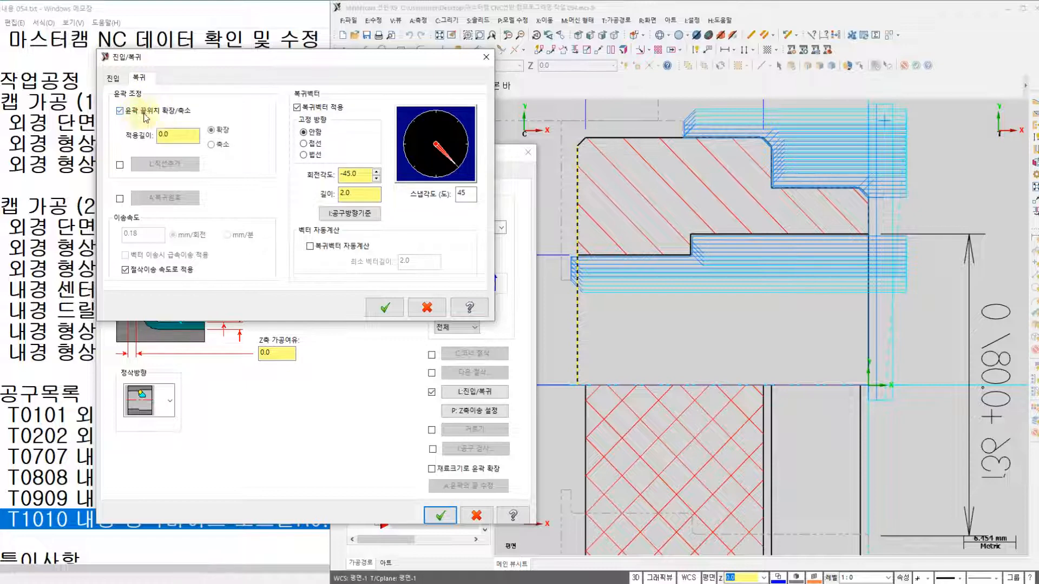
{"action": "double_click", "coordinate": [184, 138]}
{"action": "type", "text": "1"}
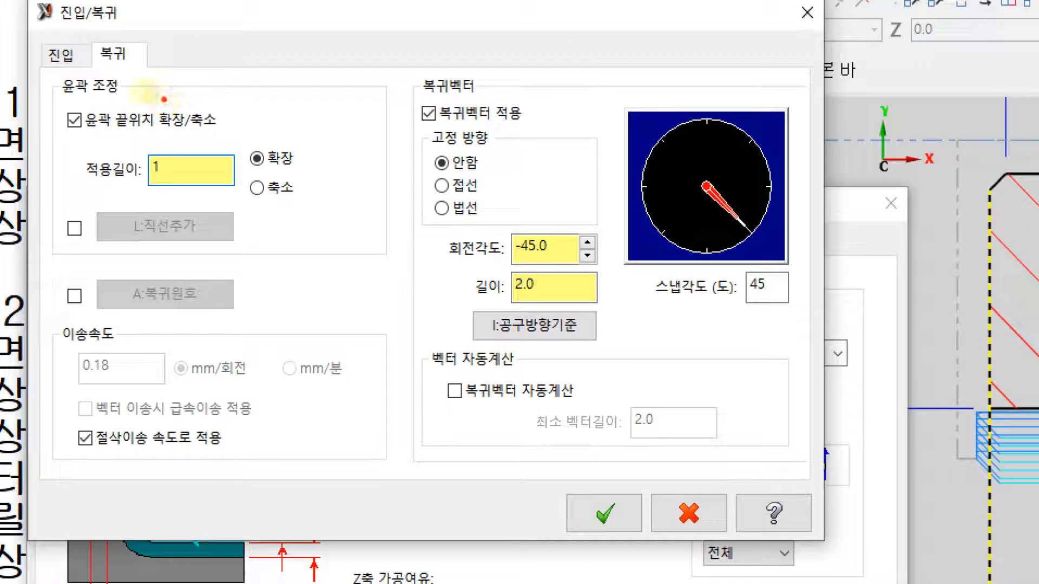
{"action": "mouse_move", "coordinate": [140, 89]}
{"action": "left_mouse_down"}
{"action": "mouse_move", "coordinate": [149, 73]}
{"action": "mouse_move", "coordinate": [130, 82]}
{"action": "left_mouse_up"}
{"action": "mouse_move", "coordinate": [92, 140]}
{"action": "left_mouse_down"}
{"action": "mouse_move", "coordinate": [91, 101]}
{"action": "mouse_move", "coordinate": [93, 140]}
{"action": "left_mouse_up"}
{"action": "mouse_move", "coordinate": [310, 174]}
{"action": "left_mouse_down"}
{"action": "mouse_move", "coordinate": [218, 138]}
{"action": "mouse_move", "coordinate": [311, 174]}
{"action": "left_mouse_up"}
{"action": "mouse_move", "coordinate": [165, 137]}
{"action": "left_mouse_down"}
{"action": "mouse_move", "coordinate": [109, 162]}
{"action": "mouse_move", "coordinate": [114, 184]}
{"action": "mouse_move", "coordinate": [156, 189]}
{"action": "left_mouse_up"}
{"action": "mouse_move", "coordinate": [151, 117]}
{"action": "left_mouse_down"}
{"action": "mouse_move", "coordinate": [179, 184]}
{"action": "mouse_move", "coordinate": [158, 129]}
{"action": "left_mouse_up"}
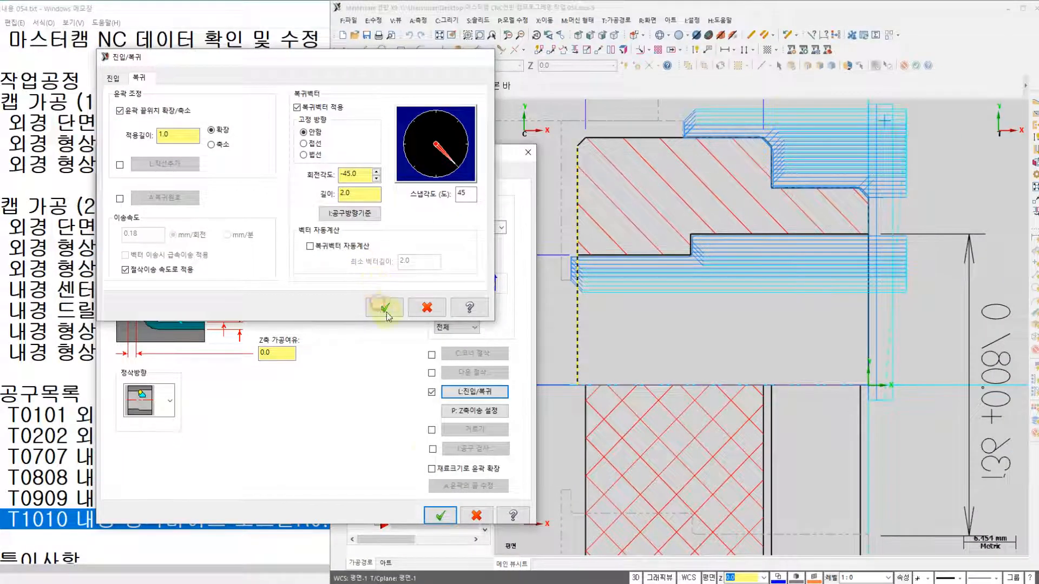
Accept the lead-out and finishing parameters to generate the inner-diameter finishing toolpath
{"action": "left_click", "coordinate": [604, 513]}
{"action": "left_click", "coordinate": [440, 516]}
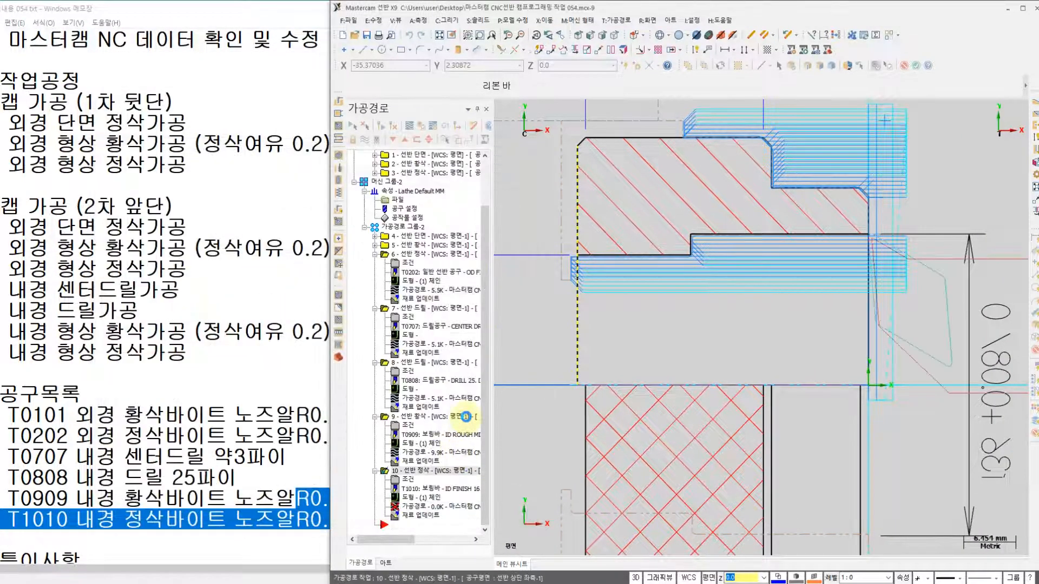
Backplot the inner-diameter finishing operation and play the tool motion through the bore
{"action": "left_click", "coordinate": [418, 515]}
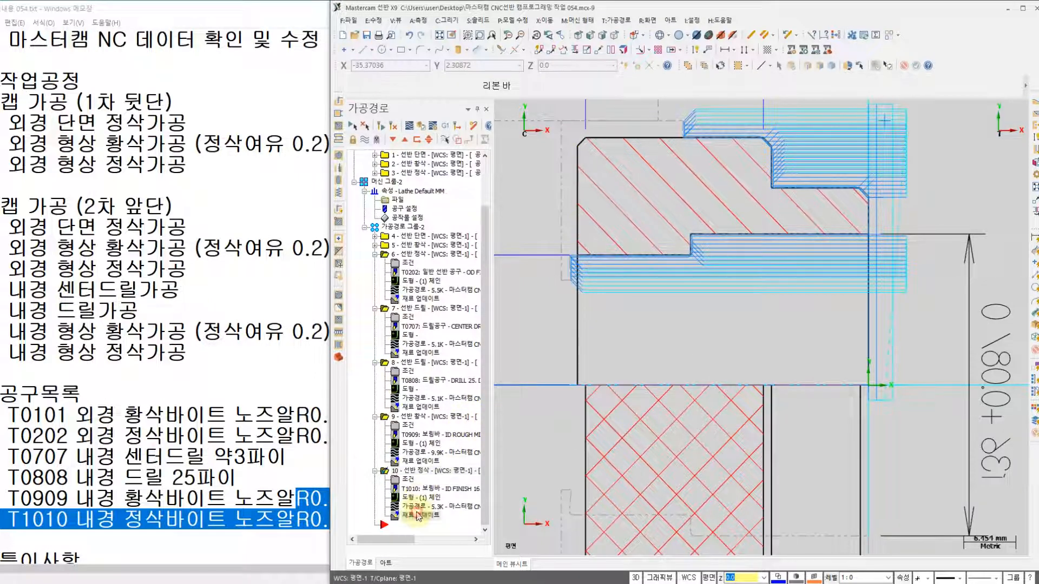
{"action": "left_click", "coordinate": [415, 517]}
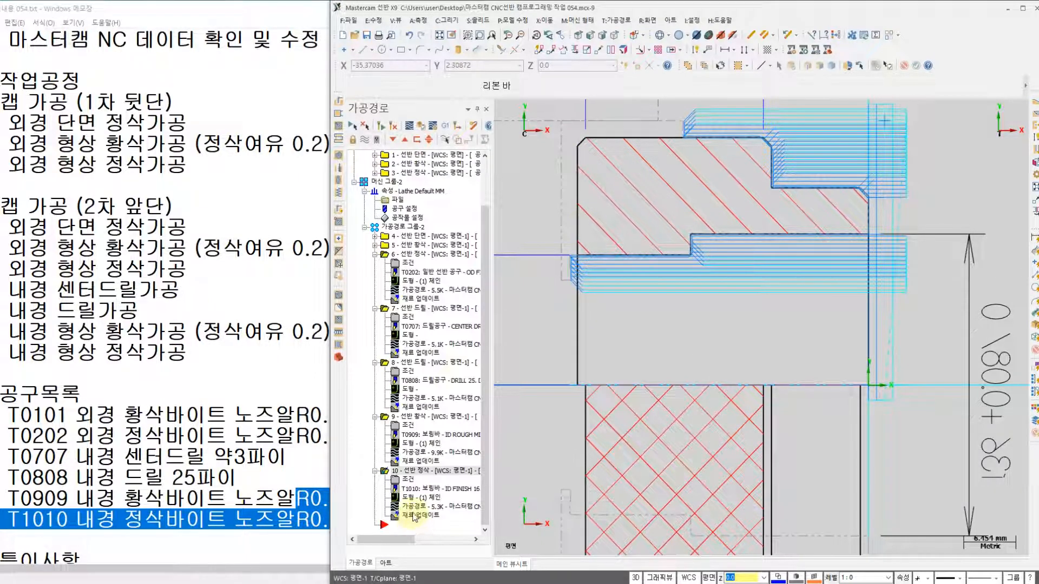
{"action": "left_click", "coordinate": [409, 126]}
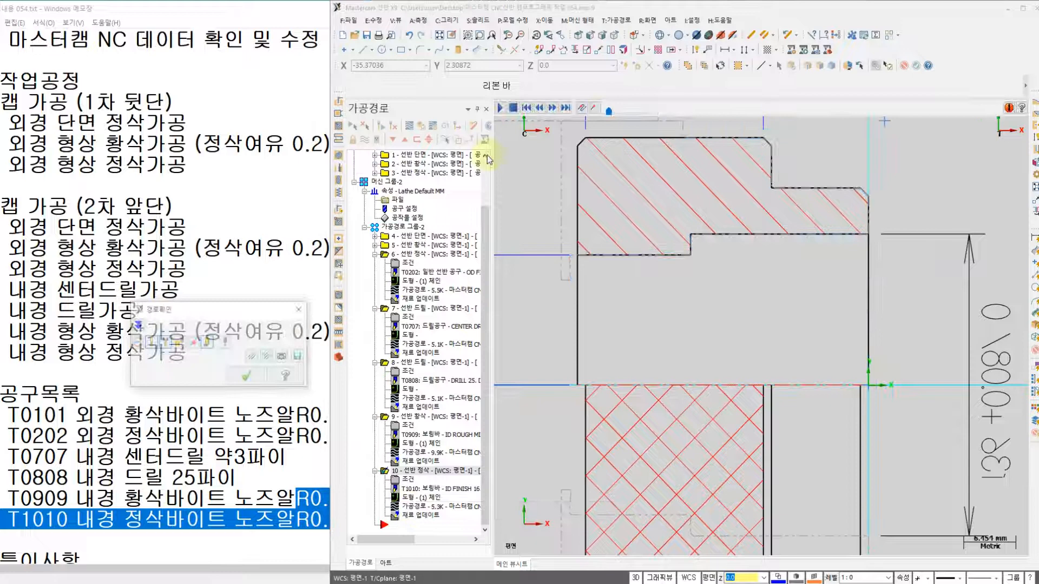
{"action": "left_click", "coordinate": [499, 110]}
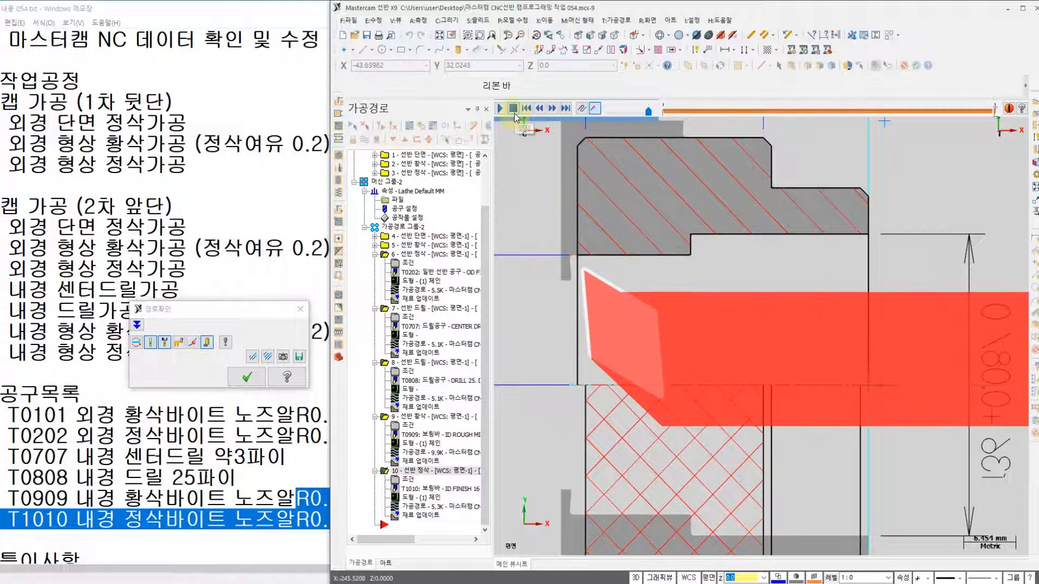
Close the backplot of the finishing operation and collapse the expanded operations 6 through 10 in the toolpath tree
{"action": "left_click", "coordinate": [247, 377]}
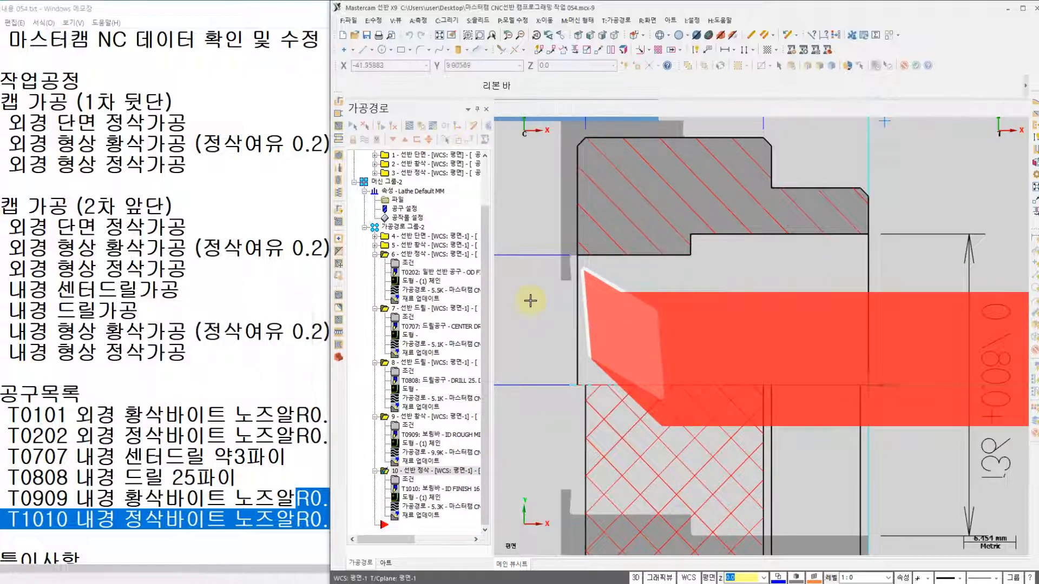
{"action": "scroll", "coordinate": [587, 276], "scroll_direction": "down", "scroll_amount": 3}
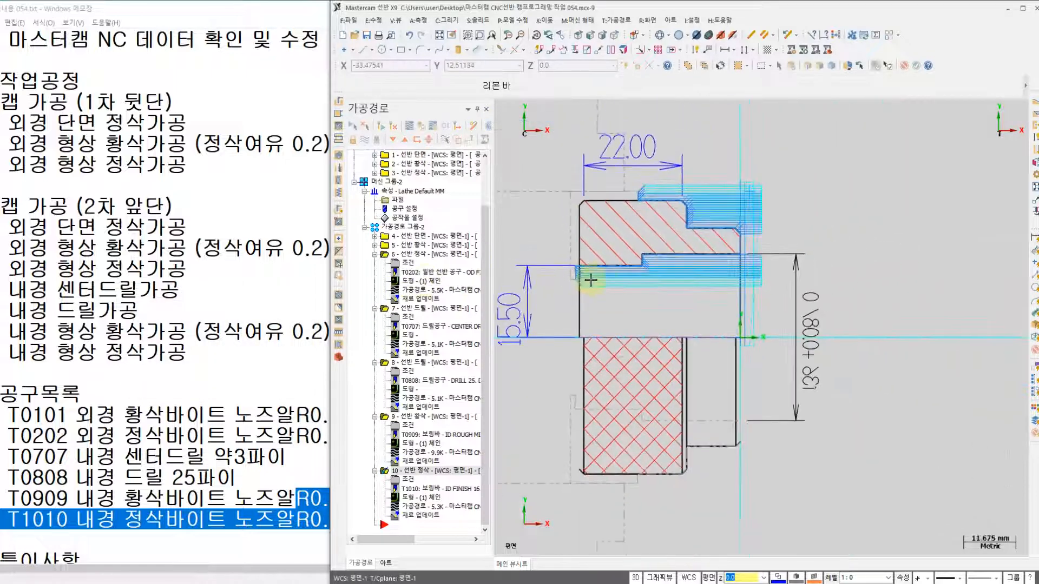
{"action": "scroll", "coordinate": [614, 296], "scroll_direction": "down", "scroll_amount": 1}
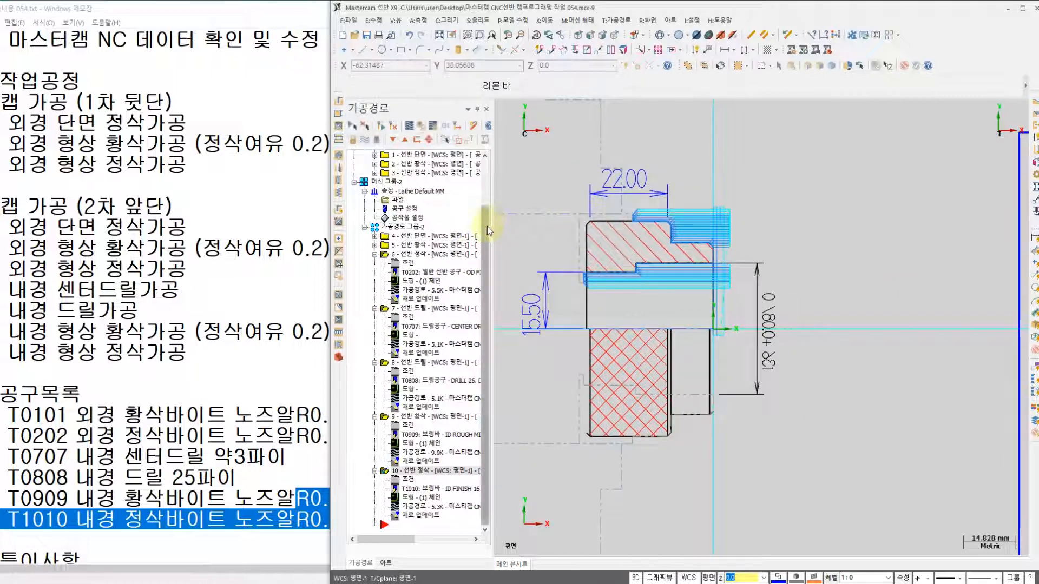
{"action": "mouse_move", "coordinate": [487, 226]}
{"action": "left_mouse_down"}
{"action": "mouse_move", "coordinate": [492, 162]}
{"action": "mouse_move", "coordinate": [488, 242]}
{"action": "left_mouse_up"}
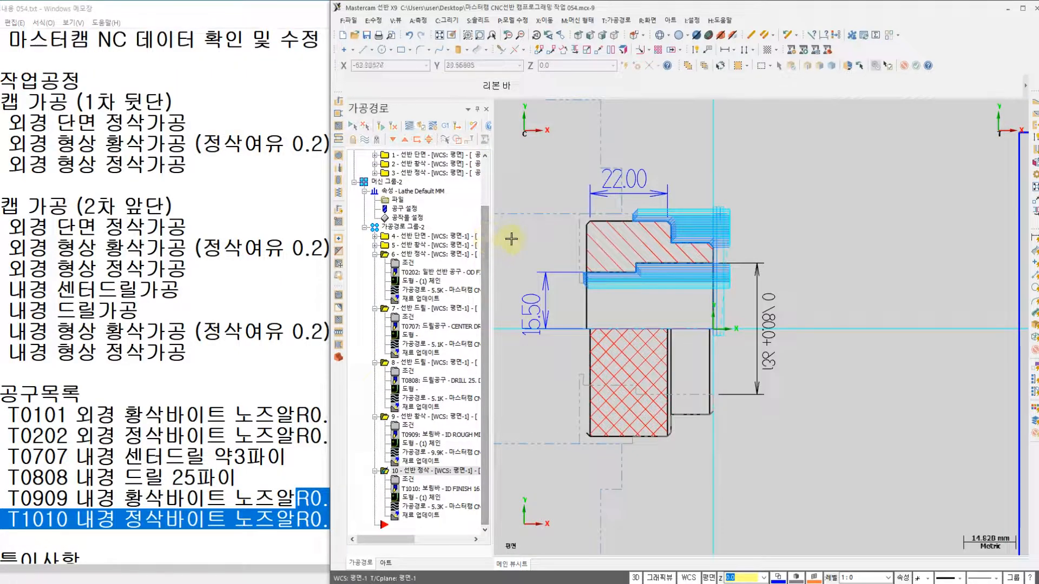
{"action": "left_click", "coordinate": [375, 254]}
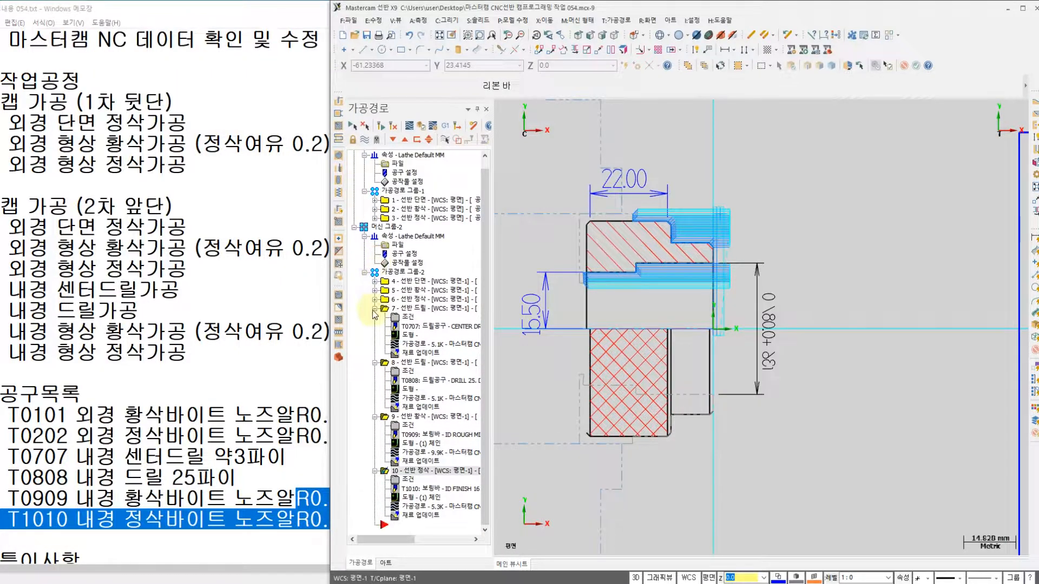
{"action": "left_click", "coordinate": [374, 309]}
{"action": "left_click", "coordinate": [374, 326]}
{"action": "left_click", "coordinate": [374, 336]}
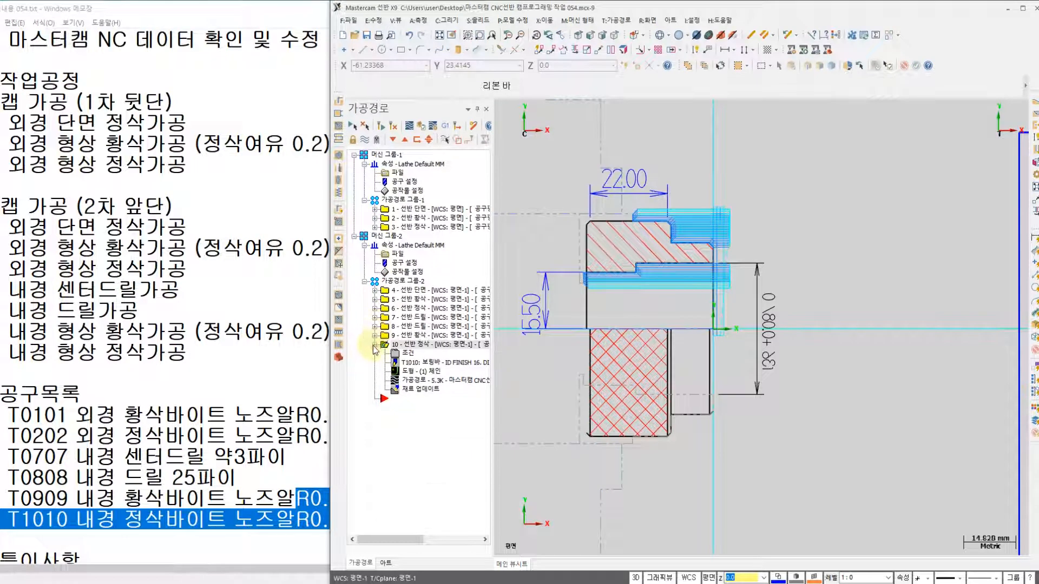
{"action": "left_click", "coordinate": [375, 344]}
{"action": "scroll", "coordinate": [534, 221], "scroll_direction": "up", "scroll_amount": 3}
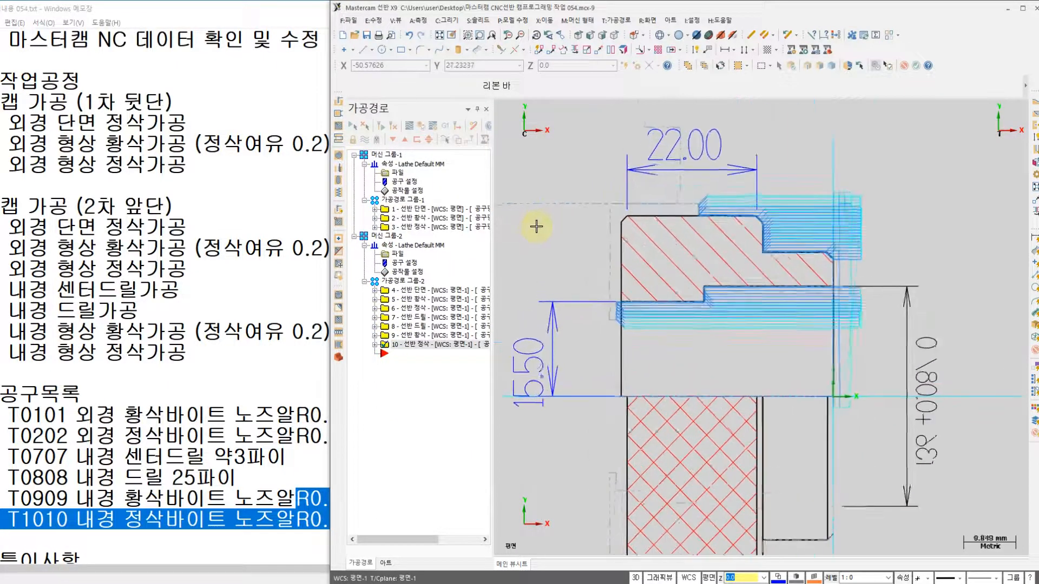
Select all operations of toolpath group 2 and backplot their combined tool paths
{"action": "left_click", "coordinate": [399, 282]}
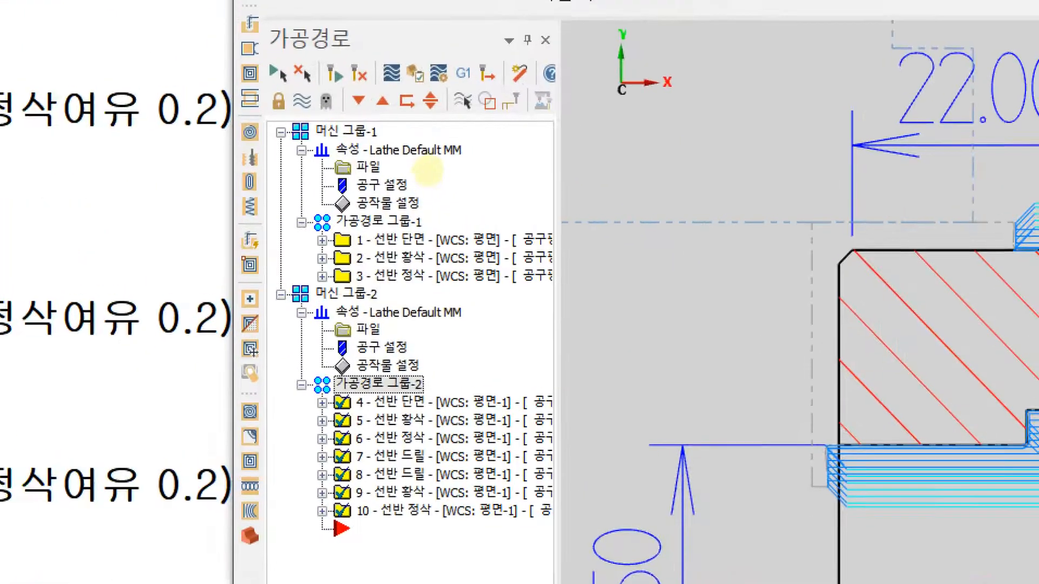
{"action": "mouse_move", "coordinate": [424, 396]}
{"action": "left_mouse_down"}
{"action": "mouse_move", "coordinate": [389, 419]}
{"action": "mouse_move", "coordinate": [385, 353]}
{"action": "mouse_move", "coordinate": [437, 395]}
{"action": "left_mouse_up"}
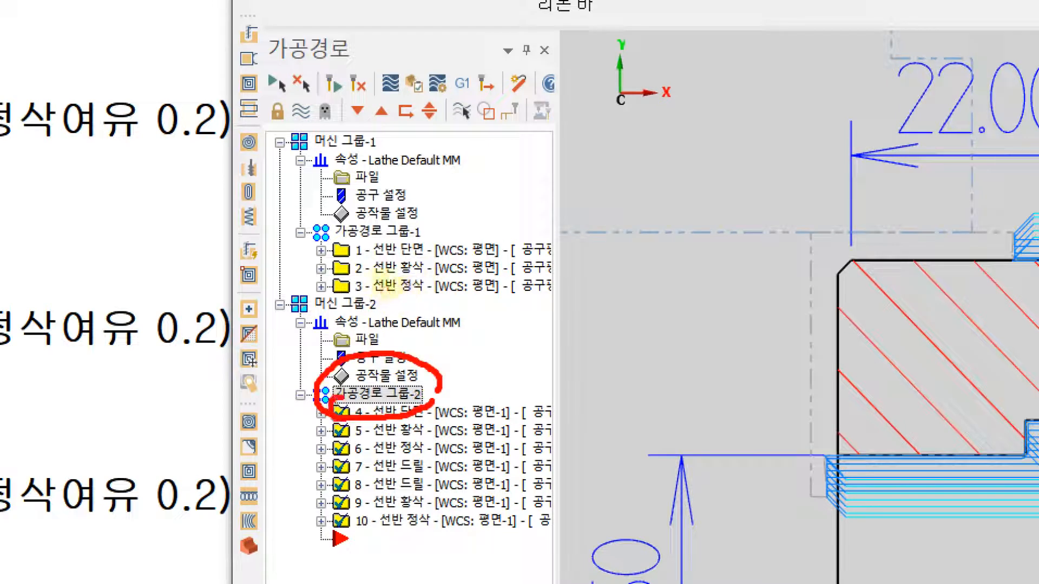
{"action": "left_click_drag", "start_coordinate": [342, 398], "coordinate": [353, 416]}
{"action": "left_click_drag", "start_coordinate": [352, 461], "coordinate": [325, 437]}
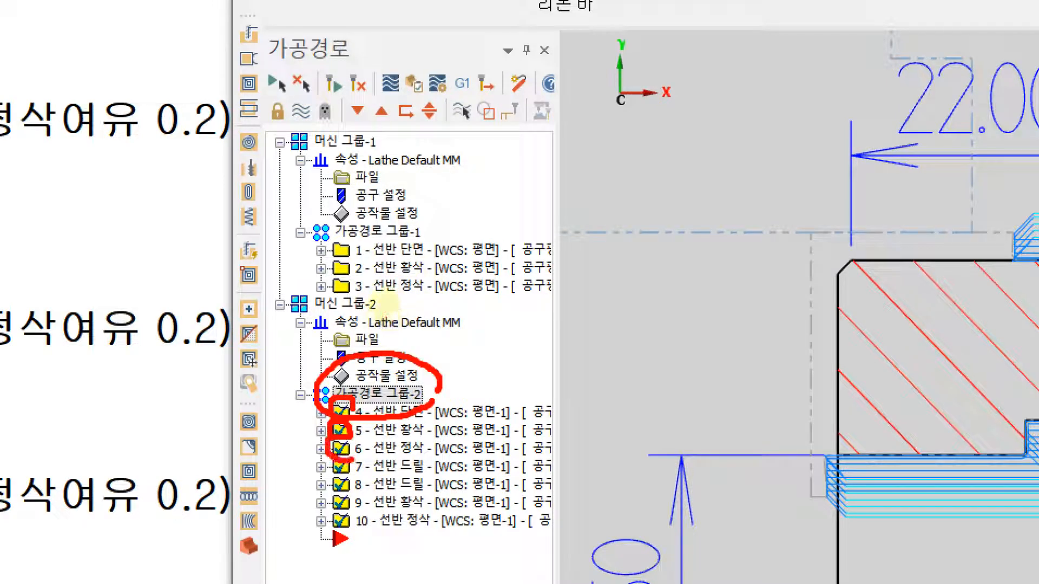
{"action": "left_click_drag", "start_coordinate": [357, 474], "coordinate": [357, 497]}
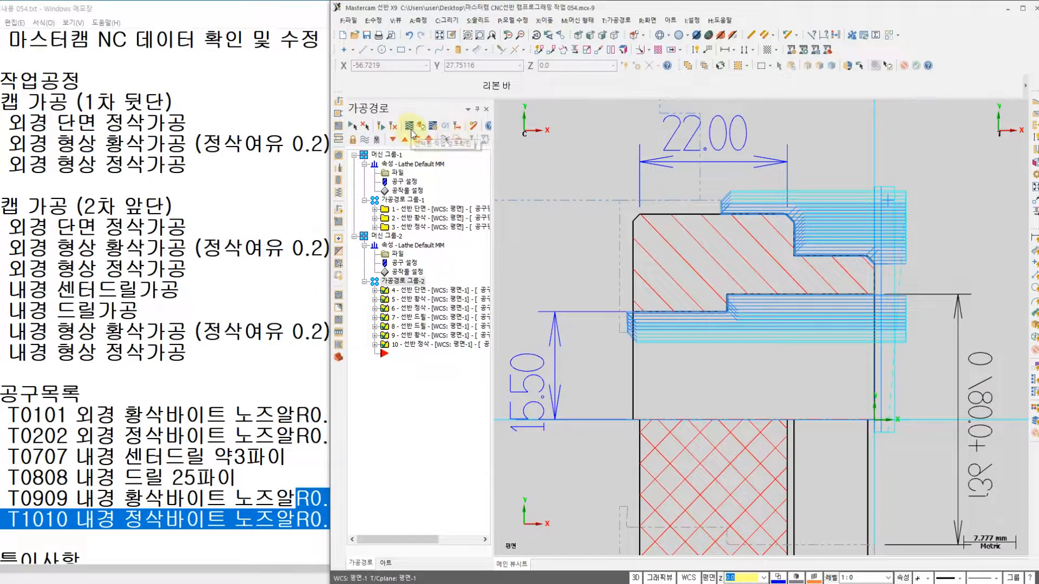
{"action": "left_click", "coordinate": [410, 127]}
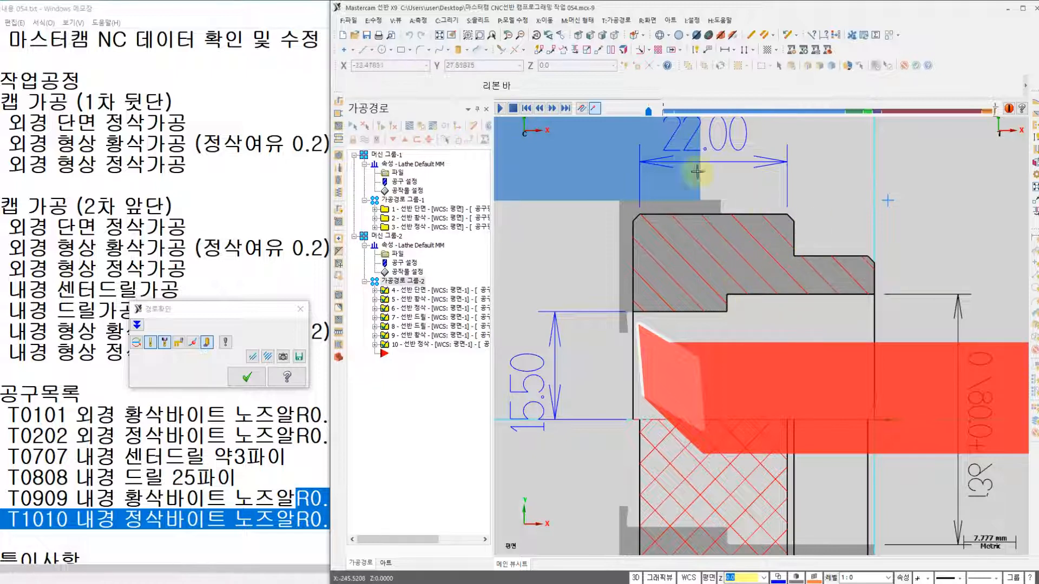
{"action": "left_click", "coordinate": [246, 377]}
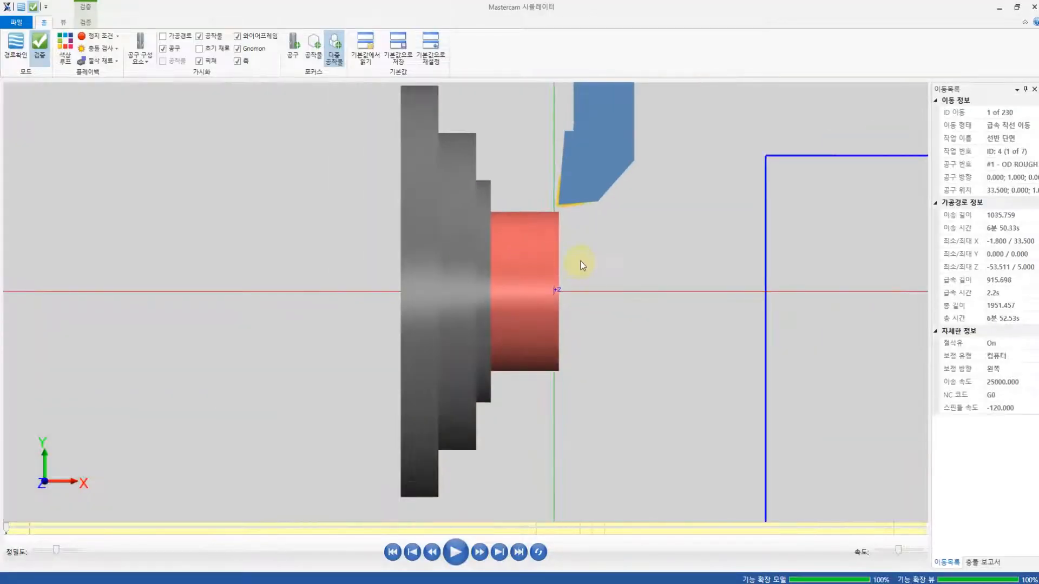
Run the solid verification of all toolpath group 2 operations and examine the machined cap from an angled view
{"action": "middle_click_drag", "start_coordinate": [593, 264], "coordinate": [559, 266]}
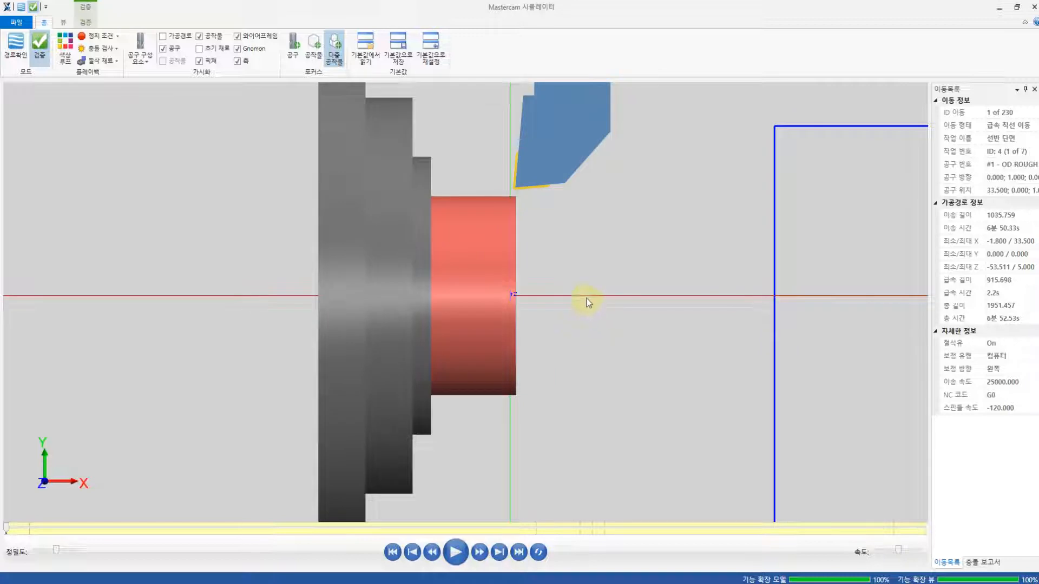
{"action": "mouse_move", "coordinate": [590, 273]}
{"action": "middle_mouse_down"}
{"action": "mouse_move", "coordinate": [570, 269]}
{"action": "mouse_move", "coordinate": [559, 281]}
{"action": "mouse_move", "coordinate": [570, 271]}
{"action": "middle_mouse_up"}
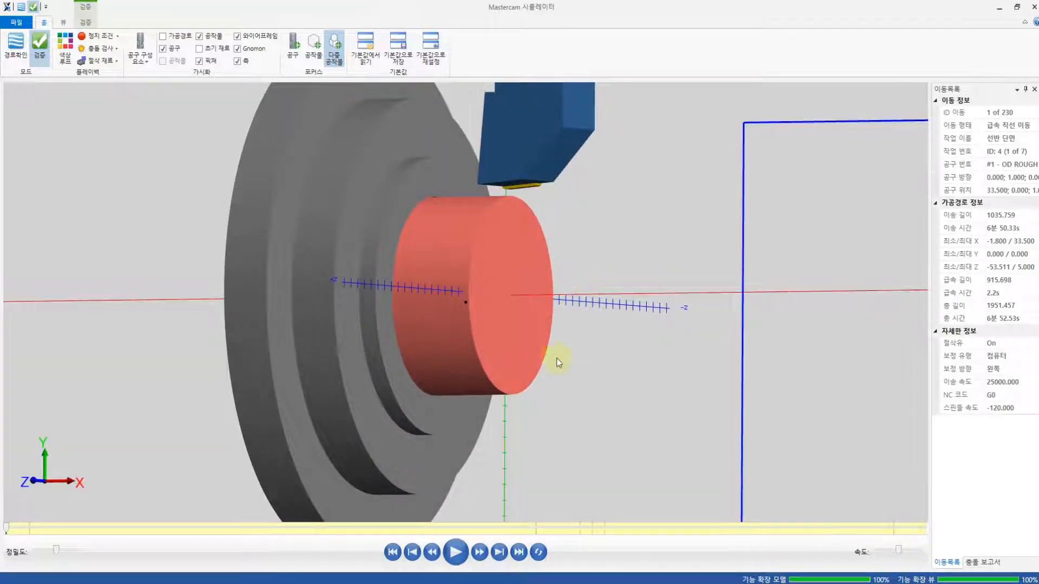
{"action": "left_click", "coordinate": [455, 552]}
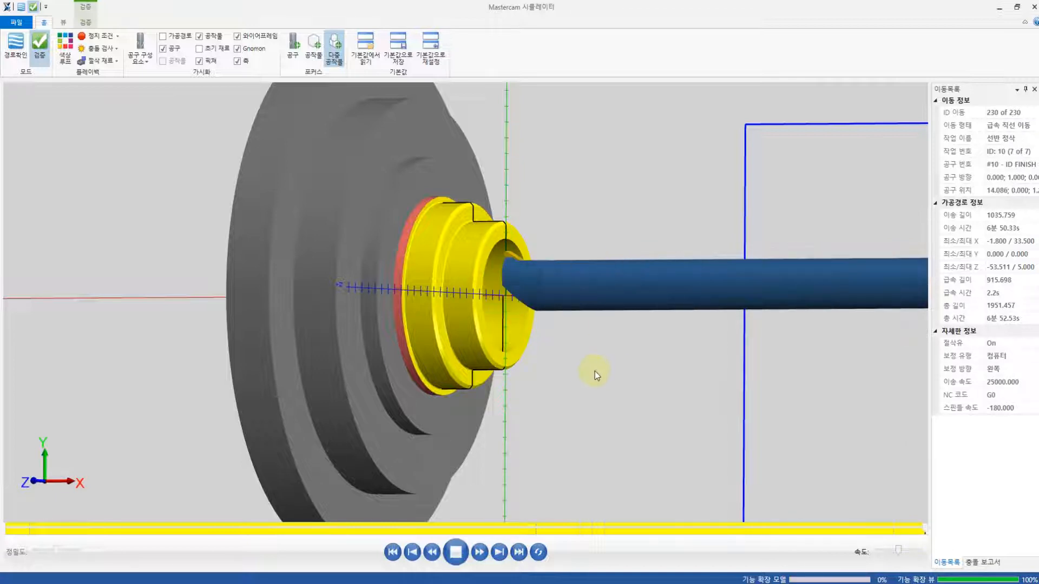
{"action": "mouse_move", "coordinate": [595, 371]}
{"action": "middle_mouse_down"}
{"action": "mouse_move", "coordinate": [577, 431]}
{"action": "mouse_move", "coordinate": [586, 432]}
{"action": "mouse_move", "coordinate": [595, 384]}
{"action": "middle_mouse_up"}
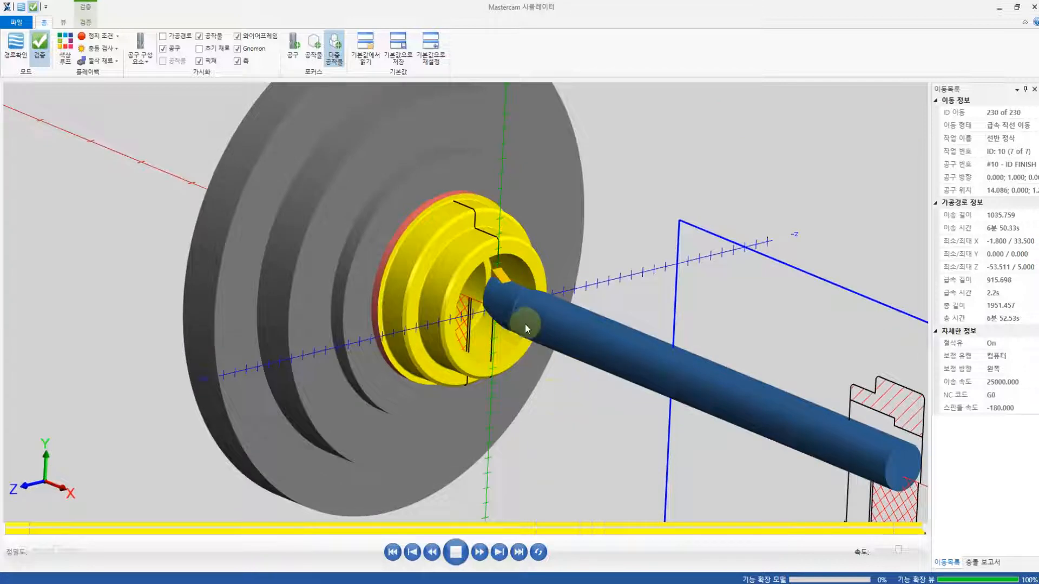
{"action": "scroll", "coordinate": [525, 328], "scroll_direction": "up", "scroll_amount": 3}
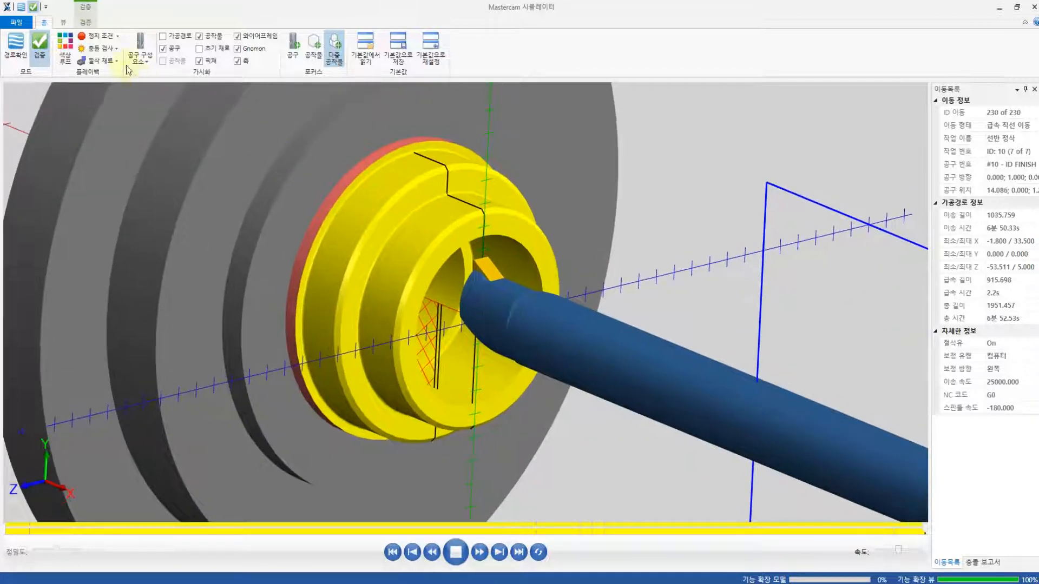
Section the verified cap in turn with the XY, YZ and ZX clipping planes
{"action": "left_click", "coordinate": [86, 23]}
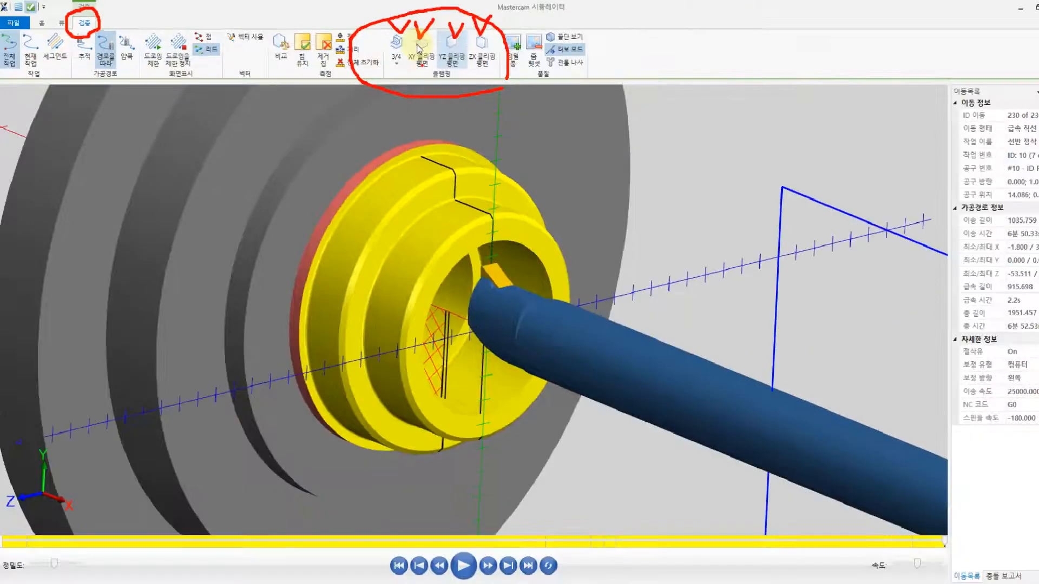
{"action": "left_click", "coordinate": [421, 48]}
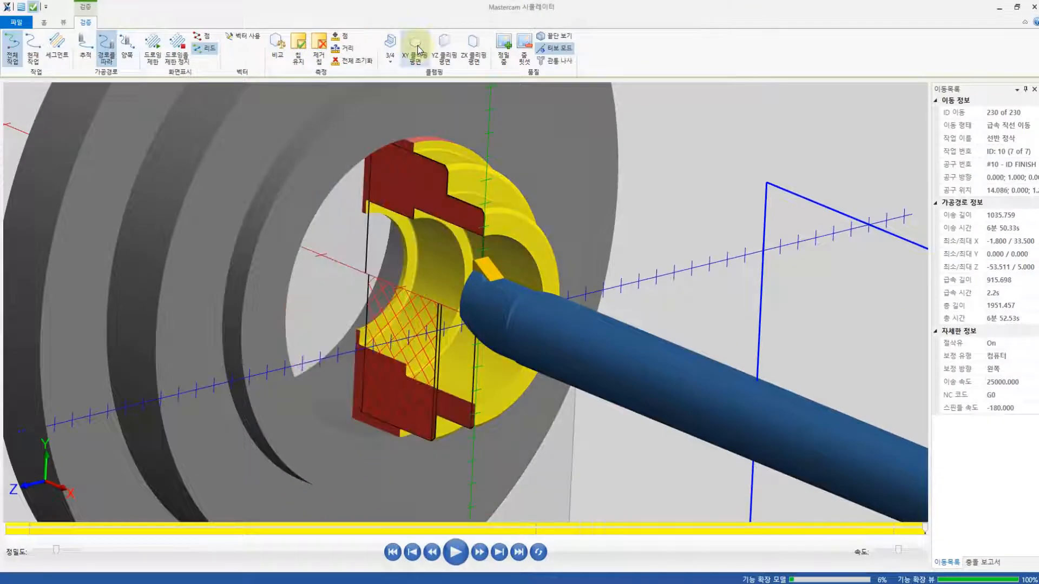
{"action": "left_click", "coordinate": [444, 46]}
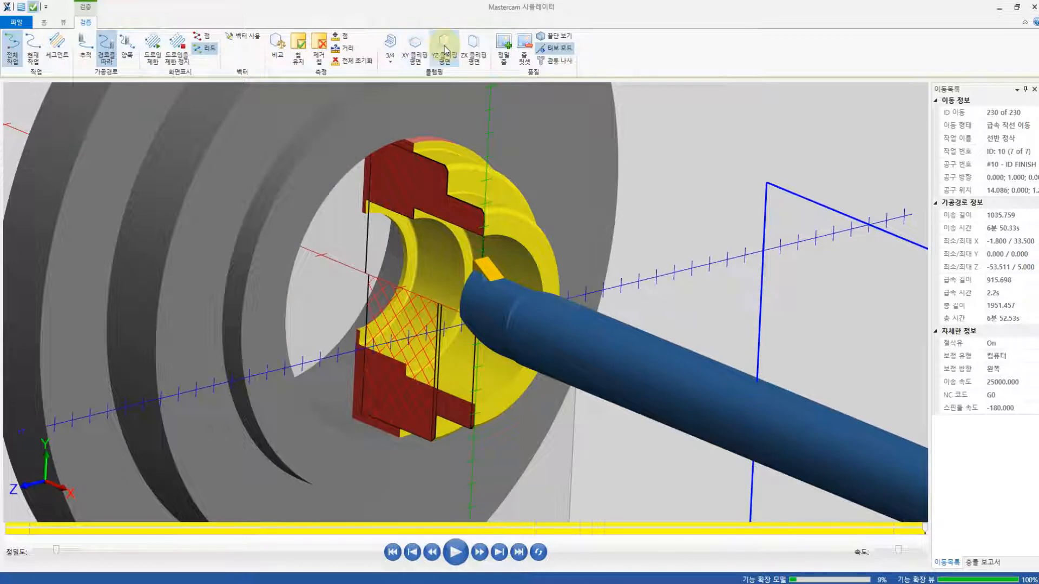
{"action": "left_click", "coordinate": [474, 55]}
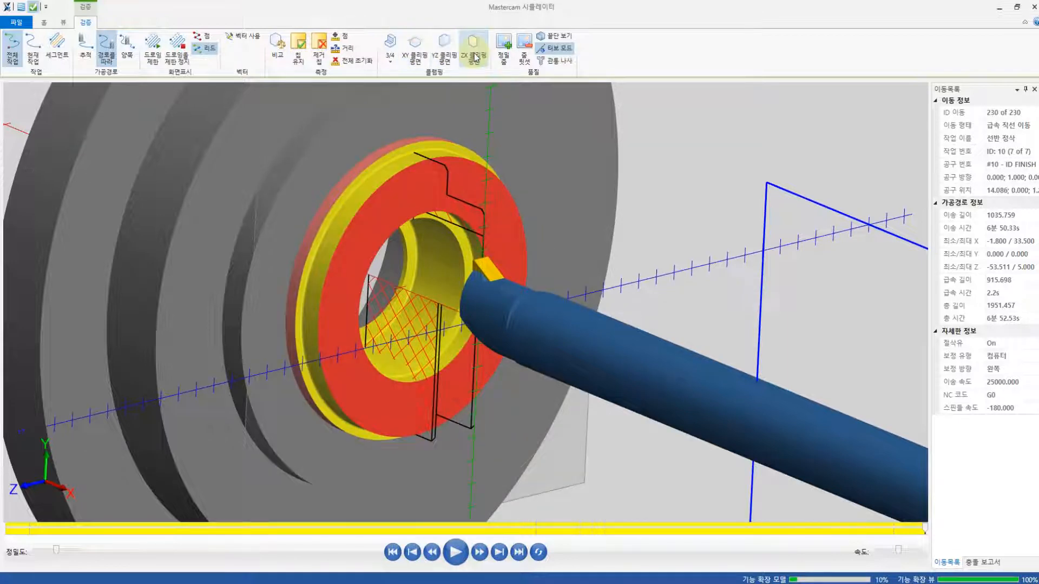
Clip the verified cap on the XY plane and examine the sectioned bore against the drawing profile
{"action": "left_click", "coordinate": [415, 51]}
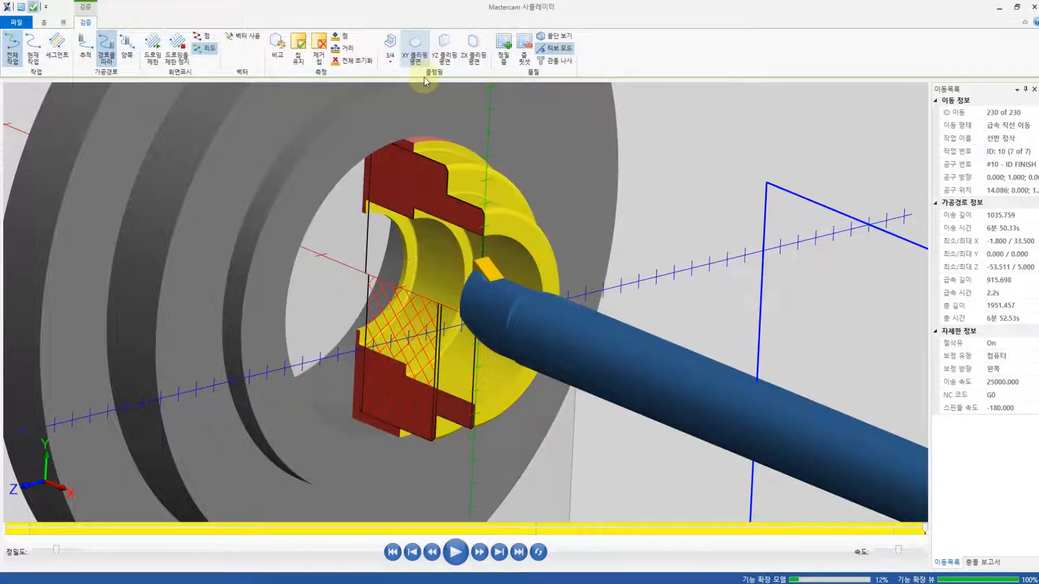
{"action": "left_click", "coordinate": [414, 41]}
{"action": "left_click", "coordinate": [357, 236]}
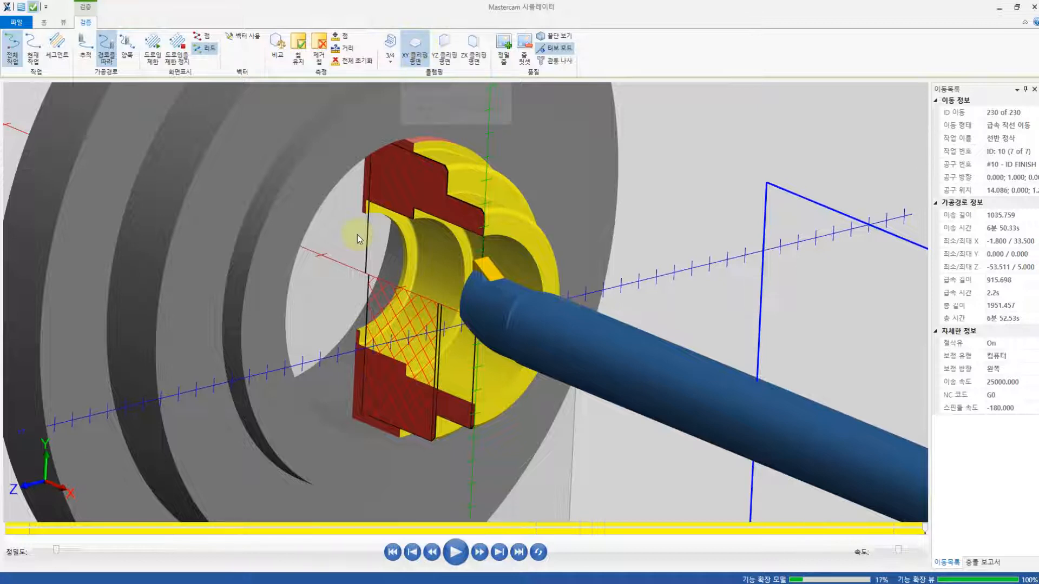
{"action": "middle_click_drag", "start_coordinate": [458, 277], "coordinate": [431, 274]}
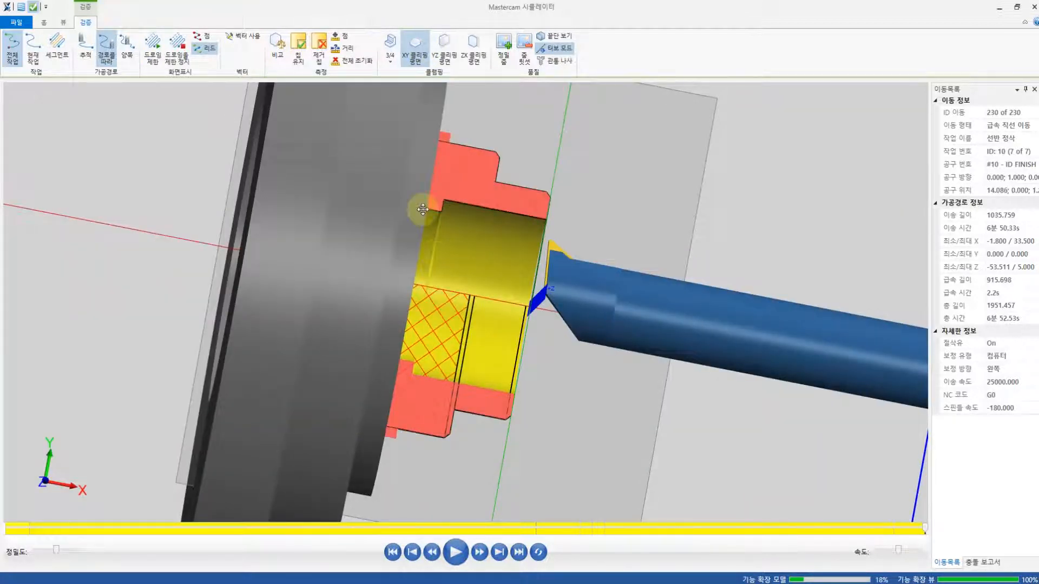
{"action": "middle_click_drag", "start_coordinate": [422, 209], "coordinate": [405, 169]}
{"action": "scroll", "coordinate": [405, 170], "scroll_direction": "up", "scroll_amount": 2}
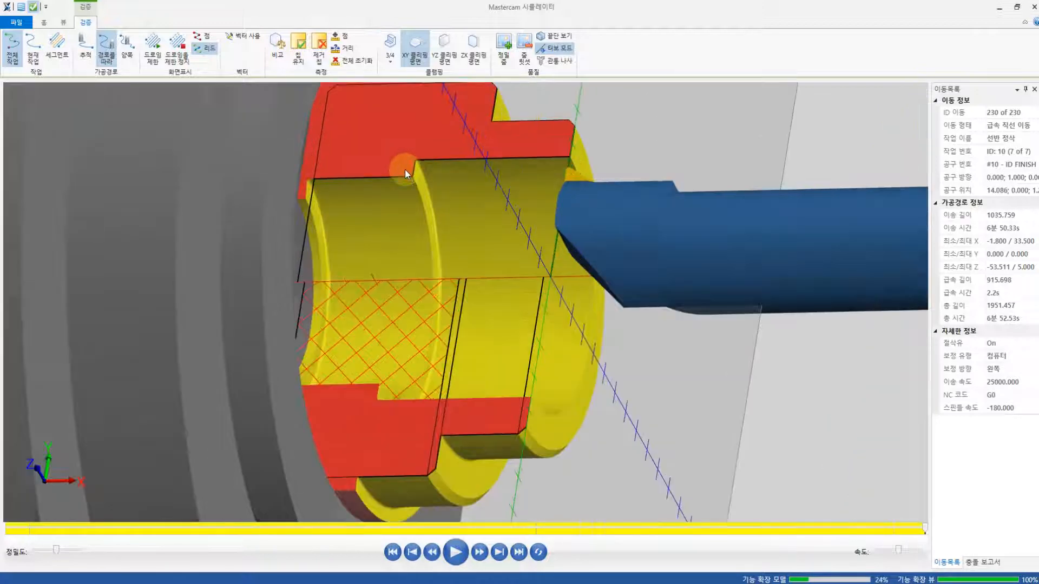
{"action": "middle_click_drag", "start_coordinate": [435, 208], "coordinate": [413, 242], "text": "ctrl"}
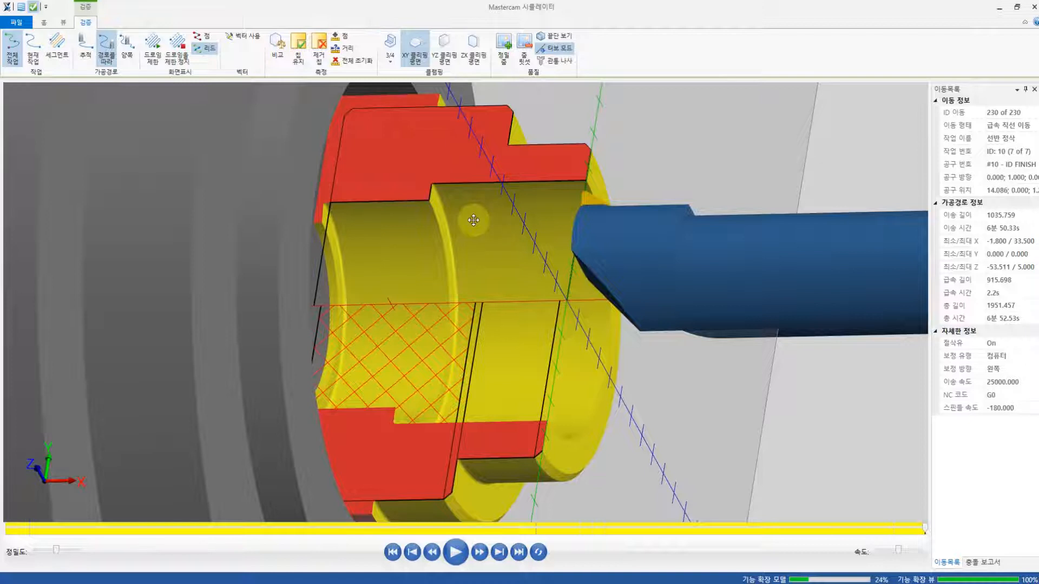
{"action": "middle_click_drag", "start_coordinate": [473, 220], "coordinate": [442, 259], "text": "ctrl"}
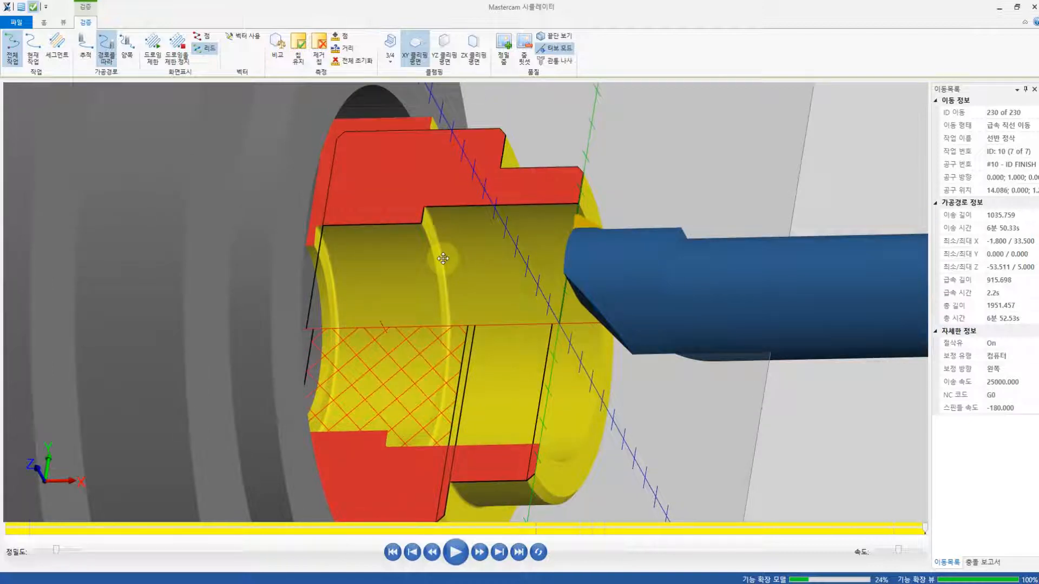
{"action": "middle_click_drag", "start_coordinate": [442, 259], "coordinate": [485, 144]}
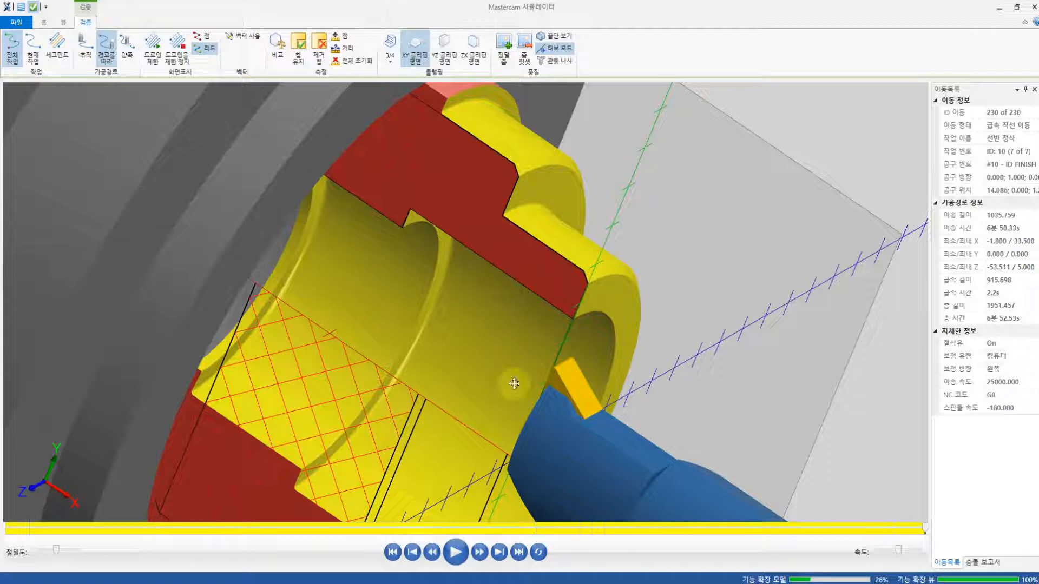
Return to Mastercam and post all operations of toolpath group 1 to the NC file O1111 on the Desktop
{"action": "key", "text": "alt+Tab"}
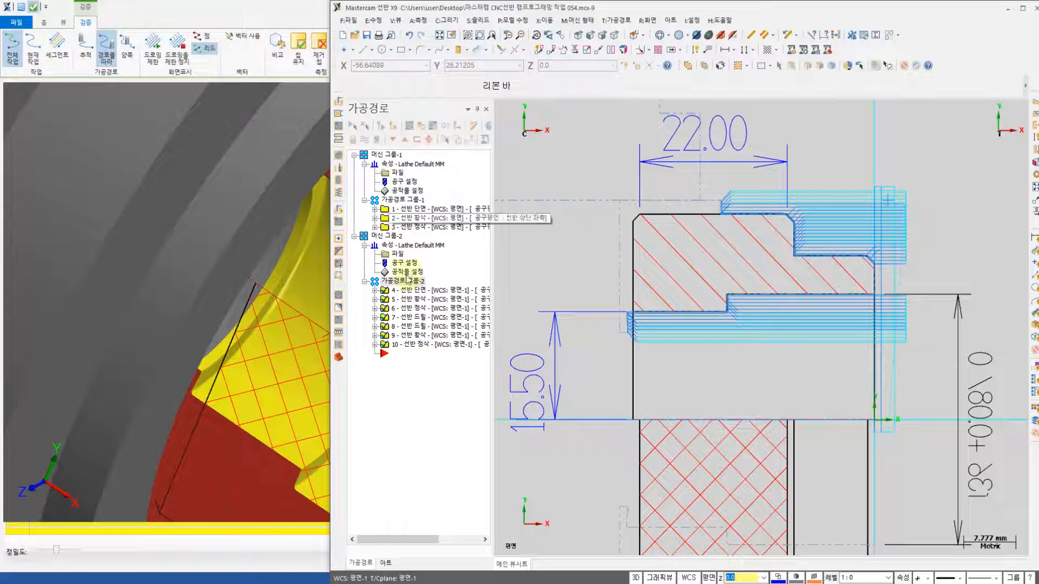
{"action": "left_click", "coordinate": [401, 201]}
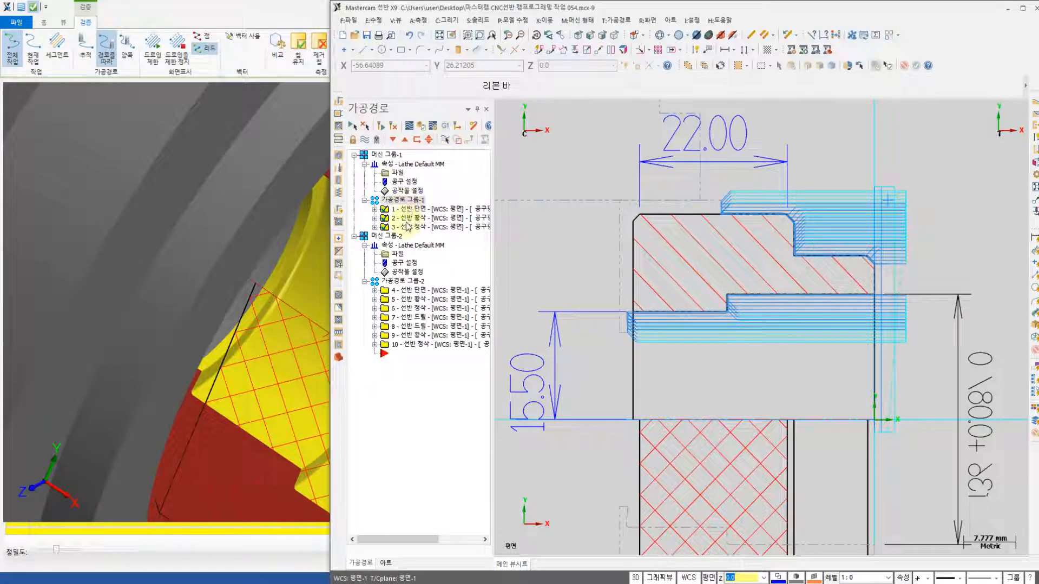
{"action": "key", "text": "alt+g"}
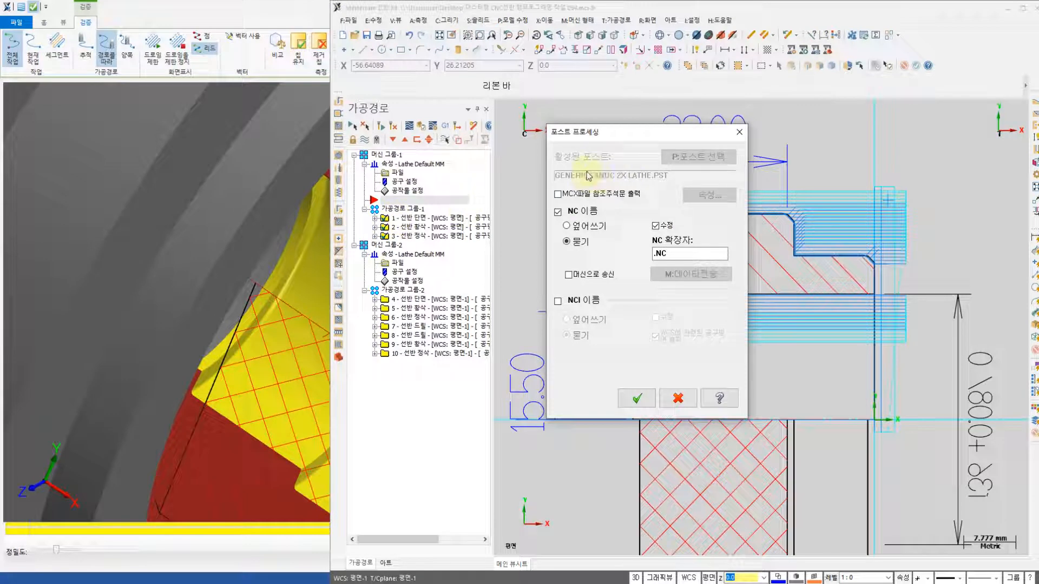
{"action": "left_click", "coordinate": [657, 254]}
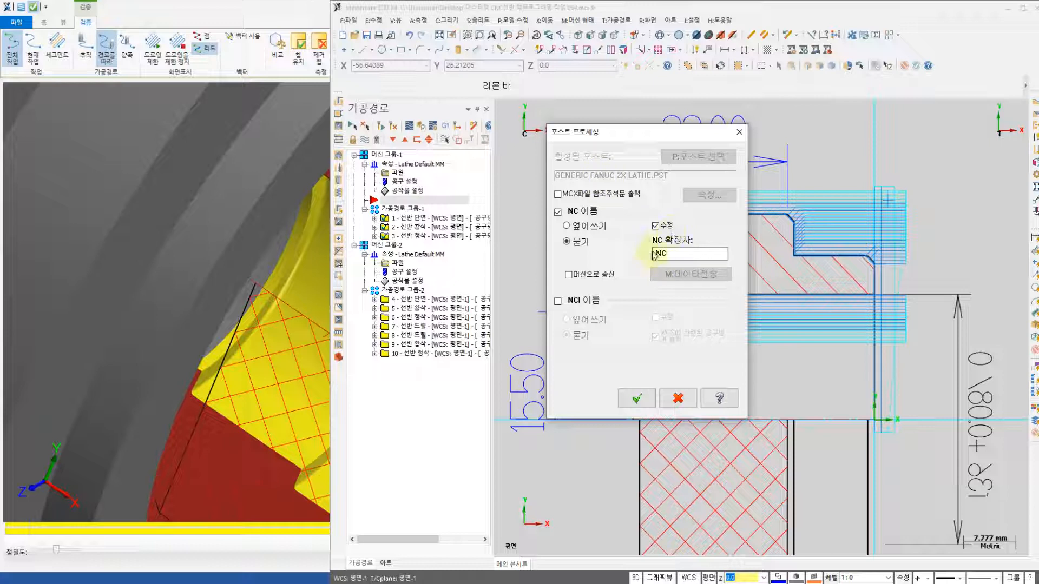
{"action": "left_click", "coordinate": [630, 395]}
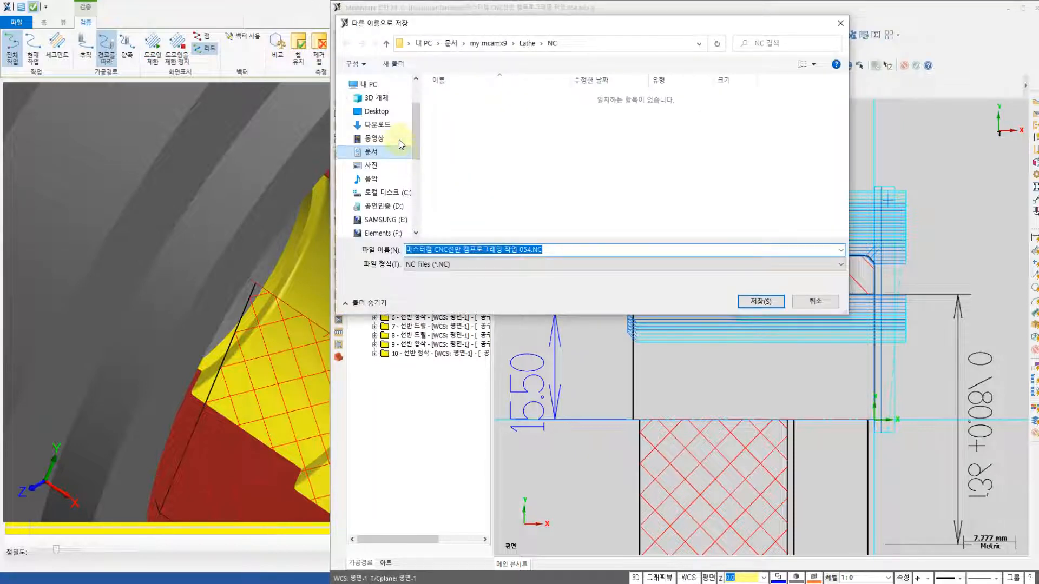
{"action": "left_click", "coordinate": [376, 111]}
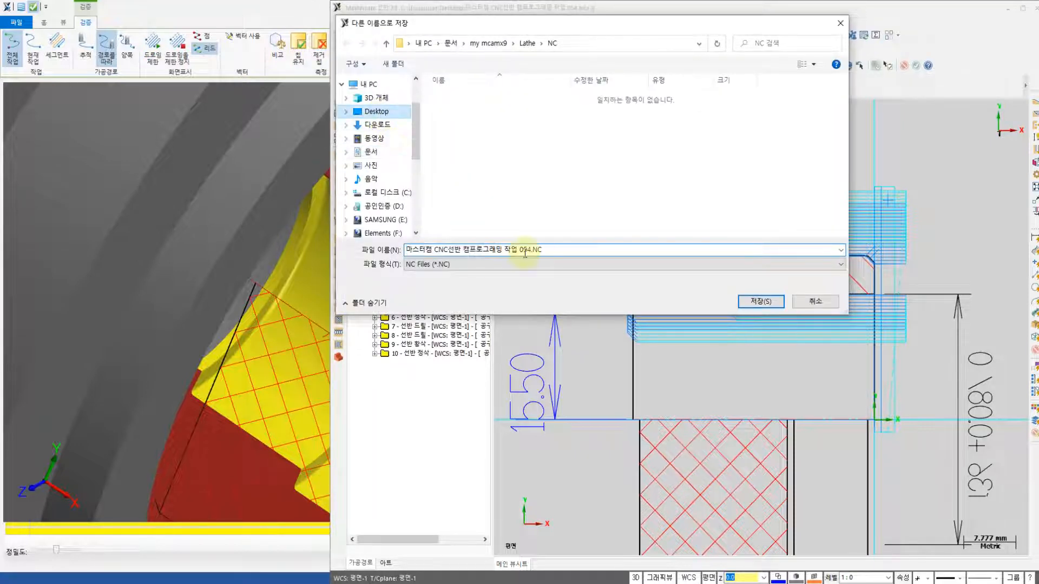
{"action": "type", "text": "o"}
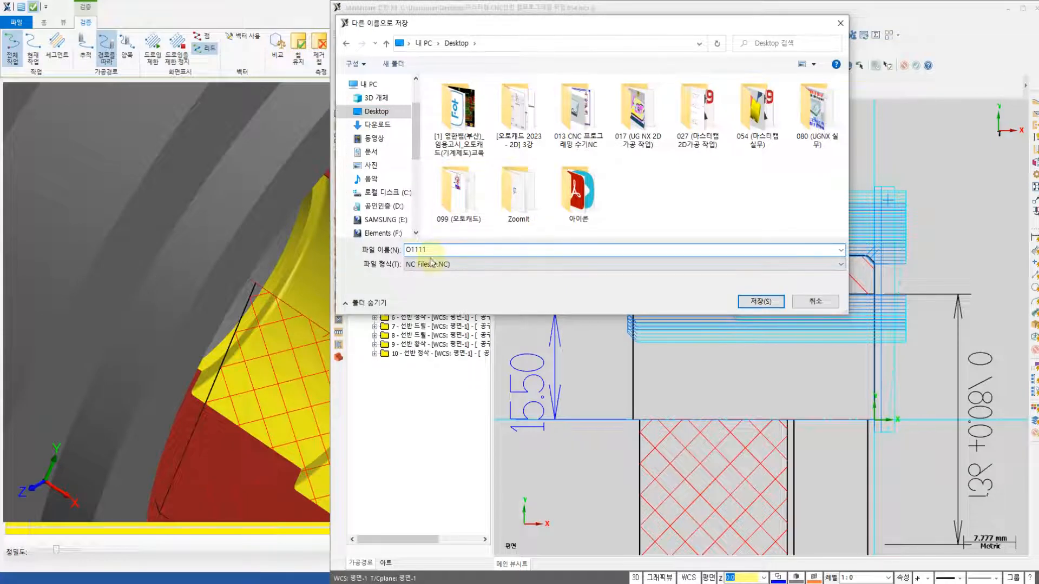
{"action": "left_click", "coordinate": [752, 306]}
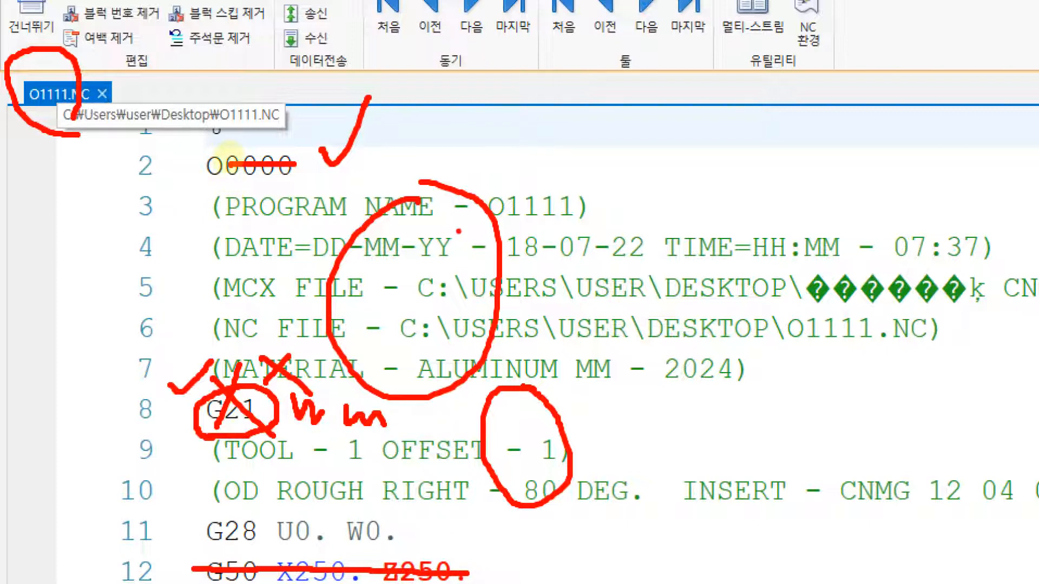
Change the program number on line 2 of the NC file to O1111
{"action": "left_click", "coordinate": [373, 176]}
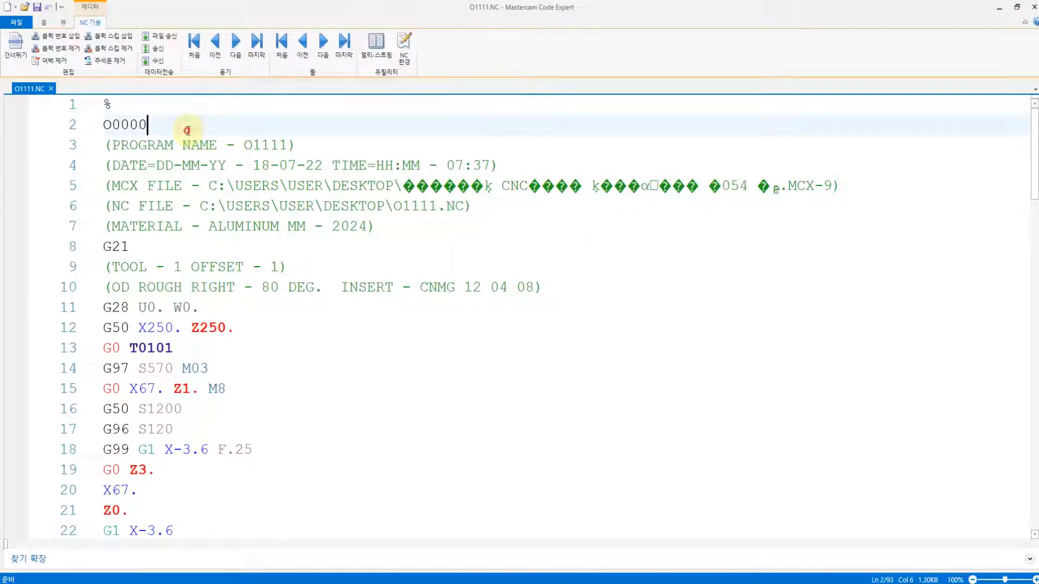
{"action": "key", "text": "BackSpace"}
{"action": "key", "text": "BackSpace"}
{"action": "key", "text": "BackSpace"}
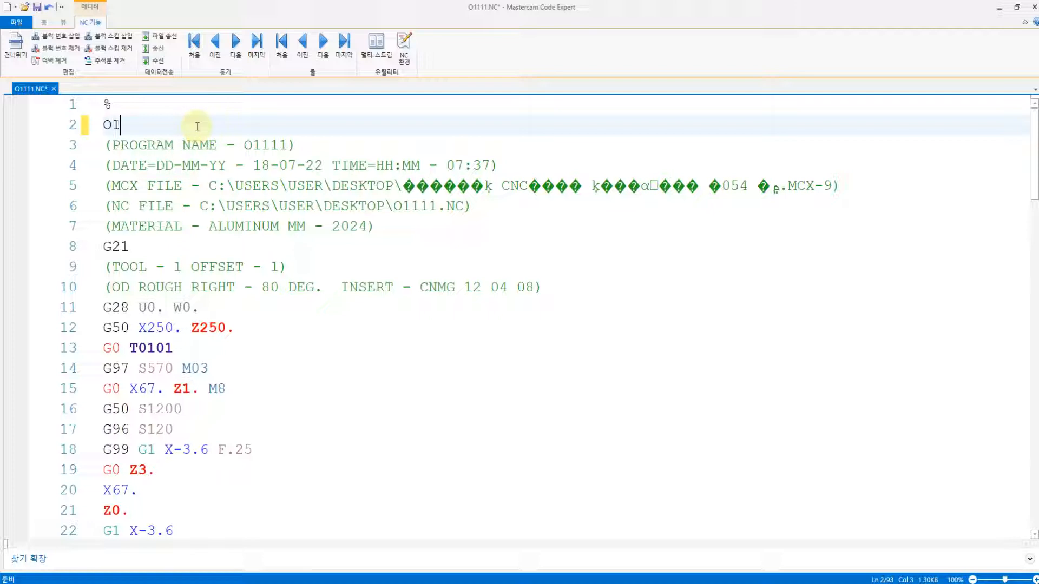
{"action": "type", "text": "111"}
Delete the header comments, the G21 line, the tool 1 comments and the G50 X250. Z250. line before T0101
{"action": "left_click_drag", "start_coordinate": [557, 289], "coordinate": [104, 145]}
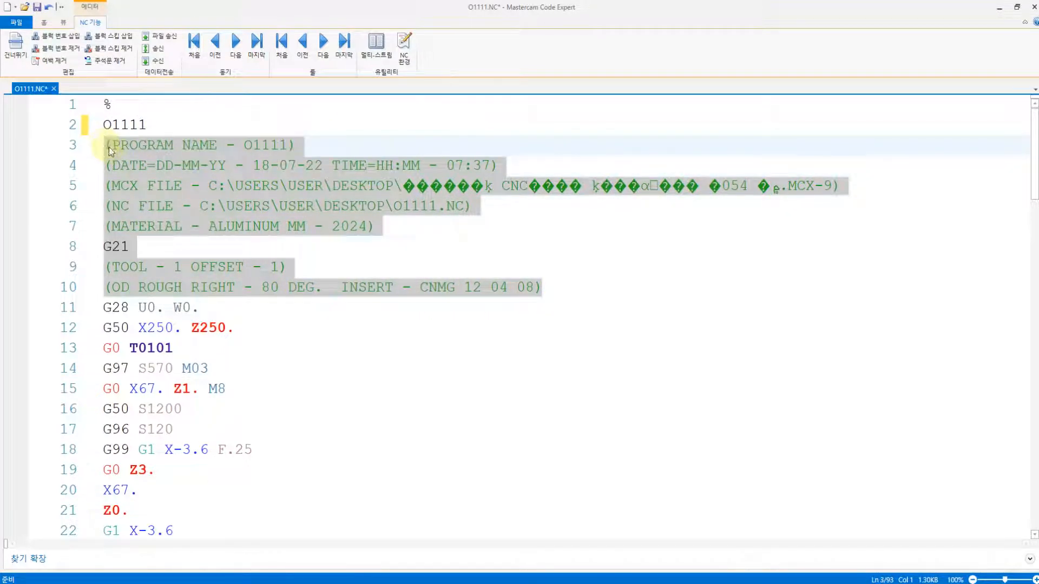
{"action": "key", "text": "BackSpace"}
{"action": "key", "text": "BackSpace"}
{"action": "left_click_drag", "start_coordinate": [259, 166], "coordinate": [103, 166]}
{"action": "key", "text": "BackSpace"}
{"action": "key", "text": "BackSpace"}
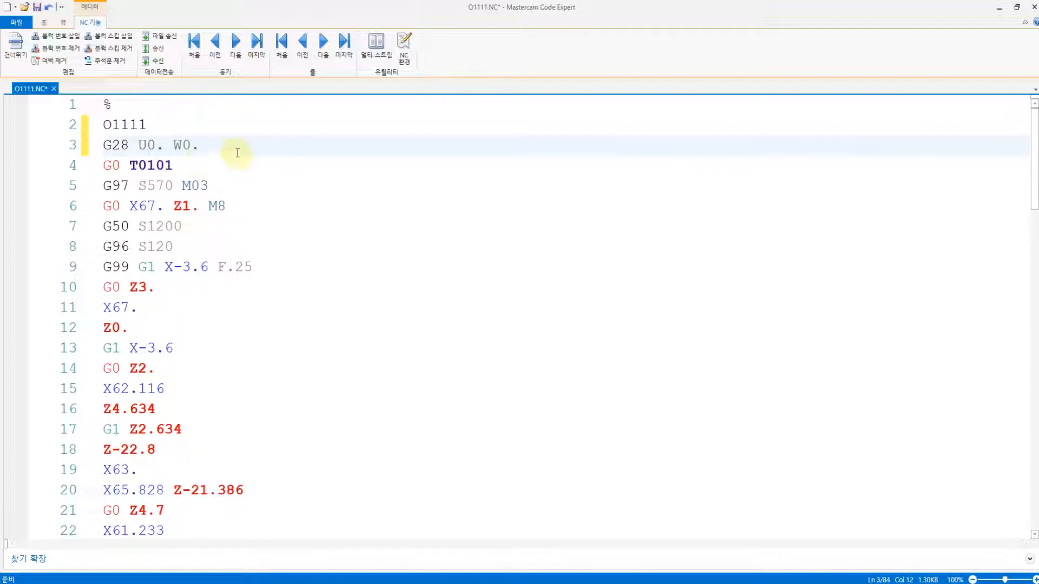
{"action": "key", "text": "Return"}
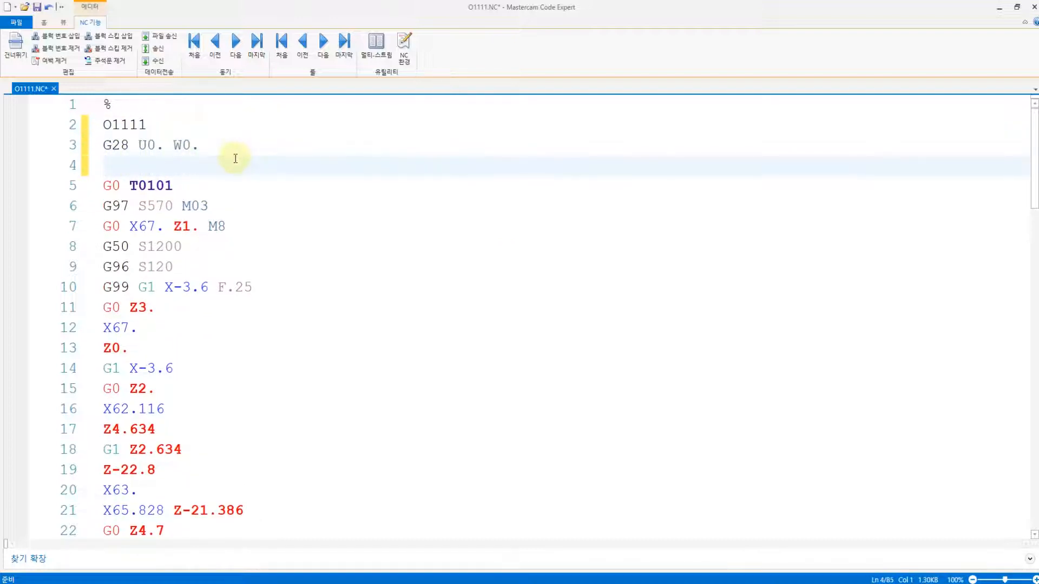
{"action": "key", "text": "ctrl+z"}
{"action": "left_click_drag", "start_coordinate": [262, 162], "coordinate": [103, 167]}
{"action": "key", "text": "BackSpace"}
{"action": "key", "text": "BackSpace"}
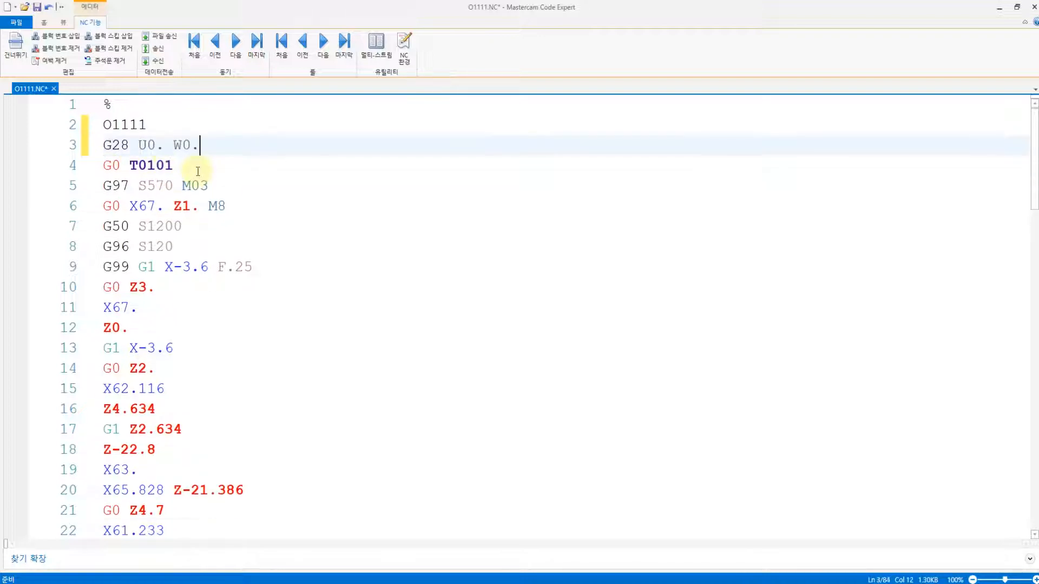
Delete the two tool 2 comment lines and the G50 X250. Z250. line before T0202
{"action": "left_click", "coordinate": [172, 226]}
{"action": "scroll", "coordinate": [194, 227], "scroll_direction": "down", "scroll_amount": 8}
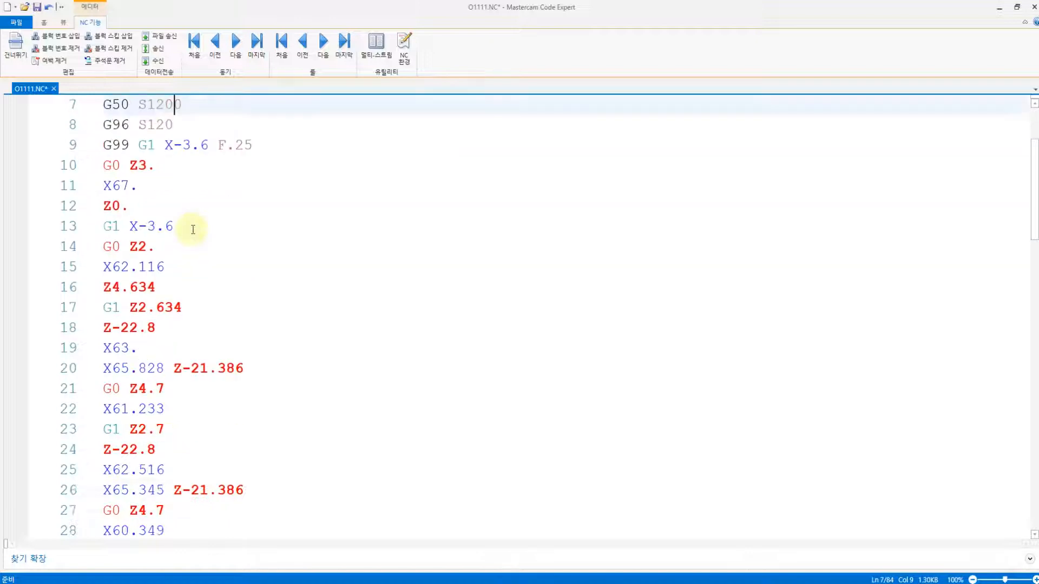
{"action": "scroll", "coordinate": [194, 228], "scroll_direction": "down", "scroll_amount": 11}
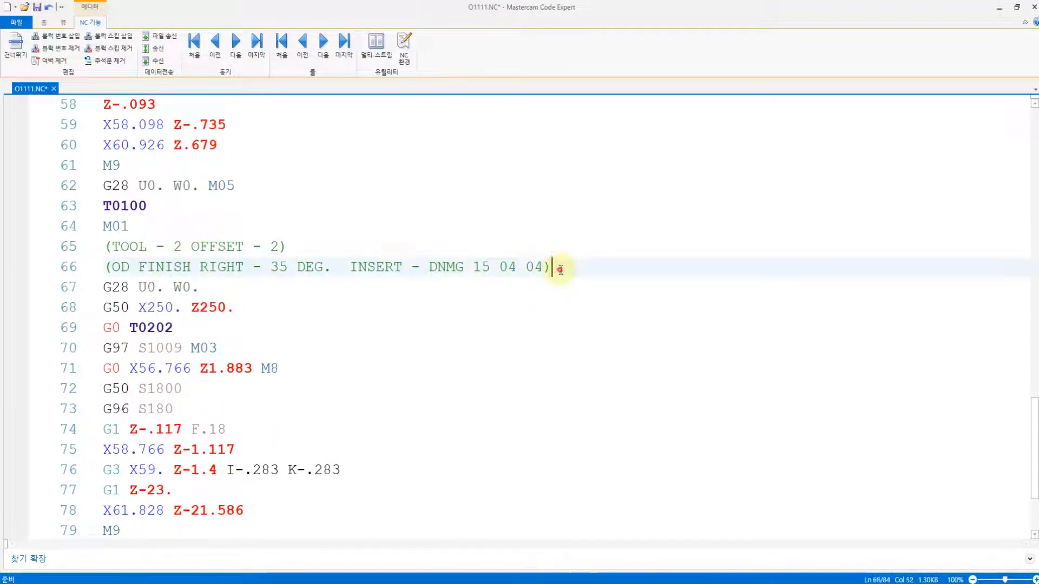
{"action": "left_click_drag", "start_coordinate": [550, 267], "coordinate": [108, 244]}
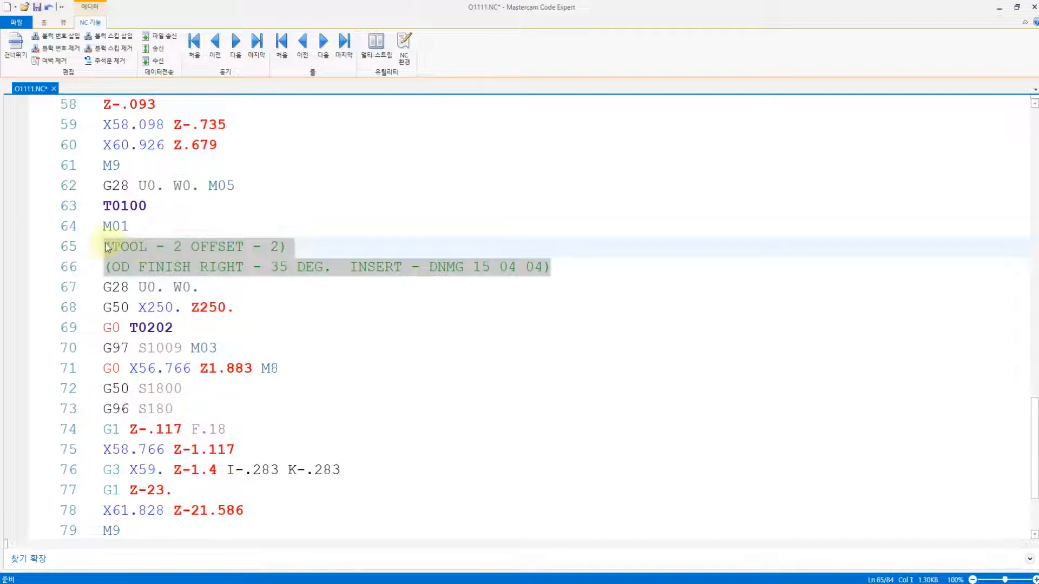
{"action": "key", "text": "BackSpace"}
{"action": "key", "text": "BackSpace"}
{"action": "left_click_drag", "start_coordinate": [269, 269], "coordinate": [111, 268]}
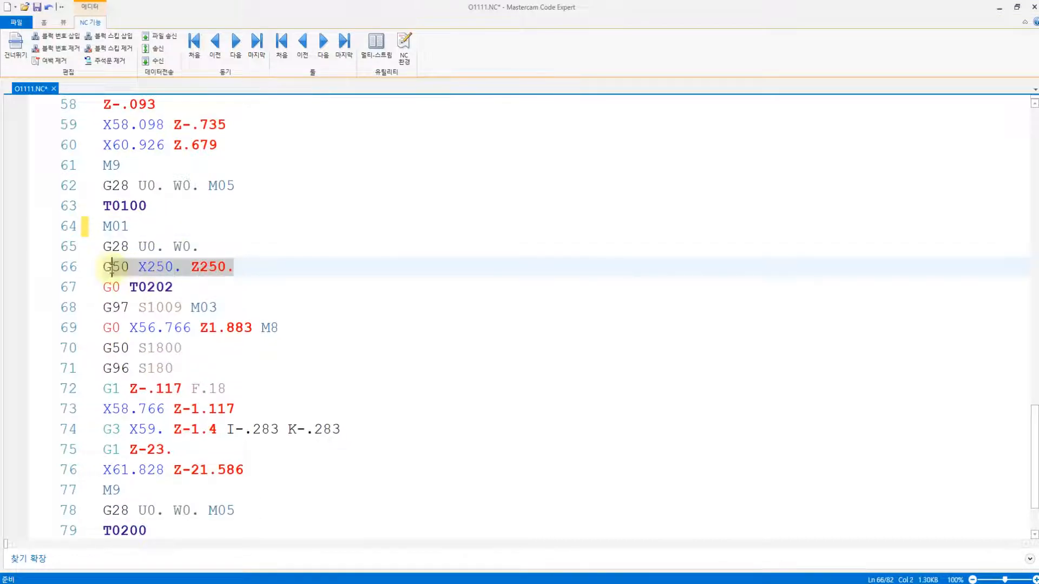
{"action": "key", "text": "BackSpace"}
{"action": "key", "text": "BackSpace"}
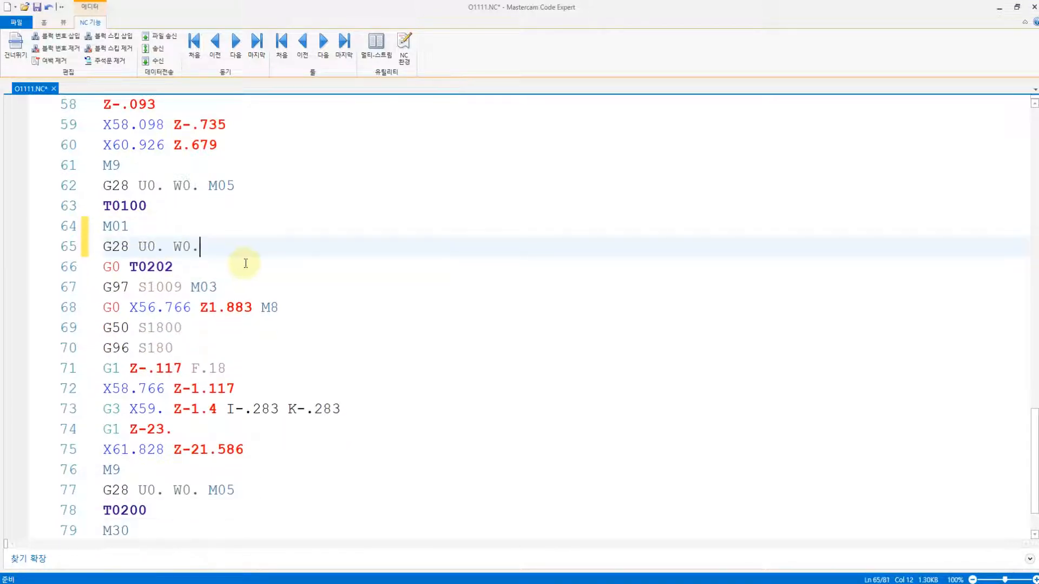
Look over the edited program back to its start and save O1111.NC
{"action": "scroll", "coordinate": [246, 263], "scroll_direction": "down", "scroll_amount": 1}
{"action": "scroll", "coordinate": [241, 271], "scroll_direction": "up", "scroll_amount": 20}
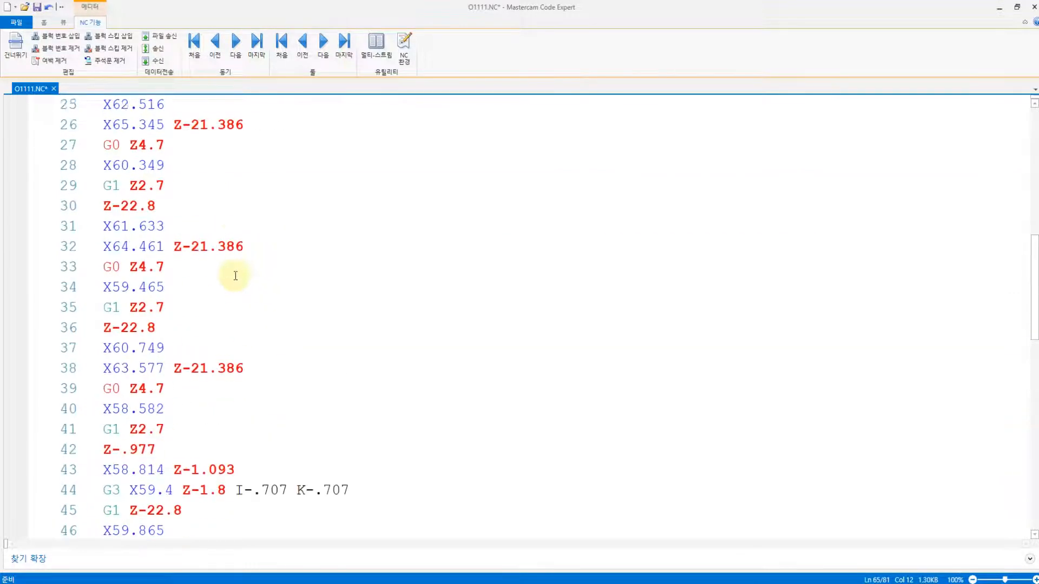
{"action": "left_click", "coordinate": [141, 102]}
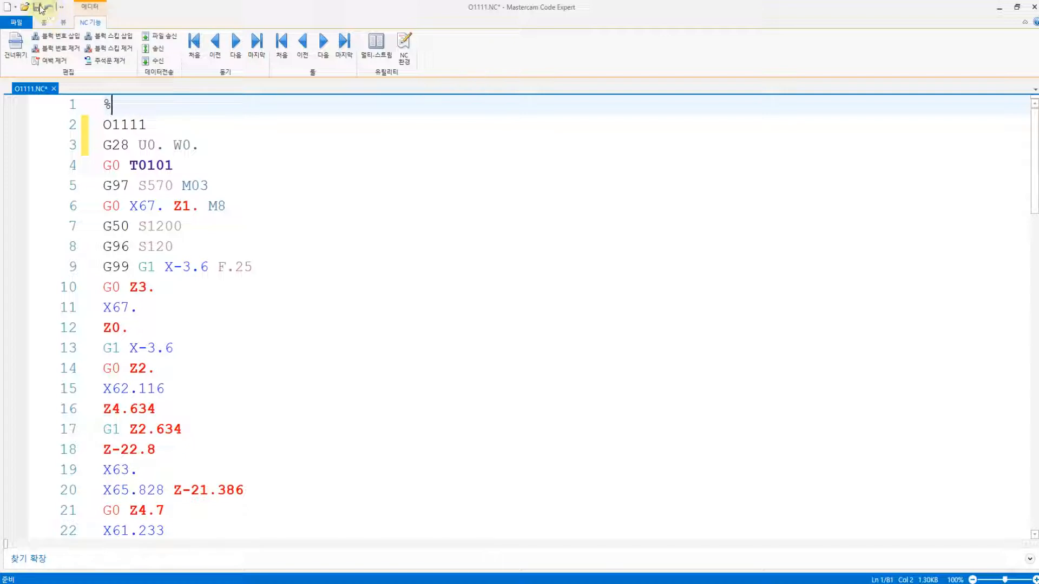
{"action": "left_click", "coordinate": [38, 7]}
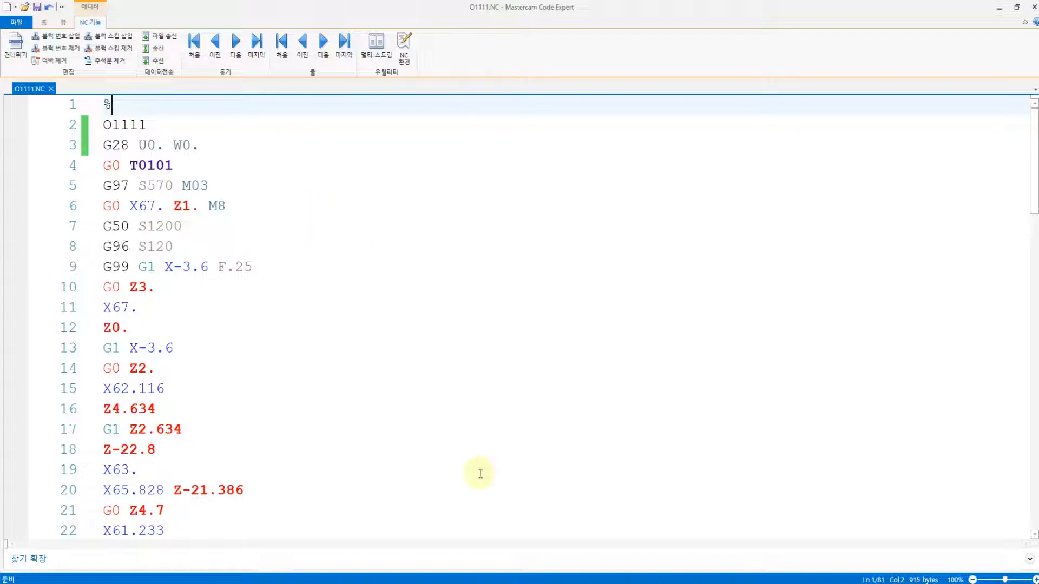
Switch to Mastercam and post all operations of toolpath group 2 to the NC file O2222 on the Desktop
{"action": "left_click", "coordinate": [435, 578]}
{"action": "left_click", "coordinate": [415, 290]}
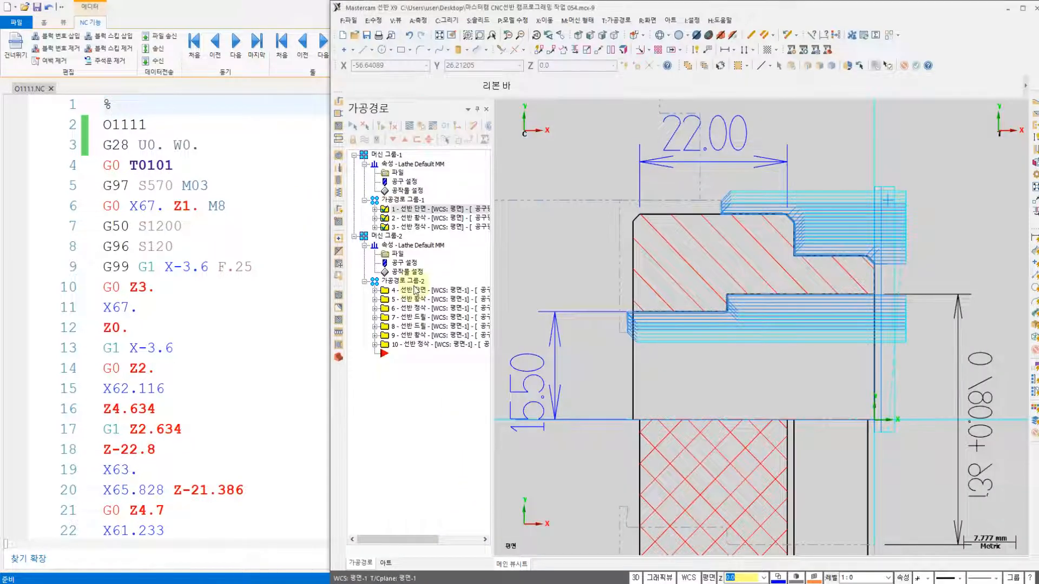
{"action": "left_click", "coordinate": [405, 282]}
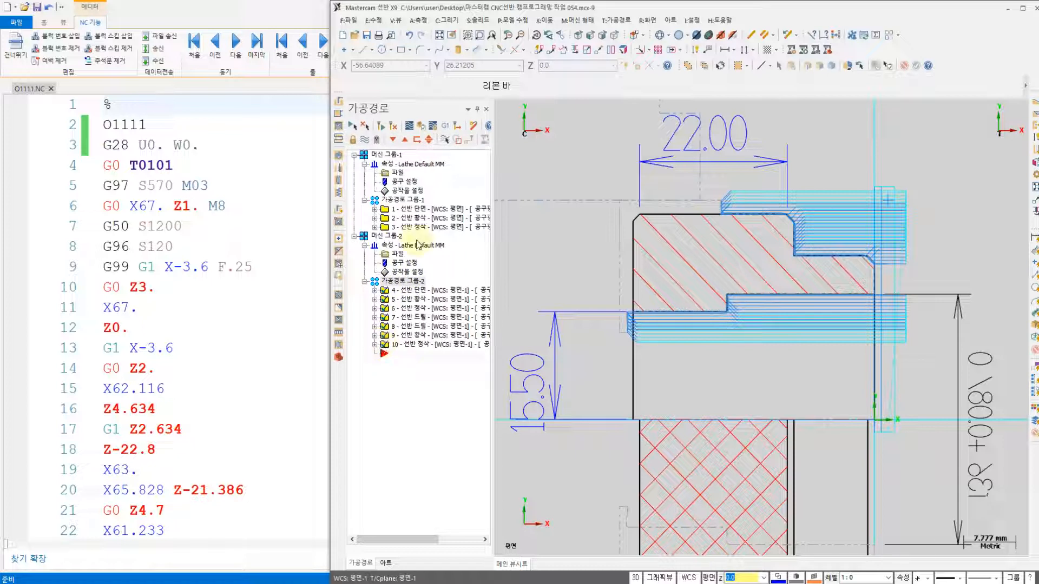
{"action": "left_click", "coordinate": [463, 140]}
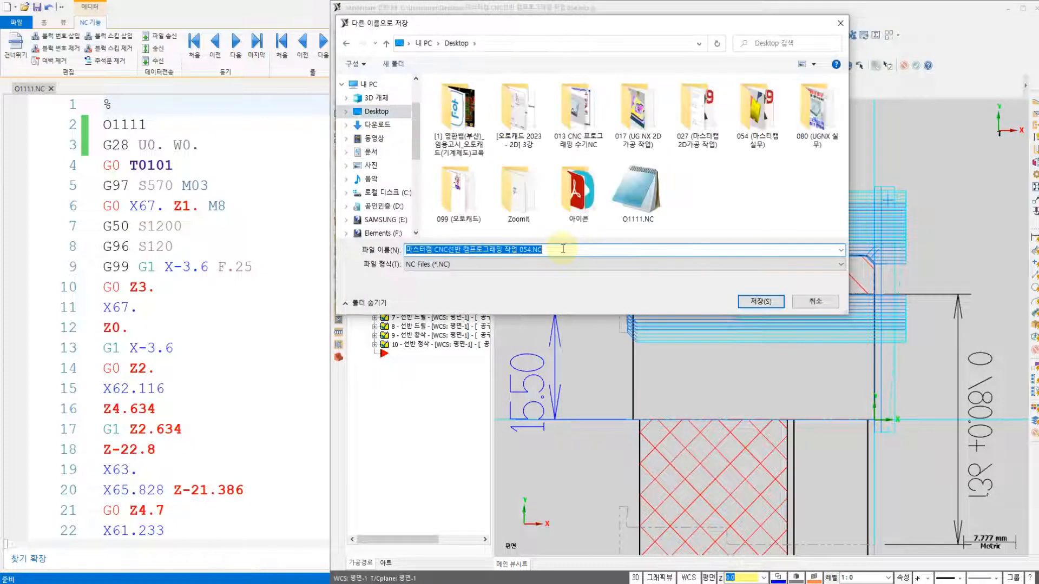
{"action": "type", "text": "O2222"}
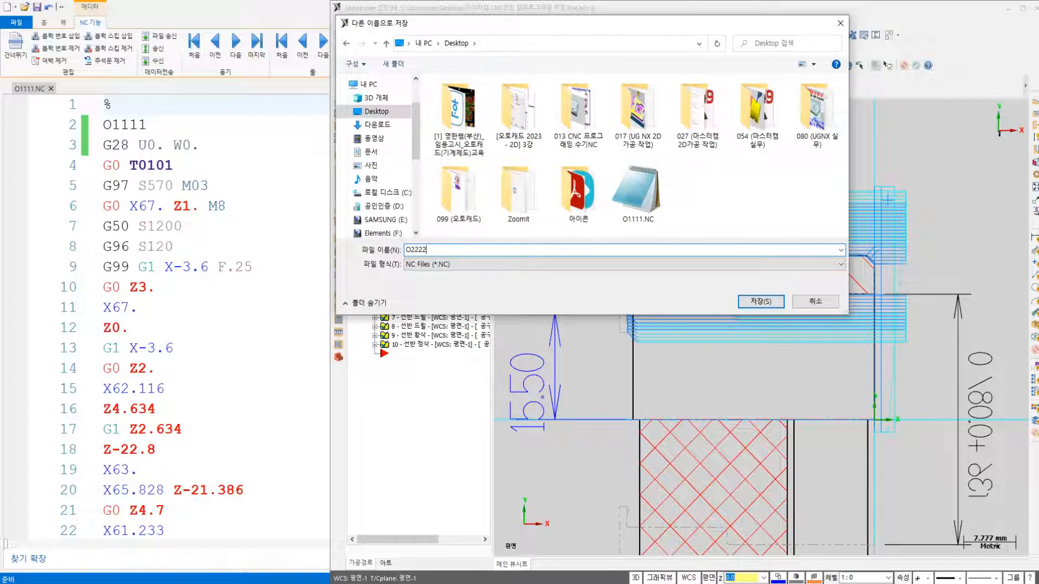
{"action": "left_click", "coordinate": [771, 303]}
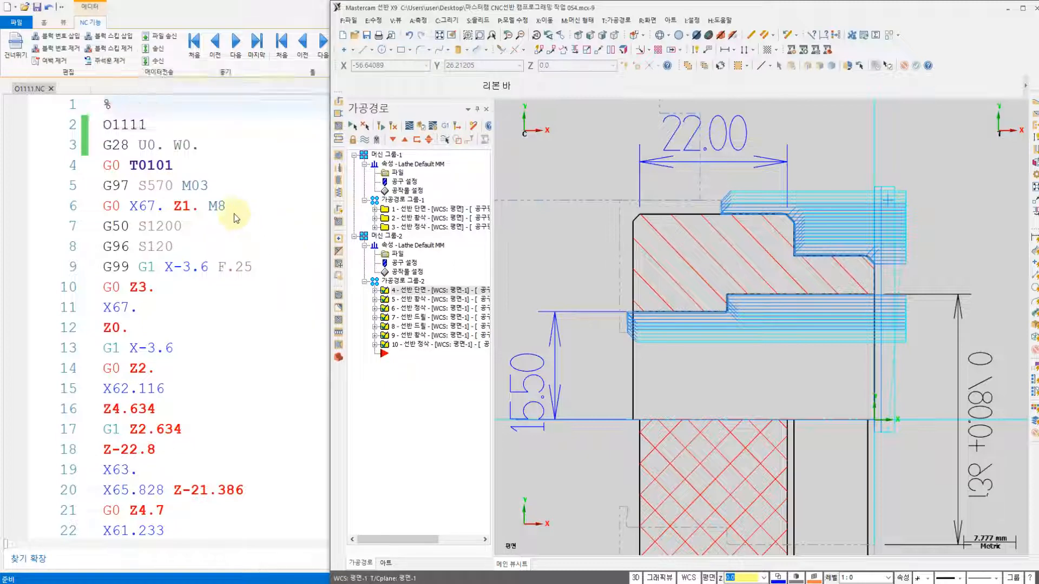
In O2222.NC, delete lines 3 to 10 with the header comments and G21, and set the program number to O2222
{"action": "left_click", "coordinate": [113, 130]}
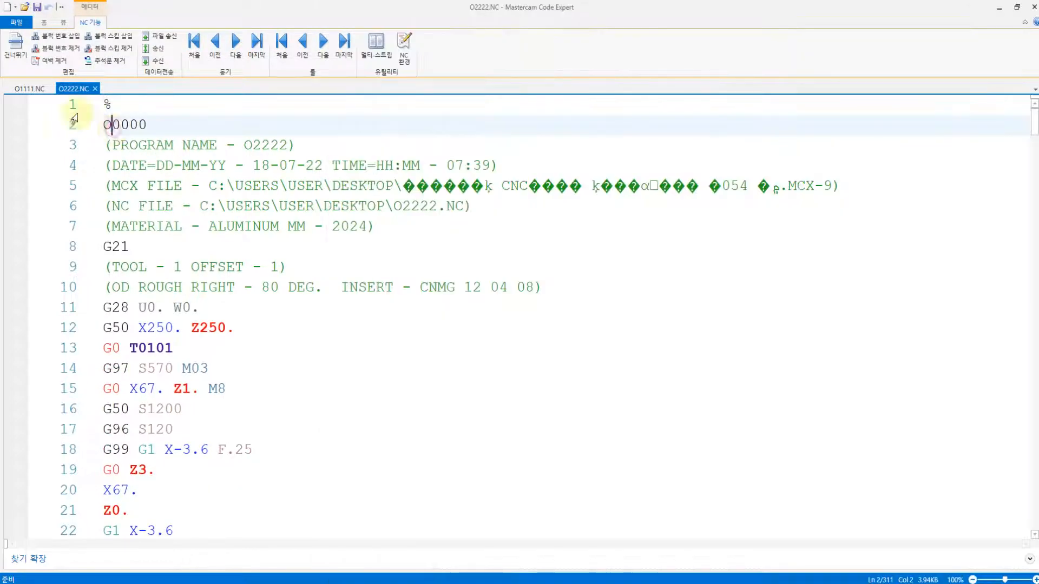
{"action": "left_click", "coordinate": [41, 89]}
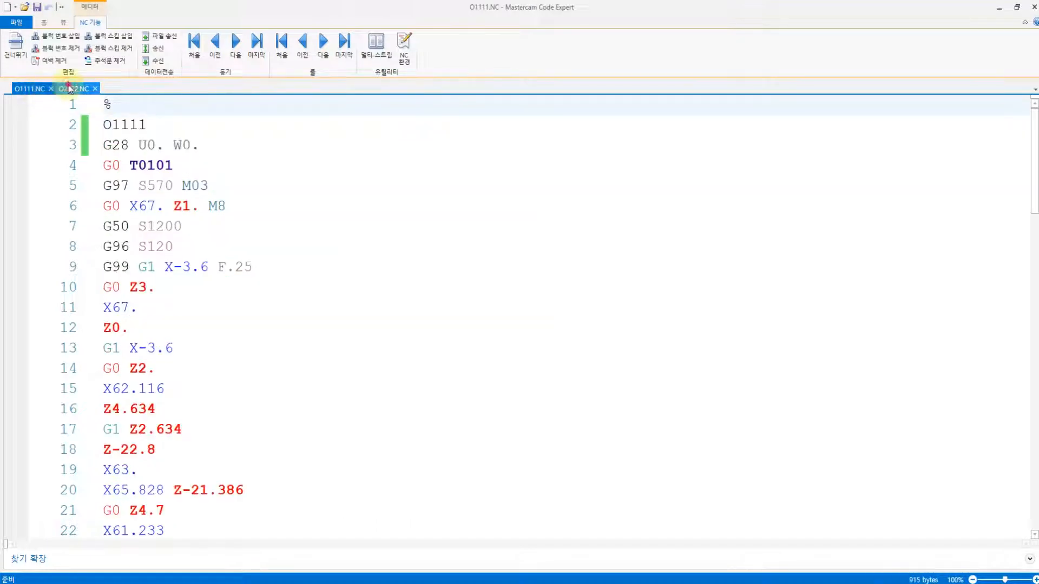
{"action": "left_click", "coordinate": [73, 89]}
{"action": "left_click_drag", "start_coordinate": [541, 287], "coordinate": [112, 148]}
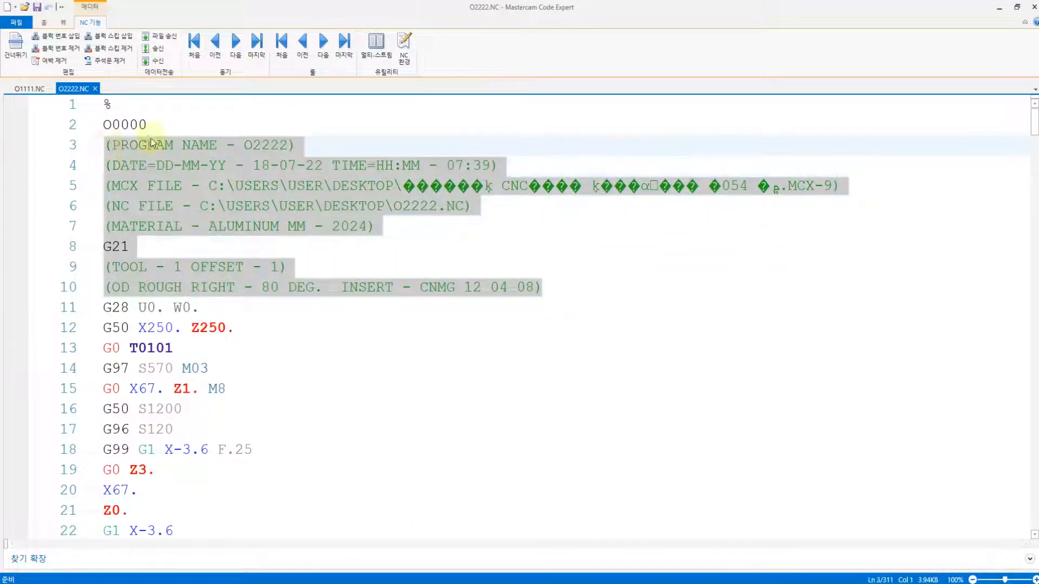
{"action": "key", "text": "Delete"}
{"action": "key", "text": "BackSpace"}
{"action": "key", "text": "BackSpace"}
{"action": "key", "text": "BackSpace"}
{"action": "key", "text": "BackSpace"}
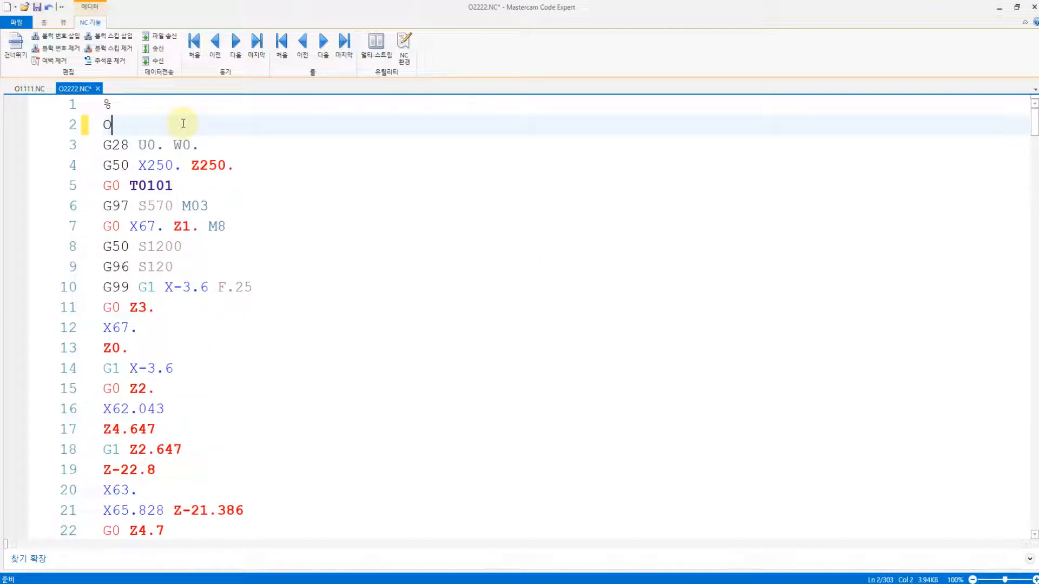
{"action": "type", "text": "2222"}
Delete the G50 X250. Z250. line before T0101 in O2222.NC
{"action": "left_click_drag", "start_coordinate": [262, 167], "coordinate": [58, 169]}
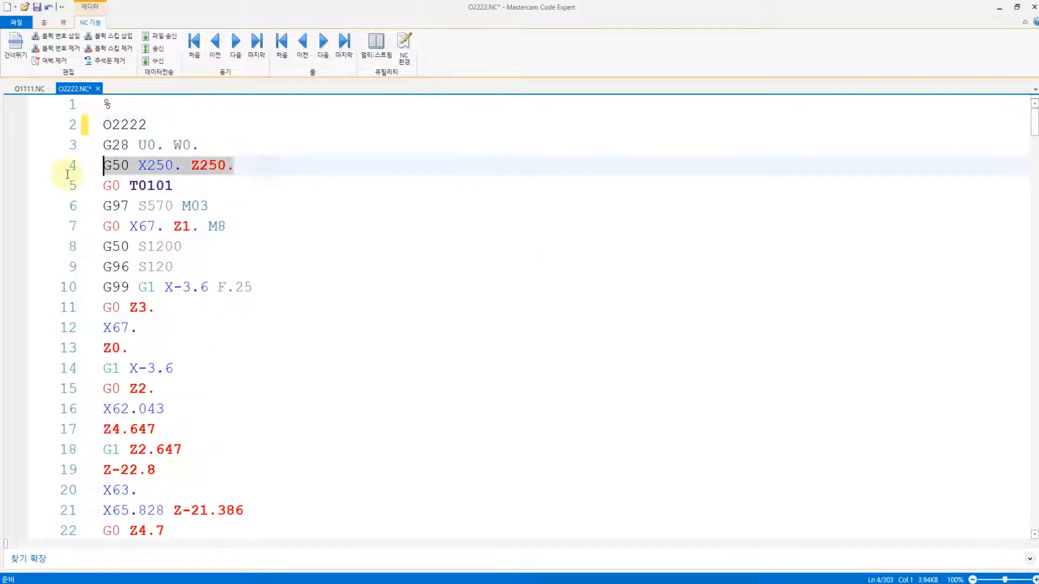
{"action": "key", "text": "Delete"}
{"action": "key", "text": "BackSpace"}
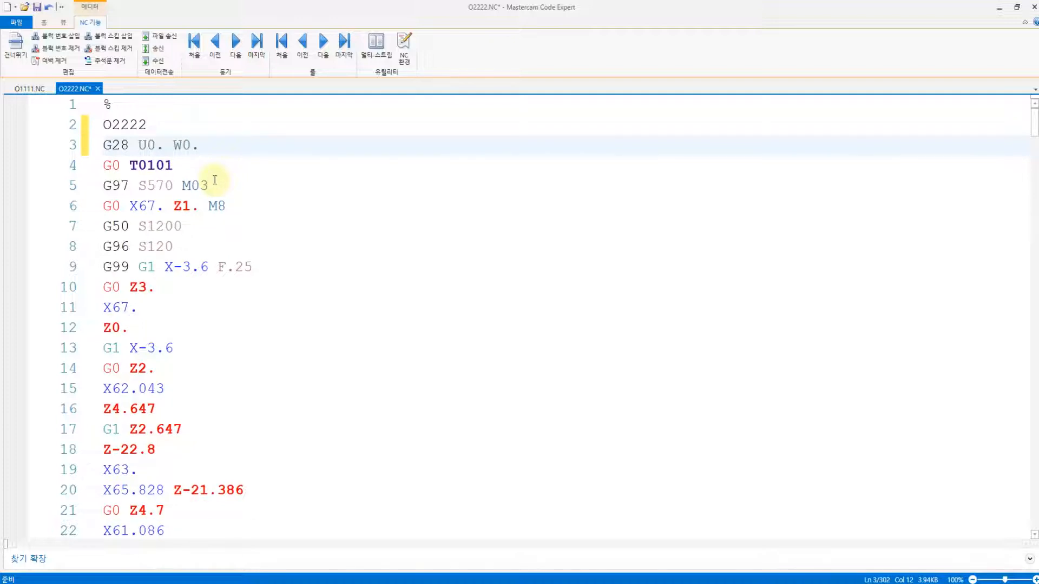
{"action": "scroll", "coordinate": [214, 180], "scroll_direction": "down", "scroll_amount": 14}
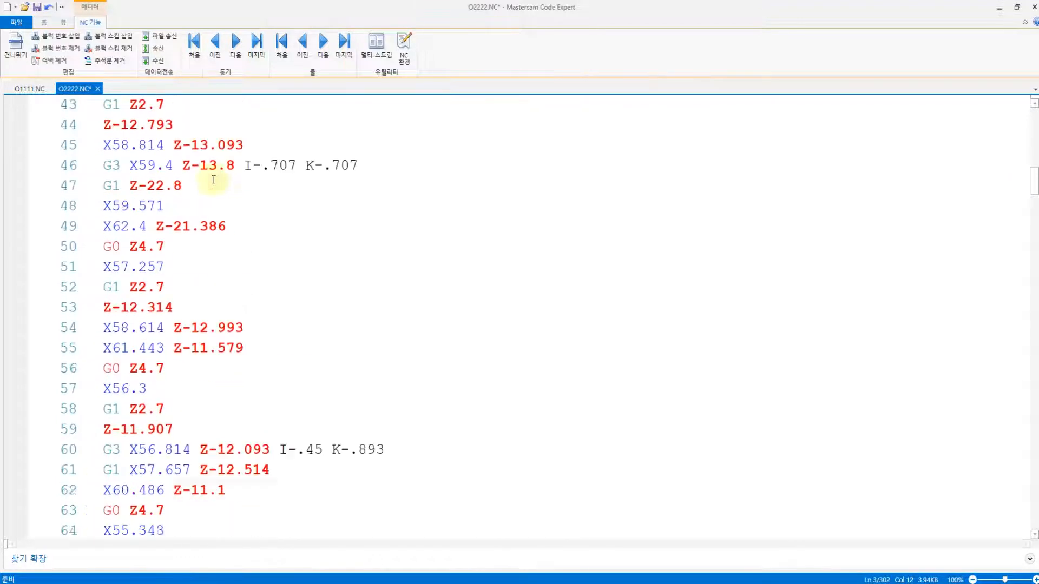
{"action": "scroll", "coordinate": [213, 180], "scroll_direction": "down", "scroll_amount": 12}
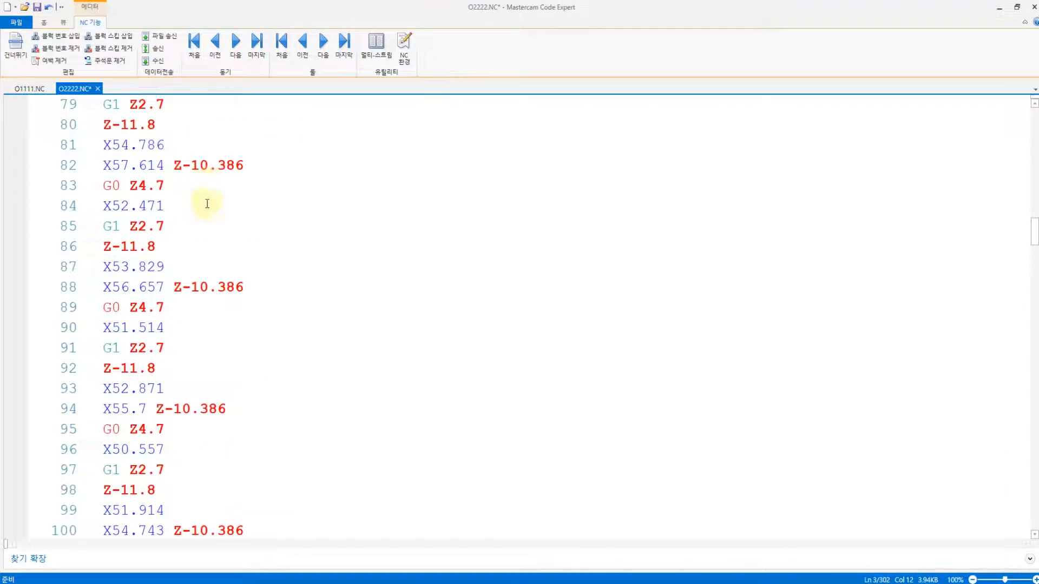
In O2222.NC, delete the two tool 2 comment lines and the G50 X250. Z250. line before T0202
{"action": "scroll", "coordinate": [208, 204], "scroll_direction": "down", "scroll_amount": 18}
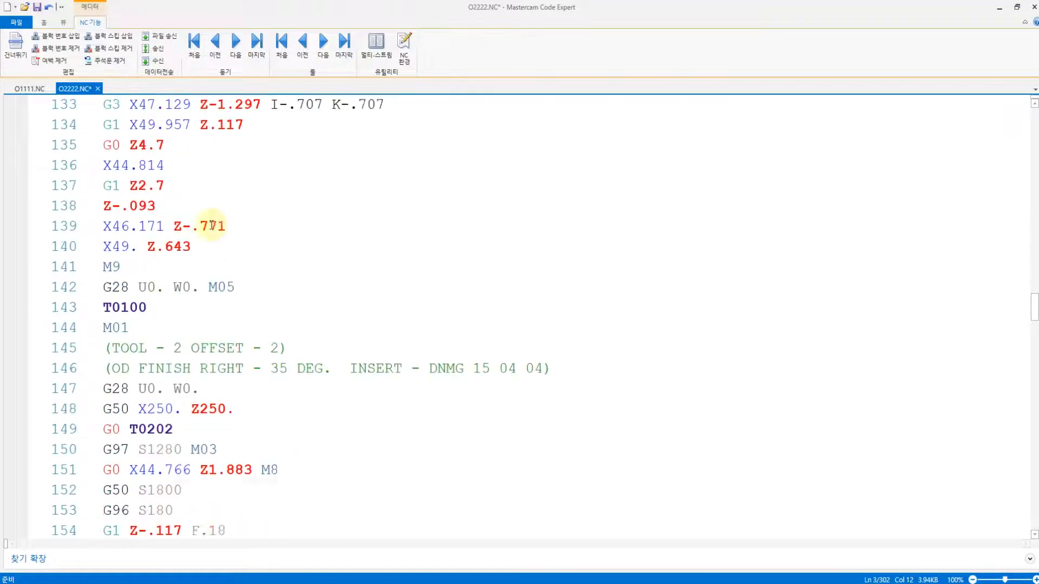
{"action": "scroll", "coordinate": [212, 226], "scroll_direction": "down", "scroll_amount": 3}
{"action": "scroll", "coordinate": [432, 219], "scroll_direction": "up", "scroll_amount": 2}
{"action": "left_click", "coordinate": [578, 313]}
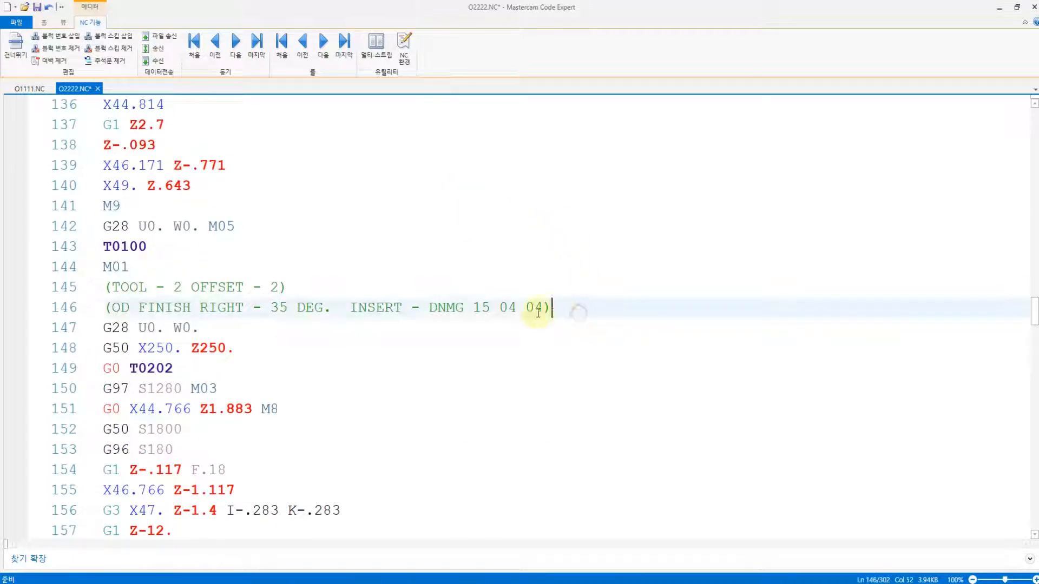
{"action": "left_click_drag", "start_coordinate": [550, 309], "coordinate": [104, 287]}
{"action": "key", "text": "Delete"}
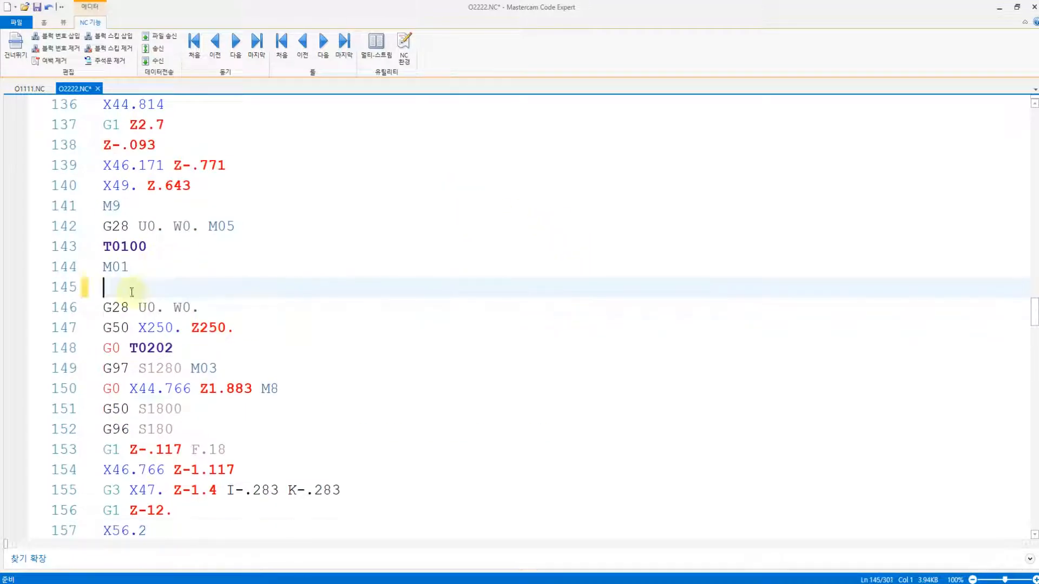
{"action": "key", "text": "BackSpace"}
{"action": "left_click", "coordinate": [248, 306]}
{"action": "left_click_drag", "start_coordinate": [248, 306], "coordinate": [103, 307]}
{"action": "key", "text": "Delete"}
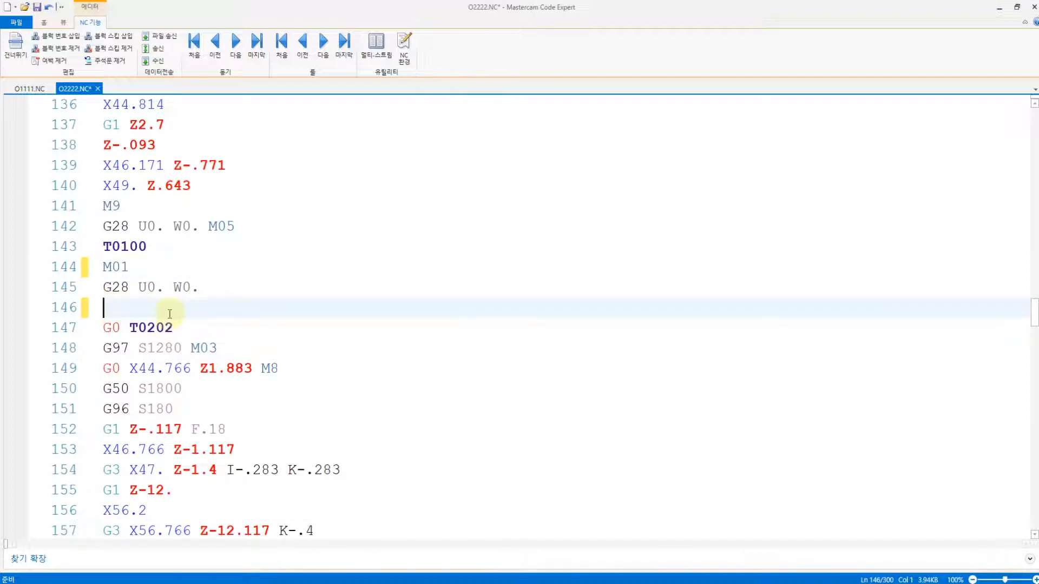
{"action": "key", "text": "BackSpace"}
Delete the two tool 7 centre drill comment lines and the G50 X250. Z250. line before T0707
{"action": "scroll", "coordinate": [190, 292], "scroll_direction": "down", "scroll_amount": 4}
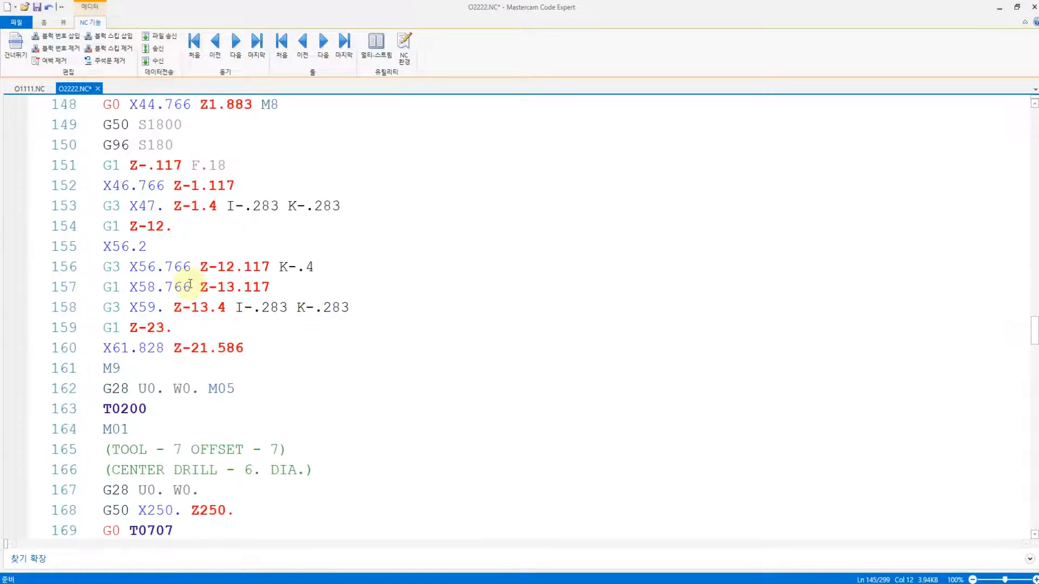
{"action": "scroll", "coordinate": [191, 284], "scroll_direction": "down", "scroll_amount": 2}
{"action": "left_click_drag", "start_coordinate": [343, 350], "coordinate": [105, 329]}
{"action": "key", "text": "Delete"}
{"action": "key", "text": "BackSpace"}
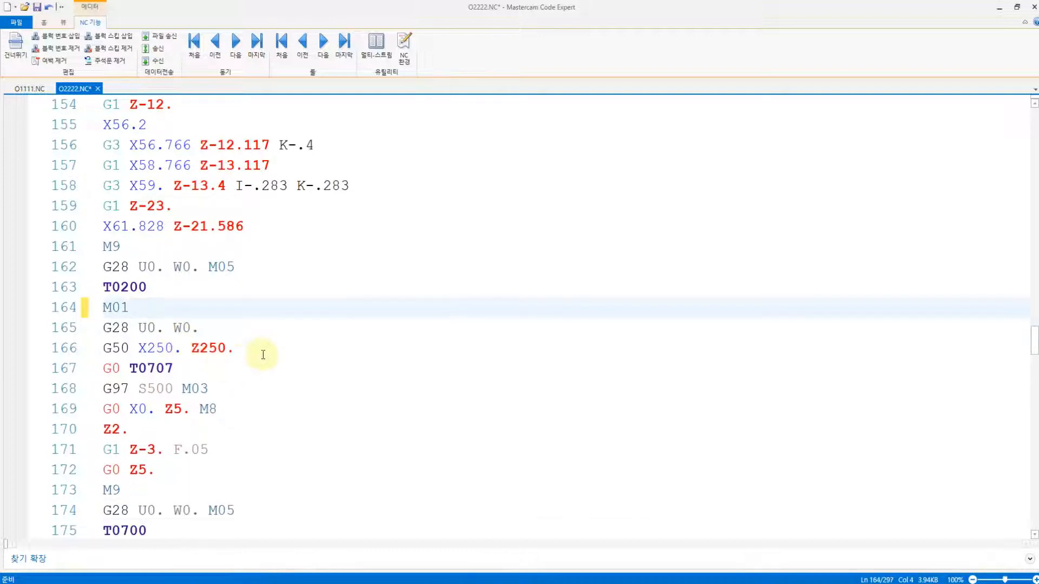
{"action": "left_click_drag", "start_coordinate": [263, 355], "coordinate": [103, 349]}
{"action": "key", "text": "Delete"}
{"action": "key", "text": "BackSpace"}
Check the T0707 centre-drilling moves in lines 168 to 171
{"action": "scroll", "coordinate": [249, 330], "scroll_direction": "down", "scroll_amount": 1}
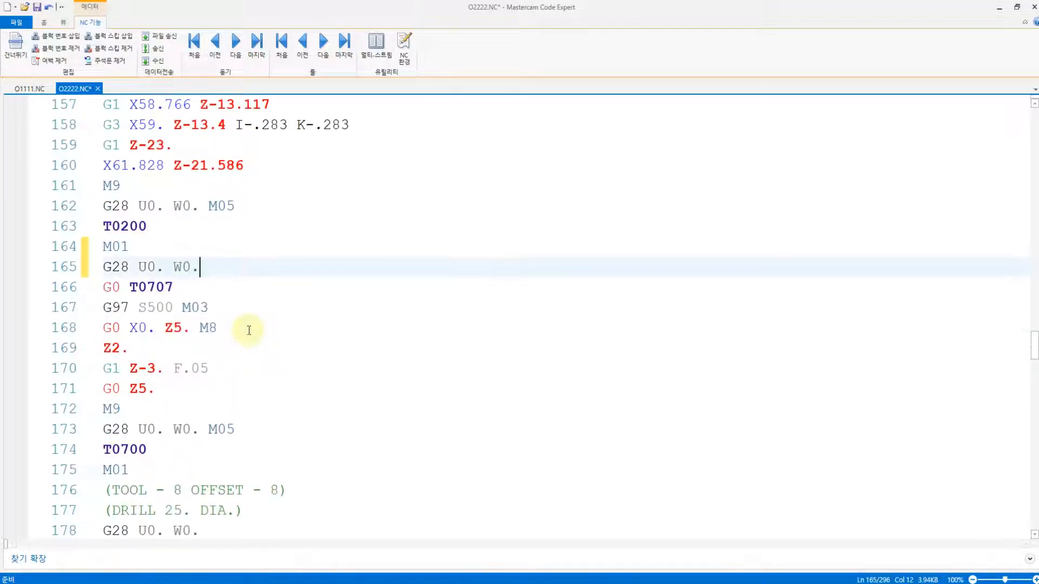
{"action": "left_click", "coordinate": [144, 326]}
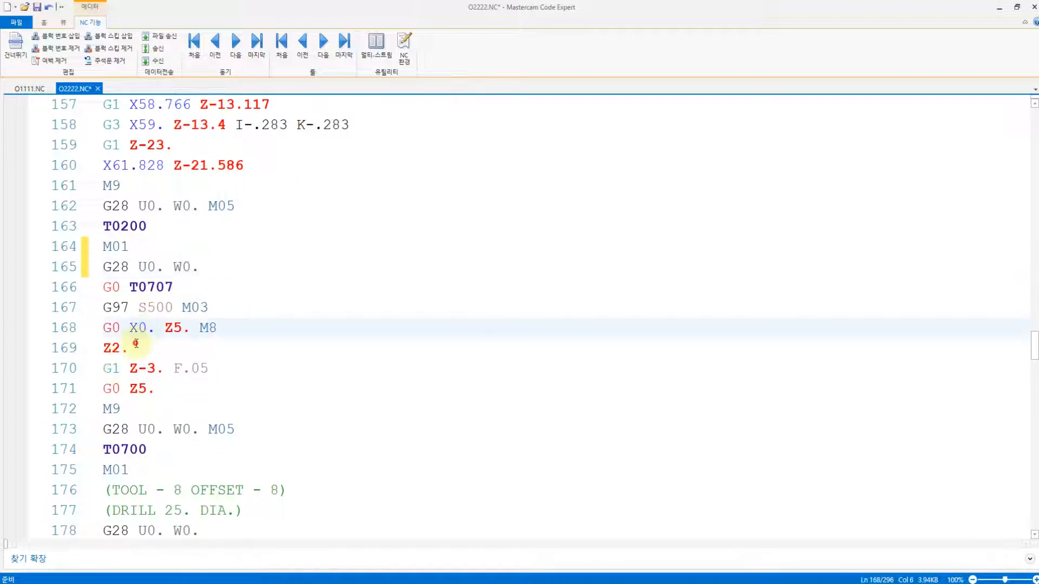
{"action": "left_click", "coordinate": [155, 368]}
{"action": "left_click", "coordinate": [154, 389]}
Delete the two tool 8 drill comment lines and the G50 X250. Z250. line before T0808
{"action": "scroll", "coordinate": [184, 367], "scroll_direction": "down", "scroll_amount": 2}
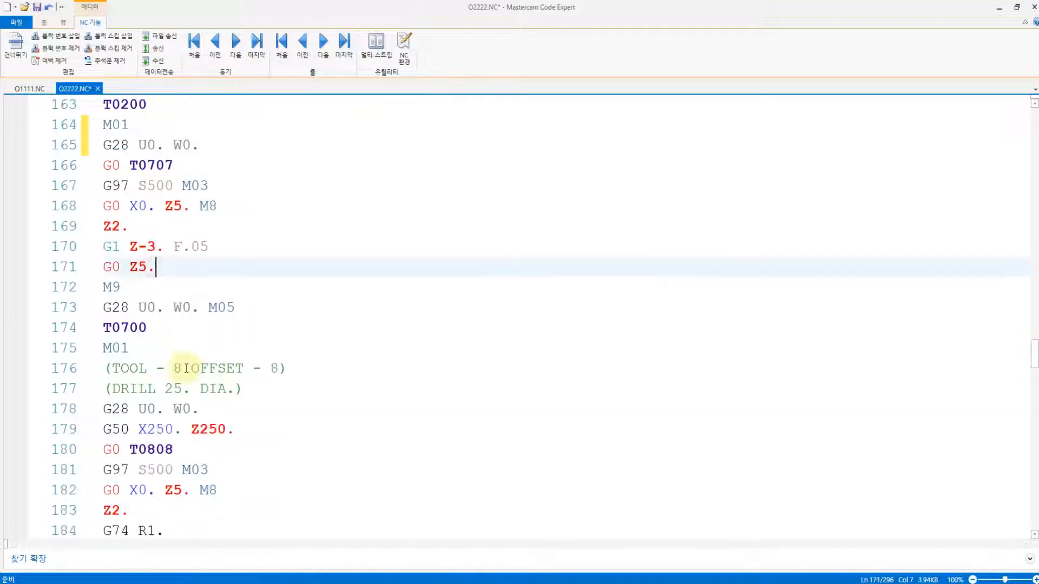
{"action": "left_click", "coordinate": [274, 395]}
{"action": "left_click_drag", "start_coordinate": [244, 390], "coordinate": [104, 369]}
{"action": "key", "text": "Delete"}
{"action": "key", "text": "BackSpace"}
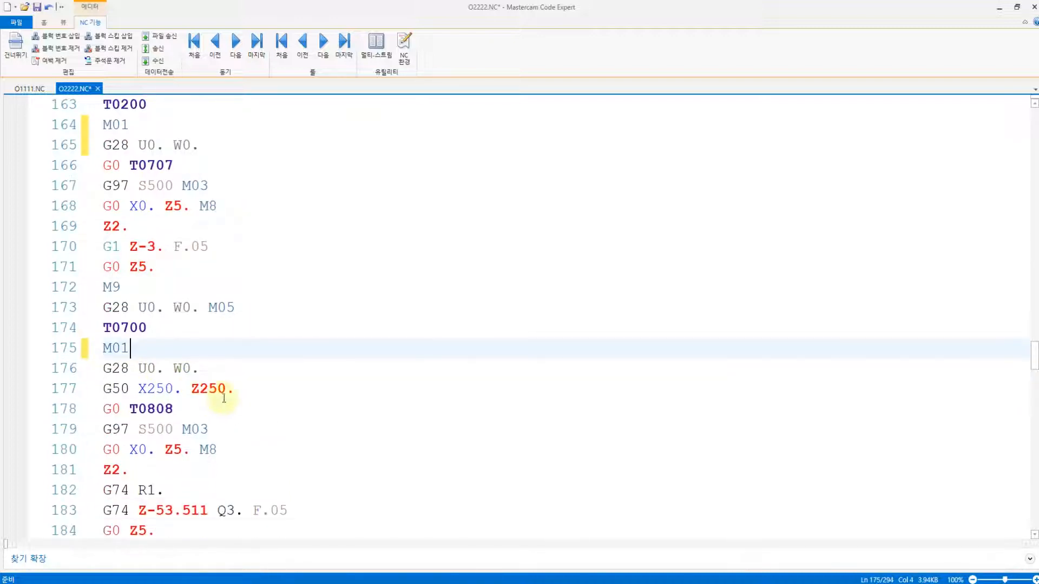
{"action": "left_click", "coordinate": [229, 394]}
{"action": "left_click_drag", "start_coordinate": [229, 394], "coordinate": [104, 390]}
{"action": "key", "text": "Delete"}
{"action": "key", "text": "BackSpace"}
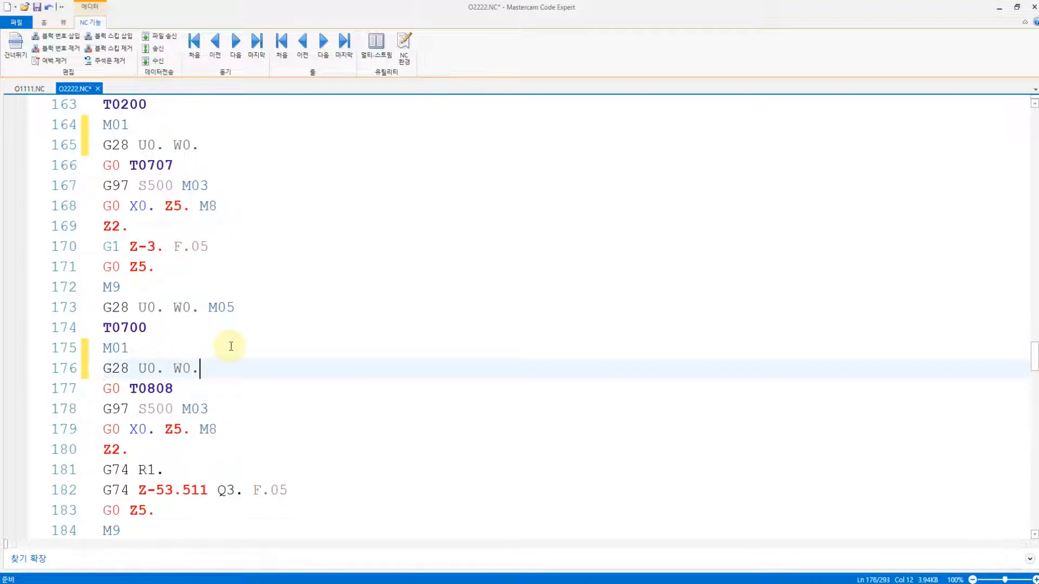
Change the peck depth in the second G74 line of the T0808 drilling block to Q3000
{"action": "scroll", "coordinate": [189, 422], "scroll_direction": "down", "scroll_amount": 2}
{"action": "left_click_drag", "start_coordinate": [285, 368], "coordinate": [138, 349]}
{"action": "left_click", "coordinate": [130, 349]}
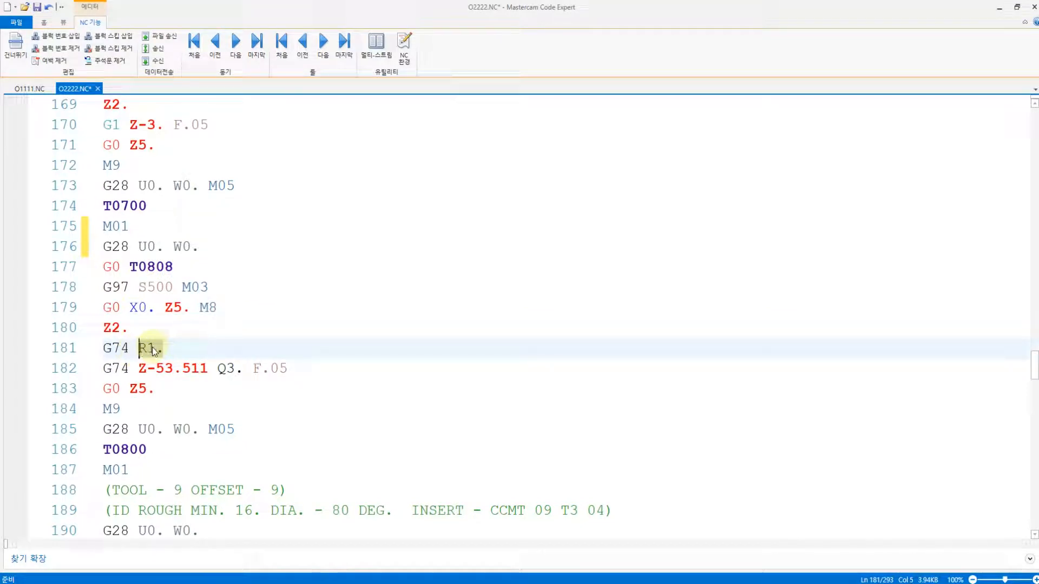
{"action": "left_click", "coordinate": [241, 372]}
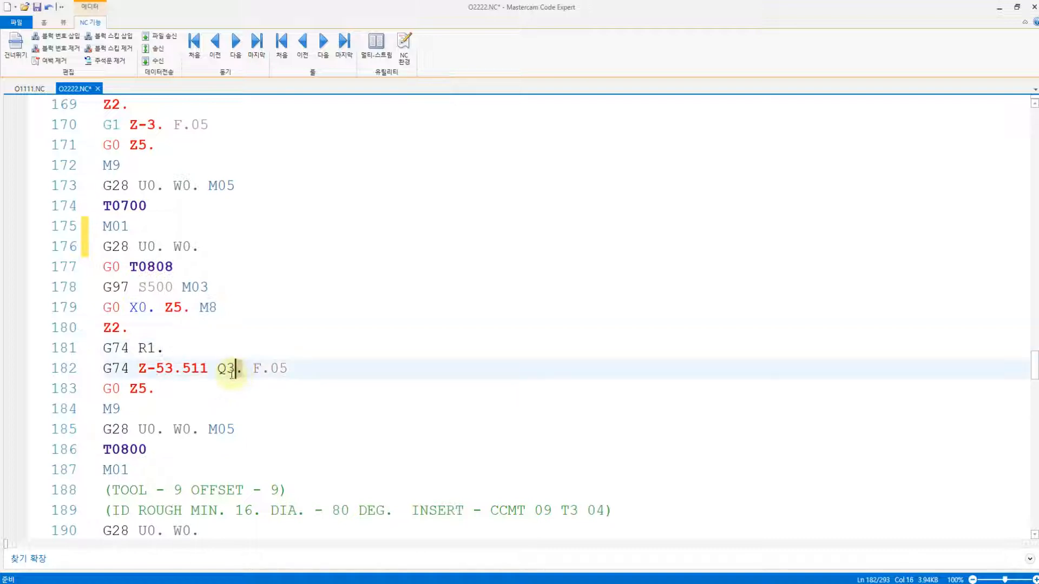
{"action": "left_click_drag", "start_coordinate": [131, 375], "coordinate": [112, 373]}
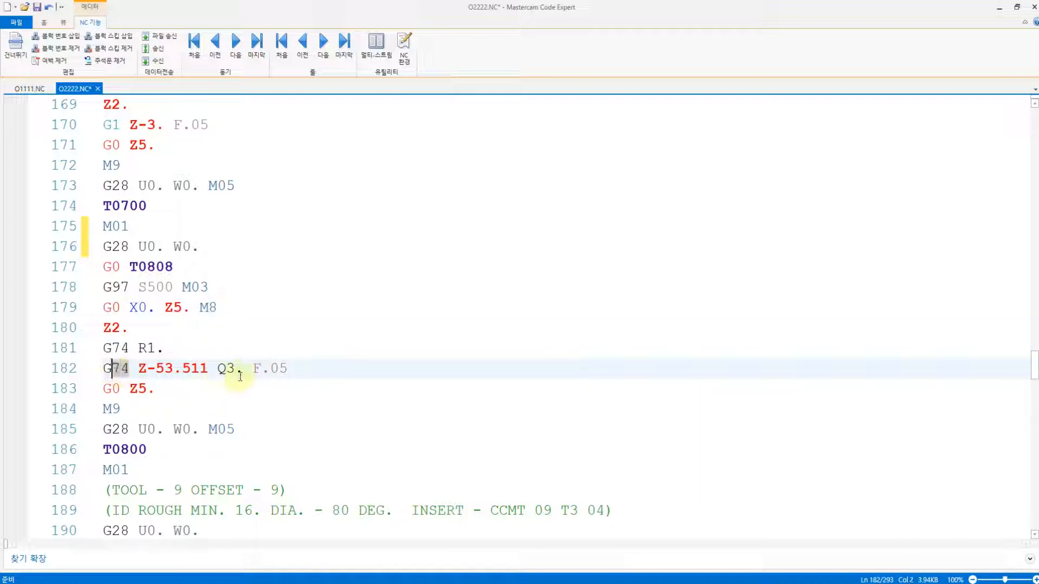
{"action": "left_click", "coordinate": [239, 373]}
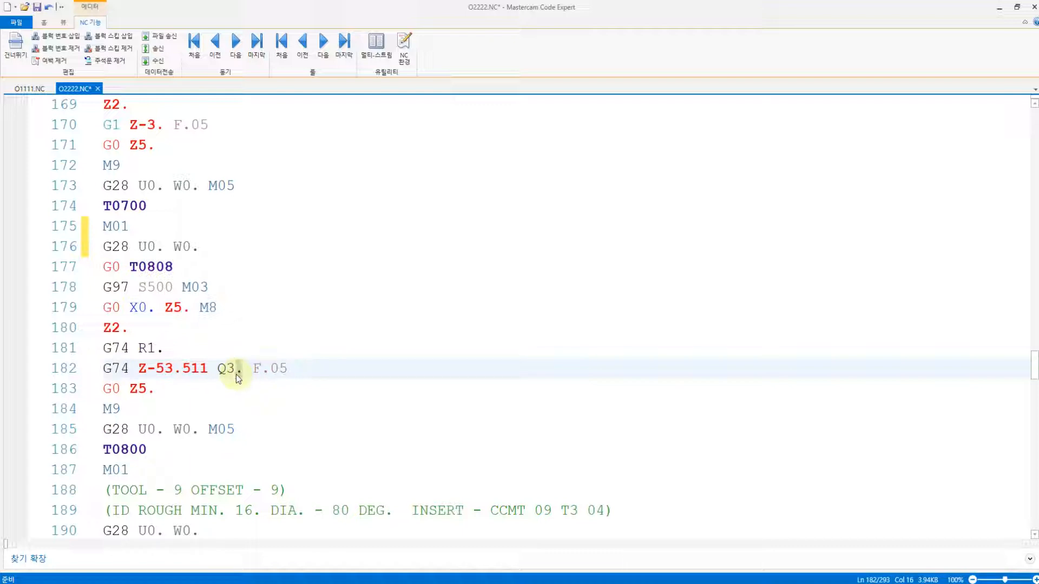
{"action": "key", "text": "Delete"}
{"action": "type", "text": "000"}
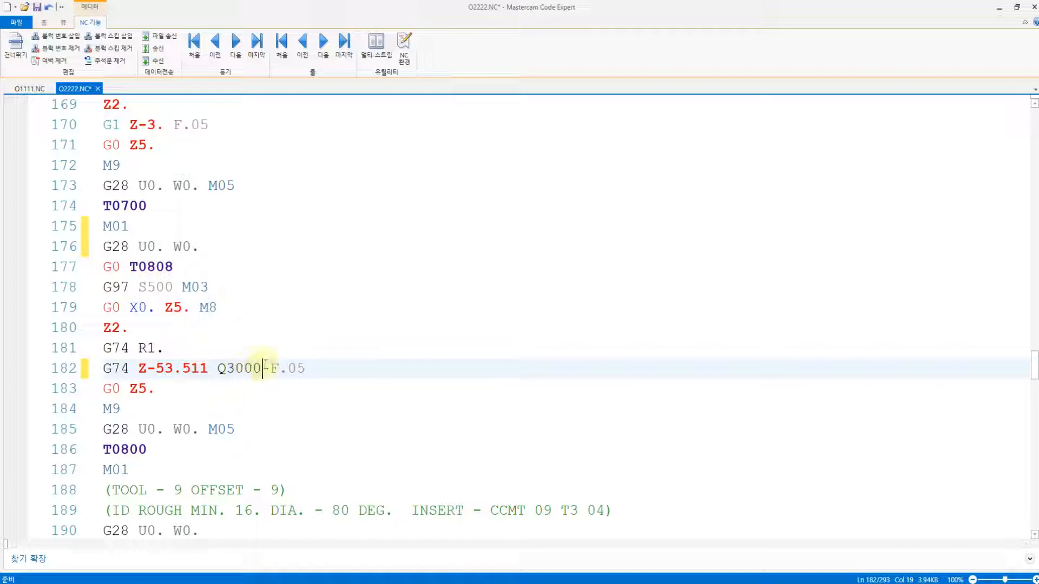
{"action": "left_click_drag", "start_coordinate": [260, 369], "coordinate": [225, 371]}
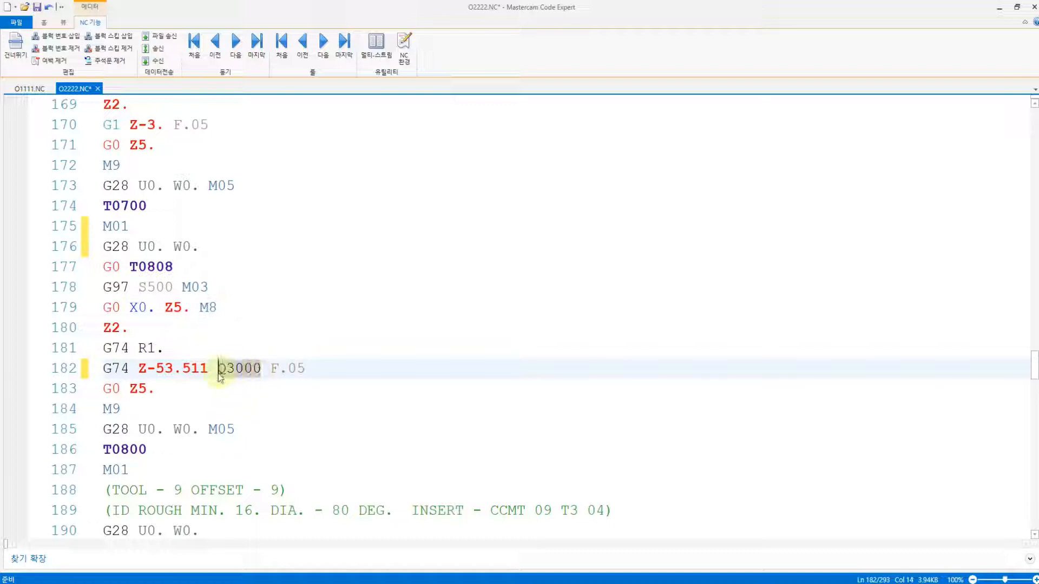
{"action": "left_click", "coordinate": [217, 382]}
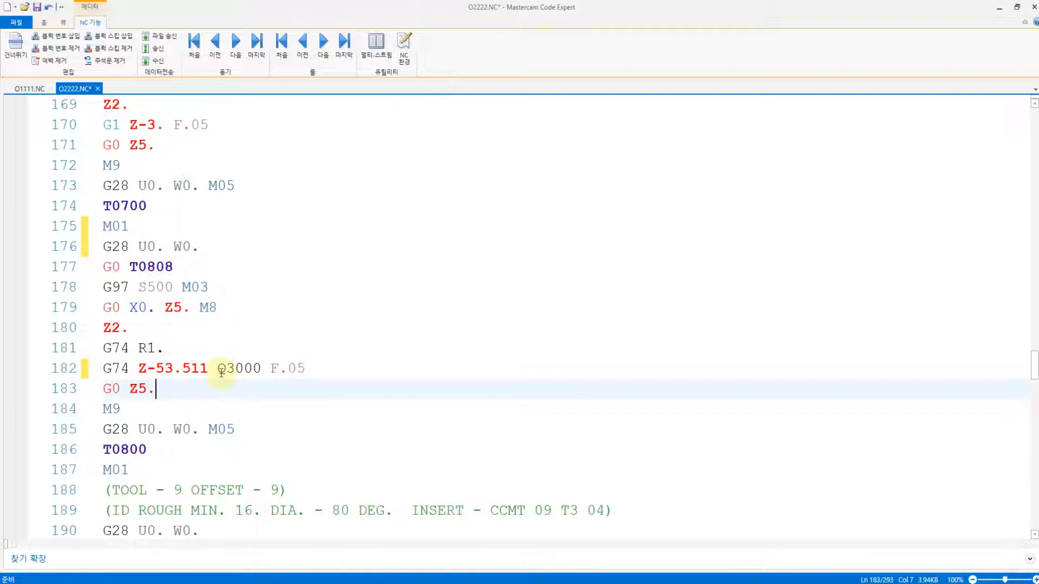
Delete the two tool 9 rough boring comment lines and the G50 X250. Z250. line before T0909
{"action": "scroll", "coordinate": [222, 372], "scroll_direction": "down", "scroll_amount": 2}
{"action": "left_click_drag", "start_coordinate": [625, 389], "coordinate": [102, 374]}
{"action": "key", "text": "BackSpace"}
{"action": "key", "text": "BackSpace"}
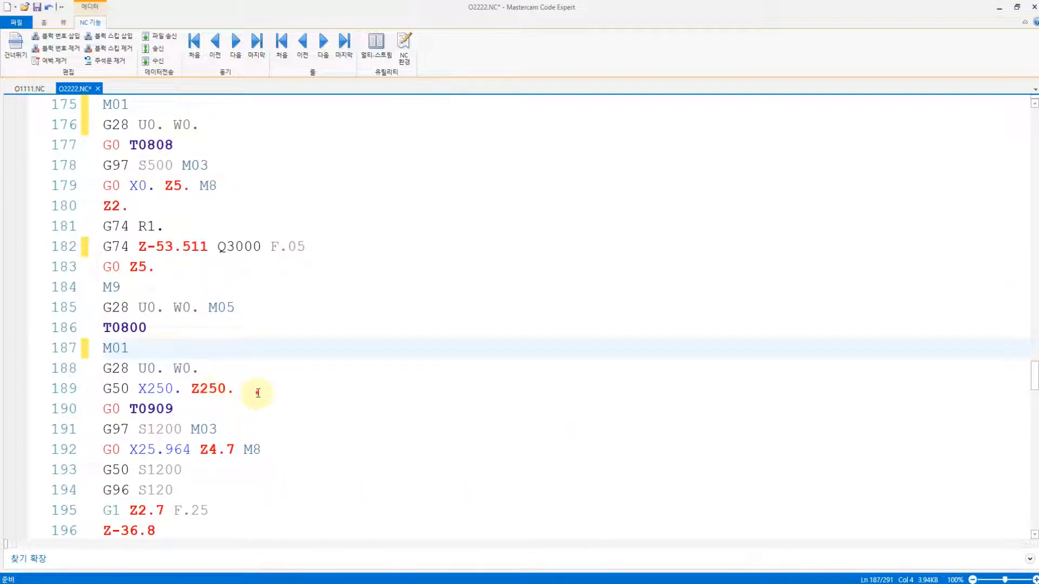
{"action": "left_click_drag", "start_coordinate": [258, 394], "coordinate": [112, 390]}
{"action": "key", "text": "BackSpace"}
{"action": "key", "text": "BackSpace"}
Delete the tool comment lines and the G50 X250. Z250. line before T1010
{"action": "scroll", "coordinate": [211, 360], "scroll_direction": "down", "scroll_amount": 2}
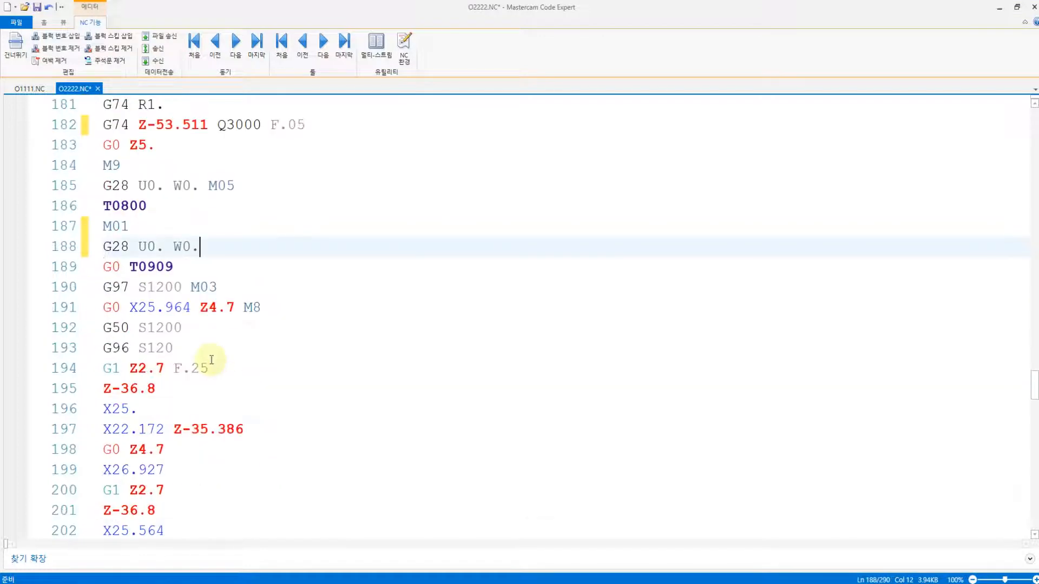
{"action": "scroll", "coordinate": [212, 359], "scroll_direction": "down", "scroll_amount": 1}
{"action": "scroll", "coordinate": [212, 358], "scroll_direction": "down", "scroll_amount": 12}
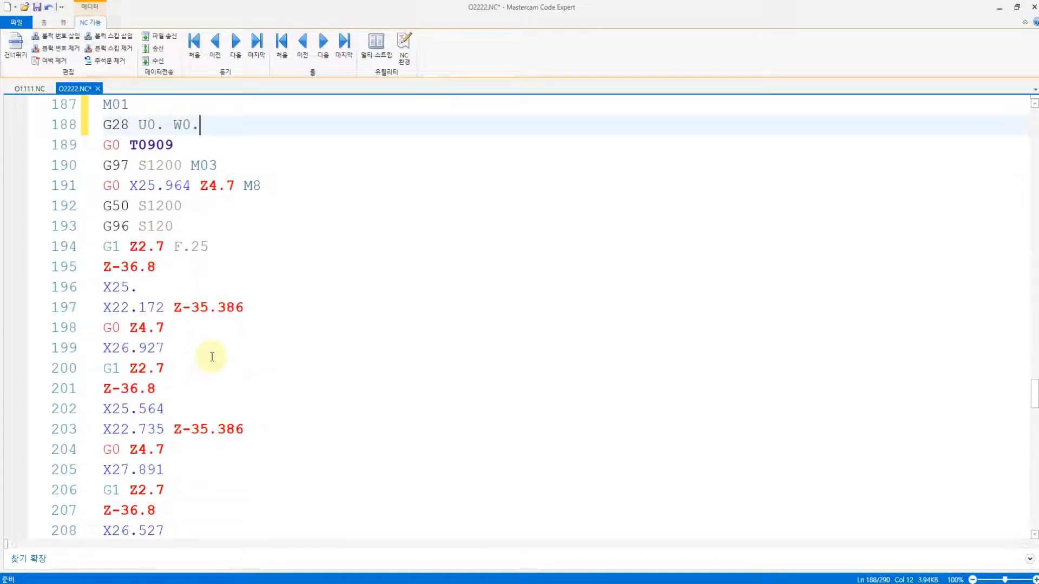
{"action": "scroll", "coordinate": [210, 356], "scroll_direction": "down", "scroll_amount": 14}
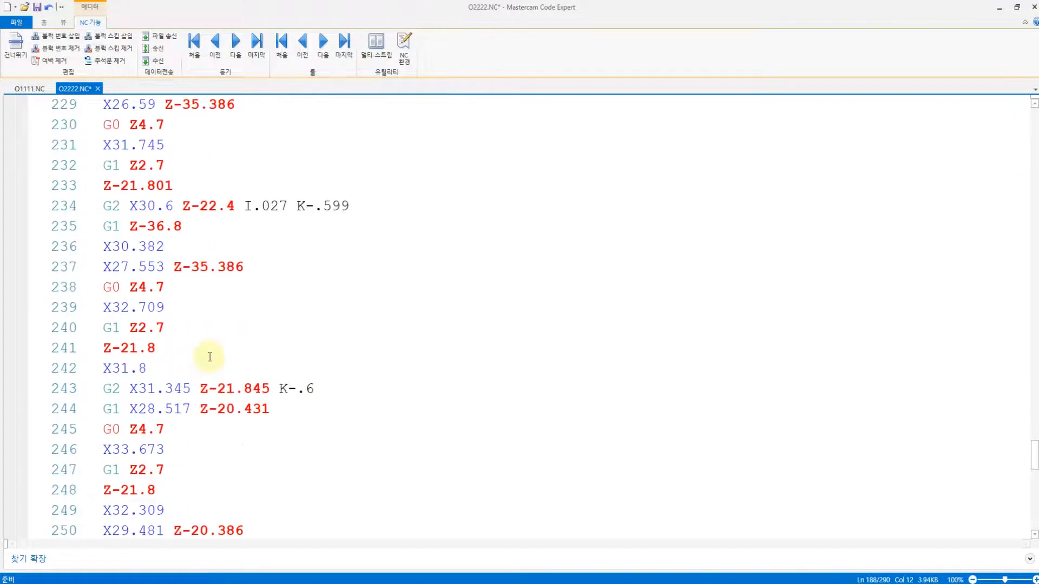
{"action": "left_click_drag", "start_coordinate": [565, 281], "coordinate": [82, 246]}
{"action": "key", "text": "Delete"}
{"action": "key", "text": "BackSpace"}
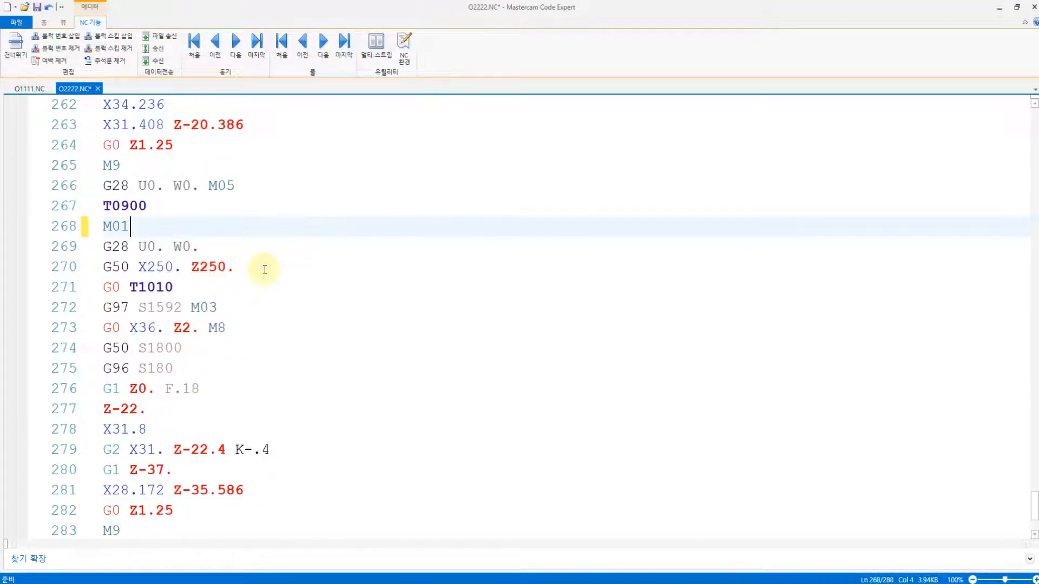
{"action": "left_click_drag", "start_coordinate": [254, 267], "coordinate": [103, 266]}
{"action": "key", "text": "Delete"}
{"action": "key", "text": "BackSpace"}
Review the end of the program and the two G74 drilling lines, and save O2222.NC
{"action": "scroll", "coordinate": [178, 312], "scroll_direction": "down", "scroll_amount": 2}
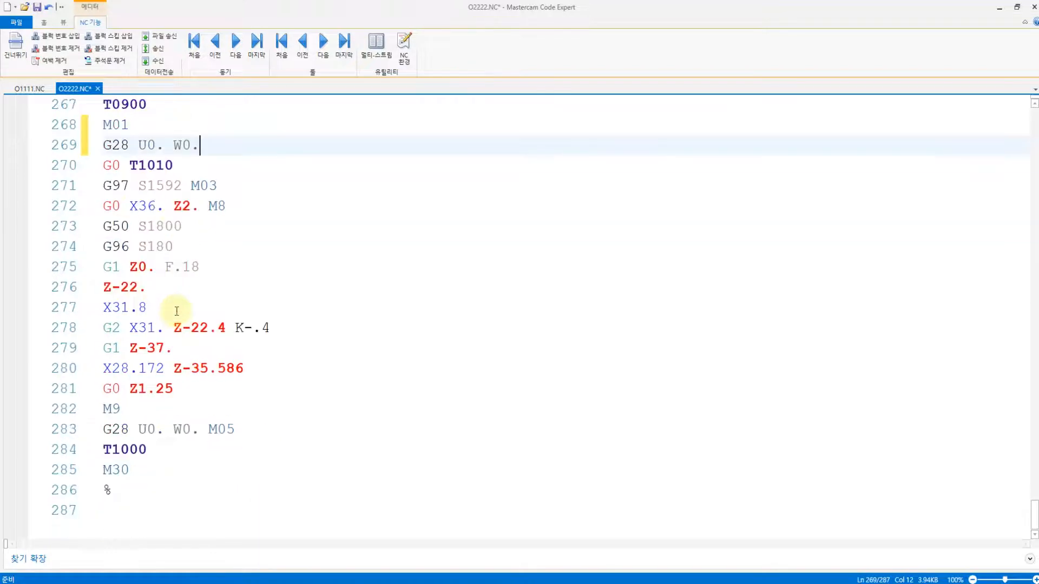
{"action": "scroll", "coordinate": [182, 334], "scroll_direction": "up", "scroll_amount": 20}
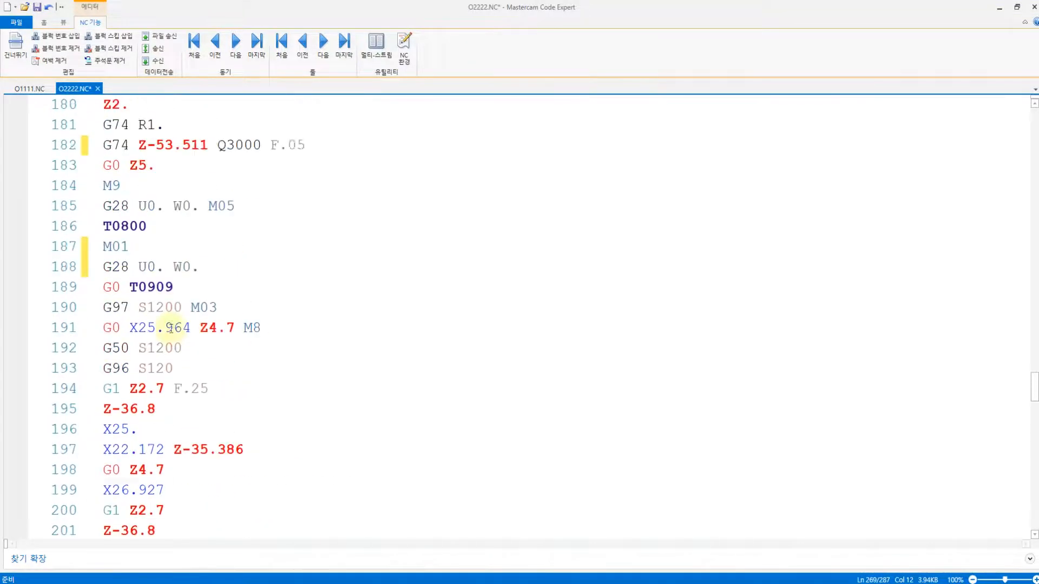
{"action": "left_click", "coordinate": [186, 349]}
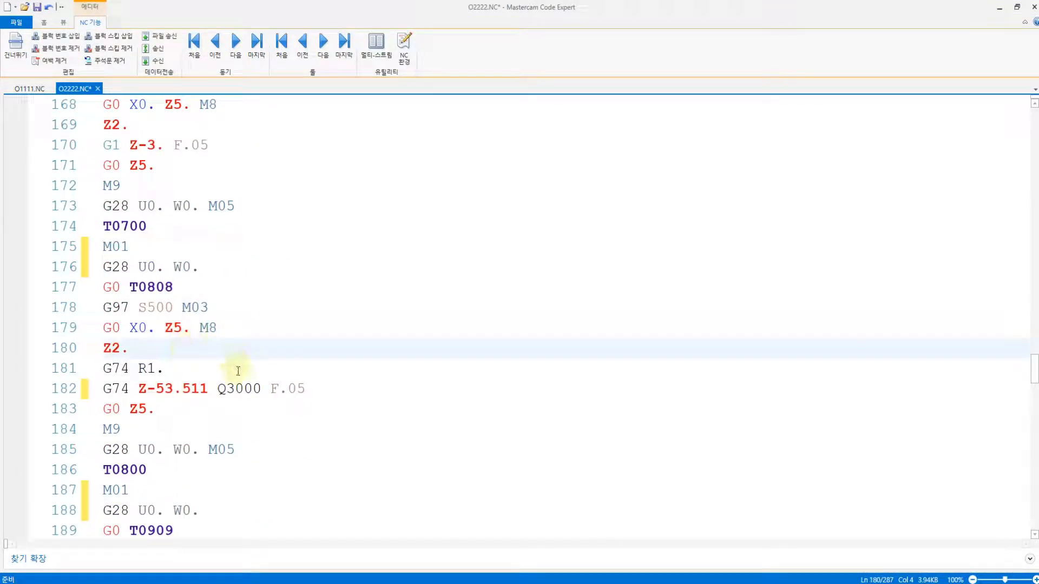
{"action": "left_click_drag", "start_coordinate": [338, 392], "coordinate": [103, 367]}
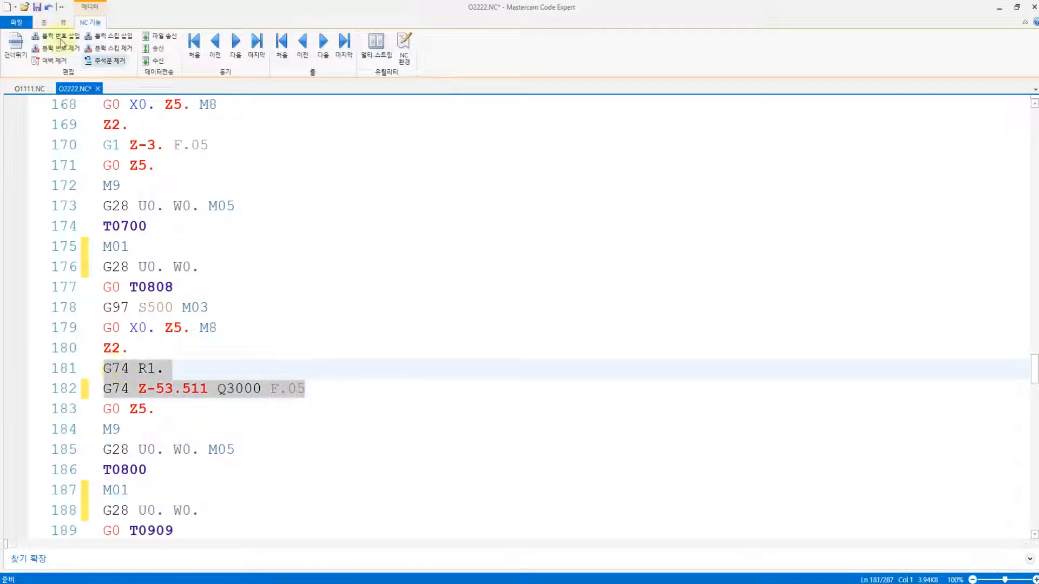
{"action": "left_click", "coordinate": [36, 6]}
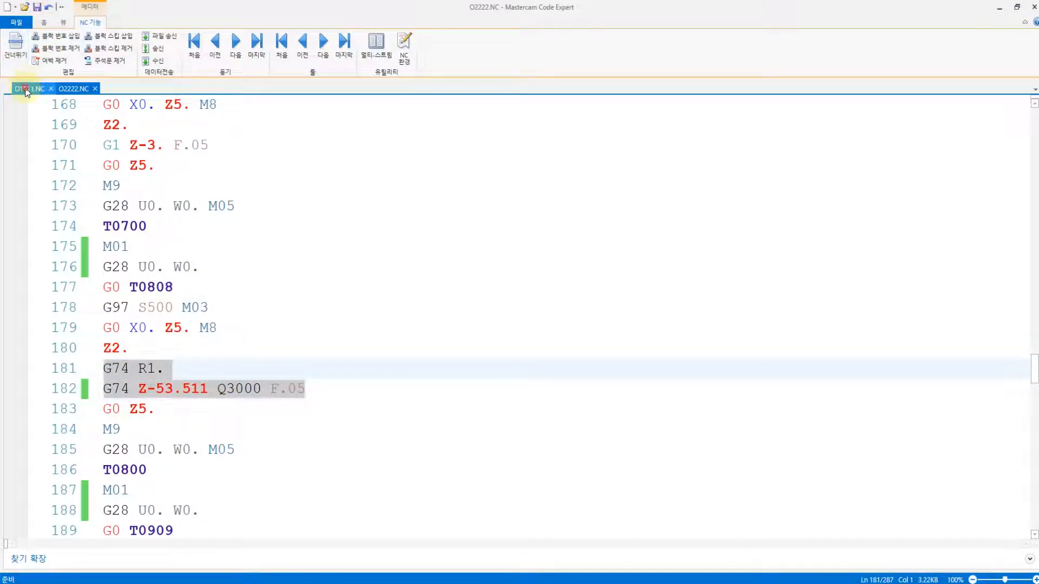
Look over the finished O1111.NC and O2222.NC programs, ending at the G74 lines of O2222.NC
{"action": "left_click", "coordinate": [26, 89]}
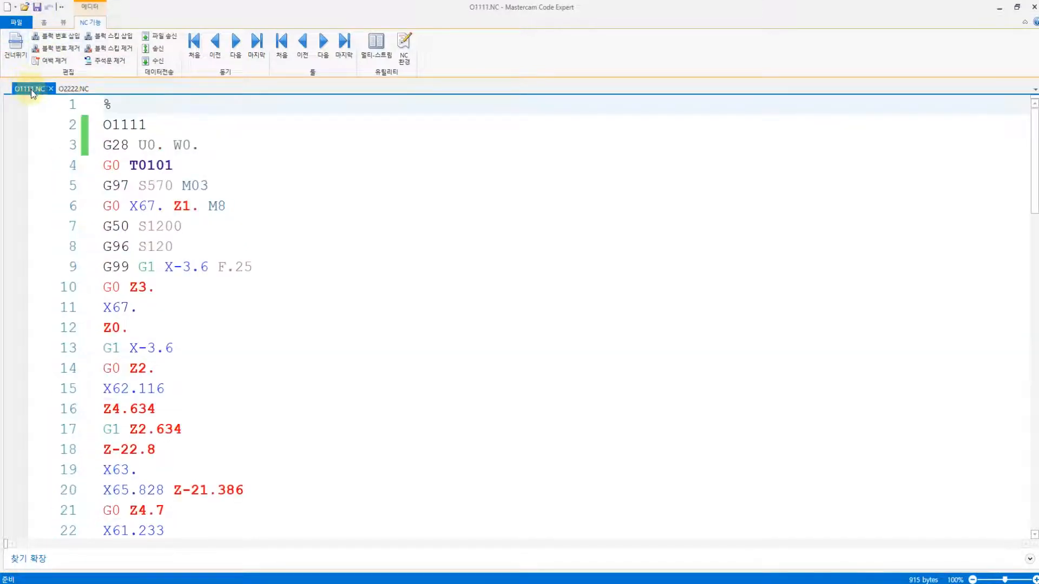
{"action": "left_click", "coordinate": [74, 89]}
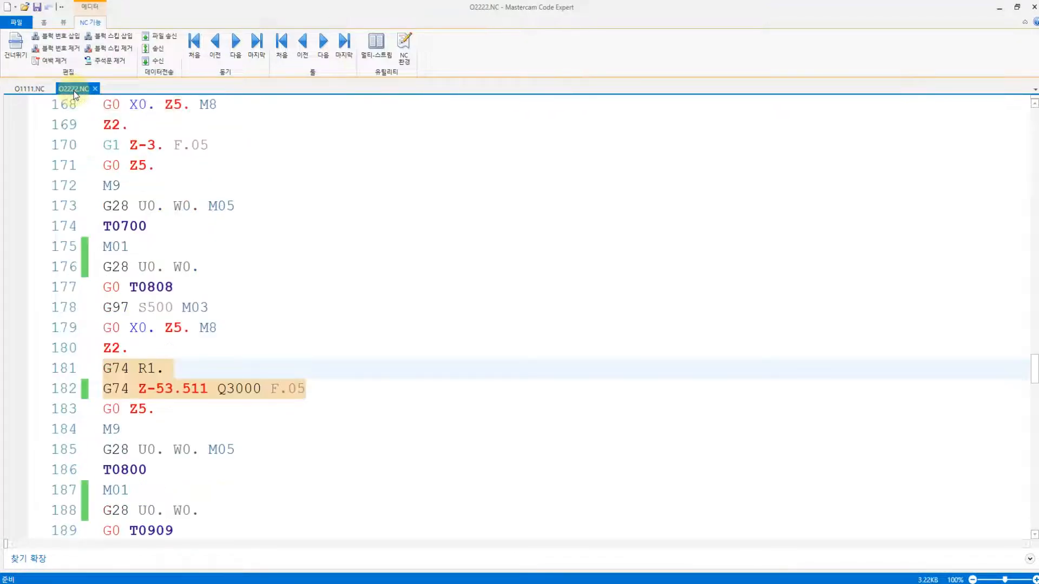
{"action": "left_click", "coordinate": [30, 90]}
{"action": "left_click", "coordinate": [73, 89]}
{"action": "left_click", "coordinate": [138, 144]}
{"action": "left_click", "coordinate": [330, 385]}
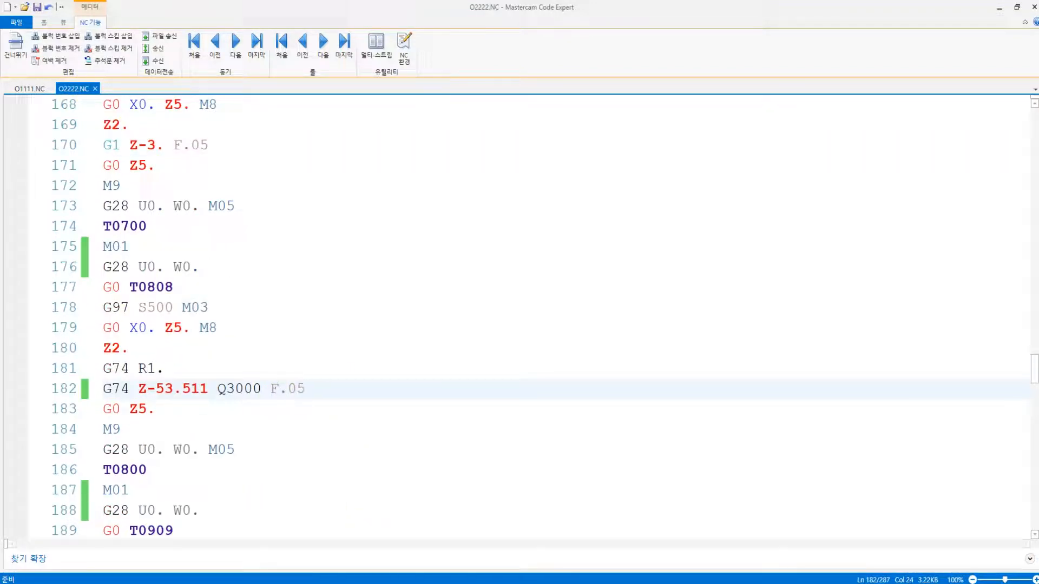
Switch to Mastercam, the AutoCAD drawing of the cap and the Notepad work notes to review the machining sequence from its start
{"action": "mouse_move", "coordinate": [447, 583]}
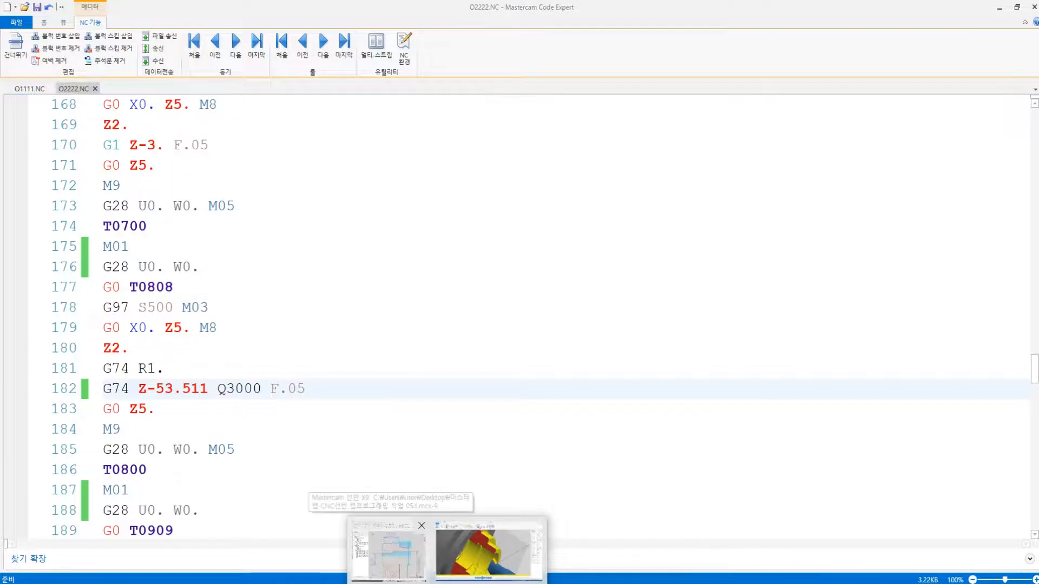
{"action": "left_click", "coordinate": [388, 552]}
{"action": "mouse_move", "coordinate": [563, 583]}
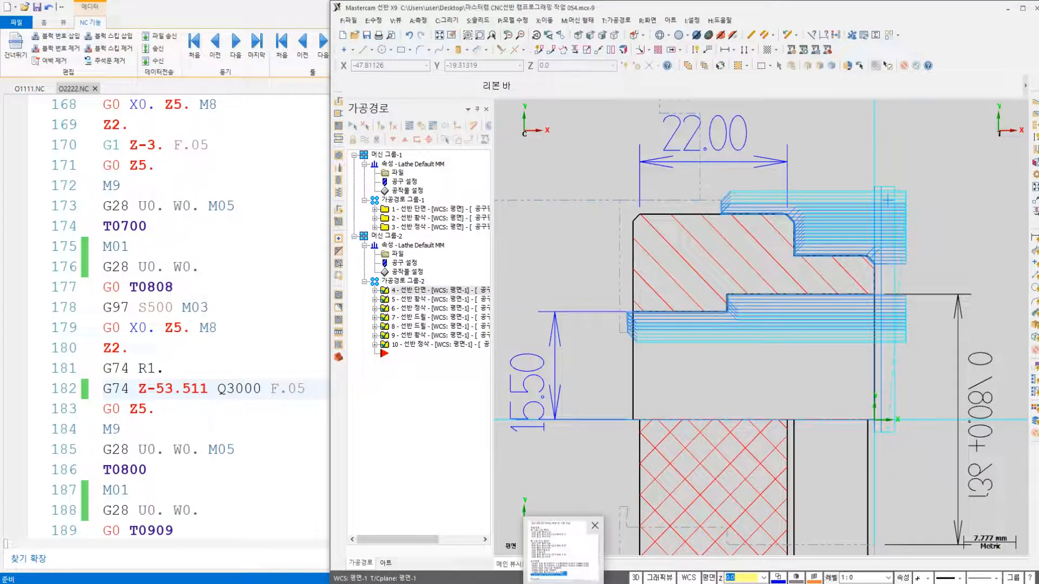
{"action": "left_click", "coordinate": [330, 562]}
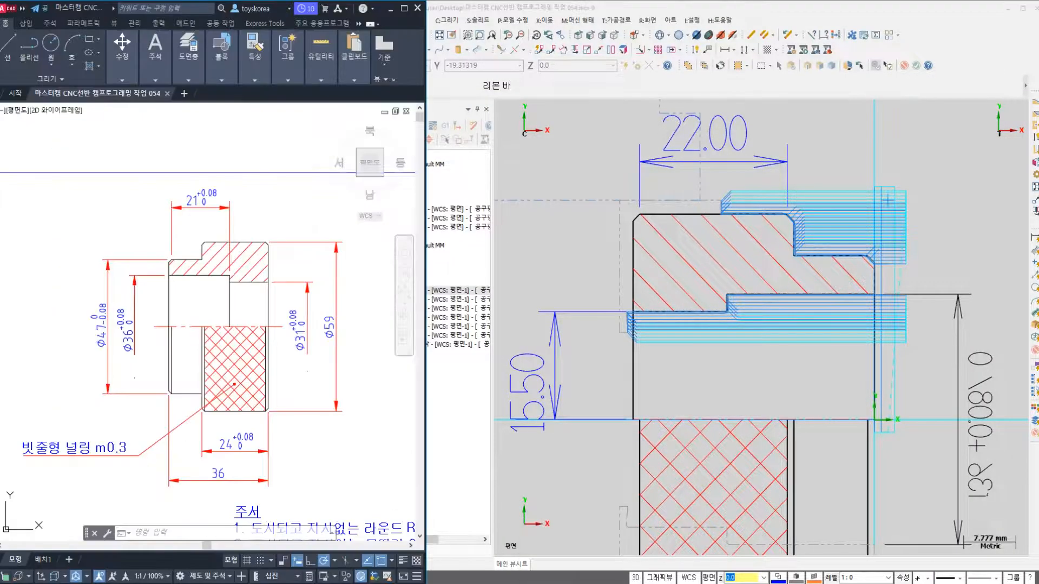
{"action": "left_click", "coordinate": [503, 583]}
{"action": "scroll", "coordinate": [156, 201], "scroll_direction": "up", "scroll_amount": 3}
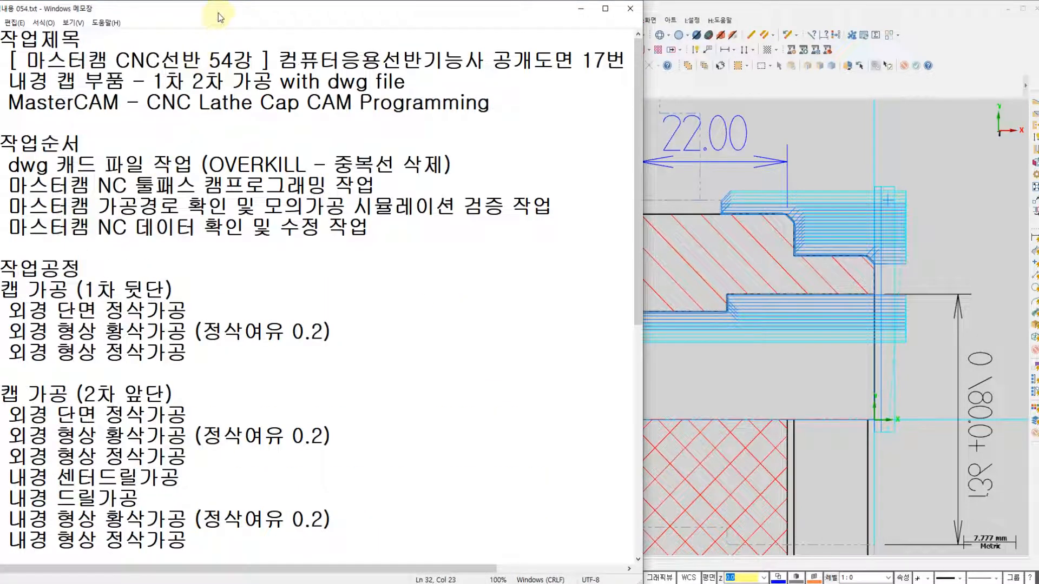
Review the work notes' title and the machining process lists for the cap's first (rear) and second (front) setups, including the bore operations
{"action": "left_click_drag", "start_coordinate": [209, 59], "coordinate": [610, 68]}
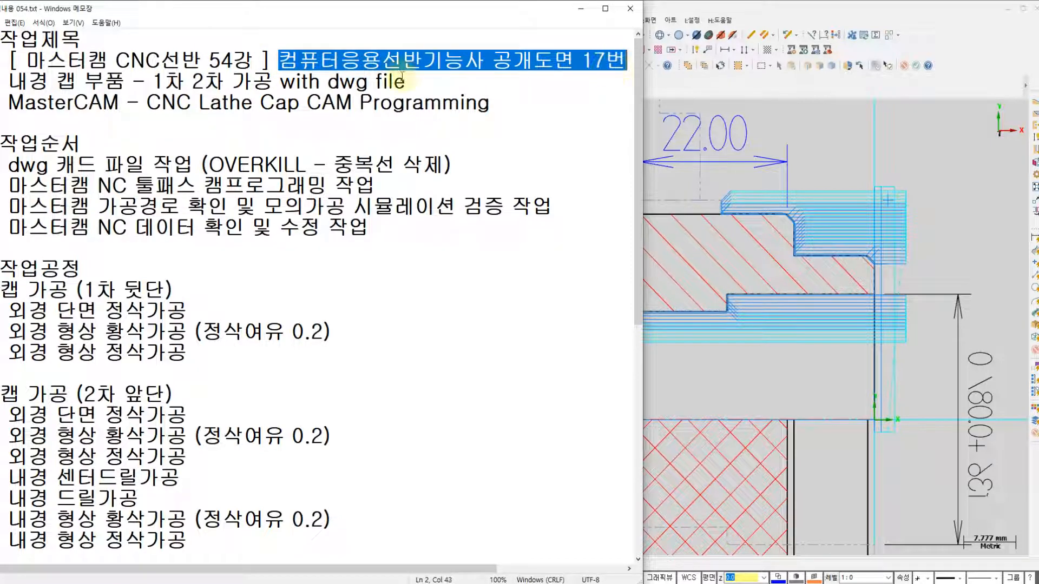
{"action": "left_click", "coordinate": [15, 80]}
{"action": "left_click_drag", "start_coordinate": [15, 80], "coordinate": [234, 81]}
{"action": "left_click_drag", "start_coordinate": [327, 81], "coordinate": [369, 81]}
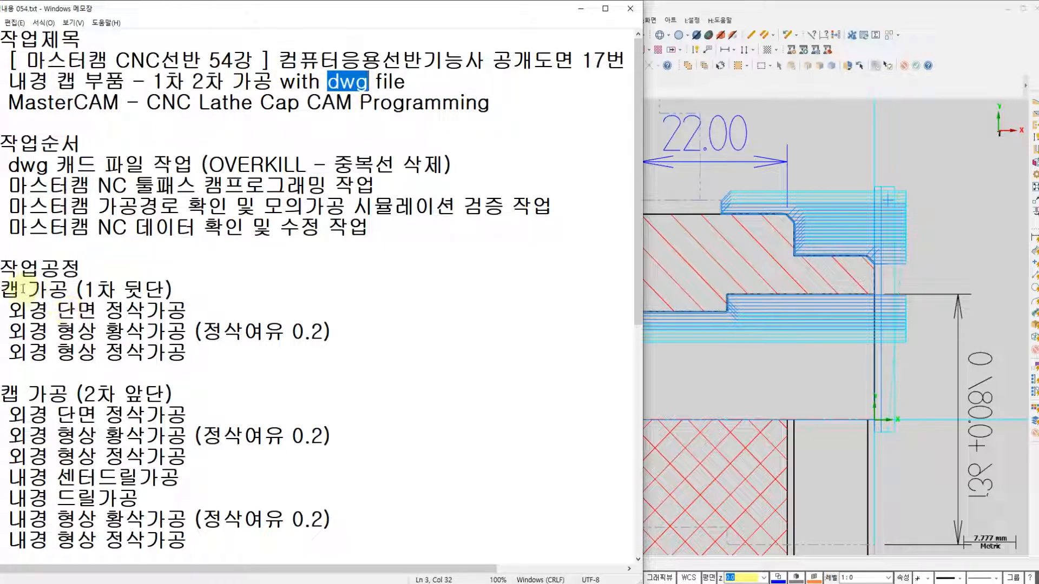
{"action": "left_click_drag", "start_coordinate": [69, 290], "coordinate": [182, 293]}
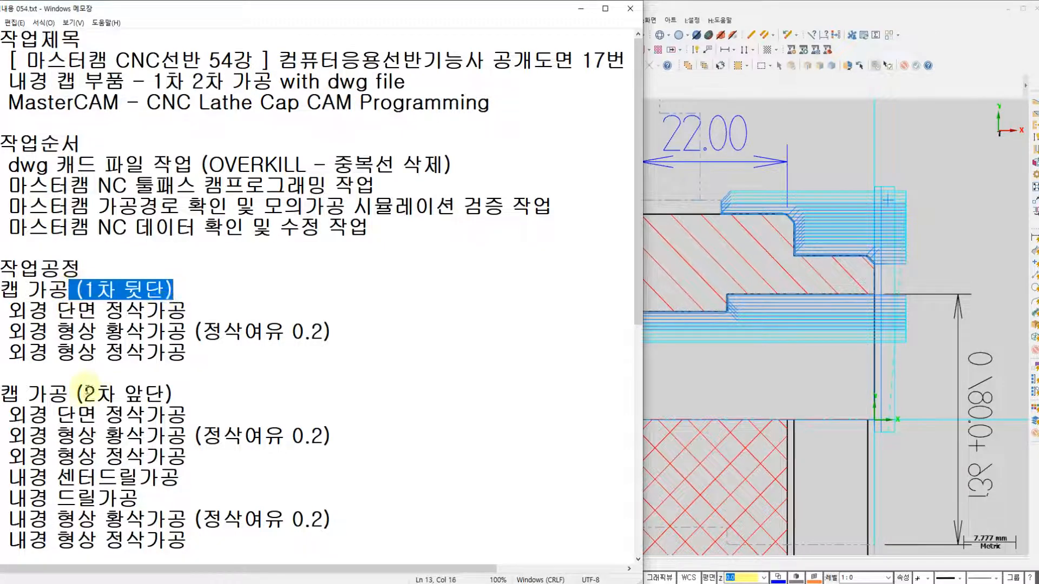
{"action": "left_click_drag", "start_coordinate": [75, 394], "coordinate": [174, 395]}
{"action": "scroll", "coordinate": [176, 347], "scroll_direction": "down", "scroll_amount": 2}
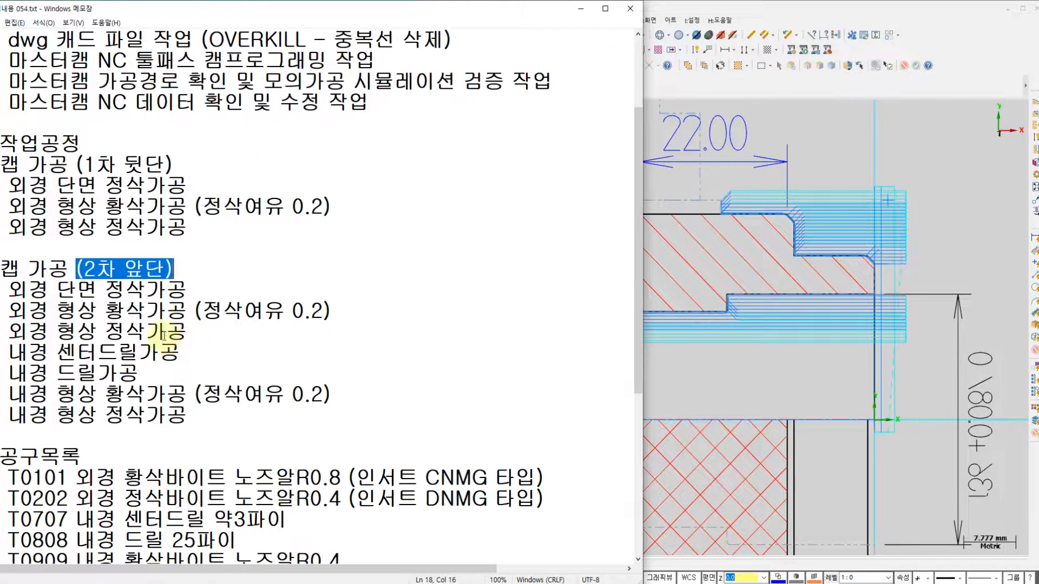
{"action": "left_click", "coordinate": [97, 358]}
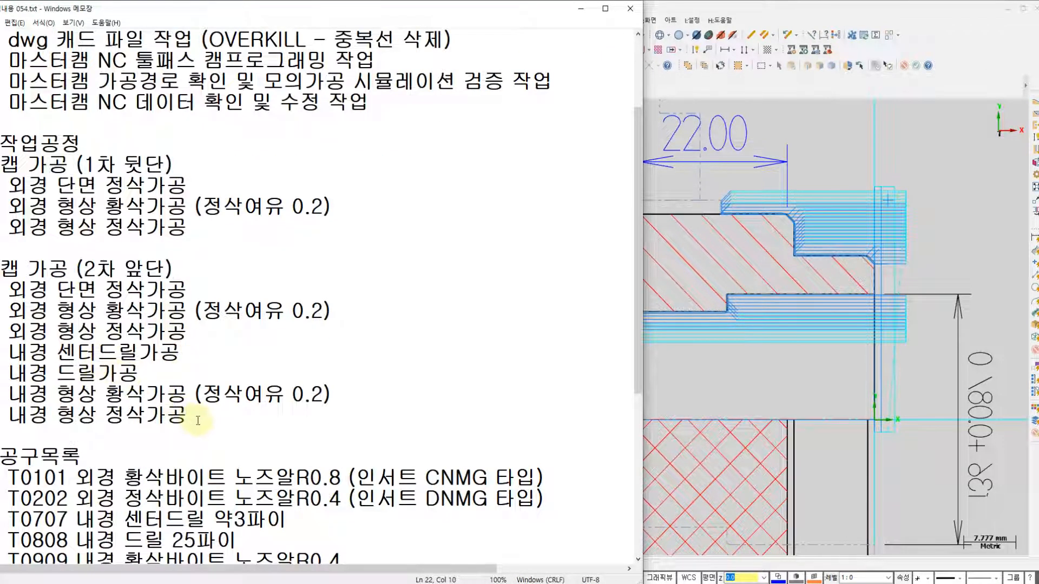
{"action": "left_click_drag", "start_coordinate": [202, 418], "coordinate": [10, 352]}
{"action": "scroll", "coordinate": [116, 312], "scroll_direction": "down", "scroll_amount": 1}
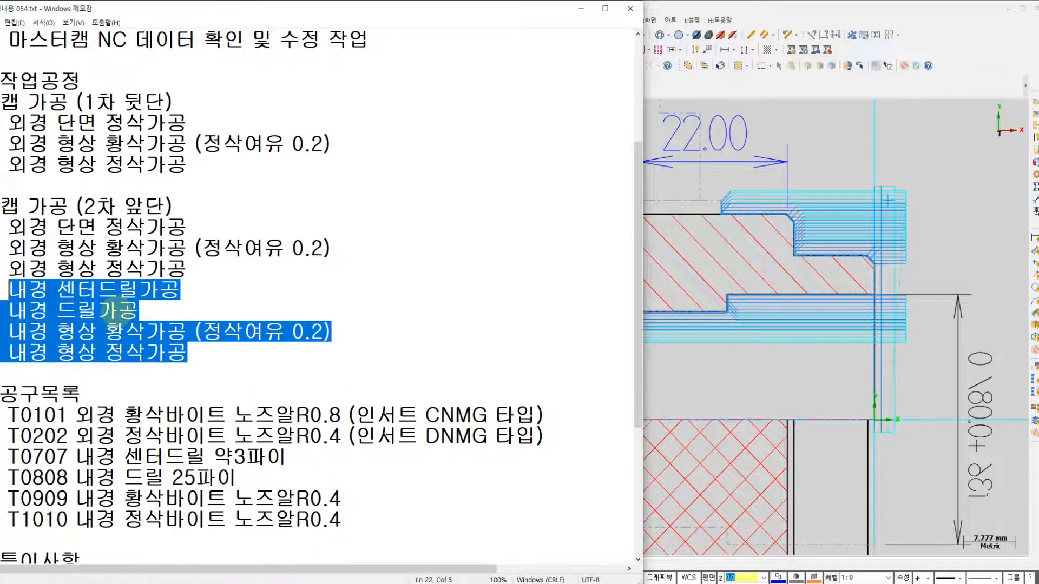
Review the tool list from T0101 to T1010 and the special remarks in the work notes
{"action": "scroll", "coordinate": [116, 312], "scroll_direction": "down", "scroll_amount": 2}
{"action": "left_click_drag", "start_coordinate": [349, 397], "coordinate": [94, 265]}
{"action": "scroll", "coordinate": [178, 314], "scroll_direction": "down", "scroll_amount": 2}
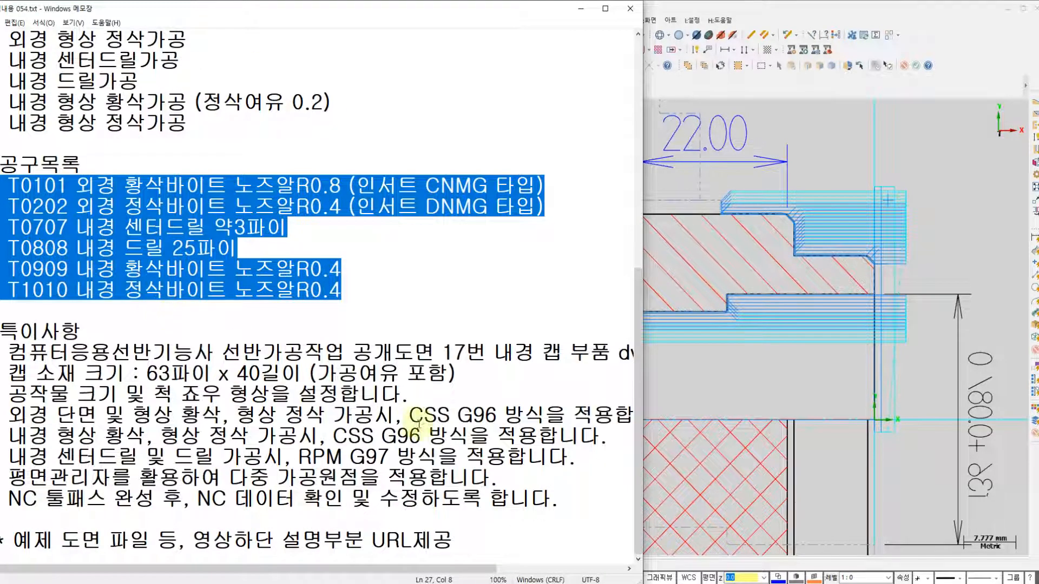
{"action": "left_click_drag", "start_coordinate": [578, 494], "coordinate": [109, 339]}
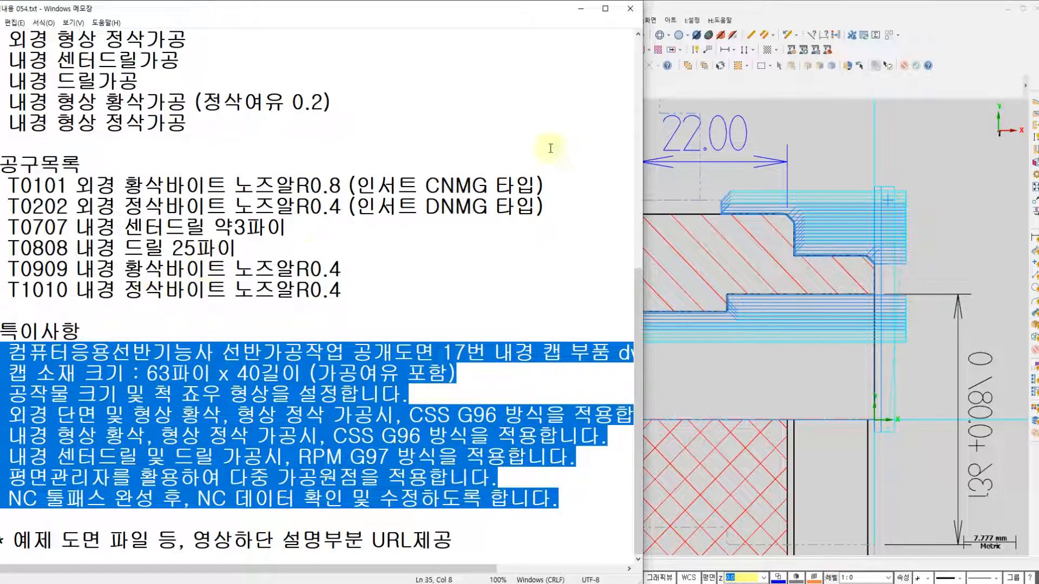
Put the work notes away and view both cap setups with their toolpaths together in Mastercam
{"action": "left_click", "coordinate": [581, 8]}
{"action": "scroll", "coordinate": [561, 224], "scroll_direction": "down", "scroll_amount": 3}
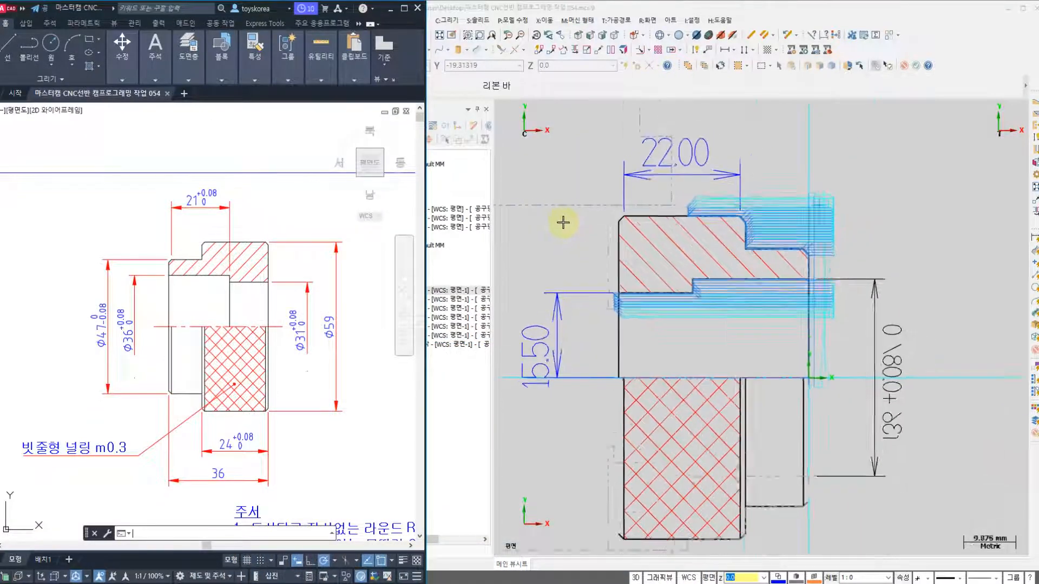
{"action": "scroll", "coordinate": [550, 241], "scroll_direction": "down", "scroll_amount": 4}
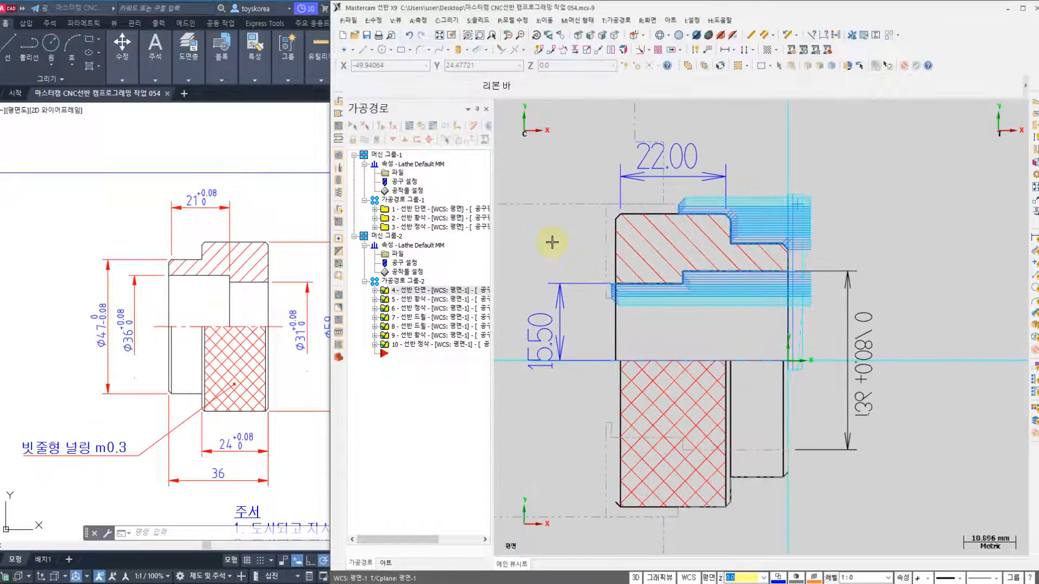
{"action": "scroll", "coordinate": [551, 242], "scroll_direction": "down", "scroll_amount": 5}
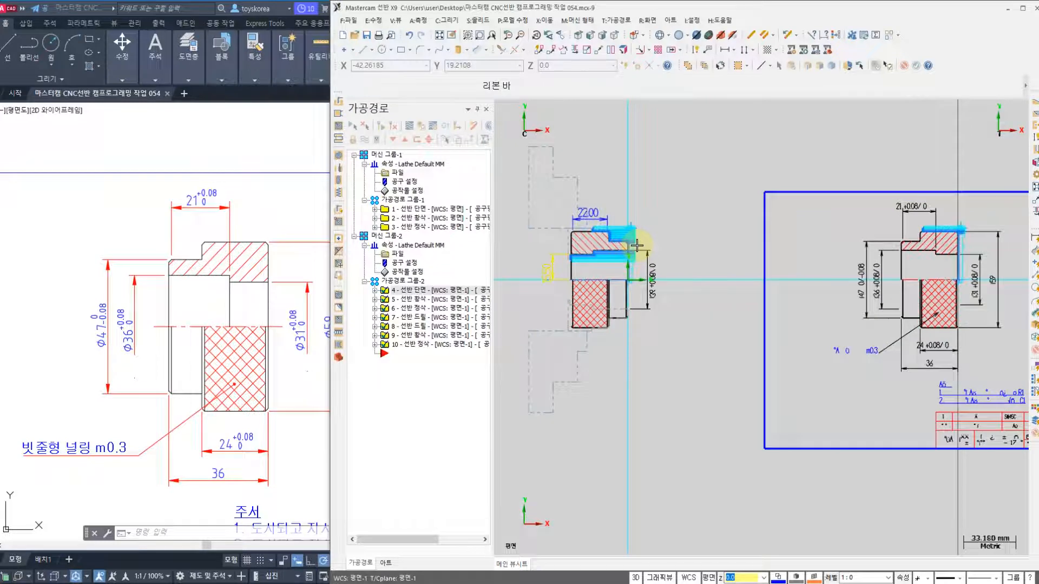
{"action": "scroll", "coordinate": [664, 254], "scroll_direction": "up", "scroll_amount": 2}
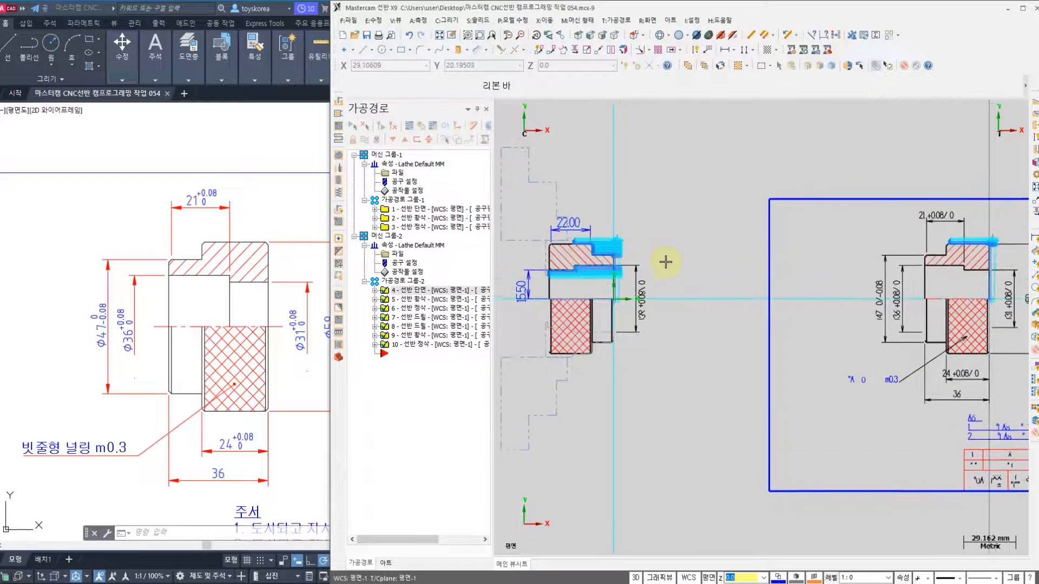